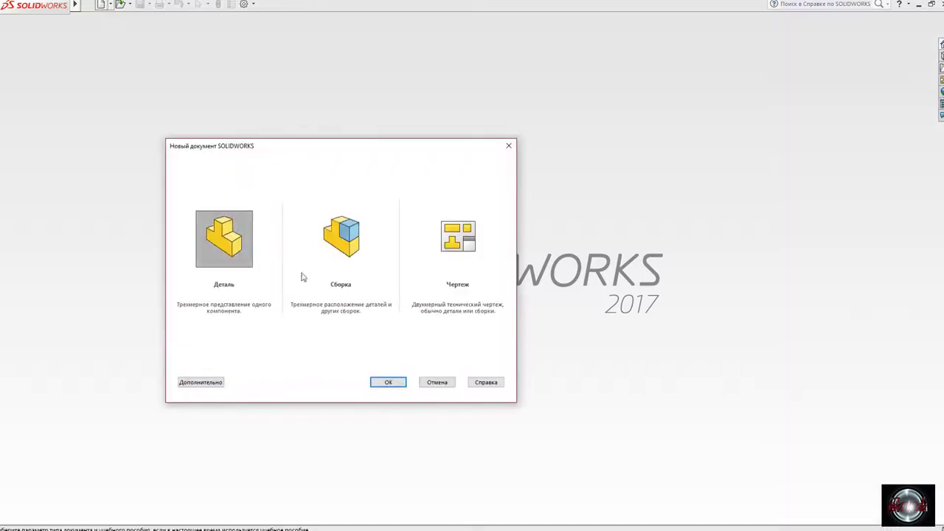
Create a new part and view its Справа (Right) plane normal to the screen.
{"action": "left_click", "coordinate": [385, 382]}
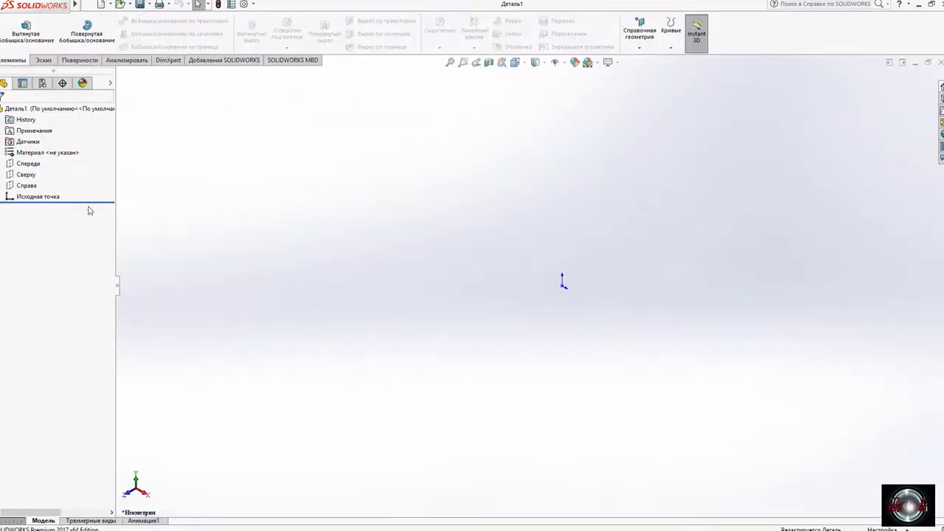
{"action": "left_click", "coordinate": [30, 185]}
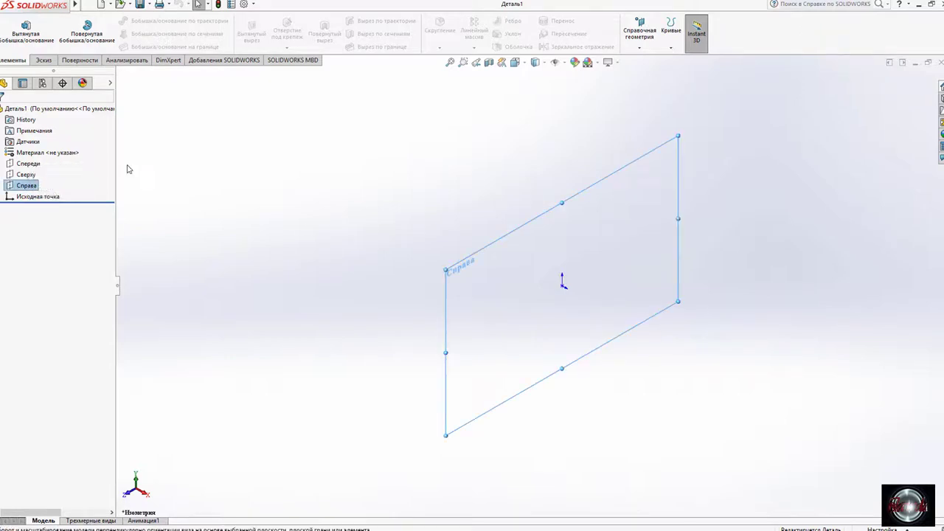
{"action": "left_click", "coordinate": [95, 164]}
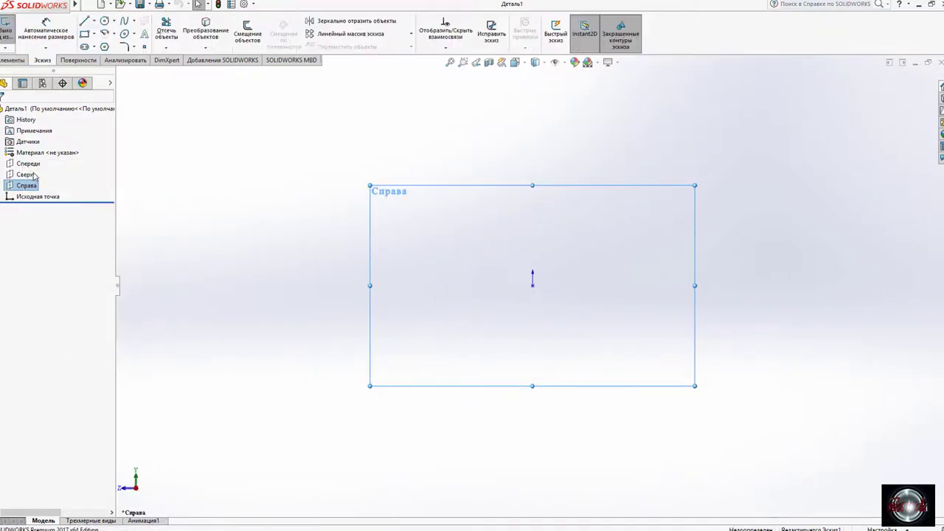
Draw a horizontal line ending at the origin and a vertical line rising from it.
{"action": "left_click", "coordinate": [85, 21]}
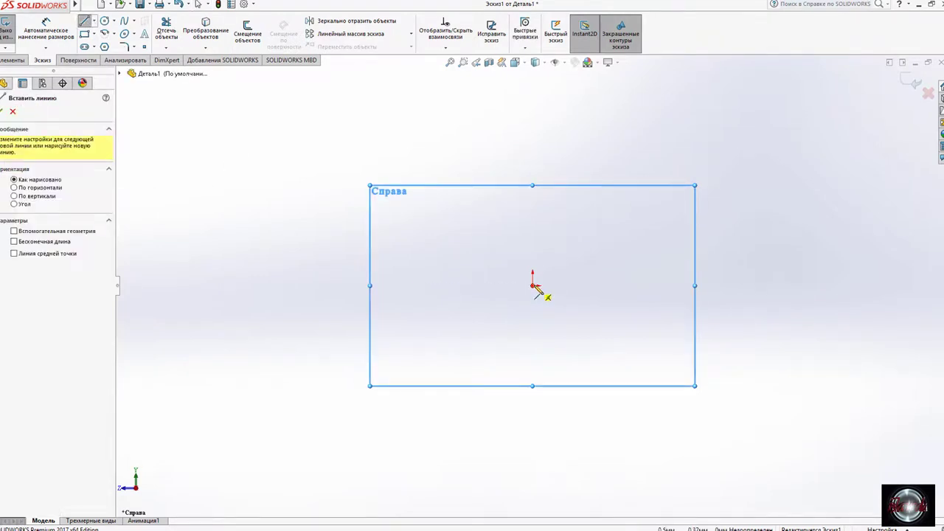
{"action": "left_click", "coordinate": [454, 286]}
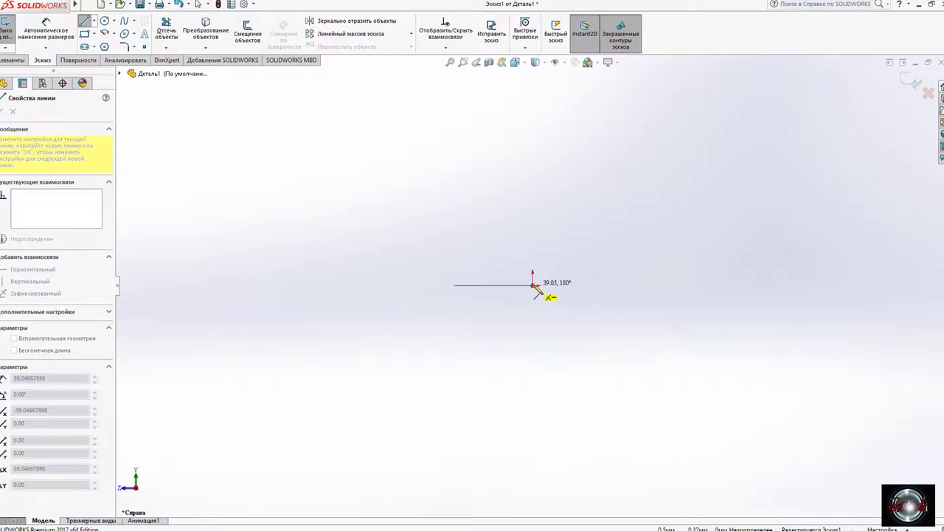
{"action": "left_click", "coordinate": [532, 285]}
{"action": "left_click", "coordinate": [532, 86]}
{"action": "right_click", "coordinate": [532, 88]}
{"action": "left_click", "coordinate": [547, 131]}
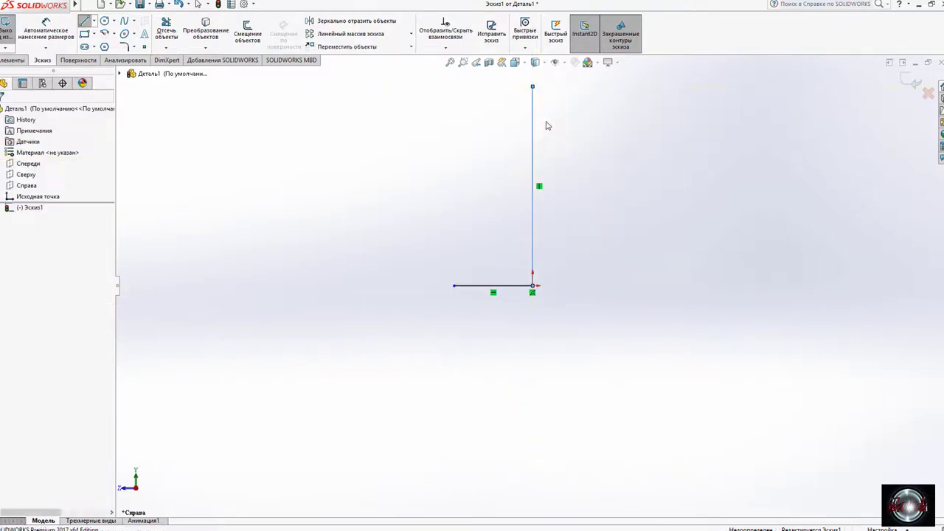
Draw the closed L-shaped contour from the origin and pick its bottom edge for dimensioning.
{"action": "key", "text": "l"}
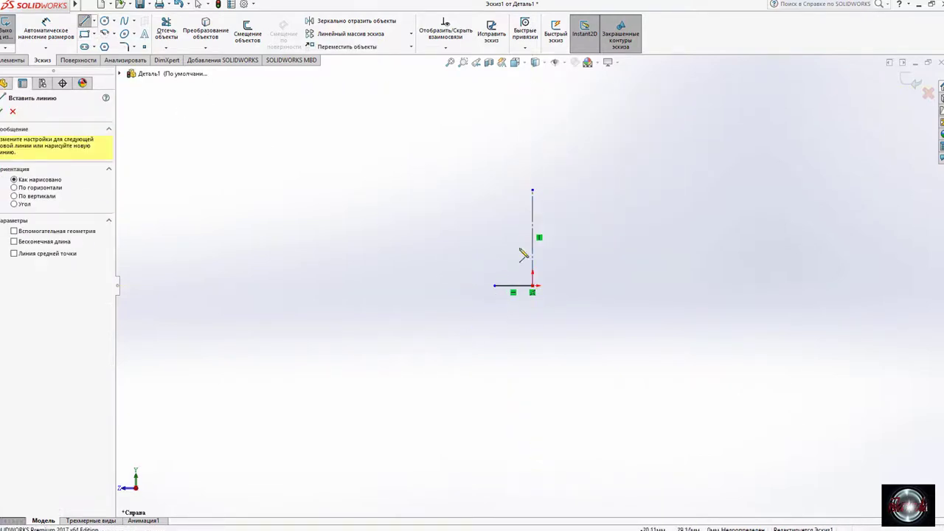
{"action": "scroll", "coordinate": [520, 253], "scroll_direction": "down", "scroll_amount": 3}
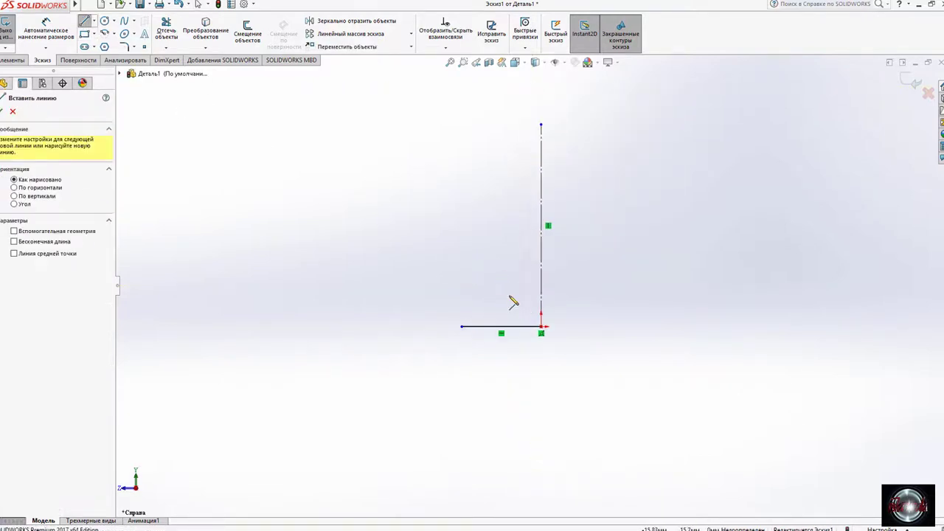
{"action": "left_click", "coordinate": [461, 315]}
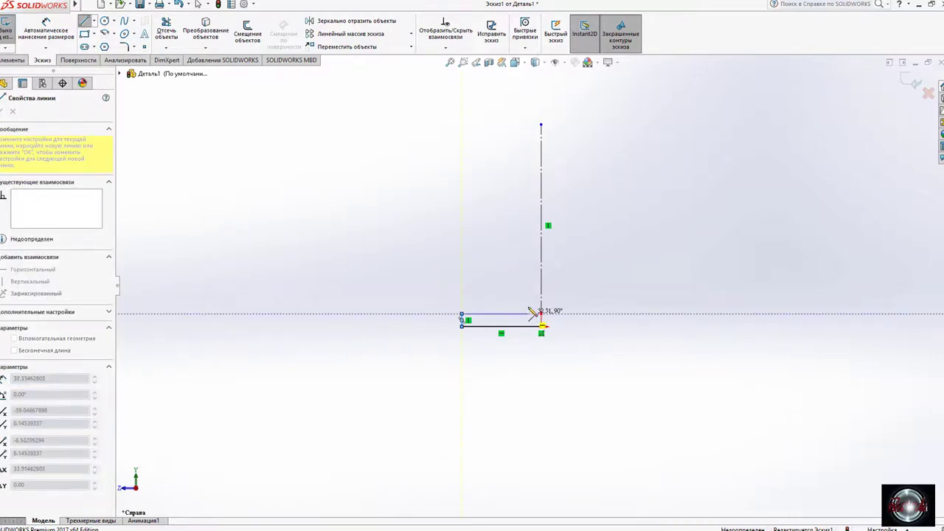
{"action": "left_click", "coordinate": [528, 315]}
{"action": "left_click", "coordinate": [528, 197]}
{"action": "left_click", "coordinate": [541, 197]}
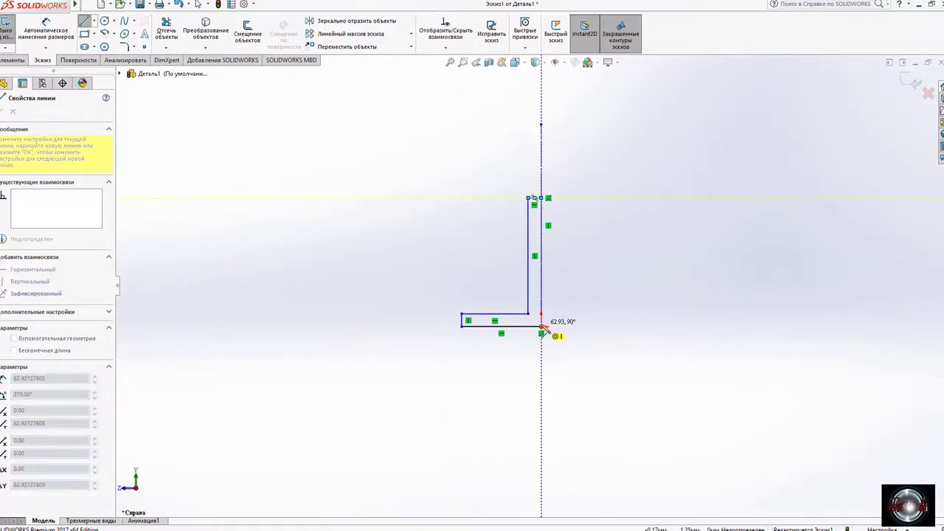
{"action": "left_click", "coordinate": [542, 327]}
{"action": "left_click", "coordinate": [46, 31]}
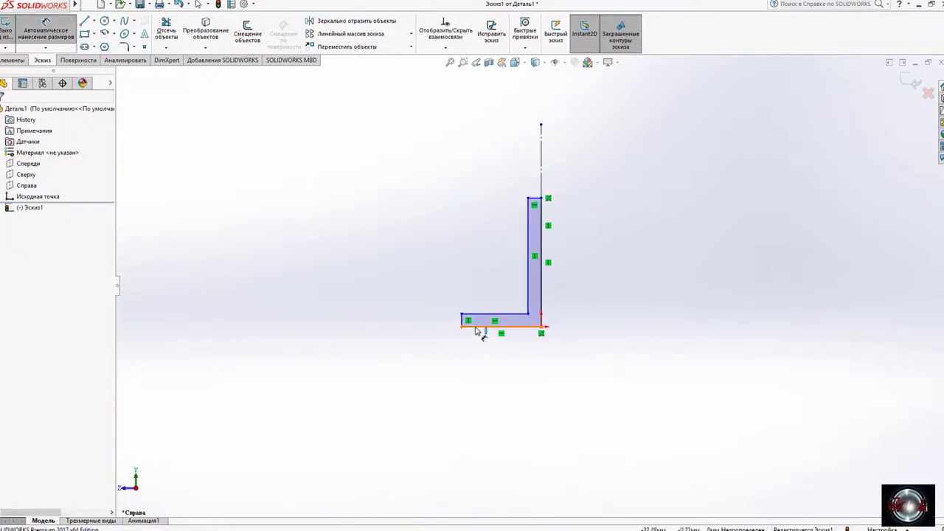
{"action": "left_click", "coordinate": [476, 327]}
Dimension the L profile's base length 60 mm and base thickness 4 mm.
{"action": "left_click", "coordinate": [484, 382]}
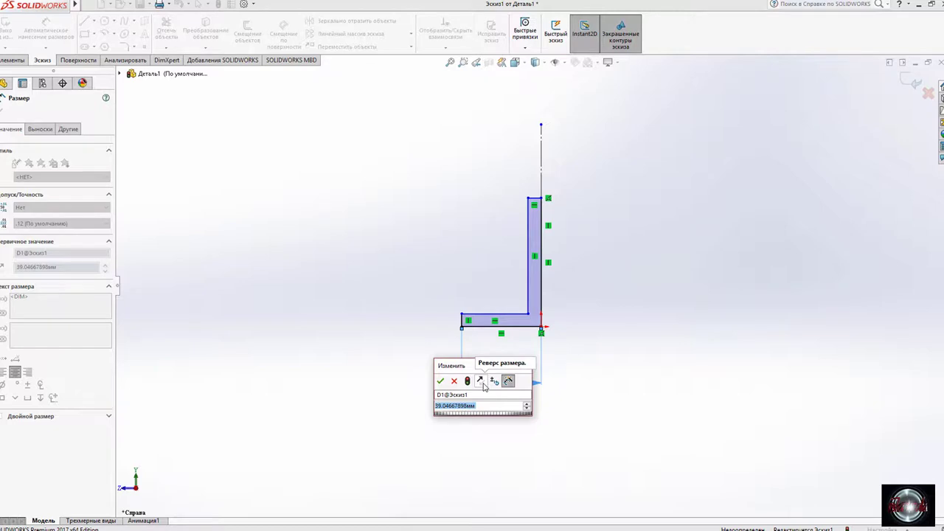
{"action": "type", "text": "60"}
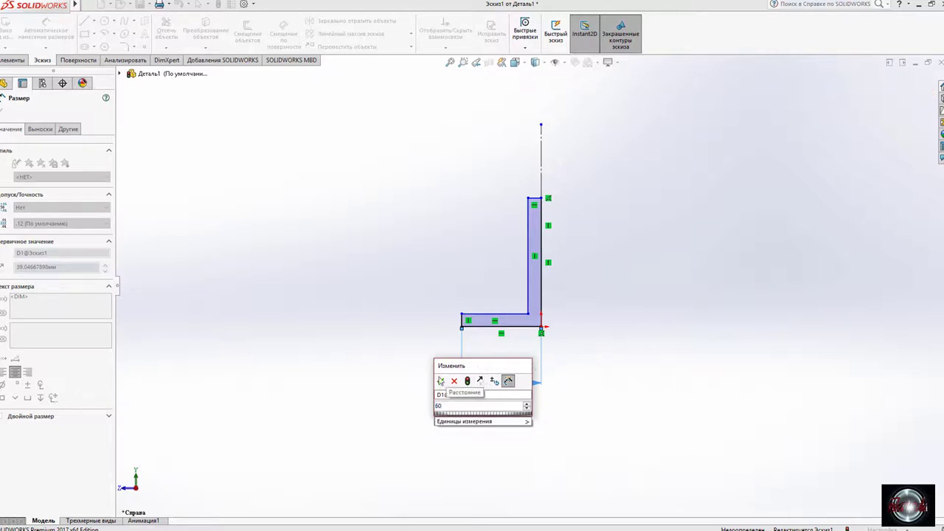
{"action": "left_click", "coordinate": [441, 381]}
{"action": "left_click", "coordinate": [452, 307]}
{"action": "left_click", "coordinate": [411, 311]}
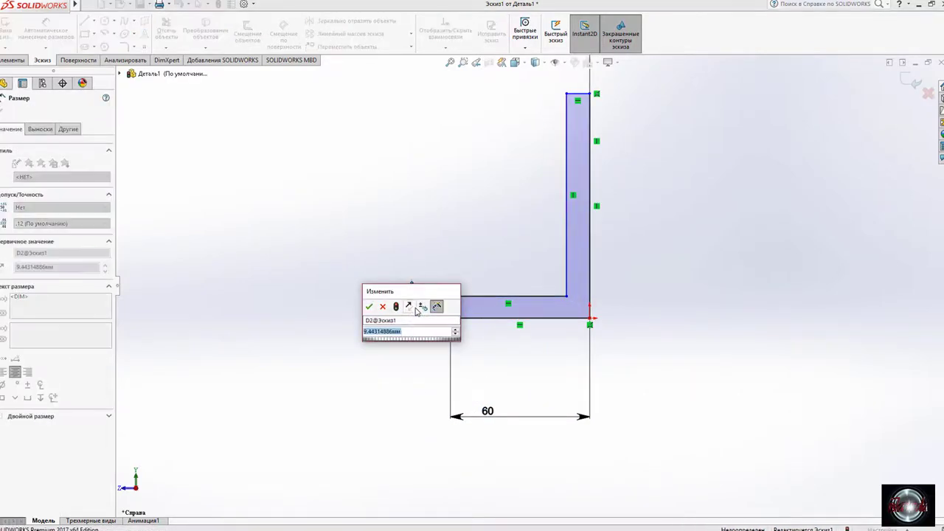
{"action": "type", "text": "4"}
{"action": "left_click", "coordinate": [370, 307]}
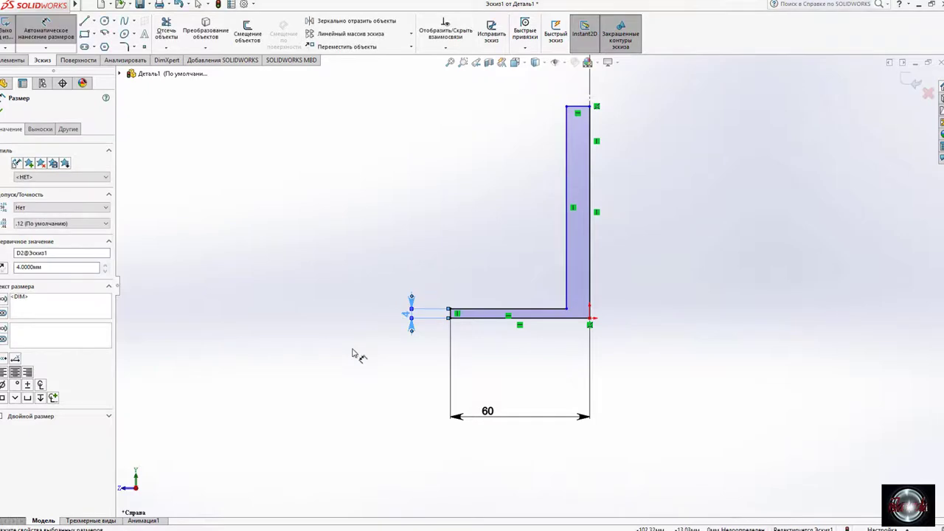
Dimension the upright's width as 19.5 mm.
{"action": "left_click", "coordinate": [567, 287]}
{"action": "left_click", "coordinate": [590, 273]}
{"action": "left_click", "coordinate": [599, 255]}
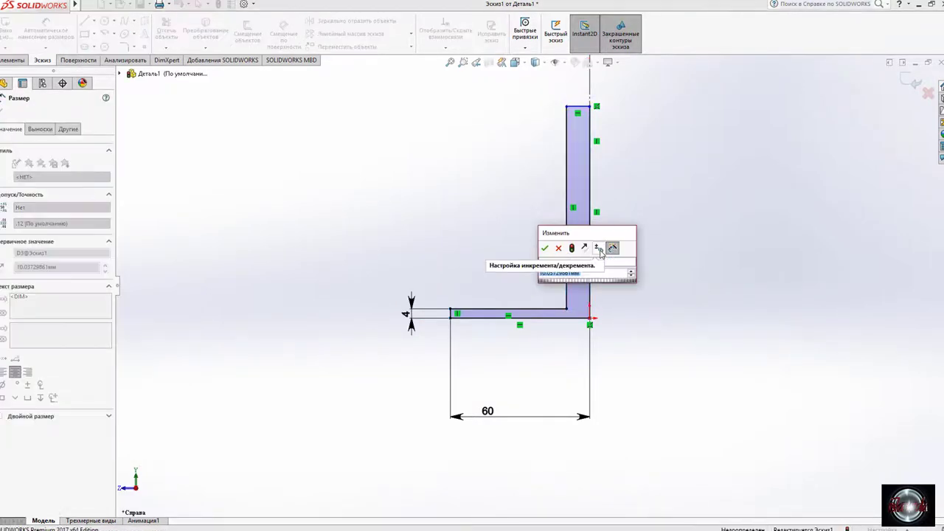
{"action": "type", "text": "19.5"}
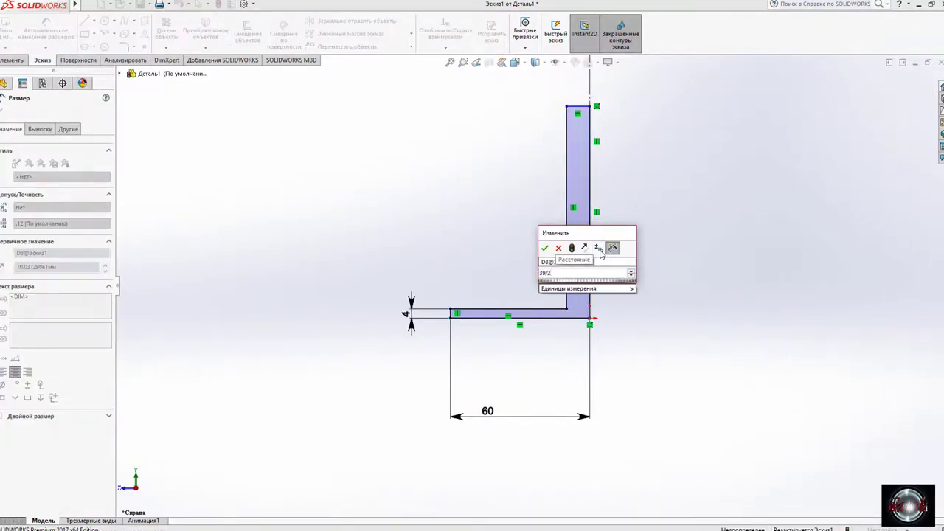
{"action": "key", "text": "Return"}
{"action": "scroll", "coordinate": [583, 235], "scroll_direction": "up", "scroll_amount": 2}
{"action": "left_click", "coordinate": [564, 127]}
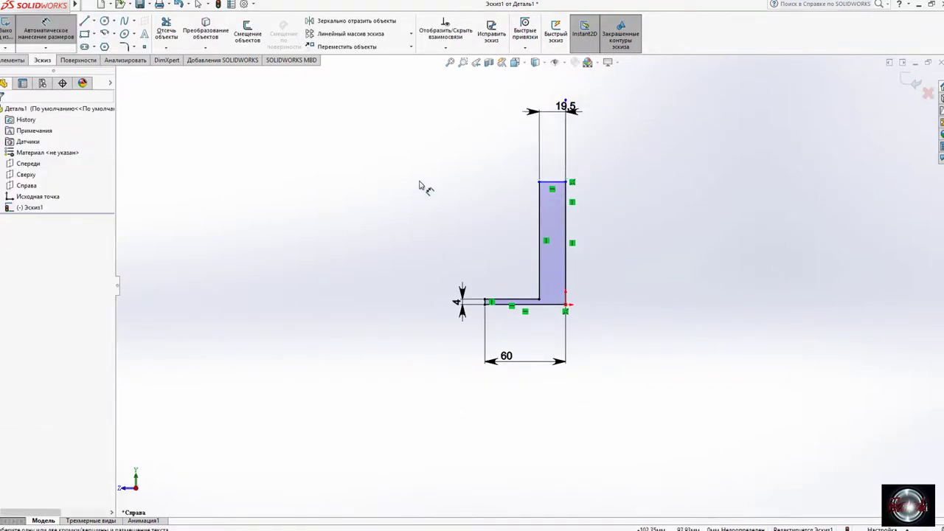
Dimension the upright's right-edge height, first 40 mm, then corrected to 60 mm.
{"action": "left_click", "coordinate": [563, 293]}
{"action": "left_click", "coordinate": [657, 283]}
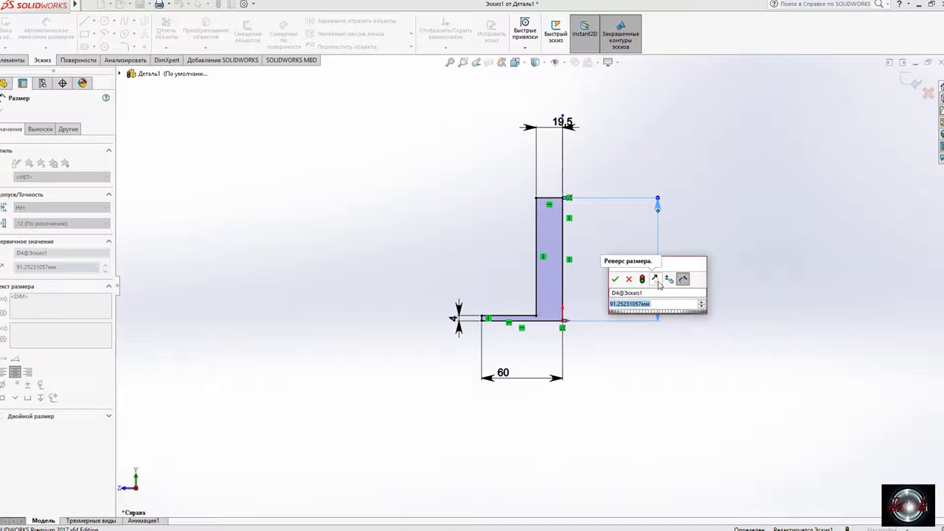
{"action": "type", "text": "40"}
{"action": "key", "text": "Return"}
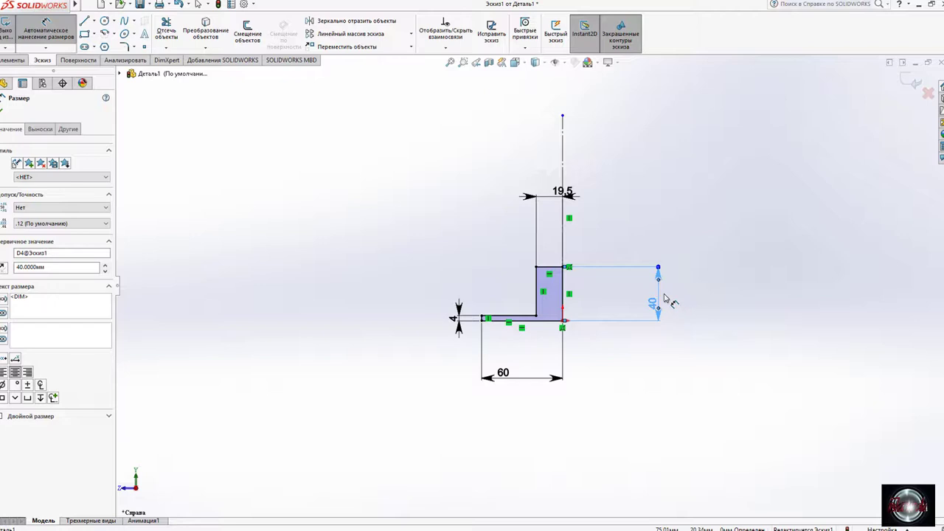
{"action": "left_click", "coordinate": [652, 306]}
{"action": "type", "text": "60"}
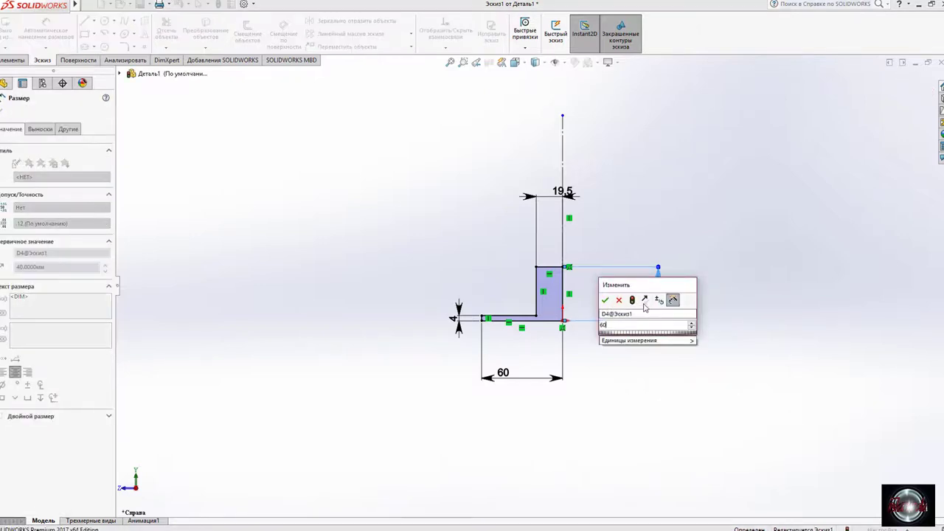
{"action": "left_click", "coordinate": [605, 300]}
{"action": "scroll", "coordinate": [600, 301], "scroll_direction": "down", "scroll_amount": 3}
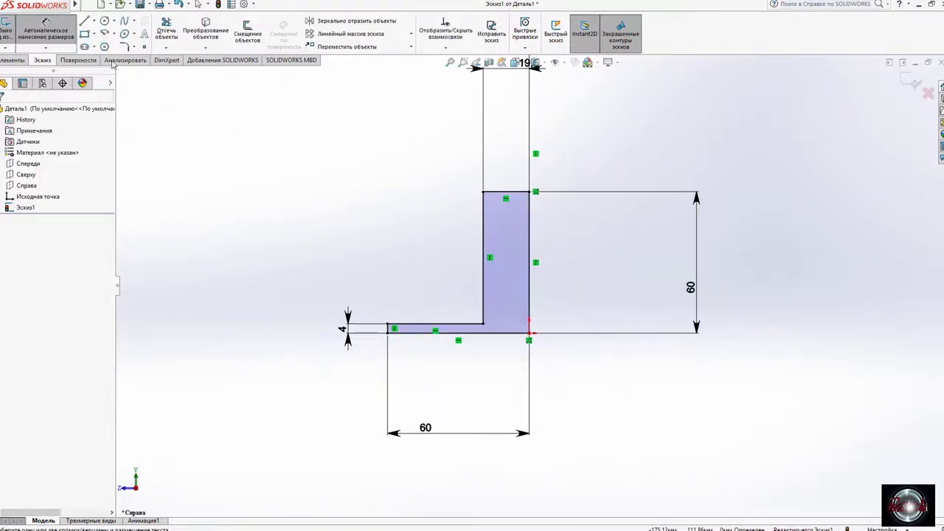
Cancel the corner fillet and trim away the upright's right edge.
{"action": "left_click", "coordinate": [528, 331]}
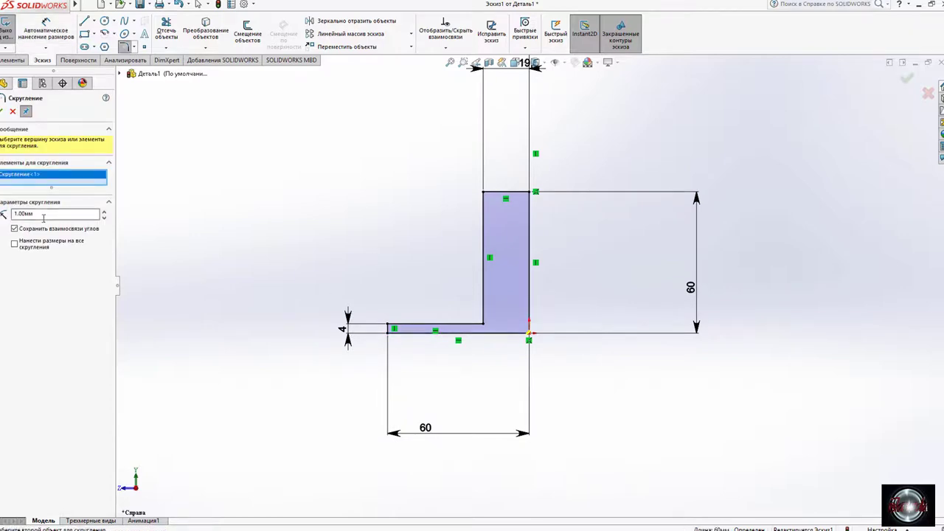
{"action": "key", "text": "Return"}
{"action": "left_click", "coordinate": [165, 29]}
{"action": "left_click_drag", "start_coordinate": [627, 289], "coordinate": [527, 286]}
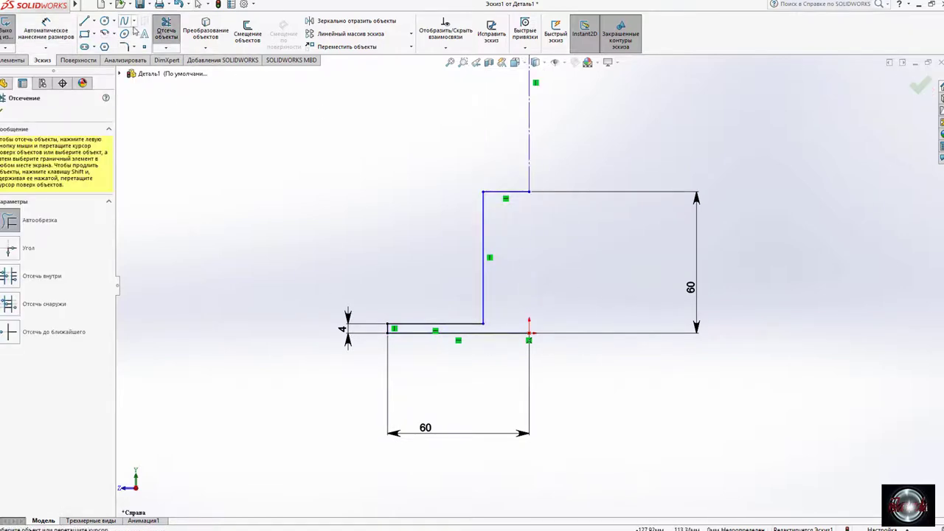
Draw a vertical centerline from the upright's top corner down to the origin.
{"action": "left_click", "coordinate": [94, 21]}
{"action": "left_click", "coordinate": [122, 46]}
{"action": "left_click", "coordinate": [529, 191]}
{"action": "left_click", "coordinate": [529, 331]}
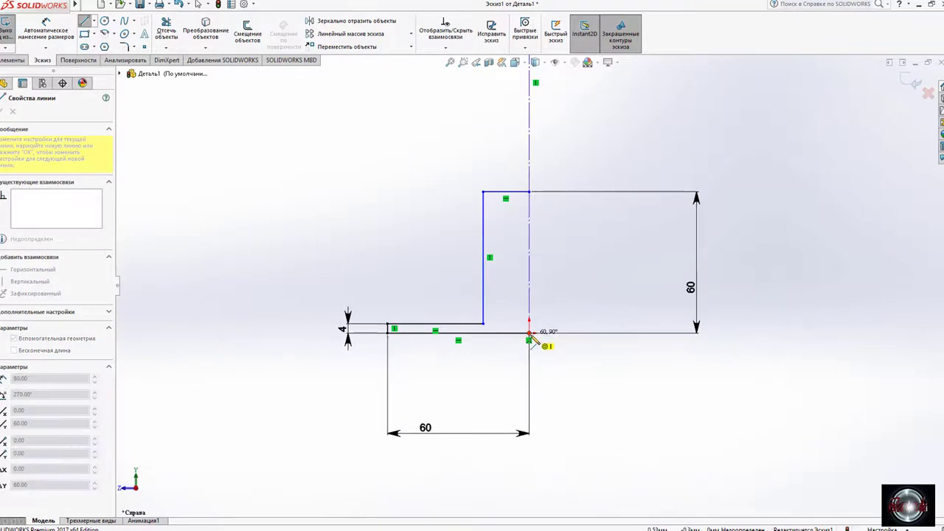
{"action": "scroll", "coordinate": [528, 338], "scroll_direction": "down", "scroll_amount": 3}
{"action": "scroll", "coordinate": [526, 327], "scroll_direction": "up", "scroll_amount": 1}
{"action": "key", "text": "Escape"}
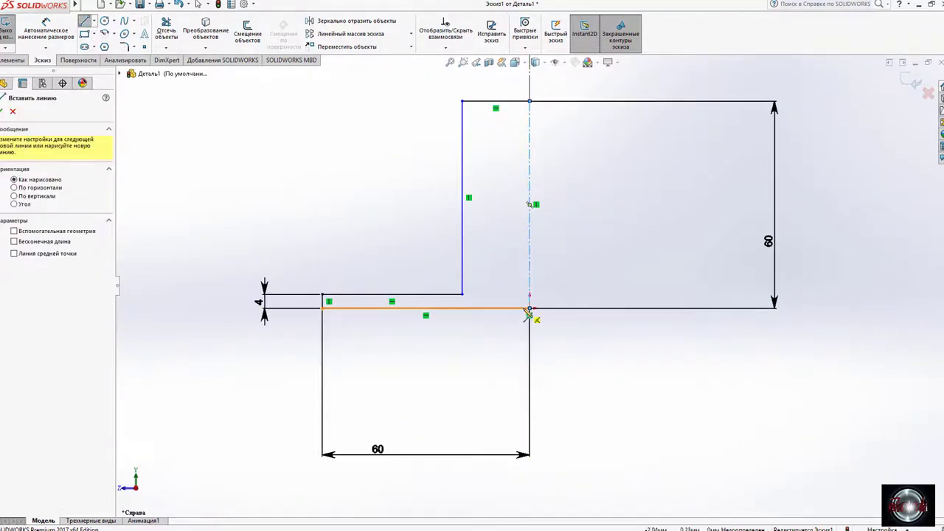
Draw a vertical line just left of the centerline, from bottom edge to top edge.
{"action": "left_click_drag", "start_coordinate": [523, 308], "coordinate": [522, 101]}
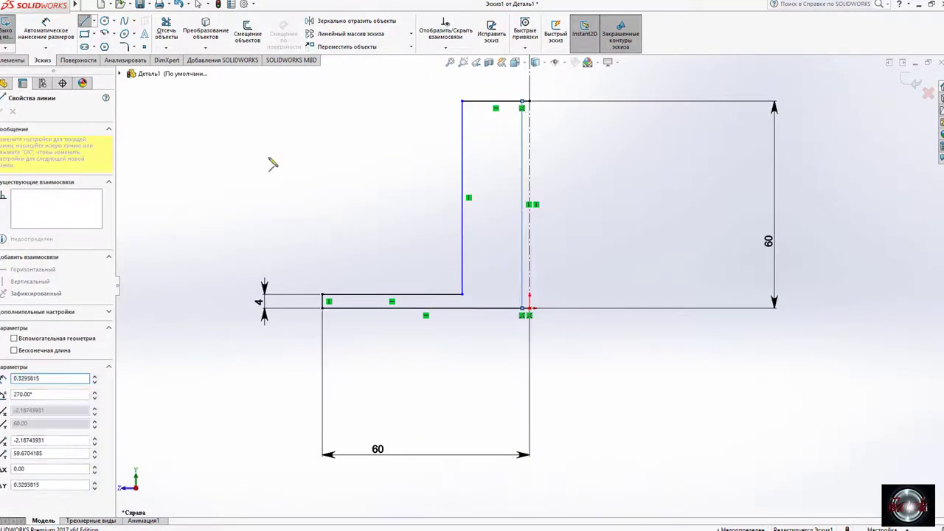
{"action": "left_click", "coordinate": [168, 28]}
{"action": "scroll", "coordinate": [520, 317], "scroll_direction": "down", "scroll_amount": 2}
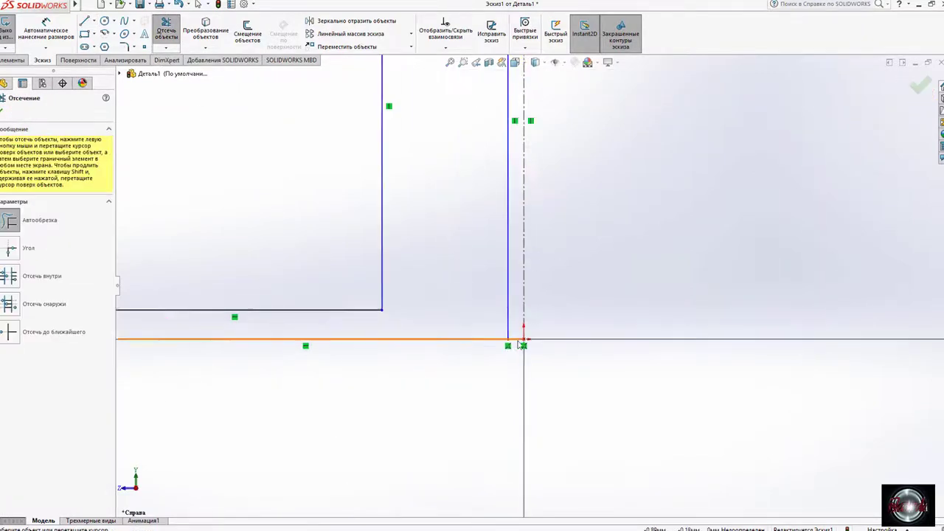
{"action": "scroll", "coordinate": [516, 316], "scroll_direction": "down", "scroll_amount": 3}
{"action": "scroll", "coordinate": [515, 339], "scroll_direction": "up", "scroll_amount": 1}
{"action": "scroll", "coordinate": [514, 358], "scroll_direction": "up", "scroll_amount": 3}
{"action": "scroll", "coordinate": [544, 273], "scroll_direction": "down", "scroll_amount": 2}
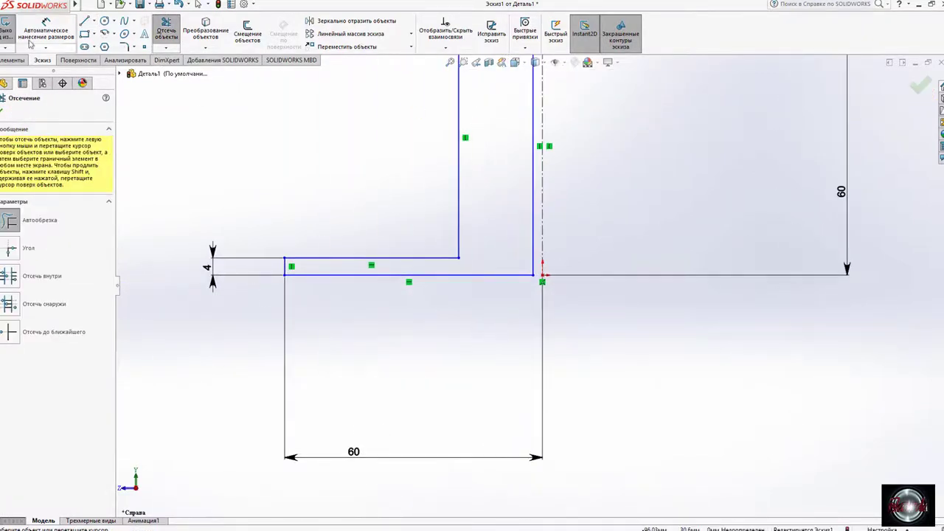
Dimension the gap between the new vertical line and the centerline as 2 mm.
{"action": "key", "text": "d"}
{"action": "scroll", "coordinate": [547, 214], "scroll_direction": "down", "scroll_amount": 3}
{"action": "left_click", "coordinate": [522, 237]}
{"action": "left_click", "coordinate": [537, 238]}
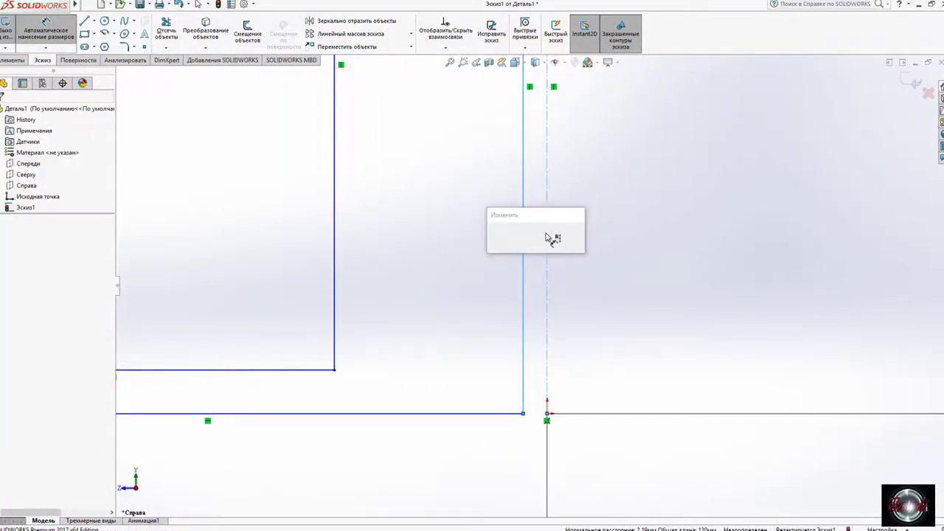
{"action": "key", "text": "Return"}
Fillet the inner corner at R14 and the left corner at R3.
{"action": "left_click", "coordinate": [123, 45]}
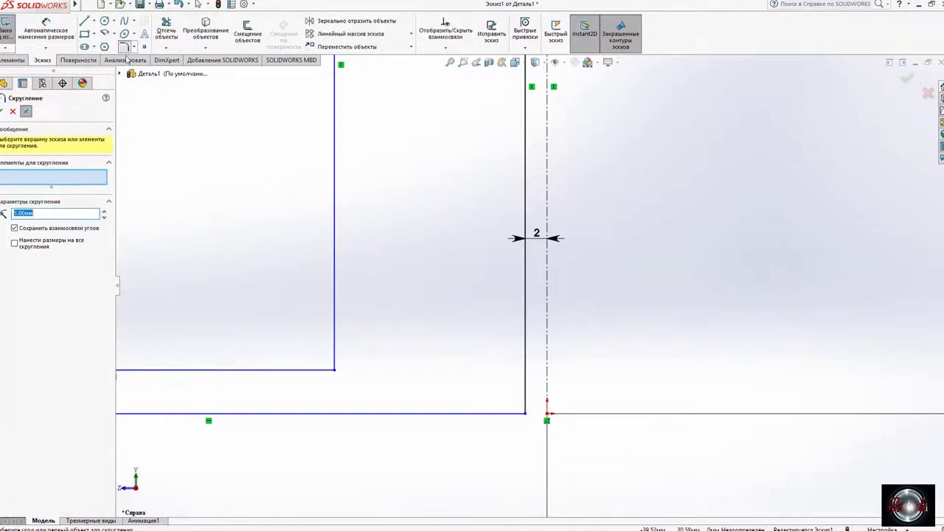
{"action": "left_click", "coordinate": [525, 347]}
{"action": "left_click_drag", "start_coordinate": [106, 214], "coordinate": [74, 188]}
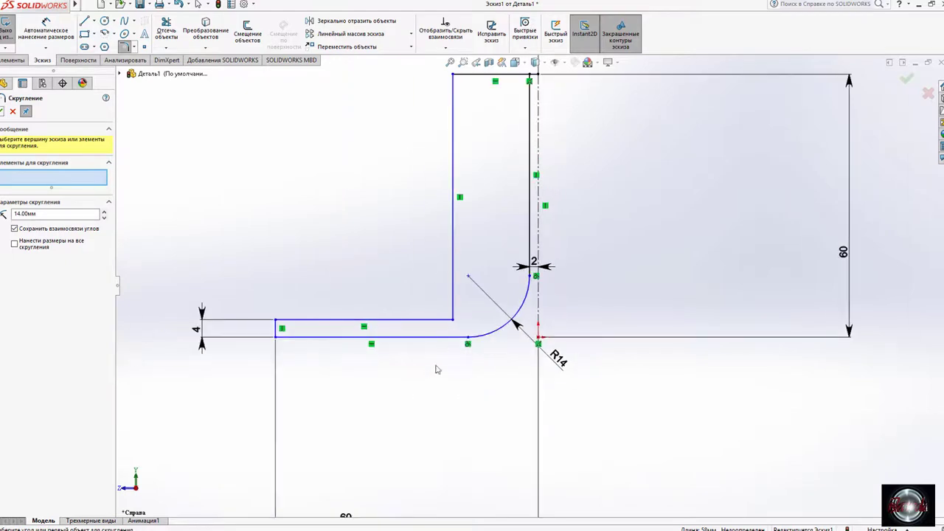
{"action": "type", "text": "1"}
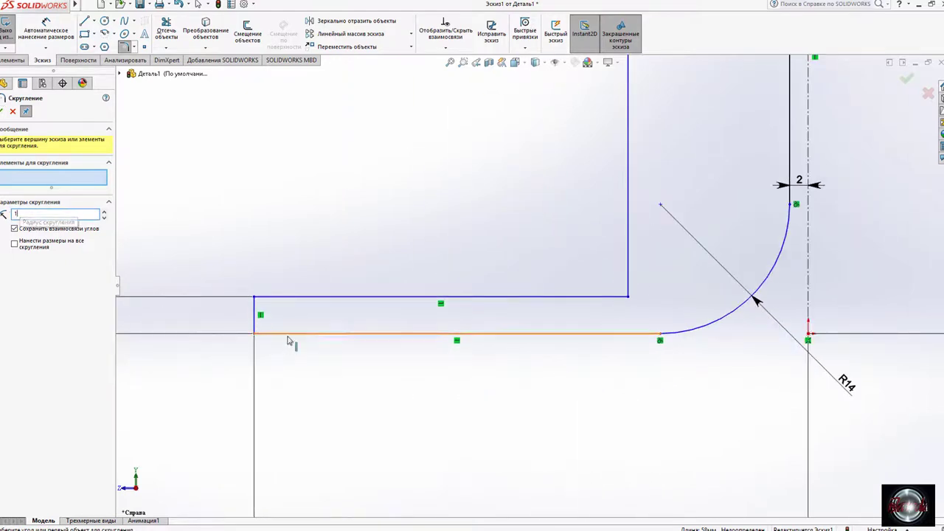
{"action": "left_click", "coordinate": [273, 333]}
{"action": "left_click", "coordinate": [103, 212]}
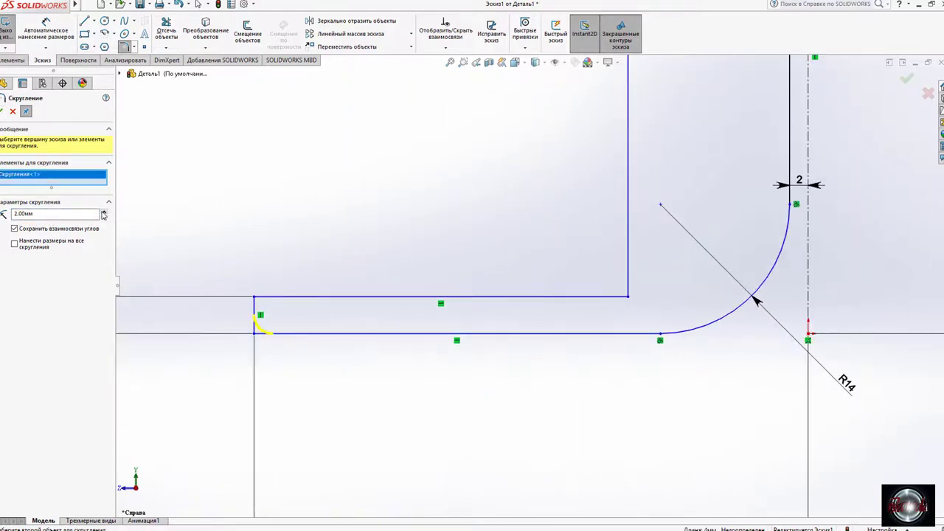
{"action": "left_click", "coordinate": [3, 110]}
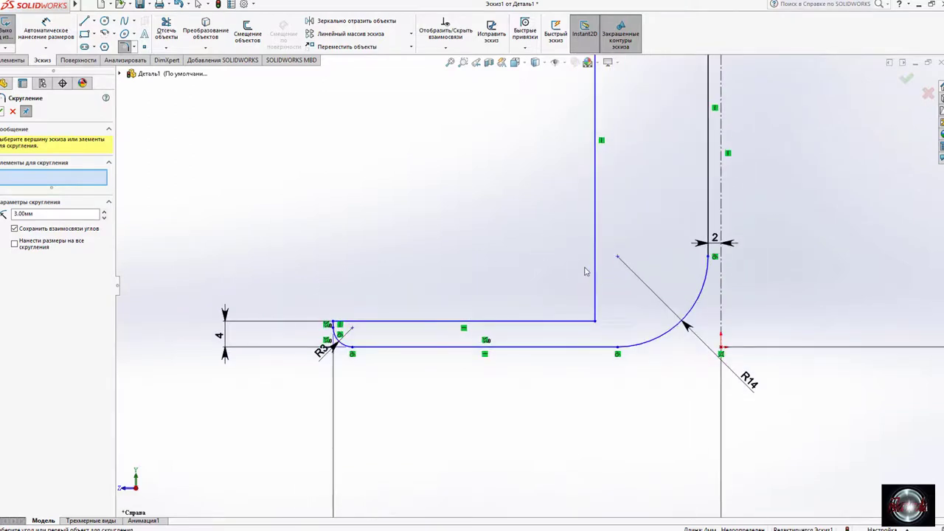
{"action": "scroll", "coordinate": [585, 272], "scroll_direction": "up", "scroll_amount": 1}
{"action": "scroll", "coordinate": [509, 248], "scroll_direction": "up", "scroll_amount": 3}
{"action": "scroll", "coordinate": [576, 353], "scroll_direction": "down", "scroll_amount": 2}
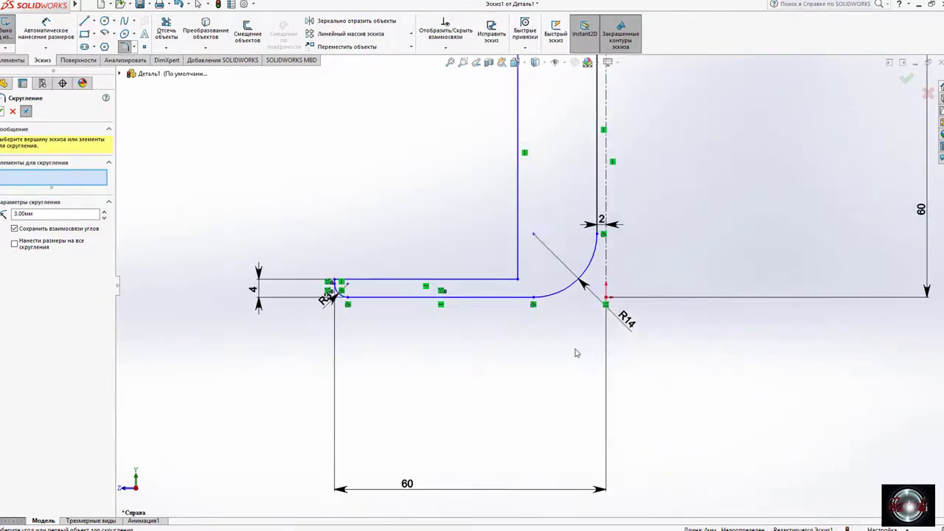
{"action": "left_click", "coordinate": [46, 26]}
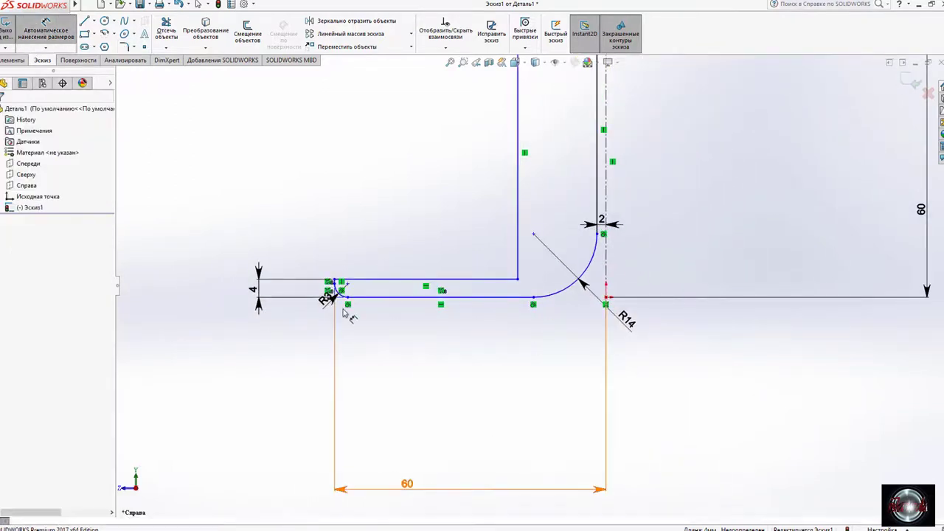
Dimension the bottom straight line 41 and the fillet-to-centreline distance 19.5.
{"action": "left_click", "coordinate": [483, 297]}
{"action": "left_click", "coordinate": [472, 336]}
{"action": "left_click", "coordinate": [426, 333]}
{"action": "left_click", "coordinate": [518, 278]}
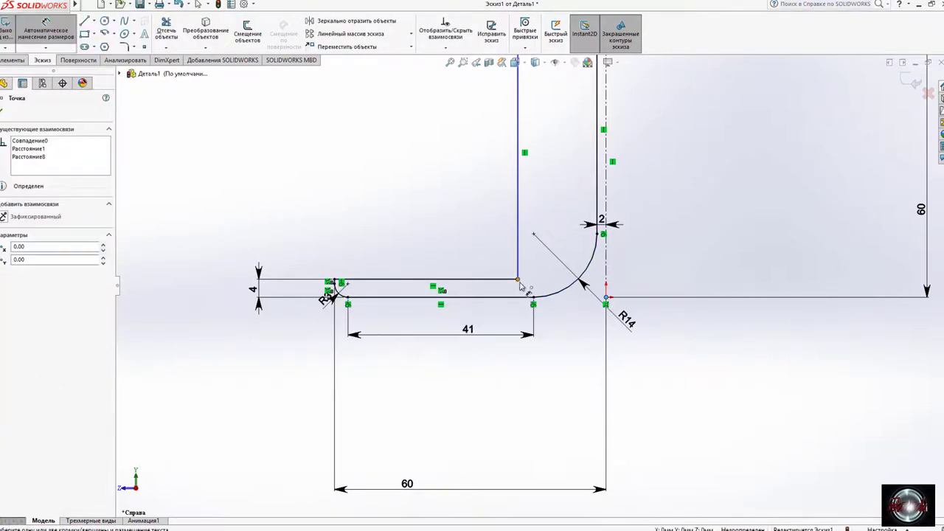
{"action": "left_click", "coordinate": [605, 297]}
{"action": "left_click", "coordinate": [528, 380]}
{"action": "key", "text": "Return"}
{"action": "scroll", "coordinate": [531, 285], "scroll_direction": "up", "scroll_amount": 3}
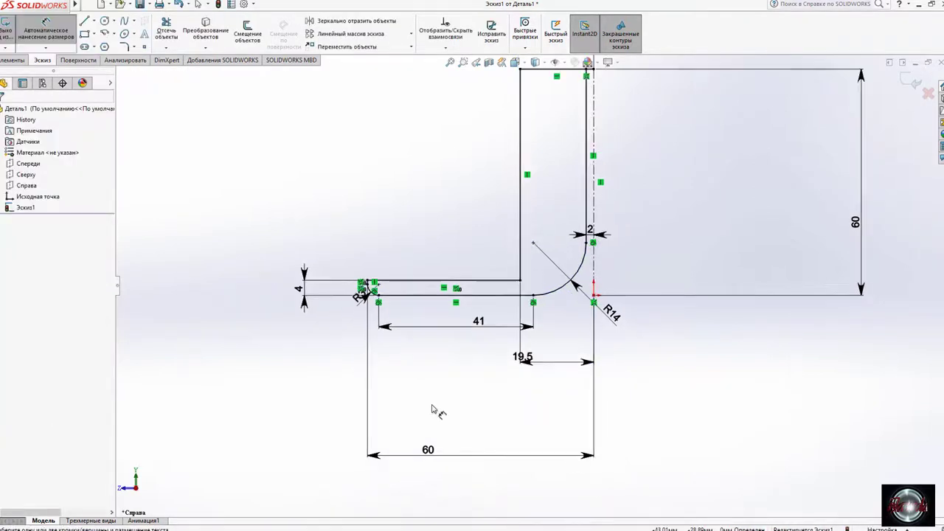
{"action": "scroll", "coordinate": [590, 162], "scroll_direction": "up", "scroll_amount": 5}
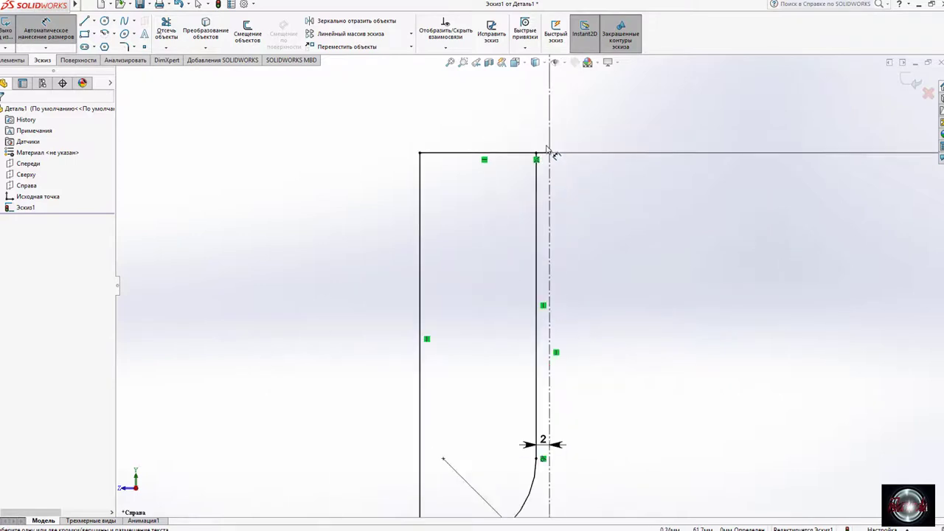
{"action": "scroll", "coordinate": [589, 148], "scroll_direction": "up", "scroll_amount": 2}
{"action": "left_click", "coordinate": [166, 33]}
Dimension the upright's inner left edge 56 mm, dropping the overdefining top-edge dimension.
{"action": "scroll", "coordinate": [448, 236], "scroll_direction": "down", "scroll_amount": 5}
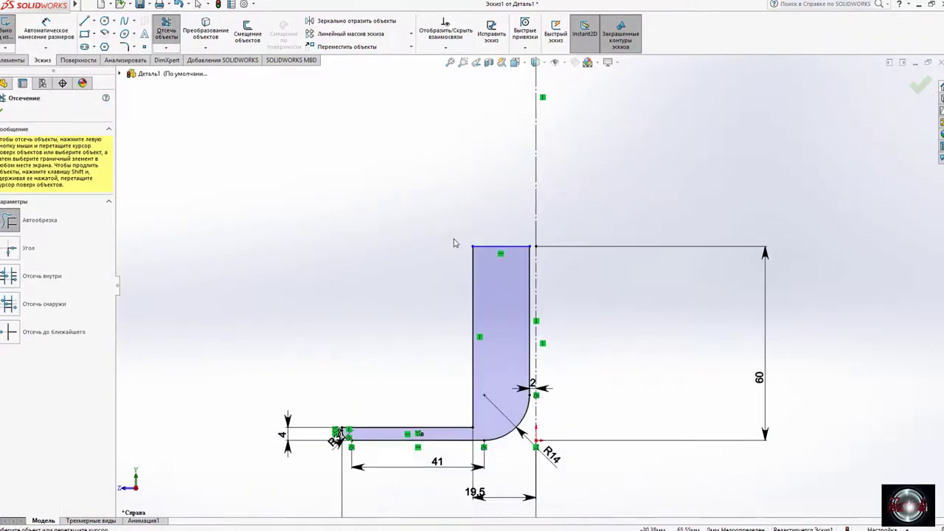
{"action": "scroll", "coordinate": [501, 340], "scroll_direction": "up", "scroll_amount": 1}
{"action": "left_click", "coordinate": [46, 34]}
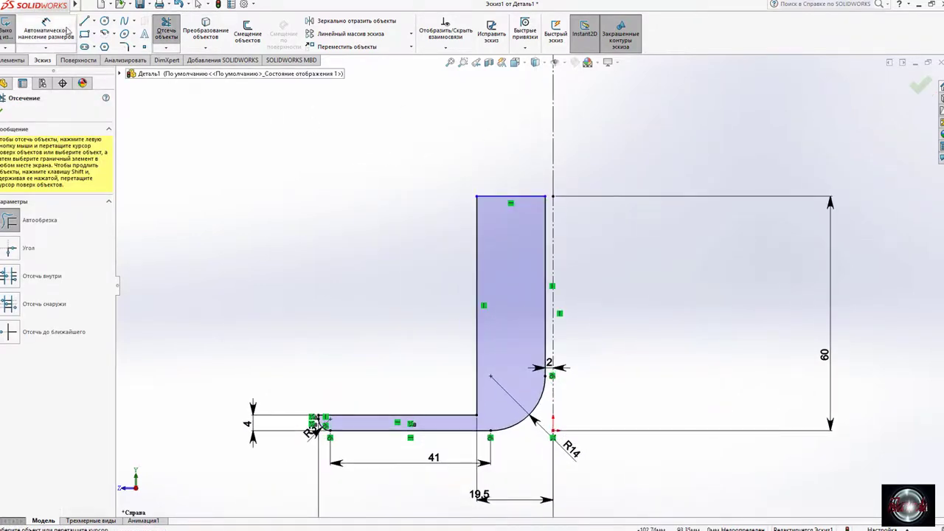
{"action": "left_click", "coordinate": [509, 196]}
{"action": "left_click", "coordinate": [519, 173]}
{"action": "left_click", "coordinate": [540, 275]}
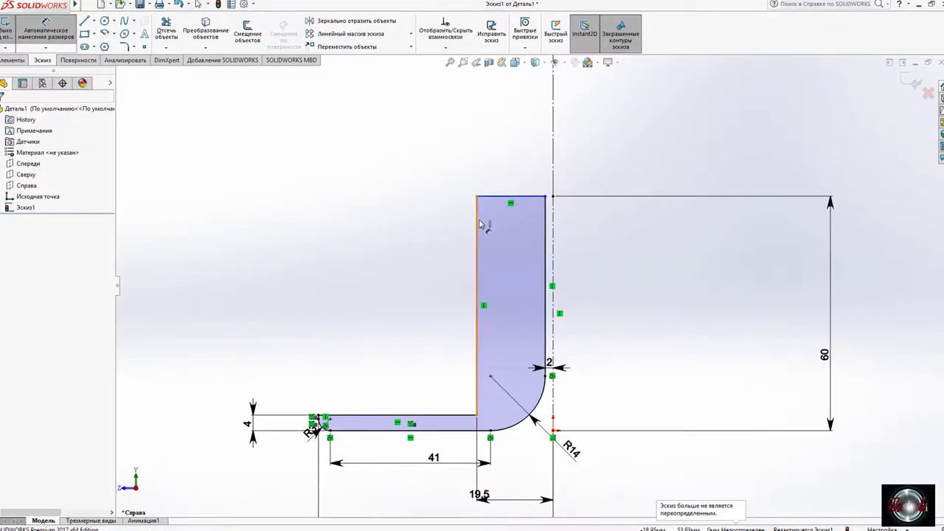
{"action": "left_click", "coordinate": [476, 222]}
{"action": "left_click", "coordinate": [464, 220]}
{"action": "key", "text": "Return"}
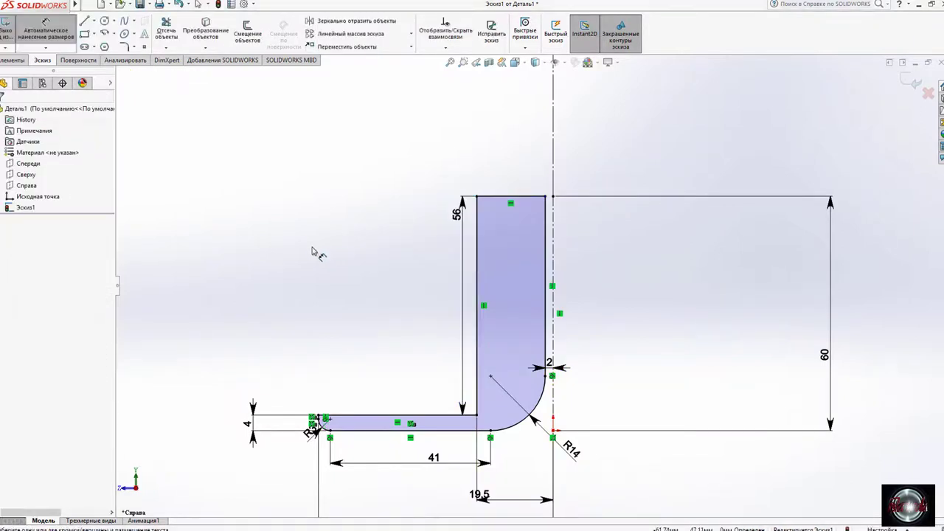
{"action": "left_click", "coordinate": [14, 60]}
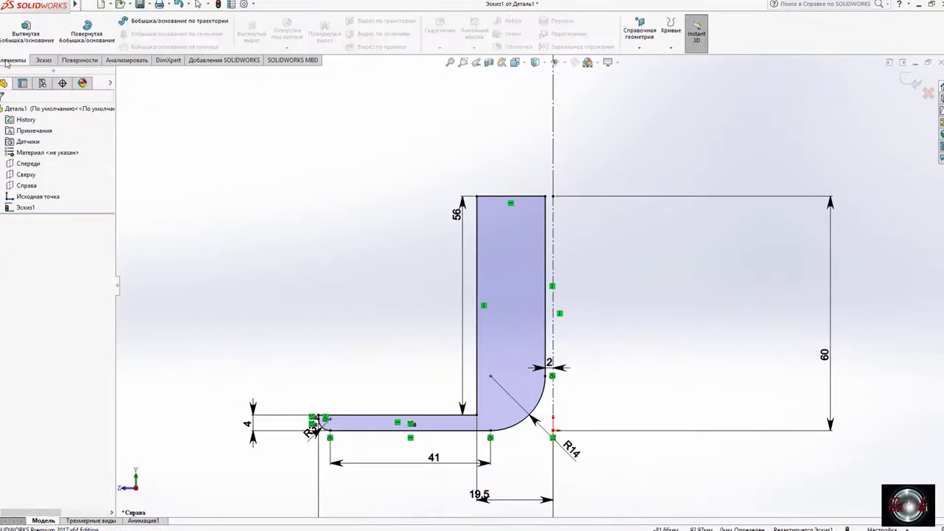
Revolve the profile 360° about the centreline into a solid.
{"action": "left_click", "coordinate": [85, 34]}
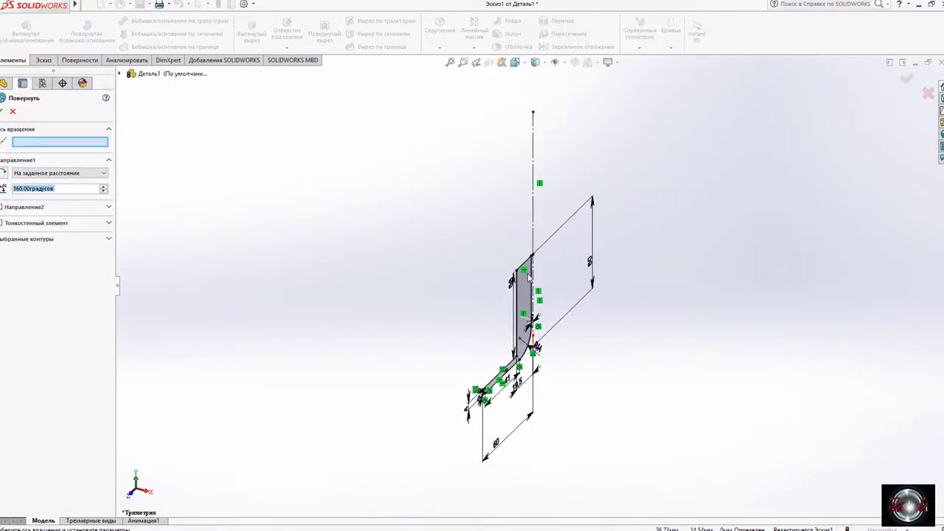
{"action": "scroll", "coordinate": [529, 278], "scroll_direction": "down", "scroll_amount": 5}
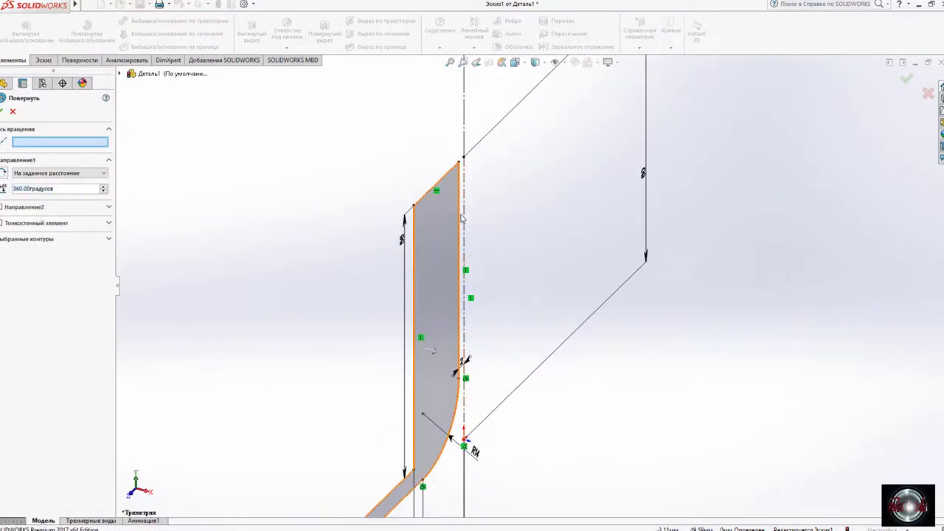
{"action": "left_click", "coordinate": [464, 237]}
{"action": "scroll", "coordinate": [534, 277], "scroll_direction": "up", "scroll_amount": 2}
{"action": "left_click", "coordinate": [3, 111]}
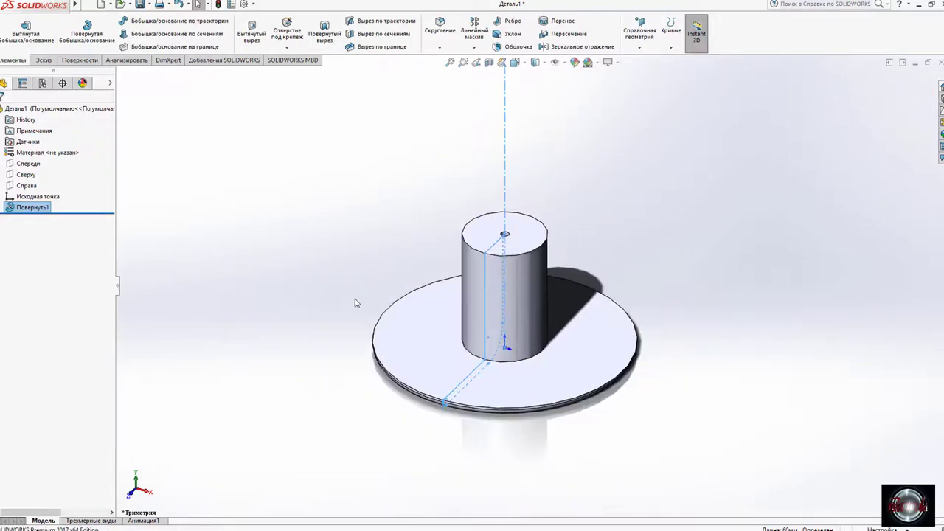
{"action": "mouse_move", "coordinate": [359, 301]}
{"action": "middle_mouse_down"}
{"action": "mouse_move", "coordinate": [405, 185]}
{"action": "mouse_move", "coordinate": [307, 172]}
{"action": "mouse_move", "coordinate": [354, 193]}
{"action": "mouse_move", "coordinate": [400, 196]}
{"action": "middle_mouse_up"}
{"action": "scroll", "coordinate": [382, 257], "scroll_direction": "up", "scroll_amount": 1}
Raise the document's image quality in Options > Document Properties > Image Quality.
{"action": "left_click", "coordinate": [252, 5]}
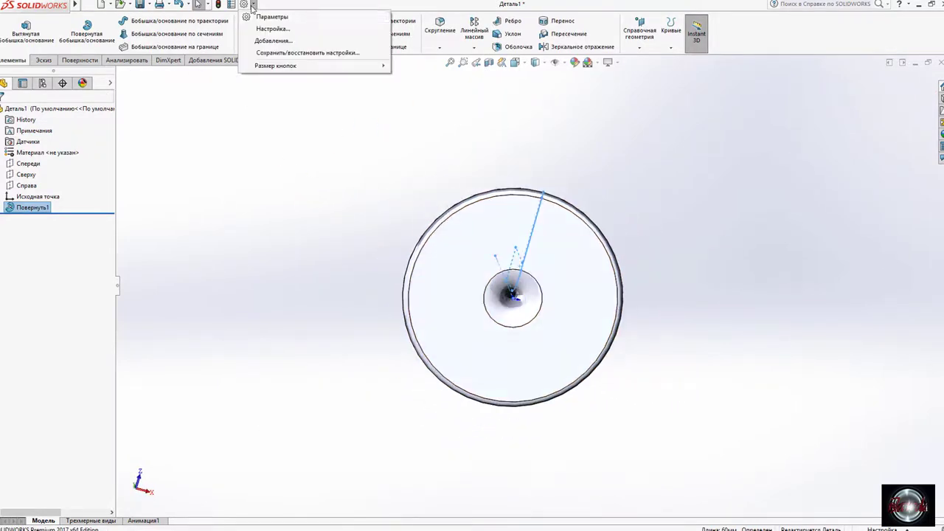
{"action": "left_click", "coordinate": [273, 16]}
{"action": "left_click", "coordinate": [232, 221]}
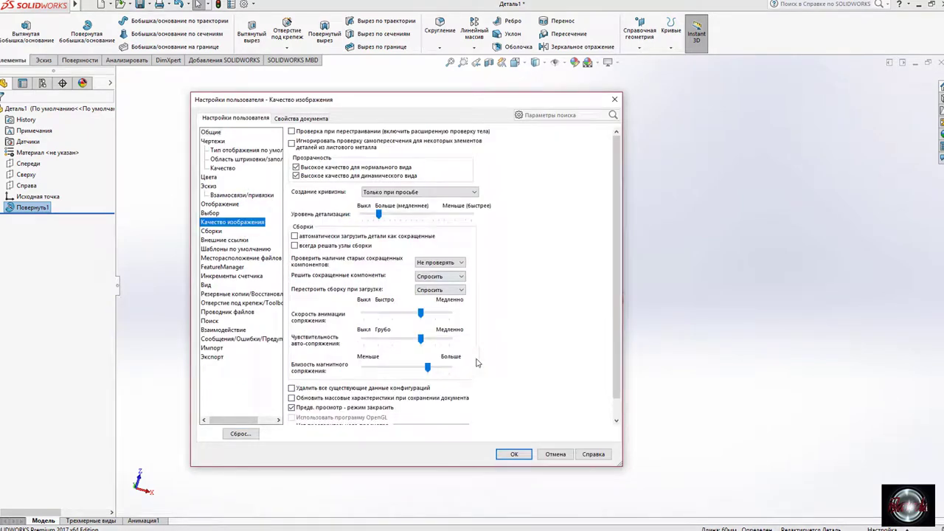
{"action": "scroll", "coordinate": [565, 358], "scroll_direction": "down", "scroll_amount": 2}
{"action": "left_click", "coordinate": [431, 410]}
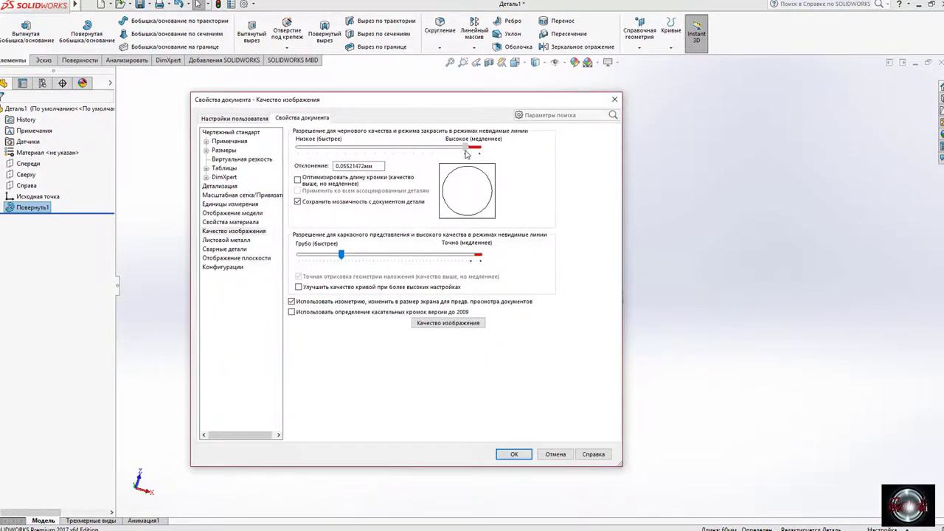
{"action": "left_click", "coordinate": [512, 454]}
{"action": "mouse_move", "coordinate": [529, 405]}
{"action": "middle_mouse_down"}
{"action": "mouse_move", "coordinate": [851, 343]}
{"action": "mouse_move", "coordinate": [779, 148]}
{"action": "middle_mouse_up"}
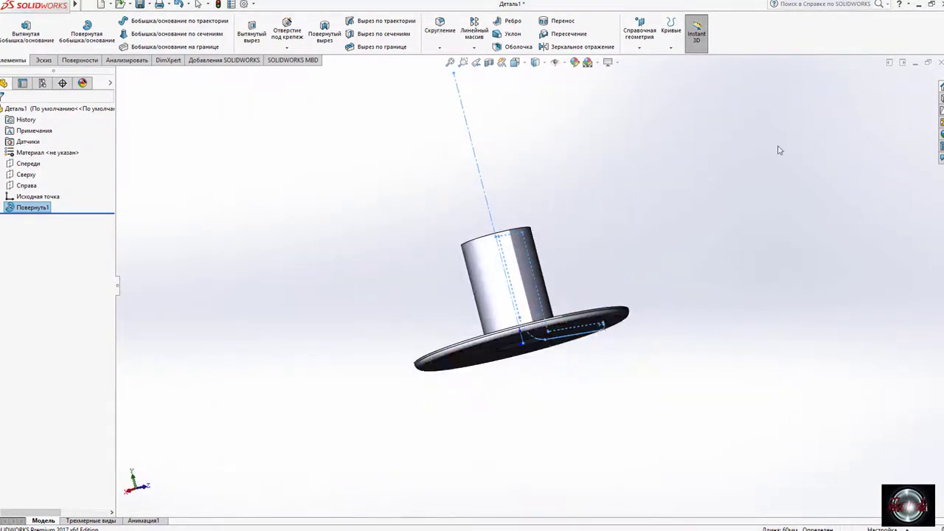
Apply the Металл > Сталь 'сталь с насечками' appearance to the part and orbit to inspect it.
{"action": "mouse_move", "coordinate": [564, 345]}
{"action": "middle_mouse_down"}
{"action": "mouse_move", "coordinate": [491, 118]}
{"action": "mouse_move", "coordinate": [354, 143]}
{"action": "mouse_move", "coordinate": [467, 139]}
{"action": "mouse_move", "coordinate": [564, 198]}
{"action": "middle_mouse_up"}
{"action": "left_click", "coordinate": [940, 134]}
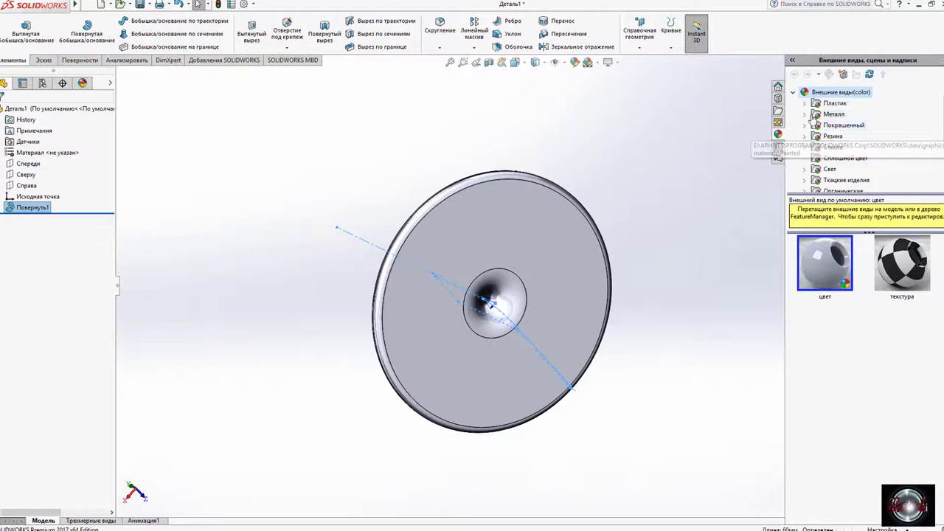
{"action": "double_click", "coordinate": [831, 114]}
{"action": "left_click", "coordinate": [832, 104]}
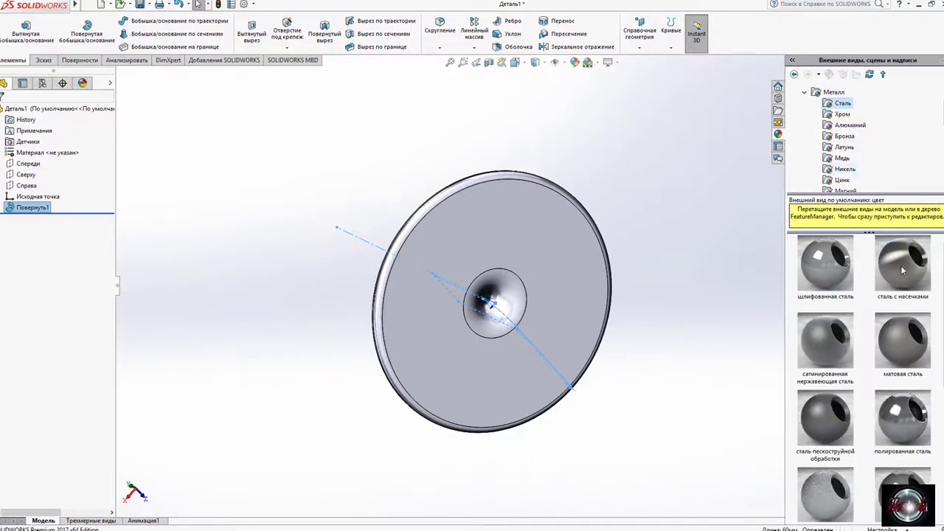
{"action": "left_click_drag", "start_coordinate": [901, 271], "coordinate": [560, 309]}
{"action": "mouse_move", "coordinate": [568, 316]}
{"action": "middle_mouse_down"}
{"action": "mouse_move", "coordinate": [457, 317]}
{"action": "mouse_move", "coordinate": [474, 362]}
{"action": "middle_mouse_up"}
{"action": "key", "text": "ctrl+1"}
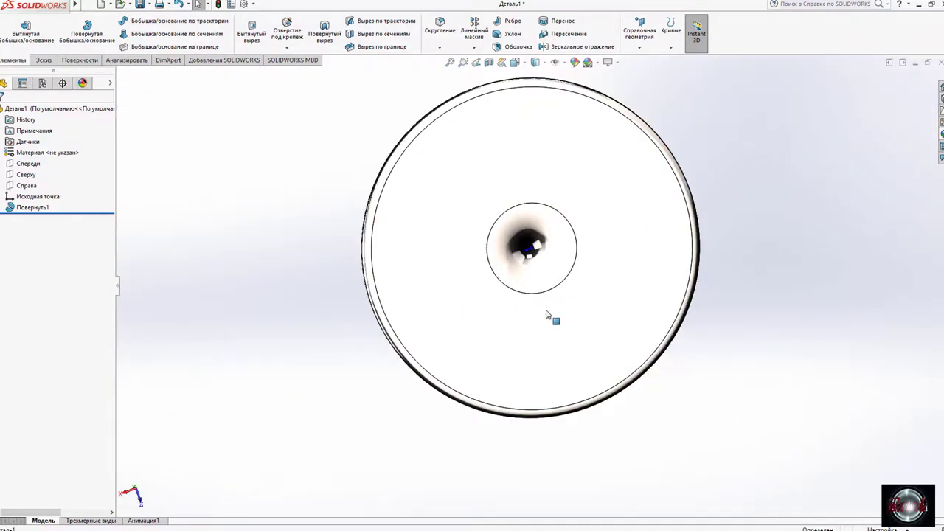
{"action": "mouse_move", "coordinate": [546, 315]}
{"action": "middle_mouse_down"}
{"action": "mouse_move", "coordinate": [487, 308]}
{"action": "mouse_move", "coordinate": [500, 309]}
{"action": "mouse_move", "coordinate": [556, 238]}
{"action": "middle_mouse_up"}
{"action": "scroll", "coordinate": [451, 306], "scroll_direction": "down", "scroll_amount": 2}
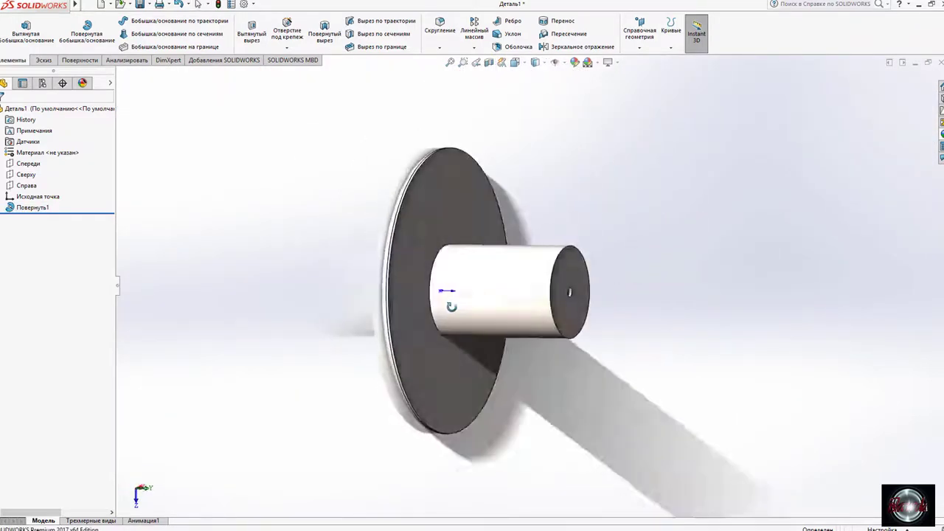
{"action": "mouse_move", "coordinate": [451, 306]}
{"action": "middle_mouse_down"}
{"action": "mouse_move", "coordinate": [552, 332]}
{"action": "mouse_move", "coordinate": [516, 309]}
{"action": "middle_mouse_up"}
{"action": "scroll", "coordinate": [516, 310], "scroll_direction": "up", "scroll_amount": 2}
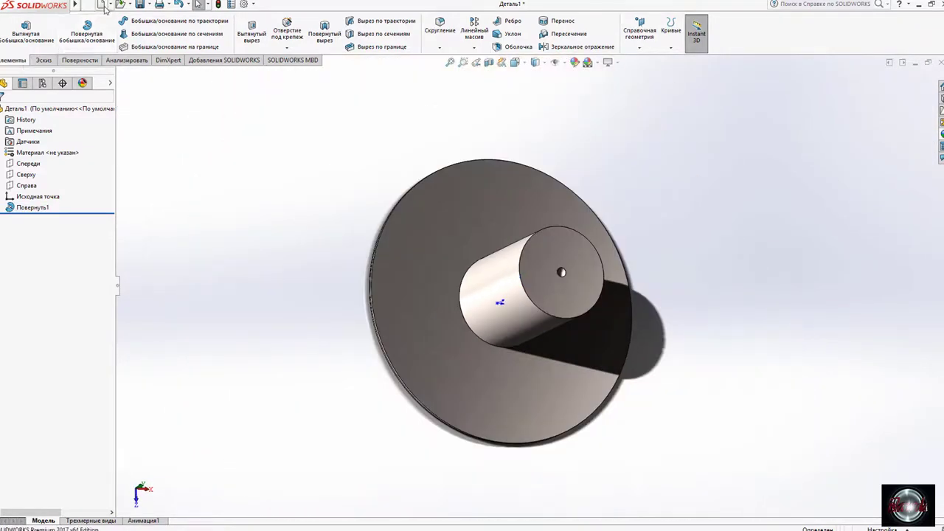
Save the part as stator in a newly created sab folder.
{"action": "left_click", "coordinate": [101, 5]}
{"action": "key", "text": "Escape"}
{"action": "key", "text": "ctrl+s"}
{"action": "right_click", "coordinate": [725, 228]}
{"action": "mouse_move", "coordinate": [772, 332]}
{"action": "mouse_move", "coordinate": [752, 346]}
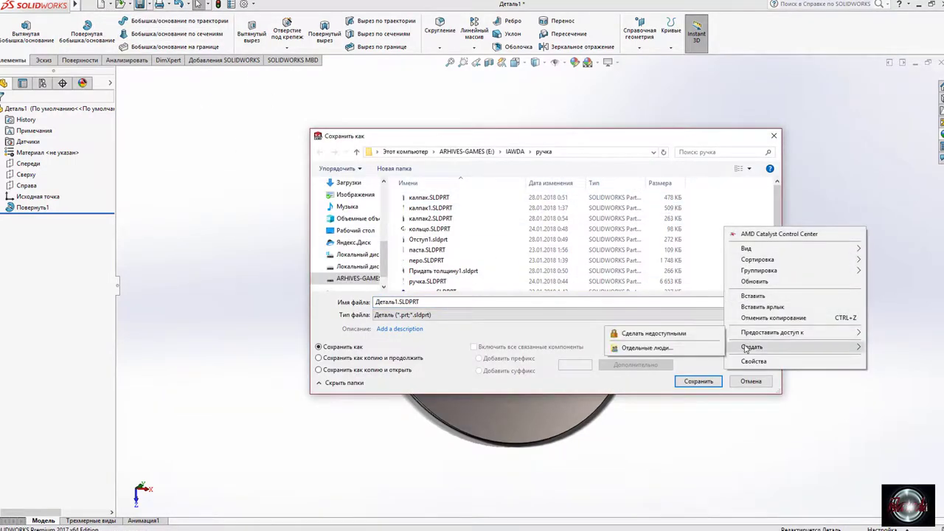
{"action": "left_click", "coordinate": [627, 352]}
{"action": "type", "text": "sab"}
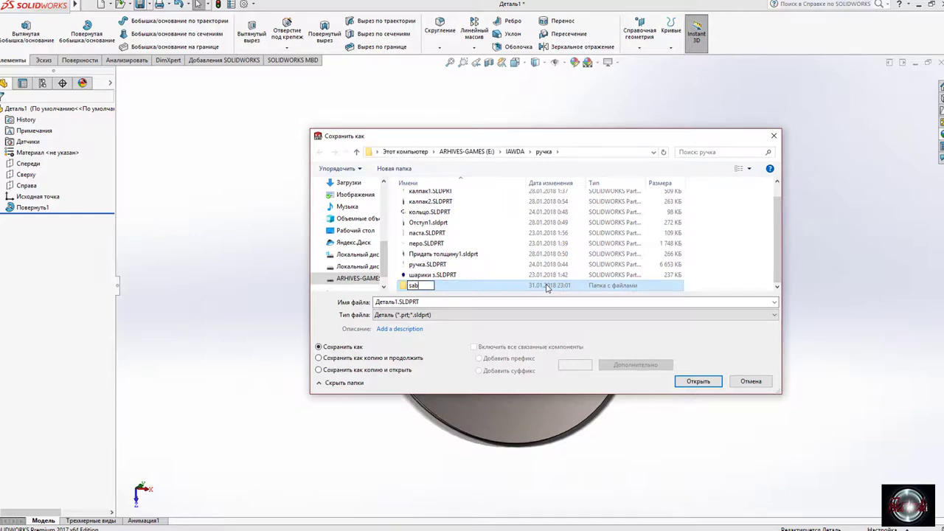
{"action": "key", "text": "Return"}
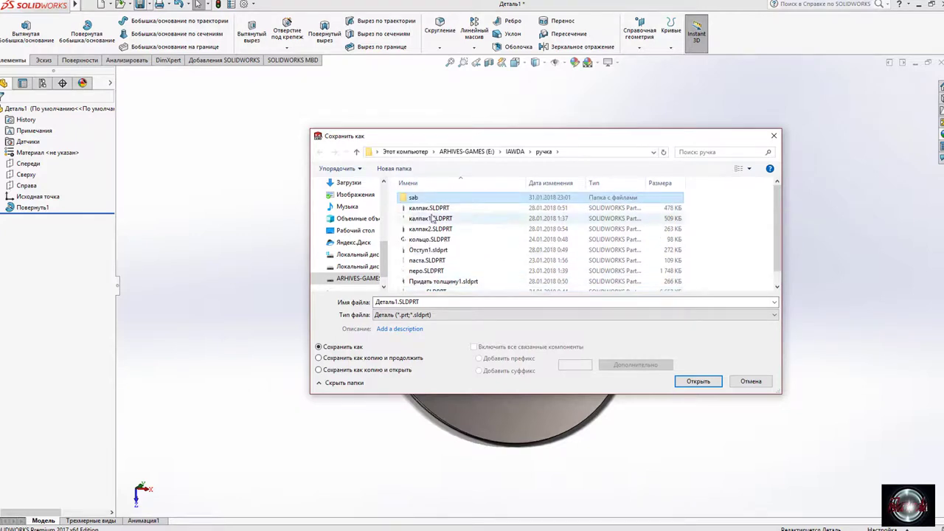
{"action": "key", "text": "Return"}
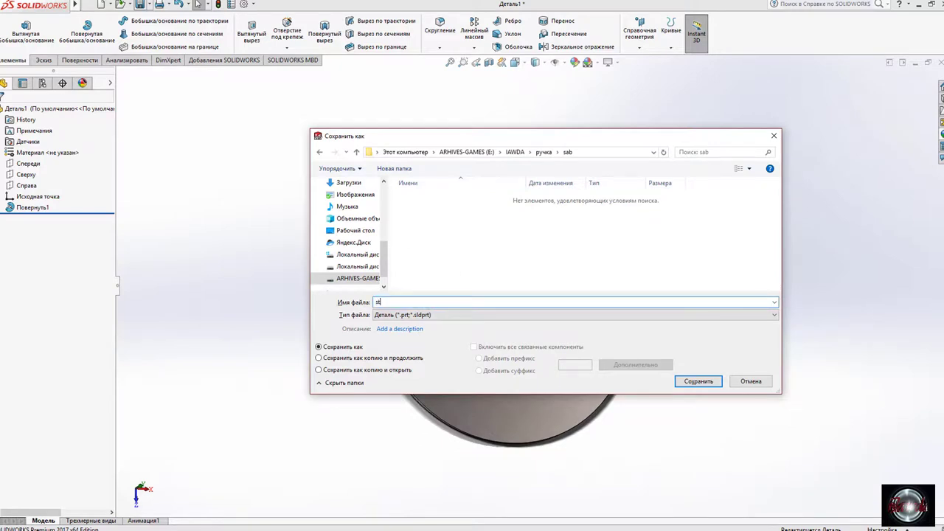
{"action": "key", "text": "Return"}
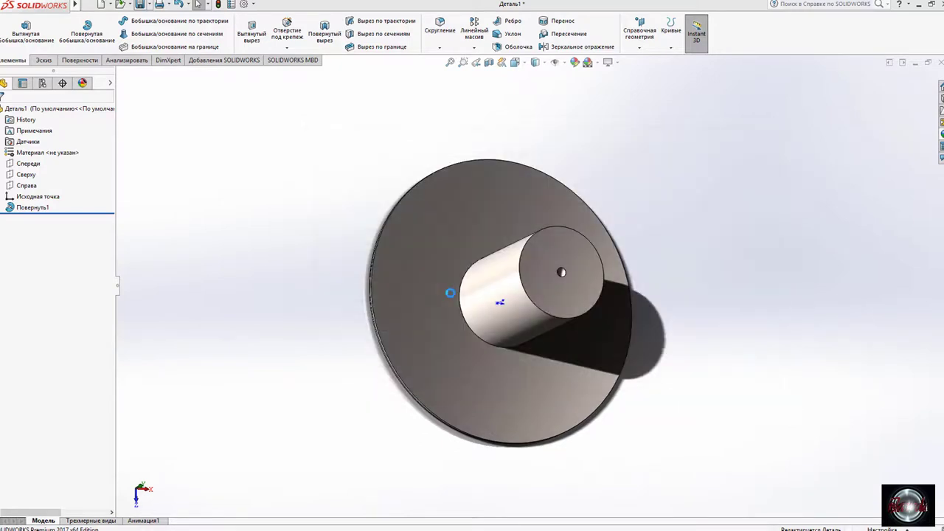
Close stator, then create a new empty part and save it as magnit.
{"action": "left_click", "coordinate": [940, 63]}
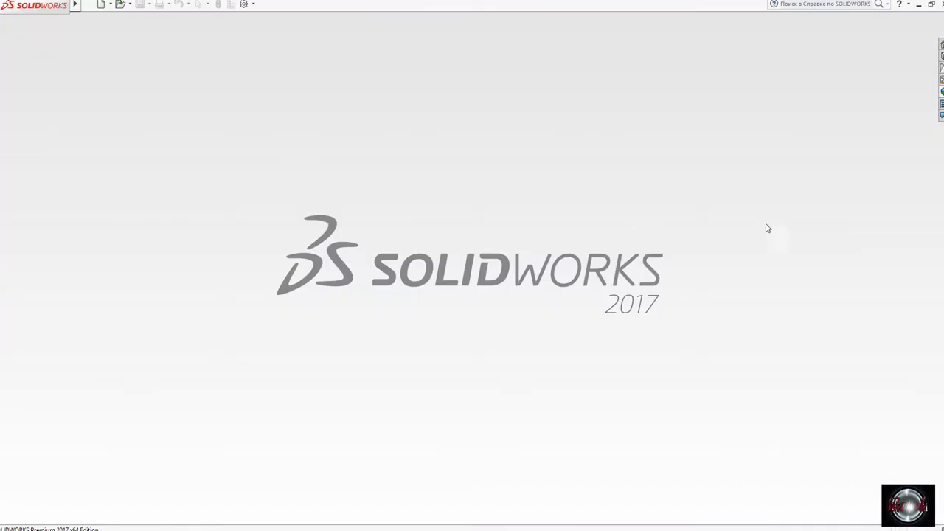
{"action": "left_click", "coordinate": [100, 4]}
{"action": "left_click", "coordinate": [388, 382]}
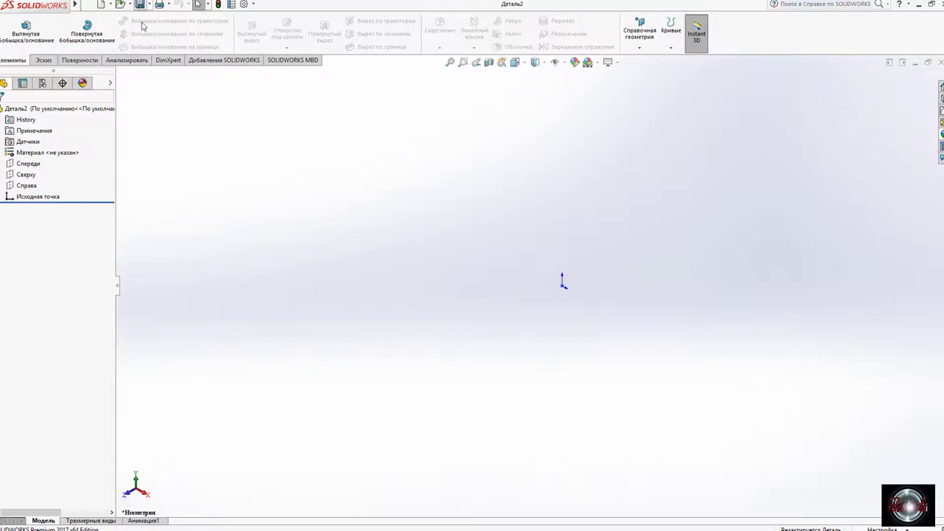
{"action": "key", "text": "ctrl+s"}
{"action": "type", "text": "magnit"}
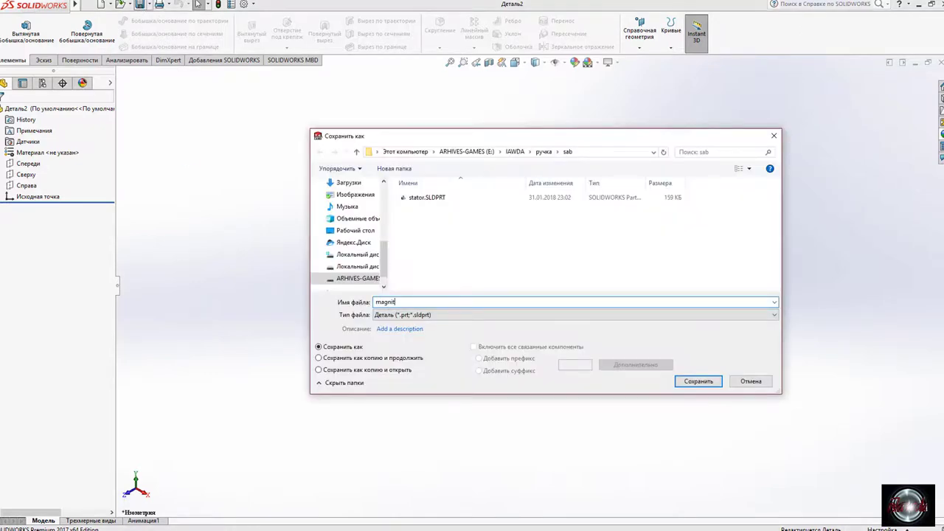
{"action": "key", "text": "Return"}
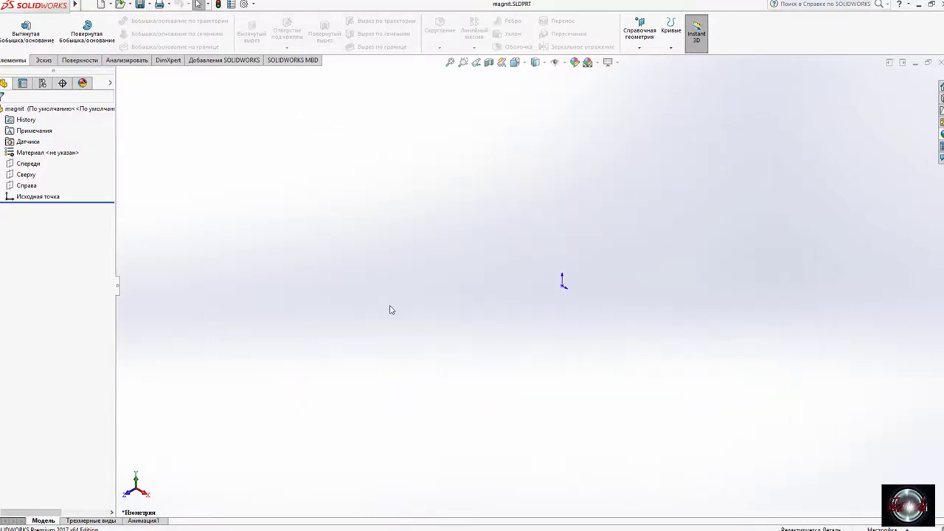
Sketch two concentric circles at the origin on the Right plane.
{"action": "left_click", "coordinate": [27, 185]}
{"action": "left_click", "coordinate": [59, 170]}
{"action": "left_click", "coordinate": [104, 21]}
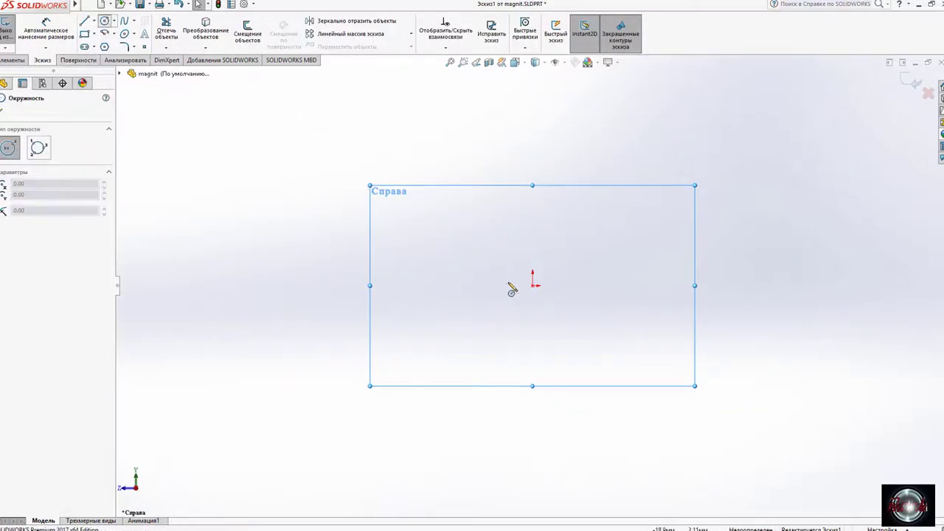
{"action": "left_click", "coordinate": [532, 284]}
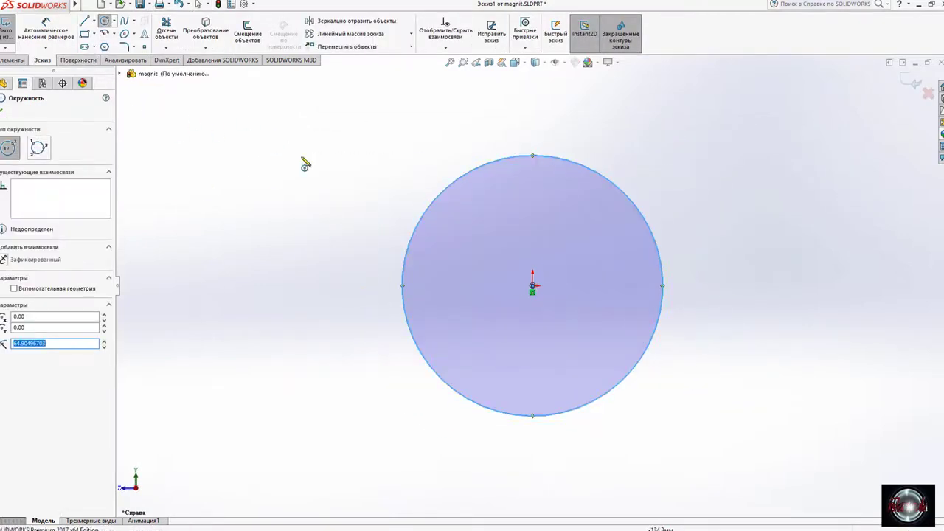
{"action": "left_click", "coordinate": [532, 284]}
{"action": "left_click", "coordinate": [535, 219]}
{"action": "key", "text": "Escape"}
Dimension the inner circle to Ø42 and the outer circle to Ø140.
{"action": "left_click", "coordinate": [535, 224]}
{"action": "left_click", "coordinate": [697, 210]}
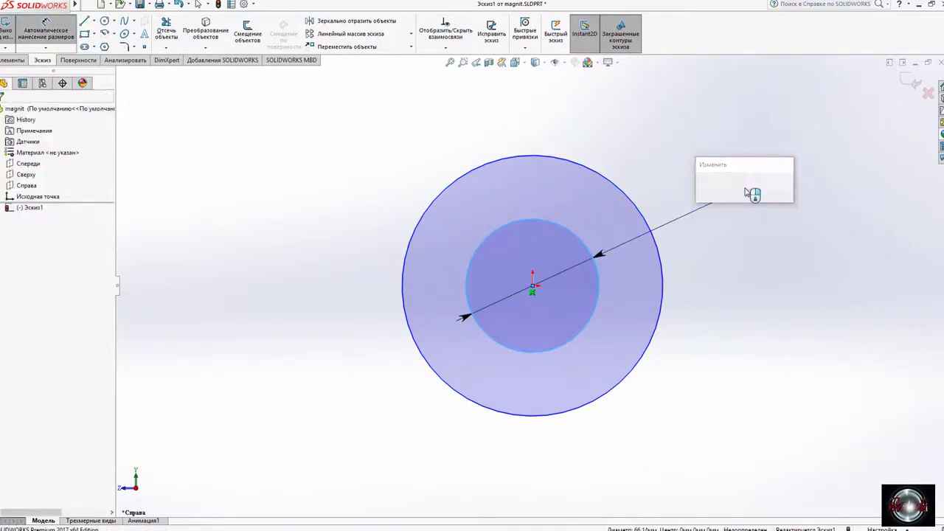
{"action": "type", "text": "42"}
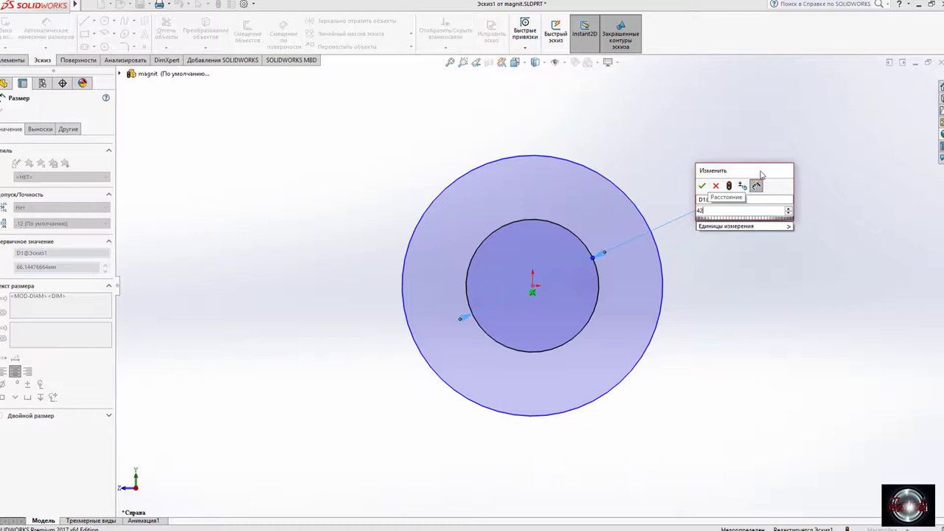
{"action": "key", "text": "Return"}
{"action": "left_click", "coordinate": [649, 221]}
{"action": "left_click", "coordinate": [670, 182]}
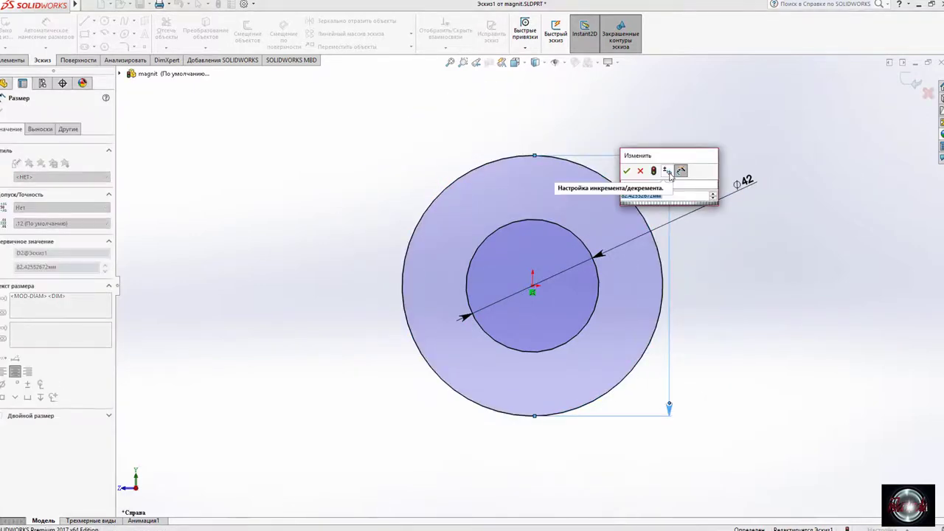
{"action": "type", "text": "140"}
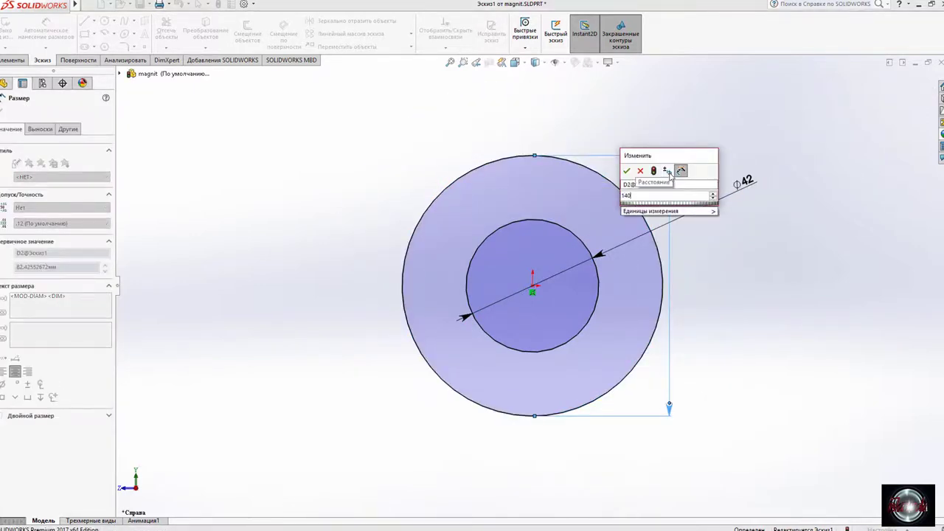
{"action": "key", "text": "Return"}
{"action": "key", "text": "f"}
Start an Extruded Boss/Base from the ring sketch.
{"action": "scroll", "coordinate": [737, 251], "scroll_direction": "down", "scroll_amount": 2}
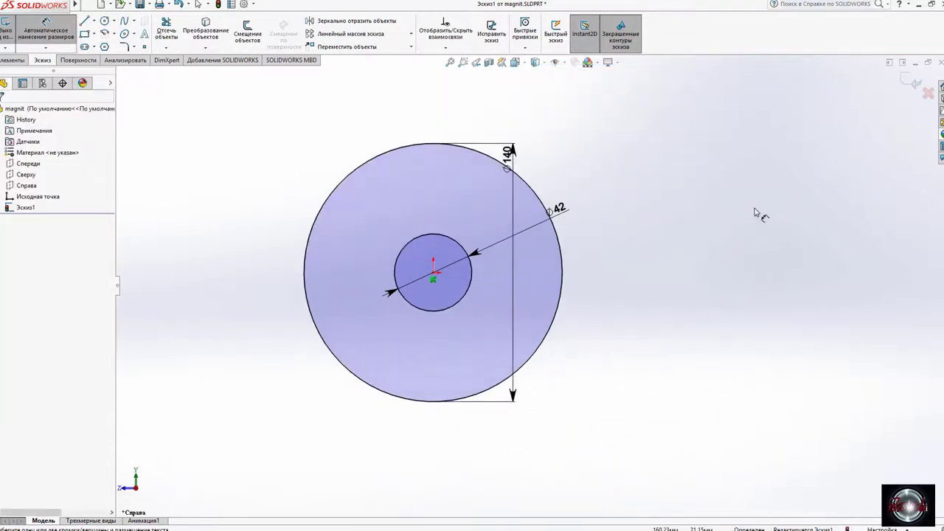
{"action": "left_click", "coordinate": [14, 60]}
{"action": "left_click", "coordinate": [26, 34]}
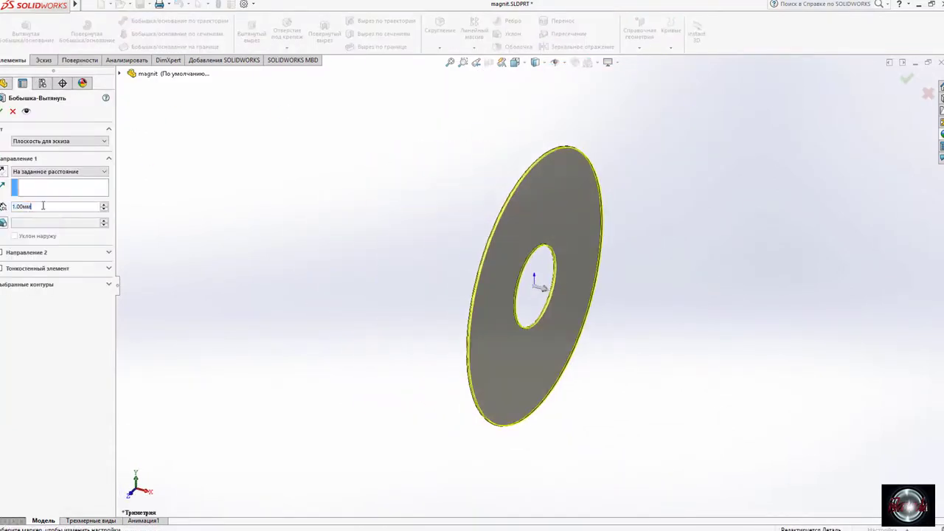
Extrude the ring 20 mm deep into a thick washer.
{"action": "key", "text": "BackSpace"}
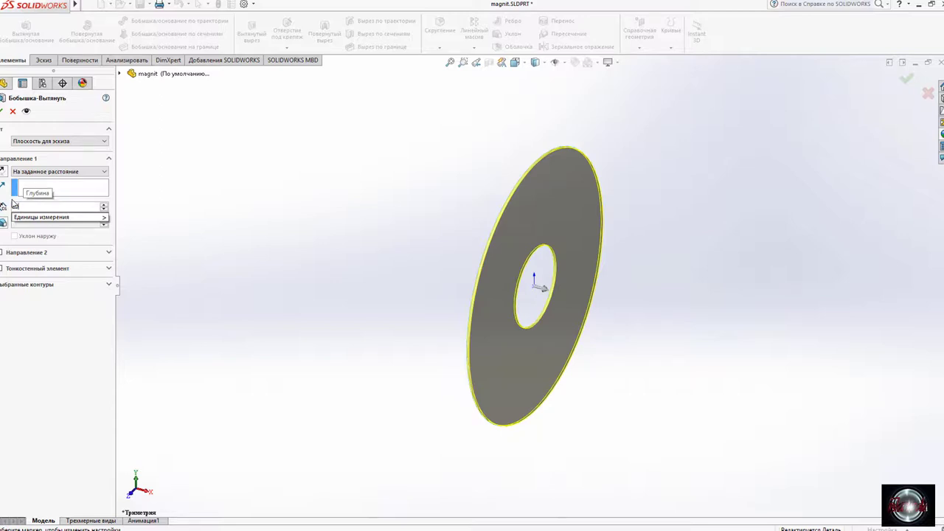
{"action": "type", "text": "20"}
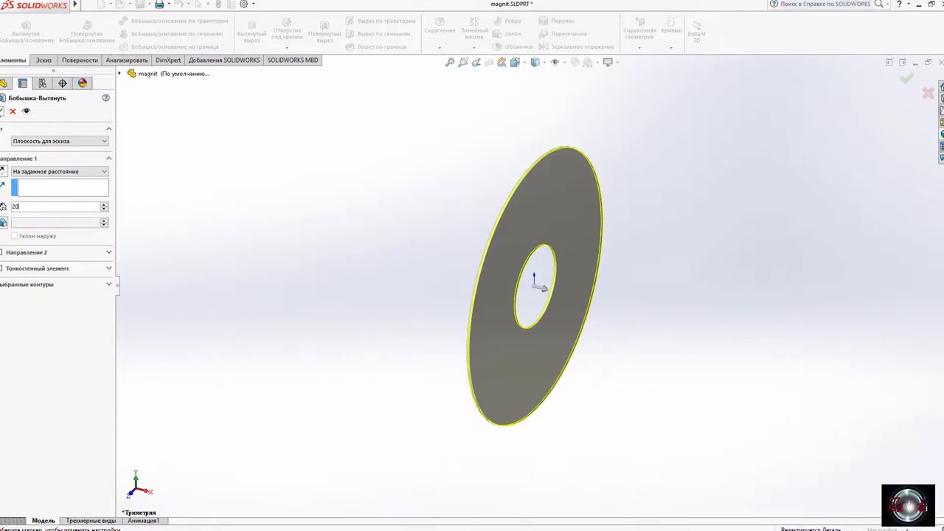
{"action": "key", "text": "Return"}
{"action": "middle_click_drag", "start_coordinate": [258, 254], "coordinate": [344, 227]}
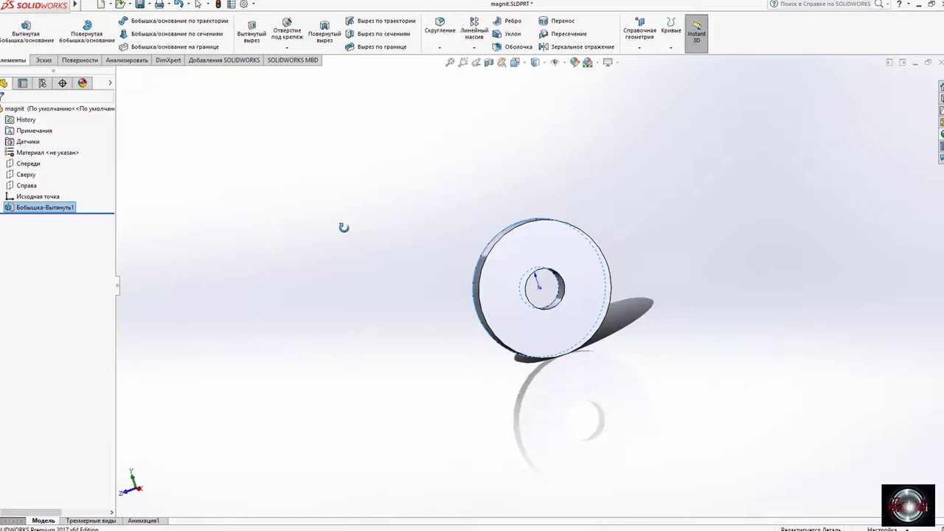
Review the system and document Image Quality settings, then view the washer isometrically.
{"action": "left_click", "coordinate": [253, 5]}
{"action": "left_click", "coordinate": [233, 222]}
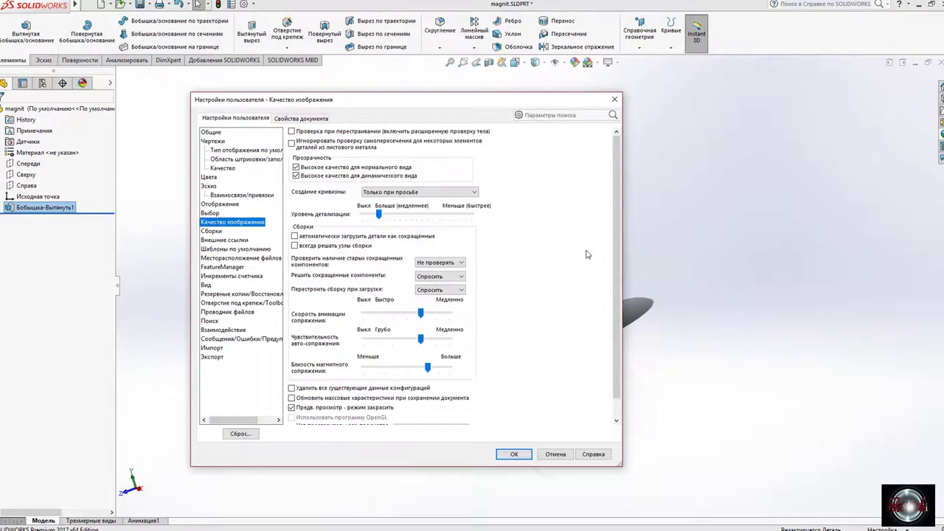
{"action": "scroll", "coordinate": [590, 255], "scroll_direction": "down", "scroll_amount": 3}
{"action": "left_click", "coordinate": [432, 408]}
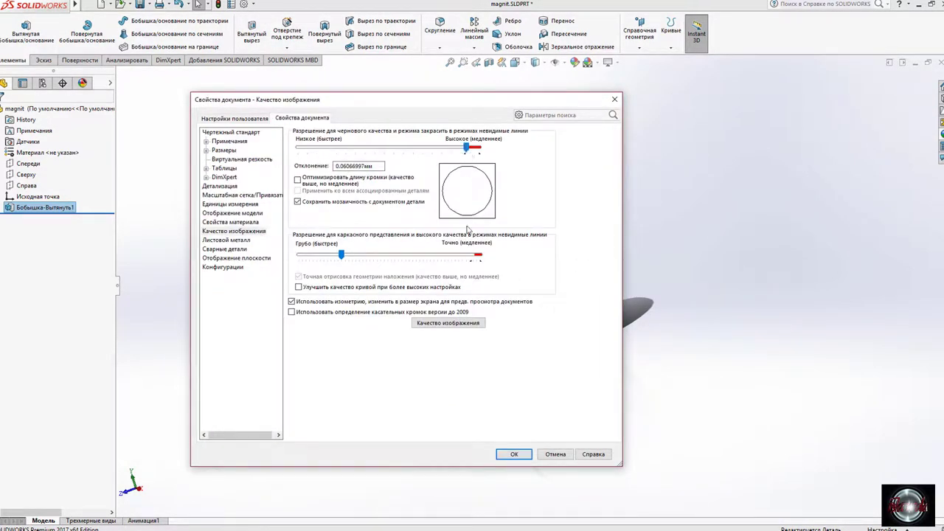
{"action": "left_click", "coordinate": [525, 453]}
{"action": "key", "text": "ctrl+7"}
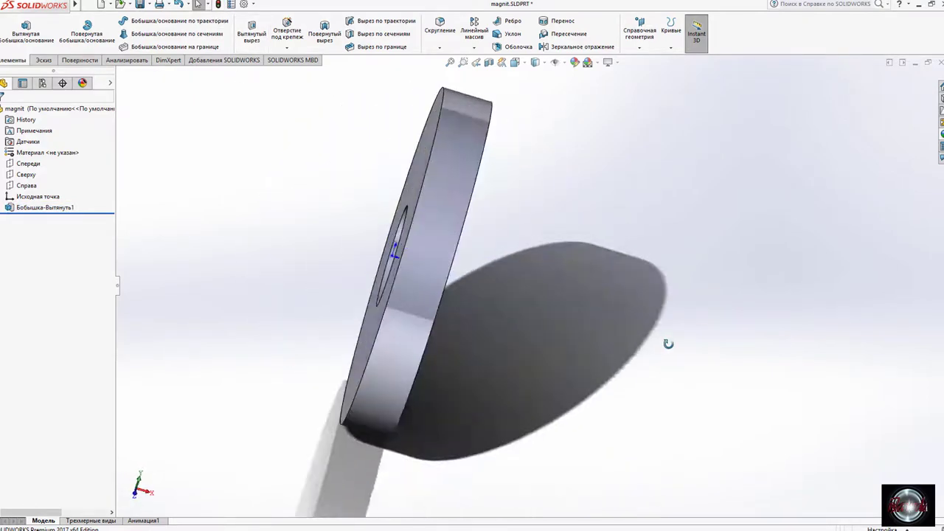
Apply the ceramic clay appearance to the whole washer part.
{"action": "left_click", "coordinate": [940, 134]}
{"action": "left_click", "coordinate": [867, 159]}
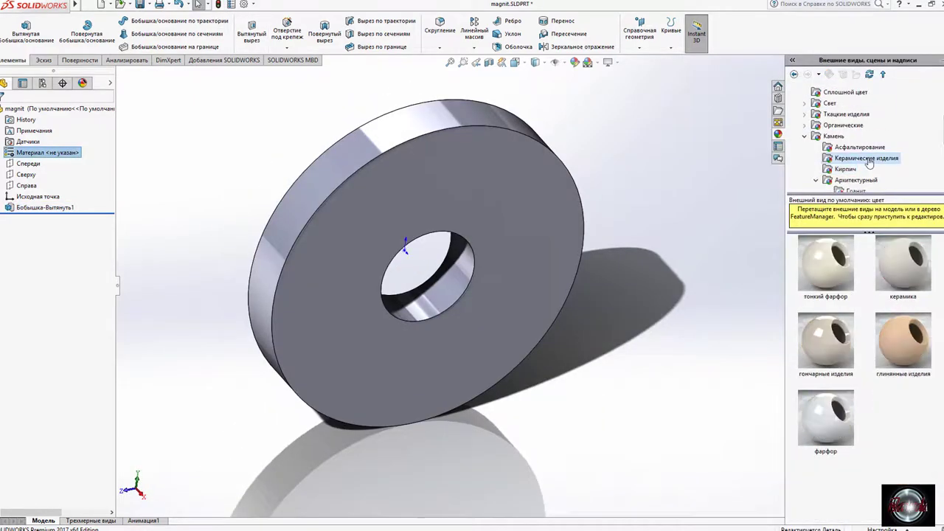
{"action": "left_click_drag", "start_coordinate": [906, 351], "coordinate": [557, 213]}
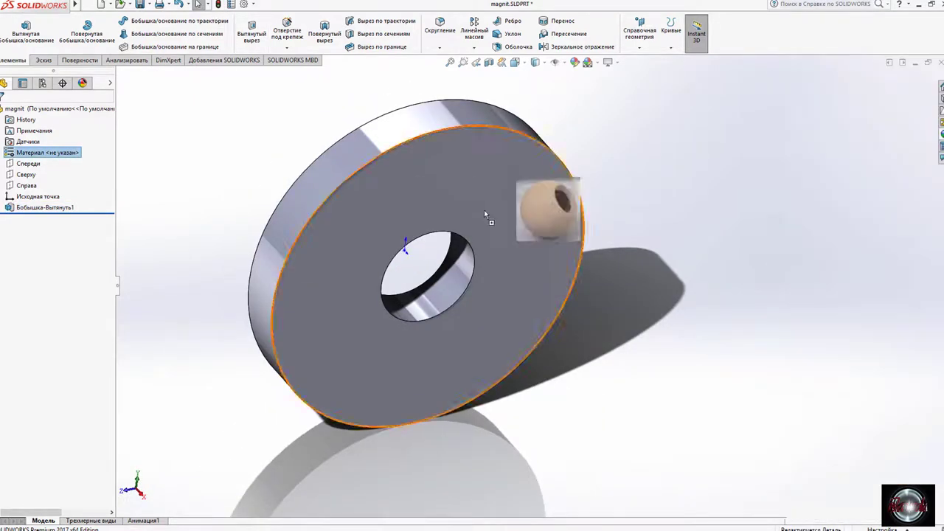
{"action": "left_click", "coordinate": [466, 212]}
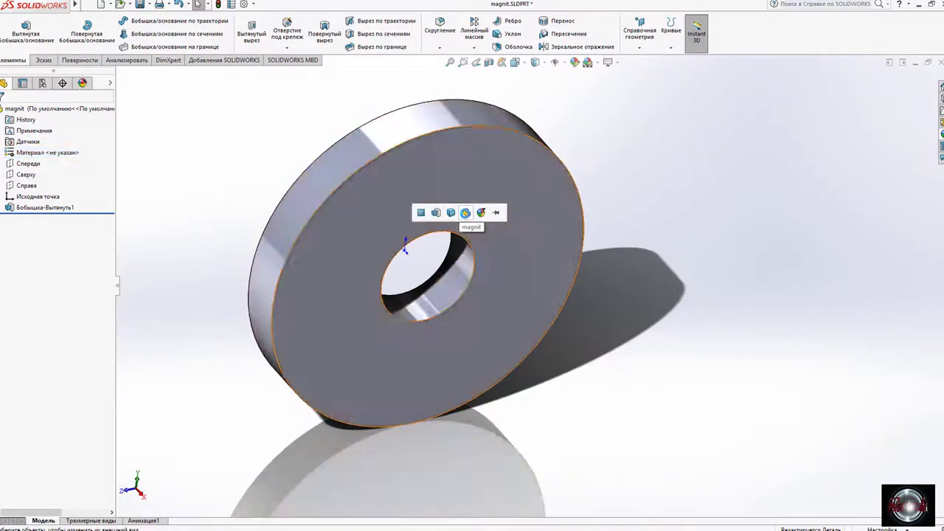
Edit the washer's clay appearance colour to black.
{"action": "scroll", "coordinate": [371, 241], "scroll_direction": "up", "scroll_amount": 3}
{"action": "scroll", "coordinate": [442, 257], "scroll_direction": "down", "scroll_amount": 5}
{"action": "scroll", "coordinate": [471, 269], "scroll_direction": "down", "scroll_amount": 3}
{"action": "scroll", "coordinate": [471, 265], "scroll_direction": "down", "scroll_amount": 3}
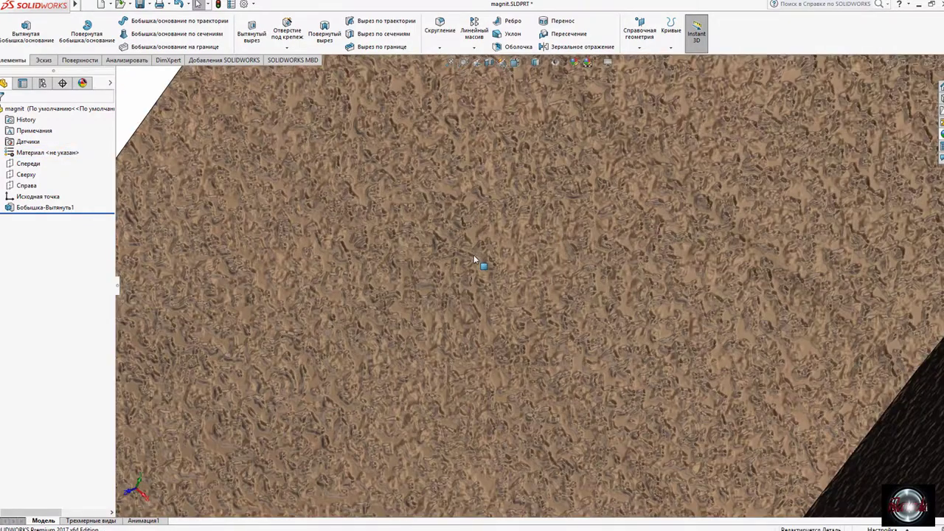
{"action": "scroll", "coordinate": [474, 256], "scroll_direction": "up", "scroll_amount": 3}
{"action": "scroll", "coordinate": [474, 256], "scroll_direction": "down", "scroll_amount": 3}
{"action": "scroll", "coordinate": [505, 260], "scroll_direction": "up", "scroll_amount": 2}
{"action": "scroll", "coordinate": [505, 258], "scroll_direction": "up", "scroll_amount": 3}
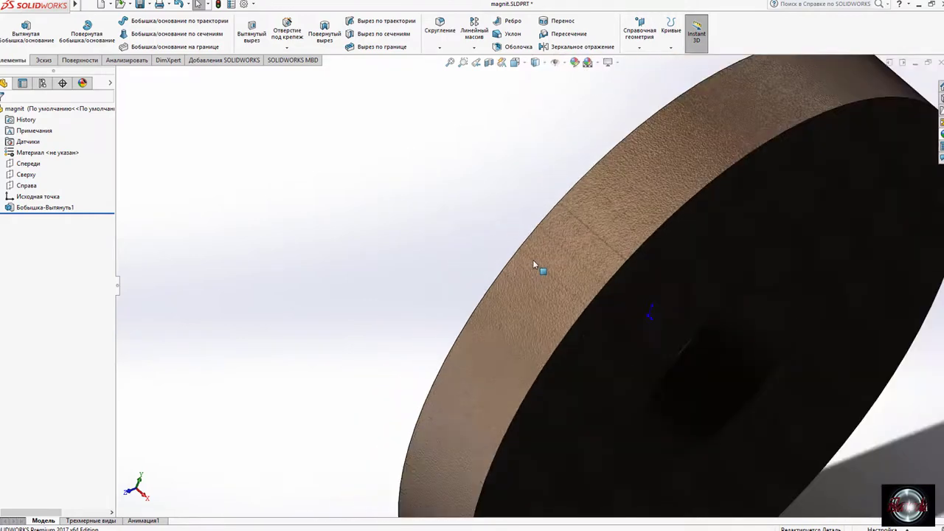
{"action": "left_click", "coordinate": [78, 328]}
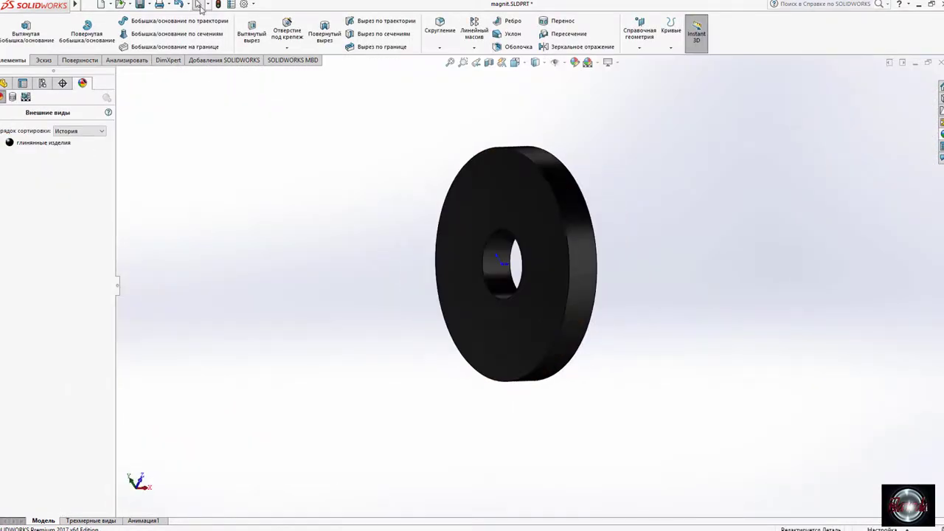
Close the washer part and start a new part document.
{"action": "left_click", "coordinate": [939, 63]}
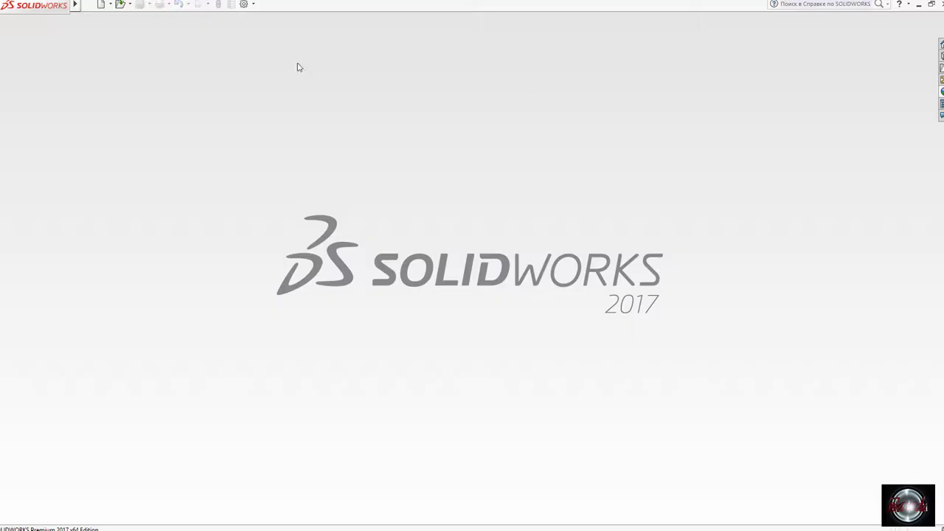
{"action": "left_click", "coordinate": [86, 5]}
{"action": "left_click", "coordinate": [105, 19]}
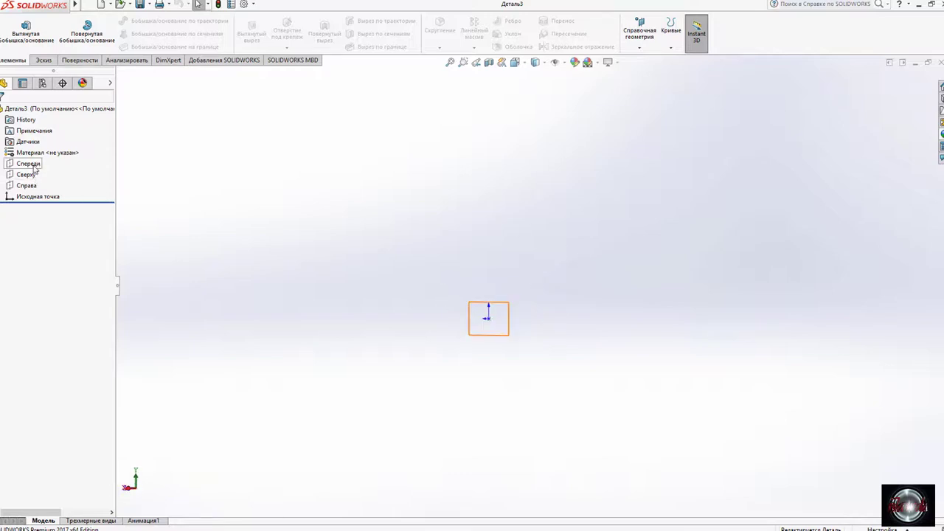
Sketch two concentric circles around the origin on the Right plane.
{"action": "left_click", "coordinate": [29, 185]}
{"action": "left_click", "coordinate": [35, 170]}
{"action": "left_click", "coordinate": [104, 20]}
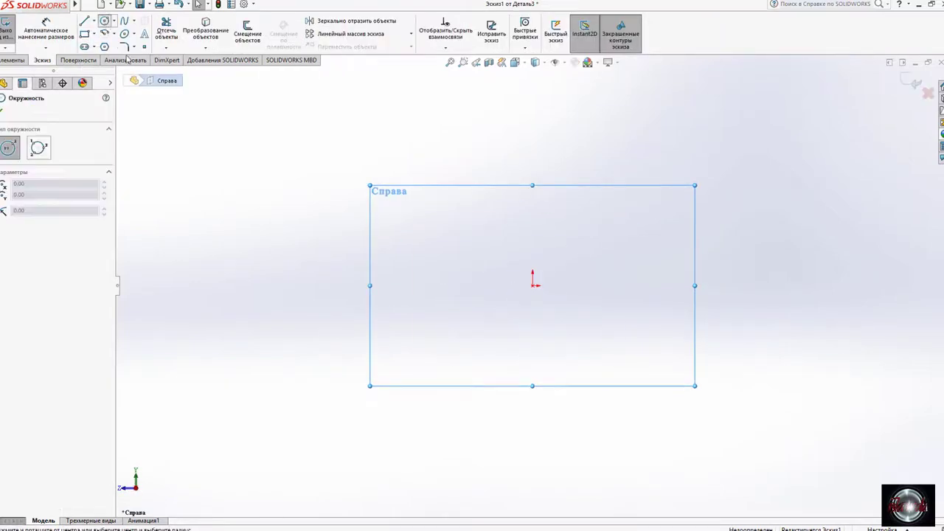
{"action": "left_click_drag", "start_coordinate": [532, 285], "coordinate": [649, 285]}
{"action": "left_click_drag", "start_coordinate": [532, 285], "coordinate": [569, 179]}
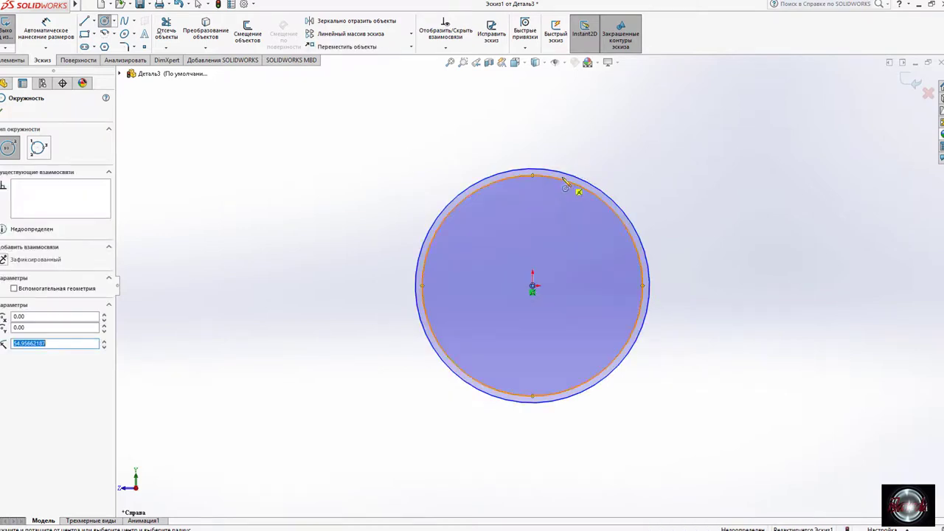
{"action": "left_click", "coordinate": [11, 59]}
{"action": "key", "text": "Escape"}
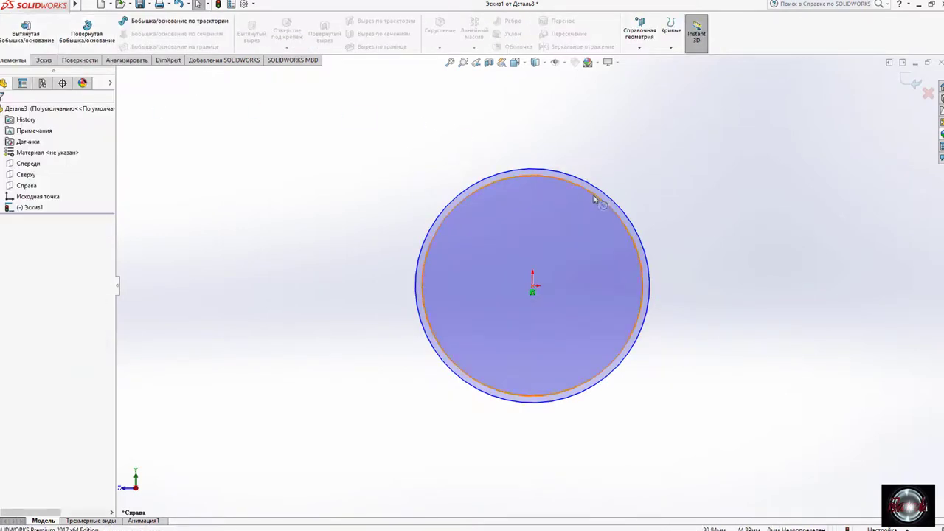
Dimension the inner circle to Ø40 and the outer circle to Ø41.
{"action": "left_click", "coordinate": [581, 188]}
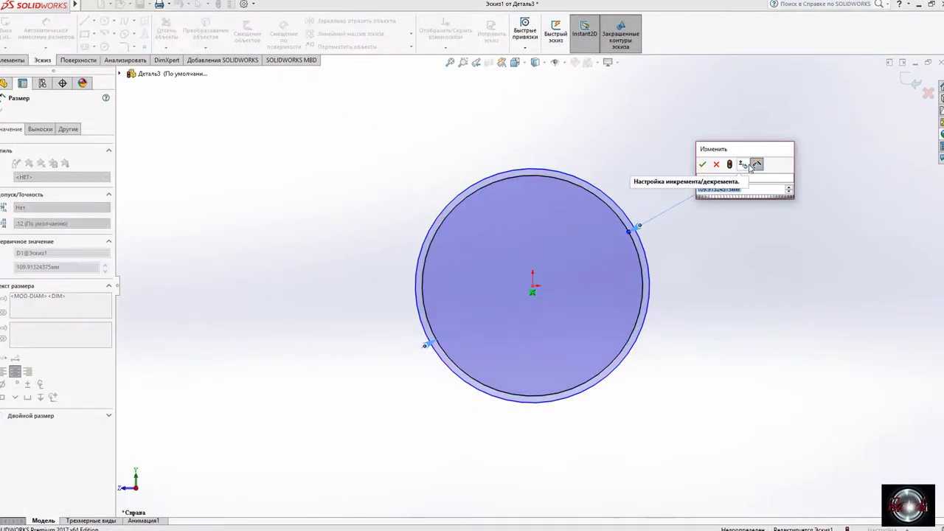
{"action": "left_click", "coordinate": [749, 168]}
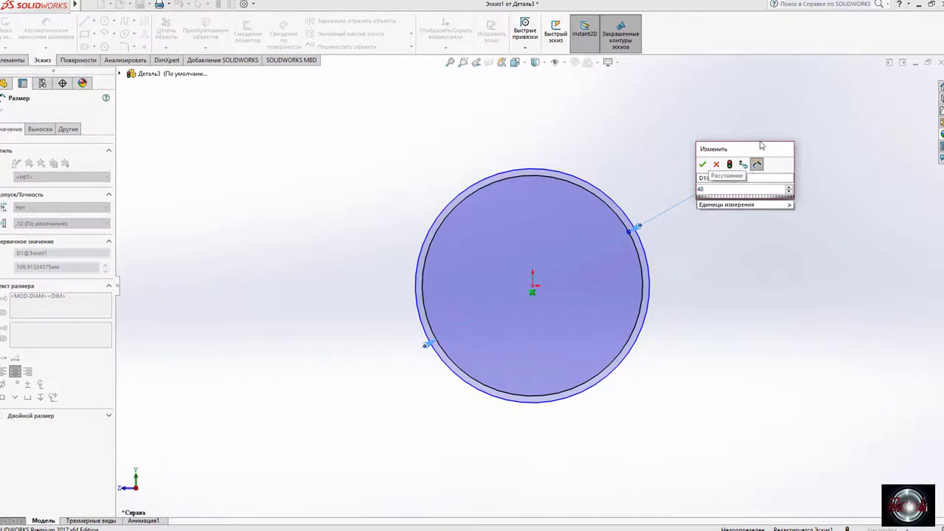
{"action": "type", "text": "40"}
{"action": "key", "text": "Return"}
{"action": "left_click", "coordinate": [647, 264]}
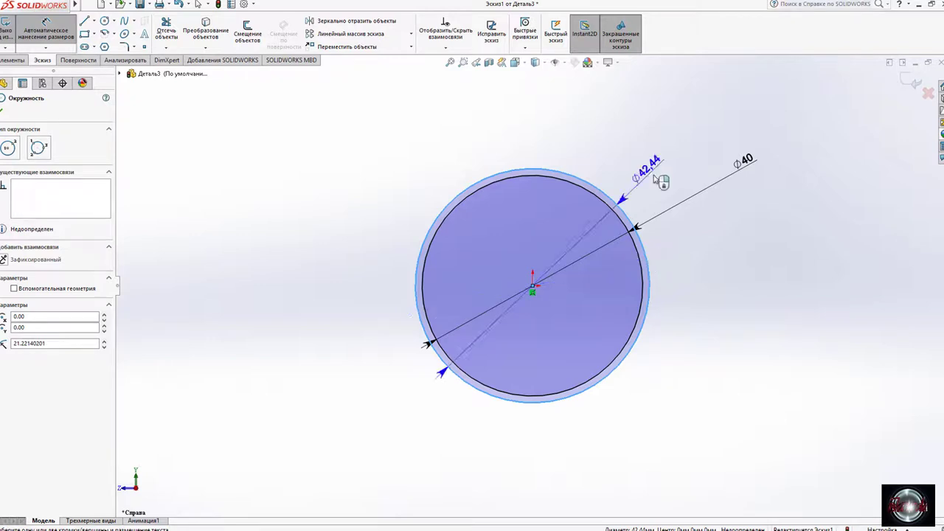
{"action": "left_click", "coordinate": [701, 230]}
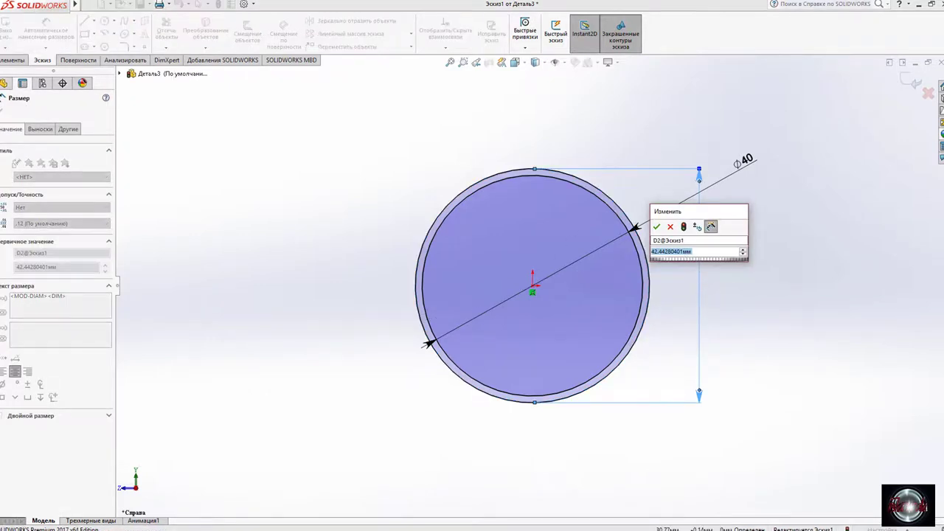
{"action": "type", "text": "41"}
{"action": "key", "text": "Return"}
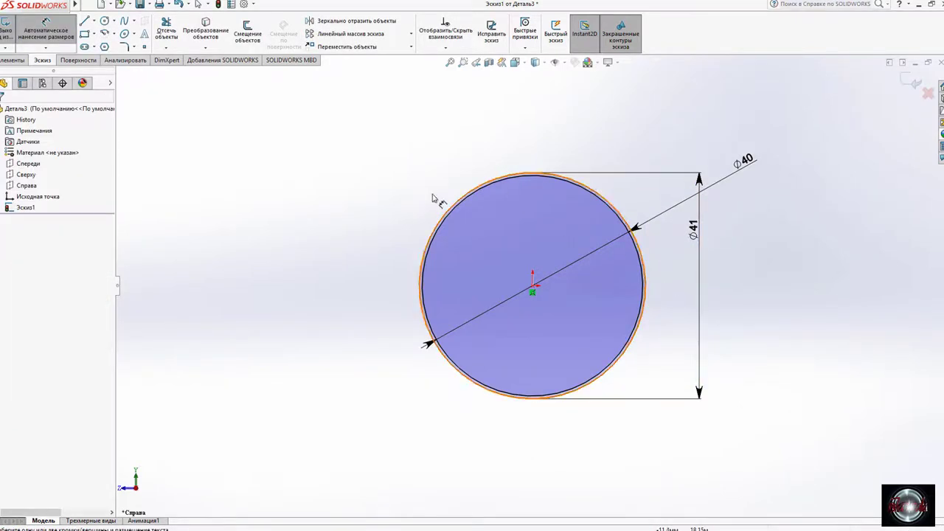
{"action": "left_click", "coordinate": [12, 60]}
Extrude the Ø40/Ø41 ring into a thin-walled tube and return to an isometric view.
{"action": "left_click", "coordinate": [26, 31]}
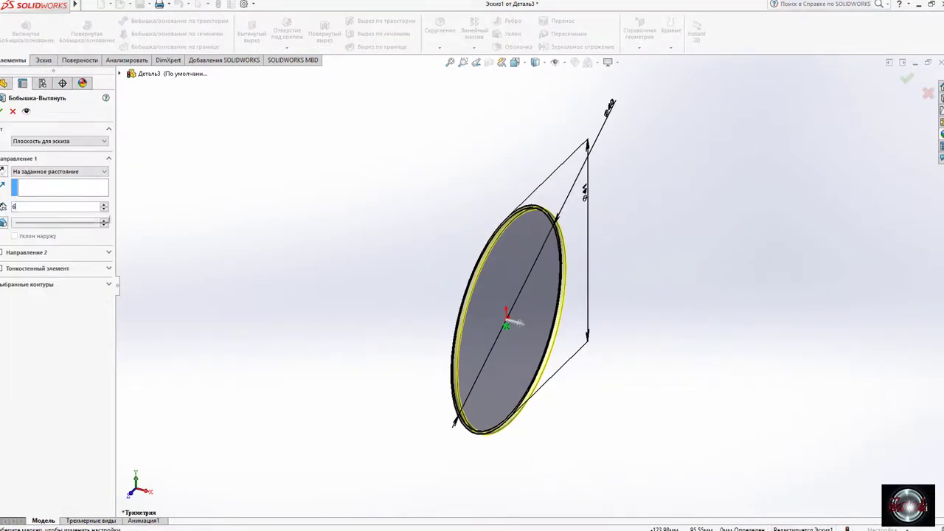
{"action": "type", "text": "0"}
{"action": "key", "text": "Return"}
{"action": "left_click", "coordinate": [3, 111]}
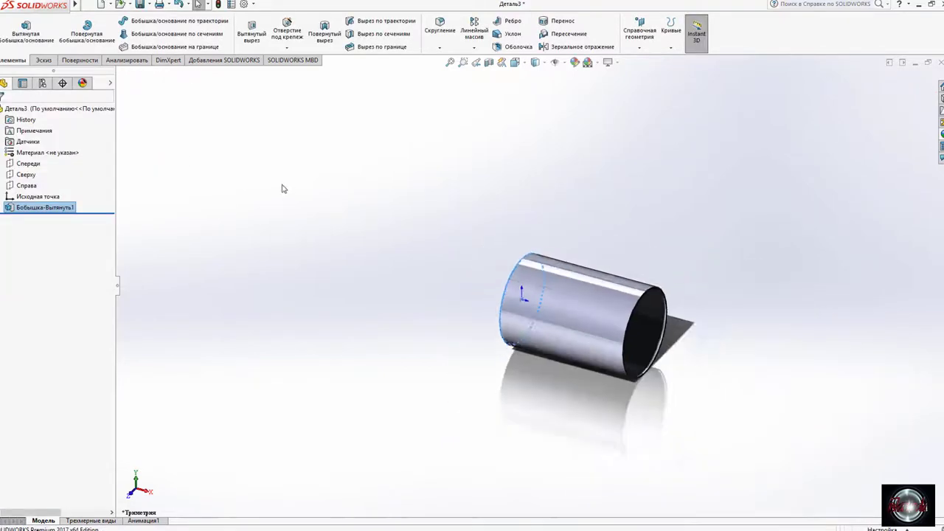
{"action": "scroll", "coordinate": [563, 258], "scroll_direction": "down", "scroll_amount": 3}
{"action": "mouse_move", "coordinate": [563, 257]}
{"action": "middle_mouse_down"}
{"action": "mouse_move", "coordinate": [497, 197]}
{"action": "mouse_move", "coordinate": [697, 53]}
{"action": "middle_mouse_up"}
{"action": "scroll", "coordinate": [497, 197], "scroll_direction": "down", "scroll_amount": 3}
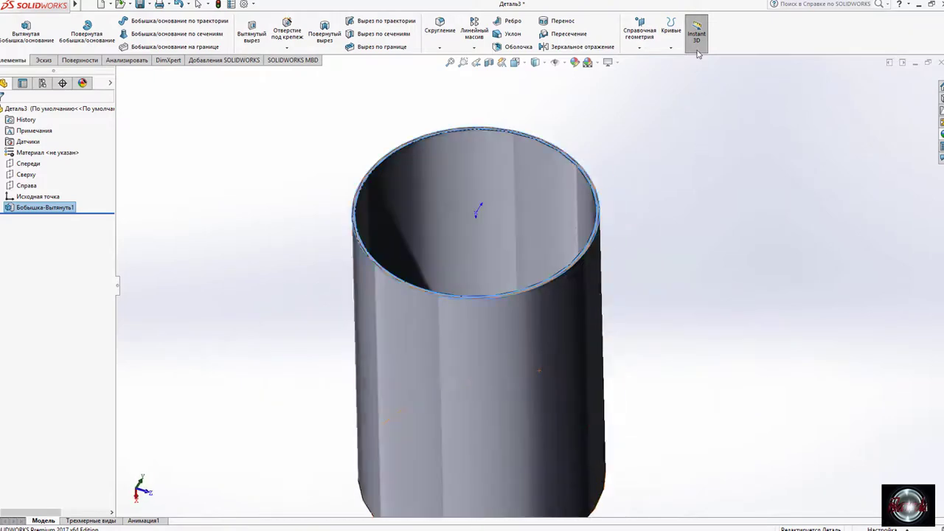
{"action": "key", "text": "ctrl+7"}
{"action": "left_click", "coordinate": [545, 273]}
{"action": "key", "text": "Escape"}
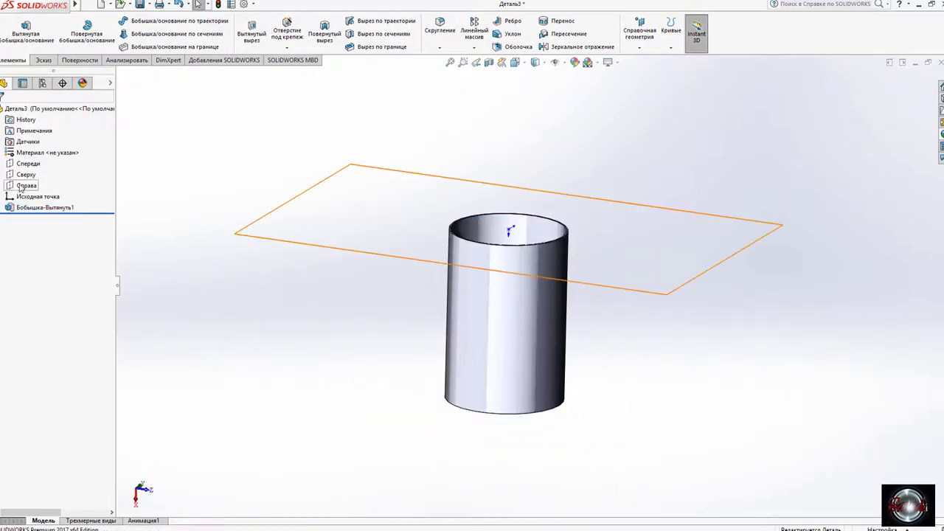
On the Front plane, viewed normal, draw a corner rectangle from the origin across the tube.
{"action": "left_click", "coordinate": [28, 163]}
{"action": "left_click", "coordinate": [33, 155]}
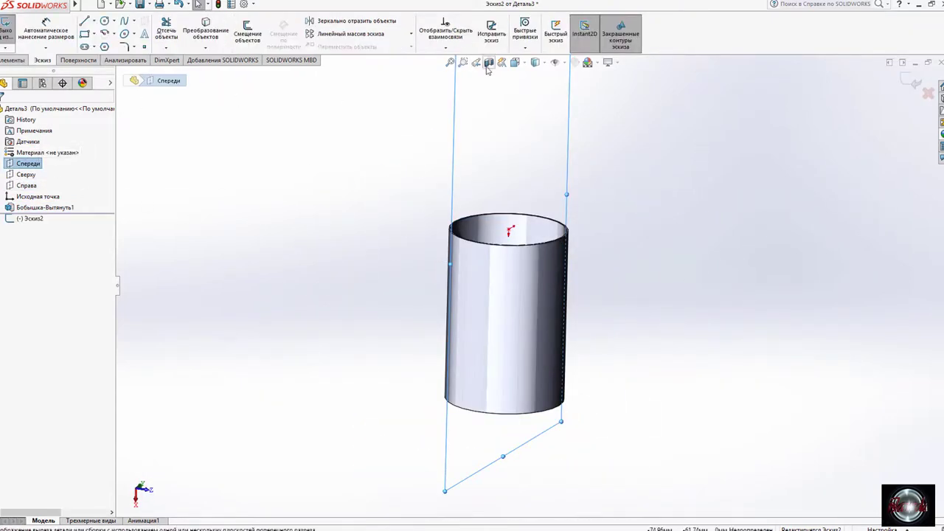
{"action": "left_click", "coordinate": [515, 62]}
{"action": "left_click", "coordinate": [543, 84]}
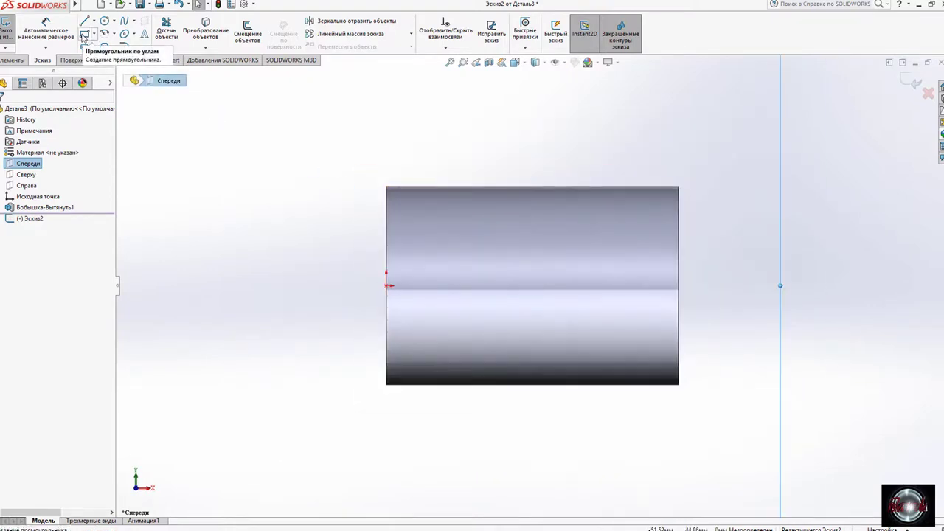
{"action": "left_click", "coordinate": [85, 36]}
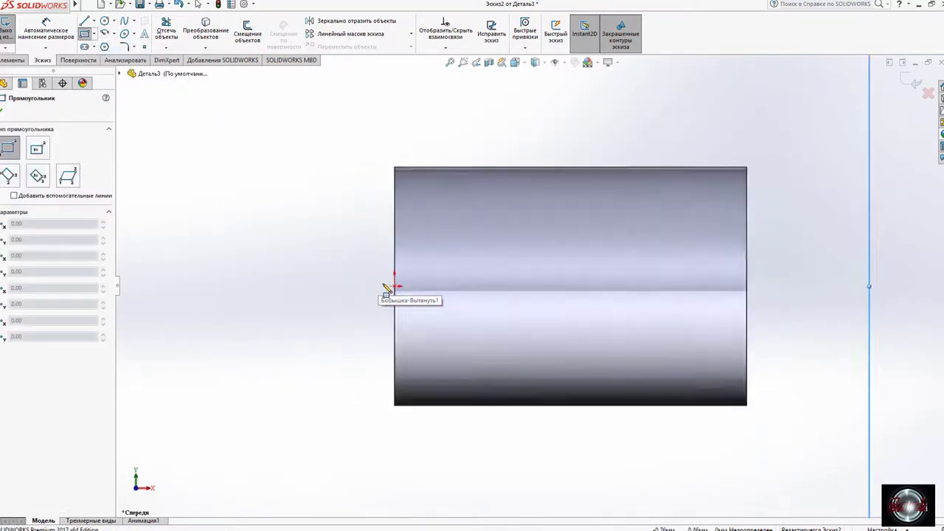
{"action": "scroll", "coordinate": [386, 286], "scroll_direction": "down", "scroll_amount": 3}
{"action": "scroll", "coordinate": [506, 248], "scroll_direction": "up", "scroll_amount": 1}
{"action": "left_click", "coordinate": [435, 184]}
{"action": "left_click", "coordinate": [843, 206]}
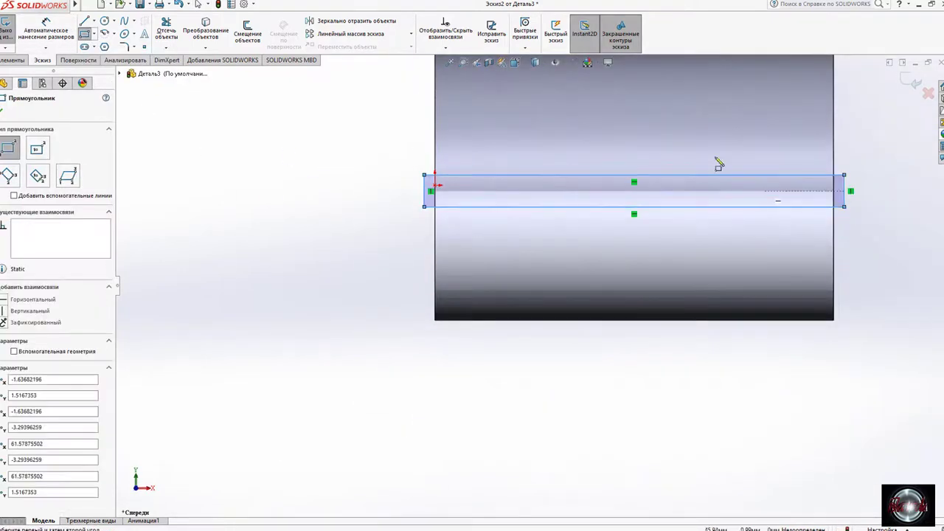
{"action": "key", "text": "Escape"}
Dimension the strip's height and its 0.5 offset from the origin.
{"action": "key", "text": "d"}
{"action": "scroll", "coordinate": [450, 191], "scroll_direction": "up", "scroll_amount": 2}
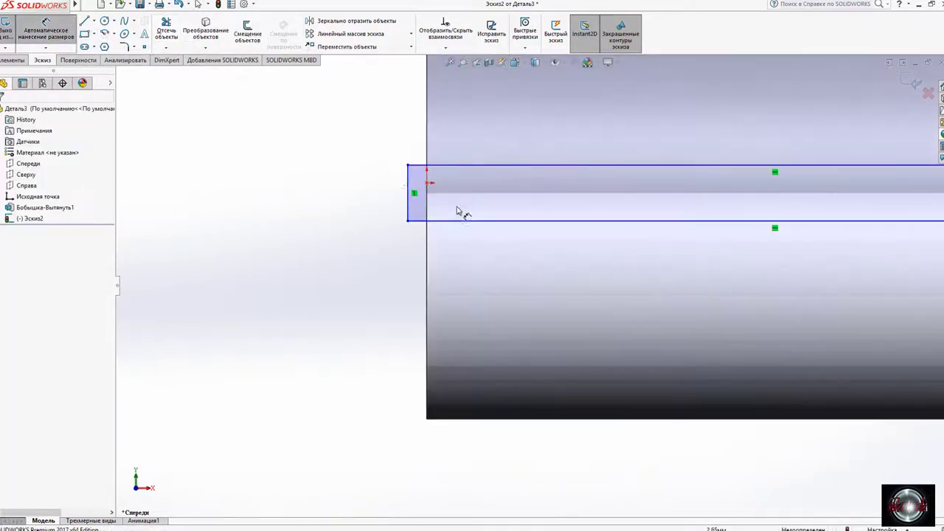
{"action": "left_click", "coordinate": [406, 193]}
{"action": "left_click", "coordinate": [392, 191]}
{"action": "type", "text": "2"}
{"action": "key", "text": "Return"}
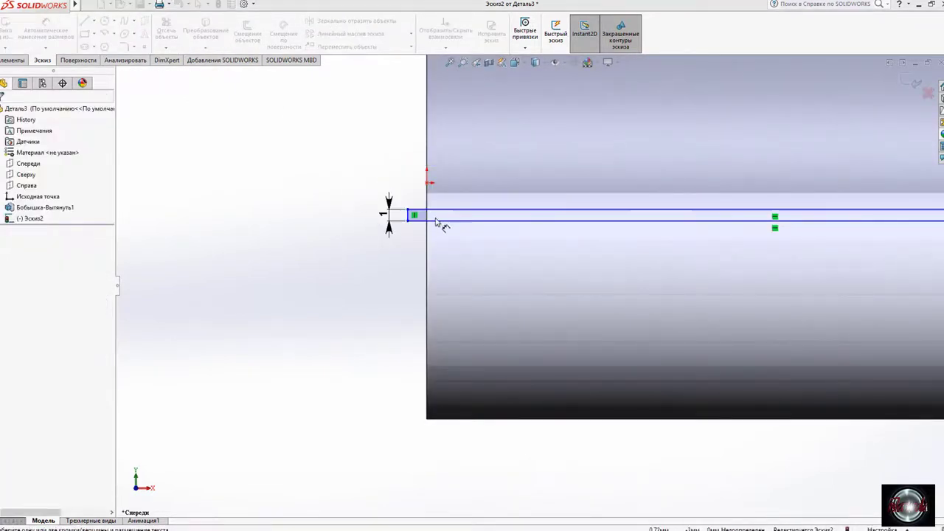
{"action": "scroll", "coordinate": [420, 237], "scroll_direction": "up", "scroll_amount": 1}
{"action": "left_click", "coordinate": [417, 233]}
{"action": "left_click", "coordinate": [456, 163]}
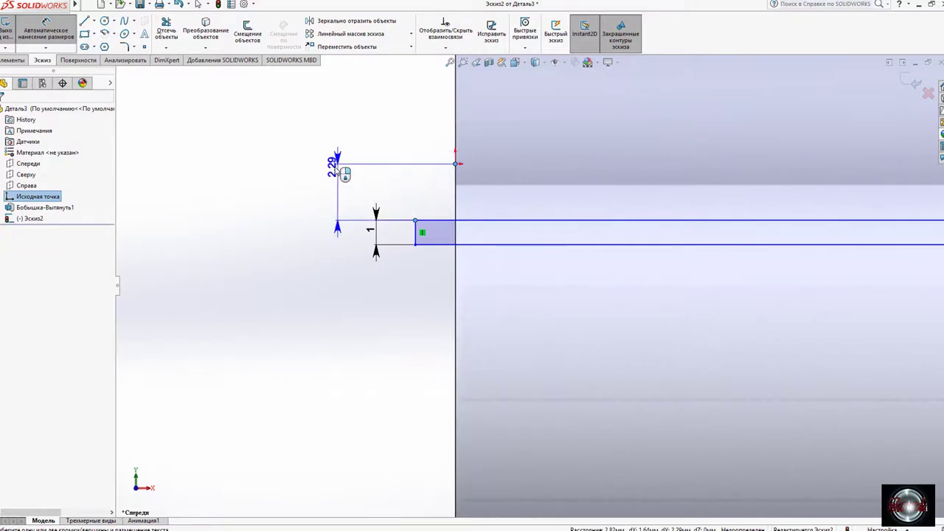
{"action": "left_click", "coordinate": [318, 177]}
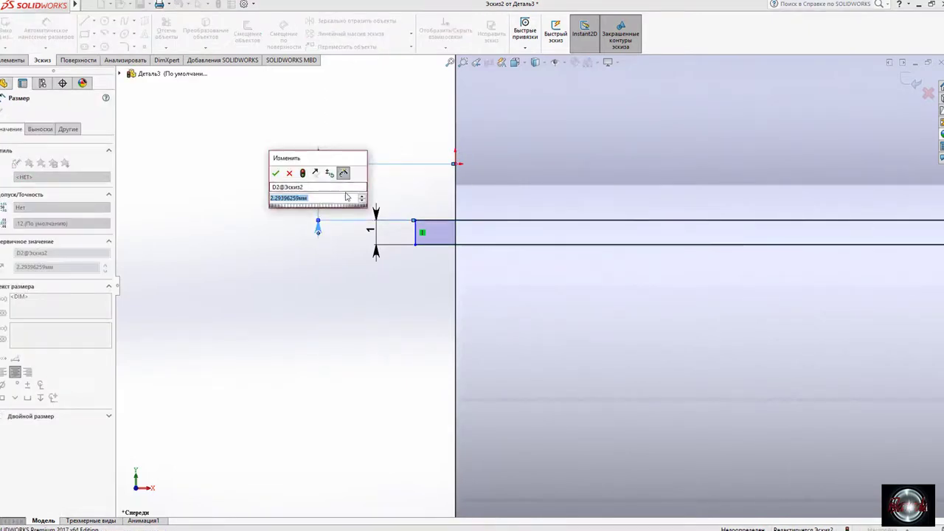
{"action": "type", "text": "0.5"}
{"action": "left_click", "coordinate": [275, 172]}
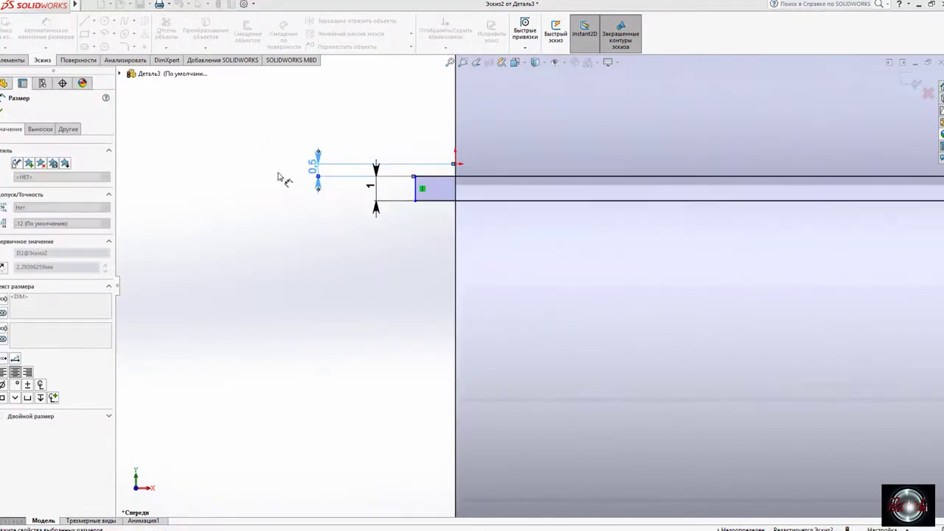
{"action": "key", "text": "Escape"}
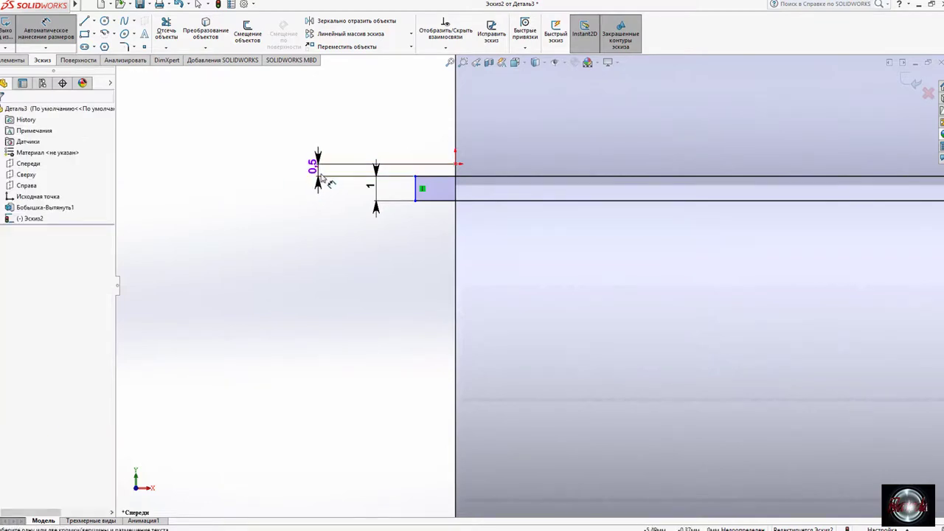
{"action": "left_click", "coordinate": [316, 164]}
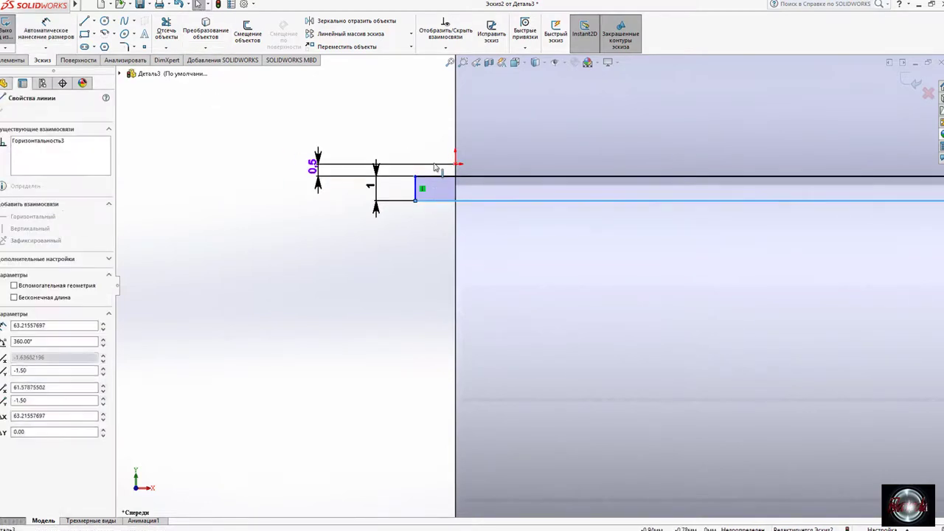
{"action": "right_click", "coordinate": [320, 170]}
{"action": "key", "text": "Escape"}
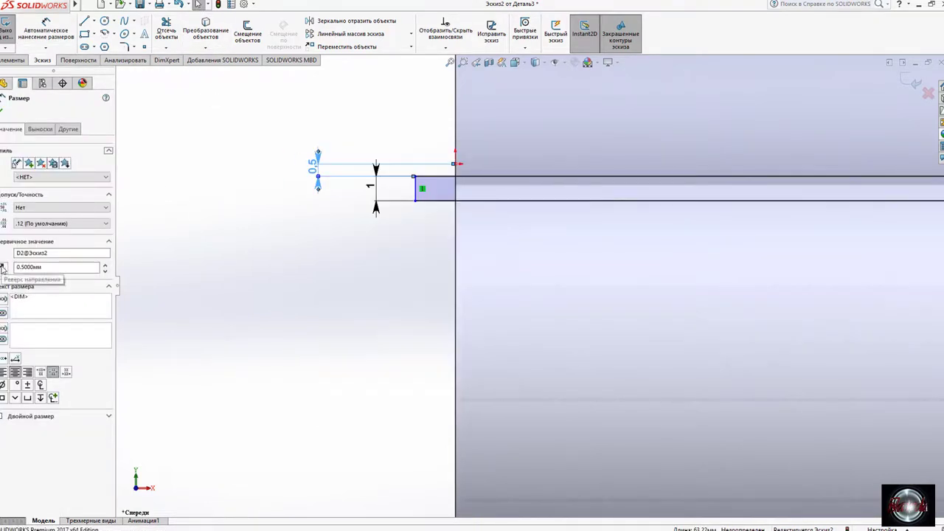
{"action": "key", "text": "Escape"}
{"action": "scroll", "coordinate": [623, 330], "scroll_direction": "up", "scroll_amount": 3}
{"action": "scroll", "coordinate": [450, 243], "scroll_direction": "up", "scroll_amount": 2}
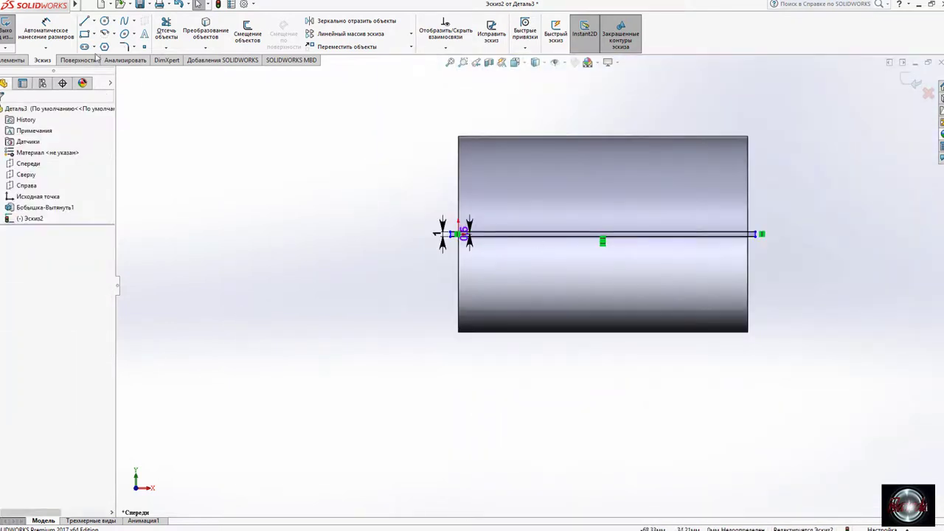
Dimension the strip length 63.22 and its end line 1.64, then exit the sketch.
{"action": "key", "text": "d"}
{"action": "left_click", "coordinate": [548, 234]}
{"action": "left_click", "coordinate": [546, 387]}
{"action": "left_click", "coordinate": [498, 381]}
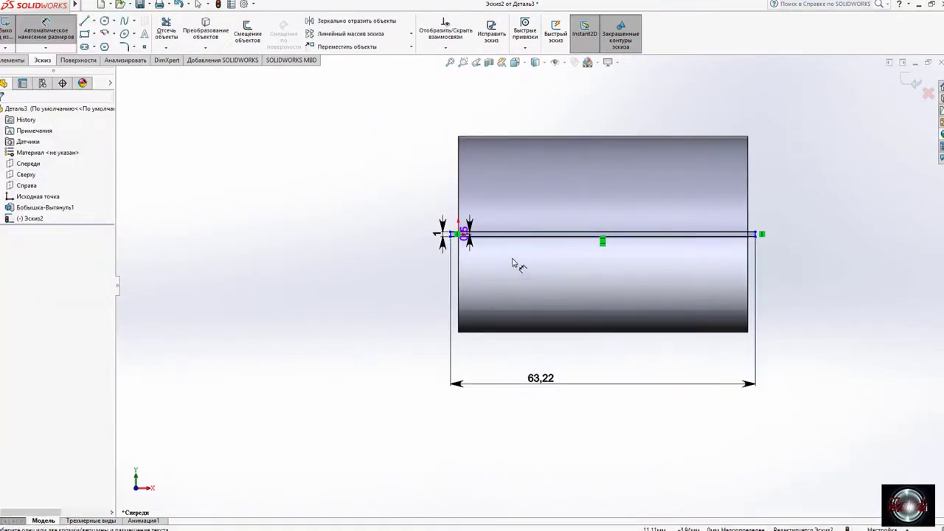
{"action": "scroll", "coordinate": [471, 236], "scroll_direction": "down", "scroll_amount": 3}
{"action": "scroll", "coordinate": [457, 236], "scroll_direction": "down", "scroll_amount": 3}
{"action": "left_click", "coordinate": [488, 240]}
{"action": "left_click", "coordinate": [474, 185]}
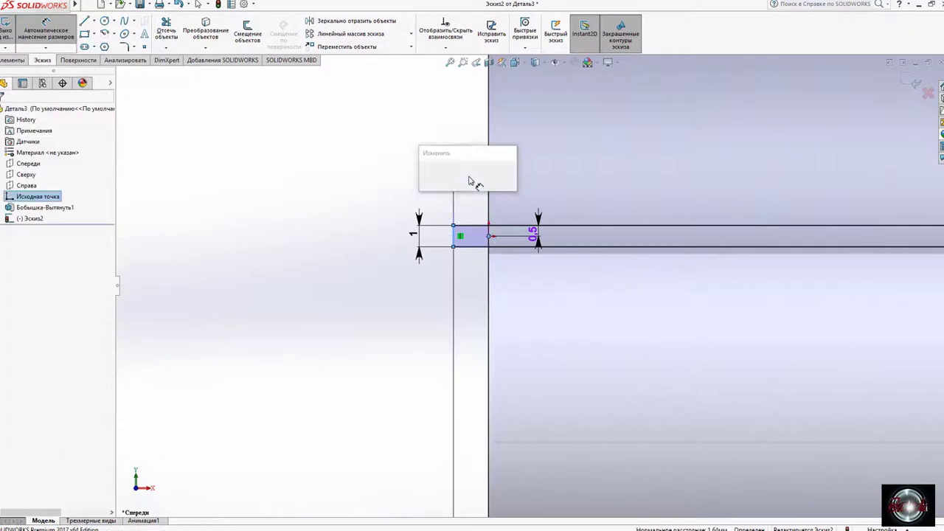
{"action": "key", "text": "Return"}
{"action": "scroll", "coordinate": [382, 211], "scroll_direction": "up", "scroll_amount": 2}
{"action": "scroll", "coordinate": [446, 343], "scroll_direction": "up", "scroll_amount": 2}
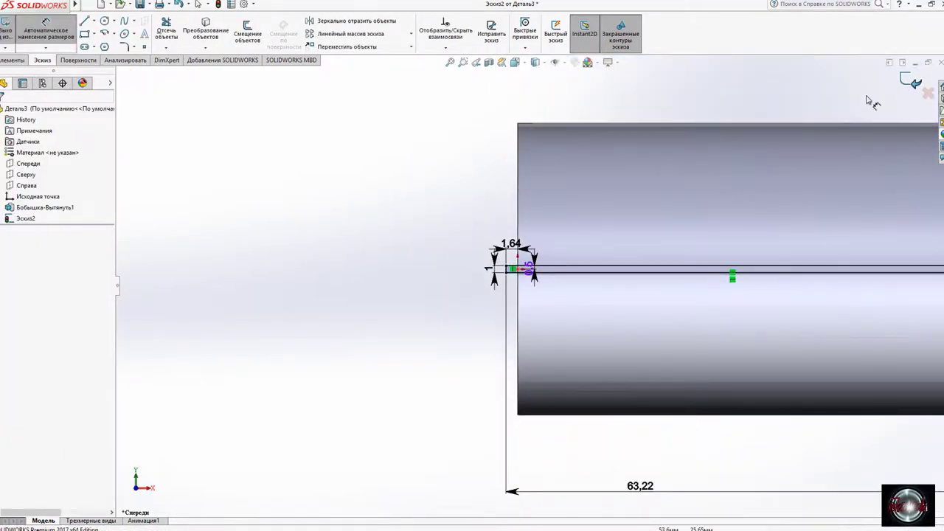
{"action": "left_click", "coordinate": [915, 81]}
{"action": "mouse_move", "coordinate": [459, 219]}
{"action": "middle_mouse_down"}
{"action": "mouse_move", "coordinate": [564, 154]}
{"action": "mouse_move", "coordinate": [647, 288]}
{"action": "mouse_move", "coordinate": [651, 258]}
{"action": "middle_mouse_up"}
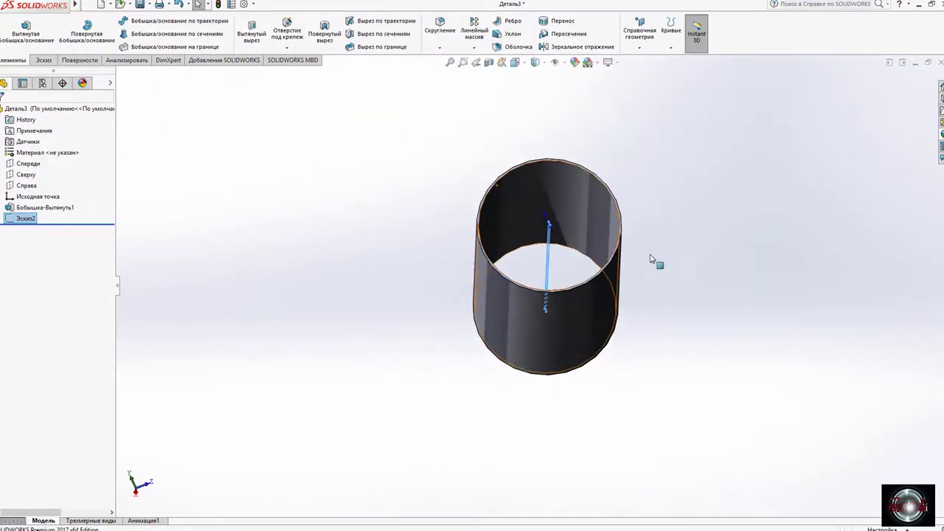
Cut the strip Through All to slit the tube wall lengthwise.
{"action": "left_click", "coordinate": [46, 61]}
{"action": "left_click", "coordinate": [11, 60]}
{"action": "left_click", "coordinate": [251, 33]}
{"action": "left_click", "coordinate": [103, 173]}
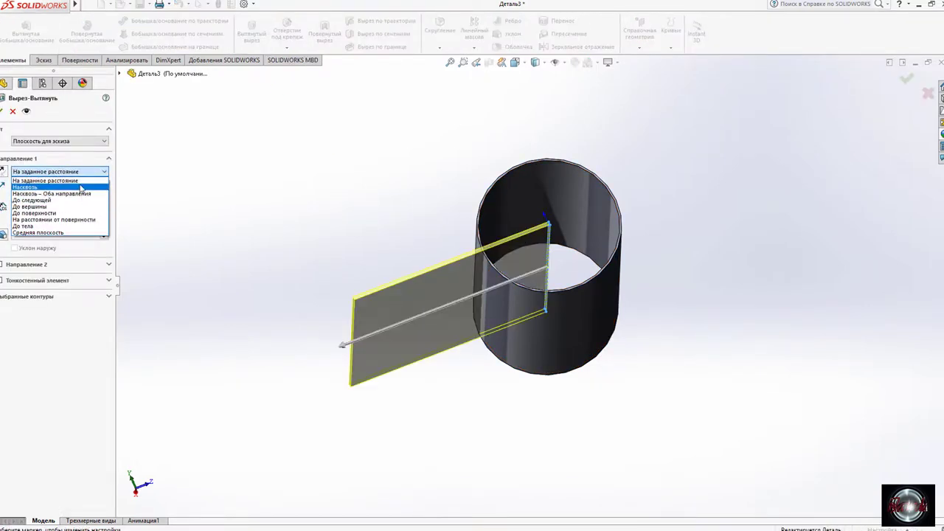
{"action": "left_click", "coordinate": [30, 187]}
{"action": "key", "text": "Return"}
{"action": "mouse_move", "coordinate": [248, 175]}
{"action": "middle_mouse_down"}
{"action": "mouse_move", "coordinate": [608, 164]}
{"action": "mouse_move", "coordinate": [622, 182]}
{"action": "mouse_move", "coordinate": [523, 143]}
{"action": "middle_mouse_up"}
{"action": "scroll", "coordinate": [609, 165], "scroll_direction": "down", "scroll_amount": 5}
Adjust the document Image Quality settings and apply them.
{"action": "left_click", "coordinate": [244, 4]}
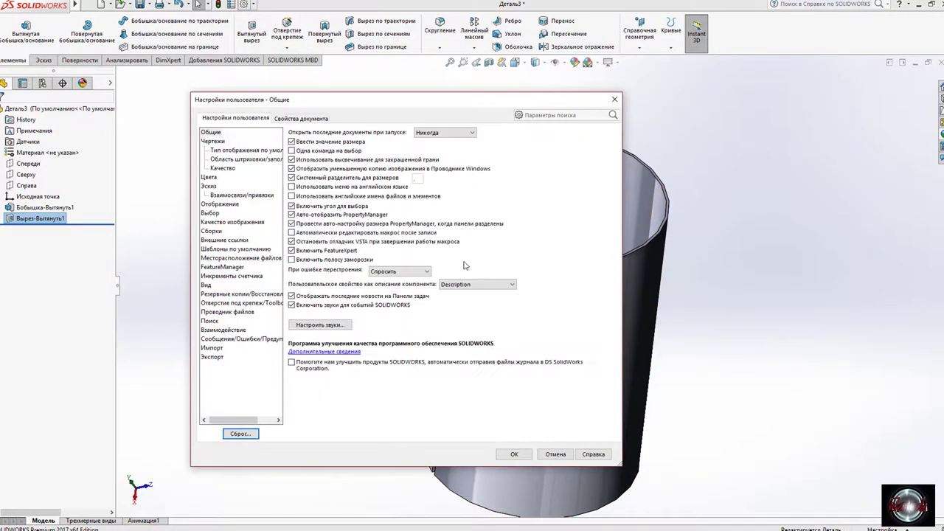
{"action": "left_click", "coordinate": [231, 217]}
{"action": "scroll", "coordinate": [413, 280], "scroll_direction": "down", "scroll_amount": 1}
{"action": "left_click", "coordinate": [301, 117]}
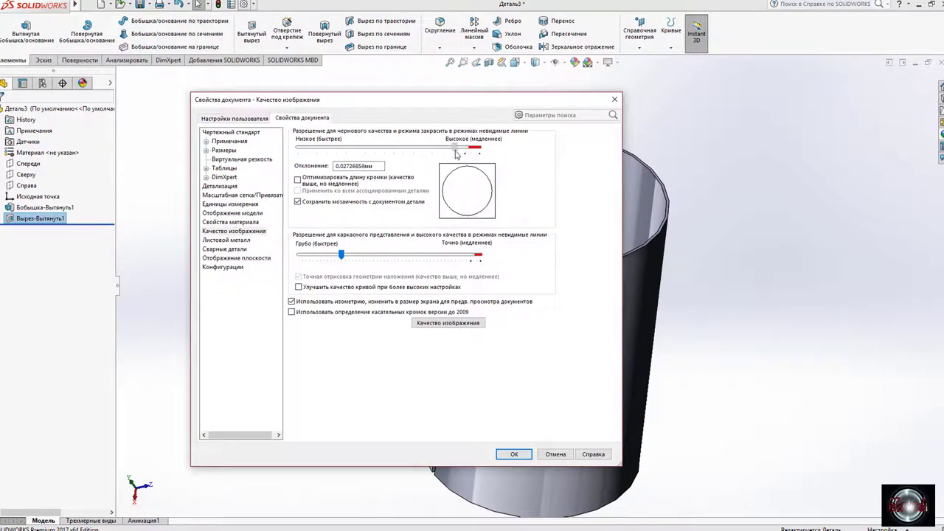
{"action": "left_click", "coordinate": [514, 453]}
Drag an aluminium metal appearance onto the tube.
{"action": "left_click", "coordinate": [942, 134]}
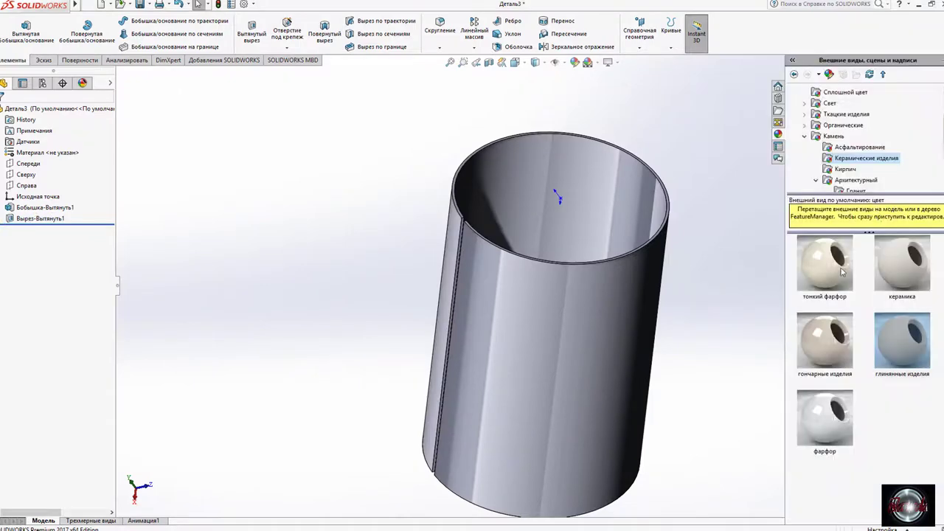
{"action": "left_click", "coordinate": [804, 115]}
{"action": "left_click", "coordinate": [840, 125]}
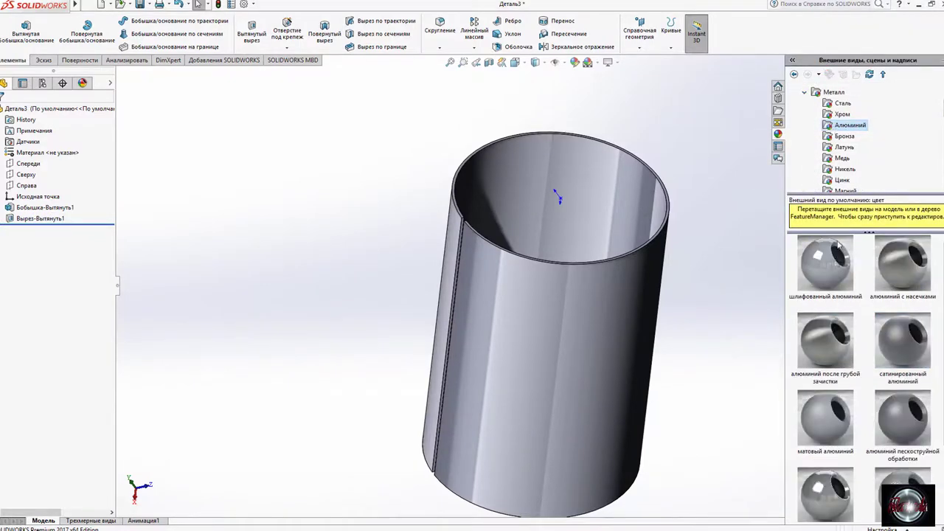
{"action": "left_click_drag", "start_coordinate": [824, 265], "coordinate": [583, 324]}
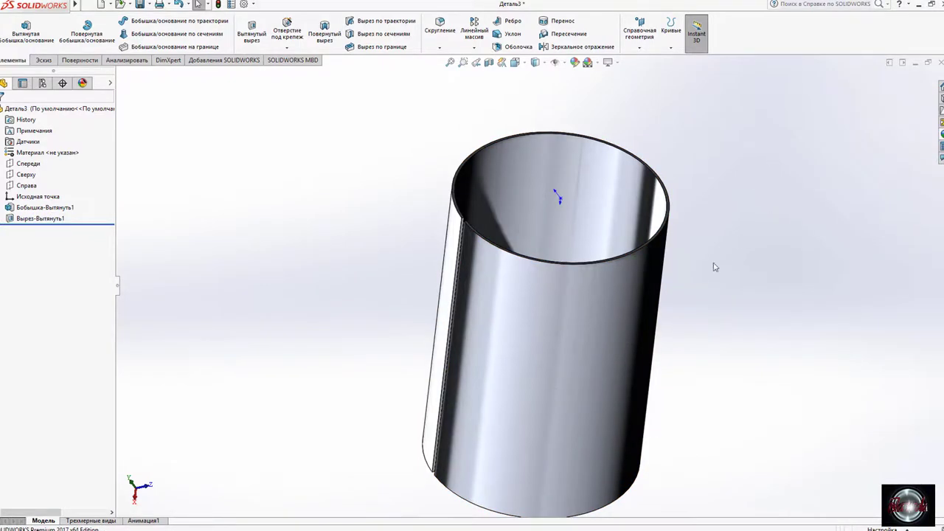
Orbit to a side view of the slit tube and start saving the part.
{"action": "mouse_move", "coordinate": [716, 265]}
{"action": "middle_mouse_down"}
{"action": "mouse_move", "coordinate": [404, 363]}
{"action": "mouse_move", "coordinate": [524, 295]}
{"action": "middle_mouse_up"}
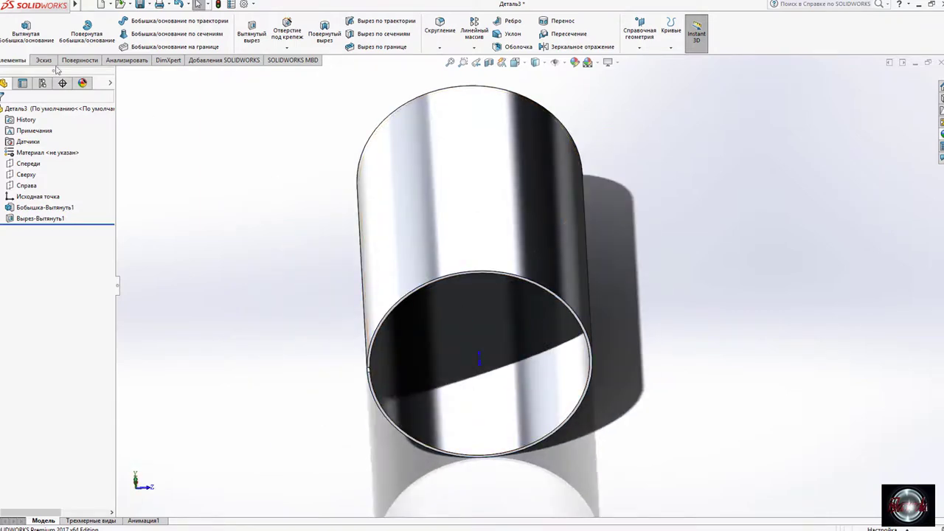
{"action": "left_click", "coordinate": [138, 5]}
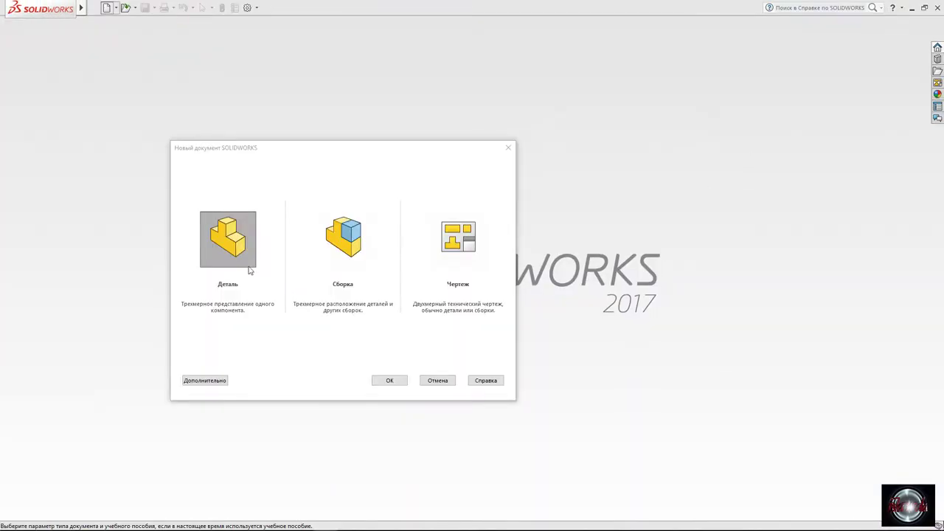
Create a new part and start a sketch on the Справа plane.
{"action": "left_click", "coordinate": [390, 379]}
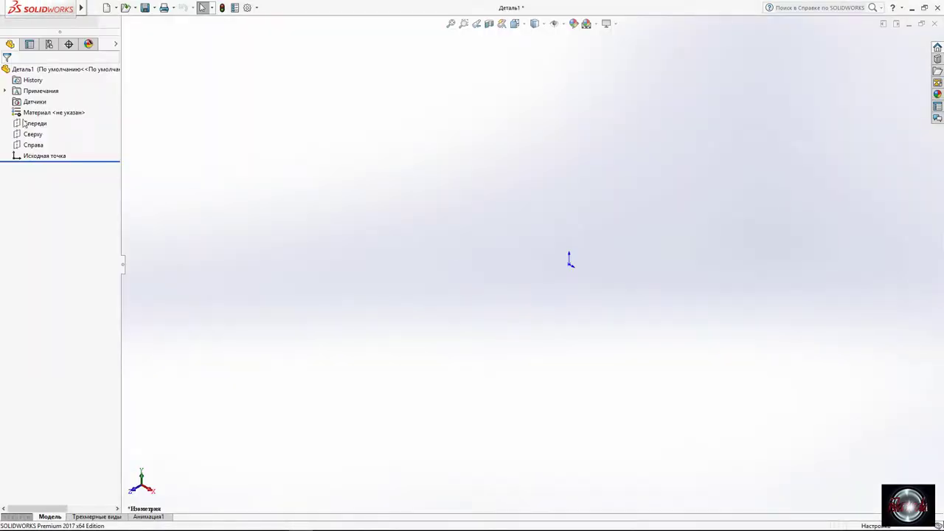
{"action": "left_click", "coordinate": [33, 186]}
{"action": "left_click", "coordinate": [36, 169]}
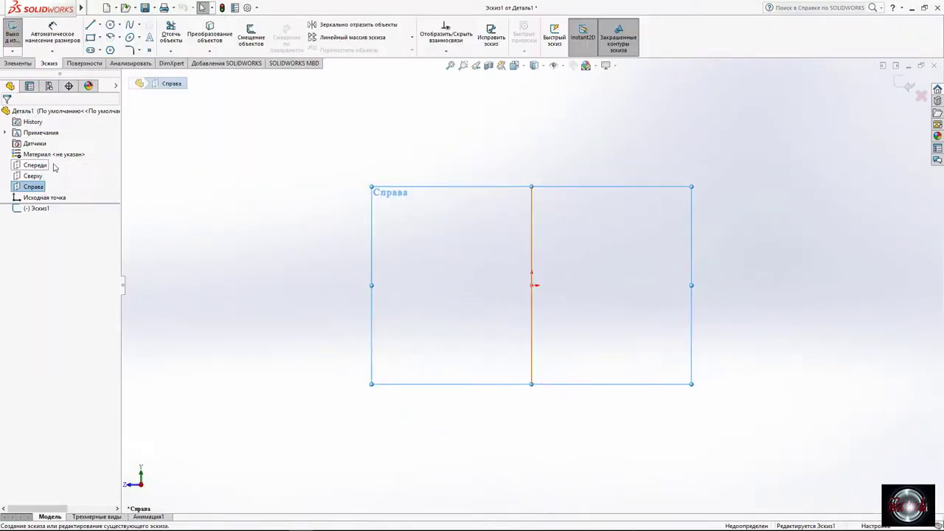
Draw a horizontal centerline passing through the origin.
{"action": "left_click", "coordinate": [100, 24]}
{"action": "left_click", "coordinate": [117, 48]}
{"action": "left_click", "coordinate": [332, 285]}
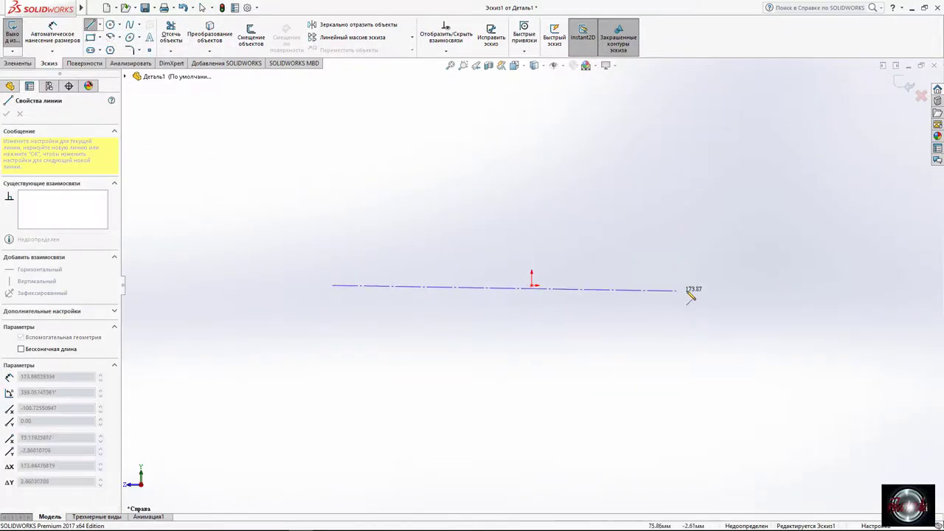
{"action": "left_click", "coordinate": [761, 285]}
Draw a corner rectangle from the origin rising up and to the left.
{"action": "left_click", "coordinate": [90, 37]}
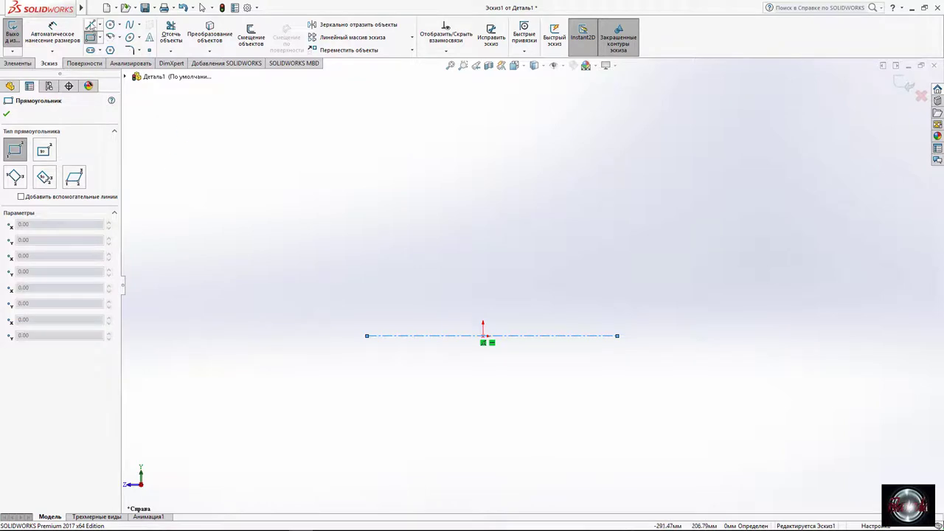
{"action": "left_click", "coordinate": [483, 336]}
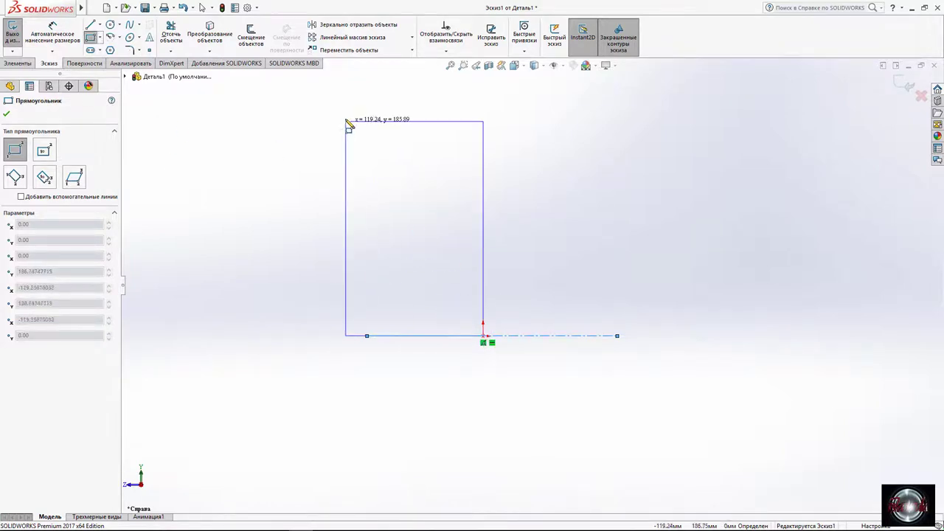
{"action": "left_click", "coordinate": [315, 90]}
Dimension the rectangle's right edge to 120 and its top edge to 60.
{"action": "key", "text": "Escape"}
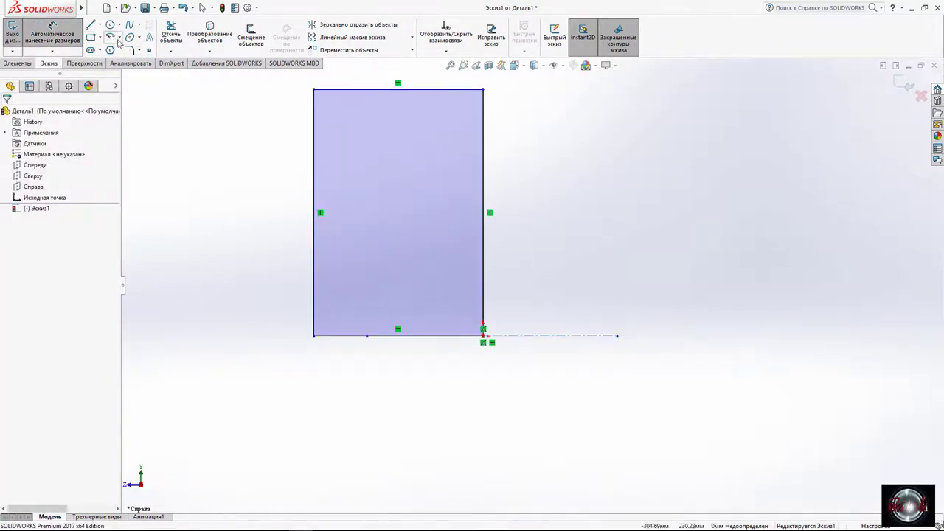
{"action": "left_click", "coordinate": [483, 158]}
{"action": "left_click", "coordinate": [718, 203]}
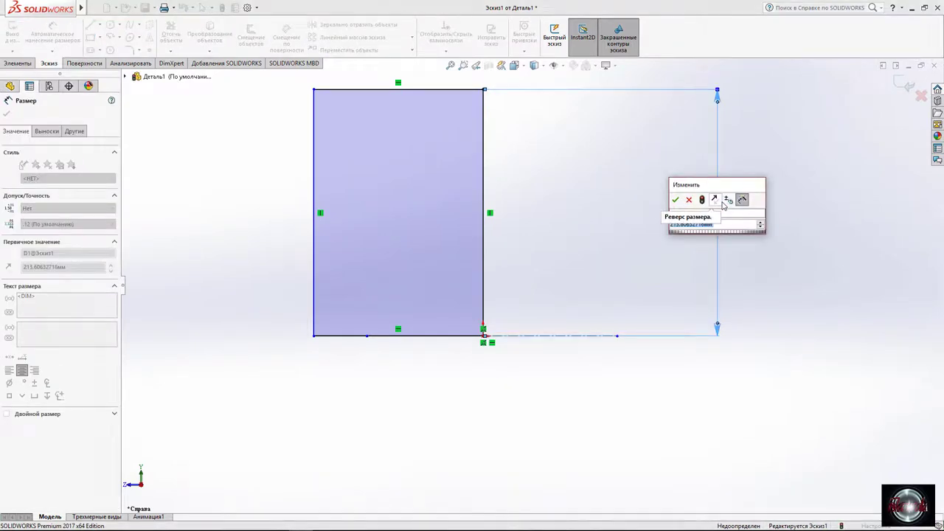
{"action": "type", "text": "120"}
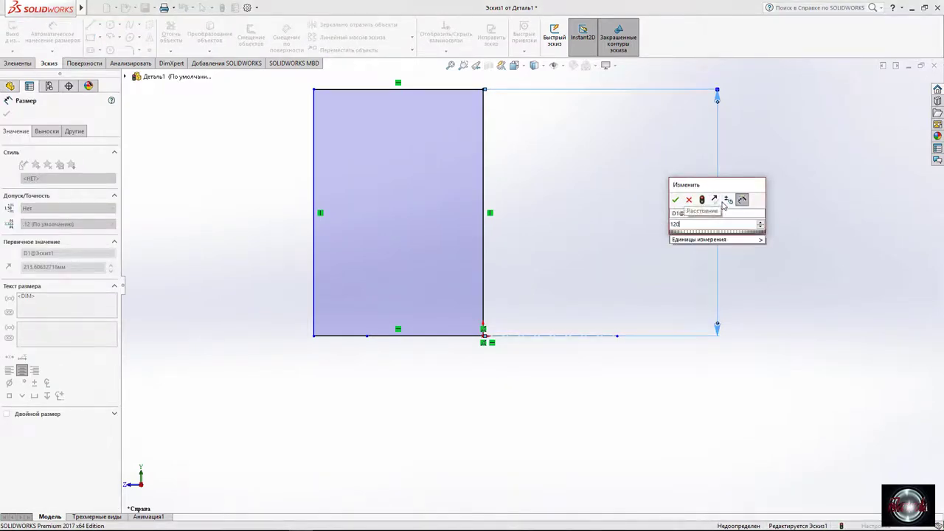
{"action": "key", "text": "Return"}
{"action": "left_click", "coordinate": [442, 190]}
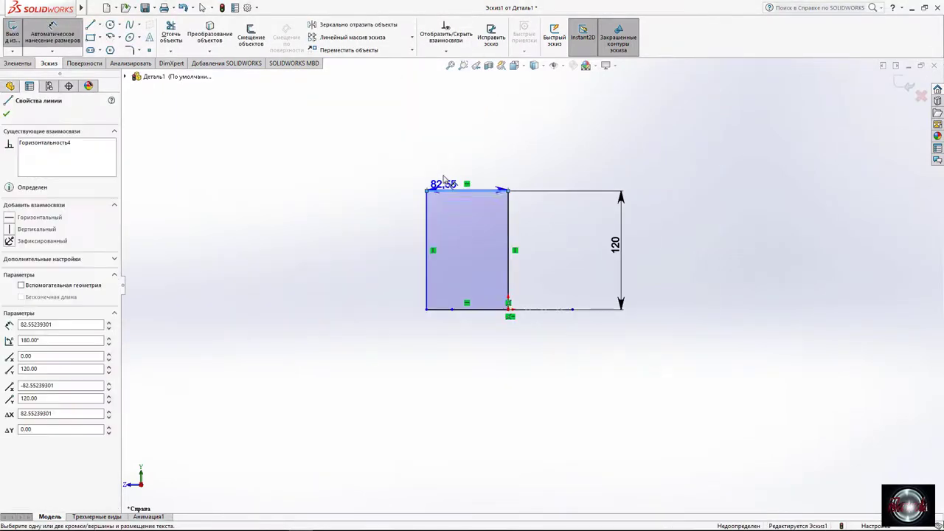
{"action": "left_click", "coordinate": [445, 157]}
{"action": "type", "text": "60"}
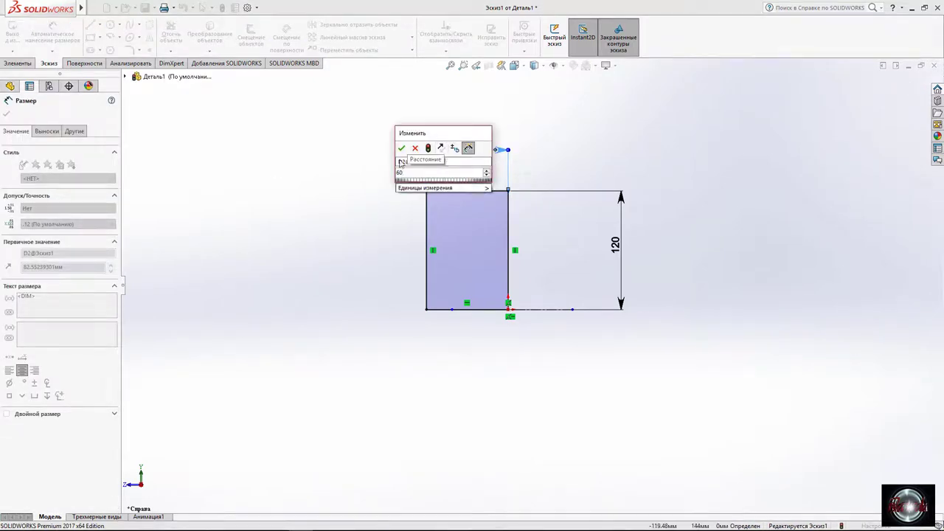
{"action": "key", "text": "Return"}
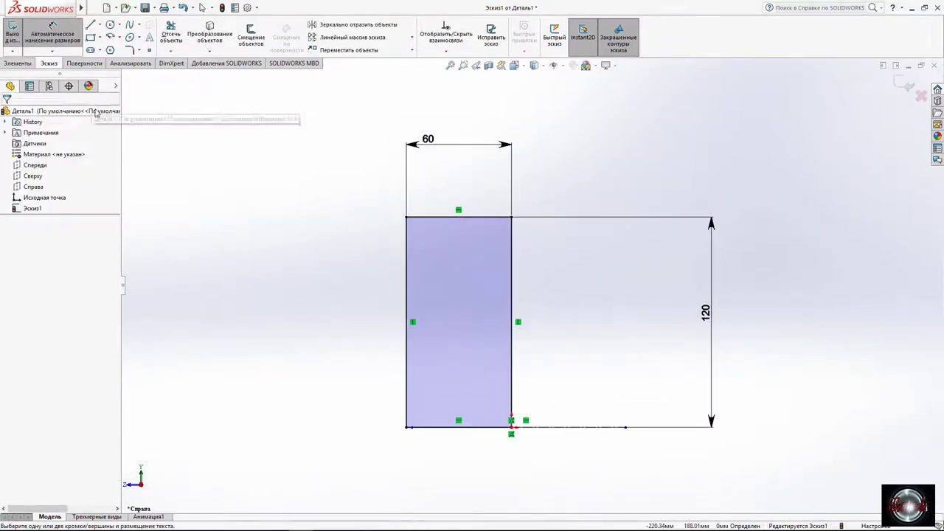
Convert the rectangle's edges to construction geometry.
{"action": "right_click", "coordinate": [425, 193]}
{"action": "left_click", "coordinate": [516, 197]}
{"action": "left_click", "coordinate": [407, 260]}
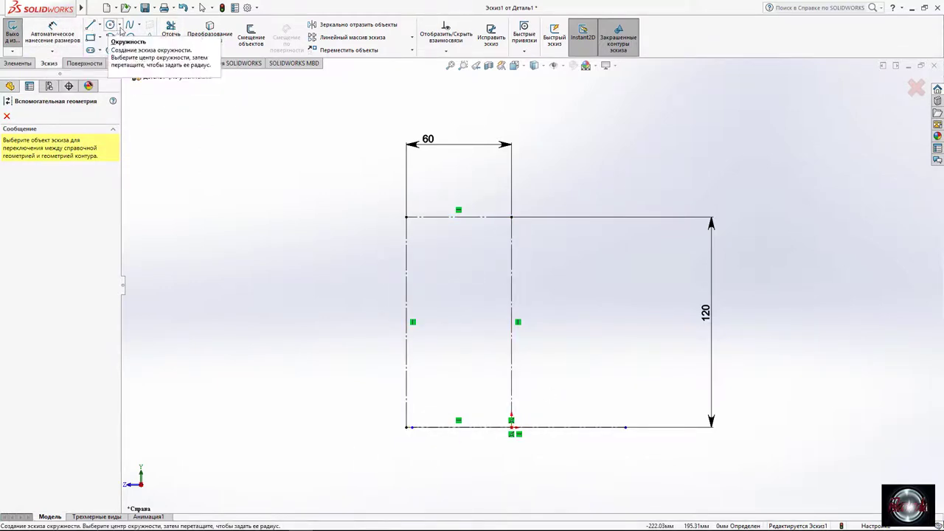
Draw a short horizontal line leftward from the box's right edge.
{"action": "left_click", "coordinate": [130, 25]}
{"action": "middle_click_drag", "start_coordinate": [381, 212], "coordinate": [341, 130], "text": "ctrl"}
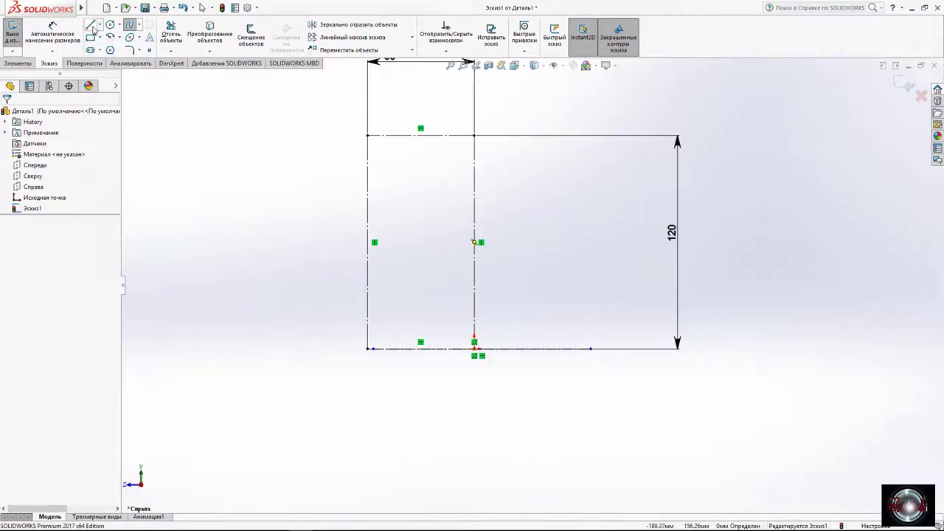
{"action": "left_click", "coordinate": [91, 26]}
{"action": "left_click", "coordinate": [474, 315]}
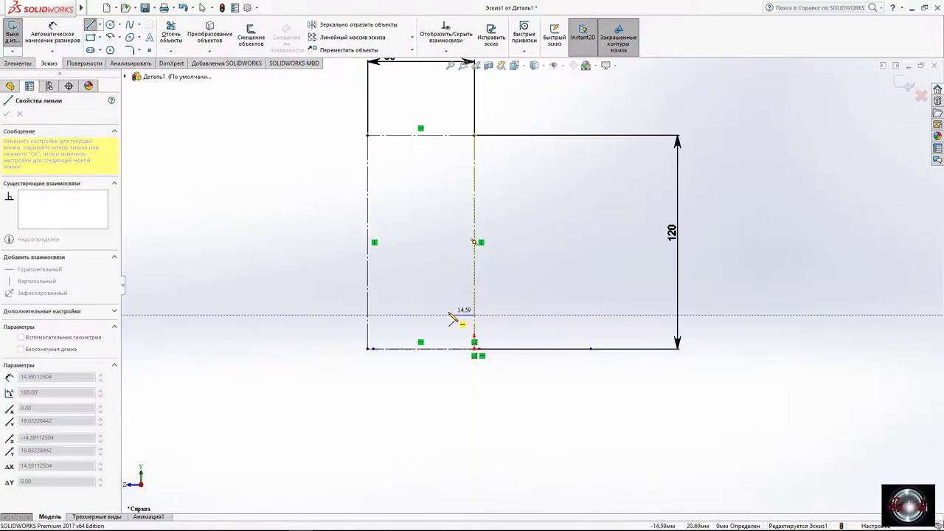
{"action": "left_click", "coordinate": [408, 314]}
{"action": "key", "text": "Escape"}
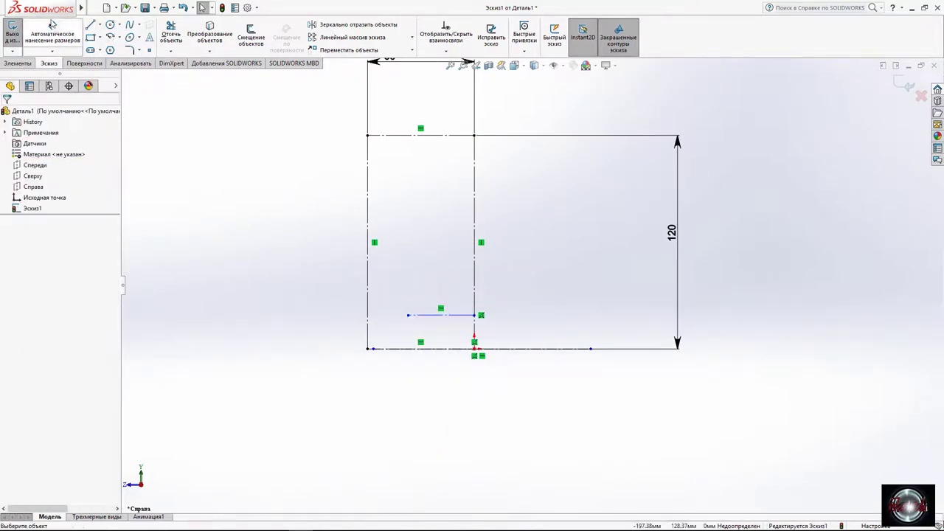
Dimension the short line 20.5 above the box's bottom edge.
{"action": "left_click", "coordinate": [51, 24]}
{"action": "left_click", "coordinate": [460, 348]}
{"action": "left_click", "coordinate": [443, 314]}
{"action": "left_click", "coordinate": [560, 328]}
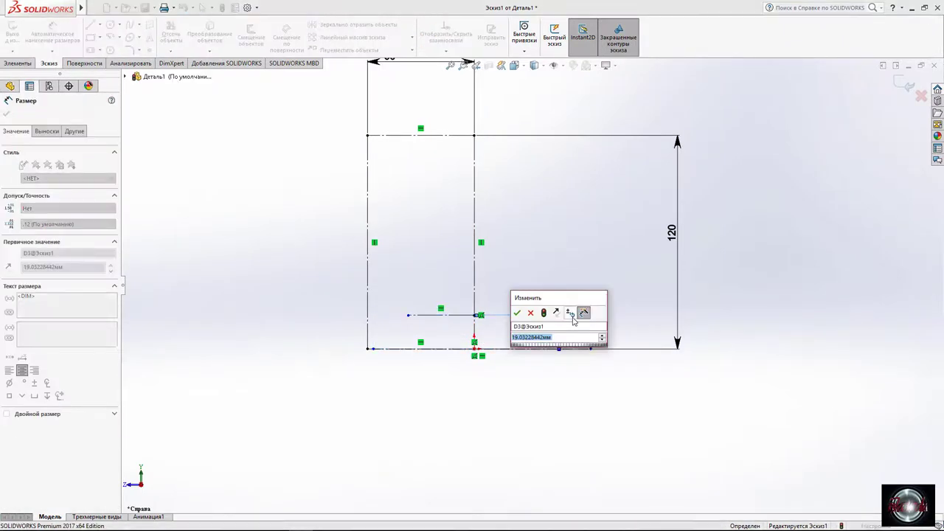
{"action": "left_click", "coordinate": [574, 319]}
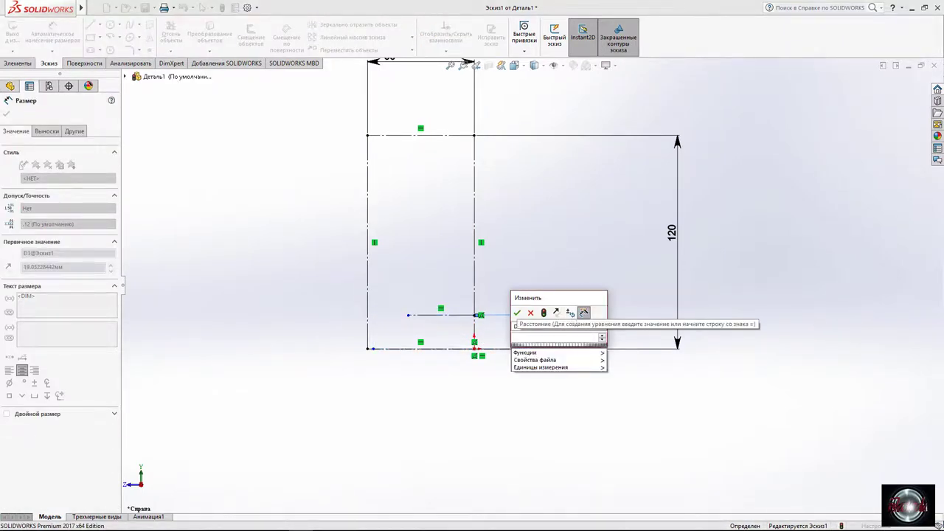
{"action": "left_click", "coordinate": [573, 320]}
{"action": "key", "text": "Return"}
{"action": "key", "text": "Escape"}
{"action": "key", "text": "f"}
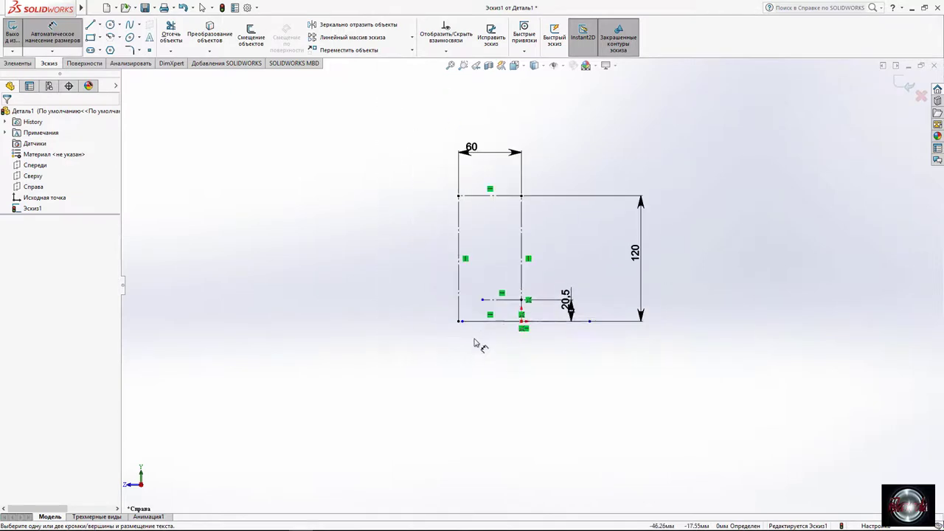
Draw a trial diagonal from the top-left corner to the short line, then delete it.
{"action": "left_click", "coordinate": [91, 25]}
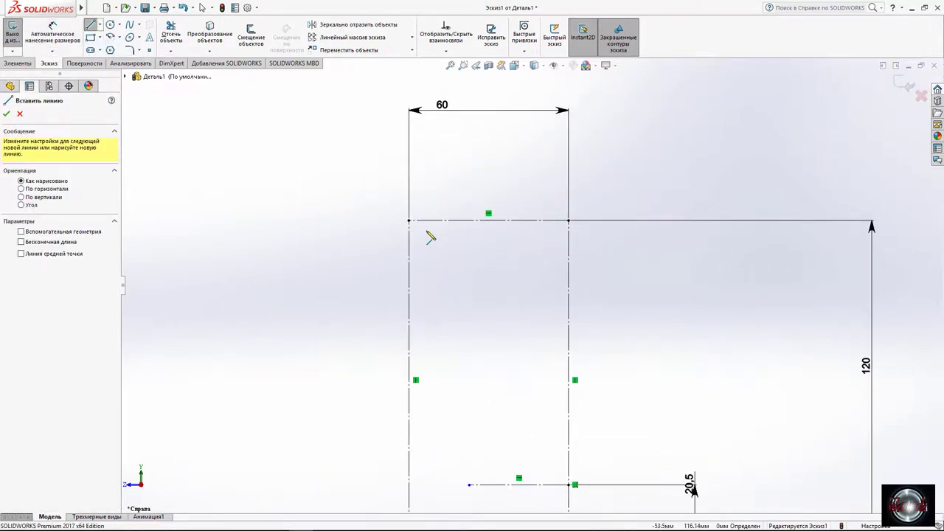
{"action": "left_click", "coordinate": [460, 248]}
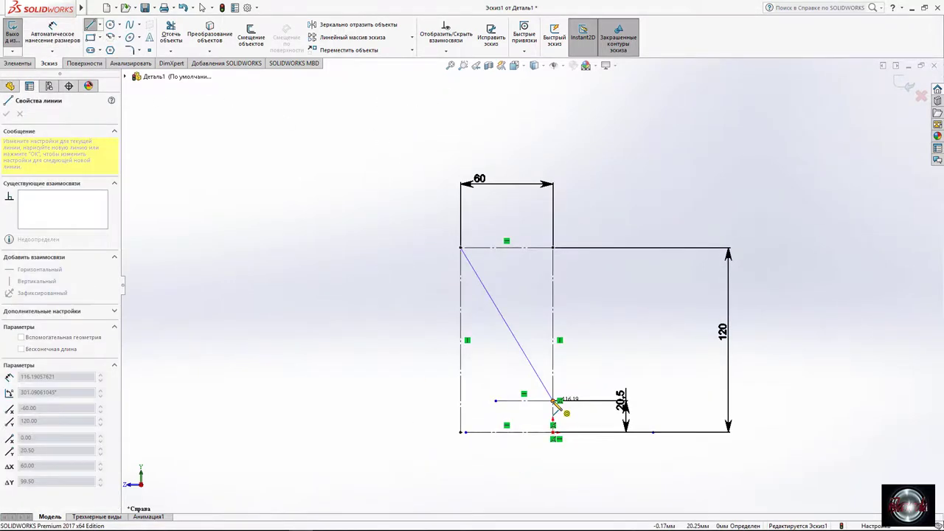
{"action": "left_click", "coordinate": [553, 400]}
{"action": "key", "text": "Escape"}
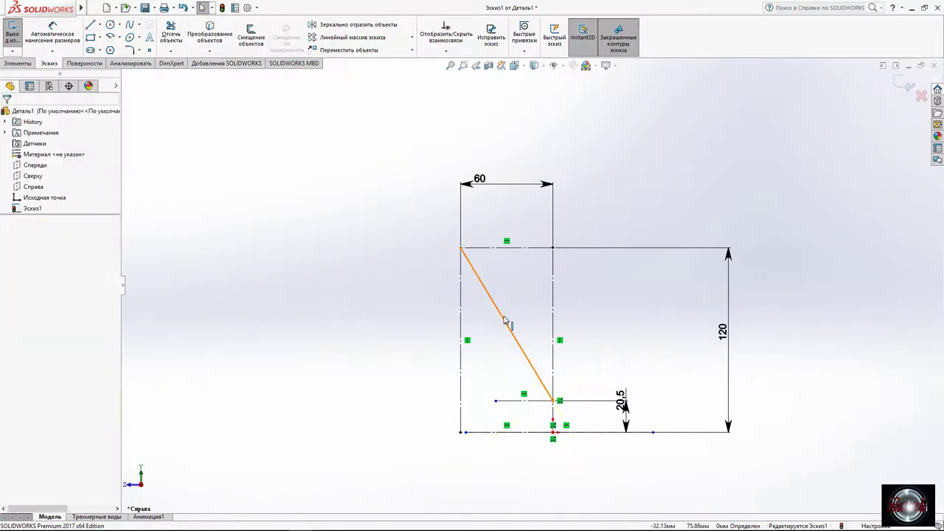
{"action": "left_click", "coordinate": [506, 323]}
{"action": "key", "text": "Delete"}
{"action": "left_click", "coordinate": [130, 24]}
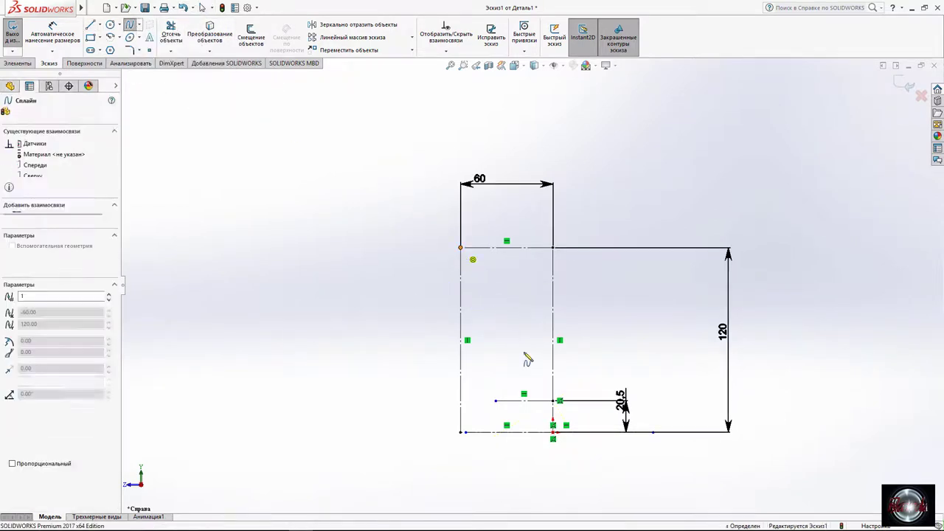
Draw a spline from the top-left corner to the short line's end and bend it into a curve.
{"action": "double_click", "coordinate": [553, 400]}
{"action": "key", "text": "Escape"}
{"action": "left_click", "coordinate": [511, 331]}
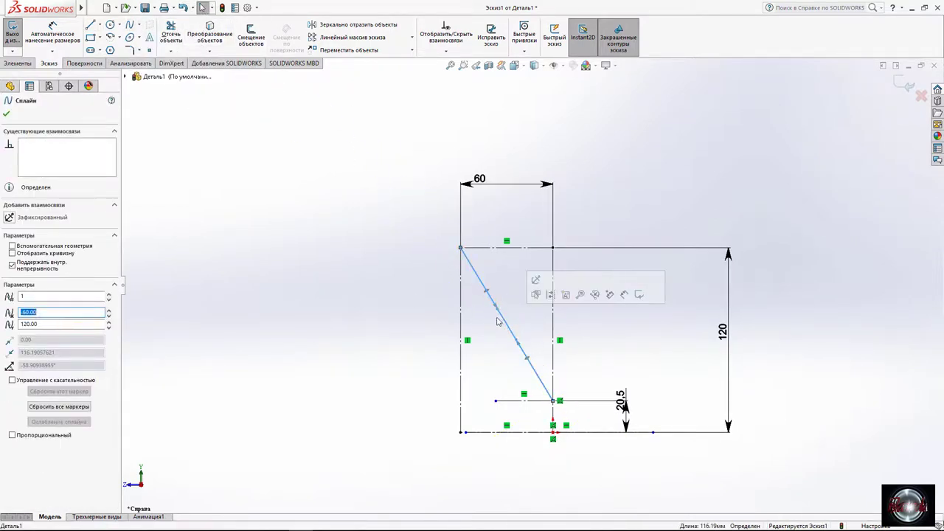
{"action": "mouse_move", "coordinate": [496, 306]}
{"action": "left_mouse_down"}
{"action": "mouse_move", "coordinate": [483, 322]}
{"action": "mouse_move", "coordinate": [454, 314]}
{"action": "left_mouse_up"}
{"action": "scroll", "coordinate": [451, 314], "scroll_direction": "down", "scroll_amount": 3}
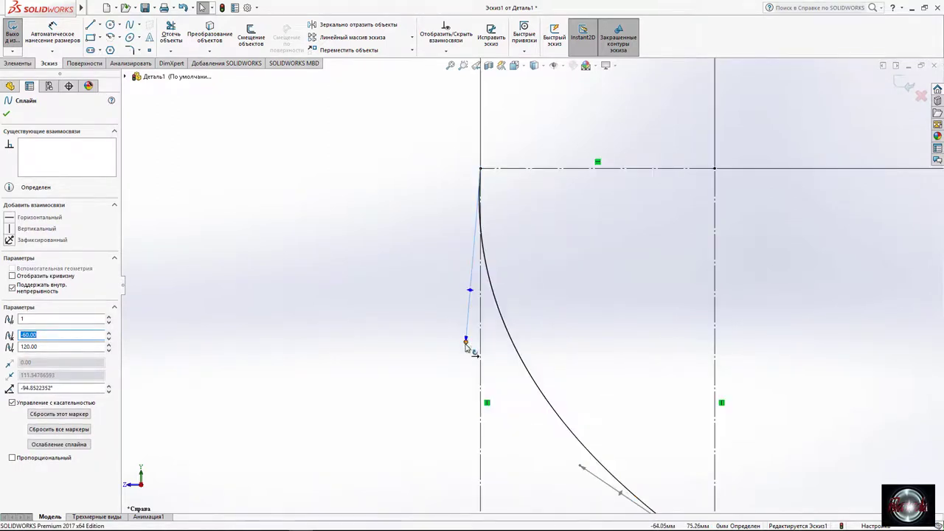
{"action": "key", "text": "Escape"}
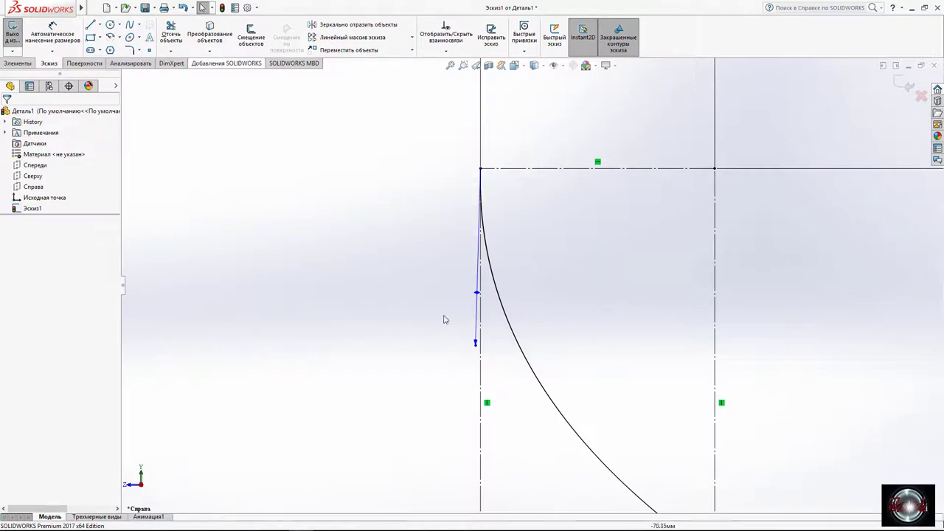
Make the spline vertical at its top end and reshape the curve near its lower end.
{"action": "left_click", "coordinate": [476, 327]}
{"action": "right_click", "coordinate": [476, 346]}
{"action": "key", "text": "Escape"}
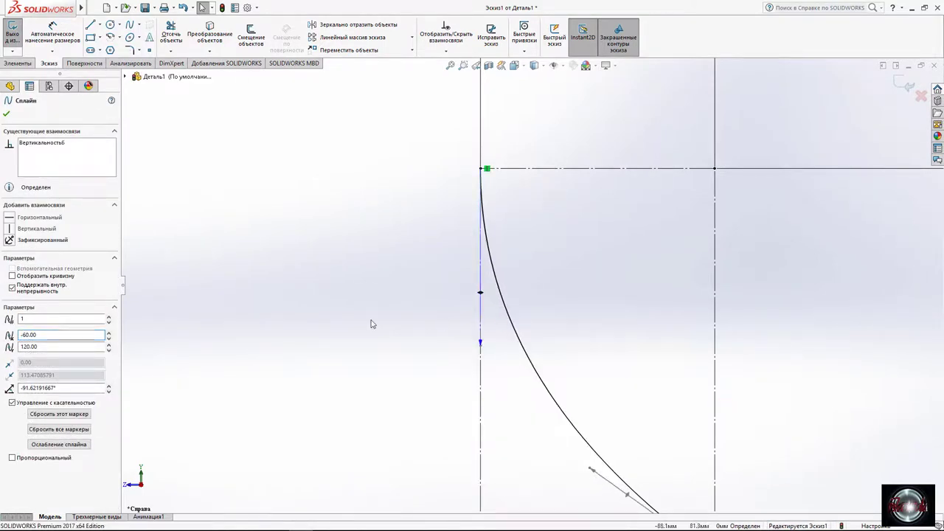
{"action": "key", "text": "Escape"}
{"action": "scroll", "coordinate": [373, 322], "scroll_direction": "up", "scroll_amount": 2}
{"action": "scroll", "coordinate": [595, 371], "scroll_direction": "down", "scroll_amount": 2}
{"action": "left_click", "coordinate": [596, 370]}
{"action": "mouse_move", "coordinate": [558, 350]}
{"action": "left_mouse_down"}
{"action": "mouse_move", "coordinate": [544, 378]}
{"action": "mouse_move", "coordinate": [580, 382]}
{"action": "left_mouse_up"}
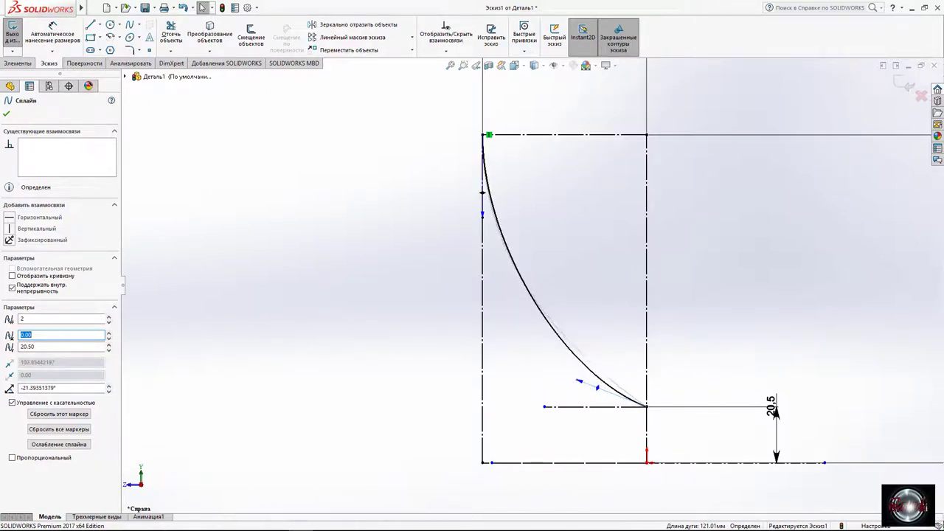
{"action": "left_click", "coordinate": [515, 382]}
{"action": "left_click", "coordinate": [579, 384]}
{"action": "left_click", "coordinate": [438, 354]}
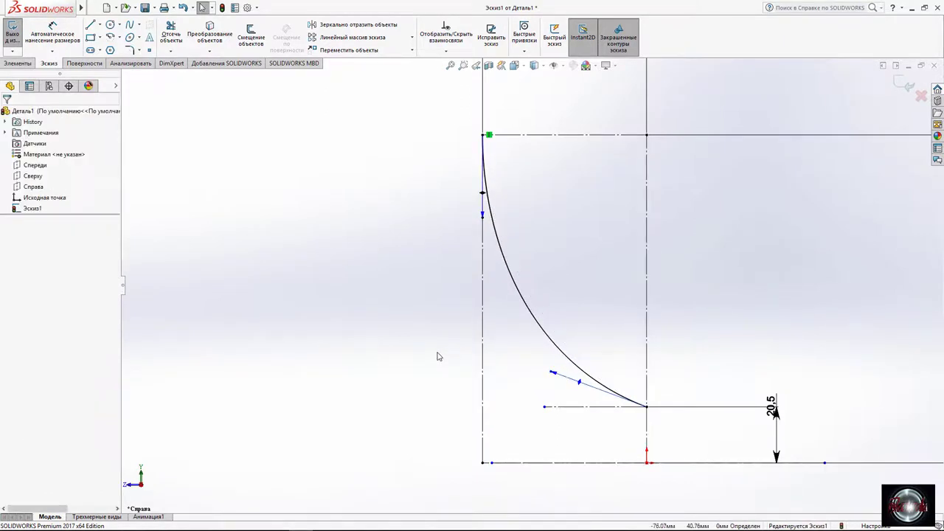
{"action": "key", "text": "f"}
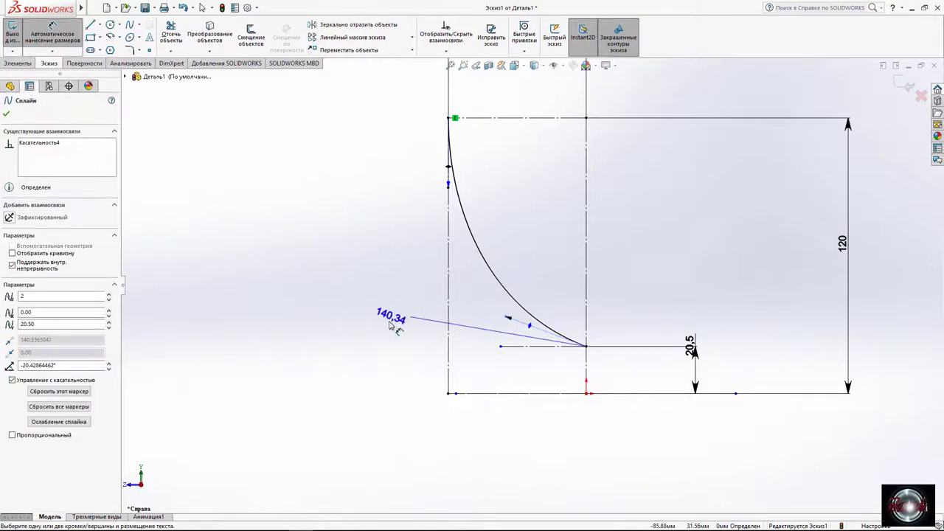
Set the arc's two dimensions to 140 and 130.
{"action": "left_click", "coordinate": [384, 315]}
{"action": "key", "text": "Return"}
{"action": "left_click", "coordinate": [359, 198]}
{"action": "key", "text": "Return"}
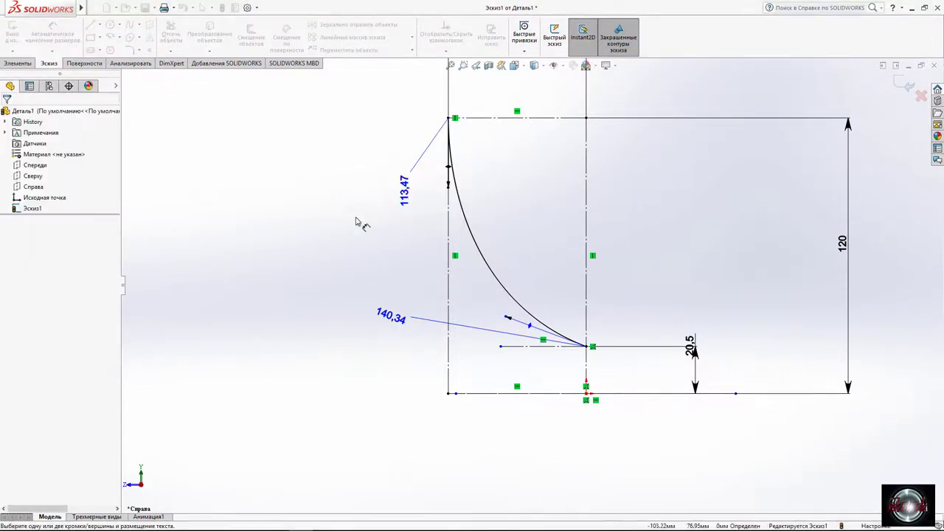
{"action": "double_click", "coordinate": [391, 316]}
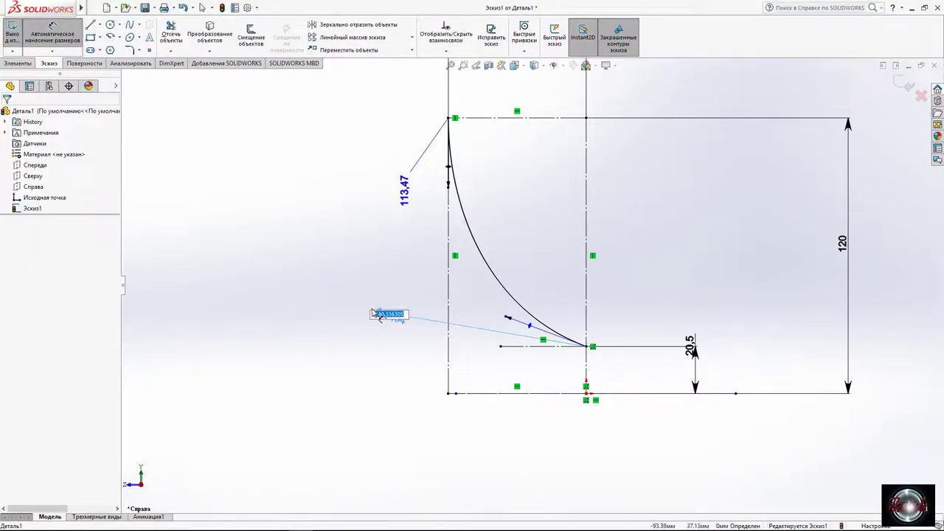
{"action": "type", "text": "140"}
{"action": "key", "text": "Return"}
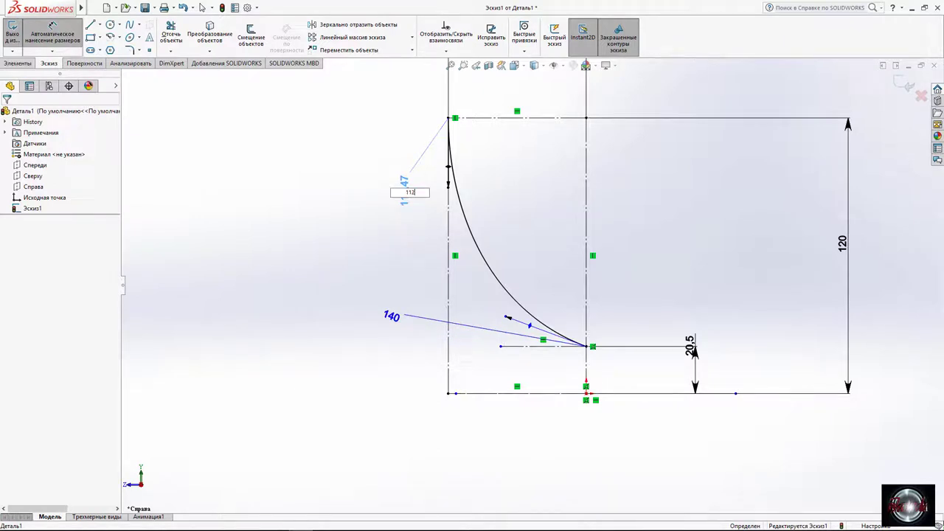
{"action": "type", "text": "130"}
{"action": "key", "text": "Return"}
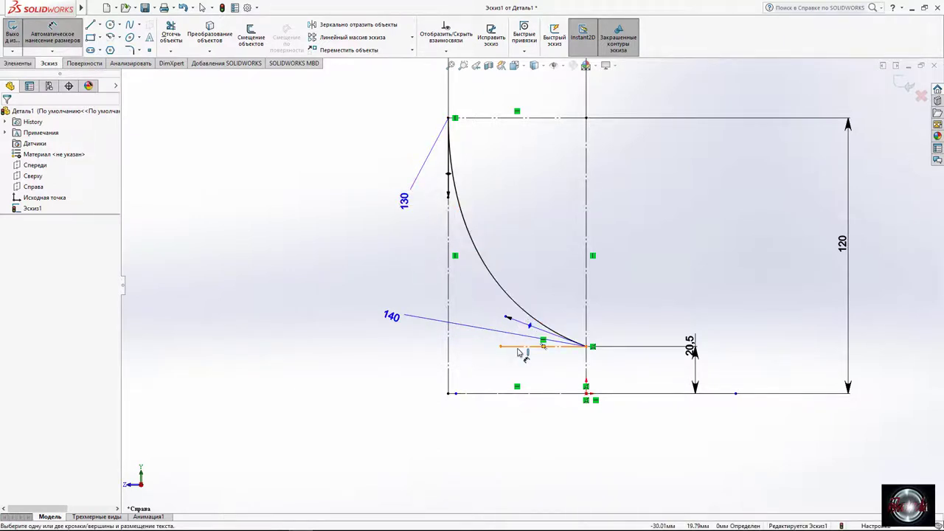
Dimension the short step line at 37.23 long and 20.43° angle.
{"action": "left_click", "coordinate": [519, 353]}
{"action": "left_click", "coordinate": [515, 329]}
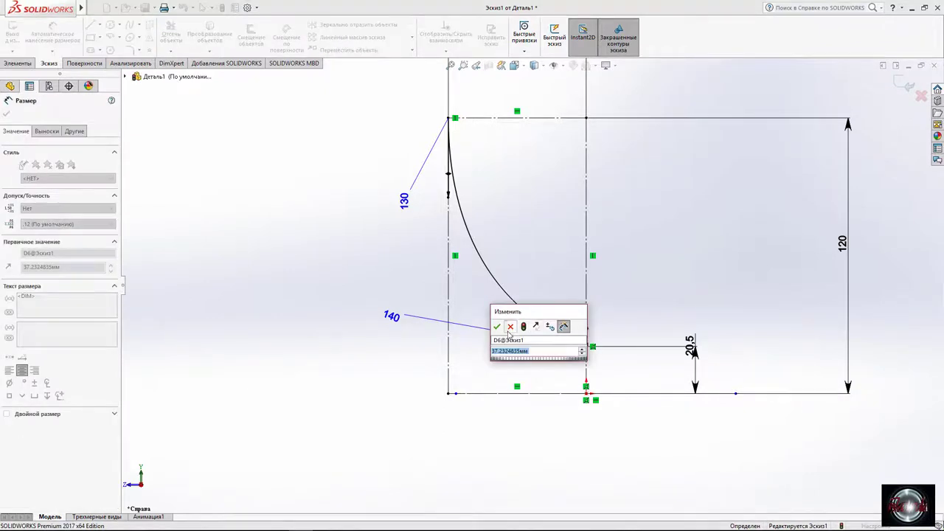
{"action": "key", "text": "Return"}
{"action": "left_click", "coordinate": [514, 331]}
{"action": "left_click", "coordinate": [517, 346]}
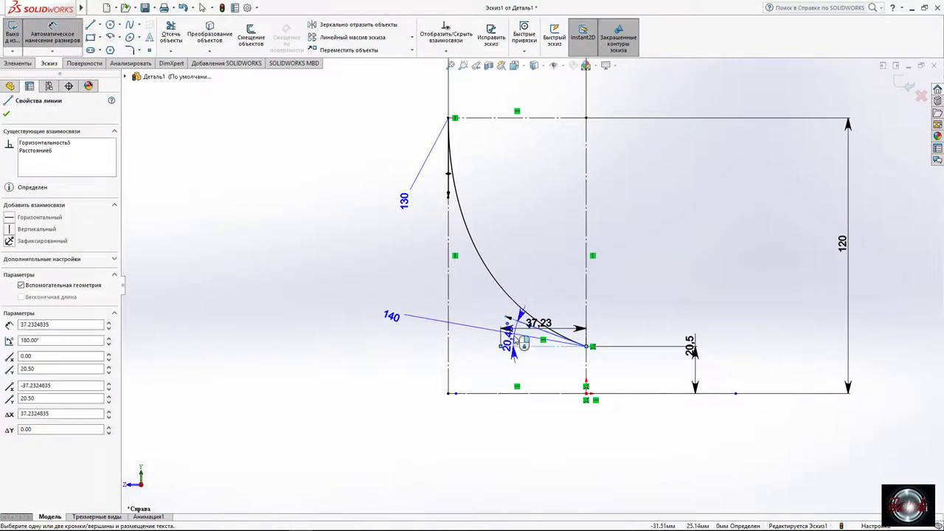
{"action": "left_click", "coordinate": [496, 337]}
{"action": "key", "text": "Return"}
{"action": "scroll", "coordinate": [542, 283], "scroll_direction": "up", "scroll_amount": 2}
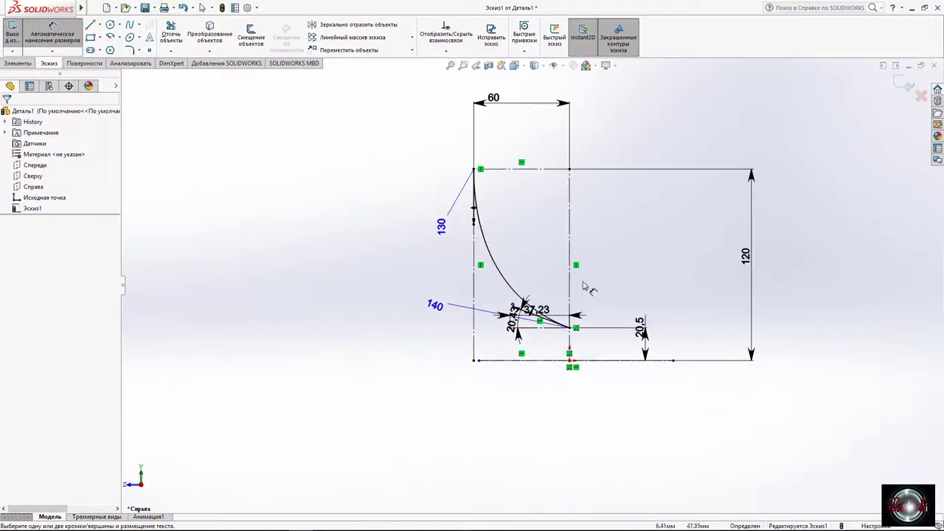
{"action": "scroll", "coordinate": [589, 288], "scroll_direction": "down", "scroll_amount": 2}
Offset the arc by 0.6 mm to create a thin parallel copy.
{"action": "left_click", "coordinate": [251, 35]}
{"action": "left_click", "coordinate": [447, 280]}
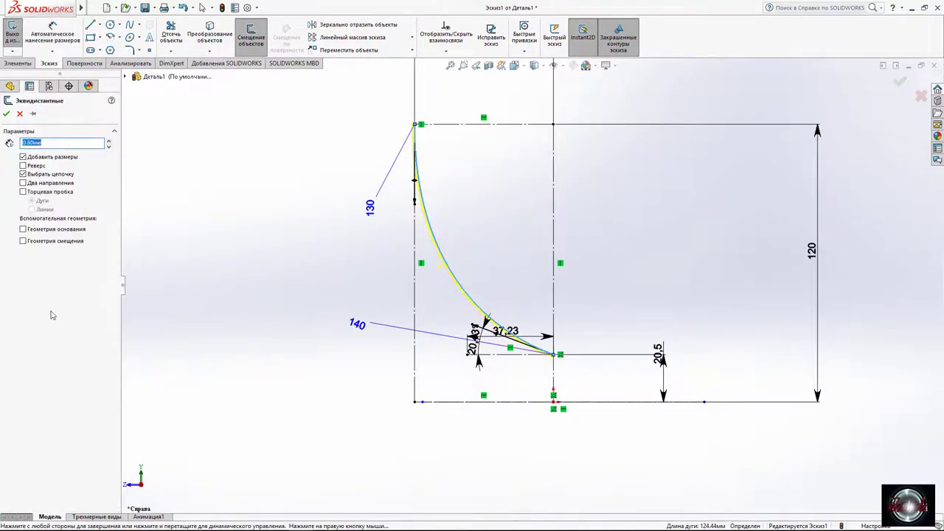
{"action": "left_click", "coordinate": [19, 113]}
{"action": "scroll", "coordinate": [417, 148], "scroll_direction": "down", "scroll_amount": 5}
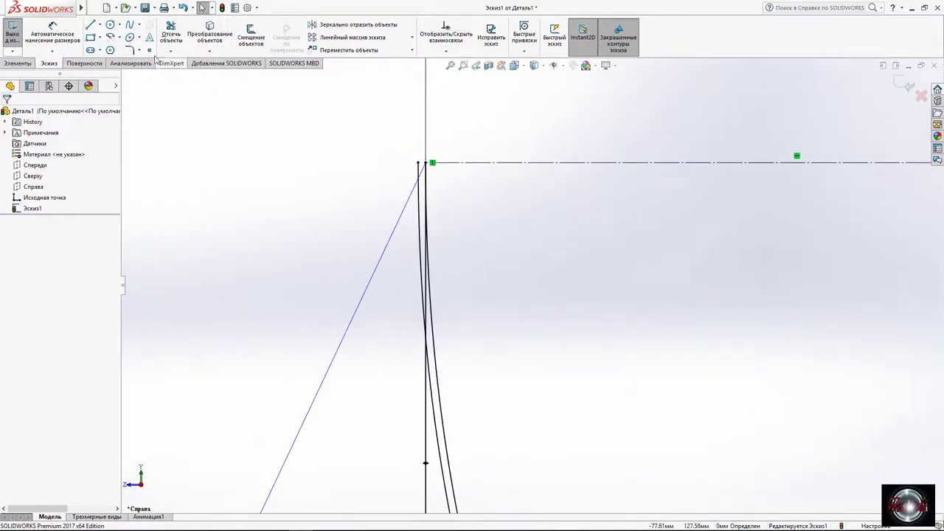
Close the top and bottom ends of the two arcs with short lines.
{"action": "key", "text": "l"}
{"action": "left_click_drag", "start_coordinate": [418, 162], "coordinate": [425, 162]}
{"action": "scroll", "coordinate": [545, 317], "scroll_direction": "up", "scroll_amount": 3}
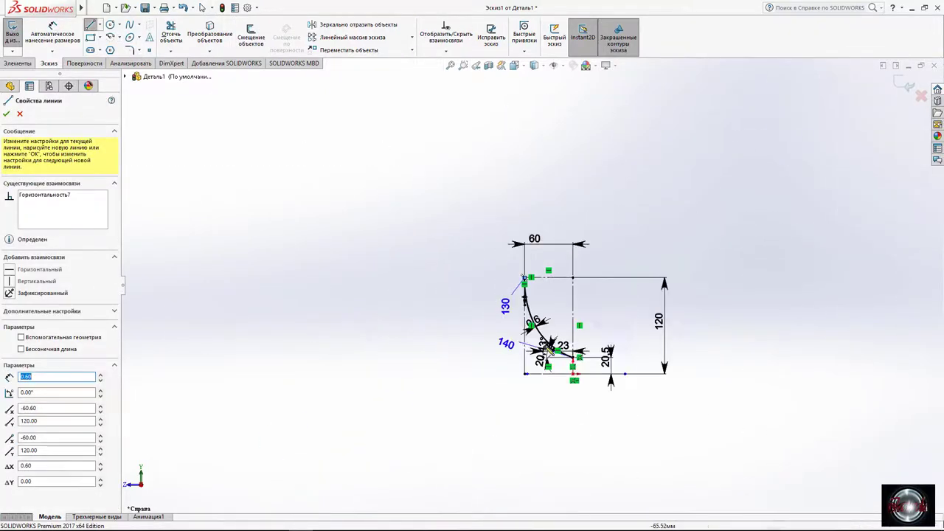
{"action": "scroll", "coordinate": [560, 352], "scroll_direction": "down", "scroll_amount": 3}
{"action": "scroll", "coordinate": [560, 353], "scroll_direction": "down", "scroll_amount": 3}
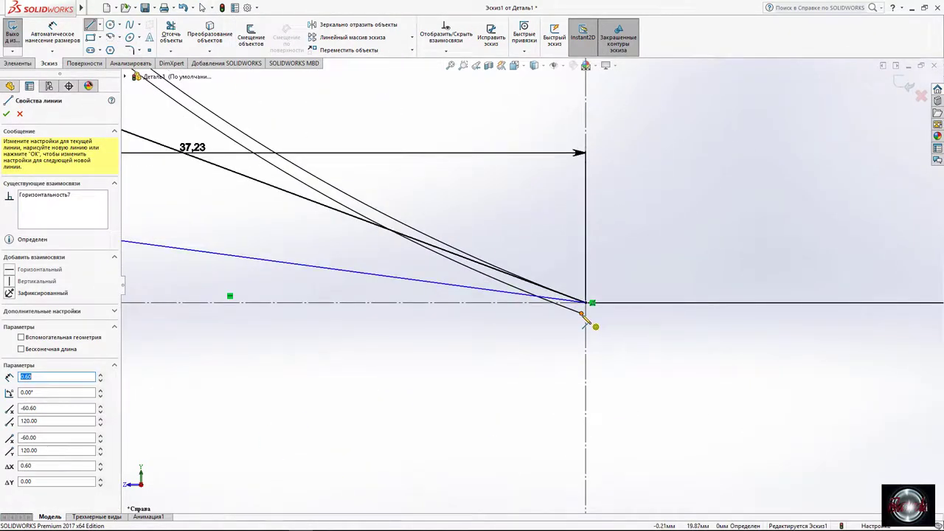
{"action": "scroll", "coordinate": [584, 319], "scroll_direction": "down", "scroll_amount": 2}
{"action": "left_click", "coordinate": [572, 300]}
{"action": "left_click", "coordinate": [573, 274]}
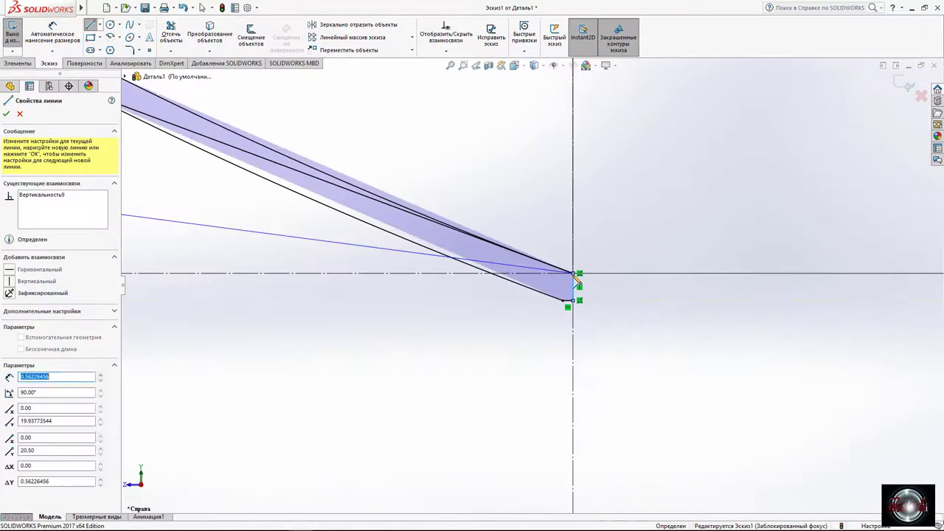
{"action": "scroll", "coordinate": [575, 280], "scroll_direction": "up", "scroll_amount": 5}
{"action": "scroll", "coordinate": [546, 280], "scroll_direction": "up", "scroll_amount": 4}
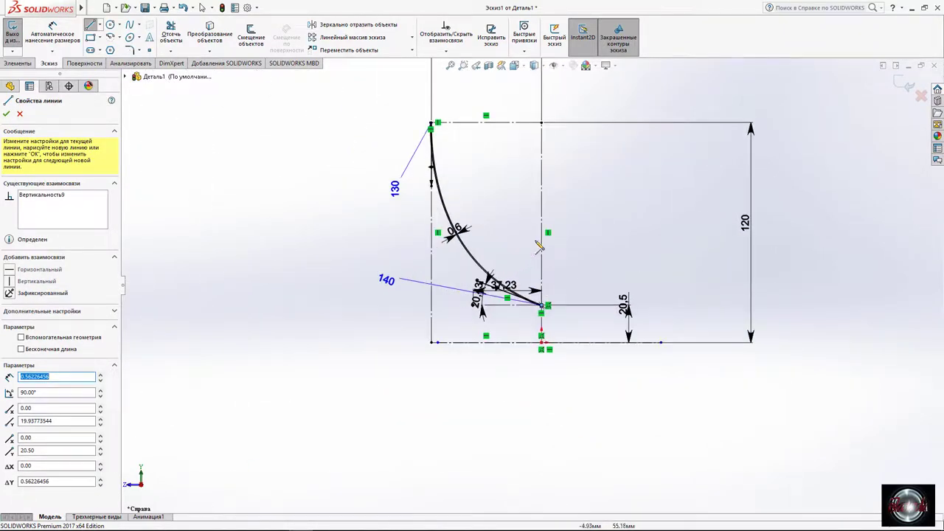
{"action": "left_click", "coordinate": [202, 8]}
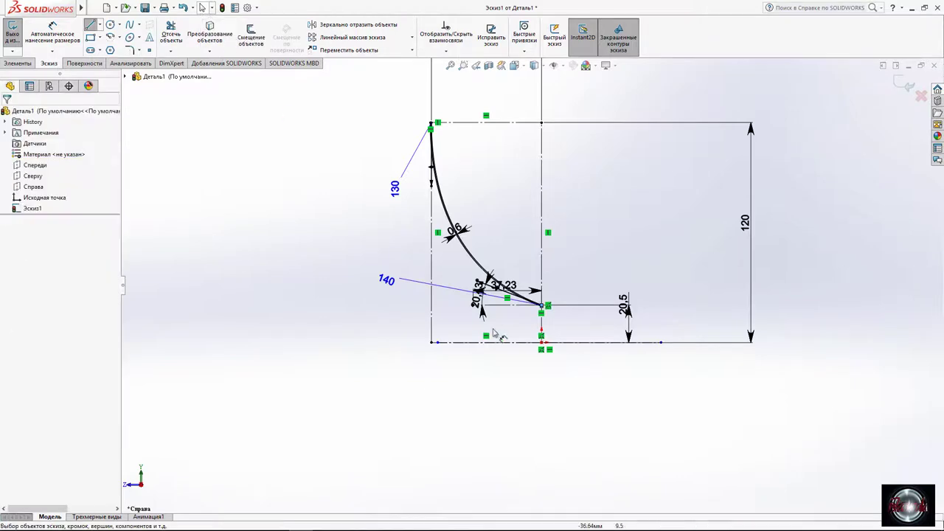
{"action": "scroll", "coordinate": [723, 272], "scroll_direction": "down", "scroll_amount": 3}
{"action": "scroll", "coordinate": [696, 310], "scroll_direction": "up", "scroll_amount": 3}
{"action": "scroll", "coordinate": [556, 293], "scroll_direction": "down", "scroll_amount": 2}
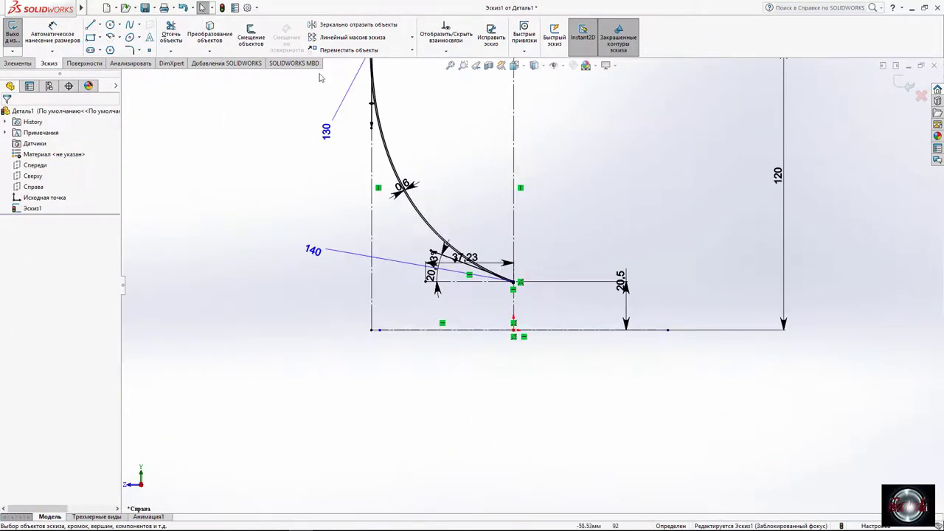
Exit the sketch and revolve the thin profile 360° about the sketch line into Повернуть1.
{"action": "left_click", "coordinate": [904, 85]}
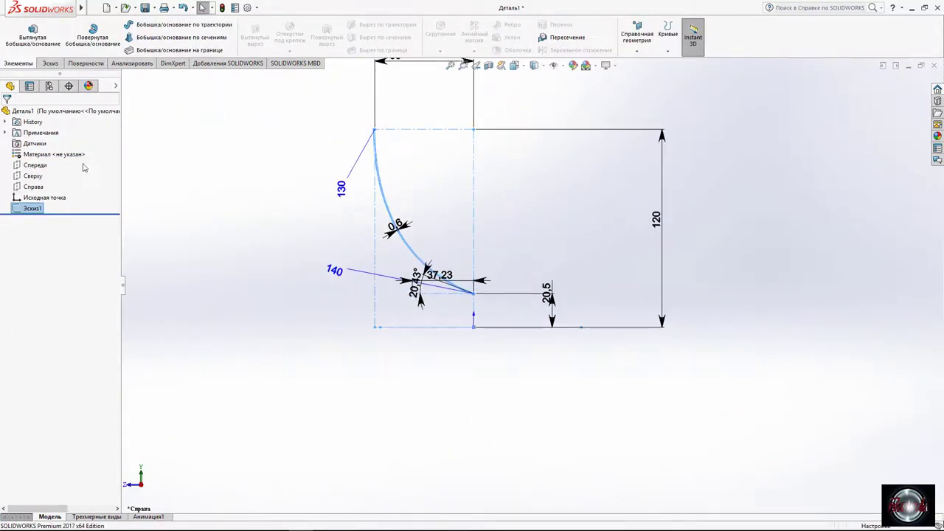
{"action": "left_click", "coordinate": [93, 36]}
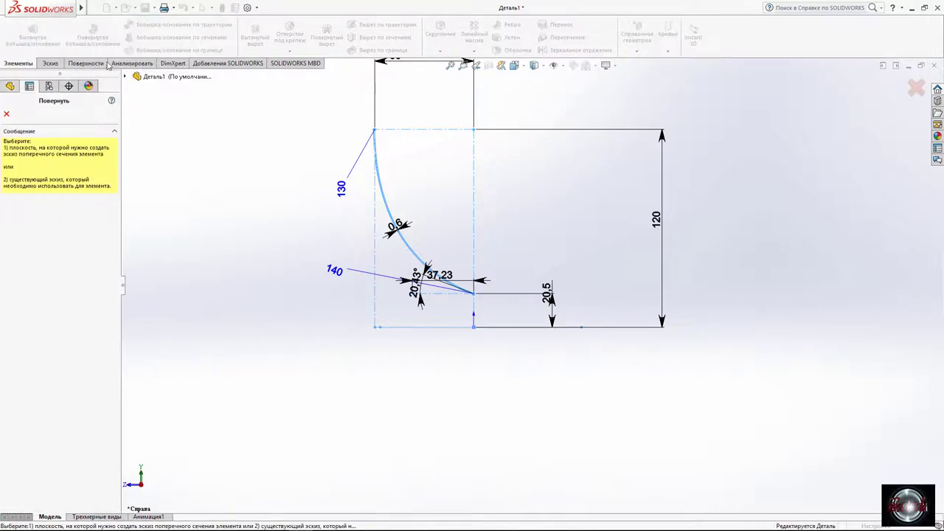
{"action": "left_click", "coordinate": [438, 329]}
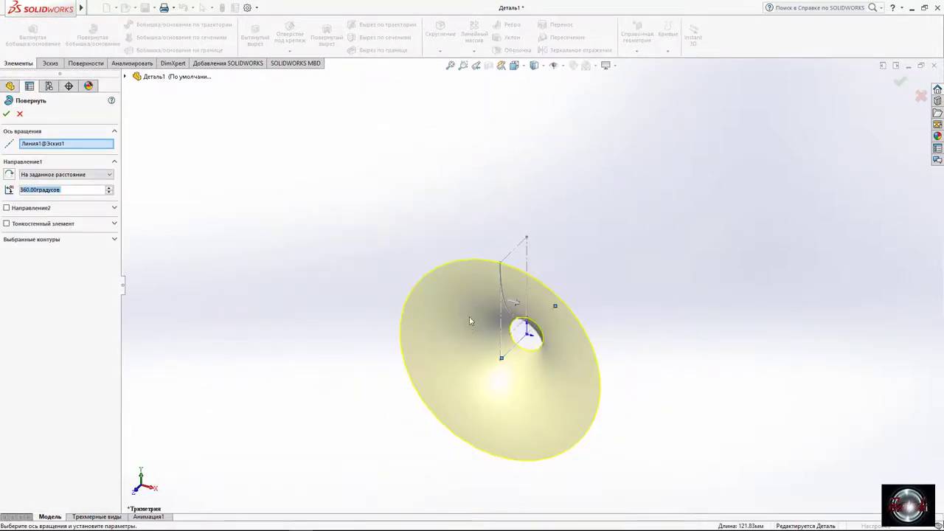
{"action": "key", "text": "Return"}
{"action": "middle_click_drag", "start_coordinate": [514, 351], "coordinate": [552, 248]}
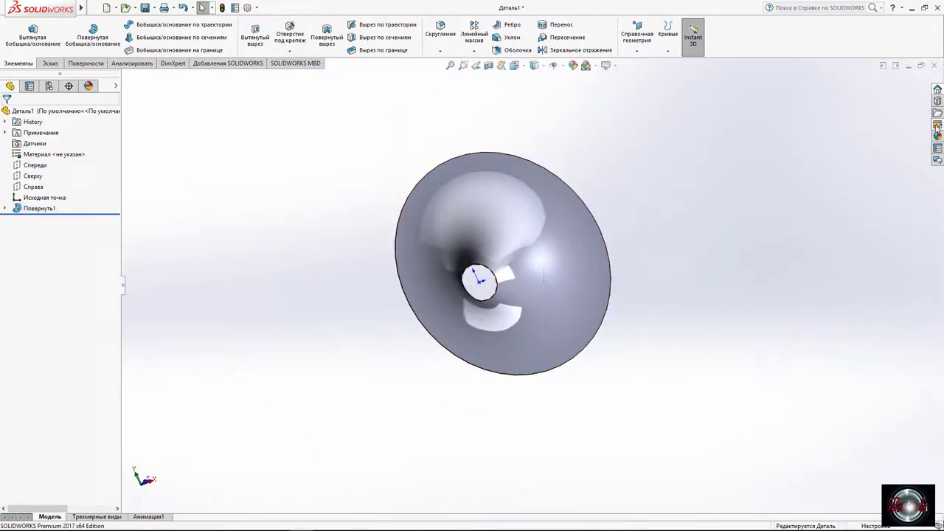
Browse the appearances library folders Другие, Органические, Стекло and Металл.
{"action": "left_click", "coordinate": [938, 124]}
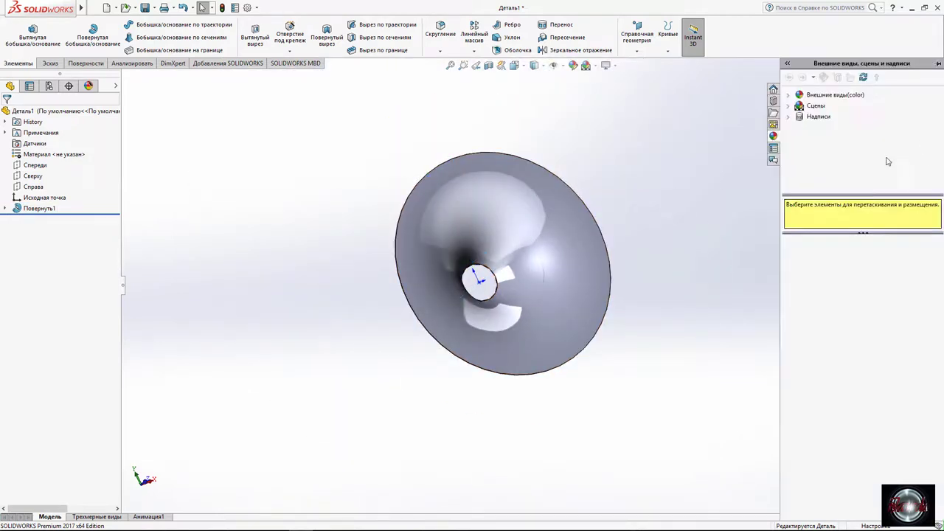
{"action": "left_click", "coordinate": [787, 95]}
{"action": "scroll", "coordinate": [822, 147], "scroll_direction": "down", "scroll_amount": 1}
{"action": "scroll", "coordinate": [822, 147], "scroll_direction": "down", "scroll_amount": 2}
{"action": "left_click", "coordinate": [827, 149]}
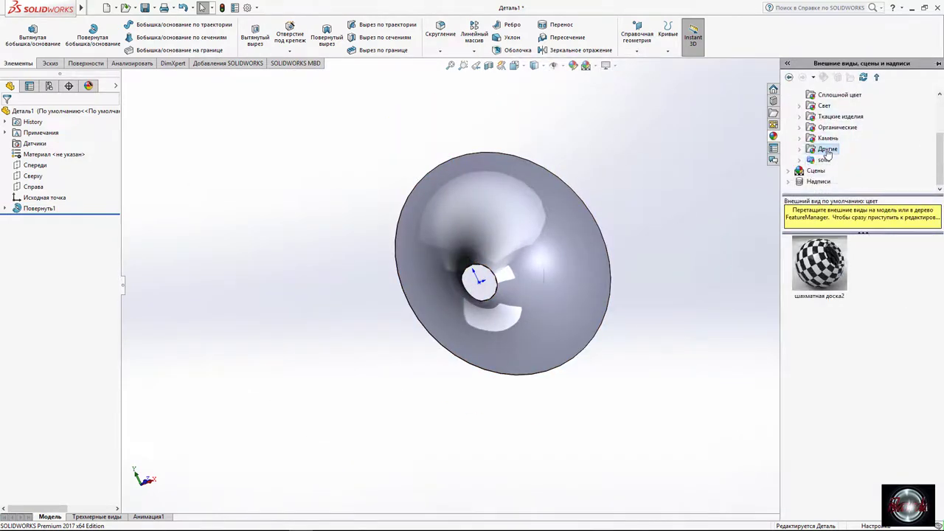
{"action": "left_click", "coordinate": [802, 149]}
{"action": "scroll", "coordinate": [833, 165], "scroll_direction": "up", "scroll_amount": 1}
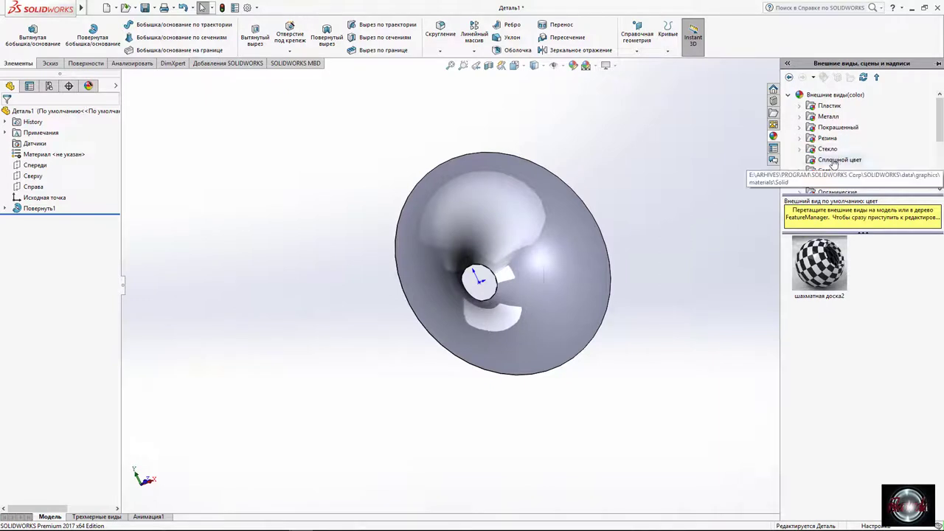
{"action": "double_click", "coordinate": [834, 159]}
{"action": "scroll", "coordinate": [833, 155], "scroll_direction": "down", "scroll_amount": 1}
{"action": "left_click", "coordinate": [839, 149]}
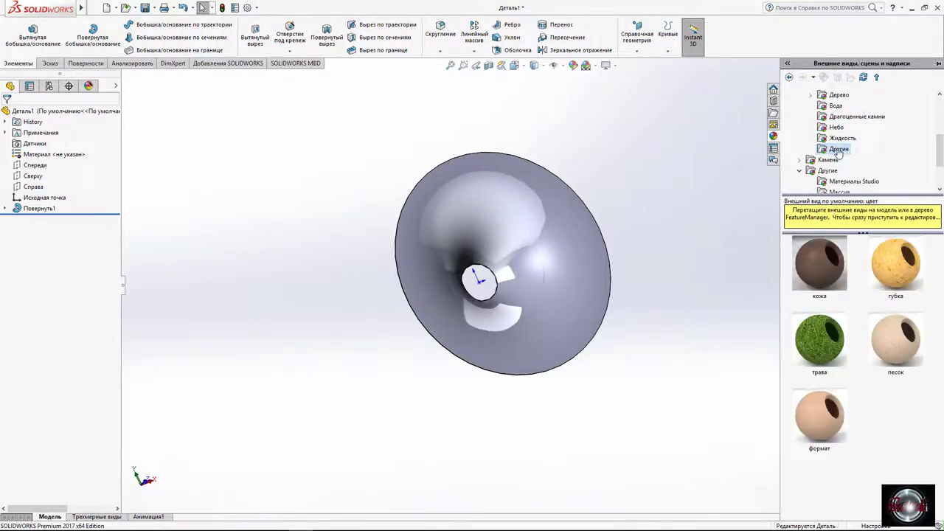
{"action": "scroll", "coordinate": [842, 144], "scroll_direction": "up", "scroll_amount": 2}
{"action": "scroll", "coordinate": [842, 143], "scroll_direction": "up", "scroll_amount": 2}
{"action": "left_click", "coordinate": [841, 139]}
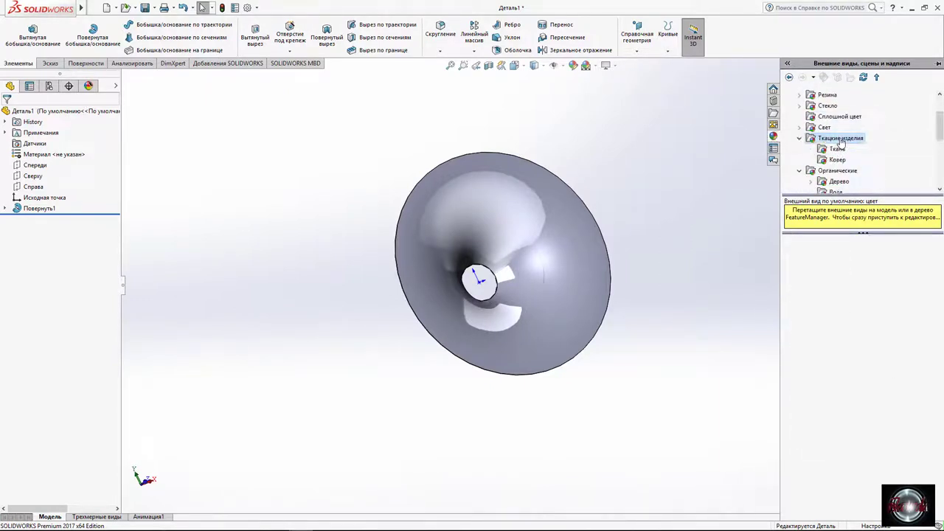
{"action": "scroll", "coordinate": [840, 142], "scroll_direction": "up", "scroll_amount": 1}
{"action": "double_click", "coordinate": [827, 138]}
{"action": "scroll", "coordinate": [830, 140], "scroll_direction": "up", "scroll_amount": 1}
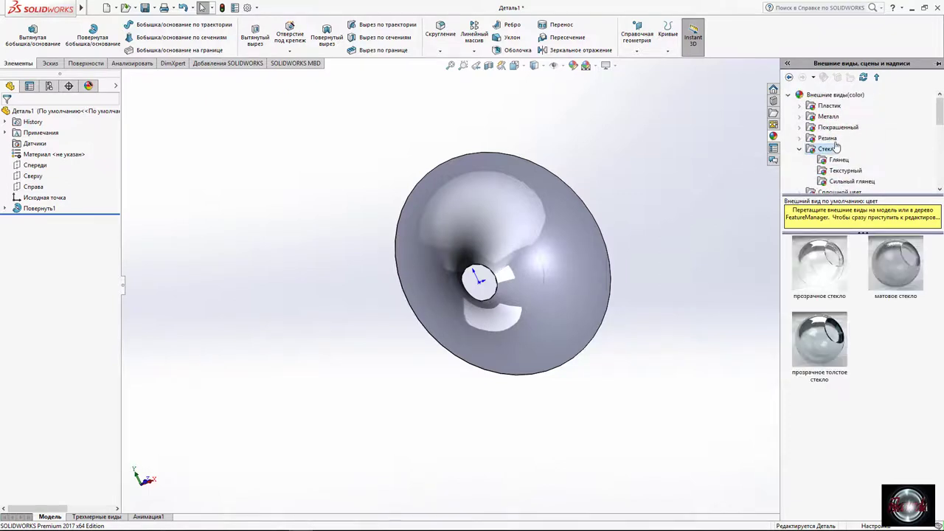
{"action": "scroll", "coordinate": [826, 136], "scroll_direction": "down", "scroll_amount": 1}
{"action": "scroll", "coordinate": [808, 129], "scroll_direction": "up", "scroll_amount": 1}
{"action": "left_click", "coordinate": [799, 116]}
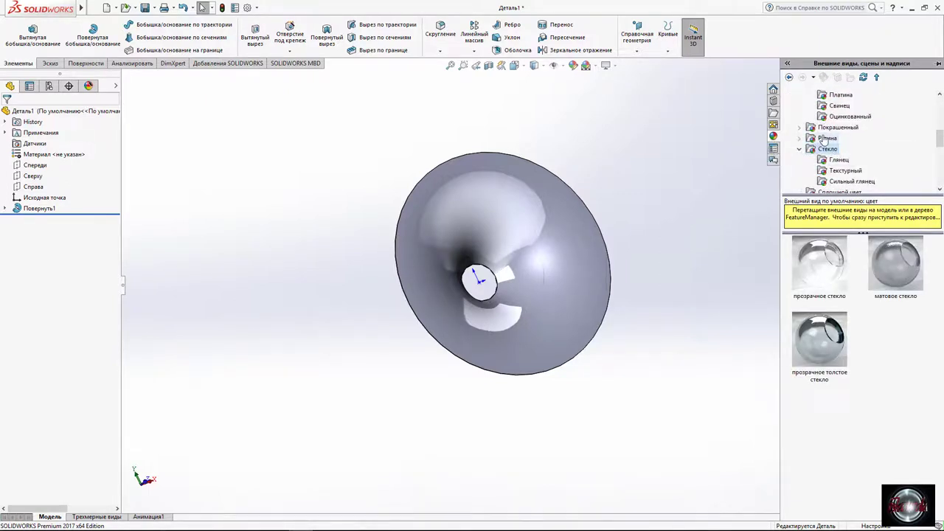
{"action": "scroll", "coordinate": [803, 129], "scroll_direction": "down", "scroll_amount": 3}
Apply a carbon-fibre appearance from Пластик > Комбинация onto the cone.
{"action": "left_click_drag", "start_coordinate": [866, 196], "coordinate": [864, 285]}
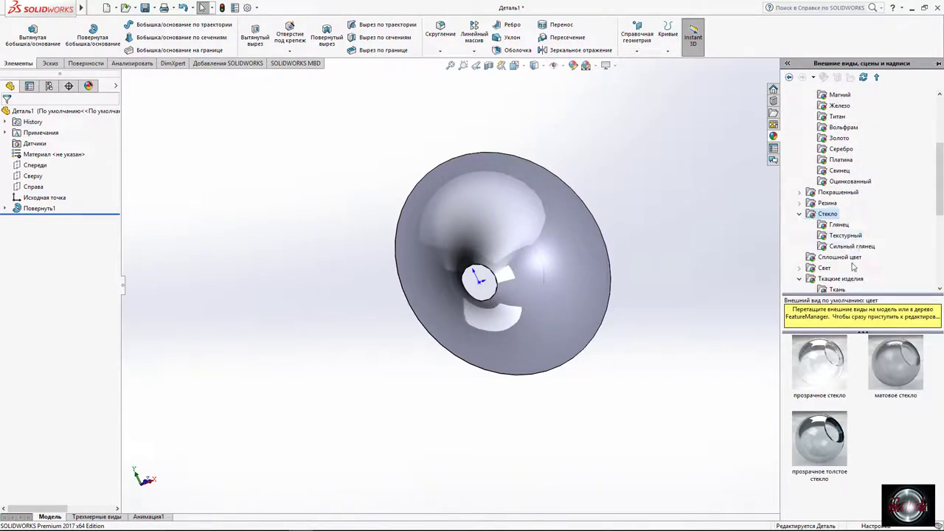
{"action": "scroll", "coordinate": [853, 264], "scroll_direction": "down", "scroll_amount": 3}
{"action": "scroll", "coordinate": [857, 260], "scroll_direction": "down", "scroll_amount": 3}
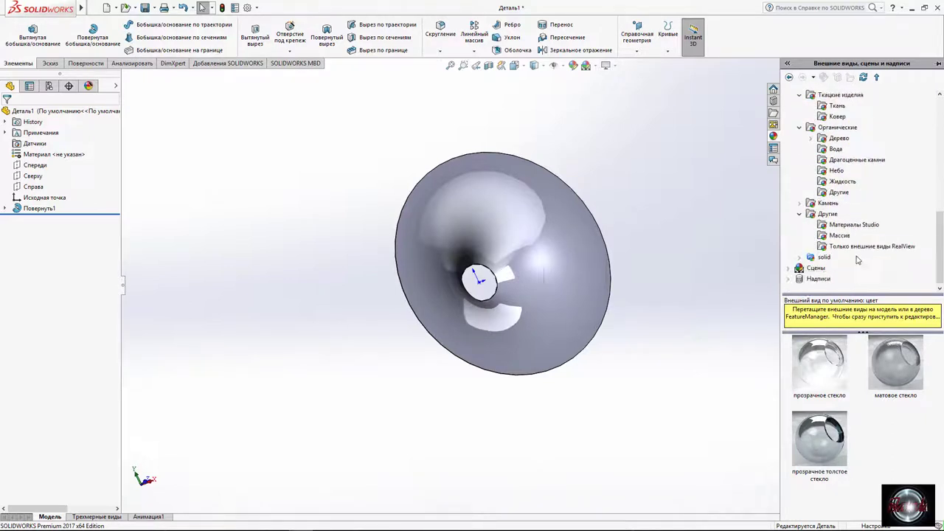
{"action": "left_click", "coordinate": [835, 227]}
{"action": "left_click", "coordinate": [838, 236]}
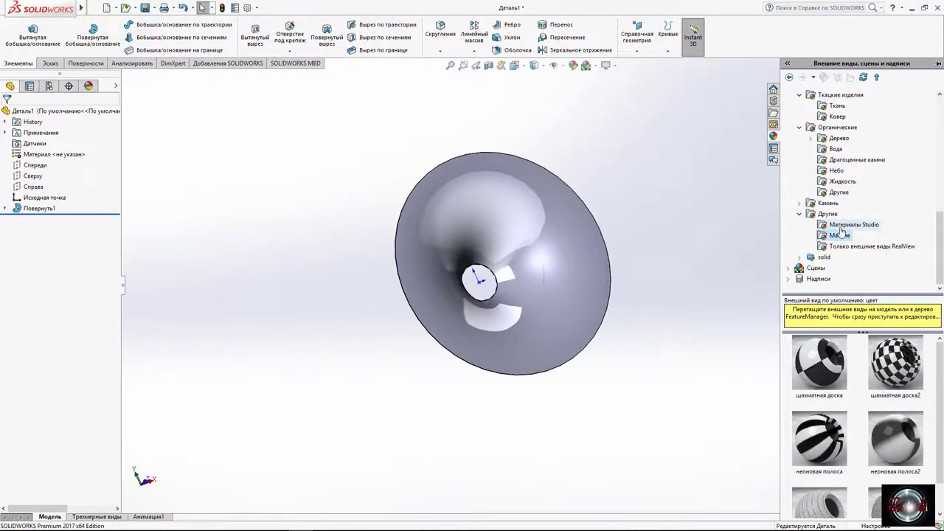
{"action": "left_click", "coordinate": [838, 192]}
{"action": "left_click", "coordinate": [841, 181]}
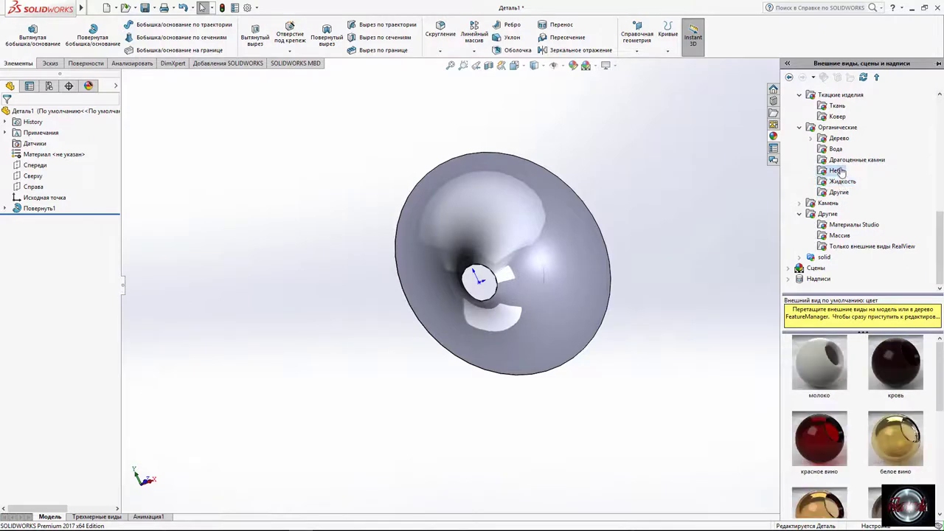
{"action": "left_click", "coordinate": [848, 159]}
{"action": "left_click", "coordinate": [836, 149]}
{"action": "left_click", "coordinate": [839, 138]}
{"action": "scroll", "coordinate": [840, 136], "scroll_direction": "up", "scroll_amount": 1}
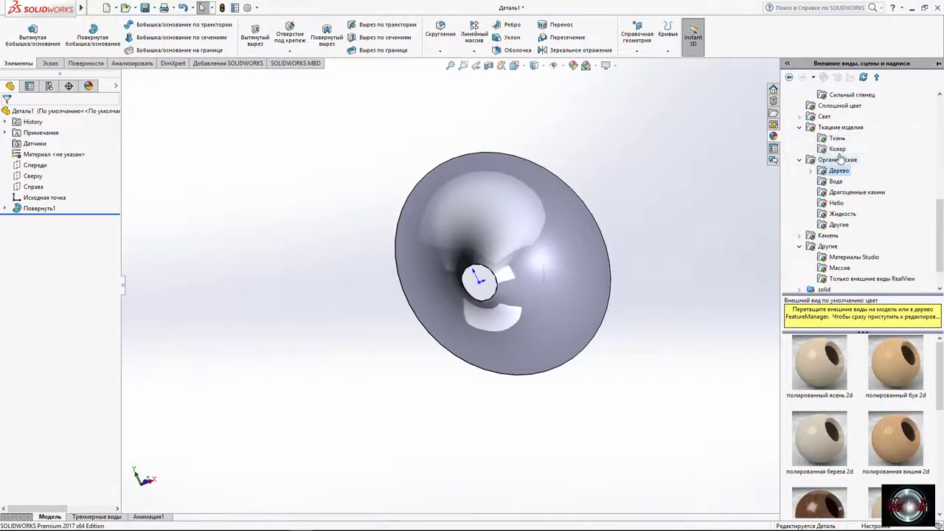
{"action": "scroll", "coordinate": [837, 173], "scroll_direction": "up", "scroll_amount": 1}
{"action": "left_click", "coordinate": [836, 192]}
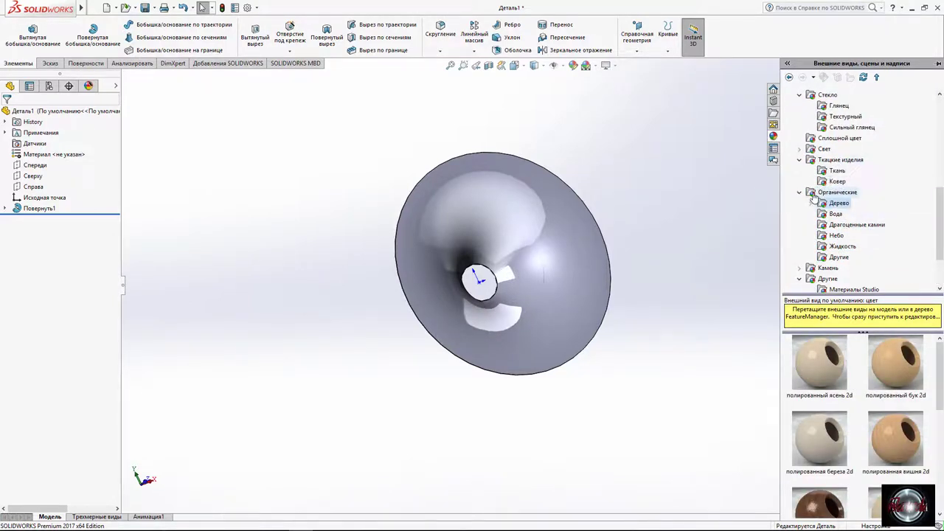
{"action": "left_click", "coordinate": [799, 192]}
{"action": "scroll", "coordinate": [807, 162], "scroll_direction": "up", "scroll_amount": 2}
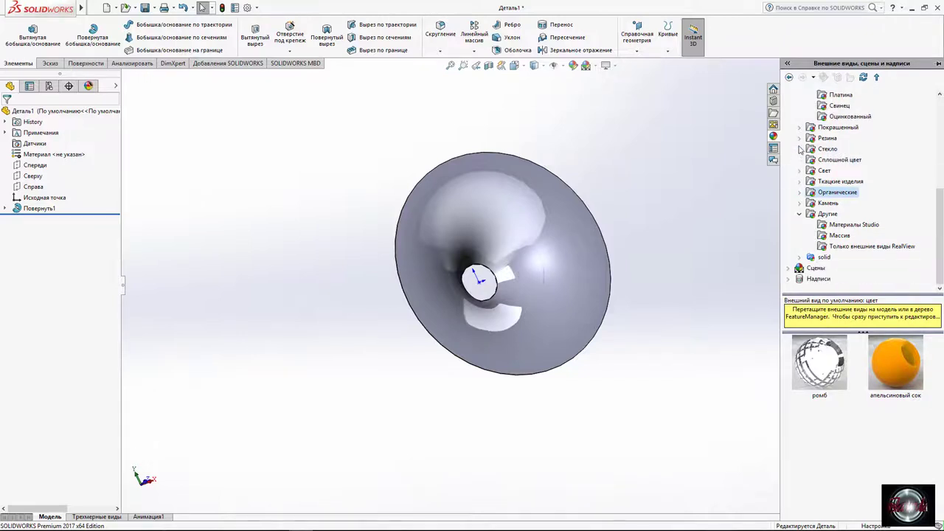
{"action": "scroll", "coordinate": [807, 162], "scroll_direction": "up", "scroll_amount": 5}
{"action": "left_click", "coordinate": [829, 106]}
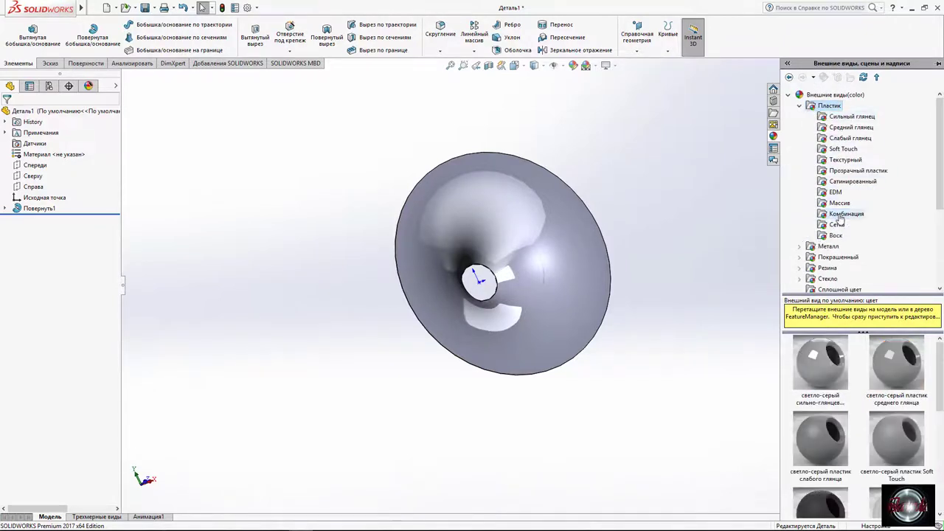
{"action": "left_click", "coordinate": [840, 215]}
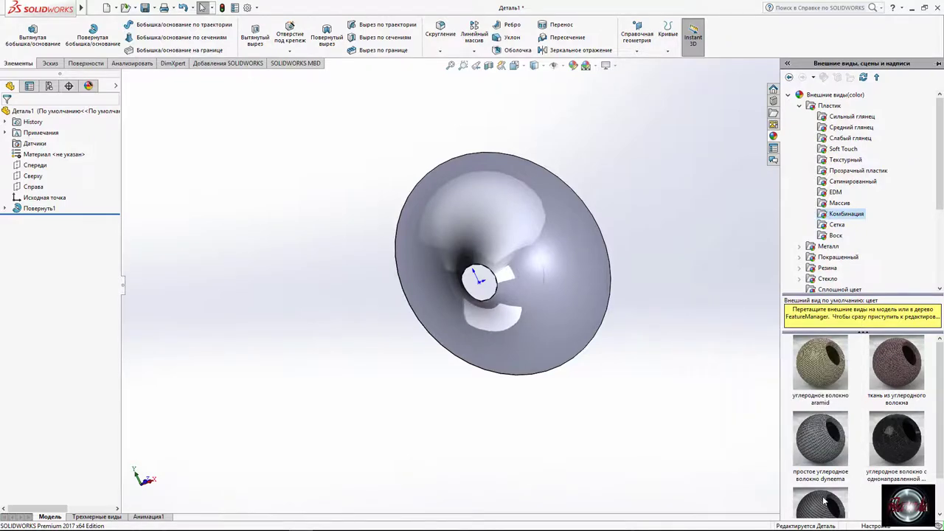
{"action": "left_click_drag", "start_coordinate": [821, 503], "coordinate": [559, 288]}
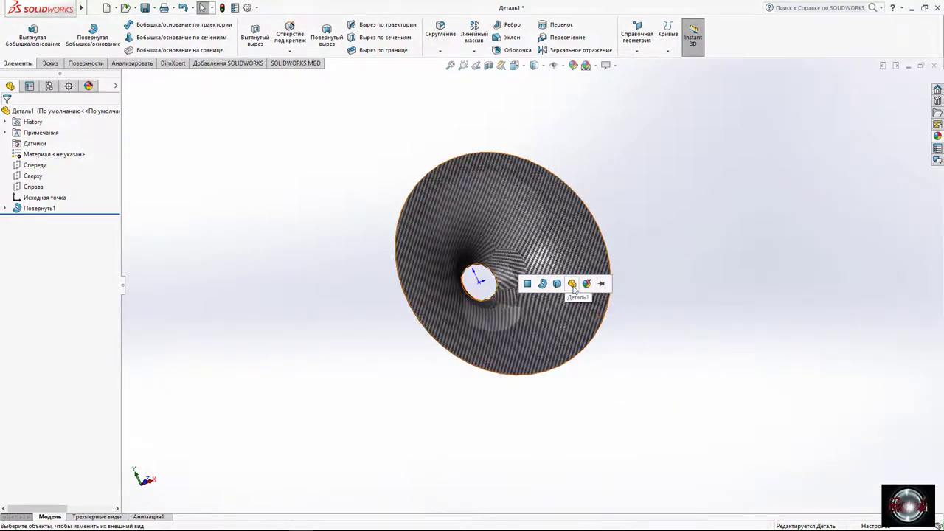
Apply the carbon-fibre appearance to the whole cone and orbit to inspect it.
{"action": "left_click", "coordinate": [572, 284]}
{"action": "mouse_move", "coordinate": [572, 285]}
{"action": "middle_mouse_down"}
{"action": "mouse_move", "coordinate": [476, 294]}
{"action": "mouse_move", "coordinate": [611, 275]}
{"action": "middle_mouse_up"}
{"action": "scroll", "coordinate": [475, 293], "scroll_direction": "down", "scroll_amount": 5}
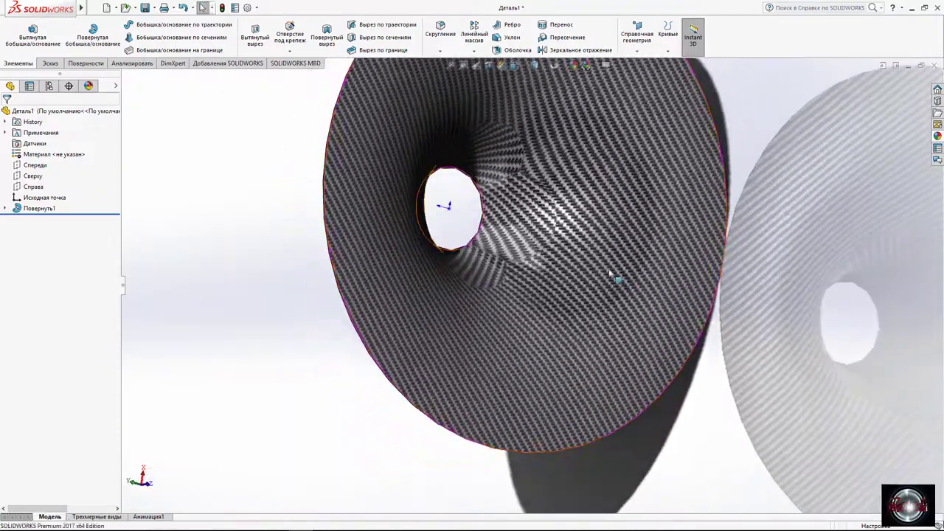
{"action": "scroll", "coordinate": [610, 274], "scroll_direction": "up", "scroll_amount": 5}
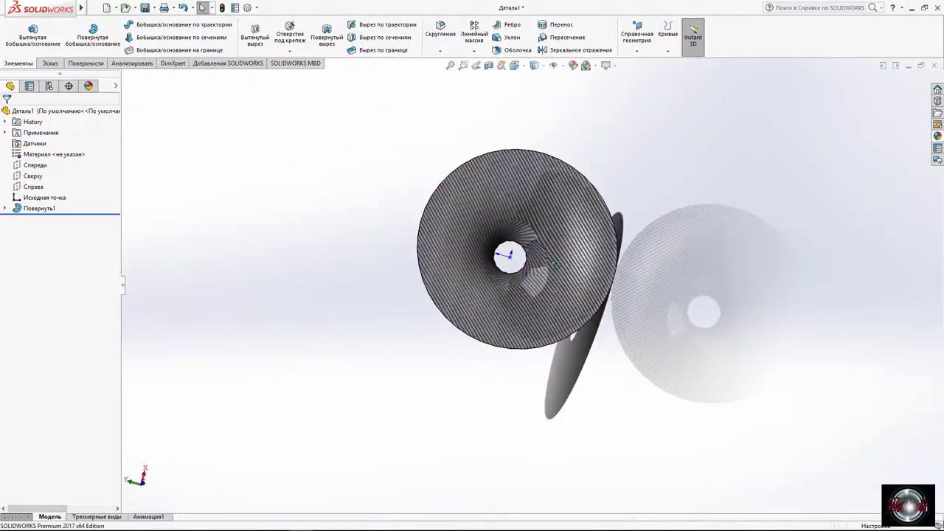
{"action": "middle_click_drag", "start_coordinate": [610, 275], "coordinate": [258, 331]}
{"action": "scroll", "coordinate": [257, 331], "scroll_direction": "down", "scroll_amount": 5}
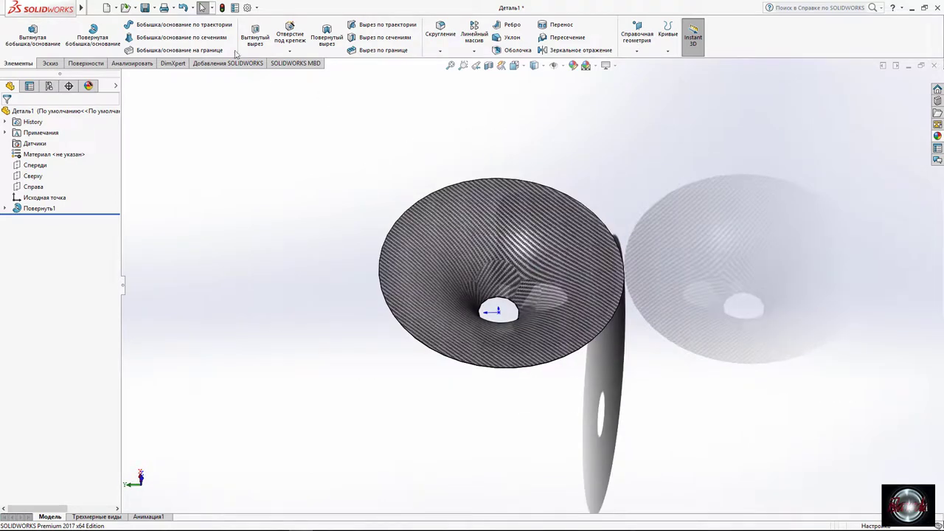
Save the part as difuzor.SLDPRT and close the document.
{"action": "left_click", "coordinate": [145, 8]}
{"action": "type", "text": "di"}
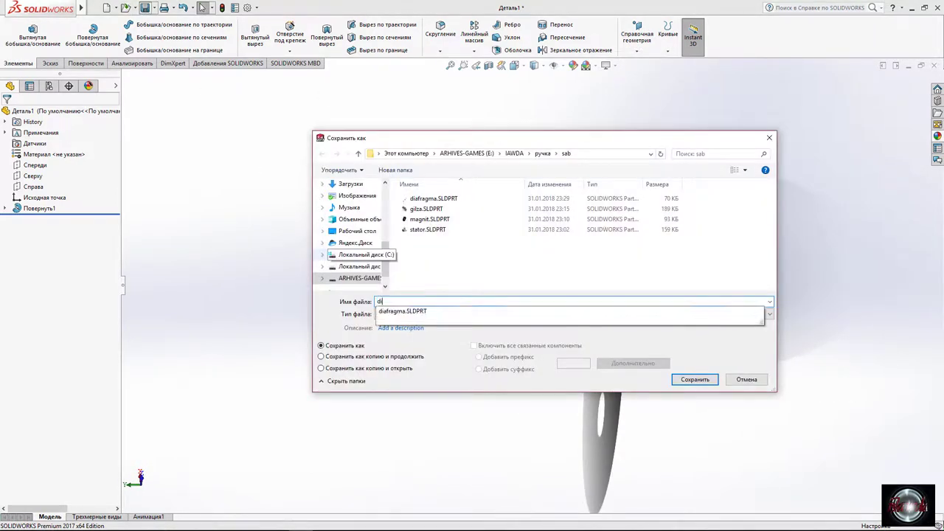
{"action": "type", "text": "fuzo"}
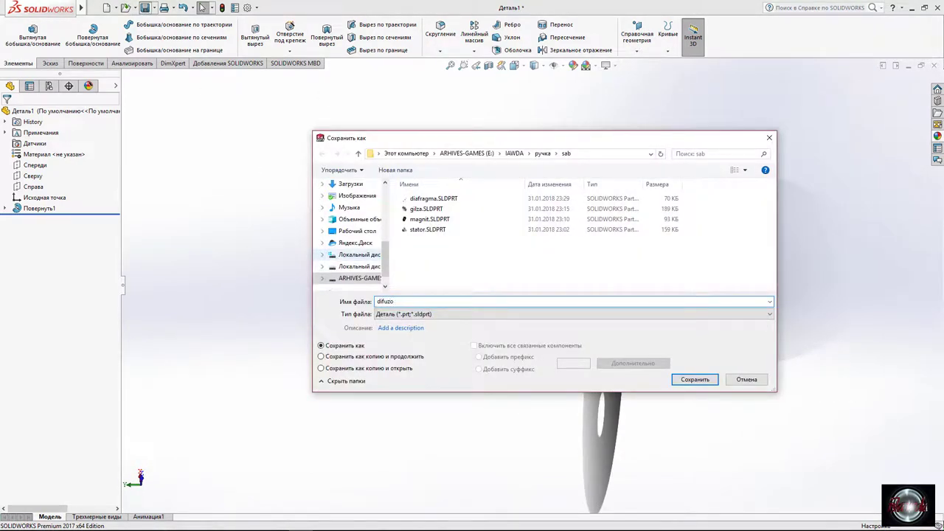
{"action": "type", "text": "r"}
{"action": "key", "text": "Return"}
{"action": "scroll", "coordinate": [413, 282], "scroll_direction": "up", "scroll_amount": 3}
{"action": "middle_click_drag", "start_coordinate": [412, 282], "coordinate": [931, 76]}
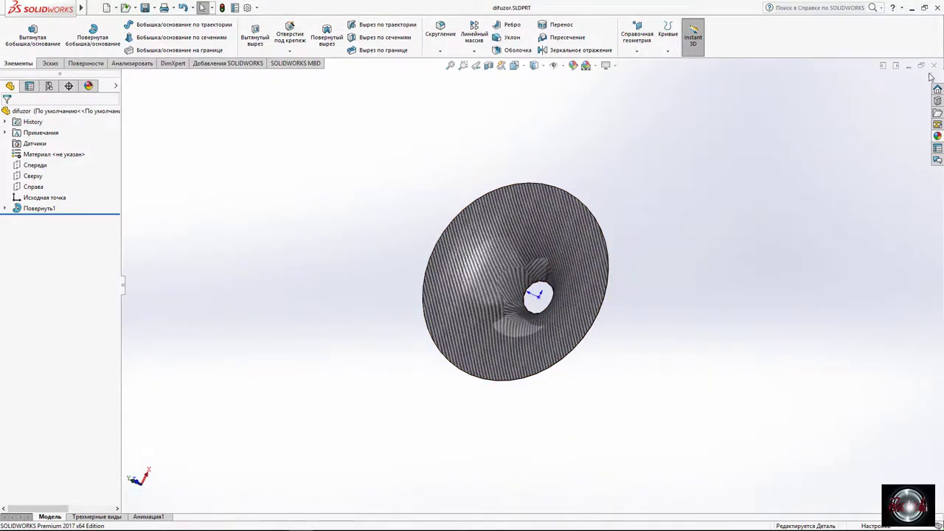
{"action": "left_click", "coordinate": [934, 66]}
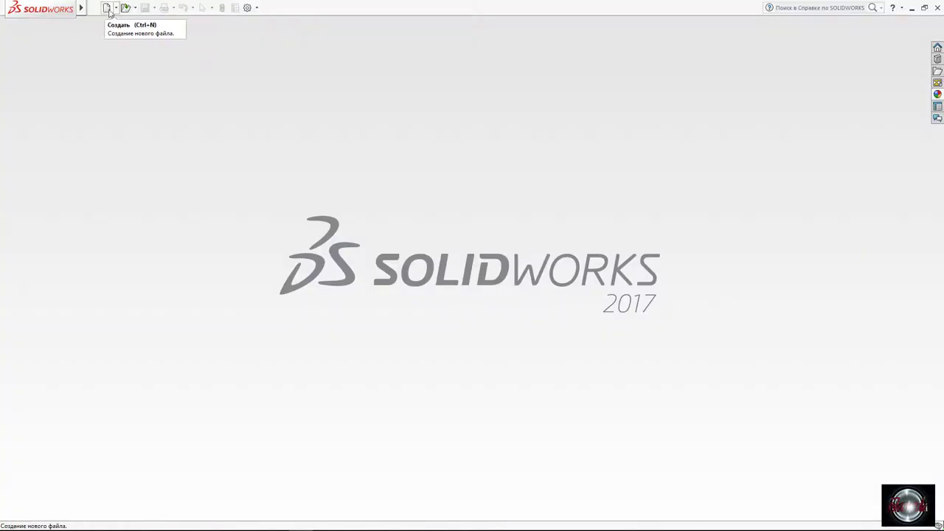
Create a new part and start a sketch on the Справа plane.
{"action": "left_click", "coordinate": [106, 8]}
{"action": "left_click", "coordinate": [388, 379]}
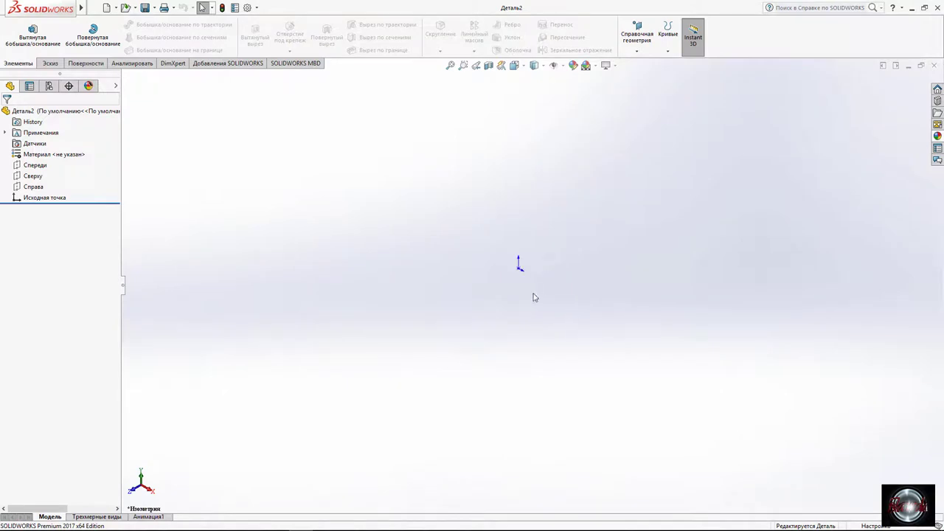
{"action": "left_click", "coordinate": [33, 187]}
{"action": "left_click", "coordinate": [51, 195]}
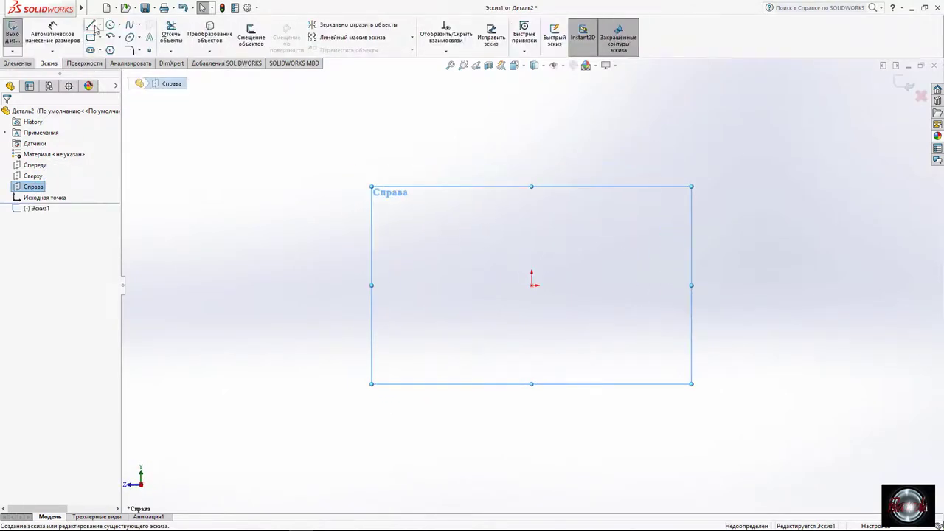
Draw a short horizontal line ending at the origin.
{"action": "left_click", "coordinate": [90, 25]}
{"action": "left_click", "coordinate": [429, 285]}
{"action": "left_click", "coordinate": [530, 284]}
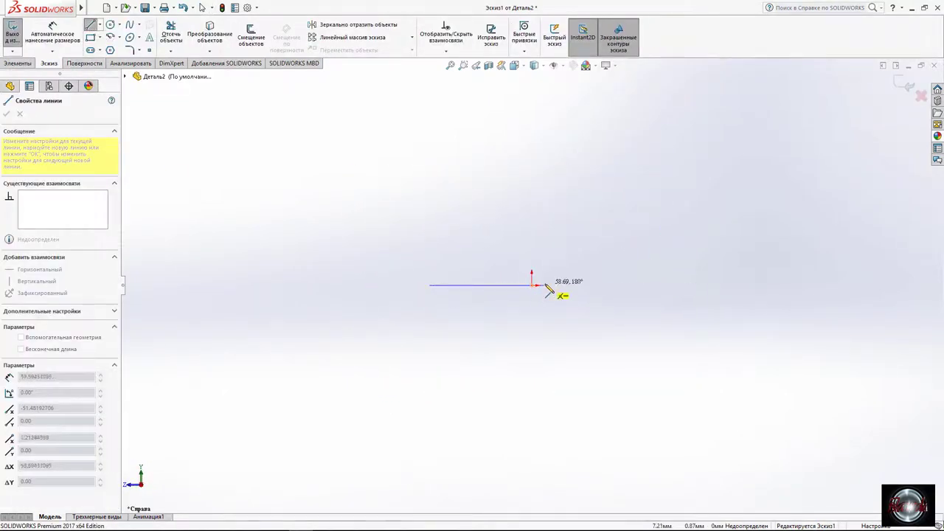
{"action": "right_click", "coordinate": [537, 288]}
{"action": "left_click", "coordinate": [553, 293]}
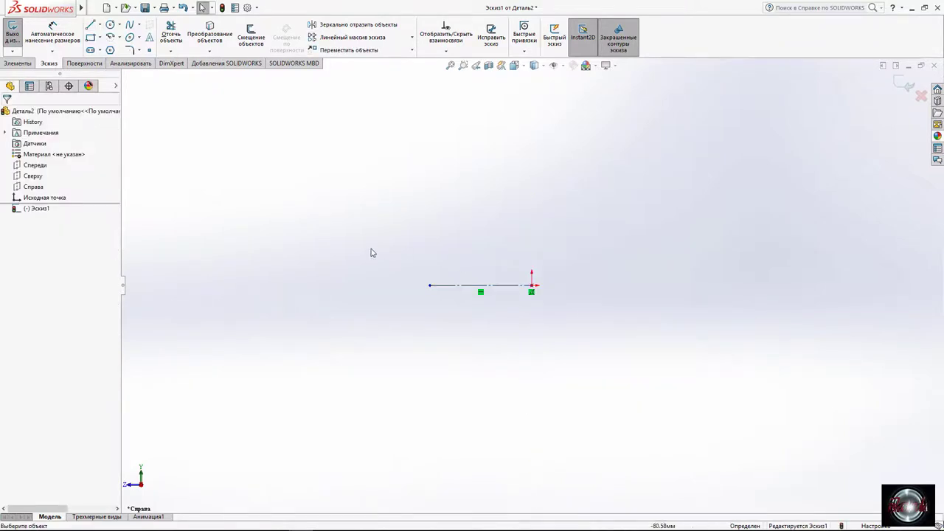
Draw a corner rectangle starting at the origin.
{"action": "left_click", "coordinate": [90, 39]}
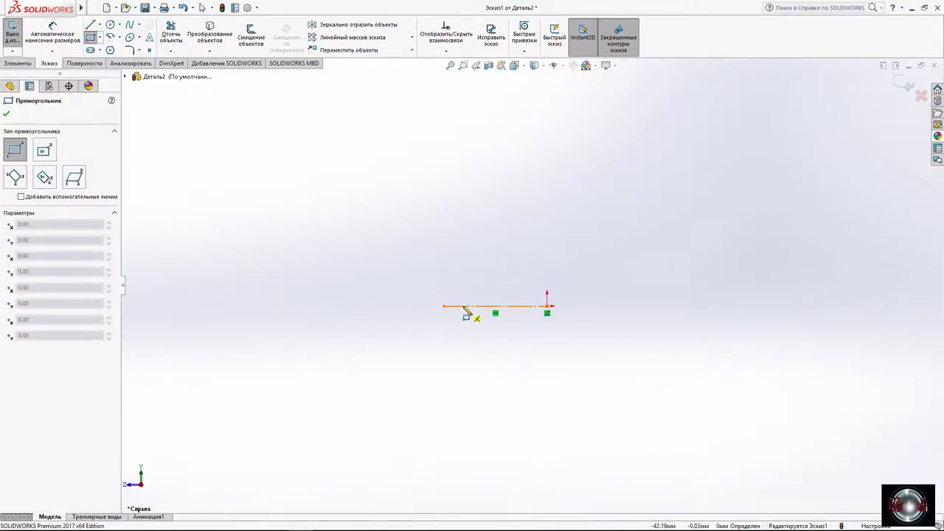
{"action": "left_click", "coordinate": [462, 306]}
{"action": "left_click", "coordinate": [547, 118]}
{"action": "key", "text": "Escape"}
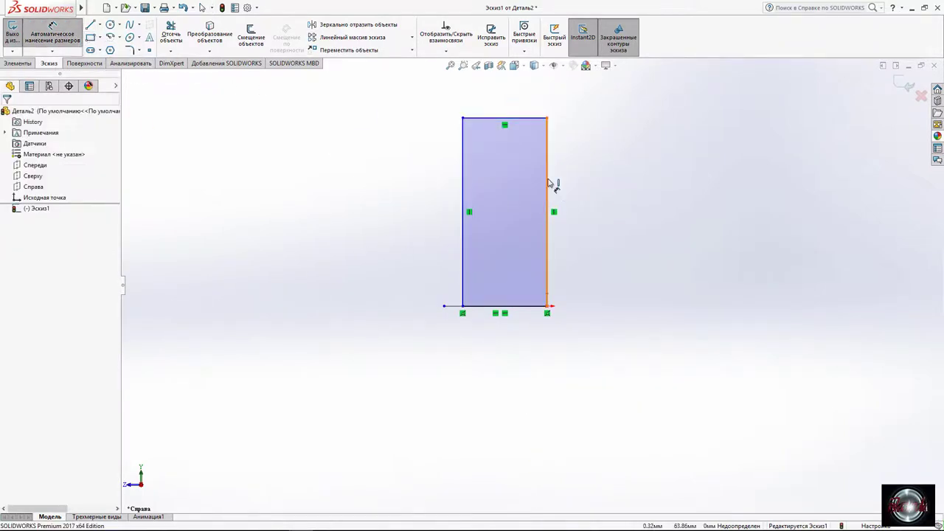
Dimension the rectangle 150 high and 150 wide, correcting a mistyped 160 width.
{"action": "left_click", "coordinate": [547, 183]}
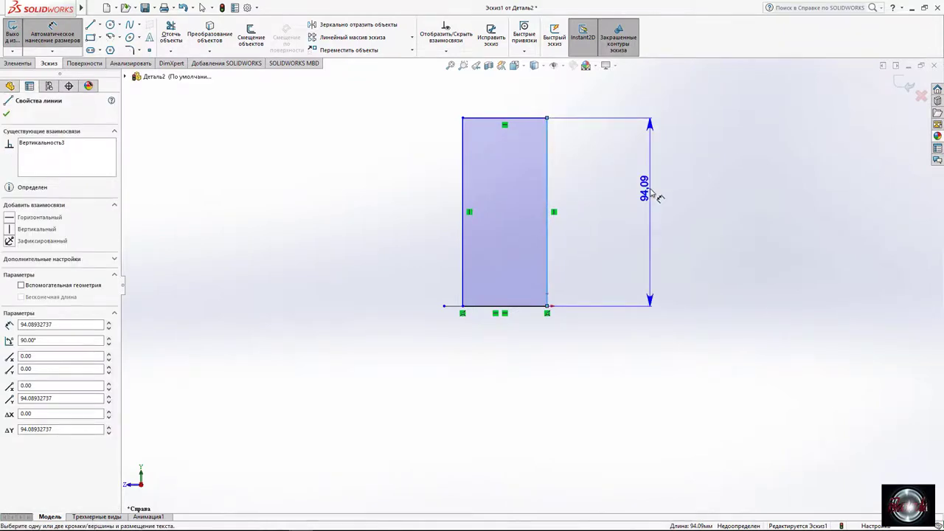
{"action": "left_click", "coordinate": [652, 193]}
{"action": "type", "text": "150"}
{"action": "key", "text": "Return"}
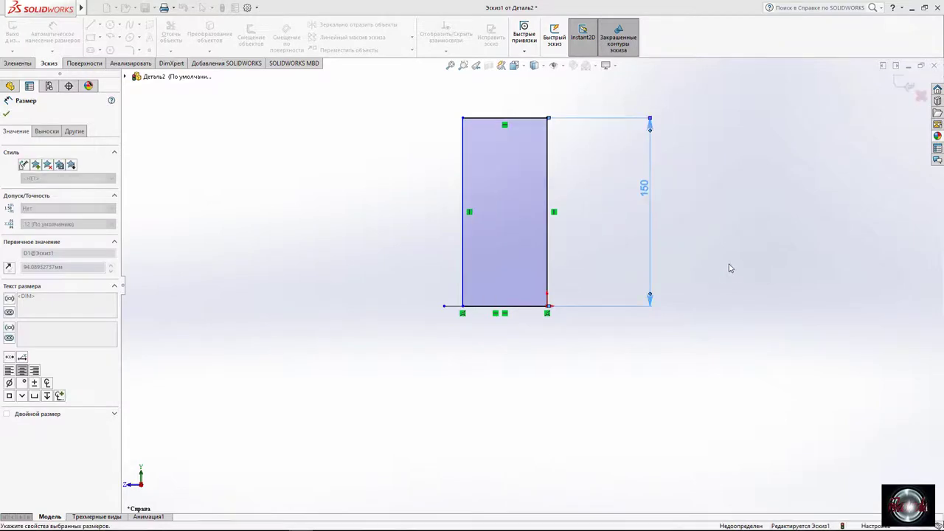
{"action": "left_click", "coordinate": [522, 118]}
{"action": "left_click", "coordinate": [522, 102]}
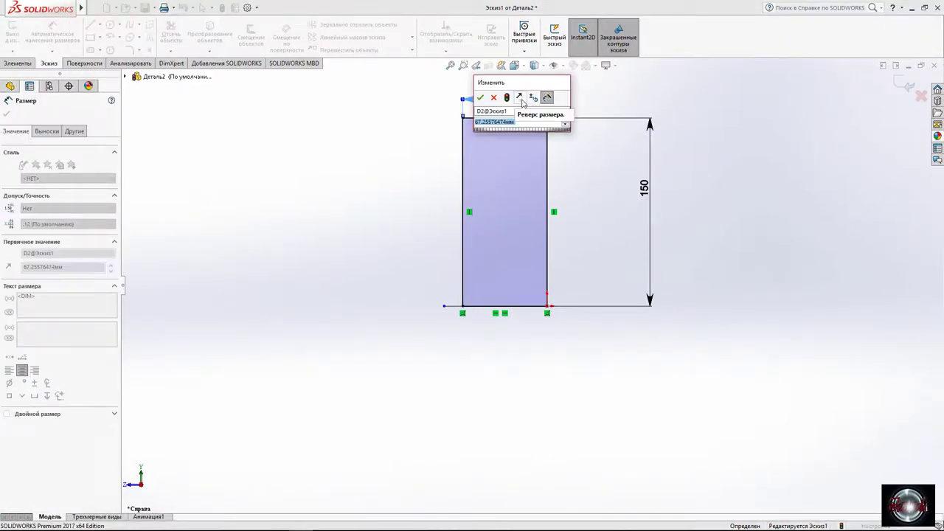
{"action": "type", "text": "160"}
{"action": "key", "text": "Return"}
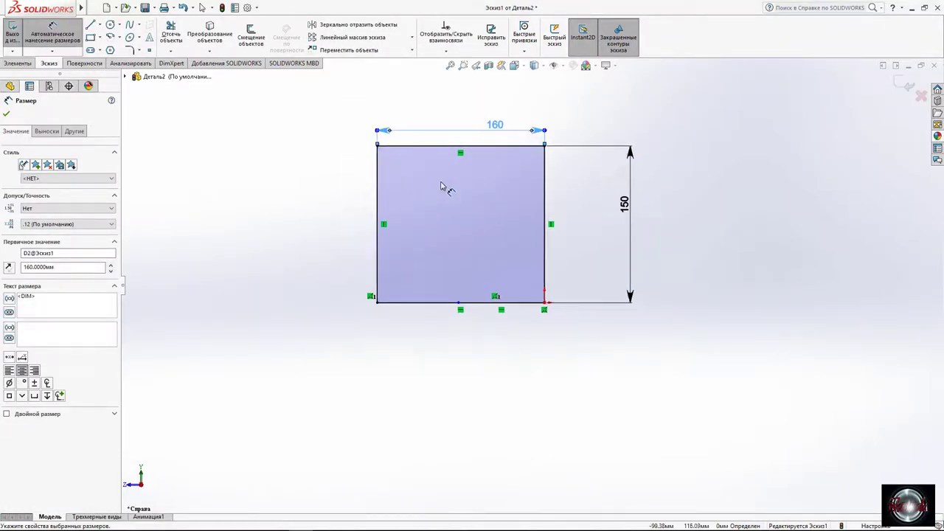
{"action": "left_click", "coordinate": [510, 119]}
{"action": "type", "text": "150"}
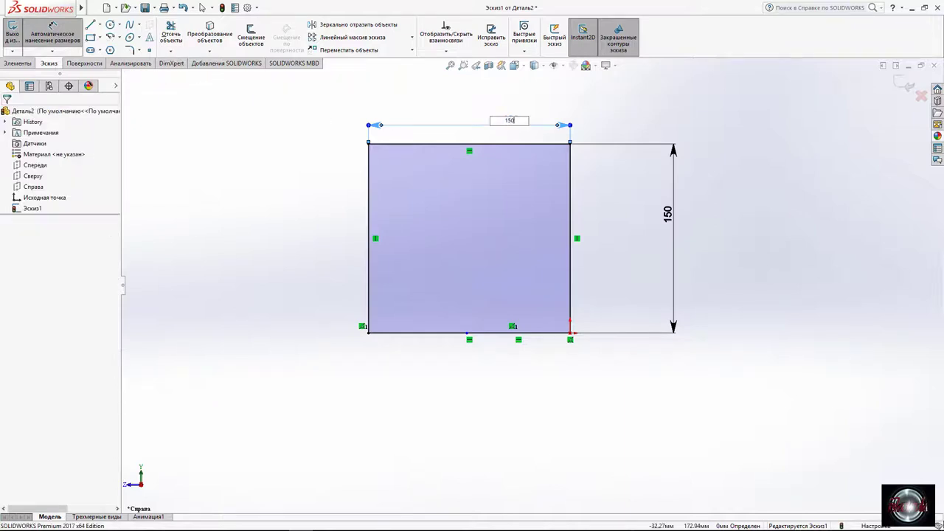
{"action": "key", "text": "Return"}
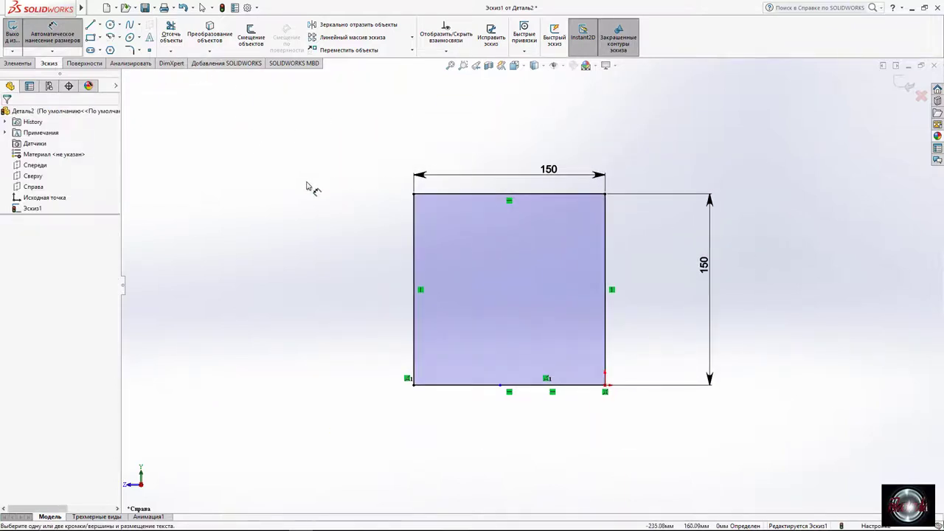
{"action": "right_click", "coordinate": [489, 177]}
Convert the square's edges into construction lines.
{"action": "left_click", "coordinate": [506, 196]}
{"action": "left_click", "coordinate": [606, 259]}
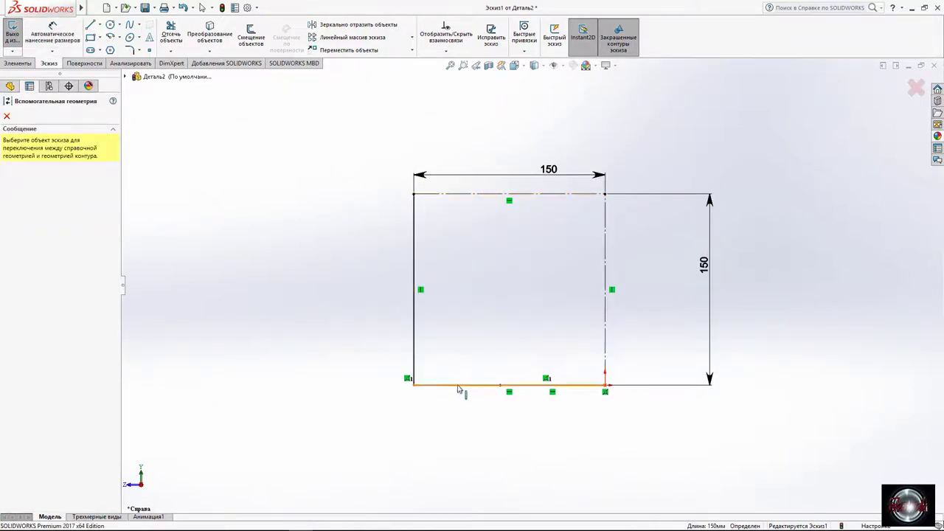
{"action": "left_click", "coordinate": [414, 258]}
Start a line at the square's top-left corner, curving down as an arc.
{"action": "left_click", "coordinate": [89, 24]}
{"action": "scroll", "coordinate": [427, 199], "scroll_direction": "up", "scroll_amount": 3}
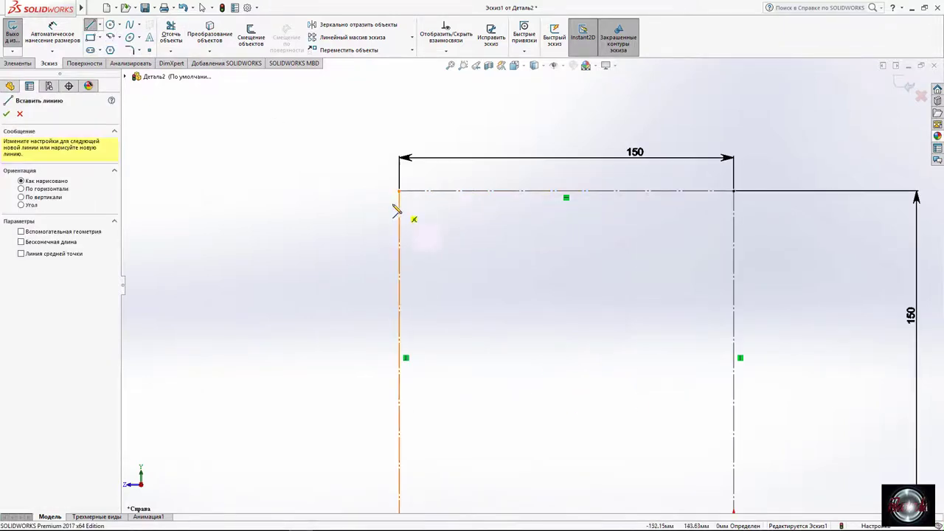
{"action": "left_click", "coordinate": [399, 191]}
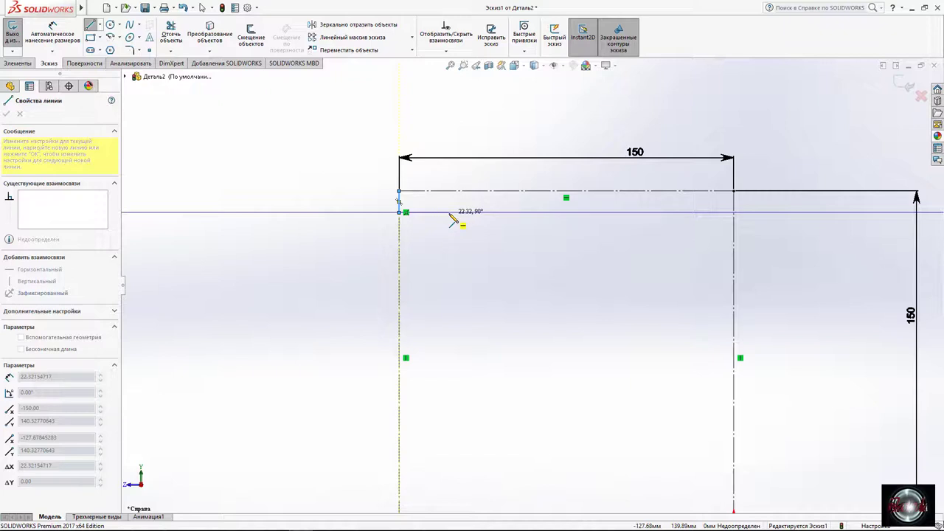
{"action": "scroll", "coordinate": [452, 219], "scroll_direction": "down", "scroll_amount": 3}
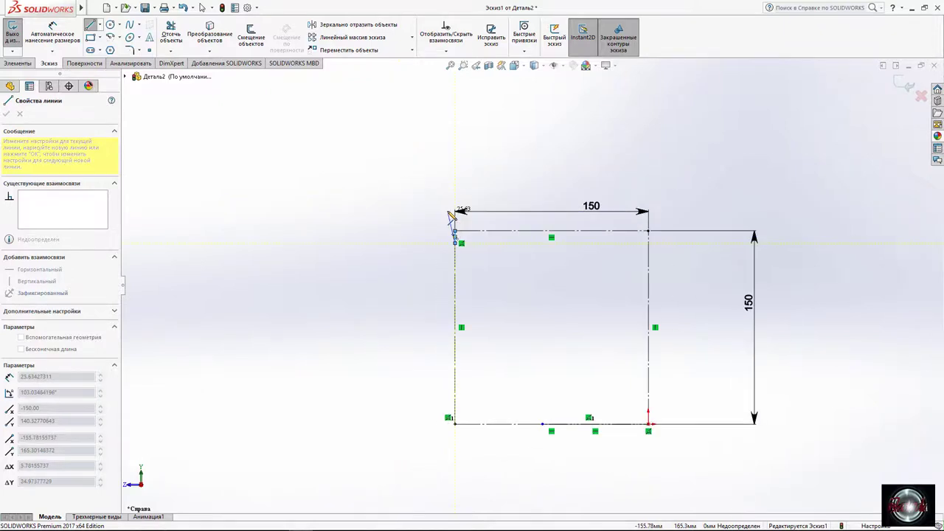
{"action": "scroll", "coordinate": [510, 312], "scroll_direction": "up", "scroll_amount": 3}
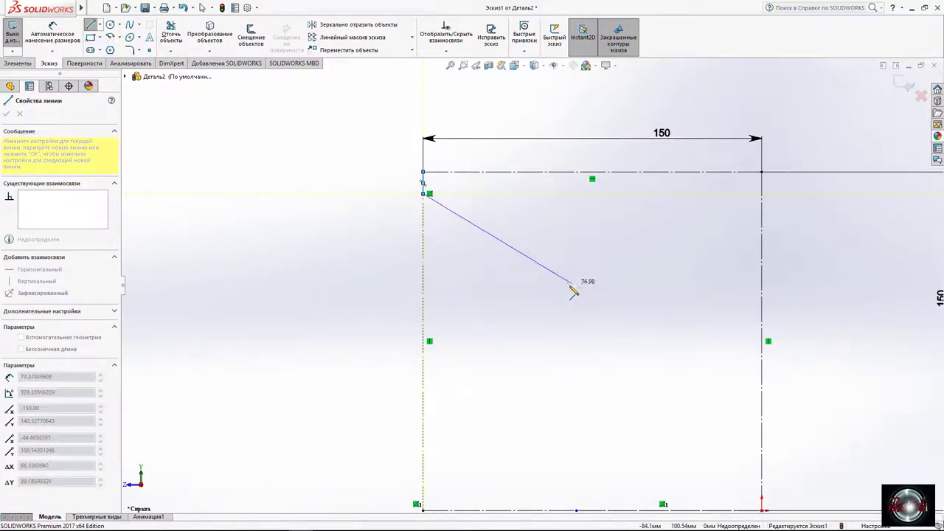
Finish the quarter-circle arc, then draw centerlines up from the bottom edge and across to the right edge.
{"action": "left_click", "coordinate": [576, 323]}
{"action": "left_click", "coordinate": [90, 27]}
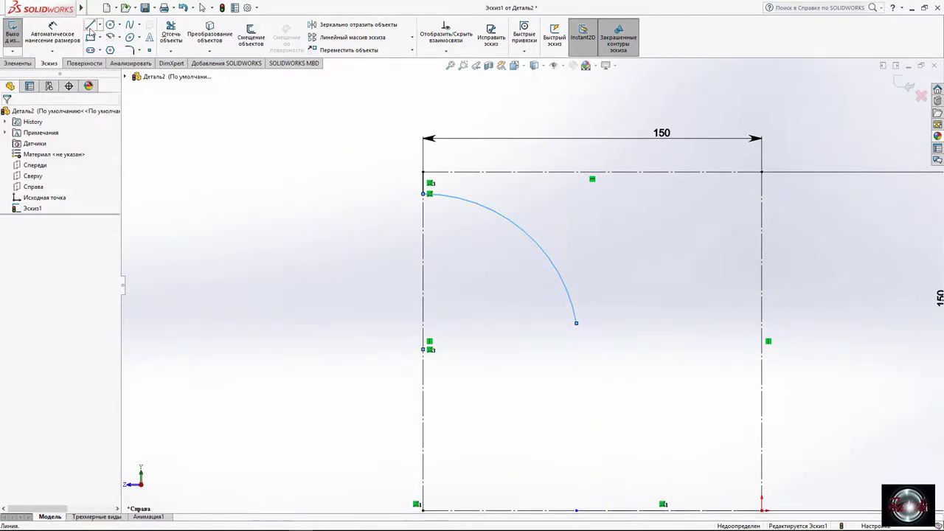
{"action": "left_click", "coordinate": [99, 24]}
{"action": "left_click", "coordinate": [118, 47]}
{"action": "scroll", "coordinate": [589, 373], "scroll_direction": "up", "scroll_amount": 2}
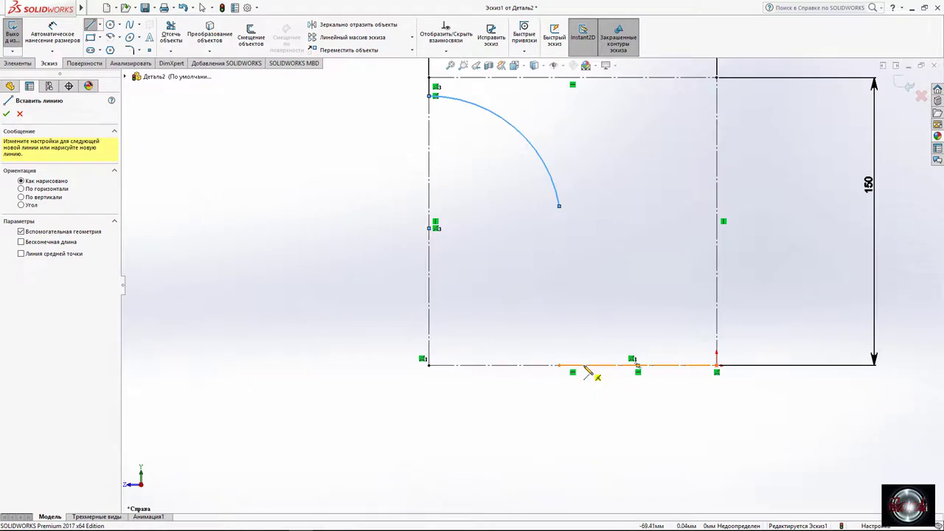
{"action": "left_click", "coordinate": [582, 364]}
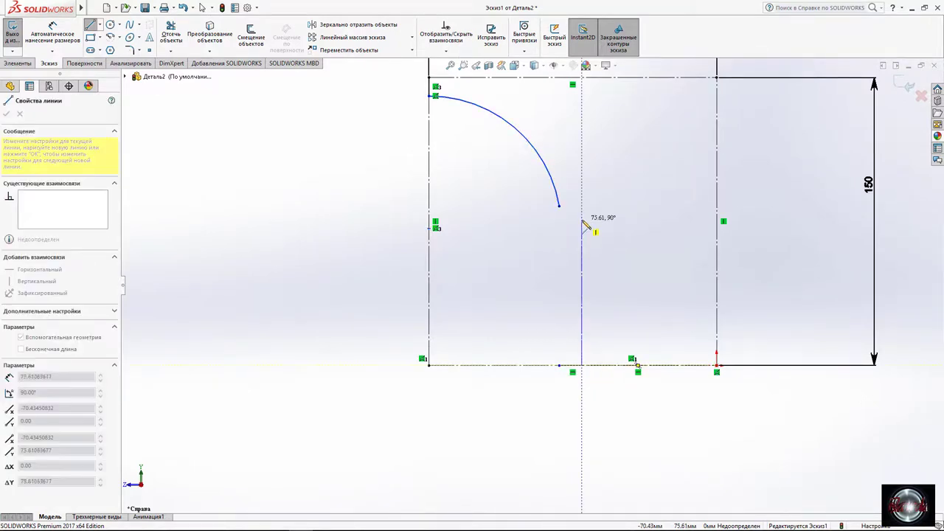
{"action": "left_click", "coordinate": [582, 207]}
{"action": "left_click", "coordinate": [717, 207]}
{"action": "left_click", "coordinate": [171, 37]}
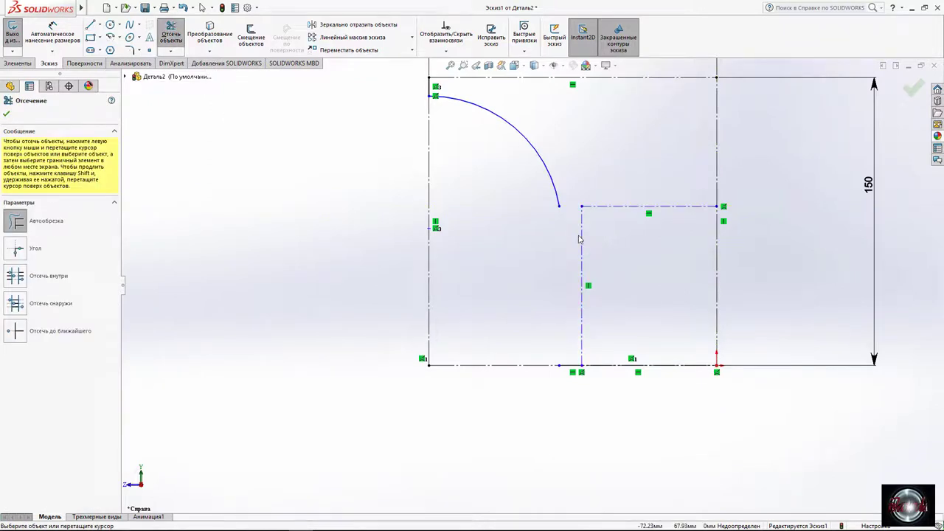
Dimension the inner construction box's vertical line to 60 and its width to 80.
{"action": "key", "text": "d"}
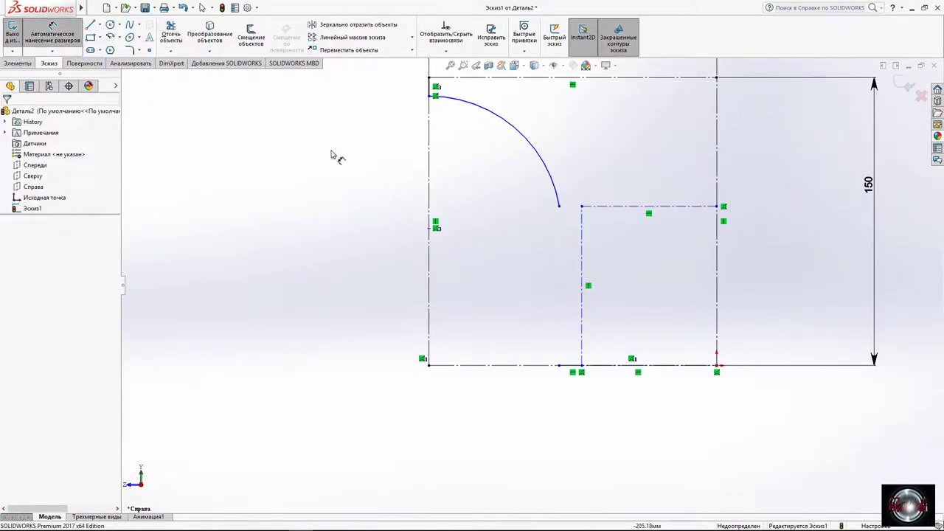
{"action": "left_click", "coordinate": [581, 275]}
{"action": "left_click", "coordinate": [541, 289]}
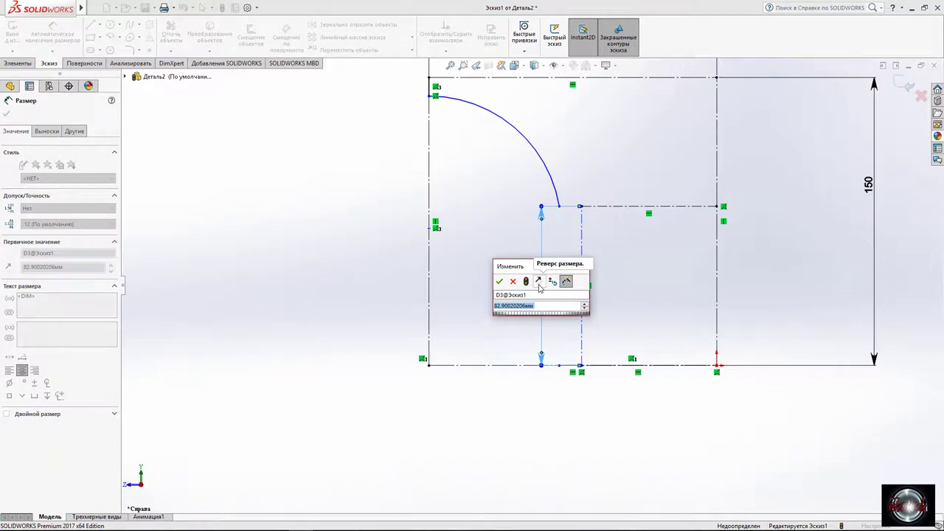
{"action": "type", "text": "60"}
{"action": "left_click", "coordinate": [499, 281]}
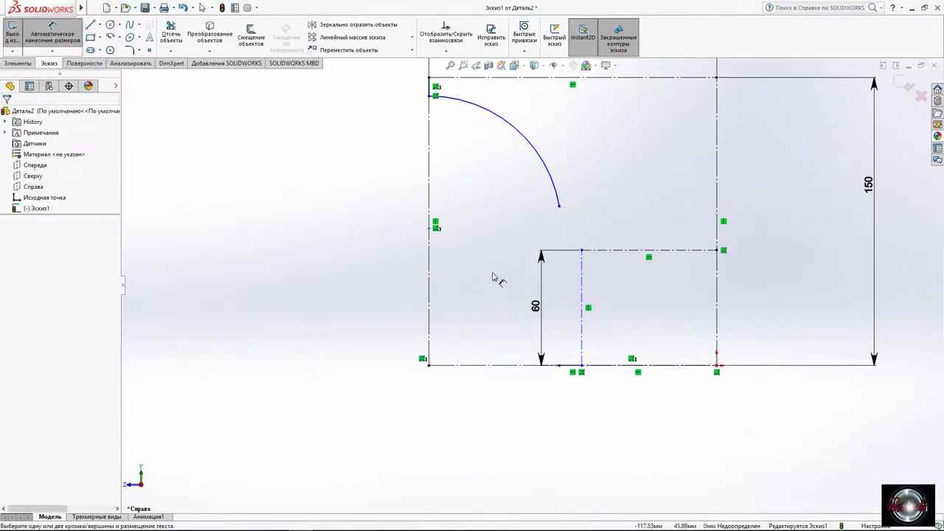
{"action": "key", "text": "f"}
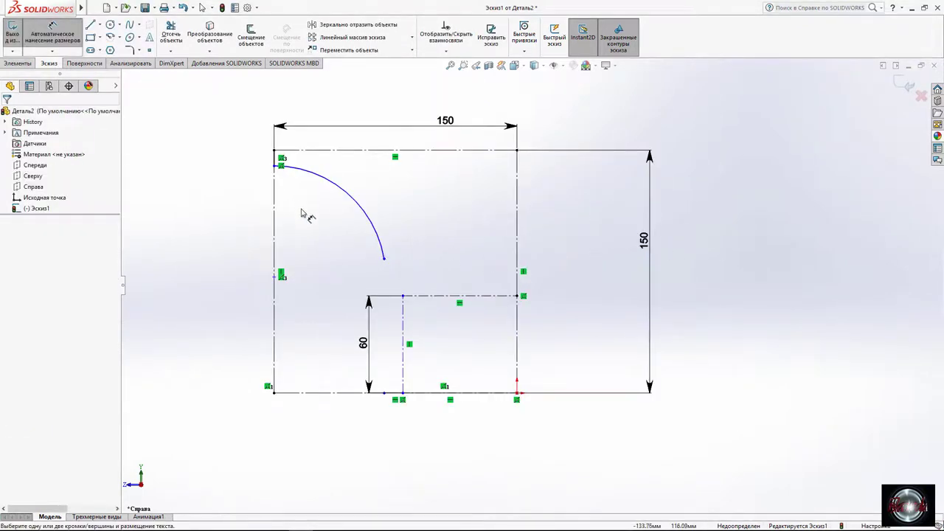
{"action": "left_click", "coordinate": [448, 295]}
{"action": "left_click", "coordinate": [442, 279]}
{"action": "key", "text": "Return"}
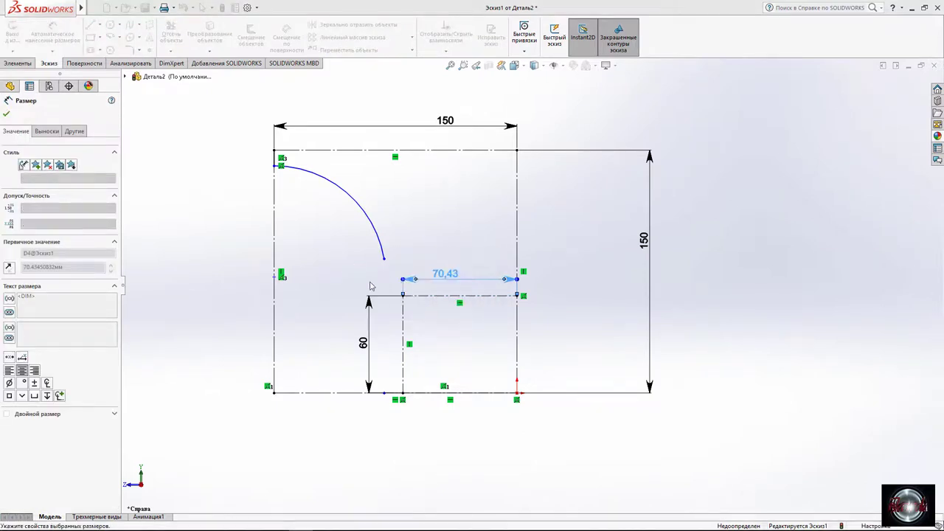
{"action": "key", "text": "Escape"}
{"action": "scroll", "coordinate": [376, 277], "scroll_direction": "down", "scroll_amount": 3}
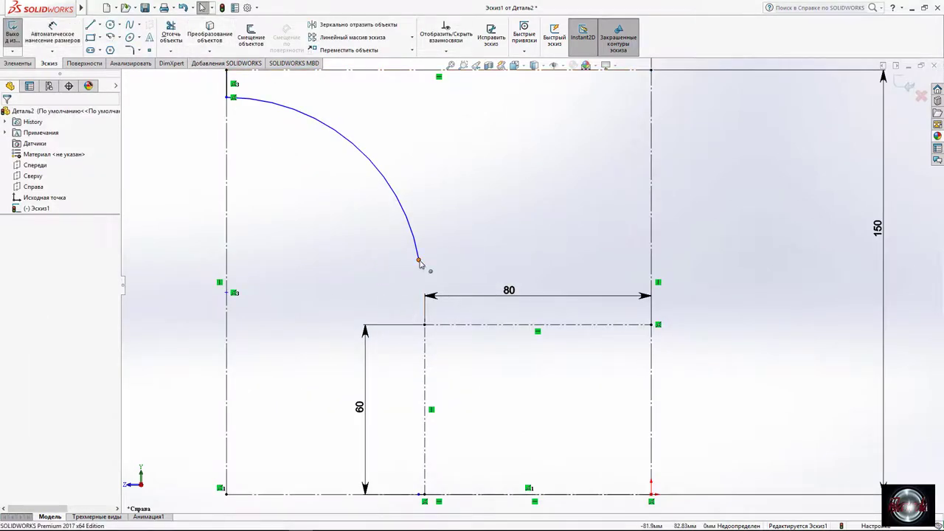
Snap the arc's lower end onto the inner box corner and place its centre on the left edge.
{"action": "left_click_drag", "start_coordinate": [419, 262], "coordinate": [425, 325]}
{"action": "left_click", "coordinate": [406, 204]}
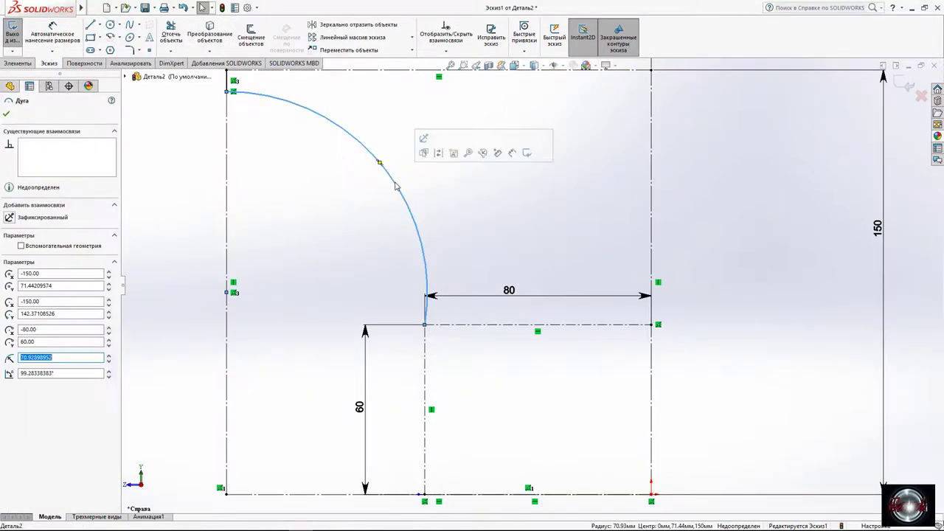
{"action": "right_click", "coordinate": [233, 295]}
{"action": "left_click_drag", "start_coordinate": [232, 295], "coordinate": [219, 302]}
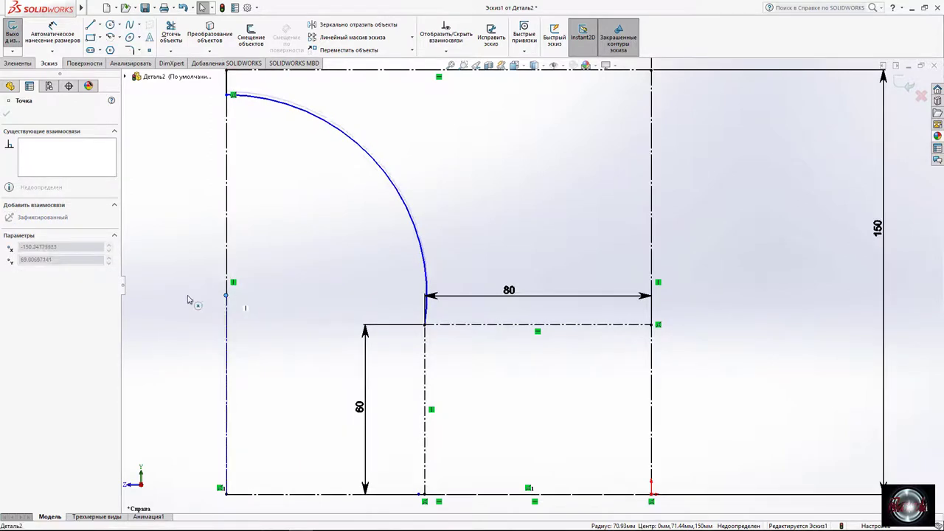
{"action": "right_click", "coordinate": [228, 297]}
{"action": "left_click", "coordinate": [263, 409]}
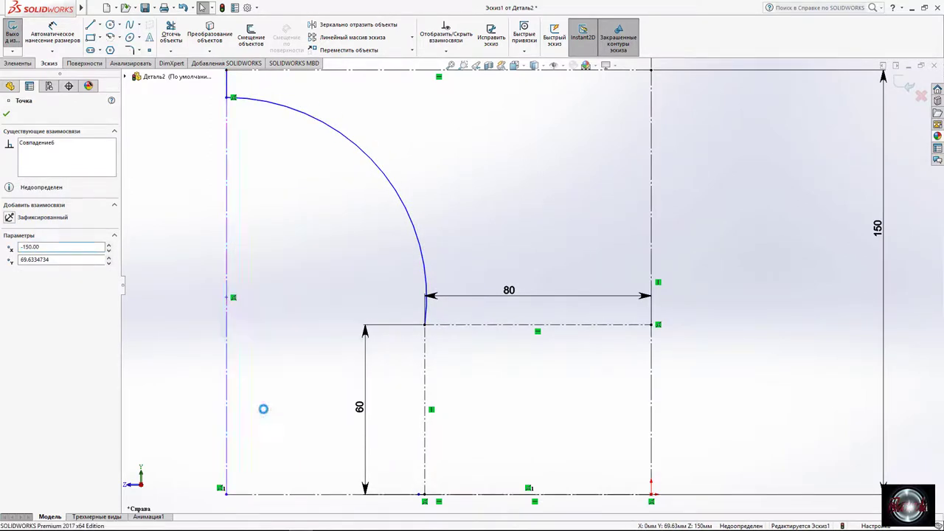
{"action": "right_click", "coordinate": [233, 299]}
{"action": "left_click", "coordinate": [236, 327]}
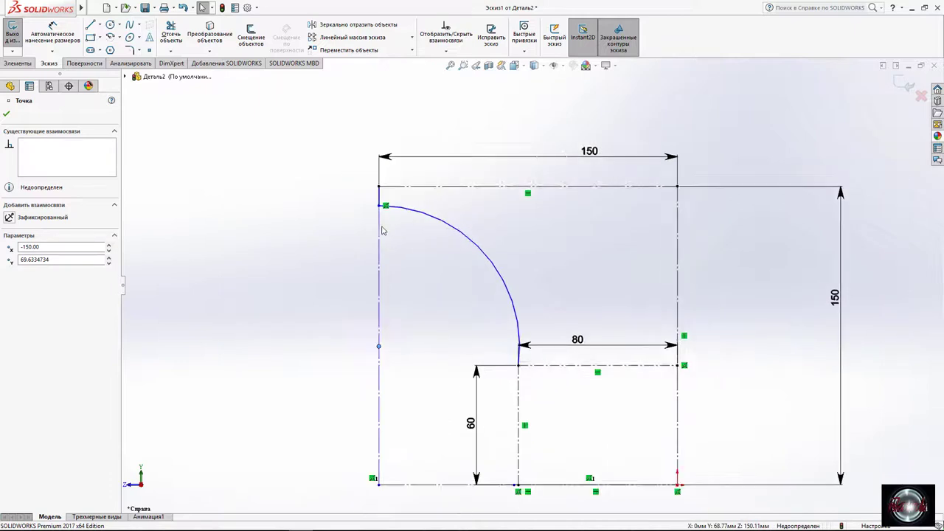
Reshape the arc, undo the slanted left edge and make it vertical again.
{"action": "left_click", "coordinate": [483, 263]}
{"action": "left_click_drag", "start_coordinate": [483, 262], "coordinate": [464, 252]}
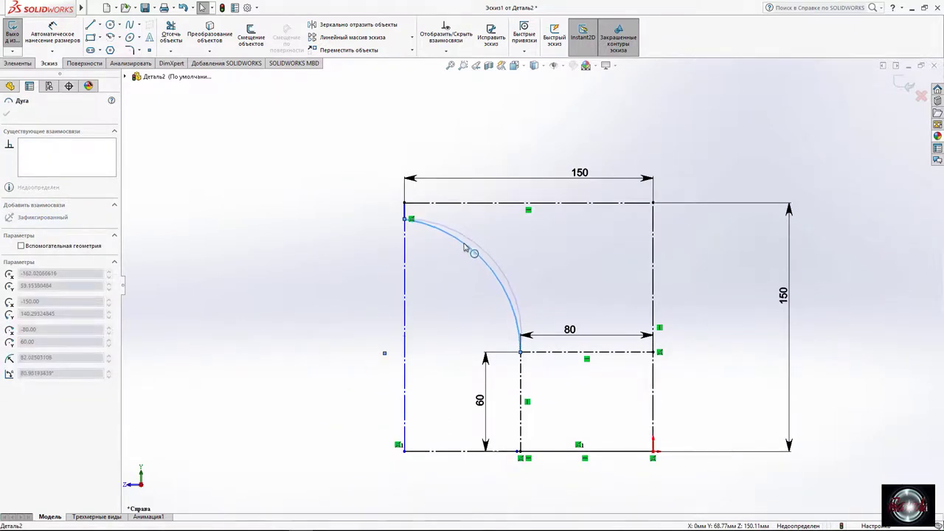
{"action": "left_click_drag", "start_coordinate": [386, 351], "coordinate": [389, 342]}
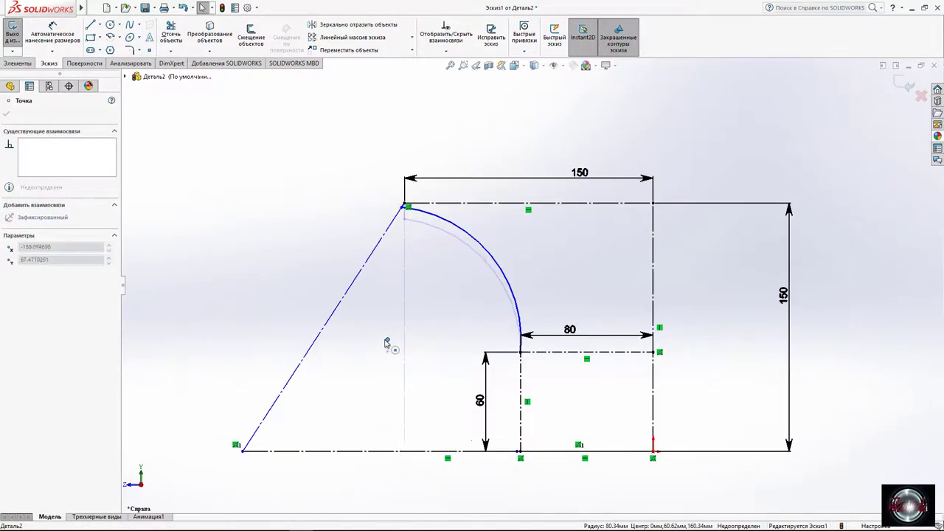
{"action": "key", "text": "ctrl+z"}
{"action": "right_click", "coordinate": [404, 254]}
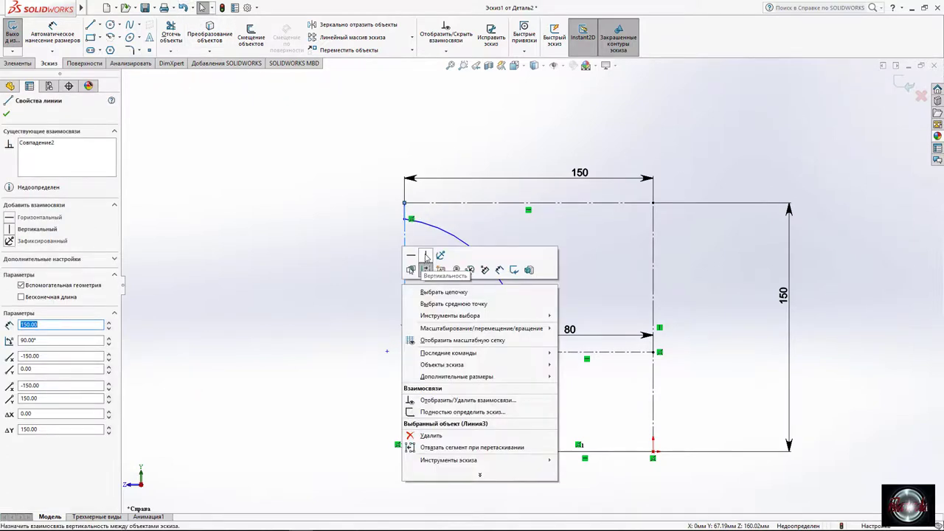
{"action": "left_click", "coordinate": [394, 351]}
{"action": "left_click", "coordinate": [496, 281]}
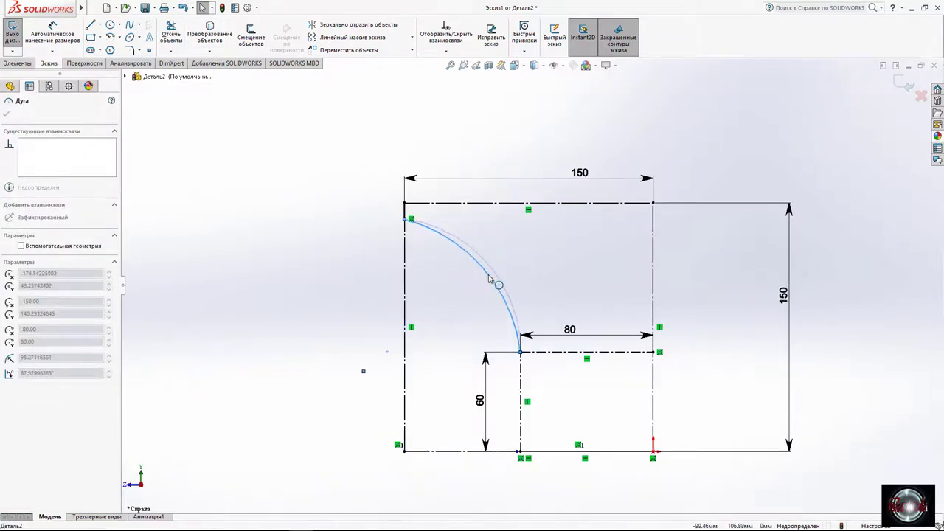
{"action": "scroll", "coordinate": [490, 266], "scroll_direction": "down", "scroll_amount": 2}
Draw a stepped chain of horizontal and vertical lines starting from the inner box's left edge.
{"action": "left_click", "coordinate": [90, 25]}
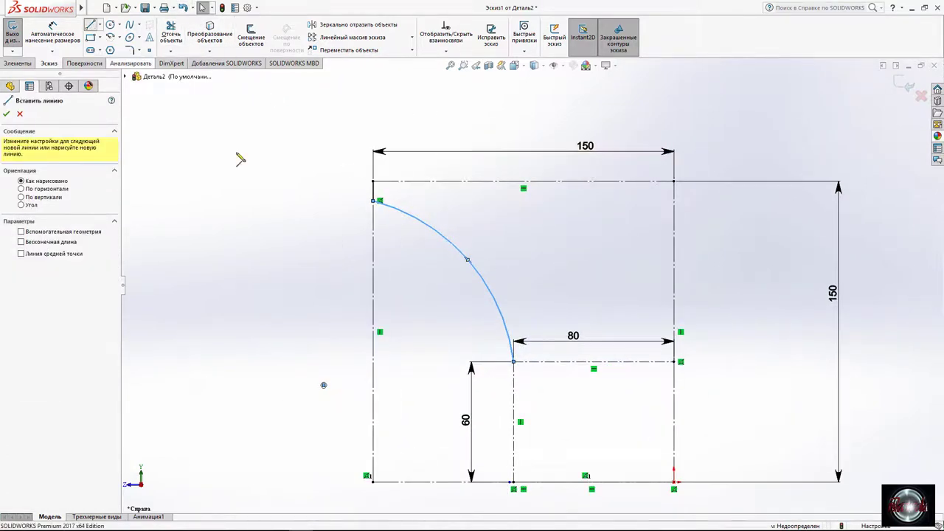
{"action": "left_click", "coordinate": [514, 362]}
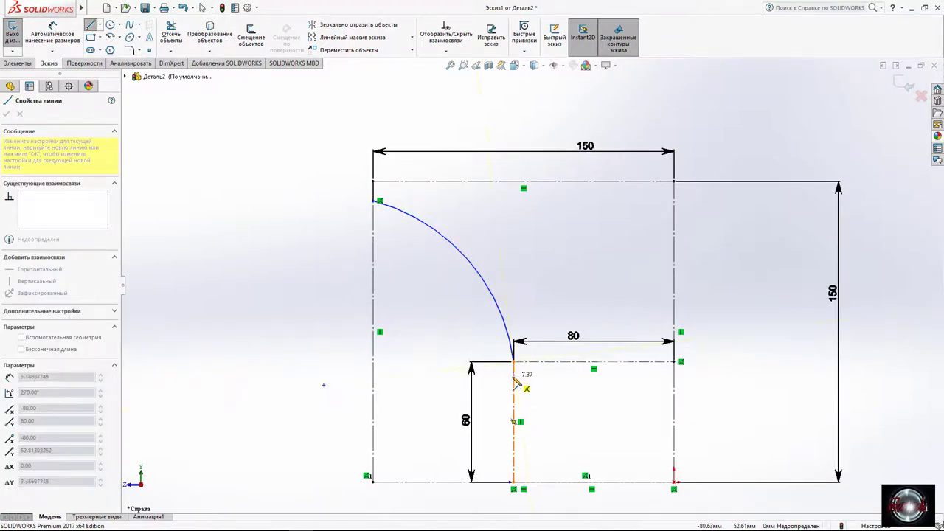
{"action": "scroll", "coordinate": [516, 390], "scroll_direction": "down", "scroll_amount": 4}
{"action": "scroll", "coordinate": [561, 328], "scroll_direction": "up", "scroll_amount": 2}
{"action": "scroll", "coordinate": [590, 318], "scroll_direction": "up", "scroll_amount": 2}
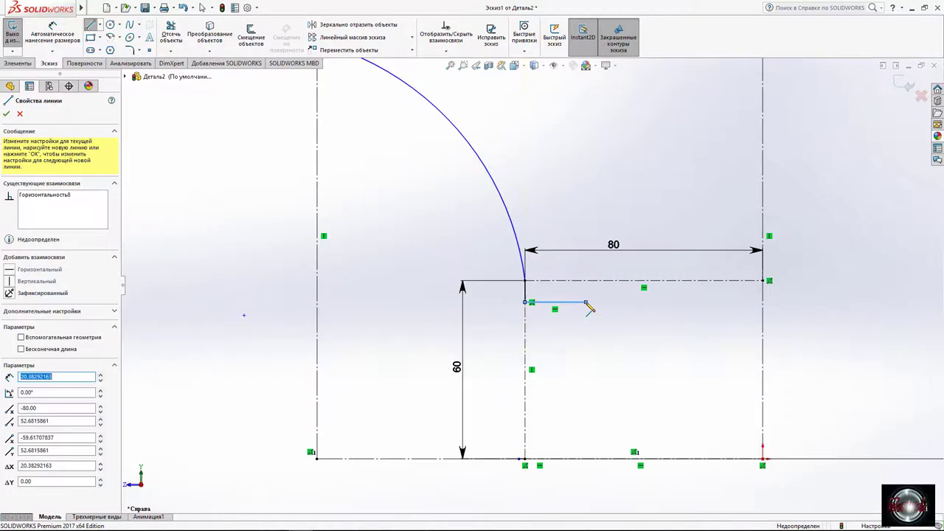
{"action": "left_click", "coordinate": [587, 308]}
{"action": "left_click", "coordinate": [586, 351]}
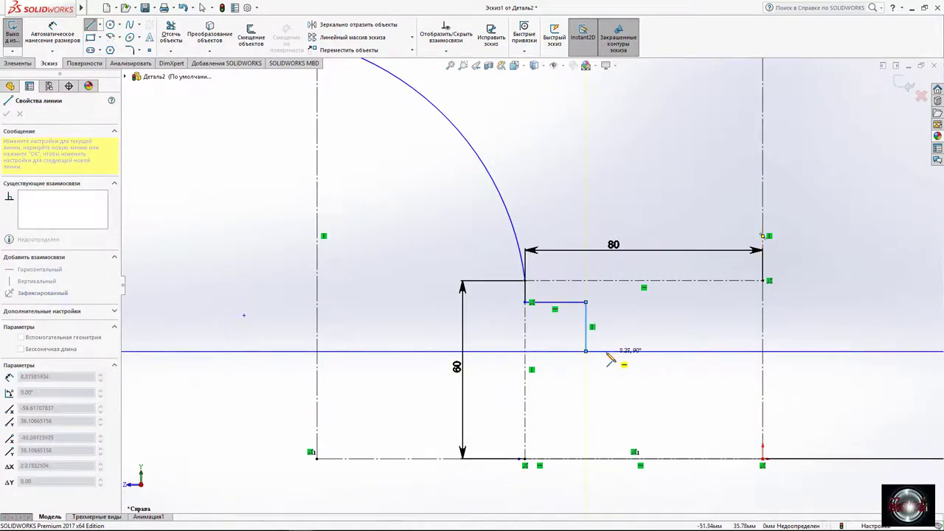
{"action": "left_click", "coordinate": [590, 351]}
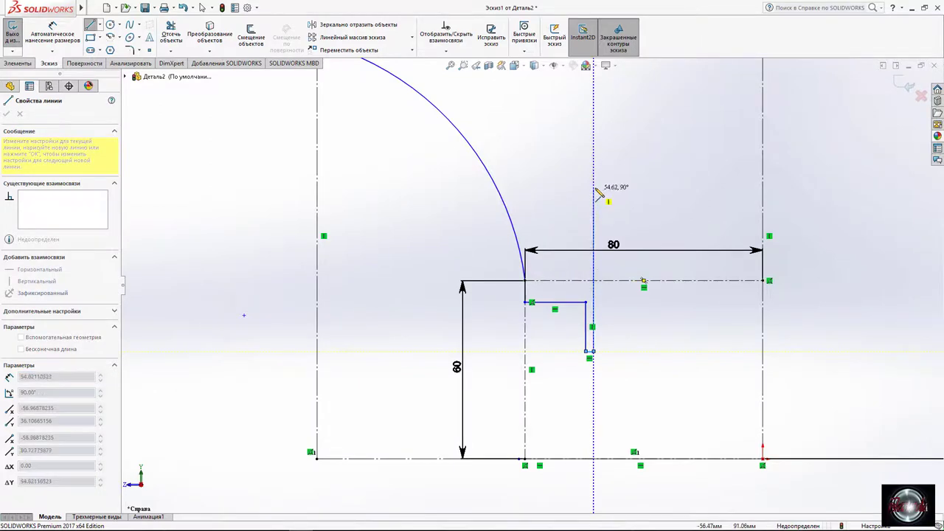
{"action": "right_click", "coordinate": [519, 142]}
{"action": "middle_click_drag", "start_coordinate": [329, 156], "coordinate": [296, 137], "text": "ctrl"}
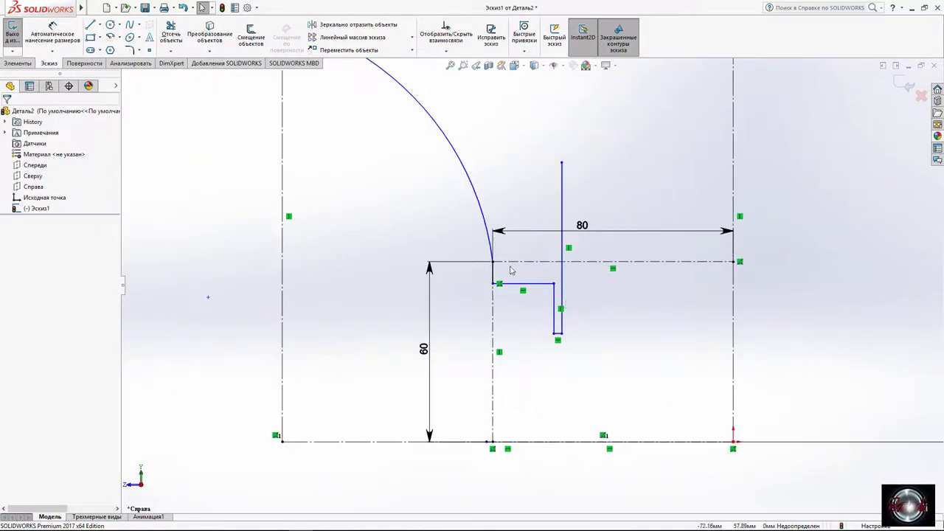
Dimension the tall vertical step line 40 from the inner box's right edge.
{"action": "left_click", "coordinate": [733, 342]}
{"action": "left_click", "coordinate": [560, 328]}
{"action": "left_click", "coordinate": [640, 385]}
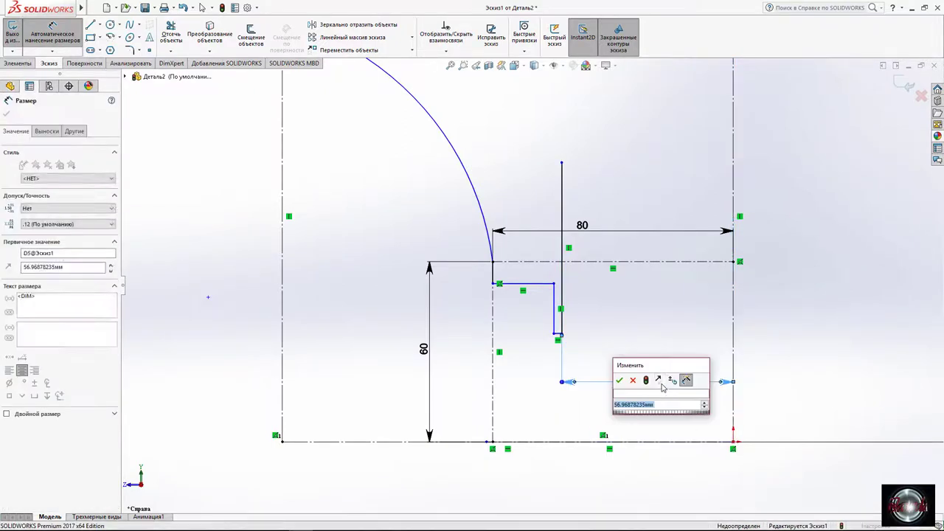
{"action": "type", "text": "40"}
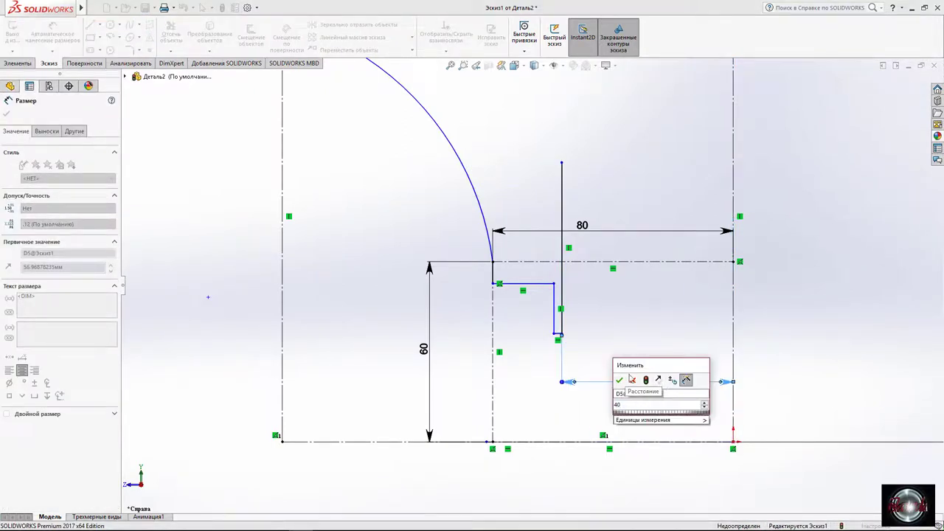
{"action": "left_click", "coordinate": [620, 381]}
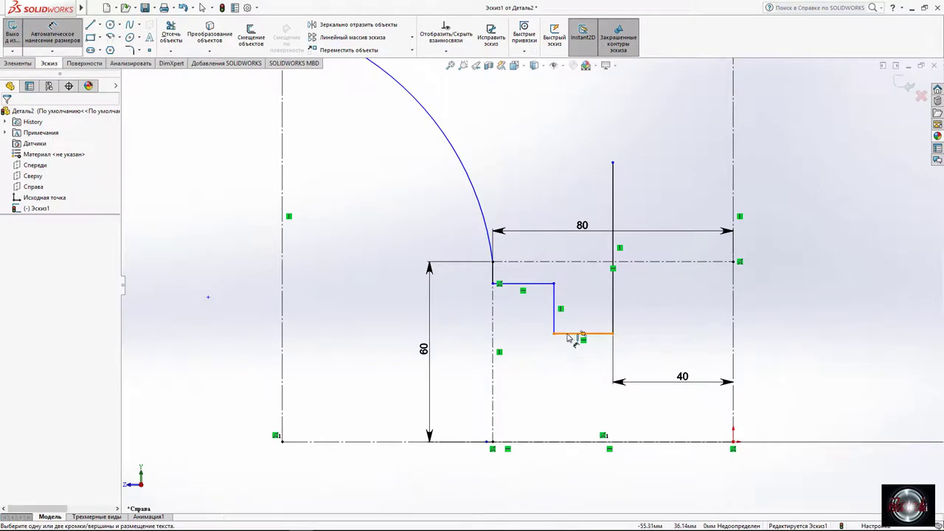
Dimension the short horizontal step to 2 and select the 80 dimension for editing.
{"action": "left_click", "coordinate": [568, 334]}
{"action": "left_click", "coordinate": [570, 369]}
{"action": "type", "text": "2"}
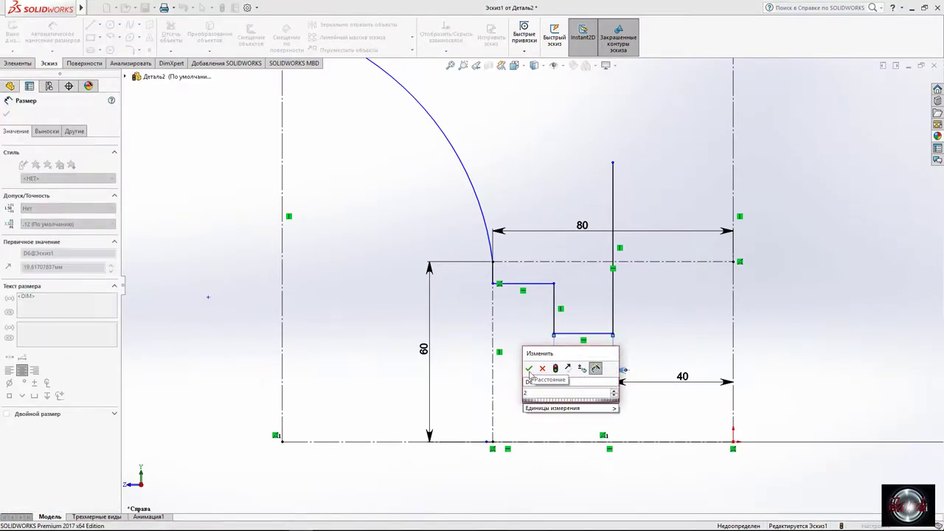
{"action": "key", "text": "Return"}
{"action": "scroll", "coordinate": [537, 315], "scroll_direction": "up", "scroll_amount": 2}
{"action": "scroll", "coordinate": [536, 319], "scroll_direction": "up", "scroll_amount": 2}
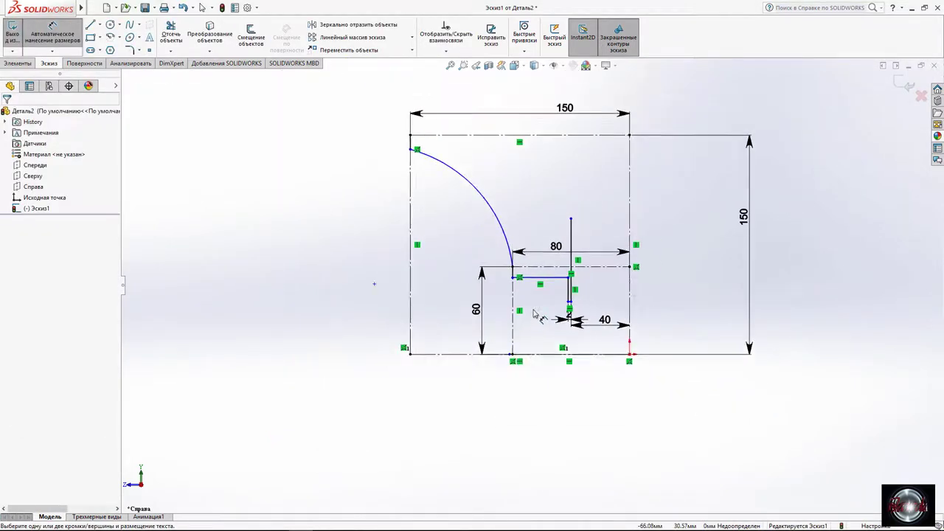
{"action": "scroll", "coordinate": [543, 320], "scroll_direction": "up", "scroll_amount": 1}
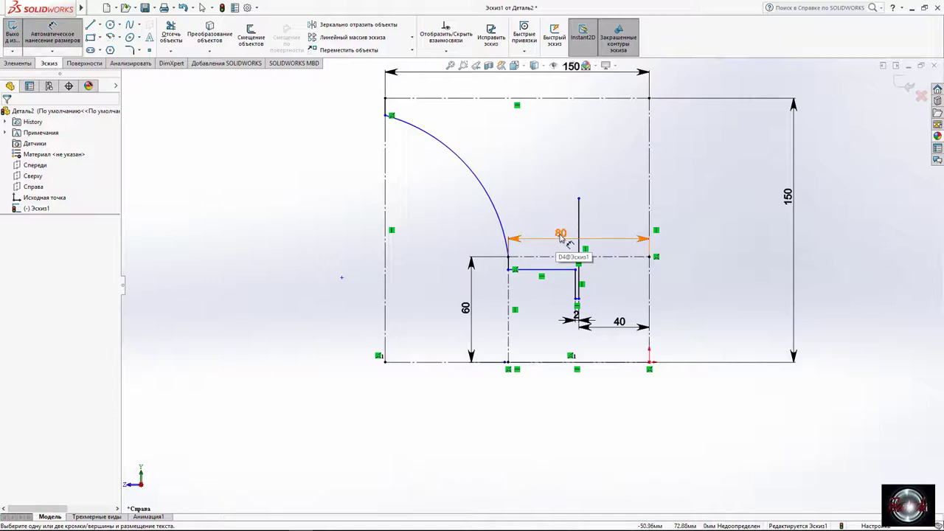
{"action": "left_click", "coordinate": [561, 236]}
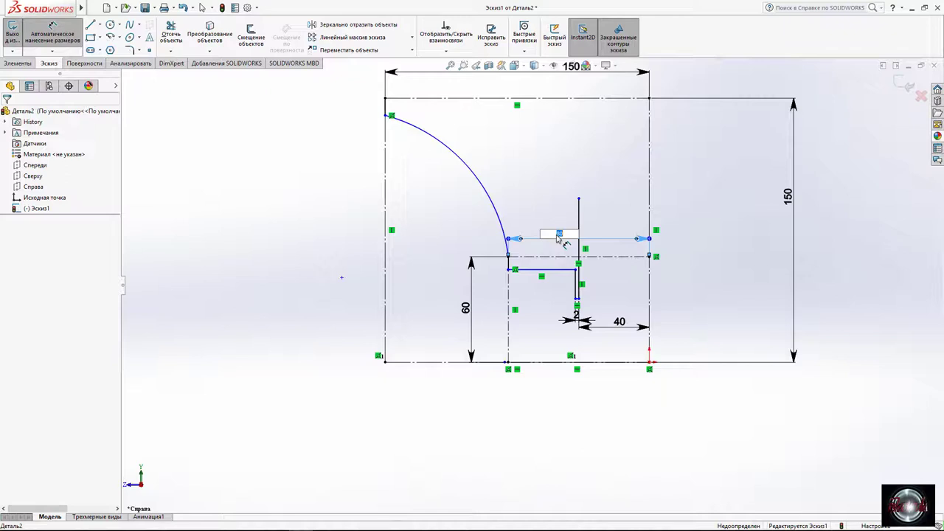
Confirm the existing 80 width and 40 dimensions.
{"action": "left_click", "coordinate": [617, 322]}
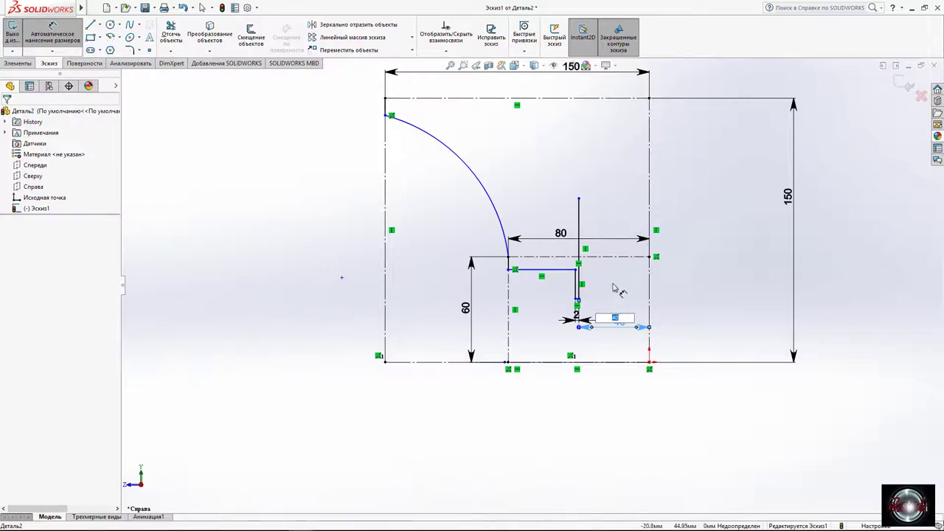
{"action": "key", "text": "Return"}
{"action": "scroll", "coordinate": [612, 288], "scroll_direction": "down", "scroll_amount": 2}
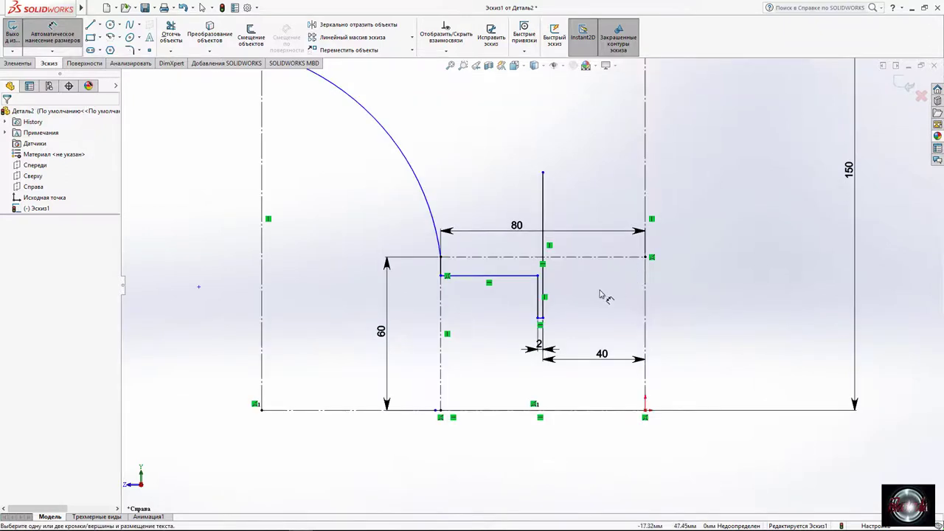
{"action": "scroll", "coordinate": [582, 273], "scroll_direction": "up", "scroll_amount": 2}
{"action": "scroll", "coordinate": [557, 236], "scroll_direction": "up", "scroll_amount": 1}
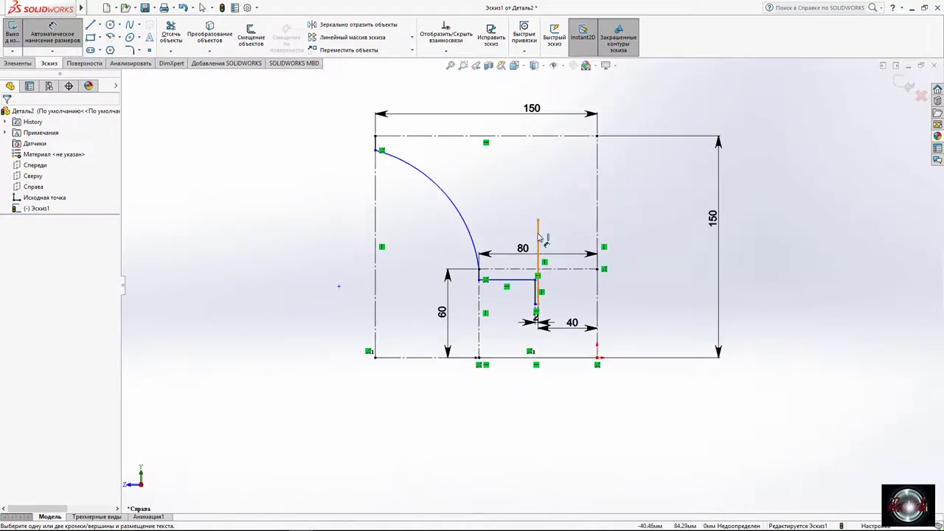
{"action": "key", "text": "Escape"}
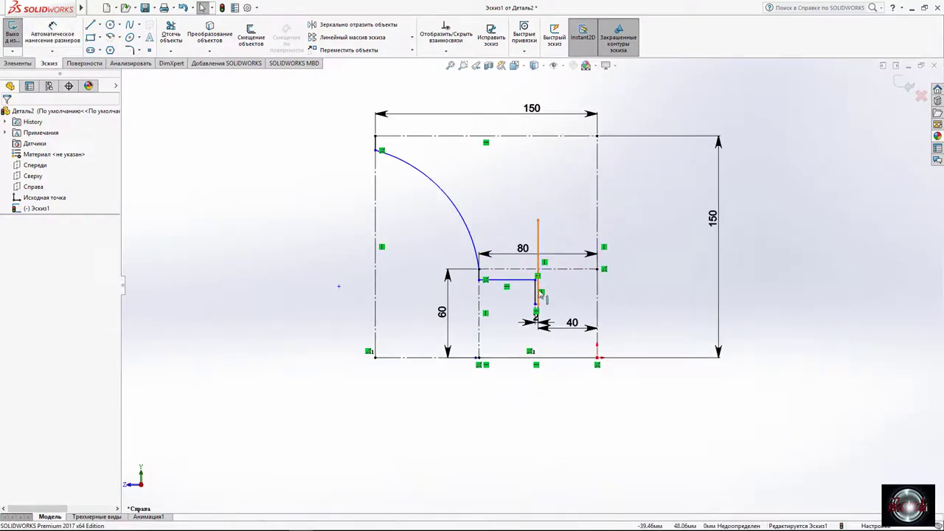
Dimension the upright line's top end 60 mm above the base line.
{"action": "left_click", "coordinate": [573, 360]}
{"action": "left_click", "coordinate": [63, 39]}
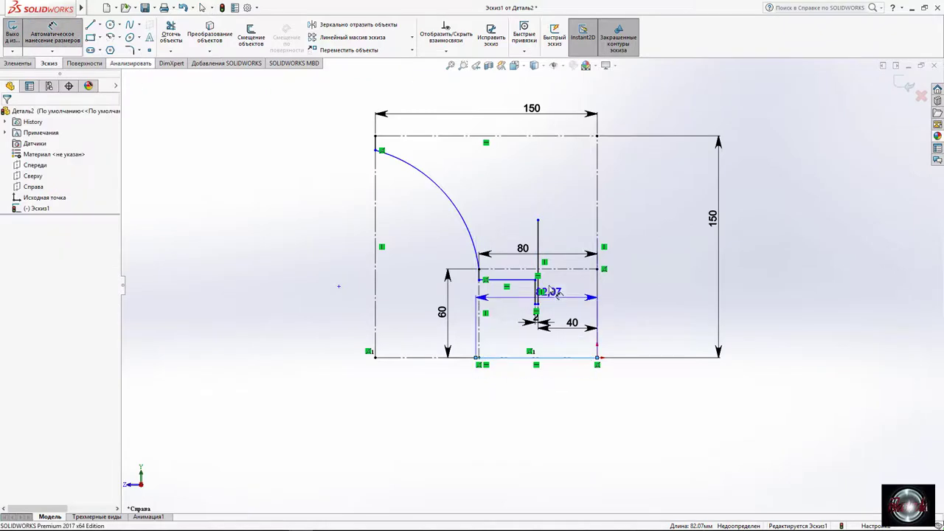
{"action": "left_click", "coordinate": [539, 220]}
{"action": "left_click", "coordinate": [662, 238]}
{"action": "type", "text": "60"}
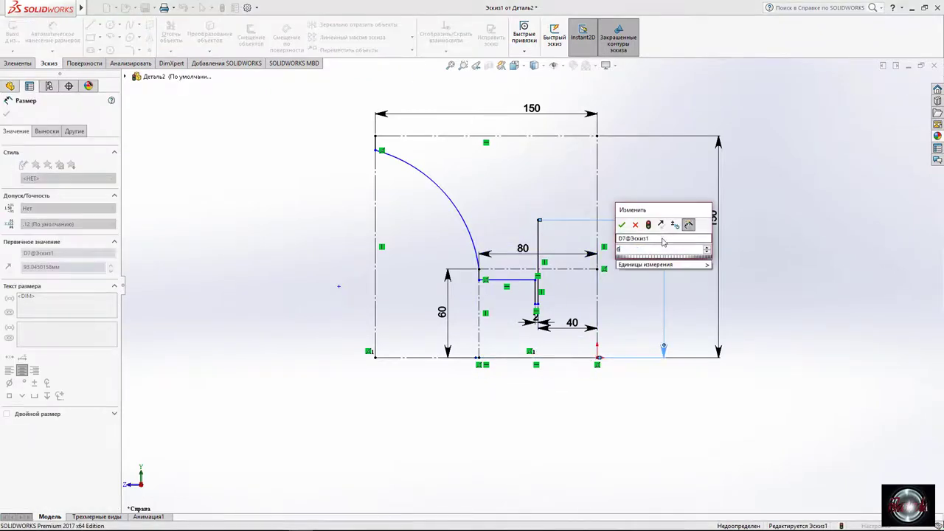
{"action": "key", "text": "Return"}
{"action": "scroll", "coordinate": [601, 266], "scroll_direction": "down", "scroll_amount": 5}
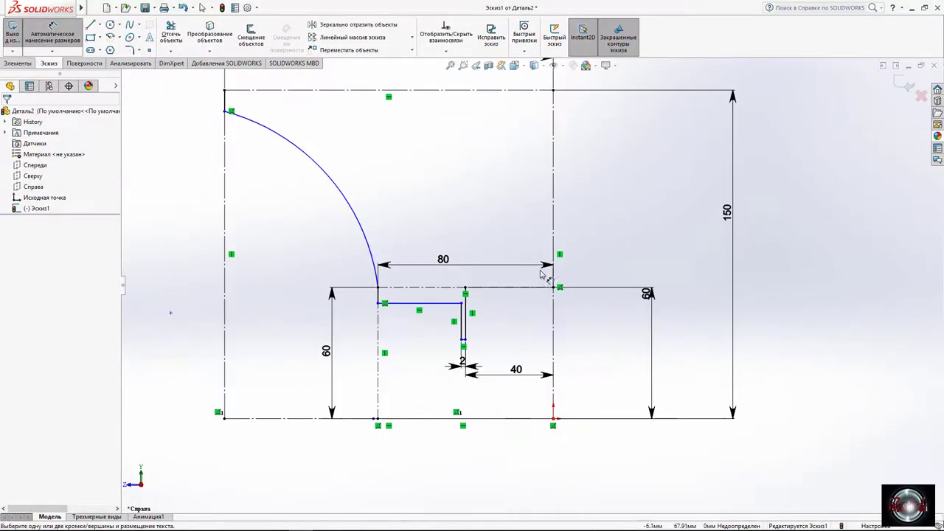
Draw a horizontal line from the upright line's top to the right centreline.
{"action": "left_click", "coordinate": [91, 24]}
{"action": "left_click", "coordinate": [465, 289]}
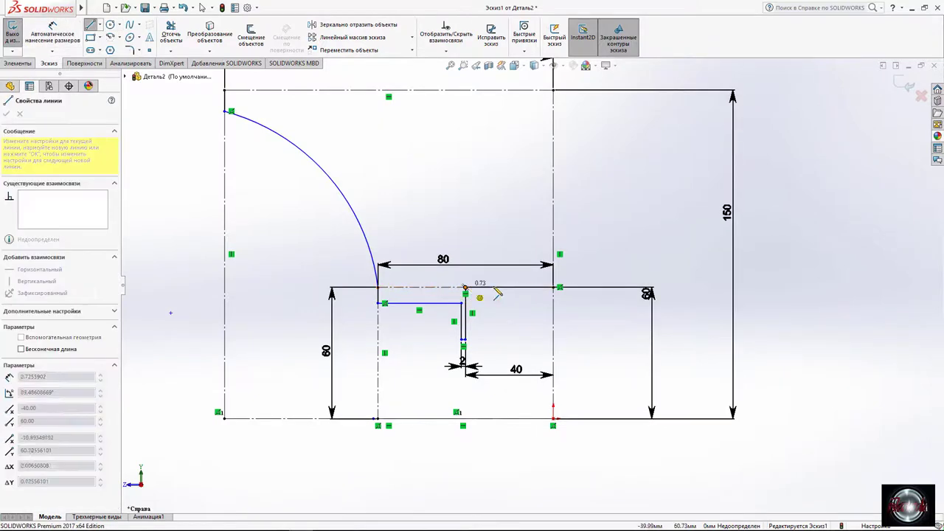
{"action": "left_click", "coordinate": [547, 287]}
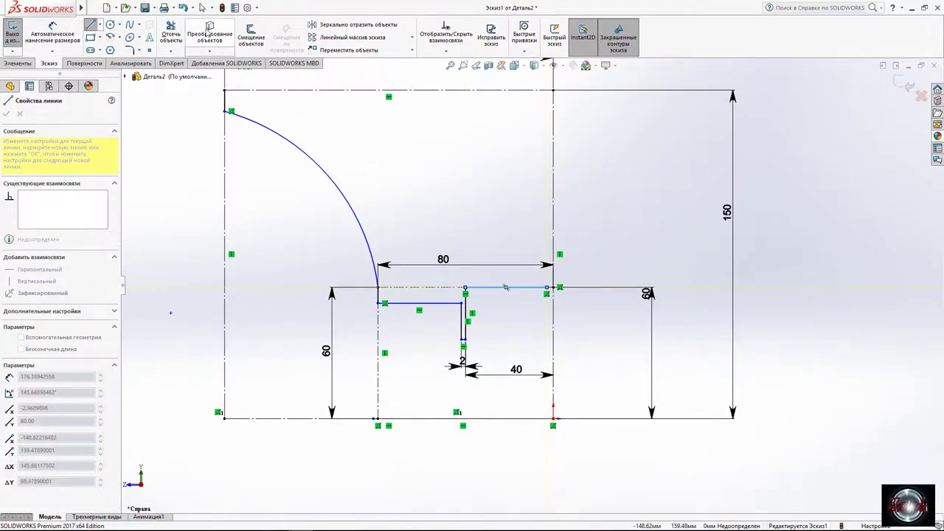
{"action": "left_click", "coordinate": [129, 24]}
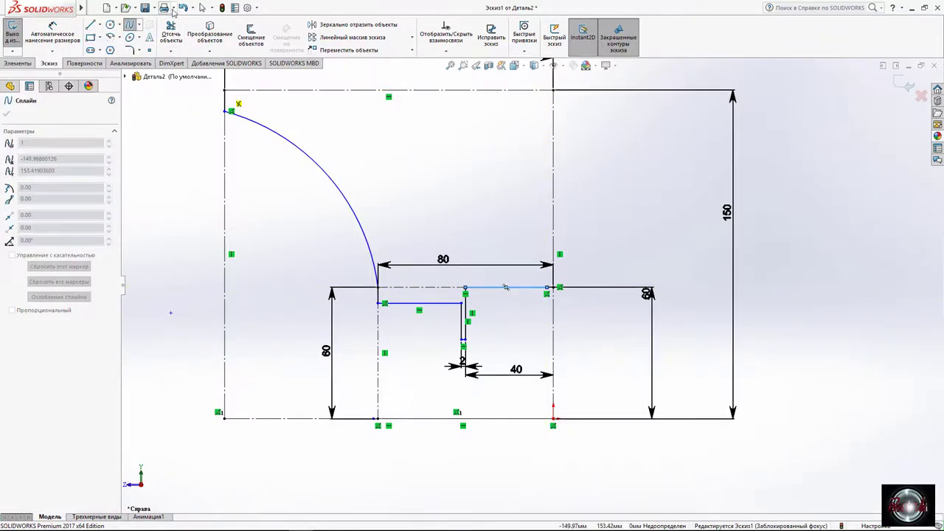
Add a short vertical line to the arc's top, then a spline from there to the right corner.
{"action": "left_click", "coordinate": [90, 25]}
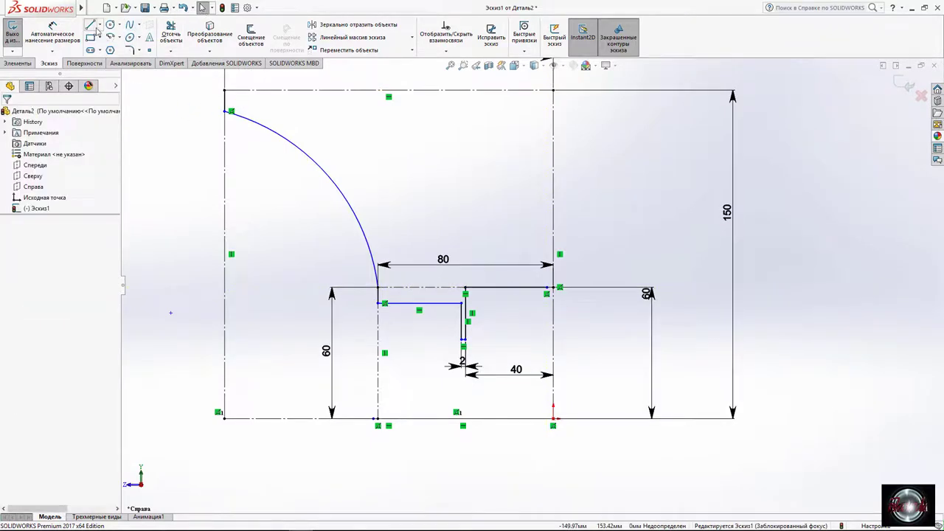
{"action": "left_click", "coordinate": [234, 109]}
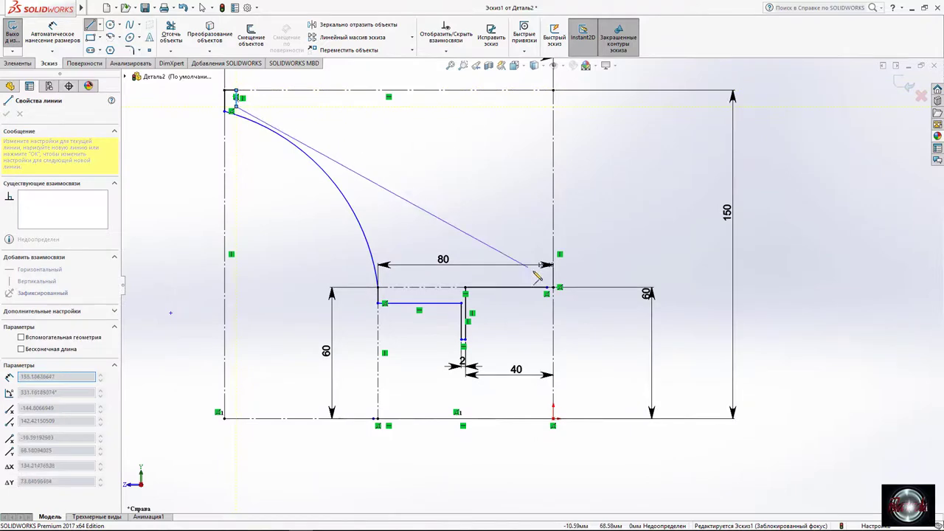
{"action": "left_click", "coordinate": [130, 25]}
{"action": "left_click", "coordinate": [232, 110]}
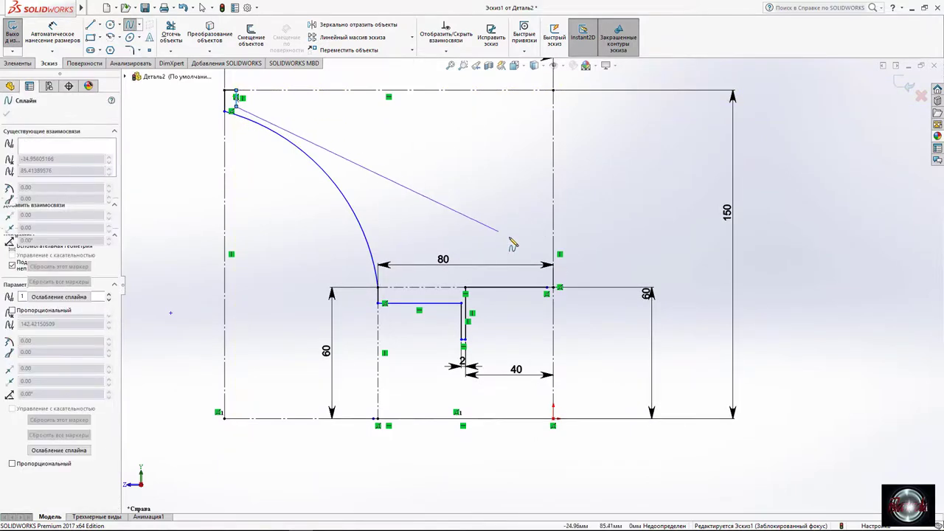
{"action": "left_click", "coordinate": [558, 293]}
{"action": "scroll", "coordinate": [553, 289], "scroll_direction": "down", "scroll_amount": 2}
{"action": "key", "text": "Escape"}
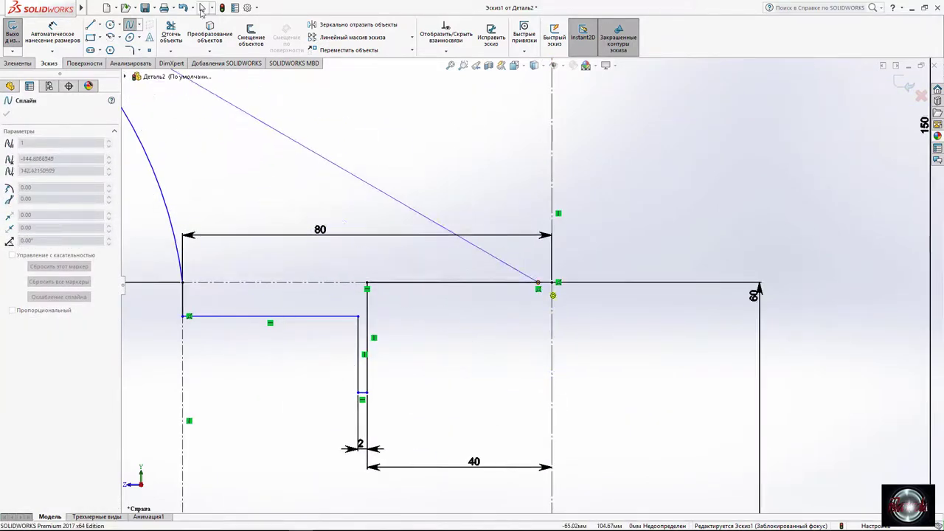
Reshape the spline by dragging its two tangent handles.
{"action": "scroll", "coordinate": [405, 259], "scroll_direction": "up", "scroll_amount": 1}
{"action": "scroll", "coordinate": [405, 258], "scroll_direction": "up", "scroll_amount": 1}
{"action": "left_click", "coordinate": [407, 213]}
{"action": "mouse_move", "coordinate": [345, 179]}
{"action": "left_mouse_down"}
{"action": "mouse_move", "coordinate": [362, 151]}
{"action": "mouse_move", "coordinate": [313, 126]}
{"action": "left_mouse_up"}
{"action": "left_click_drag", "start_coordinate": [471, 226], "coordinate": [447, 238]}
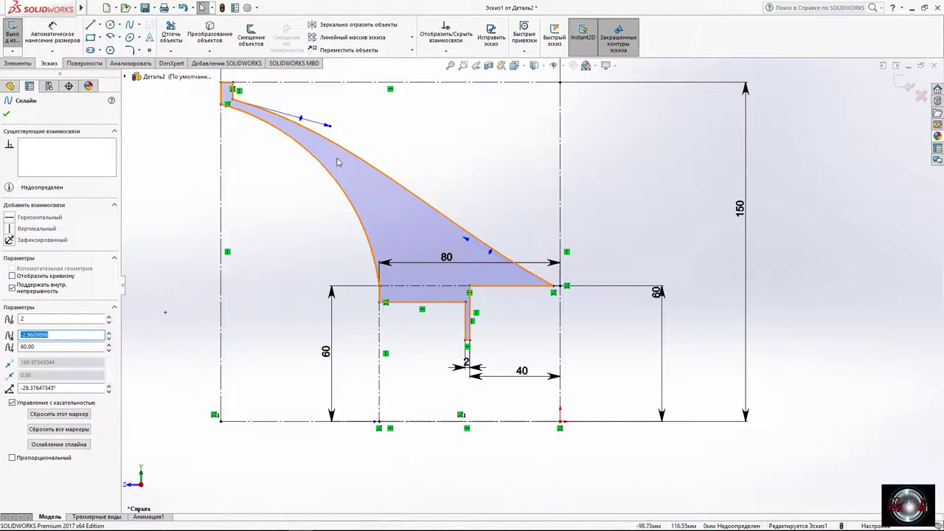
Dimension the short top line at 2 mm length.
{"action": "left_click", "coordinate": [51, 35]}
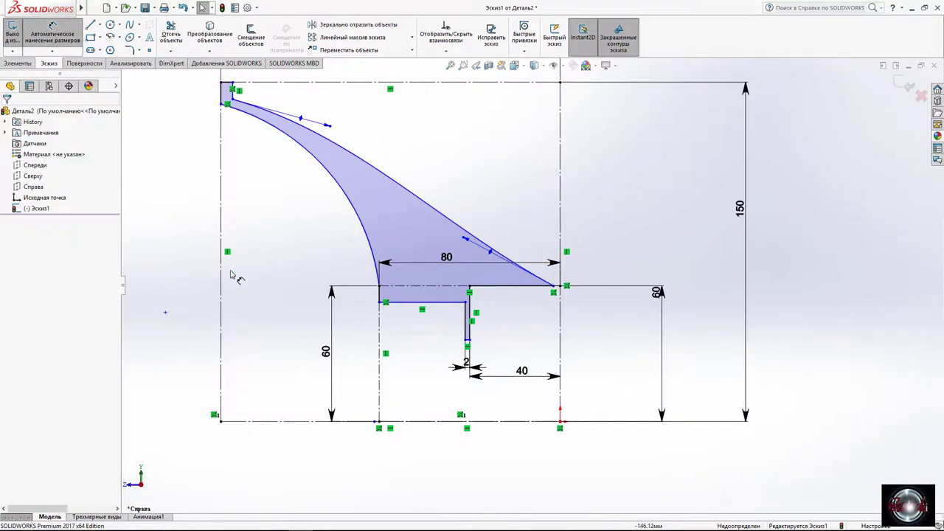
{"action": "scroll", "coordinate": [224, 95], "scroll_direction": "down", "scroll_amount": 5}
{"action": "left_click", "coordinate": [457, 212]}
{"action": "left_click", "coordinate": [465, 187]}
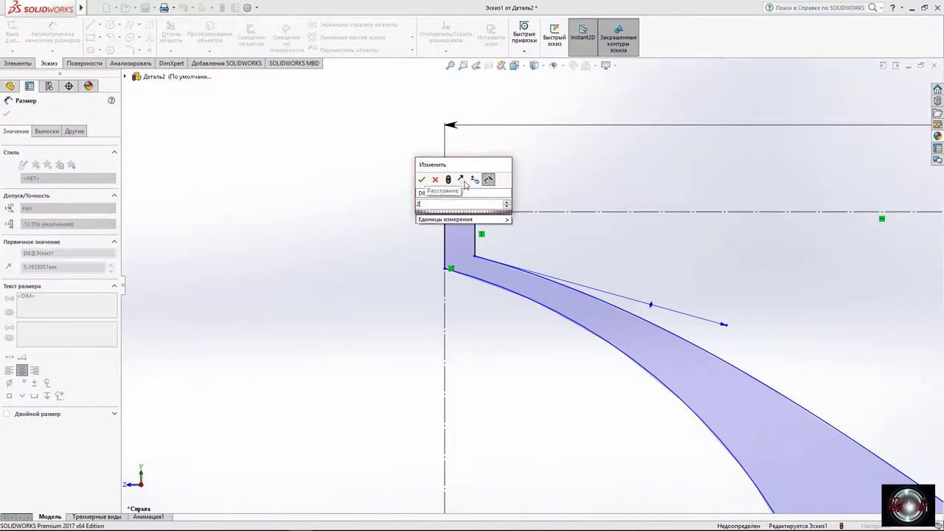
{"action": "left_click", "coordinate": [422, 179]}
{"action": "scroll", "coordinate": [361, 251], "scroll_direction": "up", "scroll_amount": 5}
{"action": "scroll", "coordinate": [562, 372], "scroll_direction": "down", "scroll_amount": 2}
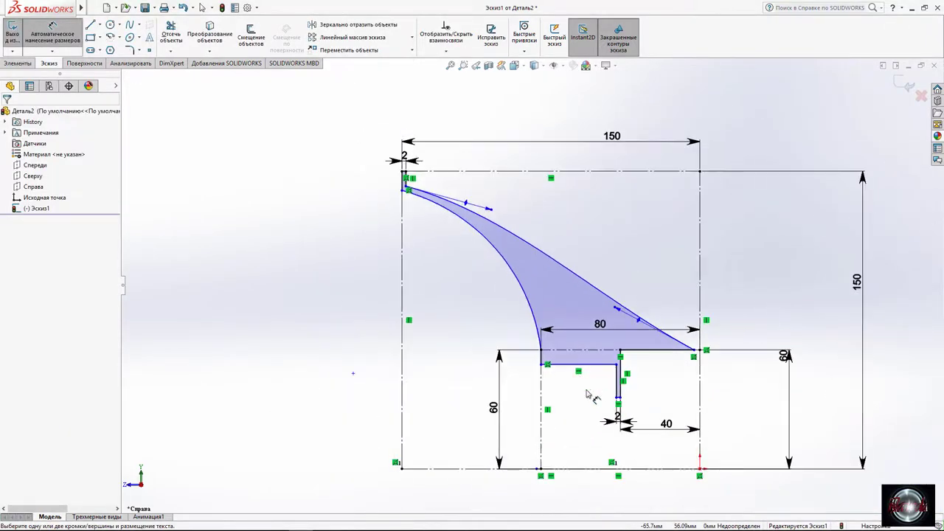
{"action": "scroll", "coordinate": [561, 372], "scroll_direction": "down", "scroll_amount": 3}
{"action": "scroll", "coordinate": [561, 372], "scroll_direction": "up", "scroll_amount": 3}
Change the 80 width to 65 and bow the arc outward toward the spline.
{"action": "left_click", "coordinate": [583, 284]}
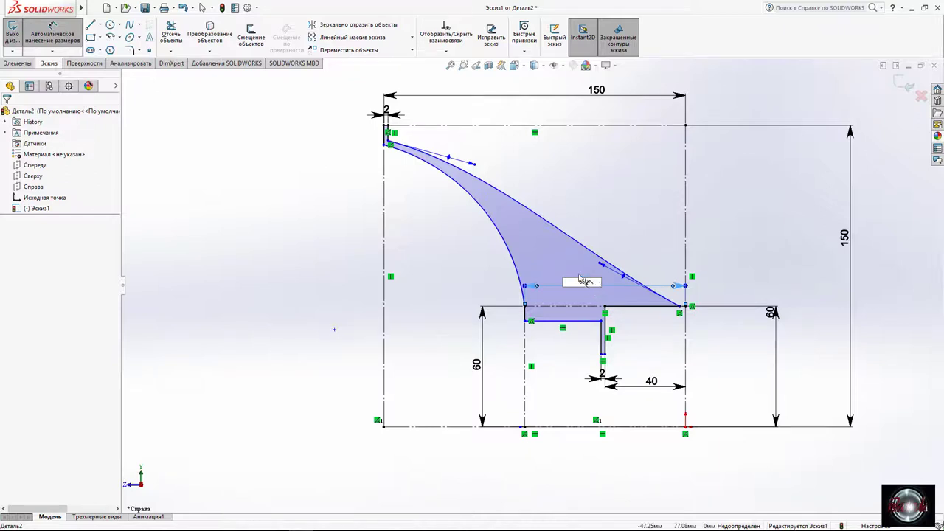
{"action": "type", "text": "65"}
{"action": "key", "text": "Return"}
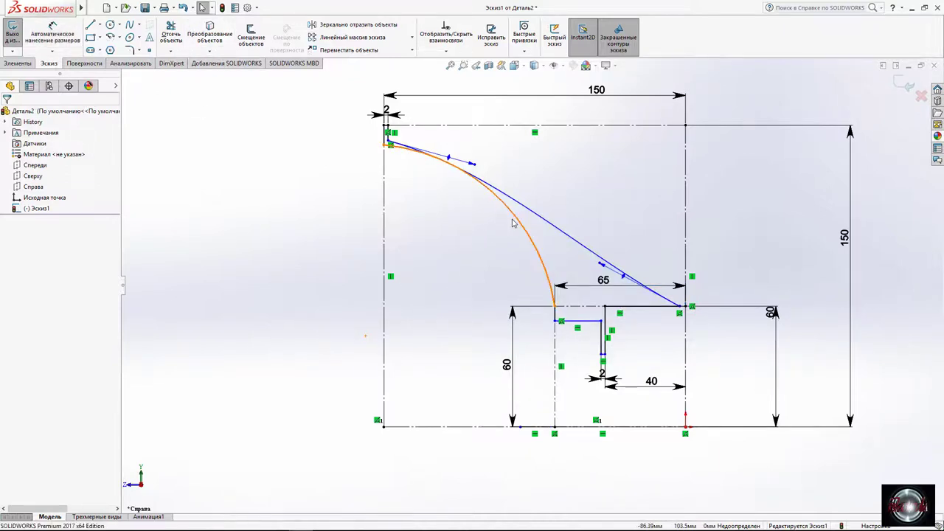
{"action": "left_click", "coordinate": [504, 228]}
{"action": "left_click_drag", "start_coordinate": [504, 228], "coordinate": [509, 219]}
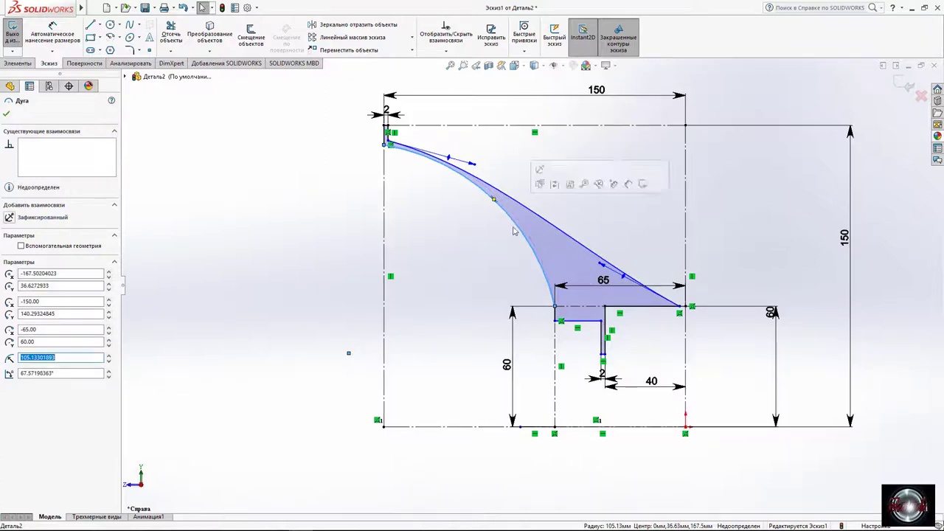
Adjust the width dimension to 50, then to 60.
{"action": "left_click", "coordinate": [597, 284]}
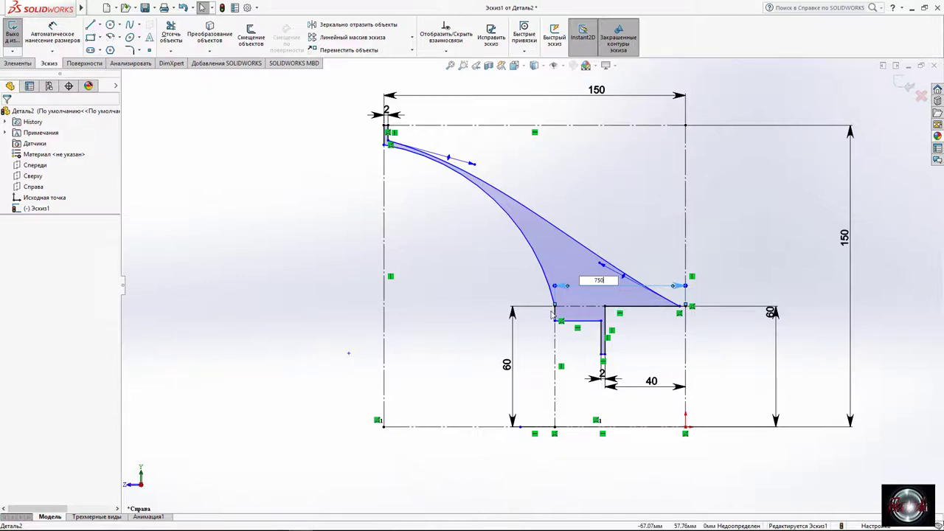
{"action": "type", "text": "50"}
{"action": "key", "text": "Return"}
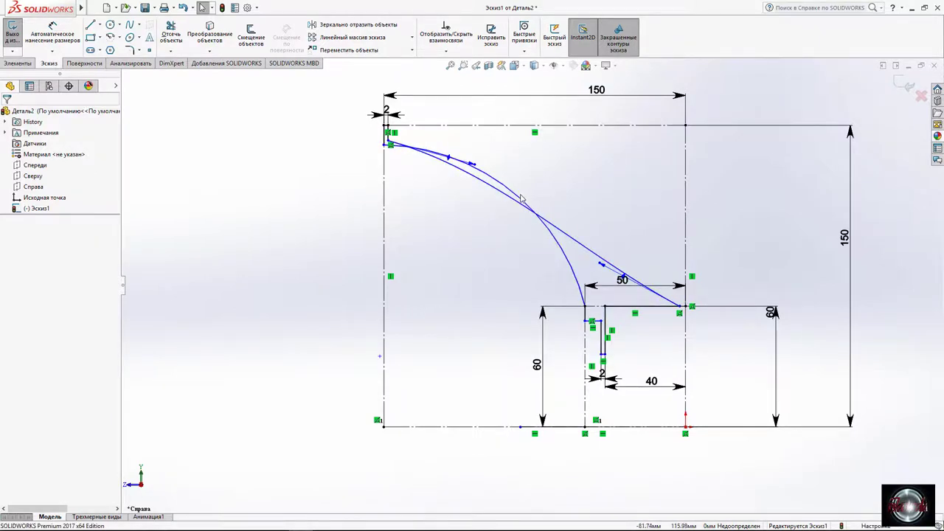
{"action": "left_click", "coordinate": [520, 198]}
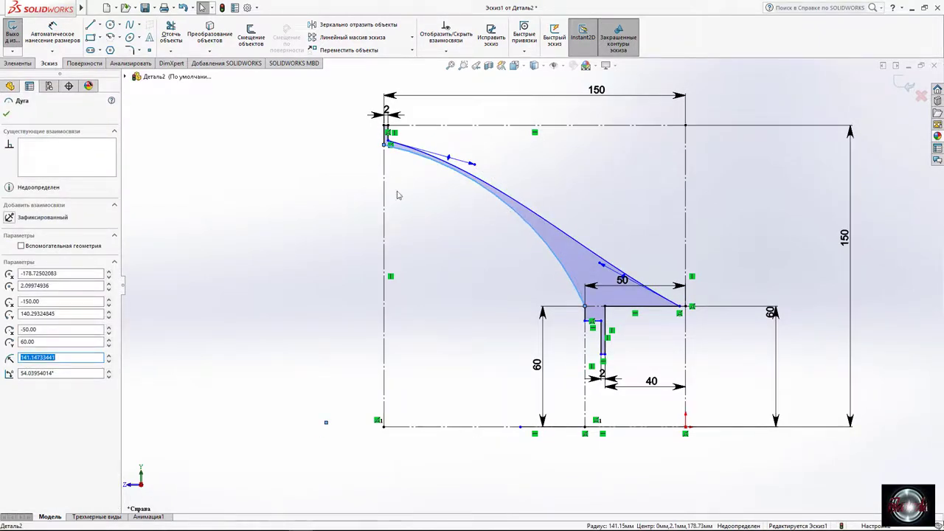
{"action": "left_click", "coordinate": [622, 281]}
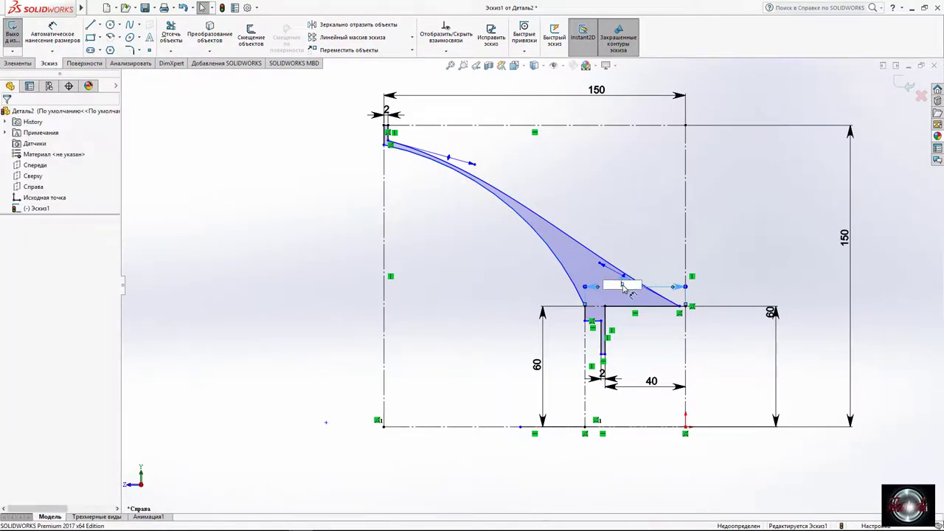
{"action": "type", "text": "60"}
{"action": "key", "text": "Return"}
Add the R116.42 arc radius and the 52.68 and 140.29 height dimensions.
{"action": "left_click", "coordinate": [505, 215]}
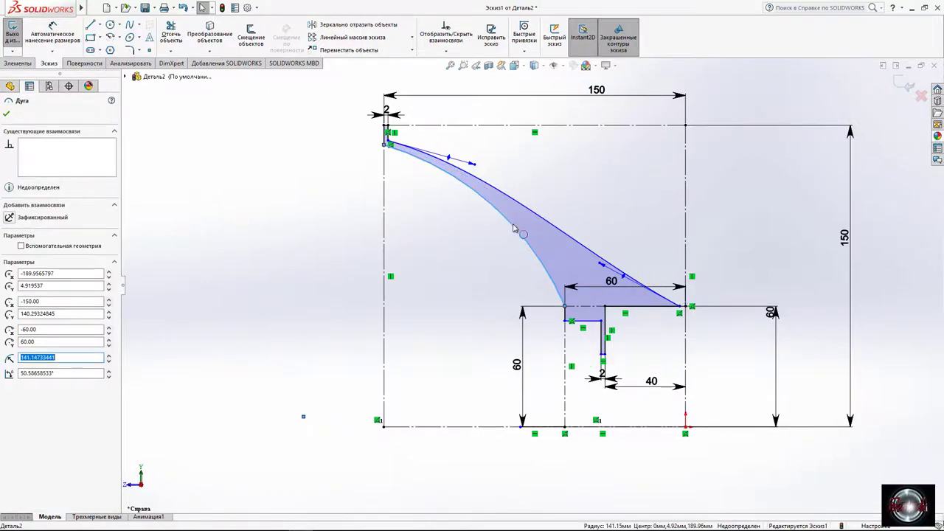
{"action": "key", "text": "d"}
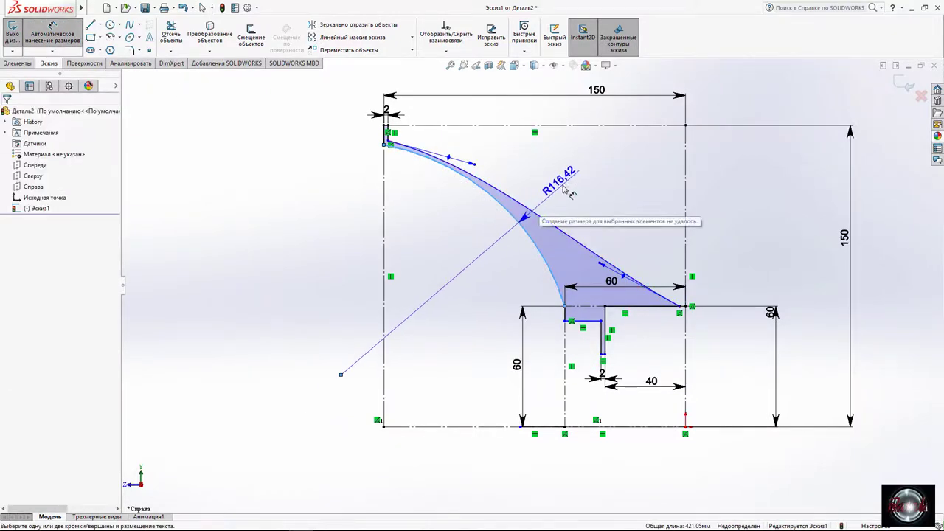
{"action": "left_click", "coordinate": [568, 190]}
{"action": "key", "text": "Return"}
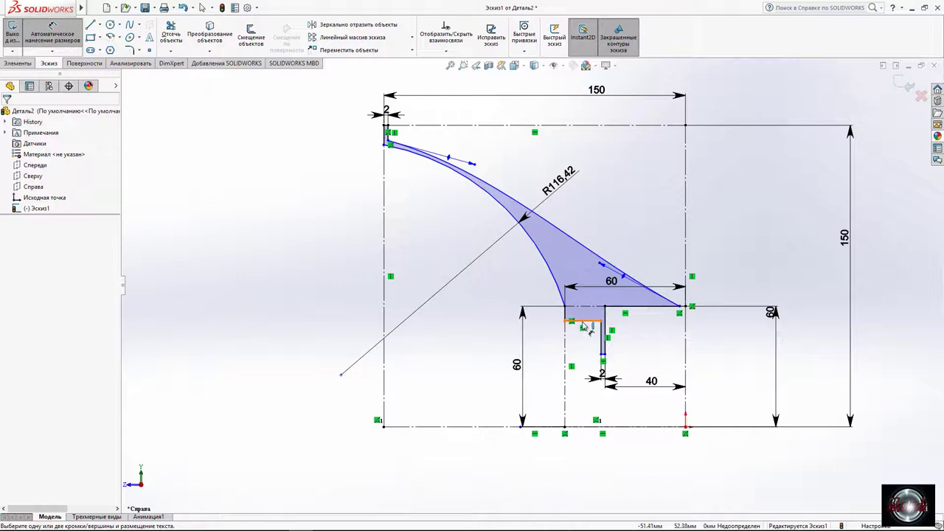
{"action": "left_click", "coordinate": [584, 322]}
{"action": "key", "text": "Return"}
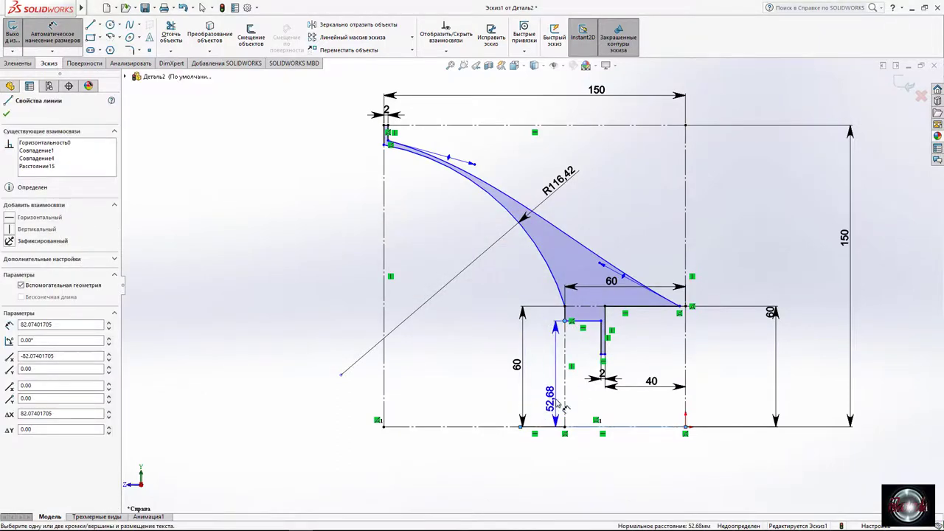
{"action": "left_click", "coordinate": [562, 404]}
{"action": "key", "text": "Return"}
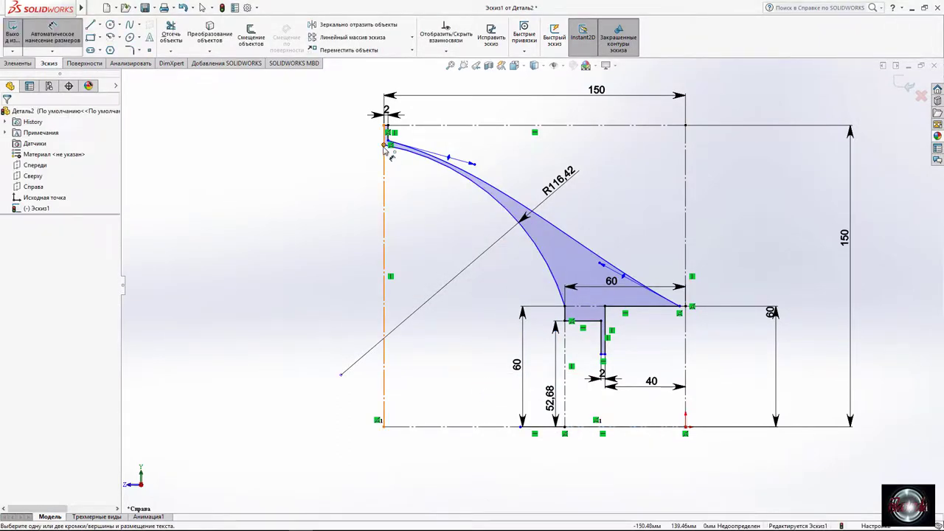
{"action": "left_click", "coordinate": [385, 145]}
{"action": "left_click", "coordinate": [387, 426]}
{"action": "left_click", "coordinate": [296, 396]}
{"action": "key", "text": "Return"}
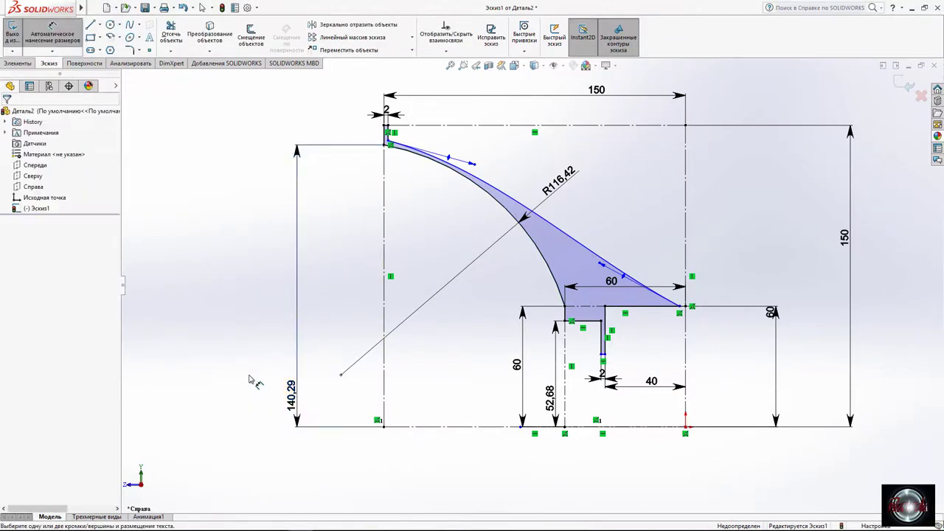
Dimension the short line's lower endpoint 42 mm above the bottom baseline.
{"action": "scroll", "coordinate": [595, 401], "scroll_direction": "down", "scroll_amount": 5}
{"action": "left_click", "coordinate": [617, 283]}
{"action": "left_click", "coordinate": [634, 465]}
{"action": "left_click", "coordinate": [660, 414]}
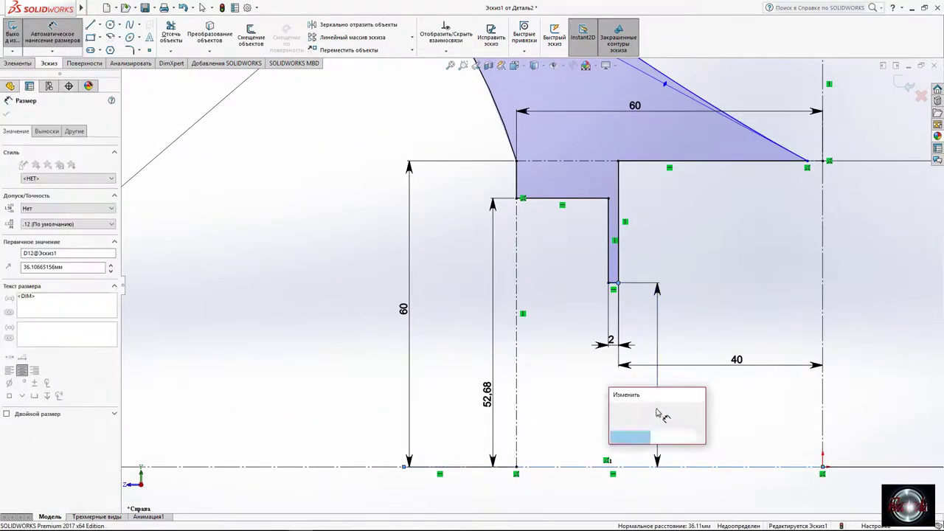
{"action": "type", "text": "42/2"}
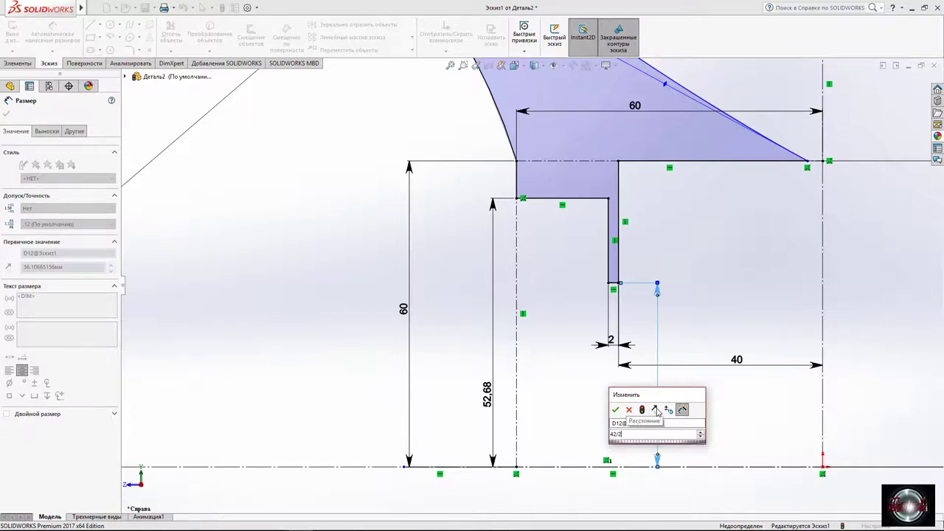
{"action": "key", "text": "Return"}
{"action": "scroll", "coordinate": [610, 331], "scroll_direction": "up", "scroll_amount": 3}
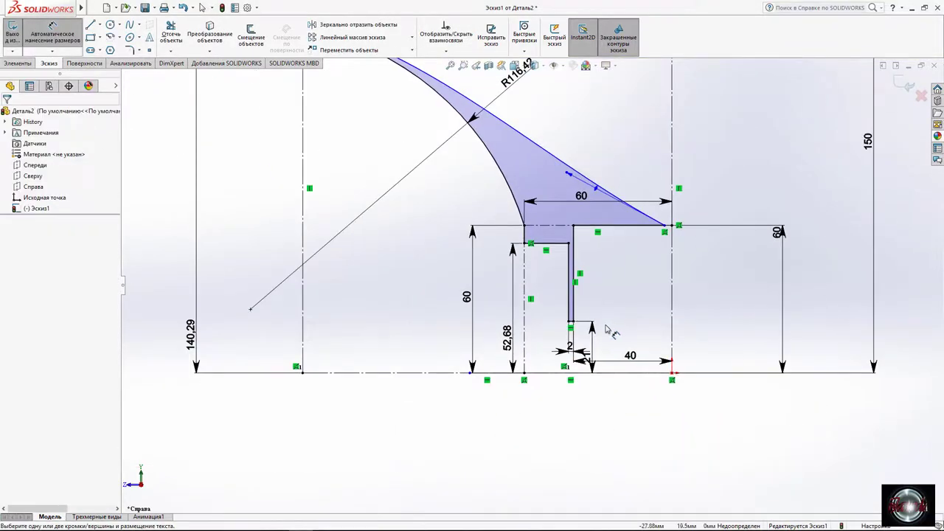
{"action": "scroll", "coordinate": [606, 330], "scroll_direction": "up", "scroll_amount": 2}
{"action": "scroll", "coordinate": [606, 329], "scroll_direction": "up", "scroll_amount": 2}
Exit the sketch and revolve the profile into a solid.
{"action": "left_click", "coordinate": [905, 83]}
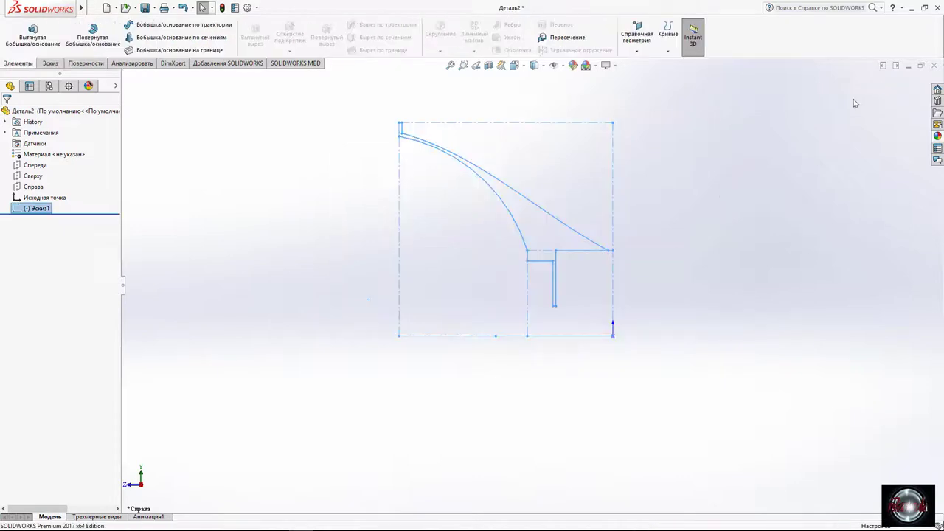
{"action": "left_click", "coordinate": [92, 33]}
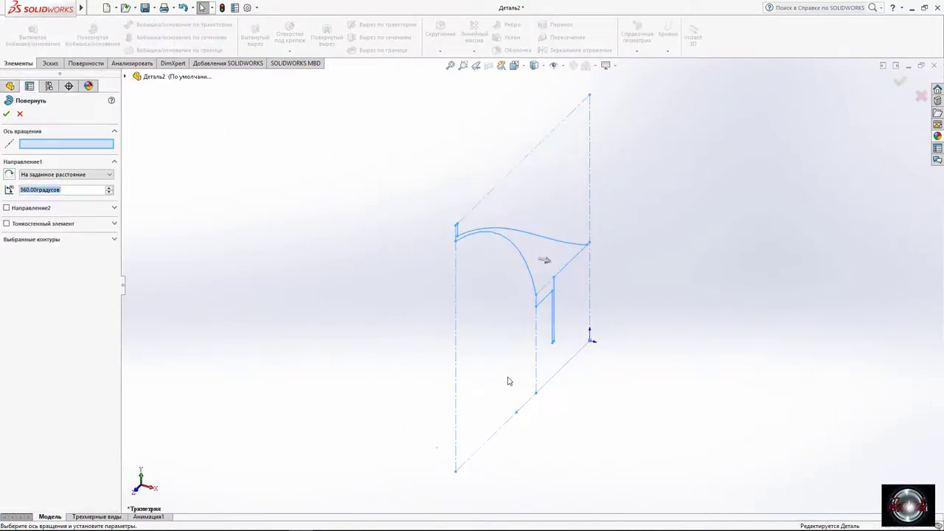
{"action": "left_click", "coordinate": [6, 113]}
Chamfer the outer rim edge 6 mm at 45°.
{"action": "mouse_move", "coordinate": [288, 249]}
{"action": "middle_mouse_down"}
{"action": "mouse_move", "coordinate": [230, 252]}
{"action": "mouse_move", "coordinate": [516, 295]}
{"action": "middle_mouse_up"}
{"action": "scroll", "coordinate": [531, 280], "scroll_direction": "down", "scroll_amount": 5}
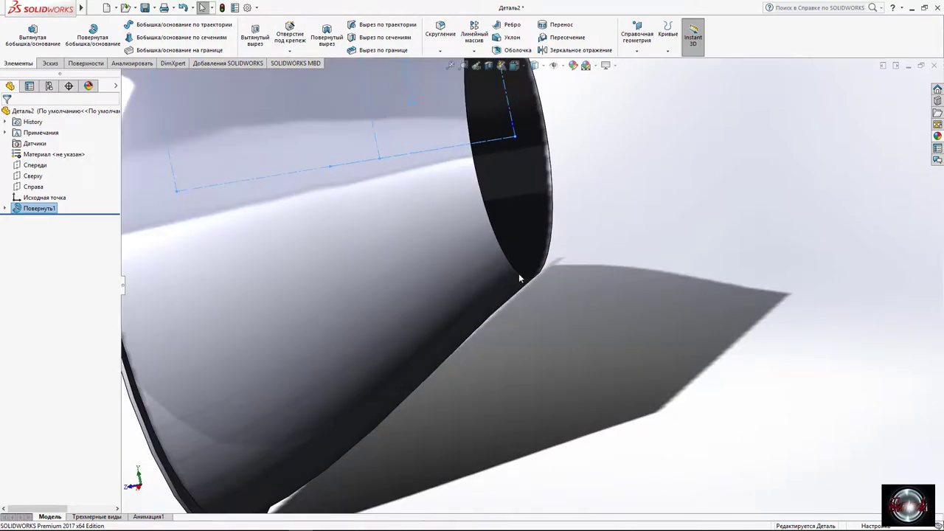
{"action": "left_click", "coordinate": [544, 262]}
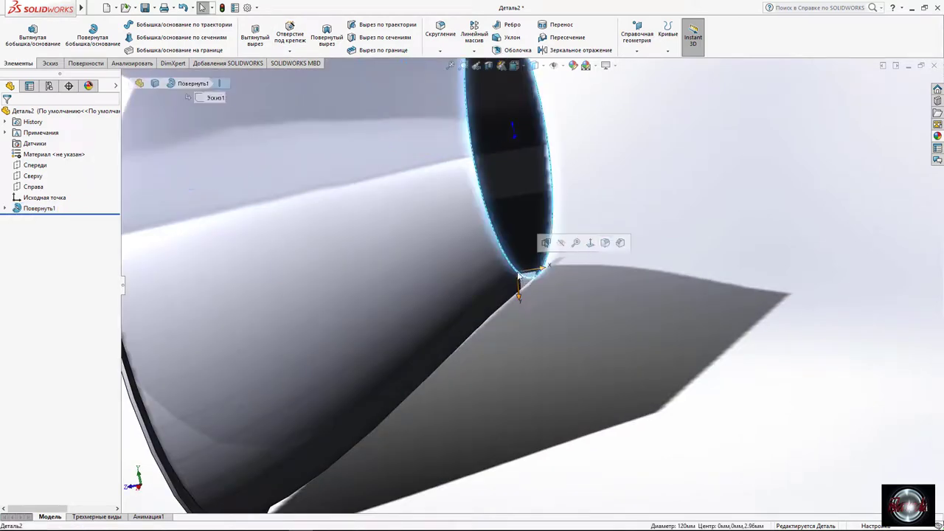
{"action": "left_click", "coordinate": [620, 243]}
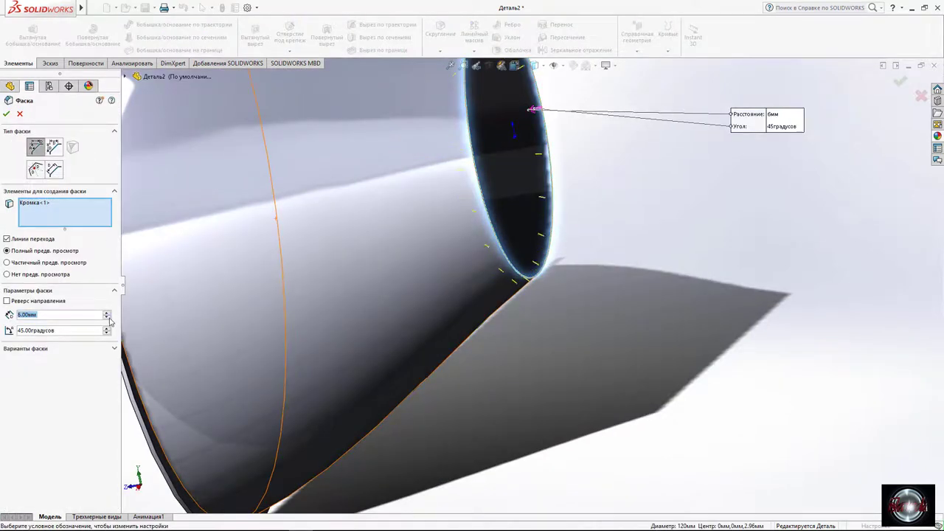
{"action": "left_click", "coordinate": [6, 113]}
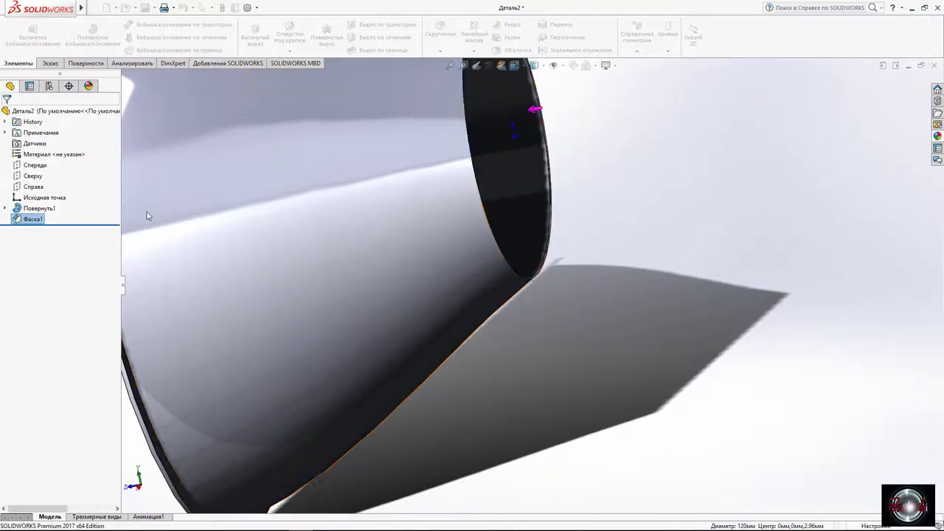
Raise the document image quality slider for smoother curved surfaces.
{"action": "middle_click_drag", "start_coordinate": [148, 213], "coordinate": [494, 236]}
{"action": "scroll", "coordinate": [485, 135], "scroll_direction": "down", "scroll_amount": 5}
{"action": "left_click", "coordinate": [248, 8]}
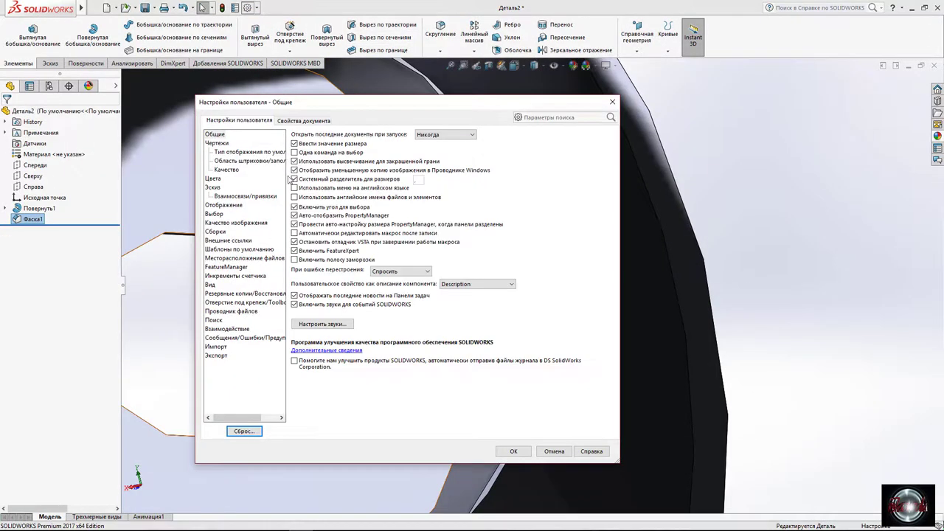
{"action": "left_click", "coordinate": [236, 222]}
{"action": "scroll", "coordinate": [604, 309], "scroll_direction": "down", "scroll_amount": 2}
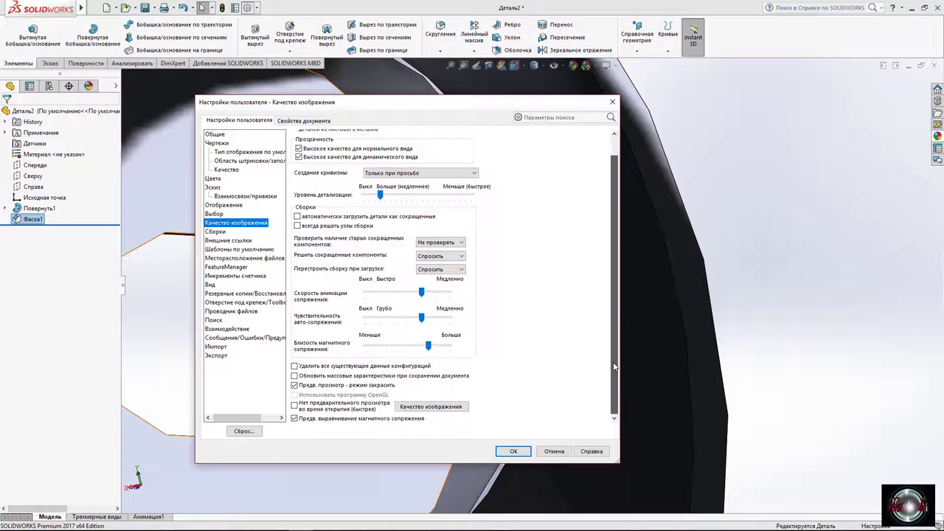
{"action": "left_click", "coordinate": [427, 409]}
{"action": "left_click_drag", "start_coordinate": [323, 150], "coordinate": [469, 152]}
Apply the image quality change and orbit to view the cone from above.
{"action": "left_click", "coordinate": [513, 450]}
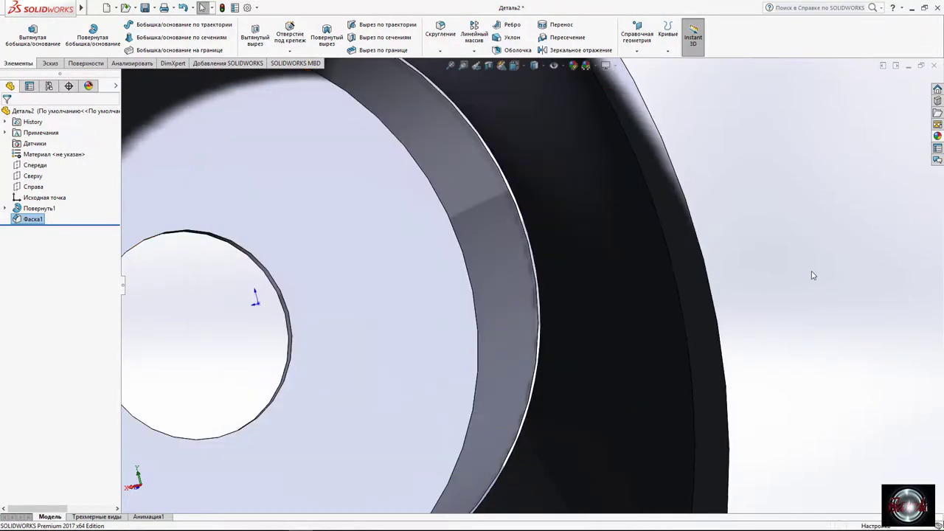
{"action": "scroll", "coordinate": [811, 270], "scroll_direction": "up", "scroll_amount": 5}
{"action": "mouse_move", "coordinate": [801, 263]}
{"action": "middle_mouse_down"}
{"action": "mouse_move", "coordinate": [664, 320]}
{"action": "mouse_move", "coordinate": [619, 235]}
{"action": "mouse_move", "coordinate": [614, 295]}
{"action": "middle_mouse_up"}
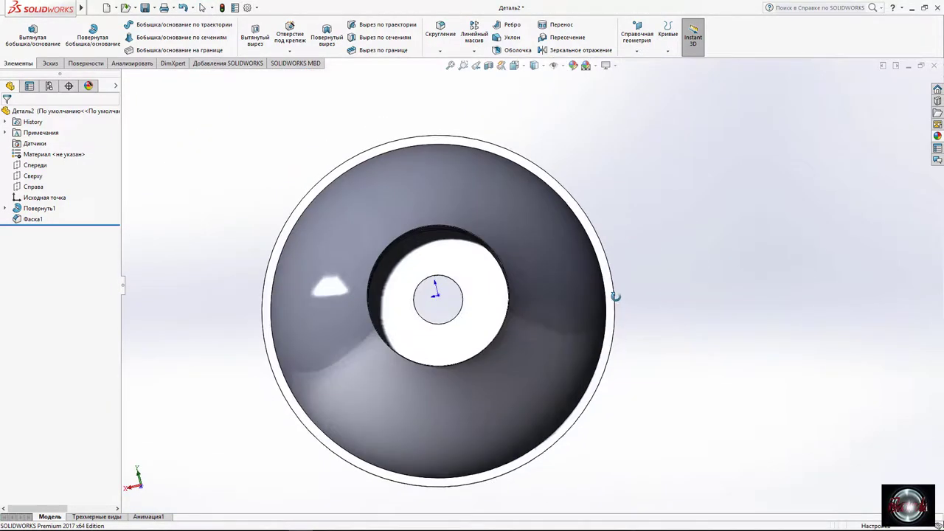
{"action": "scroll", "coordinate": [479, 285], "scroll_direction": "down", "scroll_amount": 3}
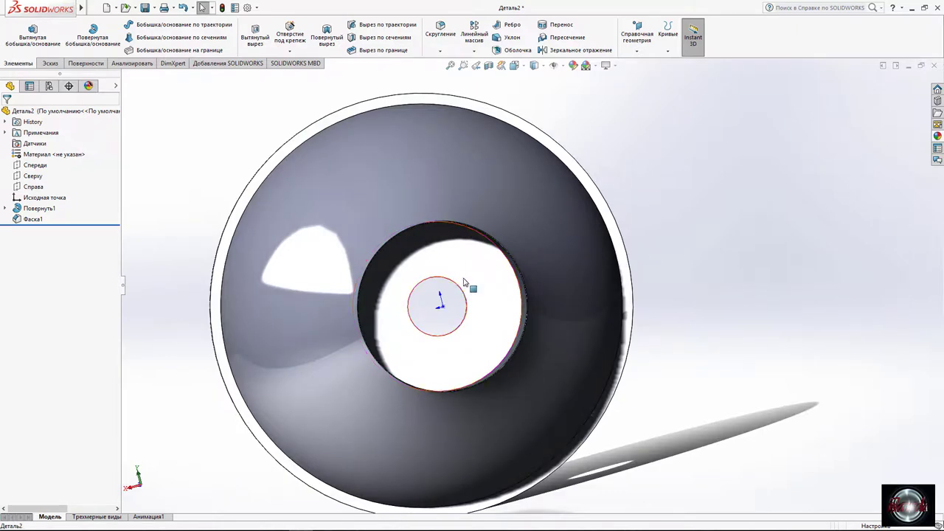
Start a new sketch on the Front plane, viewed normal to it.
{"action": "left_click", "coordinate": [35, 164]}
{"action": "left_click", "coordinate": [70, 151]}
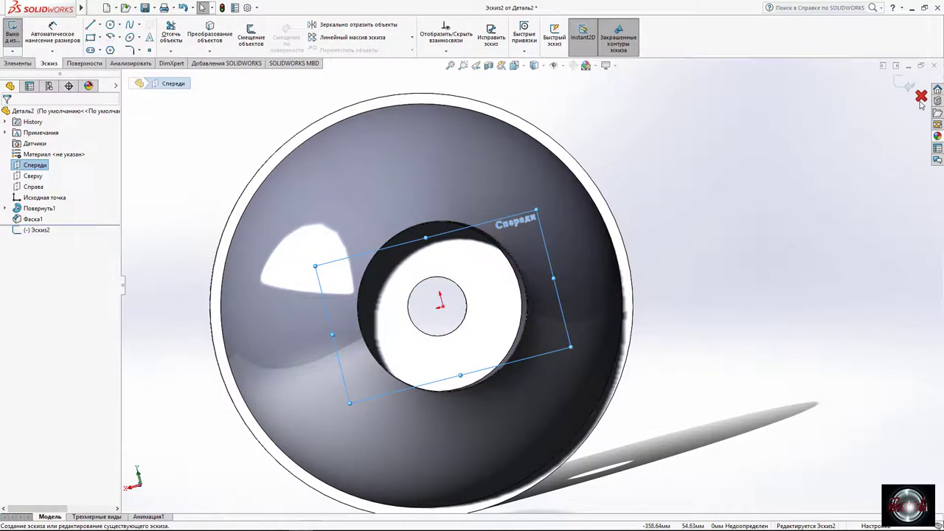
{"action": "left_click", "coordinate": [514, 65]}
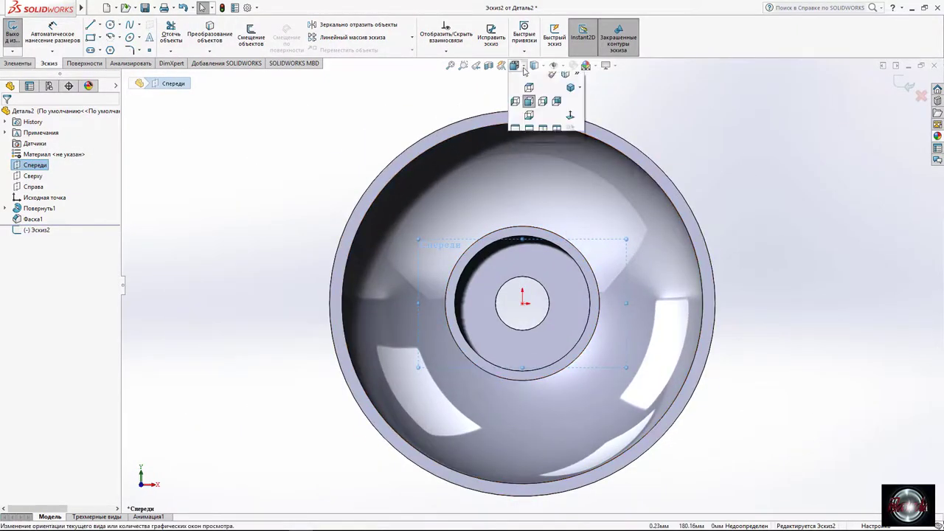
{"action": "left_click", "coordinate": [529, 101]}
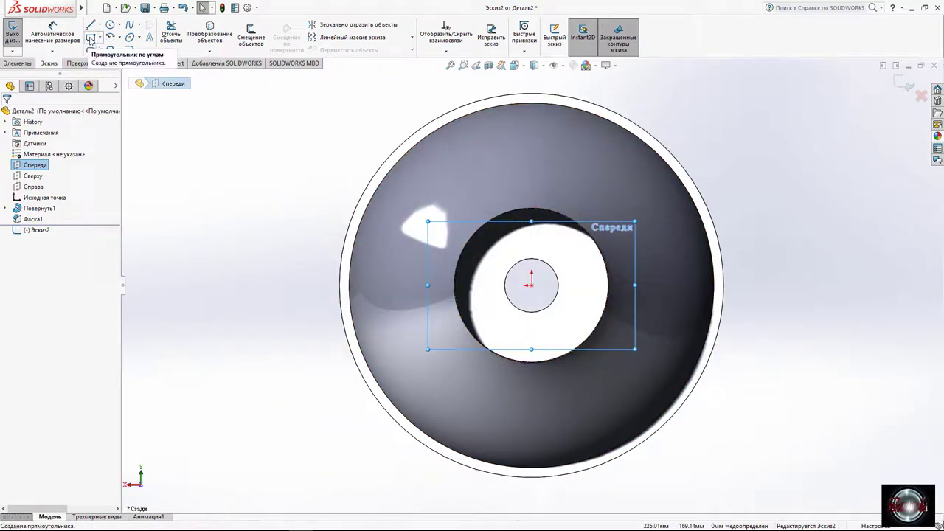
Draw a horizontal centreline from the origin leftward past the part.
{"action": "left_click", "coordinate": [100, 24]}
{"action": "left_click", "coordinate": [118, 42]}
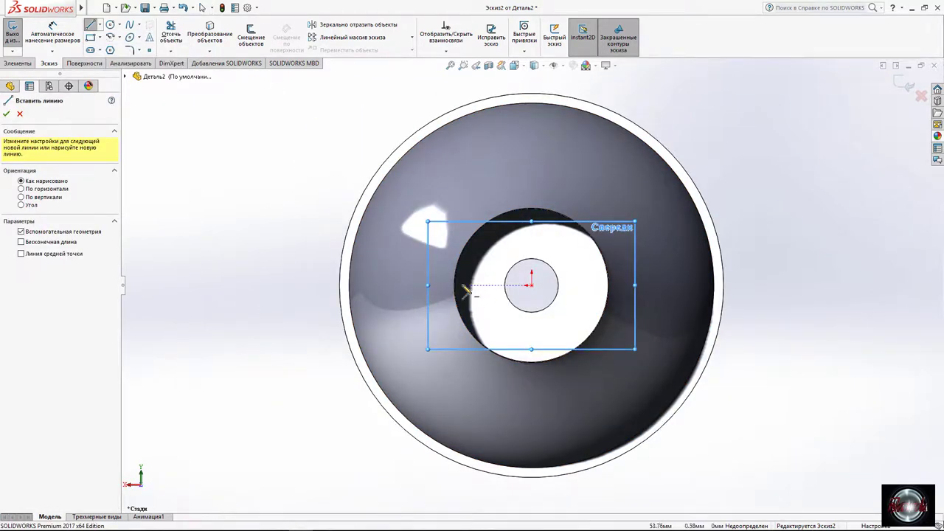
{"action": "left_click", "coordinate": [531, 285]}
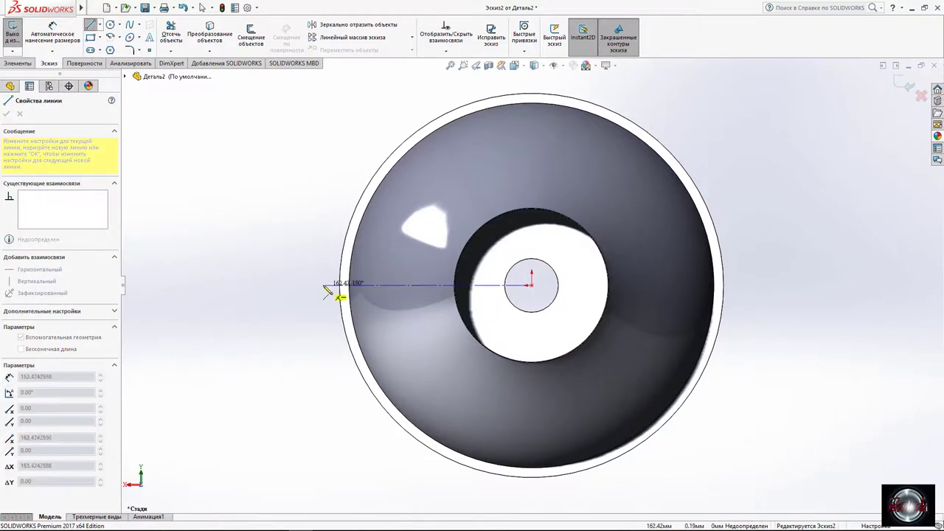
{"action": "left_click", "coordinate": [254, 285]}
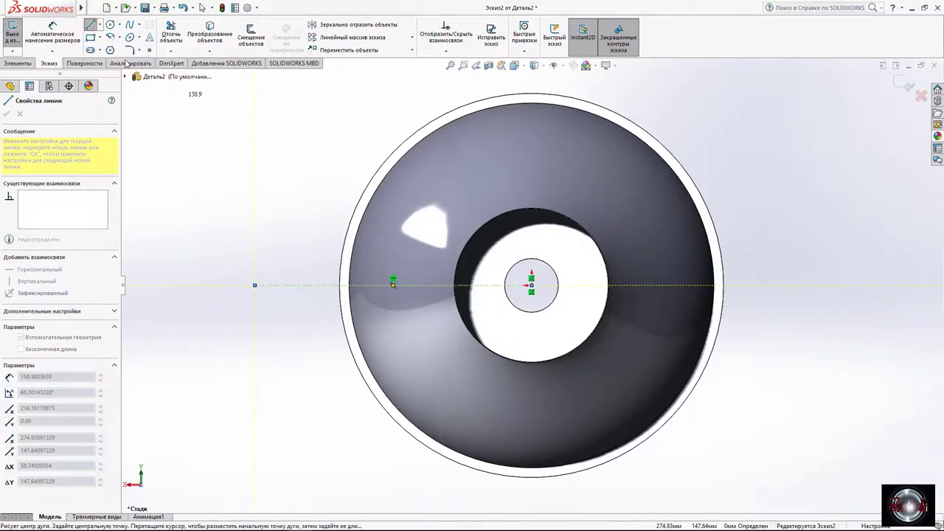
{"action": "key", "text": "Escape"}
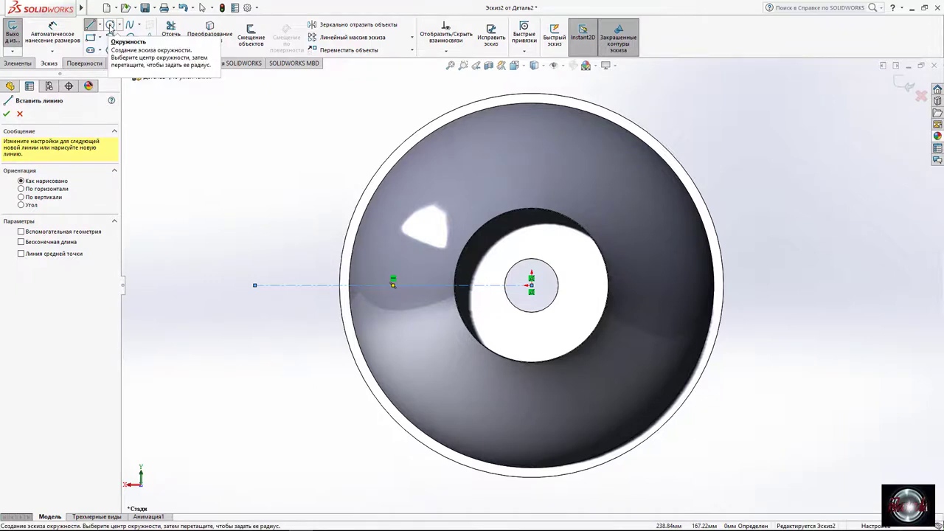
Draw a circle centred on the origin and dimension it Ø111.74.
{"action": "left_click", "coordinate": [110, 25]}
{"action": "left_click", "coordinate": [531, 285]}
{"action": "left_click", "coordinate": [533, 219]}
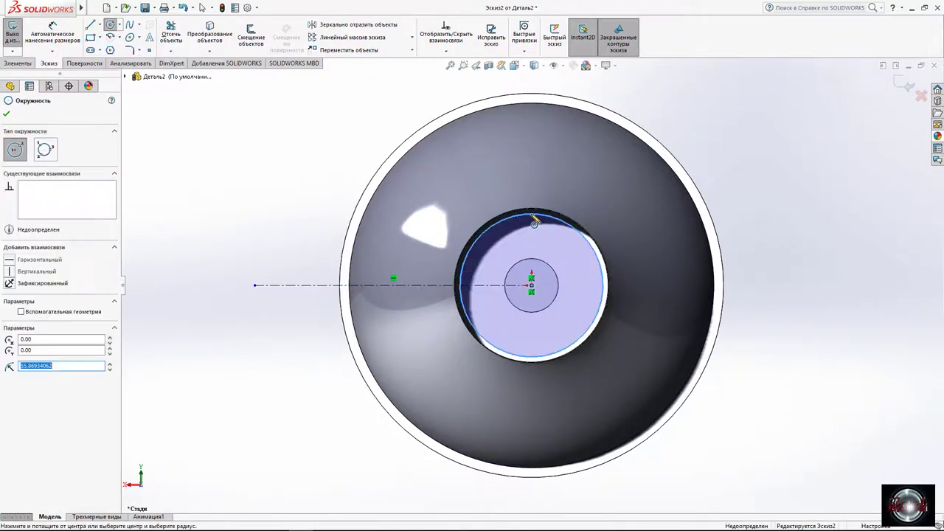
{"action": "left_click", "coordinate": [52, 35]}
{"action": "left_click", "coordinate": [582, 233]}
{"action": "left_click", "coordinate": [757, 159]}
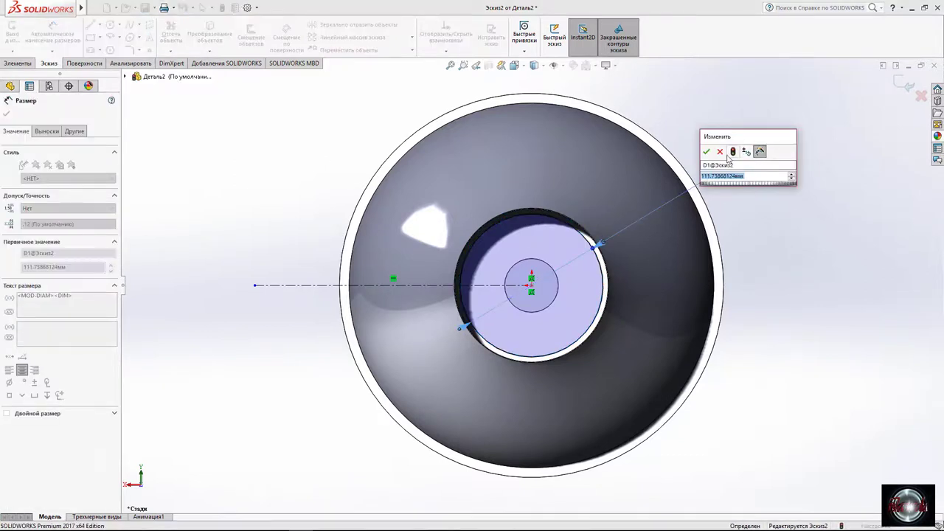
{"action": "key", "text": "Return"}
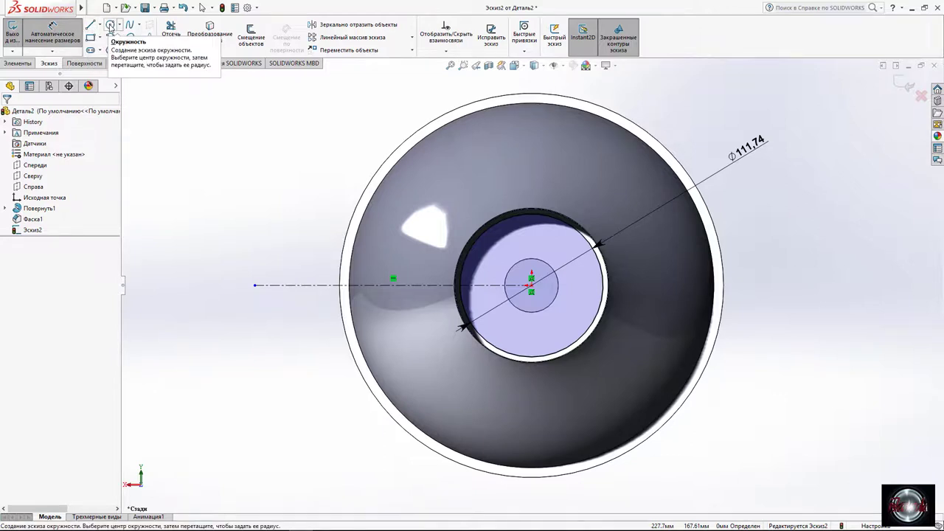
Sketch an outer circle at the origin and two wedge lines from it to the inner circle.
{"action": "left_click", "coordinate": [110, 27]}
{"action": "left_click", "coordinate": [532, 283]}
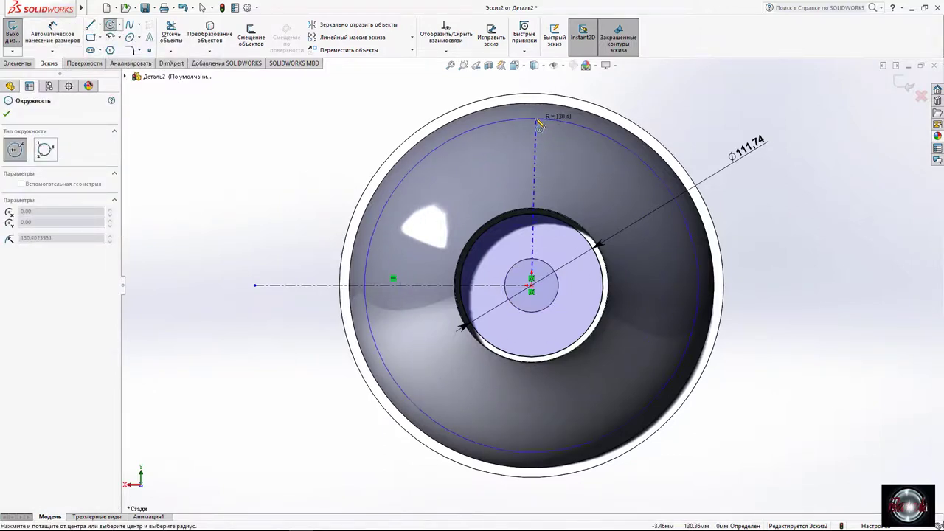
{"action": "left_click", "coordinate": [536, 113]}
{"action": "left_click", "coordinate": [90, 26]}
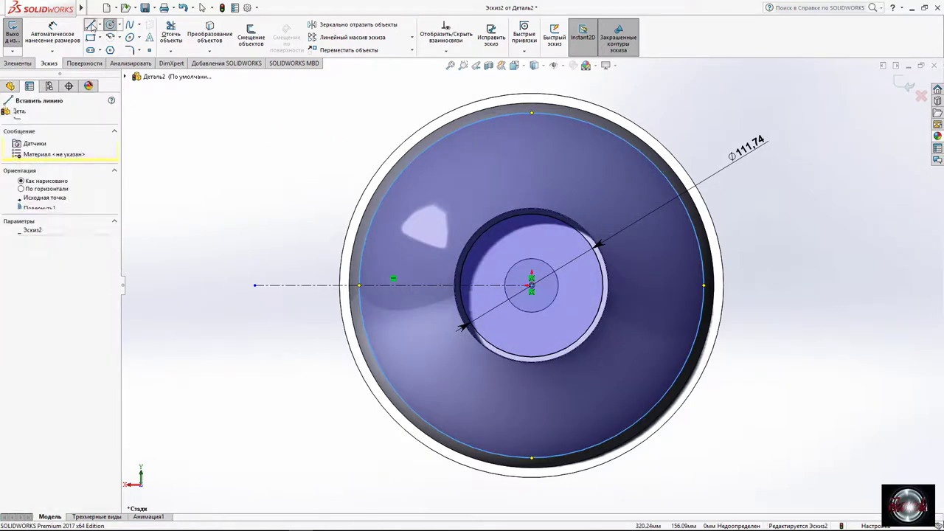
{"action": "left_click", "coordinate": [368, 336]}
{"action": "left_click", "coordinate": [469, 308]}
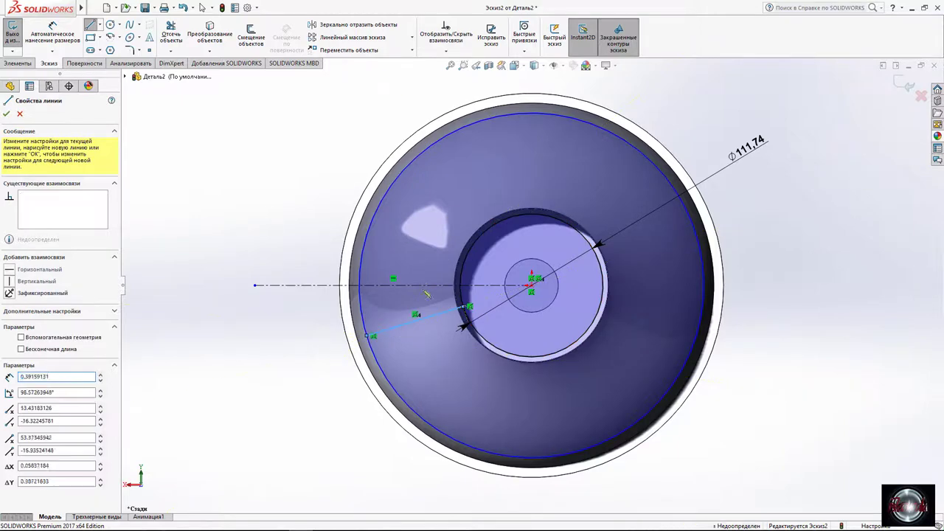
{"action": "left_click", "coordinate": [373, 250]}
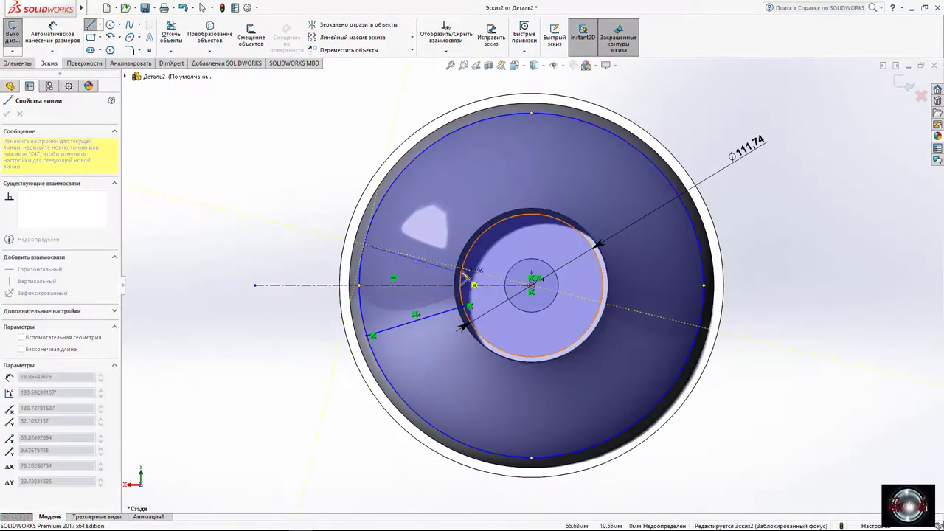
{"action": "left_click", "coordinate": [464, 273]}
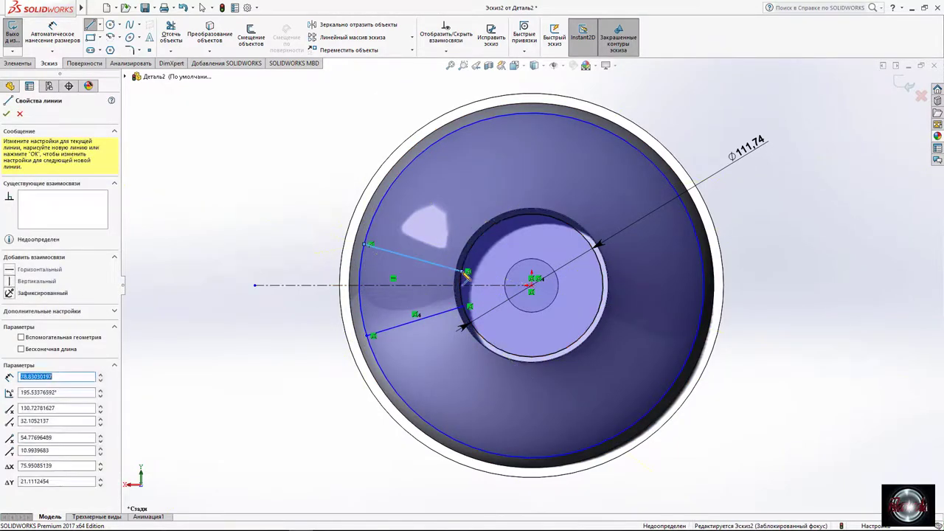
{"action": "scroll", "coordinate": [387, 268], "scroll_direction": "up", "scroll_amount": 3}
{"action": "key", "text": "Escape"}
{"action": "key", "text": "Escape"}
Dimension both wedge lines at 10° to the centreline.
{"action": "left_click", "coordinate": [443, 256]}
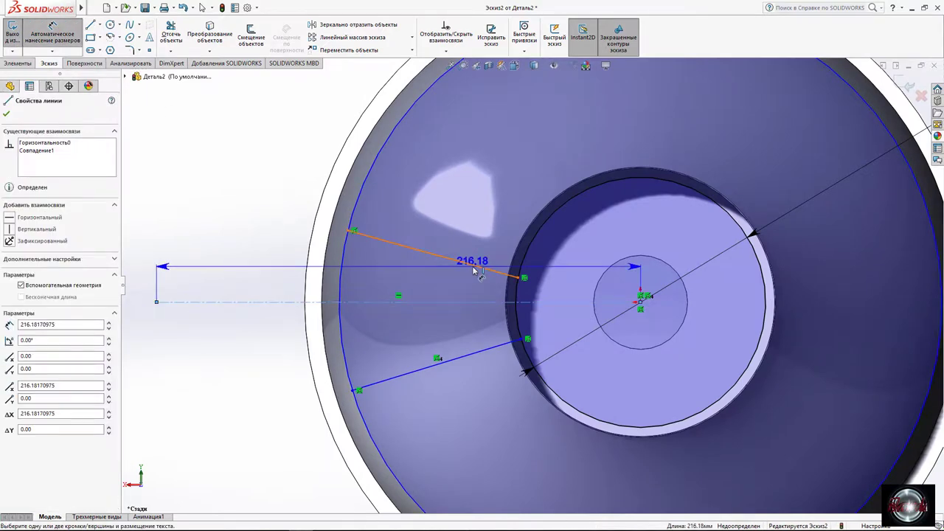
{"action": "left_click", "coordinate": [420, 302]}
{"action": "left_click", "coordinate": [388, 280]}
{"action": "type", "text": "10"}
{"action": "key", "text": "Return"}
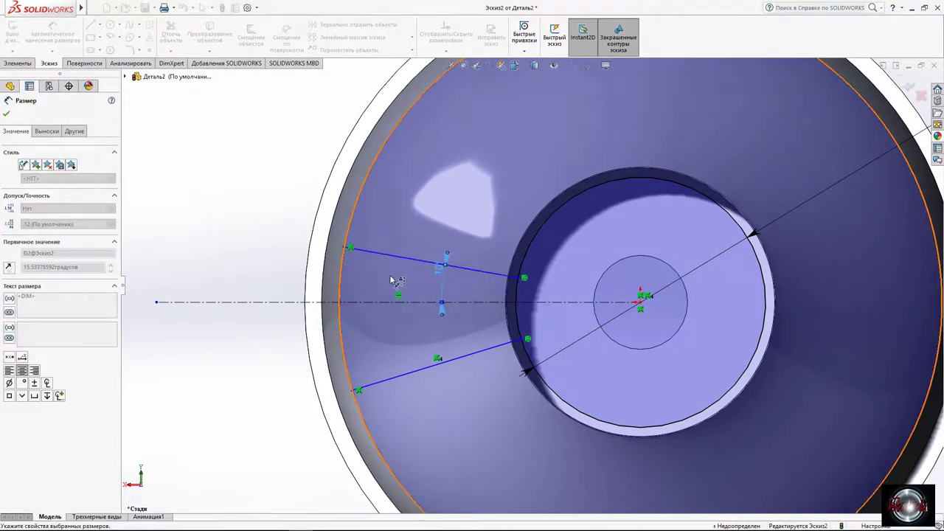
{"action": "left_click", "coordinate": [464, 358]}
{"action": "left_click", "coordinate": [446, 302]}
{"action": "left_click", "coordinate": [462, 317]}
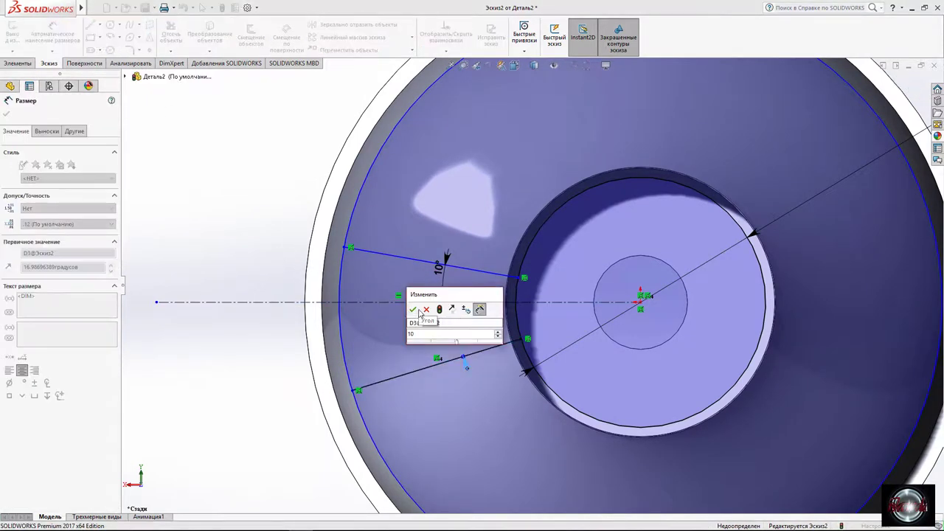
{"action": "type", "text": "10"}
{"action": "key", "text": "Return"}
Adjust the wedge lines, sliding the upper line's outer endpoint along the circle.
{"action": "left_click", "coordinate": [519, 326]}
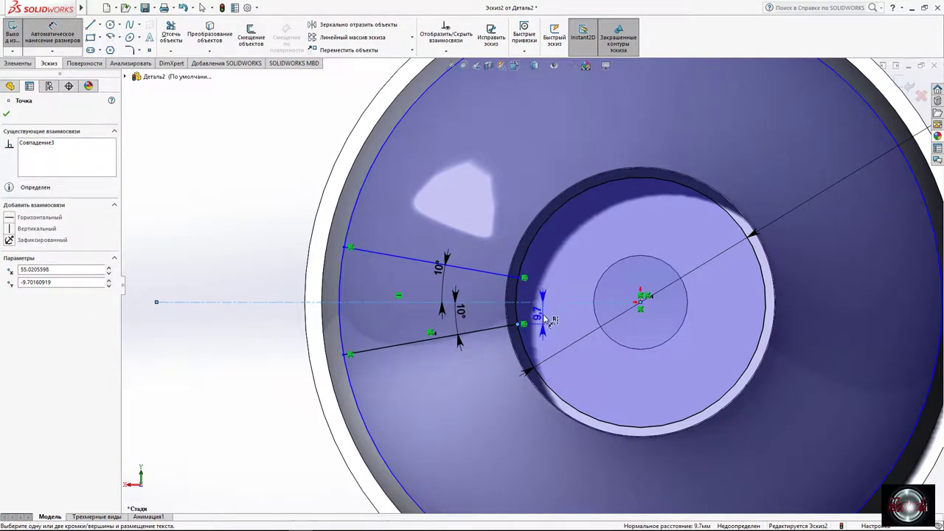
{"action": "key", "text": "Return"}
{"action": "left_click", "coordinate": [499, 328]}
{"action": "key", "text": "Escape"}
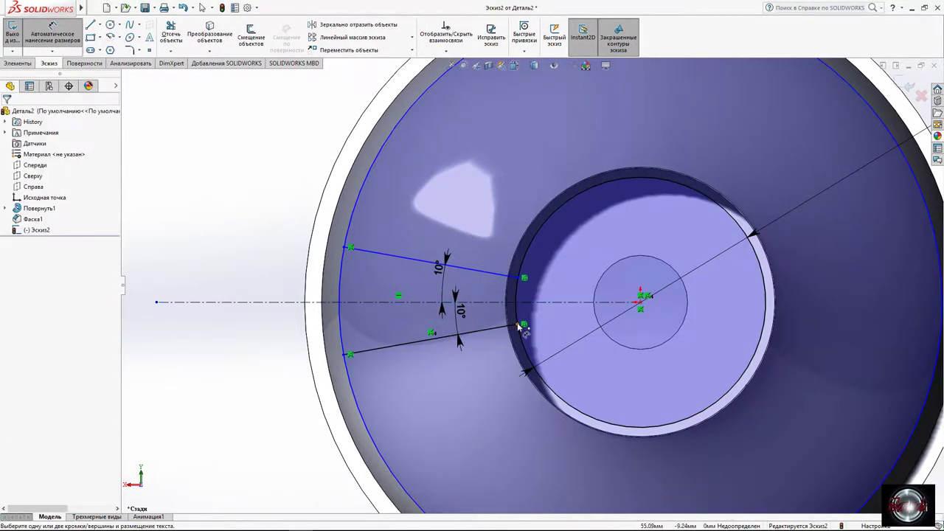
{"action": "left_click", "coordinate": [520, 325]}
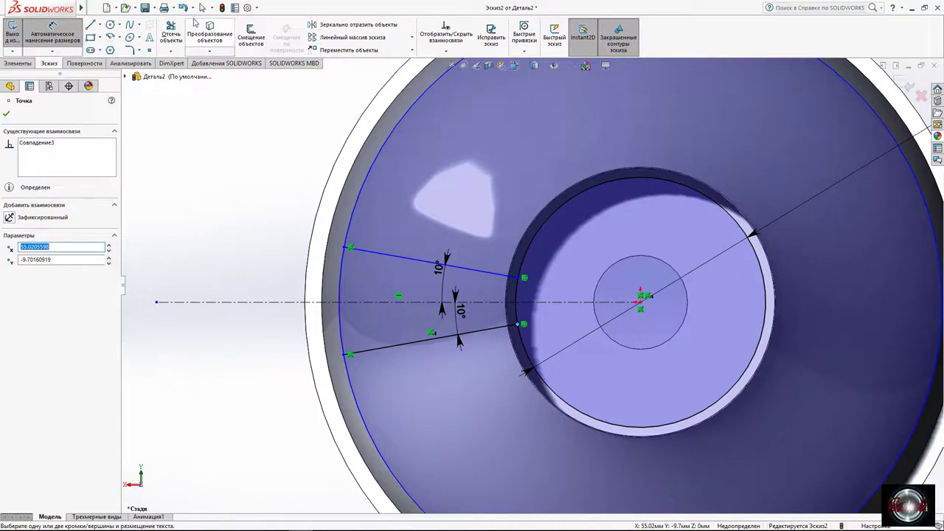
{"action": "left_click", "coordinate": [202, 8]}
{"action": "left_click", "coordinate": [507, 327]}
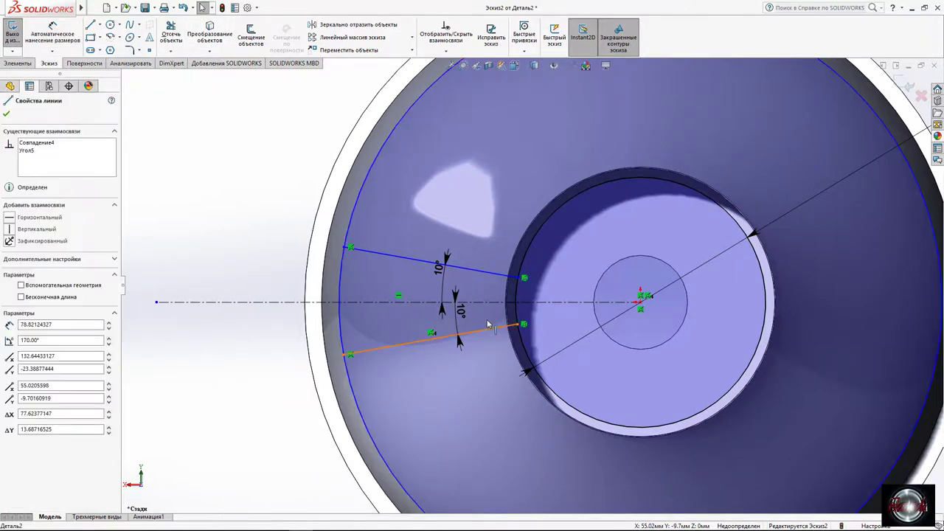
{"action": "left_click", "coordinate": [522, 279]}
{"action": "left_click_drag", "start_coordinate": [522, 279], "coordinate": [522, 286]}
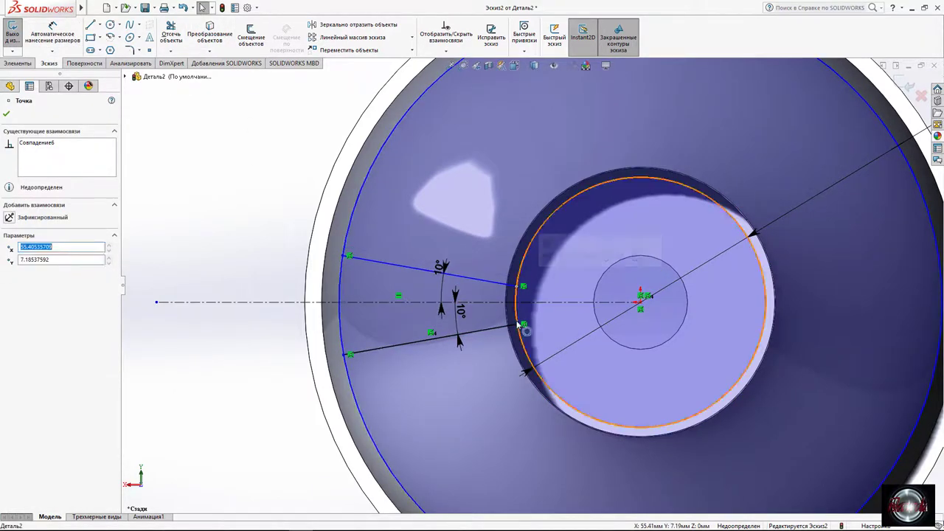
Check the context options of the lower wedge line and its endpoint.
{"action": "left_click", "coordinate": [520, 325]}
{"action": "right_click", "coordinate": [521, 327]}
{"action": "key", "text": "Escape"}
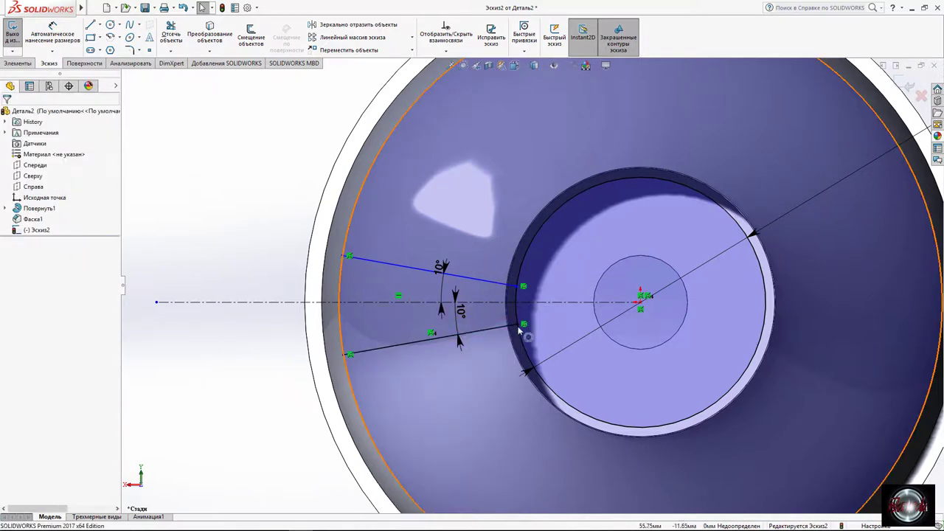
{"action": "right_click", "coordinate": [524, 328]}
{"action": "key", "text": "Escape"}
{"action": "left_click", "coordinate": [522, 325]}
{"action": "right_click", "coordinate": [351, 352]}
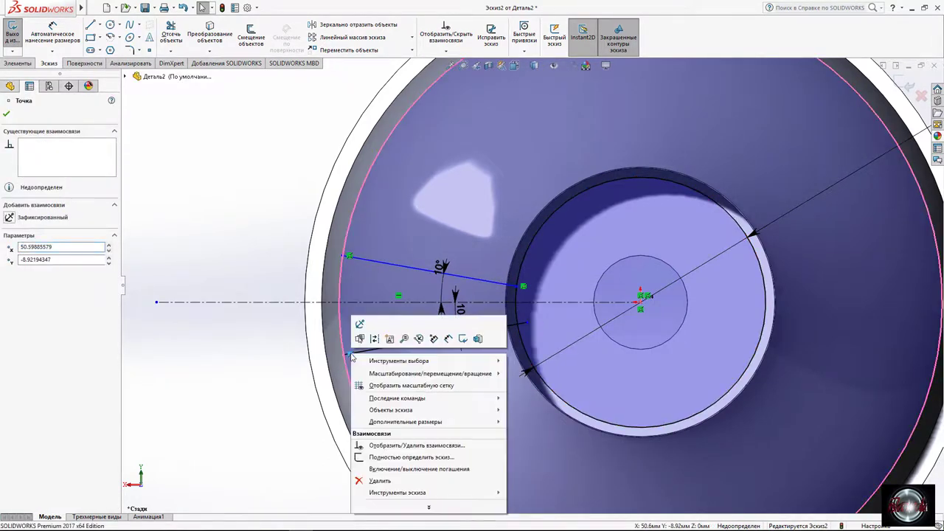
{"action": "key", "text": "Escape"}
{"action": "left_click", "coordinate": [415, 348]}
{"action": "right_click", "coordinate": [436, 333]}
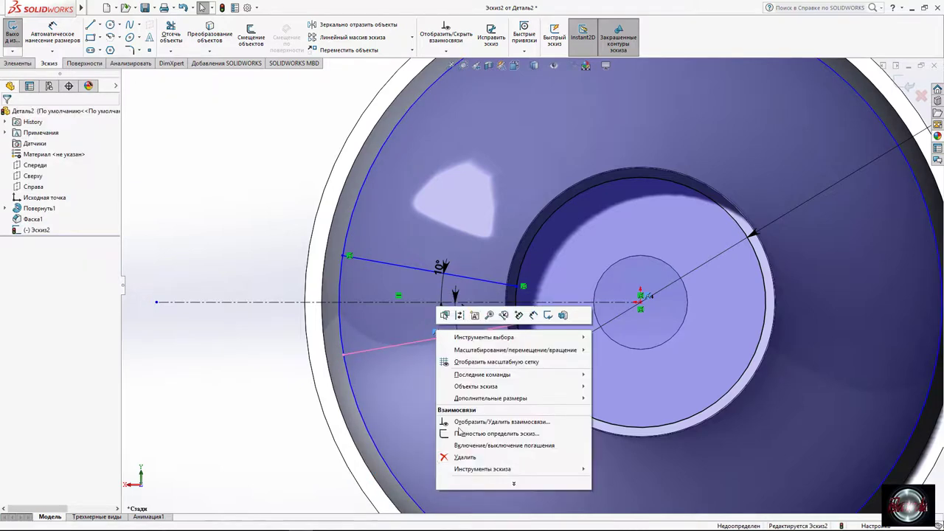
{"action": "key", "text": "Escape"}
Make the lower line's endpoints coincident with the inner and outer circles.
{"action": "left_click", "coordinate": [491, 332]}
{"action": "left_click", "coordinate": [516, 324], "text": "ctrl"}
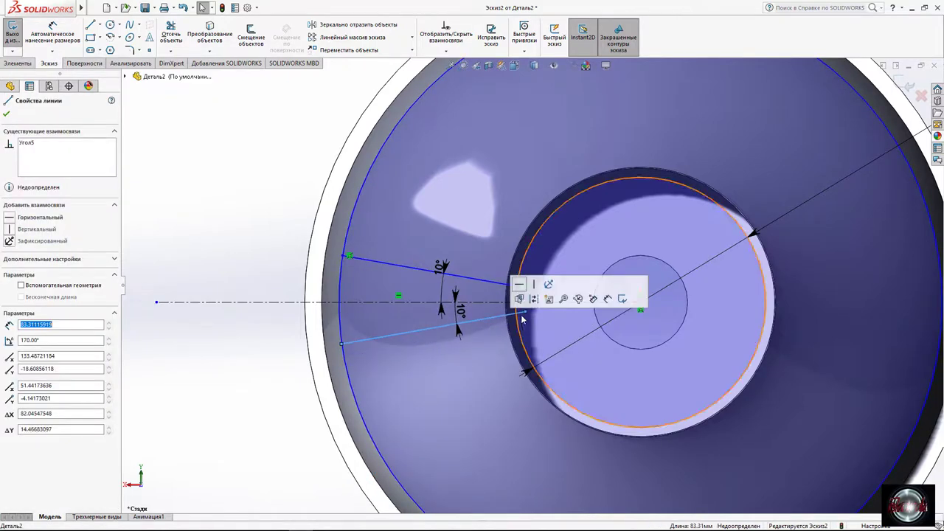
{"action": "left_click", "coordinate": [525, 281]}
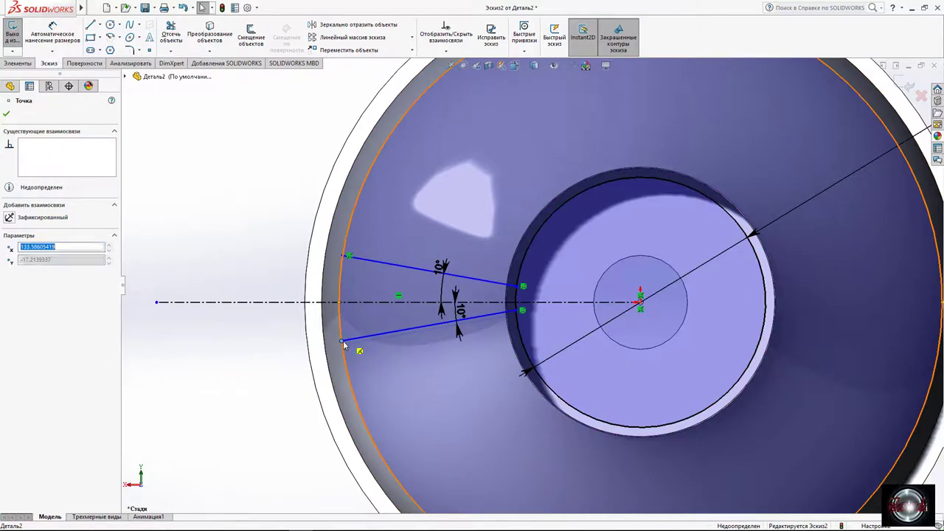
{"action": "left_click", "coordinate": [342, 351], "text": "ctrl"}
{"action": "left_click", "coordinate": [423, 344]}
{"action": "left_click", "coordinate": [195, 201]}
Dimension the gap between the two inner wedge points as 3 mm.
{"action": "scroll", "coordinate": [487, 319], "scroll_direction": "down", "scroll_amount": 2}
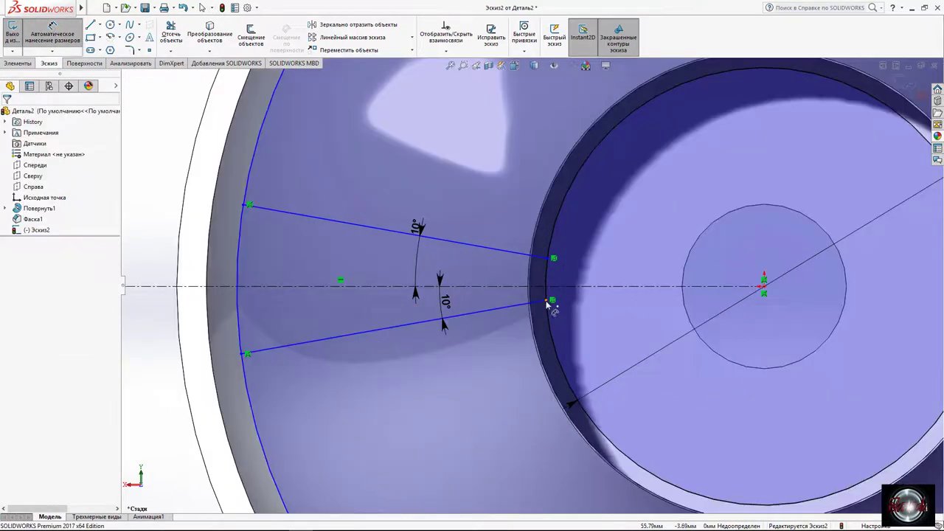
{"action": "left_click", "coordinate": [553, 300]}
{"action": "left_click", "coordinate": [569, 295]}
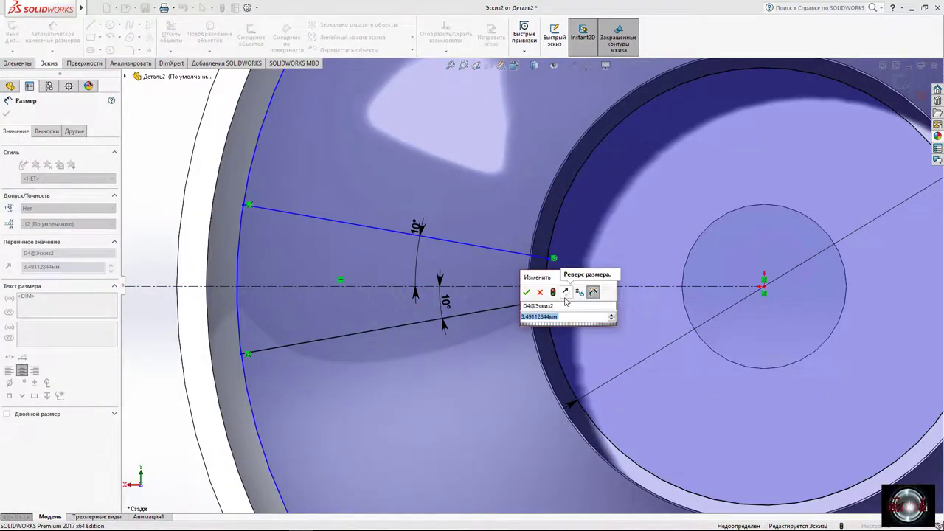
{"action": "type", "text": "3"}
{"action": "key", "text": "Return"}
{"action": "left_click", "coordinate": [552, 297]}
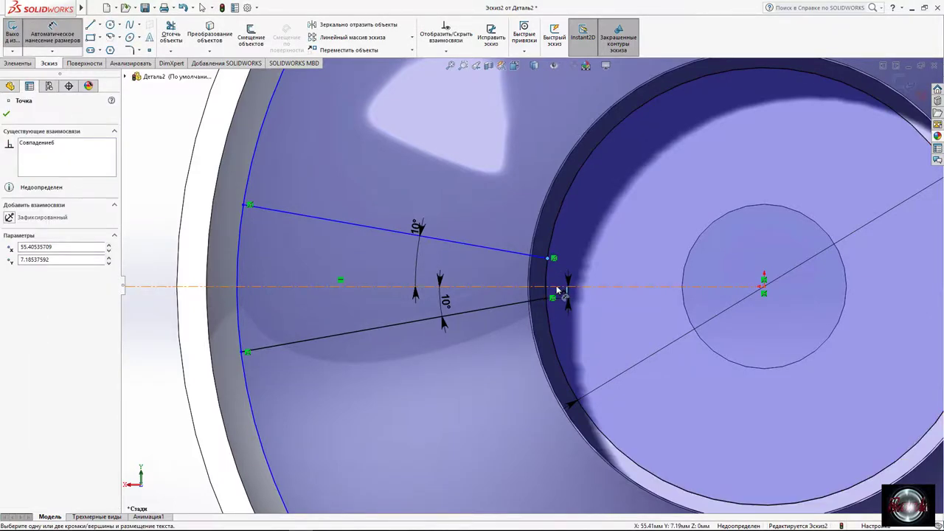
{"action": "left_click", "coordinate": [558, 280]}
{"action": "key", "text": "Return"}
Dimension the upper outer endpoint 134,66 from the circle centre.
{"action": "left_click", "coordinate": [251, 222]}
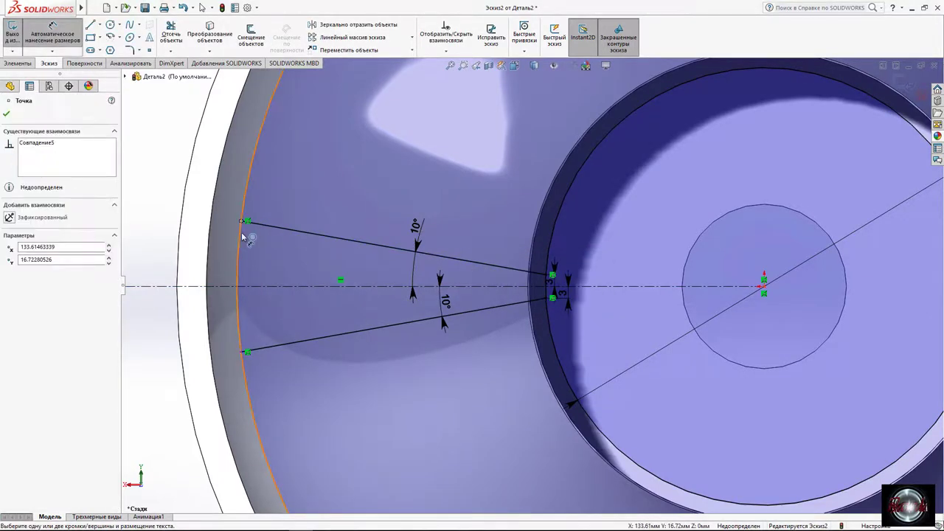
{"action": "key", "text": "z"}
{"action": "key", "text": "z"}
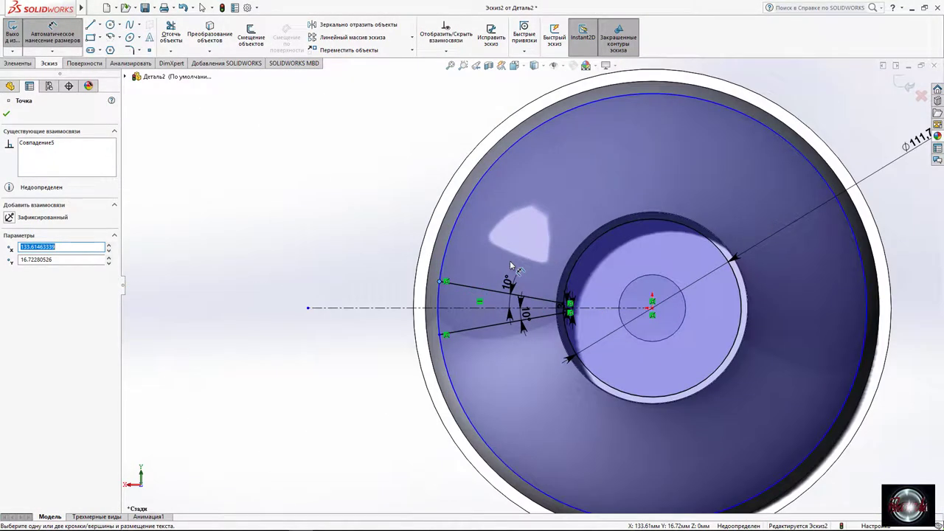
{"action": "left_click", "coordinate": [457, 226]}
{"action": "left_click", "coordinate": [322, 212]}
{"action": "key", "text": "Return"}
{"action": "key", "text": "Escape"}
Trim the sketch entities so the wedge becomes a closed profile.
{"action": "left_click", "coordinate": [175, 36]}
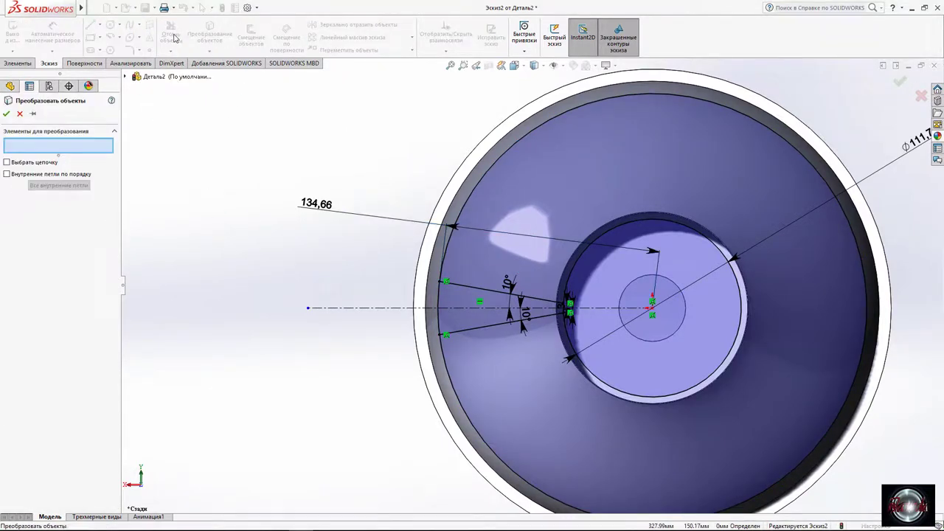
{"action": "left_click", "coordinate": [21, 114]}
{"action": "left_click", "coordinate": [171, 35]}
{"action": "scroll", "coordinate": [597, 357], "scroll_direction": "down", "scroll_amount": 2}
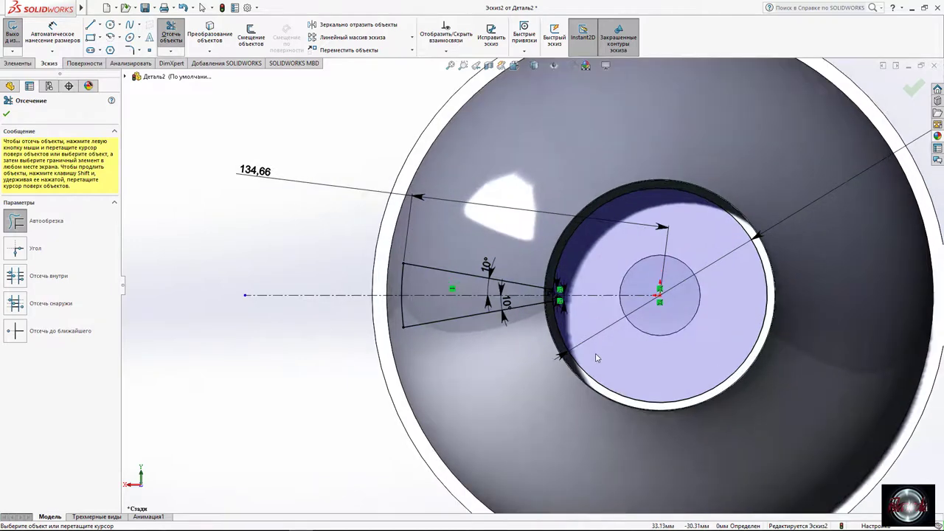
{"action": "scroll", "coordinate": [605, 422], "scroll_direction": "down", "scroll_amount": 2}
{"action": "scroll", "coordinate": [636, 428], "scroll_direction": "up", "scroll_amount": 2}
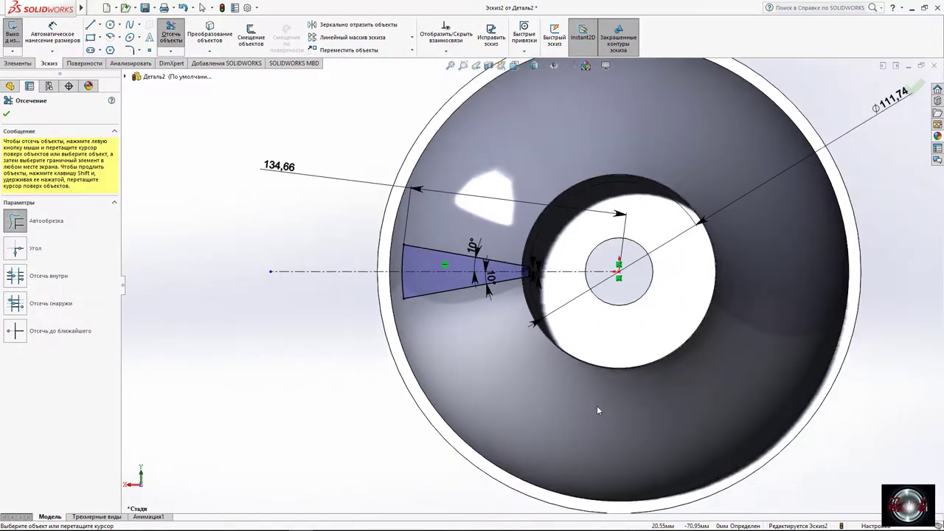
{"action": "left_click", "coordinate": [19, 64]}
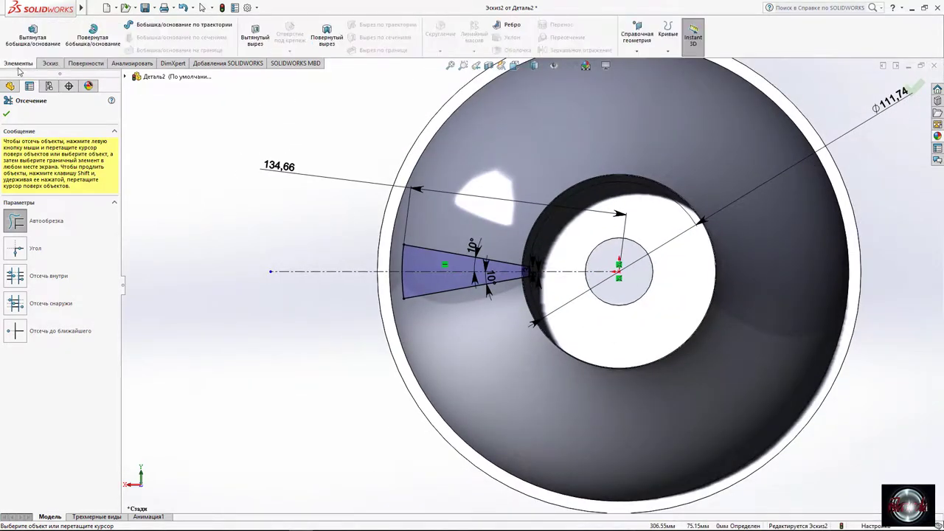
Extrude-cut the wedge sketch in reverse direction, Through All, opening a slot in the cone wall.
{"action": "left_click", "coordinate": [255, 34]}
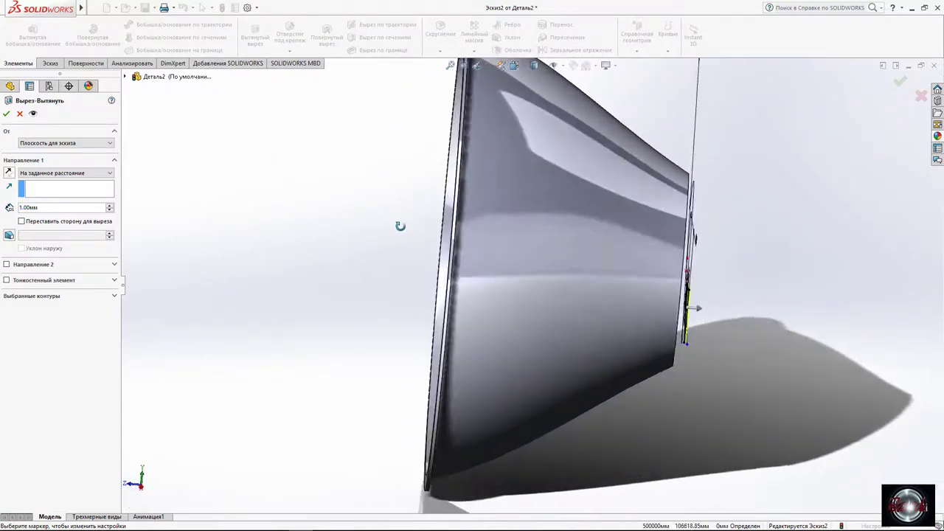
{"action": "mouse_move", "coordinate": [400, 226]}
{"action": "middle_mouse_down"}
{"action": "mouse_move", "coordinate": [310, 211]}
{"action": "mouse_move", "coordinate": [202, 261]}
{"action": "mouse_move", "coordinate": [344, 284]}
{"action": "mouse_move", "coordinate": [640, 264]}
{"action": "mouse_move", "coordinate": [374, 312]}
{"action": "mouse_move", "coordinate": [601, 257]}
{"action": "mouse_move", "coordinate": [930, 396]}
{"action": "mouse_move", "coordinate": [579, 154]}
{"action": "mouse_move", "coordinate": [493, 213]}
{"action": "mouse_move", "coordinate": [516, 295]}
{"action": "middle_mouse_up"}
{"action": "left_click", "coordinate": [9, 174]}
{"action": "scroll", "coordinate": [529, 327], "scroll_direction": "down", "scroll_amount": 2}
{"action": "mouse_move", "coordinate": [529, 328]}
{"action": "middle_mouse_down"}
{"action": "mouse_move", "coordinate": [522, 400]}
{"action": "mouse_move", "coordinate": [516, 319]}
{"action": "mouse_move", "coordinate": [565, 278]}
{"action": "mouse_move", "coordinate": [600, 189]}
{"action": "mouse_move", "coordinate": [586, 237]}
{"action": "mouse_move", "coordinate": [479, 271]}
{"action": "mouse_move", "coordinate": [196, 308]}
{"action": "mouse_move", "coordinate": [255, 407]}
{"action": "mouse_move", "coordinate": [383, 361]}
{"action": "middle_mouse_up"}
{"action": "scroll", "coordinate": [511, 320], "scroll_direction": "up", "scroll_amount": 5}
{"action": "middle_click_drag", "start_coordinate": [511, 319], "coordinate": [566, 296]}
{"action": "scroll", "coordinate": [567, 296], "scroll_direction": "down", "scroll_amount": 3}
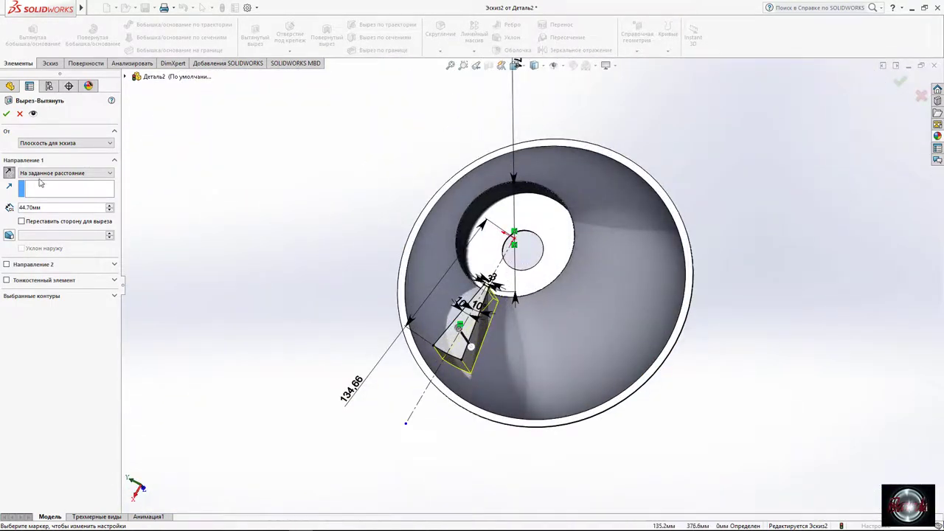
{"action": "left_click", "coordinate": [92, 188]}
{"action": "middle_click_drag", "start_coordinate": [261, 238], "coordinate": [186, 221]}
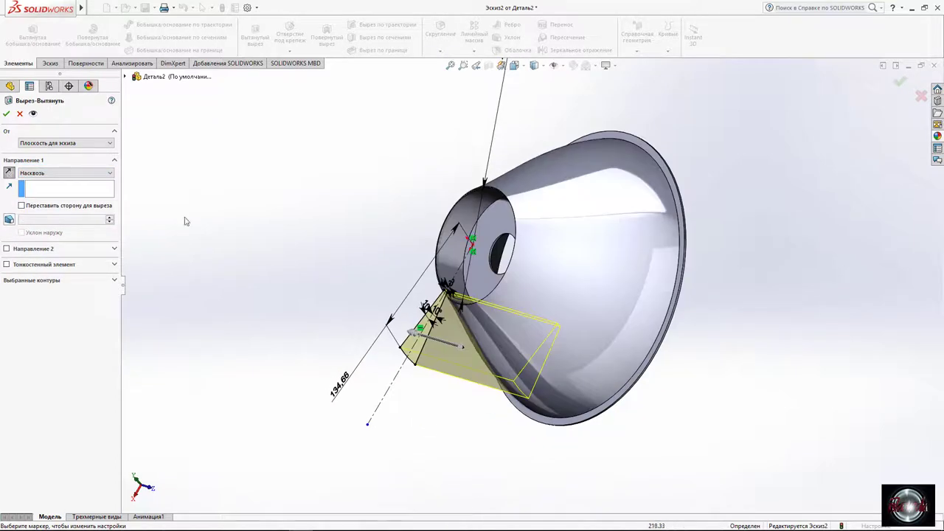
{"action": "scroll", "coordinate": [472, 288], "scroll_direction": "up", "scroll_amount": 3}
{"action": "scroll", "coordinate": [516, 280], "scroll_direction": "down", "scroll_amount": 6}
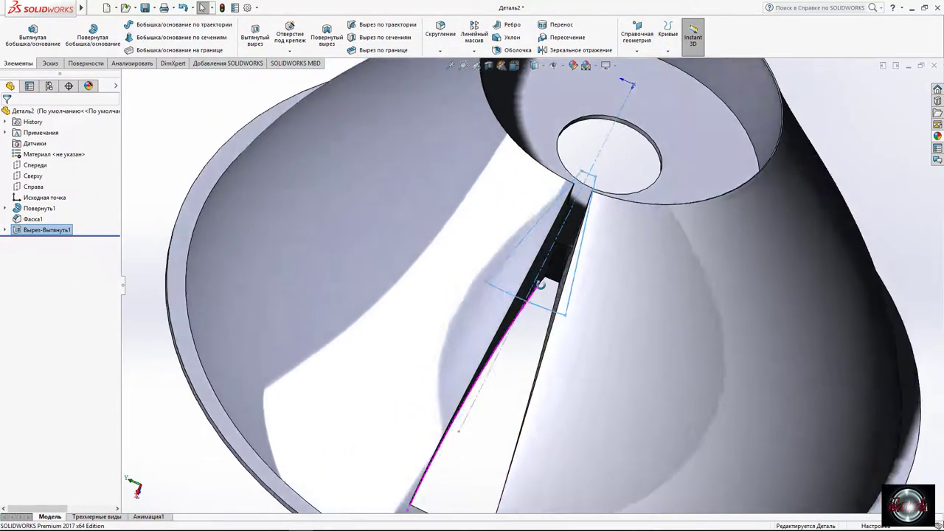
{"action": "mouse_move", "coordinate": [516, 280]}
{"action": "middle_mouse_down"}
{"action": "mouse_move", "coordinate": [554, 142]}
{"action": "mouse_move", "coordinate": [533, 322]}
{"action": "mouse_move", "coordinate": [527, 301]}
{"action": "middle_mouse_up"}
Circularly pattern the slot cut around the cone's rim edge, raising the copy count.
{"action": "scroll", "coordinate": [526, 301], "scroll_direction": "up", "scroll_amount": 3}
{"action": "scroll", "coordinate": [520, 254], "scroll_direction": "down", "scroll_amount": 3}
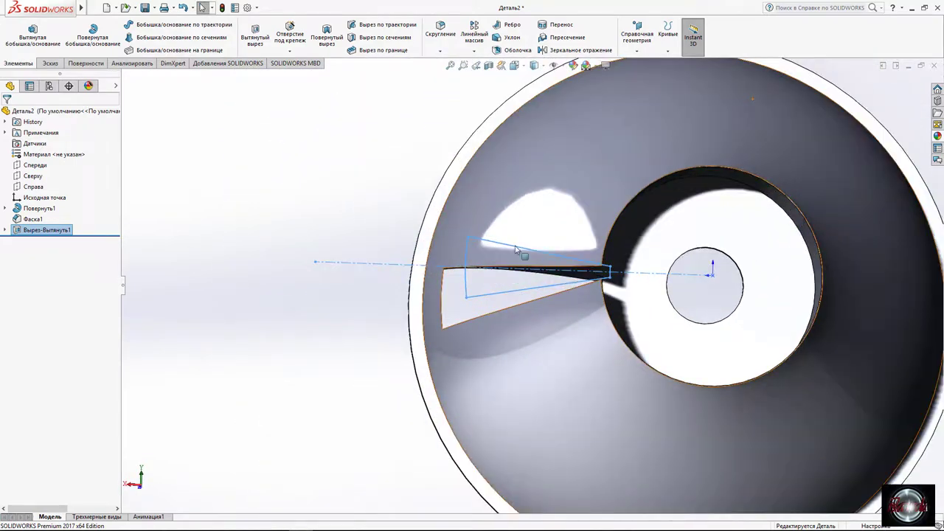
{"action": "scroll", "coordinate": [520, 254], "scroll_direction": "up", "scroll_amount": 3}
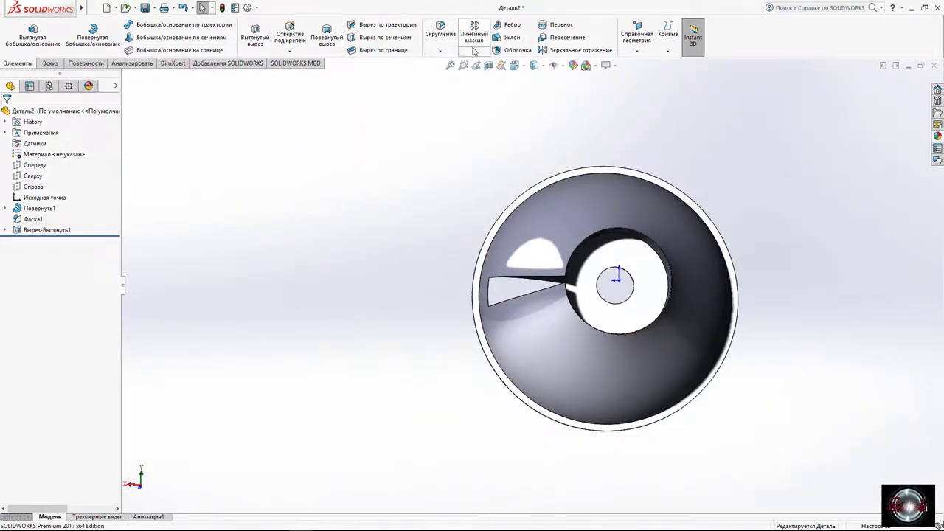
{"action": "left_click", "coordinate": [473, 74]}
{"action": "middle_click_drag", "start_coordinate": [509, 346], "coordinate": [542, 381]}
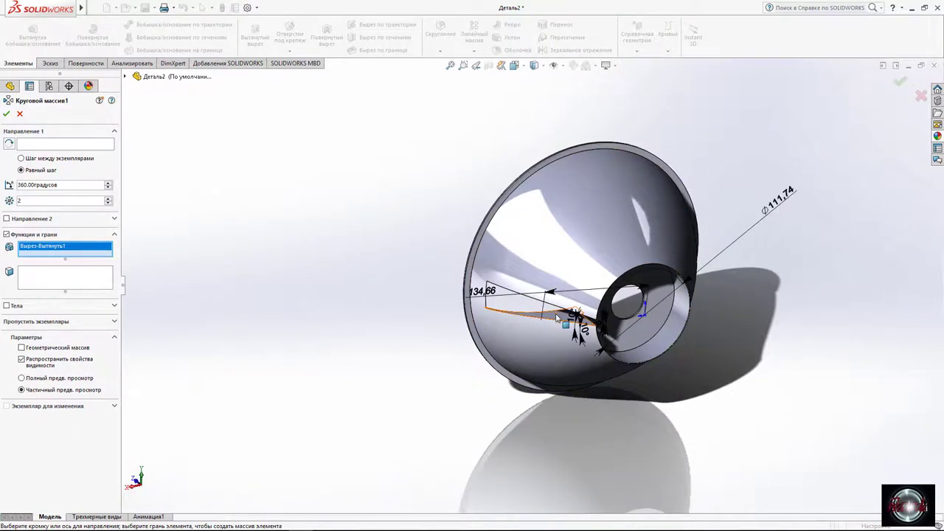
{"action": "left_click", "coordinate": [508, 194]}
{"action": "type", "text": "15"}
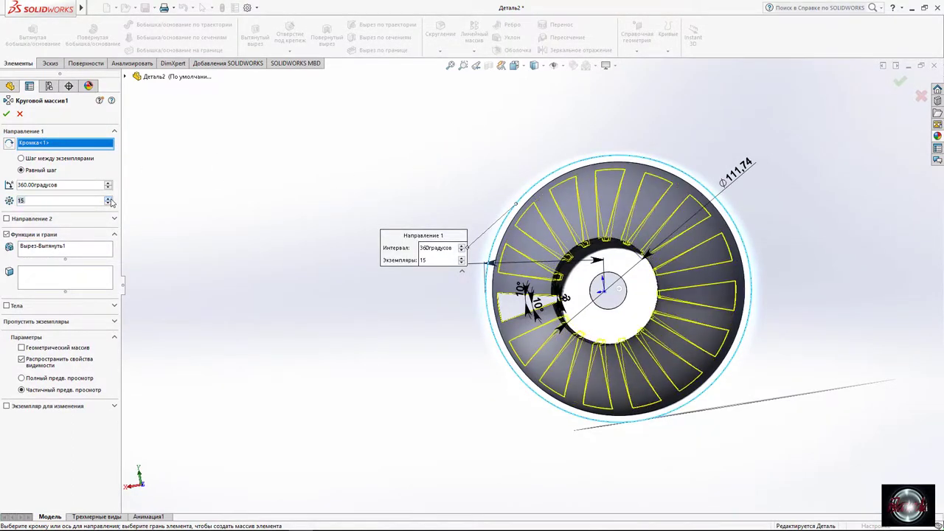
{"action": "left_click", "coordinate": [108, 199]}
{"action": "left_click", "coordinate": [108, 199]}
{"action": "left_click", "coordinate": [108, 199]}
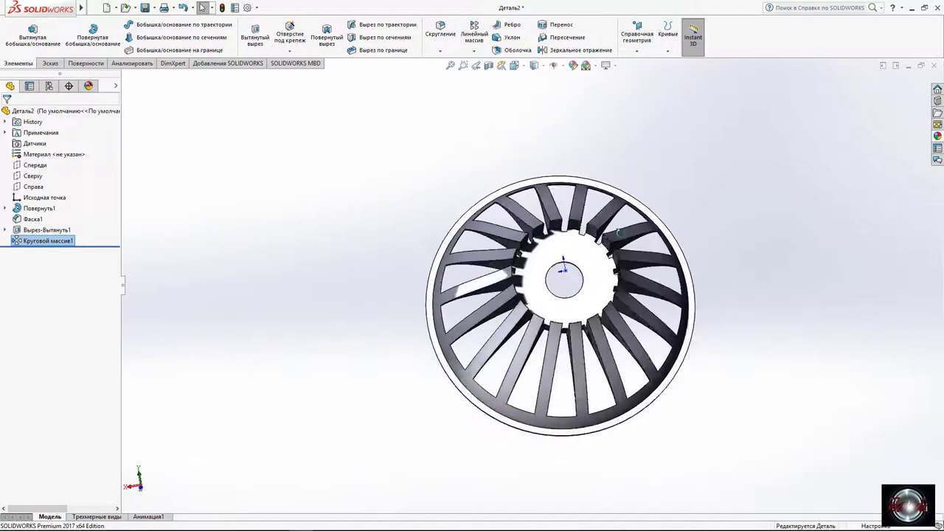
Inspect the patterned wheel and roll the model back before the pattern.
{"action": "mouse_move", "coordinate": [421, 225]}
{"action": "middle_mouse_down"}
{"action": "mouse_move", "coordinate": [302, 267]}
{"action": "mouse_move", "coordinate": [444, 297]}
{"action": "middle_mouse_up"}
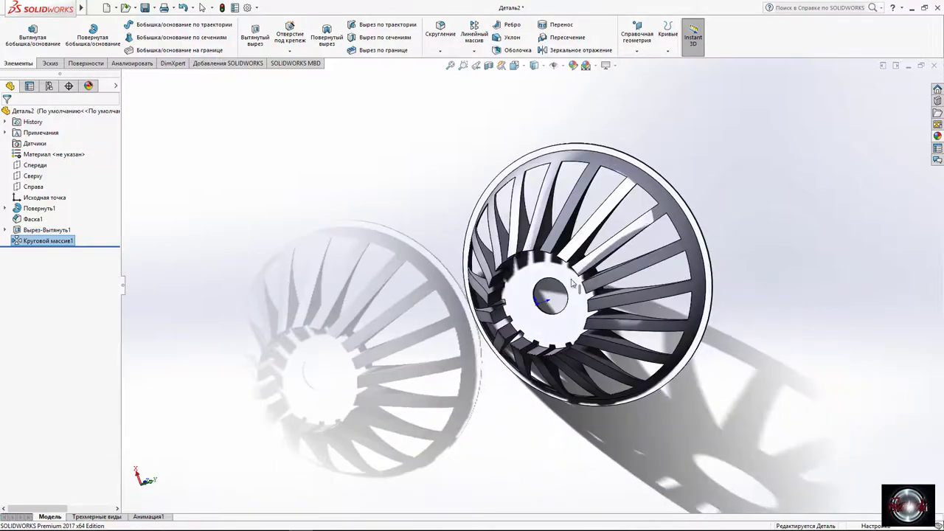
{"action": "scroll", "coordinate": [543, 217], "scroll_direction": "down", "scroll_amount": 5}
{"action": "scroll", "coordinate": [534, 275], "scroll_direction": "down", "scroll_amount": 3}
{"action": "scroll", "coordinate": [533, 275], "scroll_direction": "up", "scroll_amount": 5}
{"action": "mouse_move", "coordinate": [544, 204]}
{"action": "middle_mouse_down"}
{"action": "mouse_move", "coordinate": [516, 177]}
{"action": "mouse_move", "coordinate": [516, 326]}
{"action": "mouse_move", "coordinate": [470, 349]}
{"action": "mouse_move", "coordinate": [450, 335]}
{"action": "middle_mouse_up"}
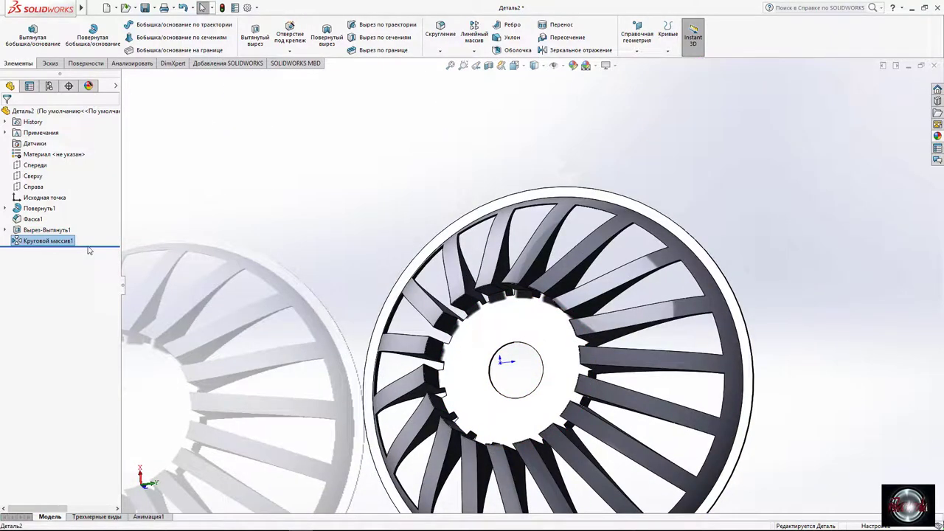
{"action": "middle_click_drag", "start_coordinate": [332, 243], "coordinate": [434, 213]}
Chamfer both edges of the single slot as Фаска2.
{"action": "scroll", "coordinate": [645, 248], "scroll_direction": "up", "scroll_amount": 3}
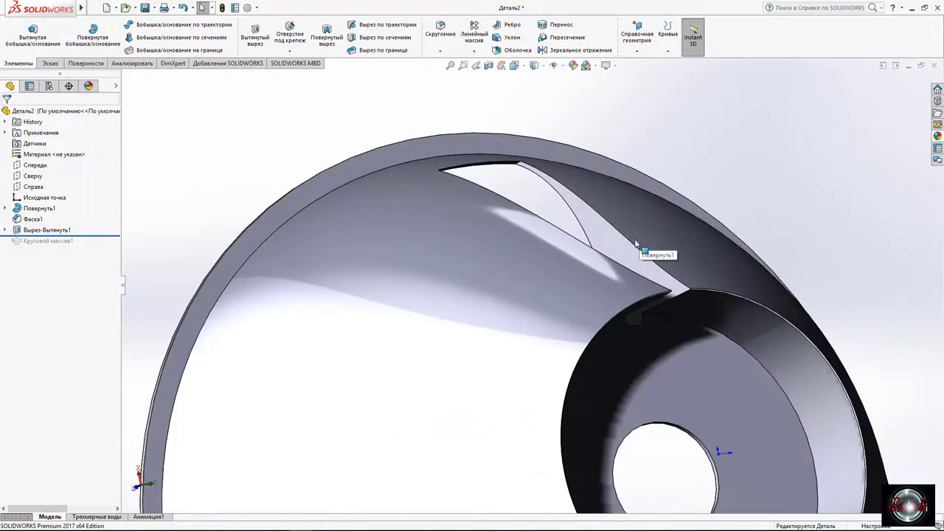
{"action": "left_click", "coordinate": [644, 248]}
{"action": "middle_click_drag", "start_coordinate": [611, 211], "coordinate": [480, 184]}
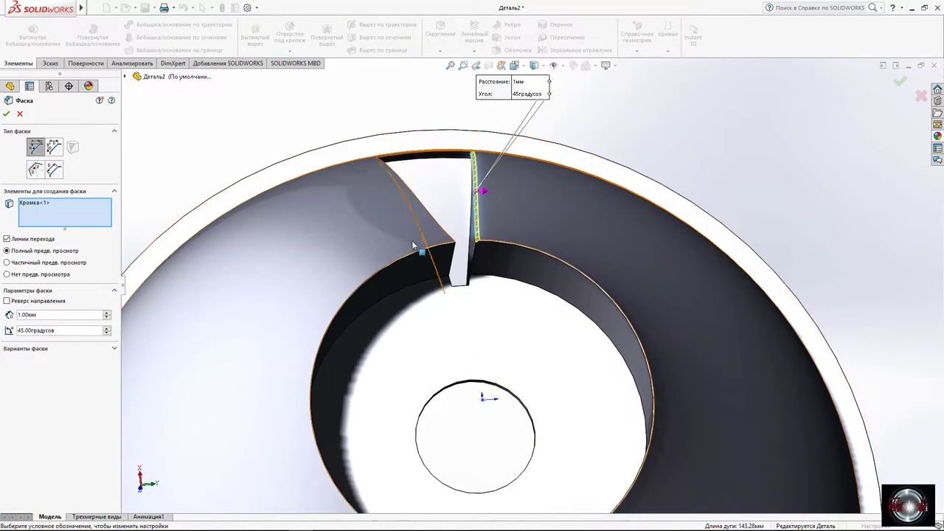
{"action": "left_click", "coordinate": [446, 224]}
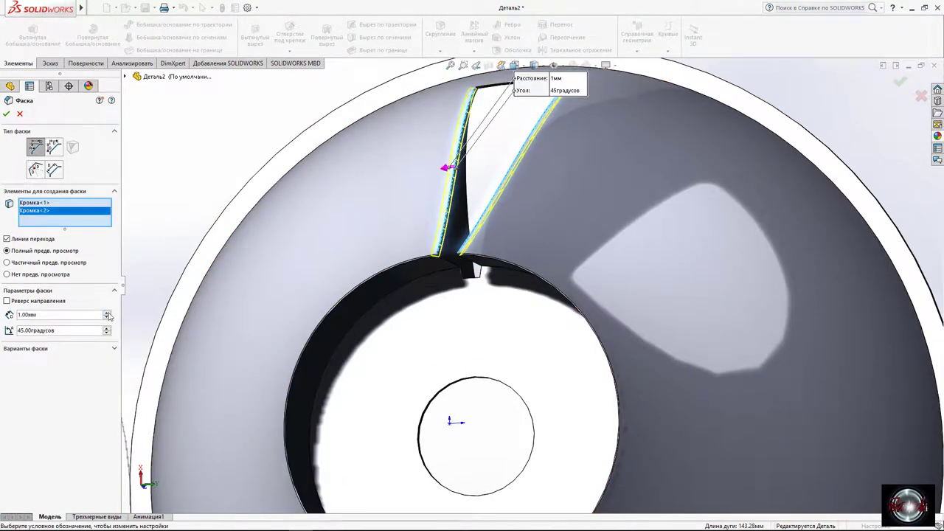
{"action": "middle_click_drag", "start_coordinate": [127, 313], "coordinate": [237, 218]}
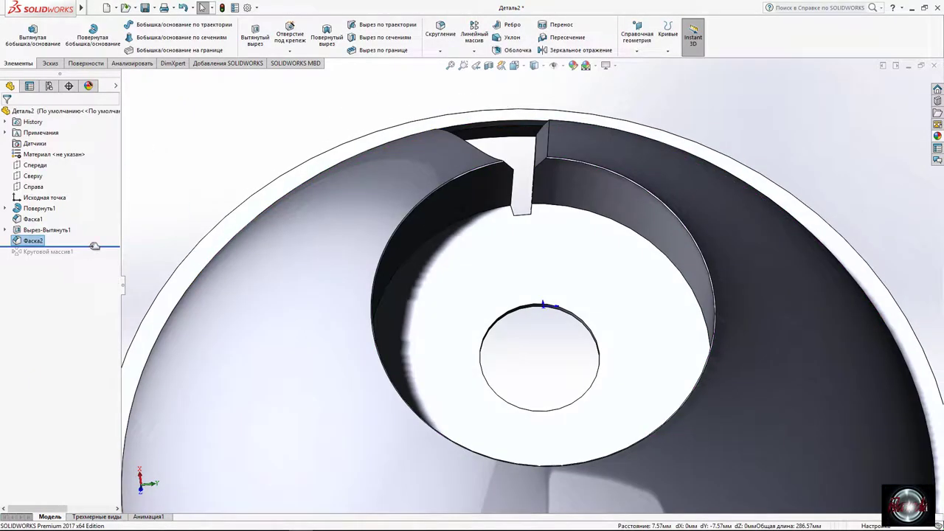
Add Фаска2 to Круговой массив1, keeping 18 copies over 360°.
{"action": "left_click_drag", "start_coordinate": [91, 255], "coordinate": [81, 264]}
{"action": "left_click", "coordinate": [48, 252]}
{"action": "left_click", "coordinate": [63, 221]}
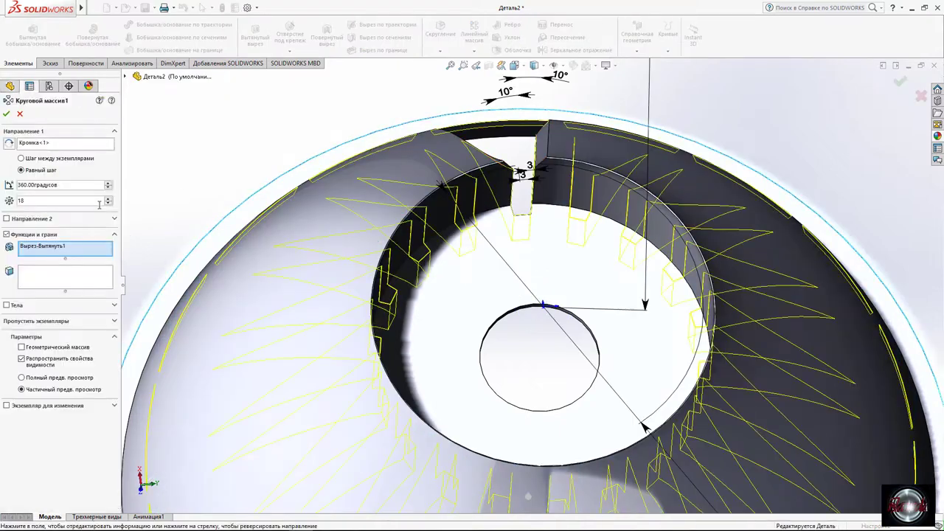
{"action": "mouse_move", "coordinate": [176, 219]}
{"action": "middle_mouse_down"}
{"action": "mouse_move", "coordinate": [184, 177]}
{"action": "mouse_move", "coordinate": [259, 217]}
{"action": "mouse_move", "coordinate": [261, 204]}
{"action": "middle_mouse_up"}
{"action": "left_click", "coordinate": [463, 210]}
{"action": "scroll", "coordinate": [150, 198], "scroll_direction": "up", "scroll_amount": 5}
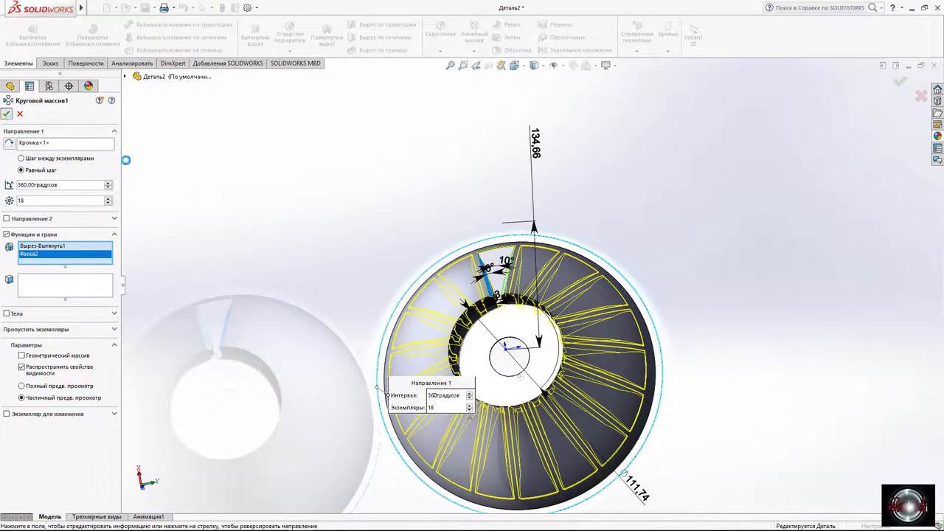
{"action": "mouse_move", "coordinate": [204, 194]}
{"action": "middle_mouse_down"}
{"action": "mouse_move", "coordinate": [329, 299]}
{"action": "mouse_move", "coordinate": [558, 204]}
{"action": "mouse_move", "coordinate": [584, 231]}
{"action": "middle_mouse_up"}
{"action": "scroll", "coordinate": [558, 205], "scroll_direction": "down", "scroll_amount": 5}
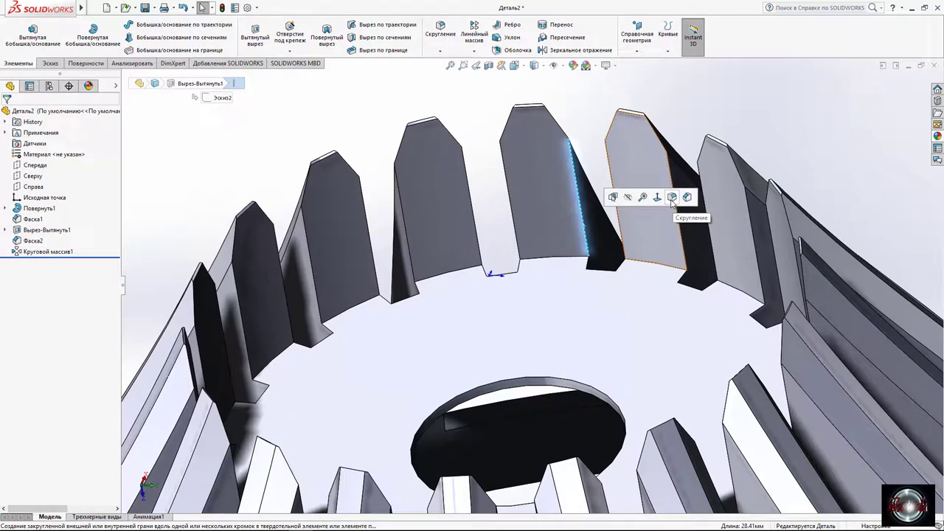
Fillet every tooth face and the base face between them with 1 mm (Скругление1).
{"action": "key", "text": "s"}
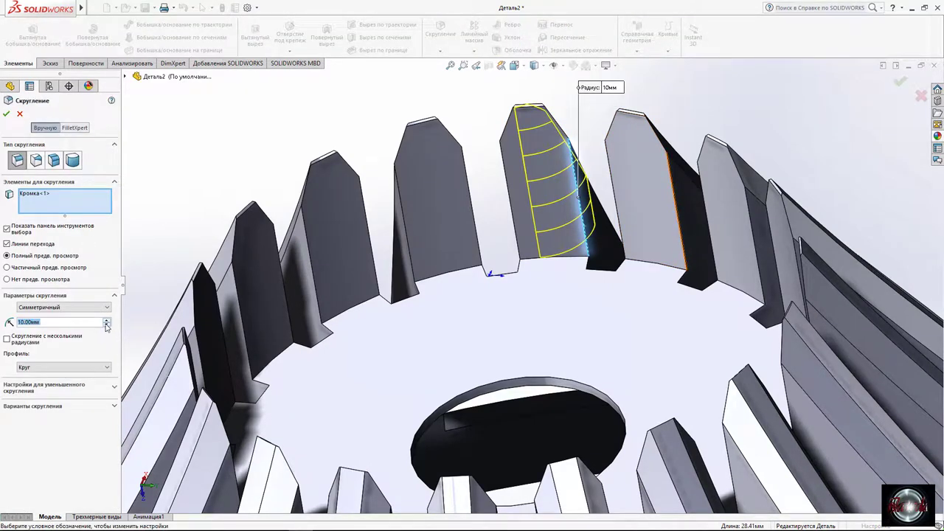
{"action": "left_click", "coordinate": [525, 229]}
{"action": "left_click", "coordinate": [581, 228]}
{"action": "left_click", "coordinate": [584, 227]}
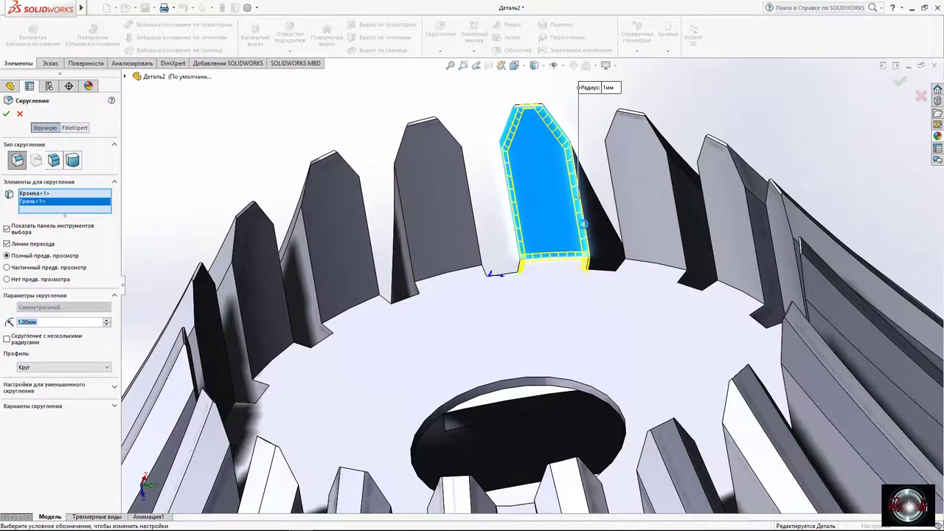
{"action": "left_click", "coordinate": [548, 296]}
{"action": "middle_click_drag", "start_coordinate": [555, 302], "coordinate": [643, 221]}
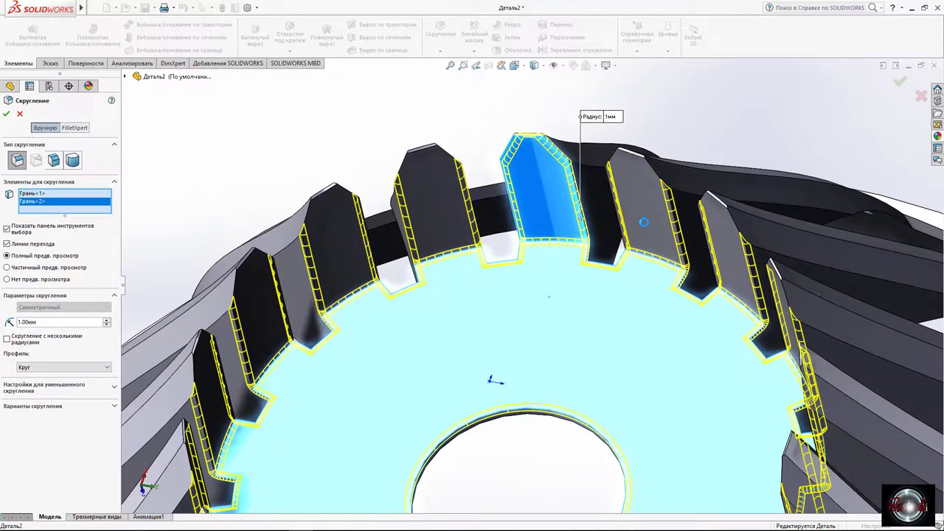
{"action": "left_click", "coordinate": [652, 229]}
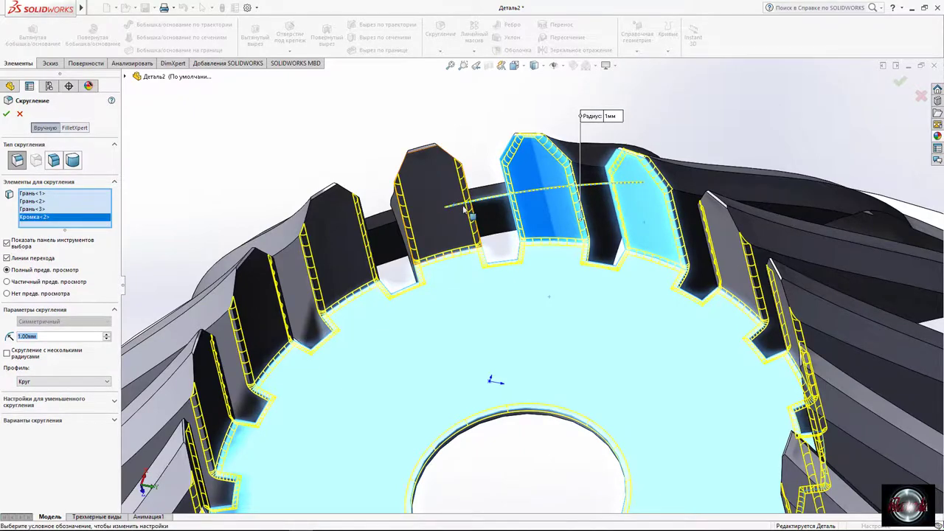
{"action": "left_click", "coordinate": [333, 221]}
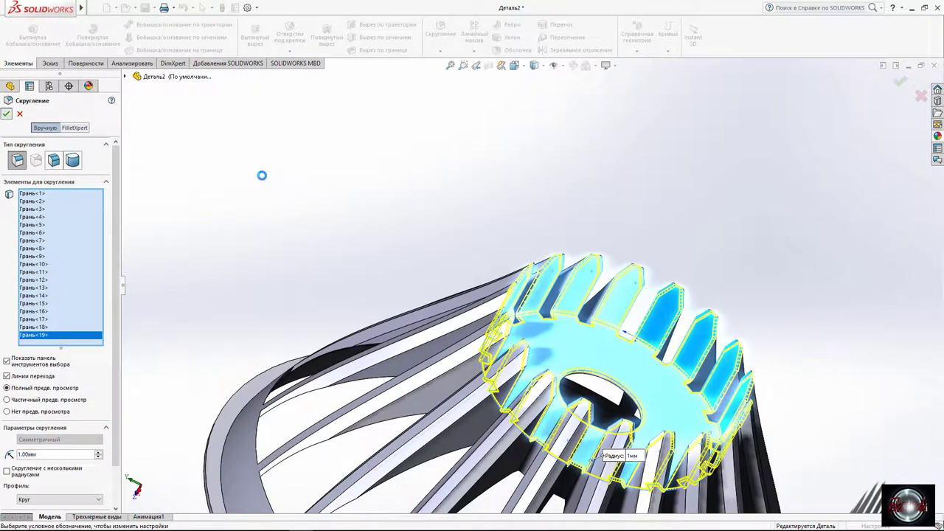
{"action": "key", "text": "Return"}
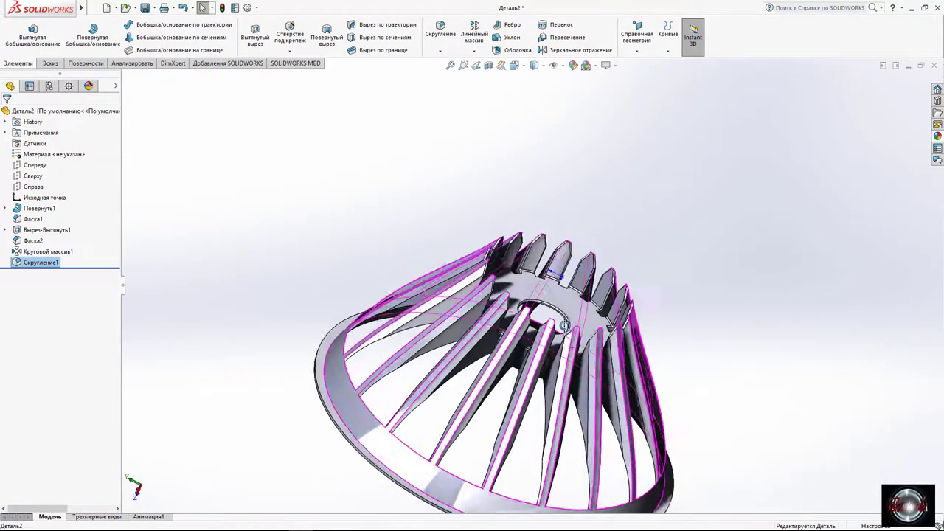
{"action": "middle_click_drag", "start_coordinate": [287, 191], "coordinate": [472, 354]}
{"action": "scroll", "coordinate": [486, 411], "scroll_direction": "down", "scroll_amount": 3}
{"action": "scroll", "coordinate": [486, 412], "scroll_direction": "down", "scroll_amount": 4}
{"action": "left_click", "coordinate": [514, 320]}
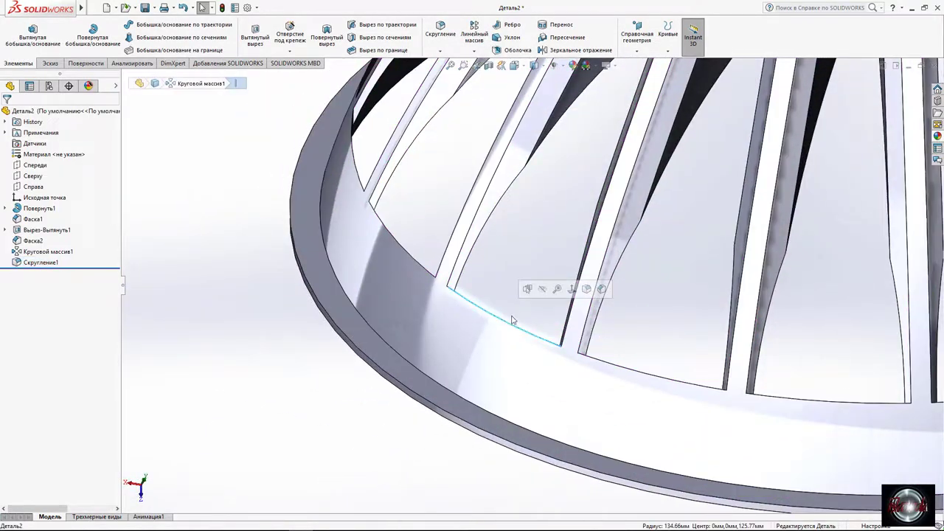
{"action": "right_click_drag", "start_coordinate": [602, 295], "coordinate": [508, 295]}
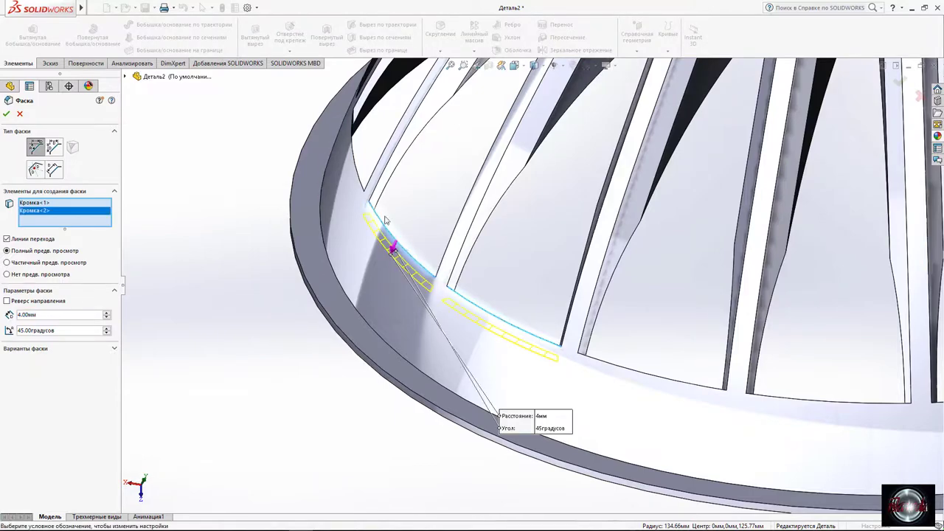
{"action": "left_click", "coordinate": [361, 177]}
{"action": "left_click", "coordinate": [349, 156]}
{"action": "scroll", "coordinate": [625, 428], "scroll_direction": "up", "scroll_amount": 3}
{"action": "scroll", "coordinate": [622, 327], "scroll_direction": "up", "scroll_amount": 2}
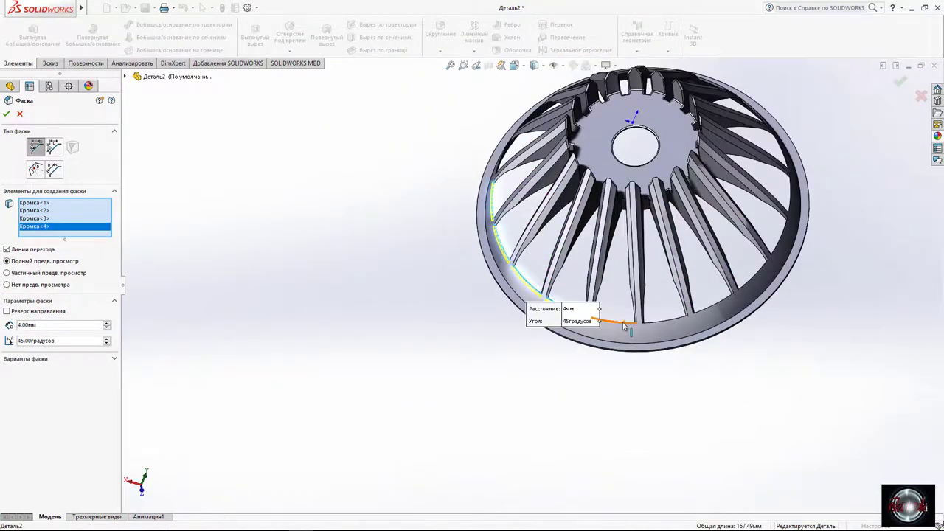
{"action": "left_click", "coordinate": [623, 325]}
{"action": "left_click", "coordinate": [613, 328]}
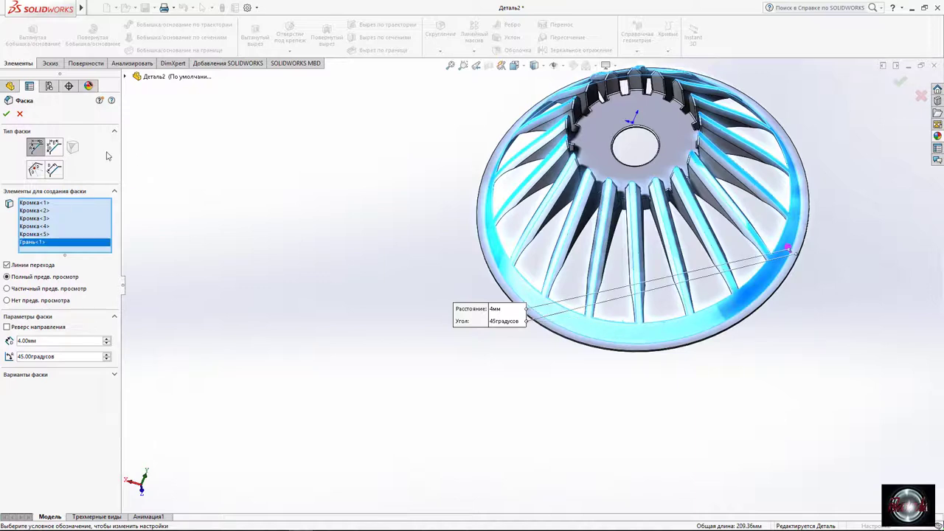
{"action": "left_click", "coordinate": [6, 114]}
{"action": "mouse_move", "coordinate": [349, 244]}
{"action": "middle_mouse_down"}
{"action": "mouse_move", "coordinate": [530, 301]}
{"action": "mouse_move", "coordinate": [561, 143]}
{"action": "middle_mouse_up"}
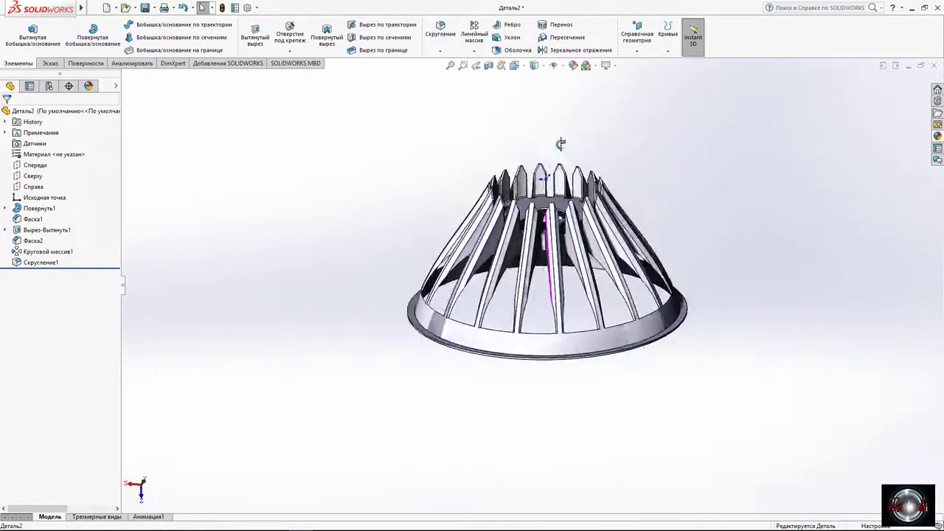
{"action": "scroll", "coordinate": [569, 298], "scroll_direction": "down", "scroll_amount": 5}
Save the part as korpus.SLDPRT.
{"action": "scroll", "coordinate": [570, 299], "scroll_direction": "up", "scroll_amount": 5}
{"action": "mouse_move", "coordinate": [569, 299]}
{"action": "middle_mouse_down"}
{"action": "mouse_move", "coordinate": [580, 157]}
{"action": "mouse_move", "coordinate": [492, 222]}
{"action": "mouse_move", "coordinate": [488, 211]}
{"action": "mouse_move", "coordinate": [527, 193]}
{"action": "mouse_move", "coordinate": [634, 335]}
{"action": "mouse_move", "coordinate": [747, 232]}
{"action": "middle_mouse_up"}
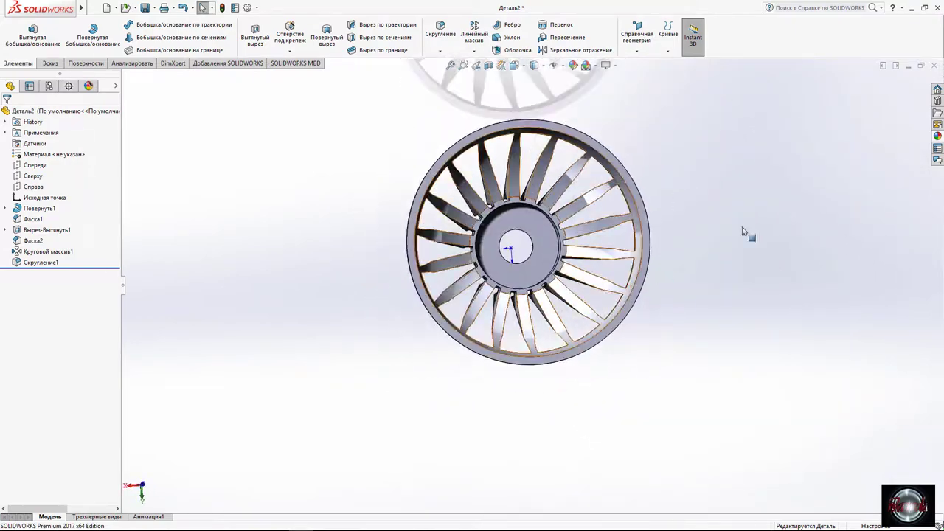
{"action": "left_click", "coordinate": [145, 8]}
{"action": "left_click", "coordinate": [152, 14]}
{"action": "key", "text": "ctrl+s"}
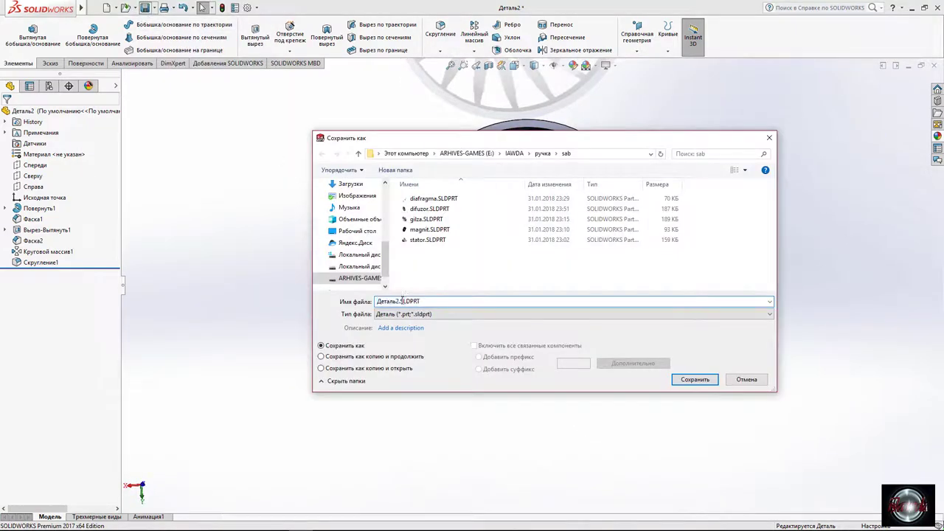
{"action": "key", "text": "Return"}
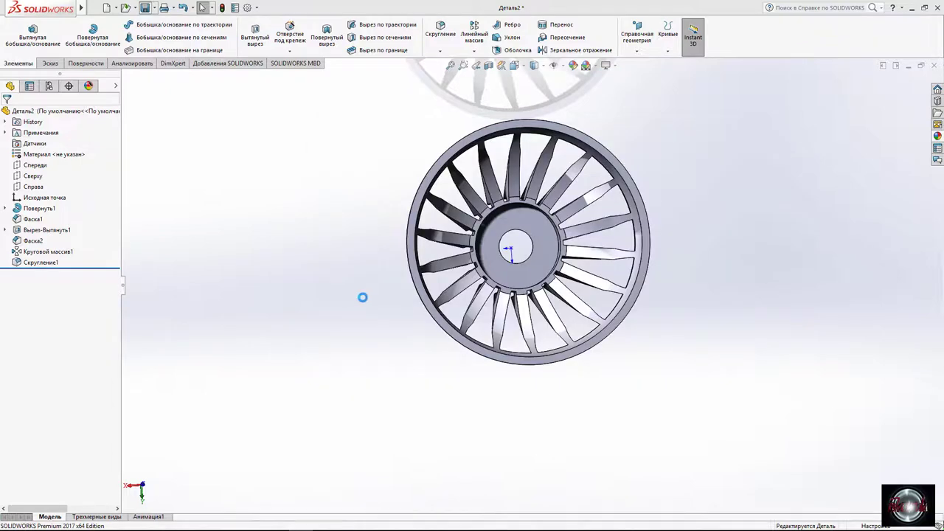
Apply a Metal > Aluminium appearance to the whole body, then close the korpus part.
{"action": "left_click", "coordinate": [937, 137]}
{"action": "left_click", "coordinate": [798, 106]}
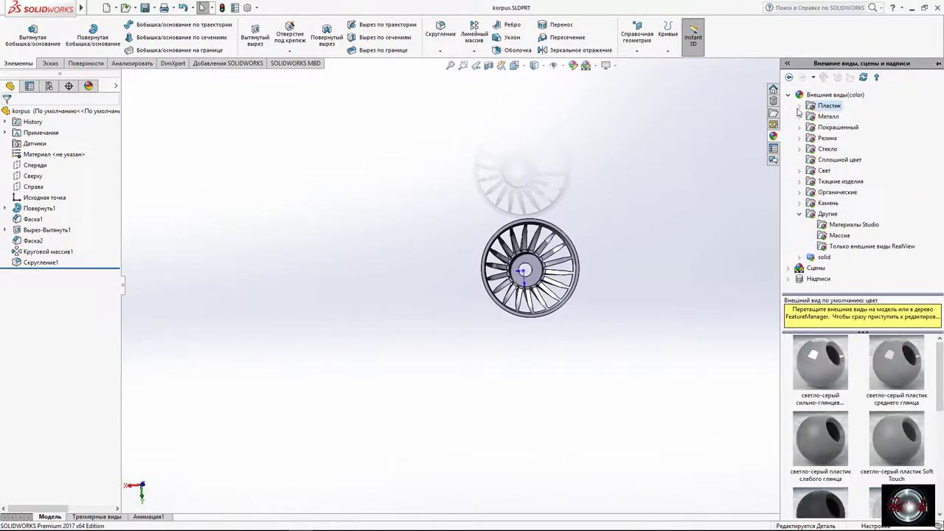
{"action": "left_click", "coordinate": [814, 117]}
{"action": "left_click", "coordinate": [841, 128]}
{"action": "mouse_move", "coordinate": [820, 400]}
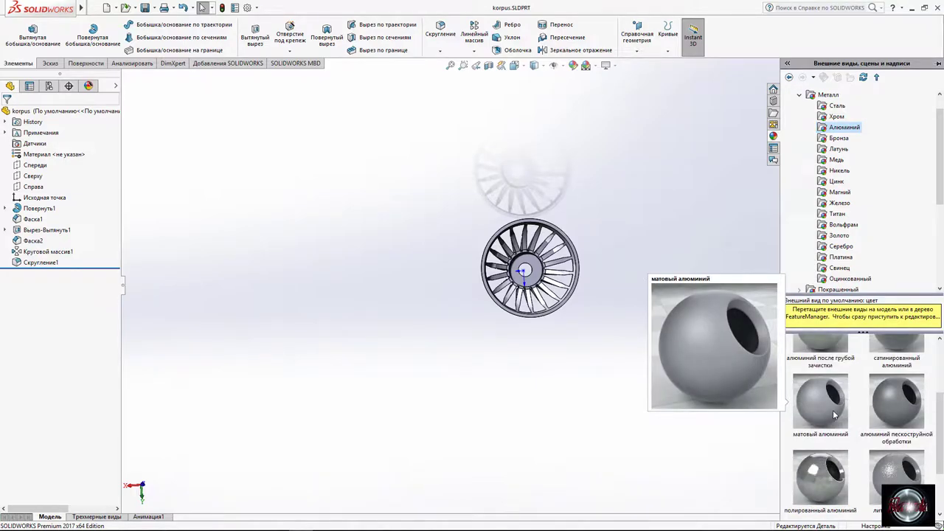
{"action": "scroll", "coordinate": [833, 415], "scroll_direction": "up", "scroll_amount": 3}
{"action": "left_click_drag", "start_coordinate": [893, 376], "coordinate": [538, 274]}
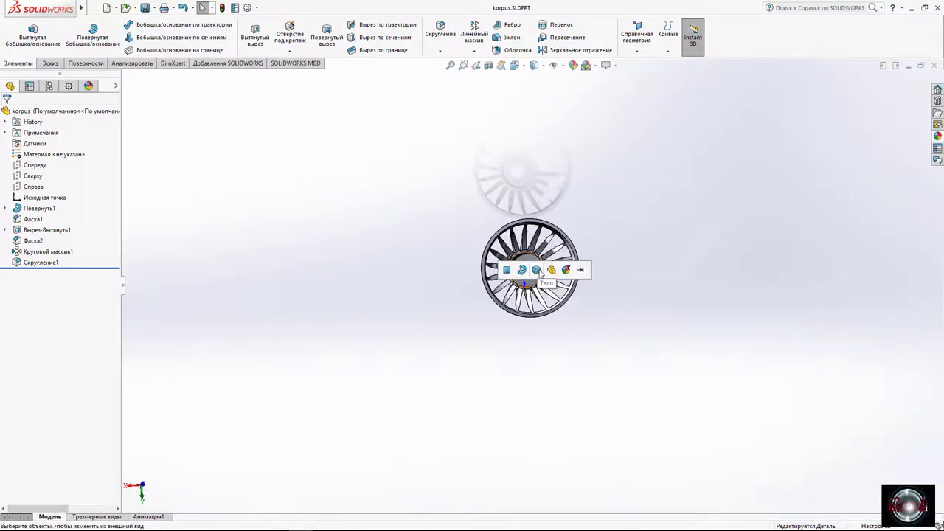
{"action": "left_click", "coordinate": [536, 270]}
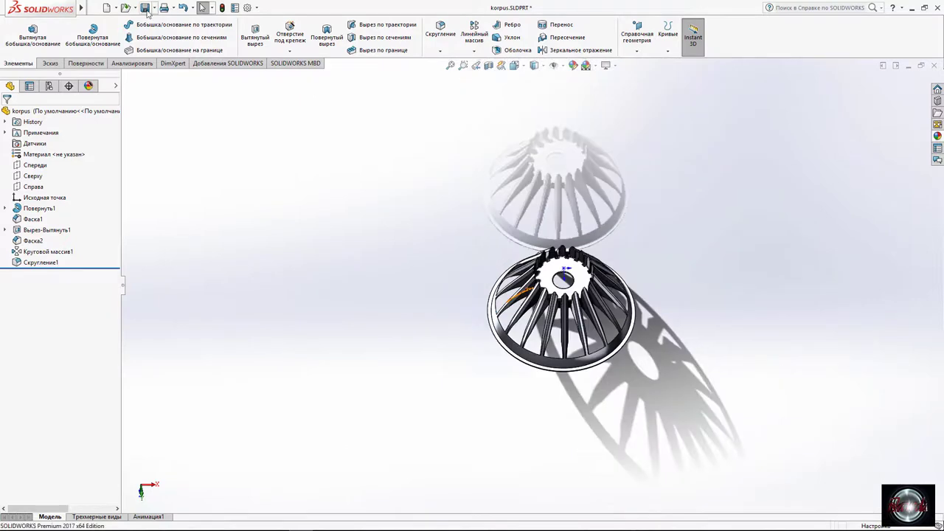
{"action": "left_click", "coordinate": [935, 65]}
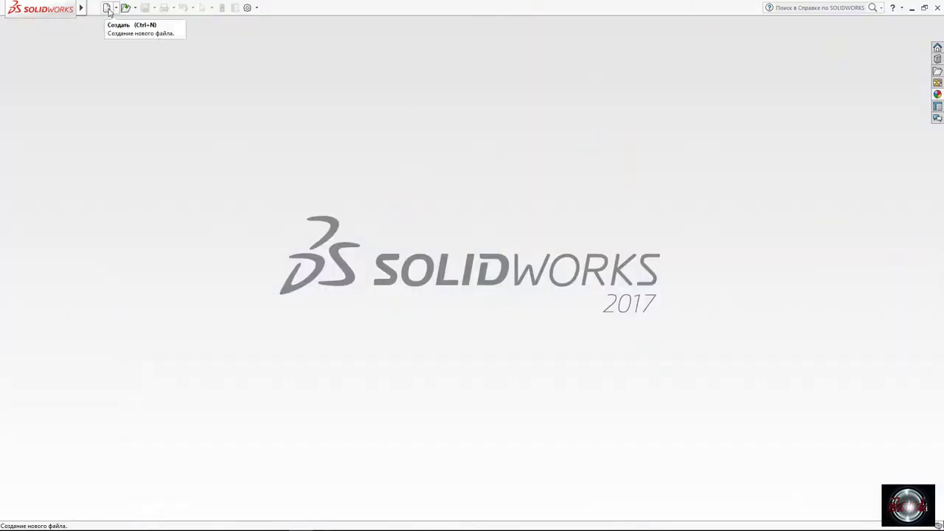
Create a new assembly and place the korpus part in it.
{"action": "left_click", "coordinate": [107, 9]}
{"action": "left_click", "coordinate": [353, 254]}
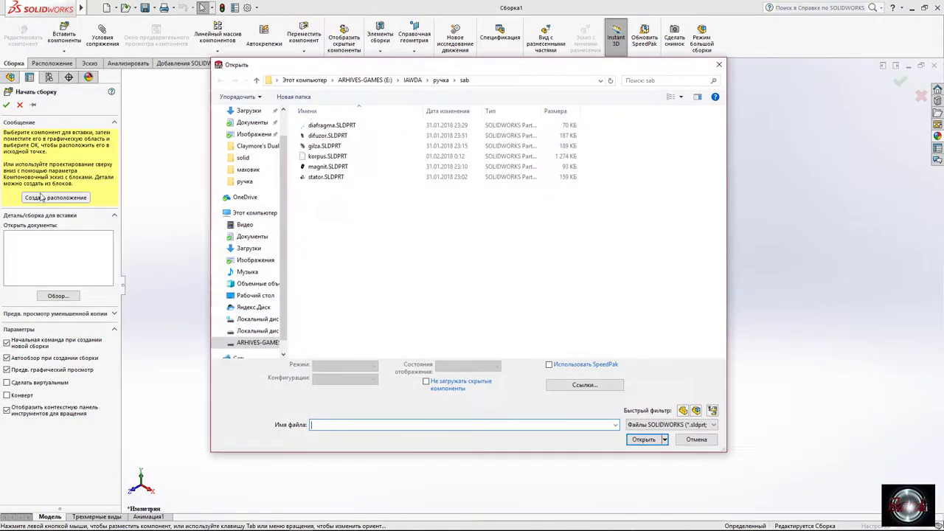
{"action": "double_click", "coordinate": [324, 158]}
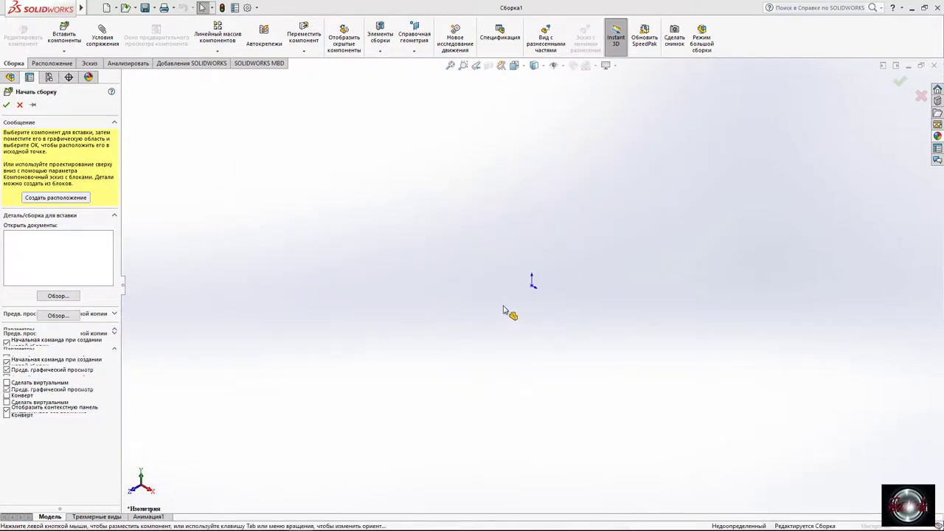
{"action": "left_click", "coordinate": [524, 278]}
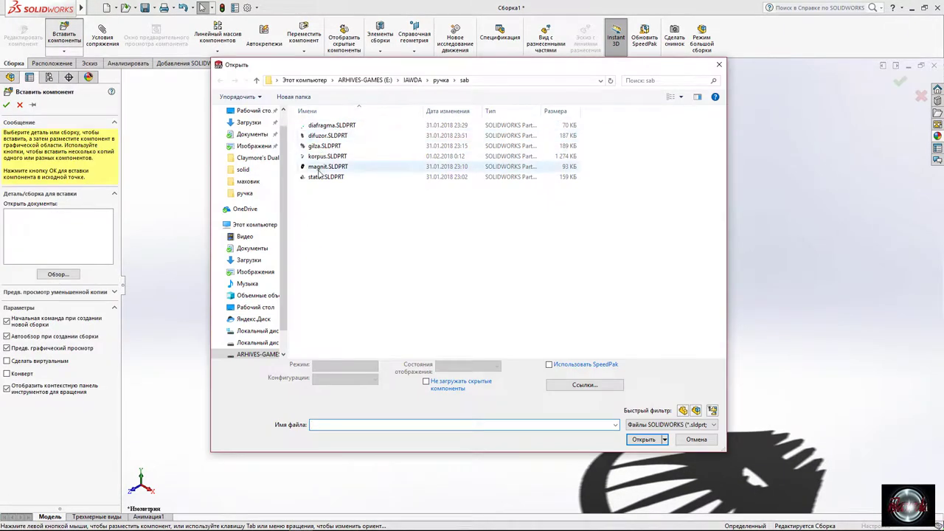
Insert the magnit, difuzor and stator parts into the assembly.
{"action": "left_click", "coordinate": [319, 168]}
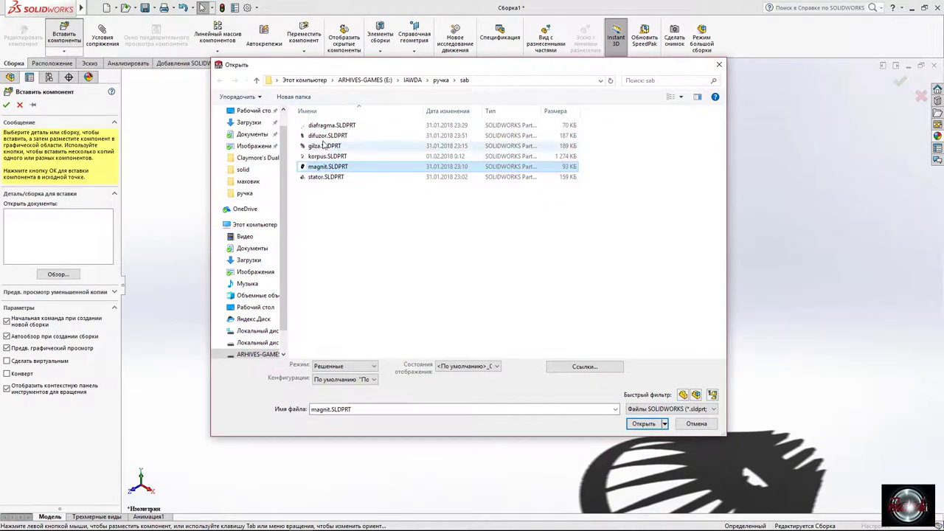
{"action": "left_click", "coordinate": [325, 138], "text": "ctrl"}
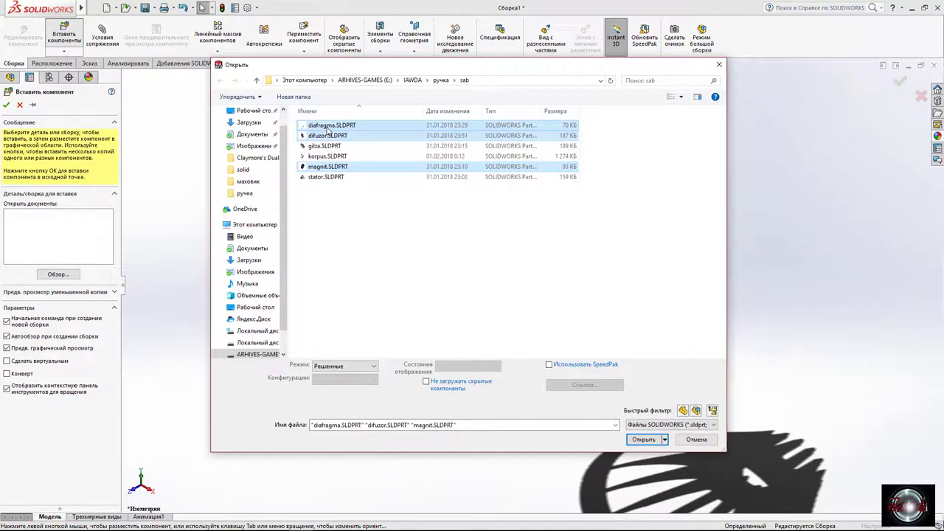
{"action": "left_click", "coordinate": [643, 439]}
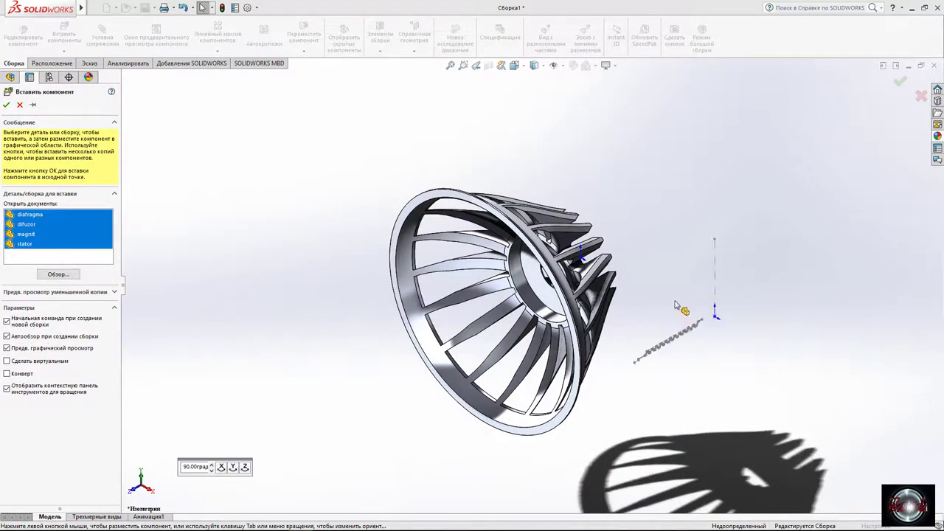
{"action": "left_click", "coordinate": [728, 268]}
{"action": "left_click", "coordinate": [710, 255]}
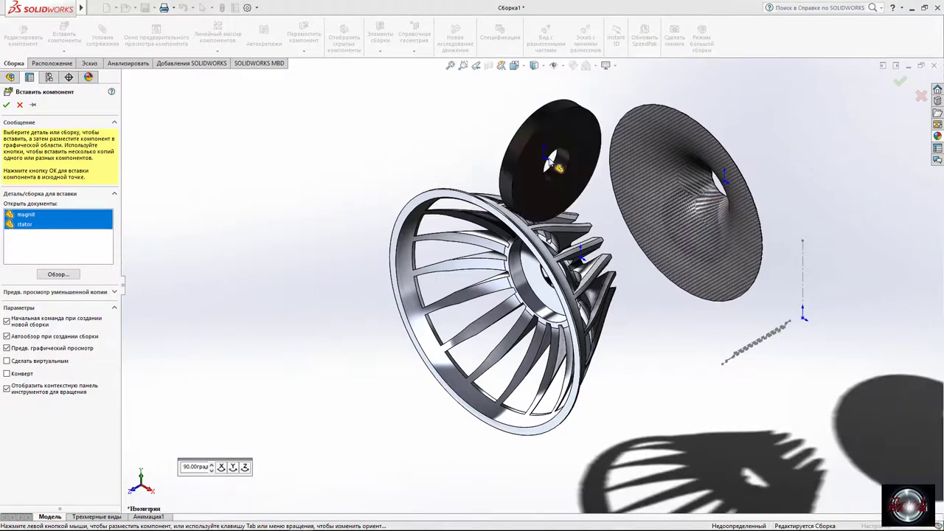
{"action": "left_click", "coordinate": [522, 129]}
{"action": "left_click", "coordinate": [333, 169]}
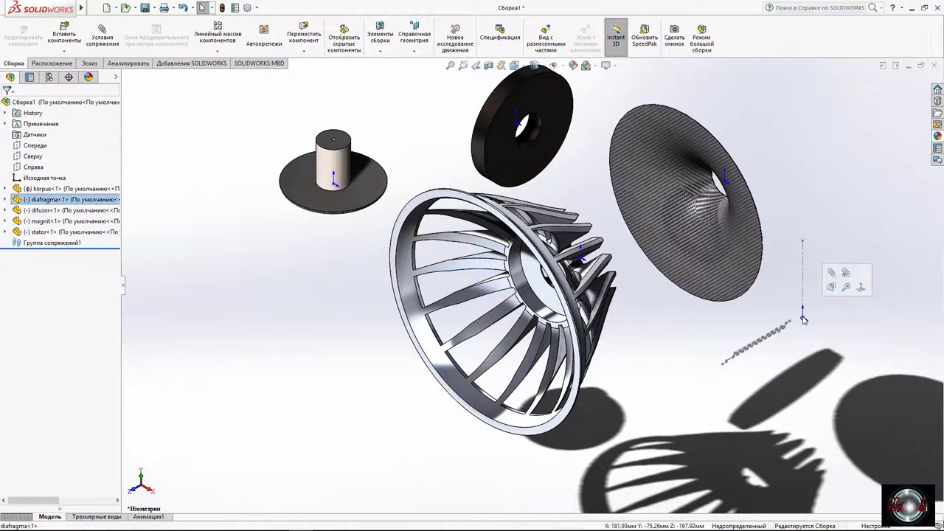
Delete the diafragma component, confirming the Confirm Delete dialog.
{"action": "right_click", "coordinate": [803, 318]}
{"action": "left_click", "coordinate": [788, 331]}
{"action": "left_click", "coordinate": [44, 199]}
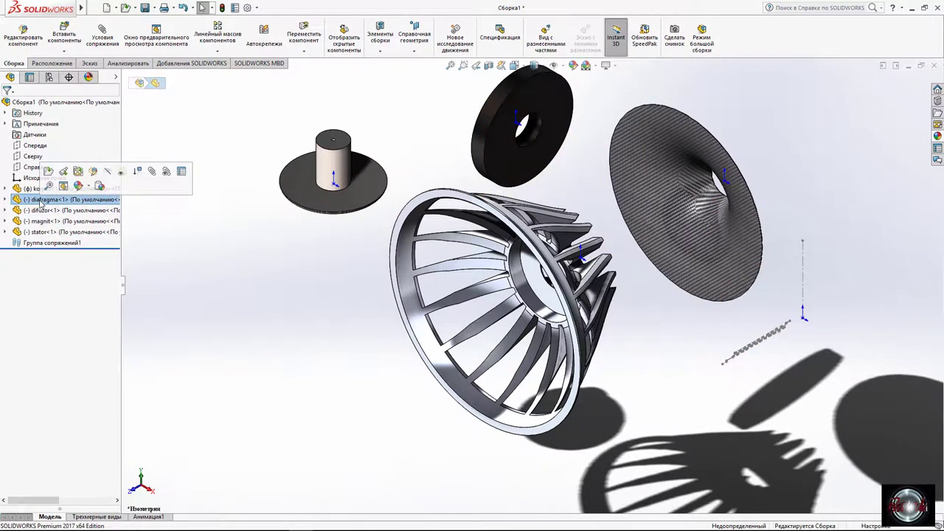
{"action": "key", "text": "Delete"}
{"action": "left_click", "coordinate": [531, 214]}
{"action": "scroll", "coordinate": [551, 245], "scroll_direction": "down", "scroll_amount": 3}
{"action": "scroll", "coordinate": [552, 246], "scroll_direction": "up", "scroll_amount": 3}
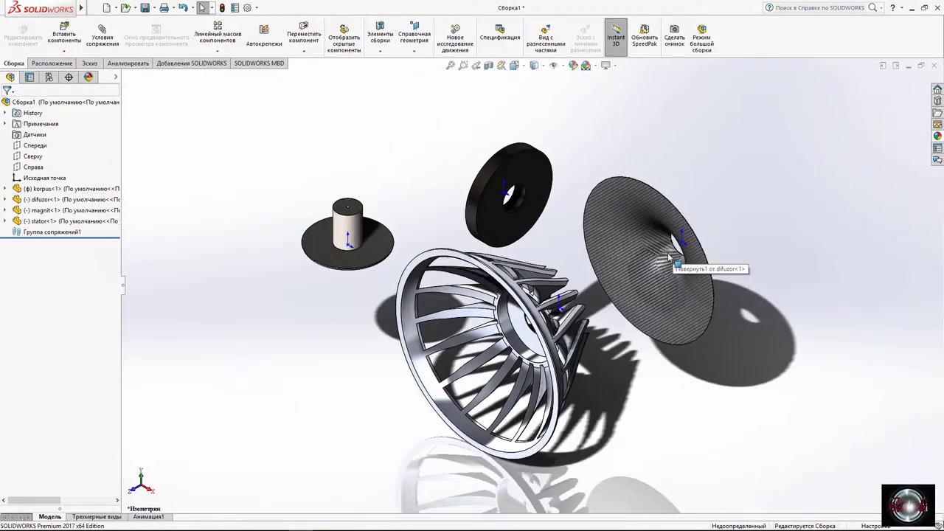
{"action": "left_click", "coordinate": [674, 268]}
{"action": "left_click", "coordinate": [495, 169]}
{"action": "mouse_move", "coordinate": [496, 168]}
{"action": "middle_mouse_down"}
{"action": "mouse_move", "coordinate": [558, 263]}
{"action": "mouse_move", "coordinate": [447, 352]}
{"action": "middle_mouse_up"}
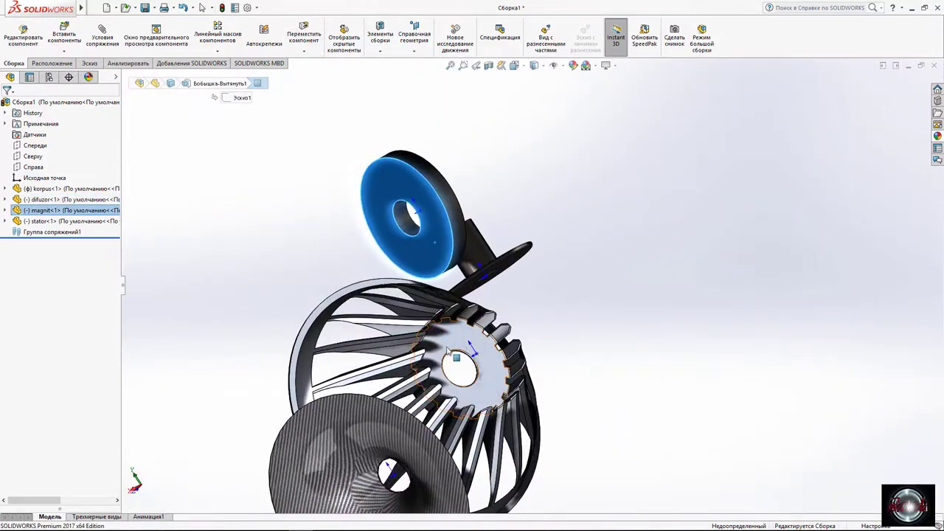
Mate the magnit onto the korpus gear face.
{"action": "left_click", "coordinate": [501, 337]}
{"action": "scroll", "coordinate": [494, 332], "scroll_direction": "down", "scroll_amount": 5}
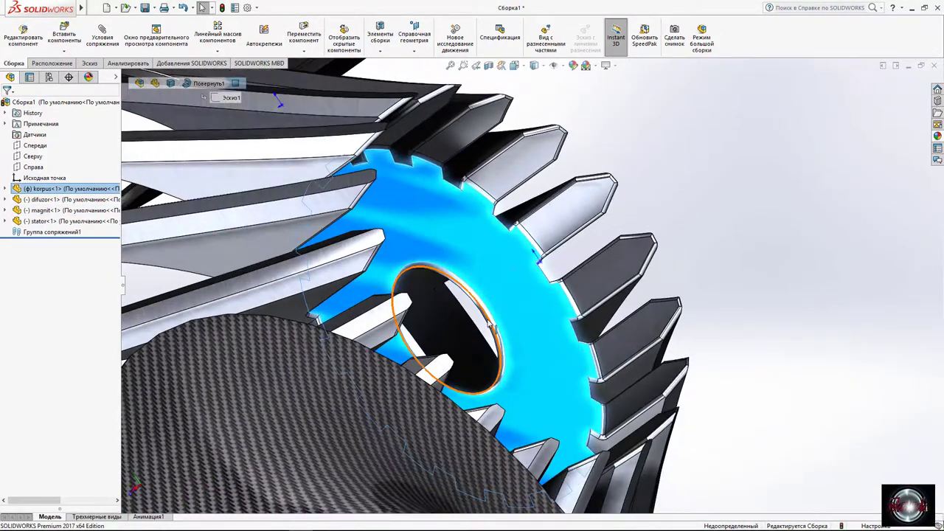
{"action": "scroll", "coordinate": [491, 326], "scroll_direction": "up", "scroll_amount": 6}
{"action": "left_click", "coordinate": [516, 194], "text": "ctrl"}
{"action": "left_click", "coordinate": [582, 183]}
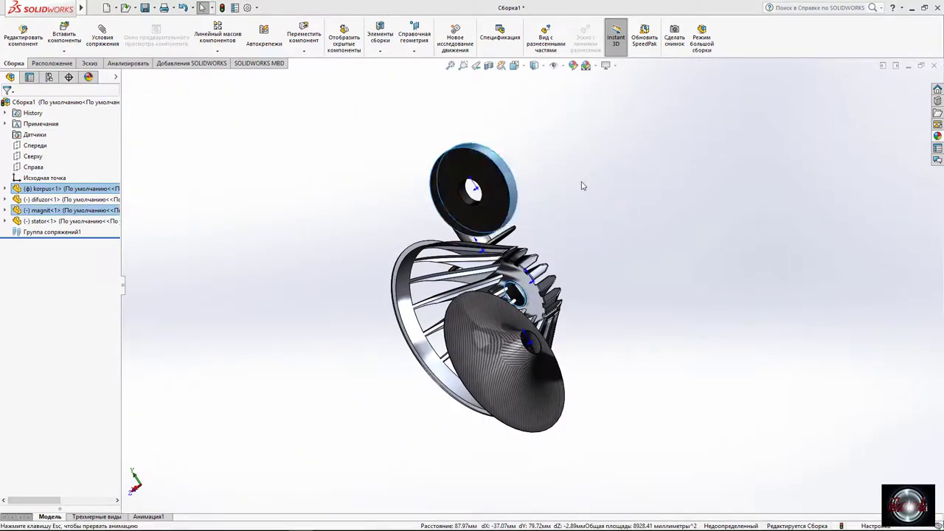
Ctrl-drag magnit to copy it as magnit<2> and mate it to the gear hub.
{"action": "middle_click_drag", "start_coordinate": [526, 295], "coordinate": [509, 295]}
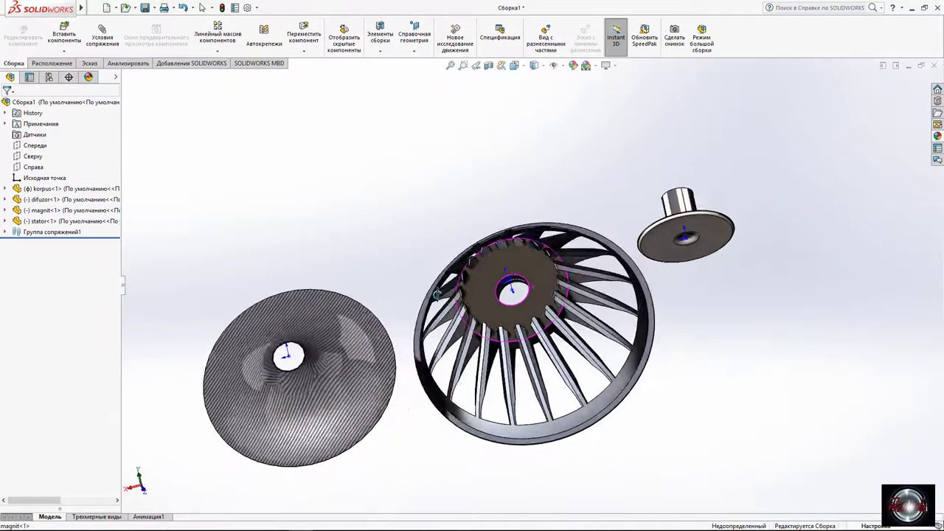
{"action": "scroll", "coordinate": [516, 280], "scroll_direction": "down", "scroll_amount": 5}
{"action": "scroll", "coordinate": [527, 252], "scroll_direction": "down", "scroll_amount": 2}
{"action": "scroll", "coordinate": [527, 253], "scroll_direction": "up", "scroll_amount": 6}
{"action": "left_click", "coordinate": [542, 256]}
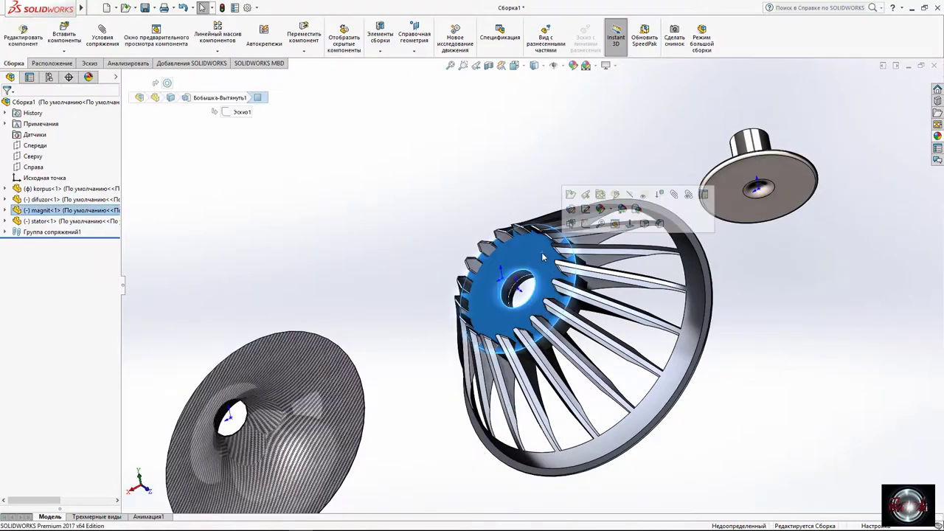
{"action": "left_click_drag", "start_coordinate": [526, 252], "coordinate": [428, 236], "text": "ctrl"}
{"action": "scroll", "coordinate": [466, 259], "scroll_direction": "down", "scroll_amount": 3}
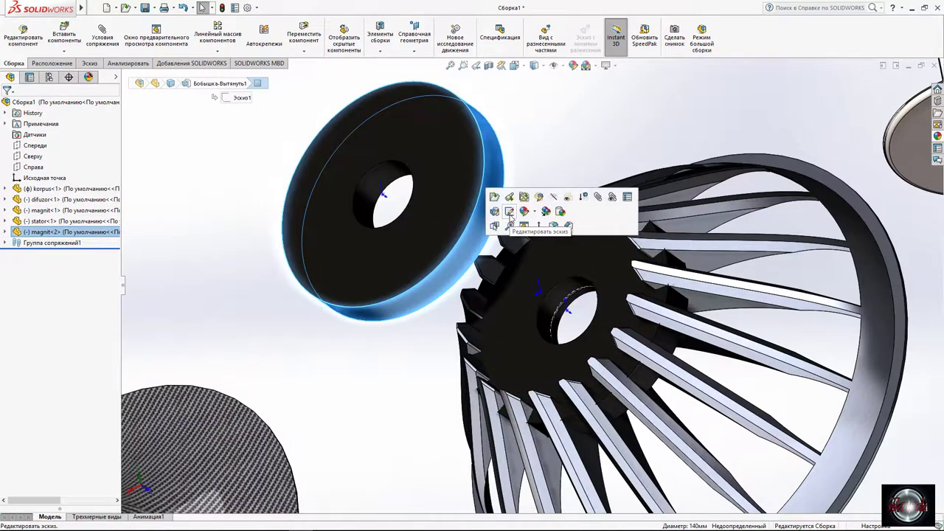
{"action": "left_click", "coordinate": [568, 295], "text": "ctrl"}
{"action": "left_click", "coordinate": [618, 288]}
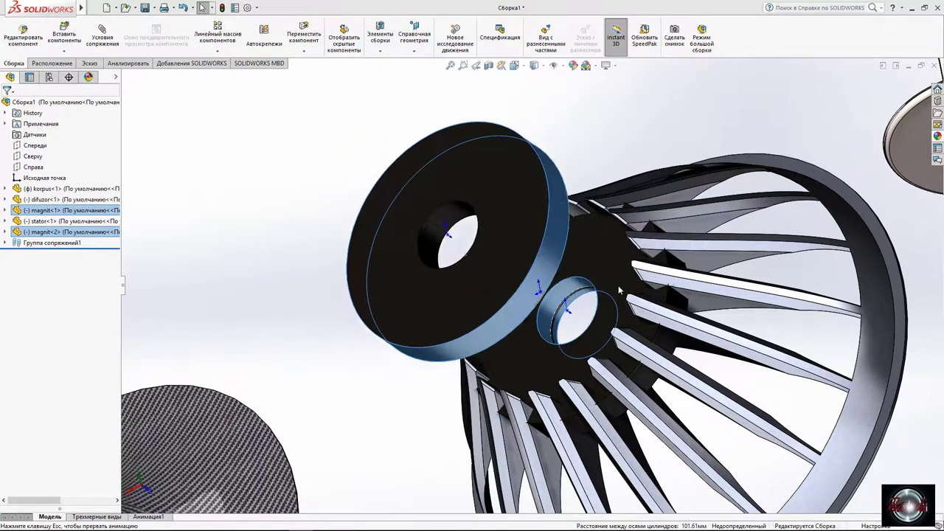
Move the first magnet aside and mate the second magnet's ring face to the korpus.
{"action": "scroll", "coordinate": [616, 292], "scroll_direction": "up", "scroll_amount": 3}
{"action": "mouse_move", "coordinate": [611, 295]}
{"action": "middle_mouse_down"}
{"action": "mouse_move", "coordinate": [525, 251]}
{"action": "mouse_move", "coordinate": [543, 236]}
{"action": "middle_mouse_up"}
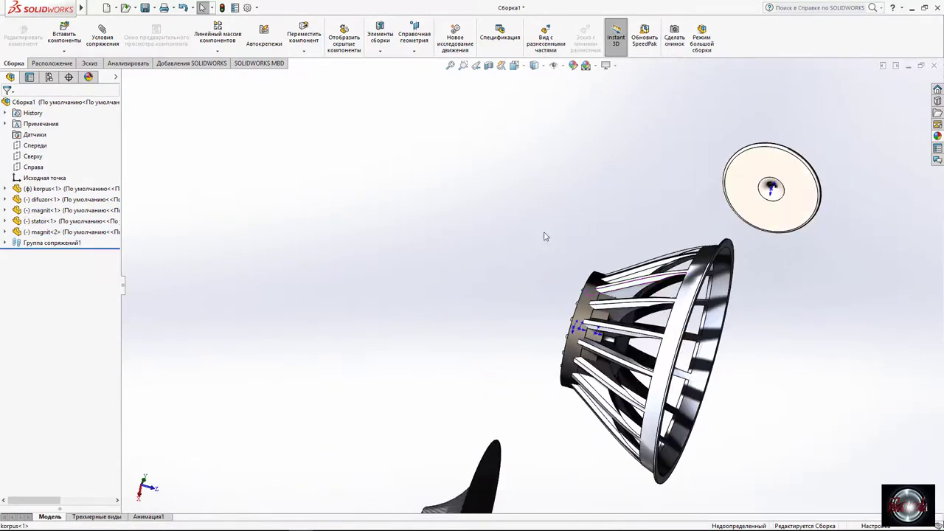
{"action": "scroll", "coordinate": [588, 358], "scroll_direction": "down", "scroll_amount": 4}
{"action": "left_click_drag", "start_coordinate": [587, 358], "coordinate": [502, 345]}
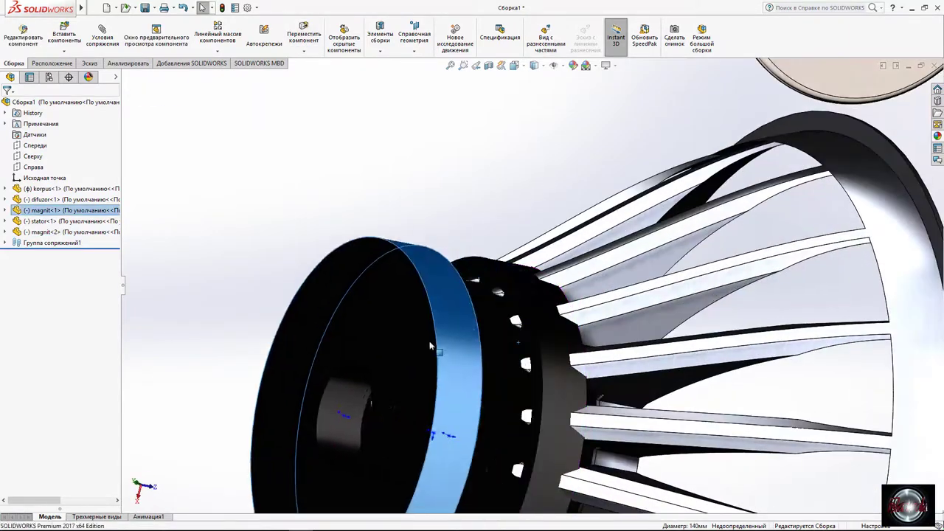
{"action": "left_click", "coordinate": [453, 373]}
{"action": "left_click", "coordinate": [467, 353], "text": "ctrl"}
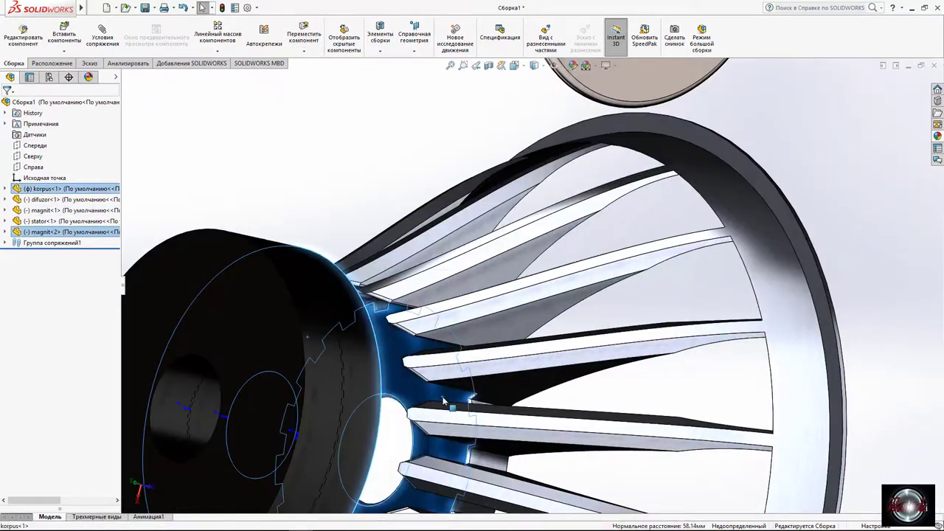
{"action": "left_click", "coordinate": [469, 390]}
Select both magnet instances together and orbit to a new angle.
{"action": "scroll", "coordinate": [468, 389], "scroll_direction": "up", "scroll_amount": 5}
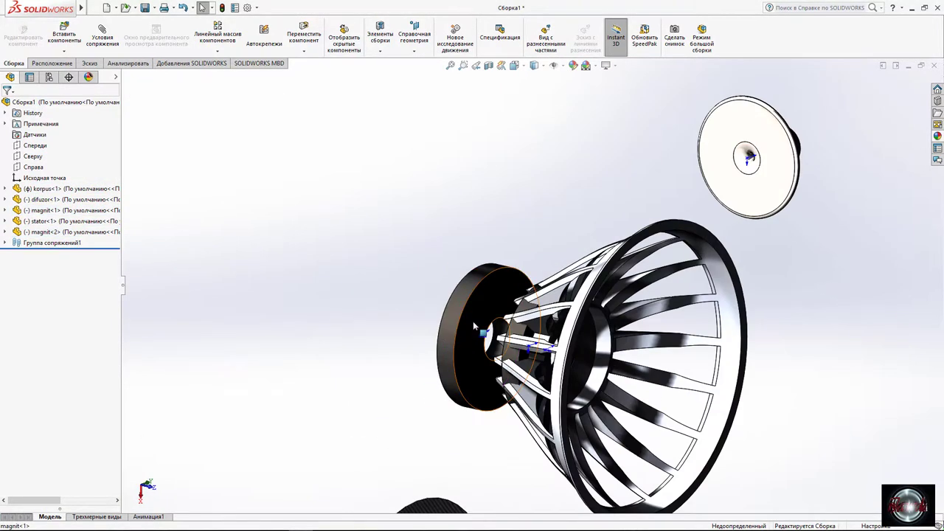
{"action": "left_click", "coordinate": [509, 342]}
{"action": "left_click", "coordinate": [544, 325], "text": "ctrl"}
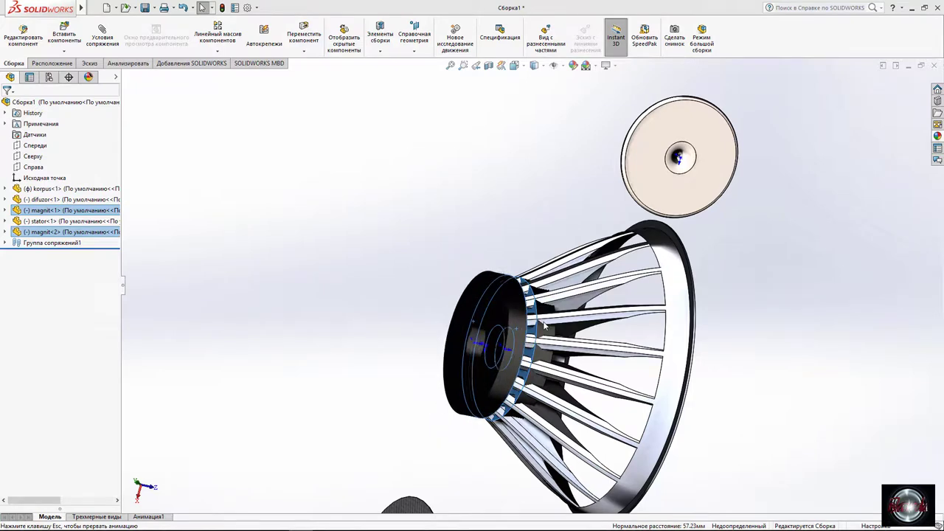
{"action": "scroll", "coordinate": [560, 265], "scroll_direction": "up", "scroll_amount": 3}
{"action": "middle_click_drag", "start_coordinate": [597, 239], "coordinate": [520, 251]}
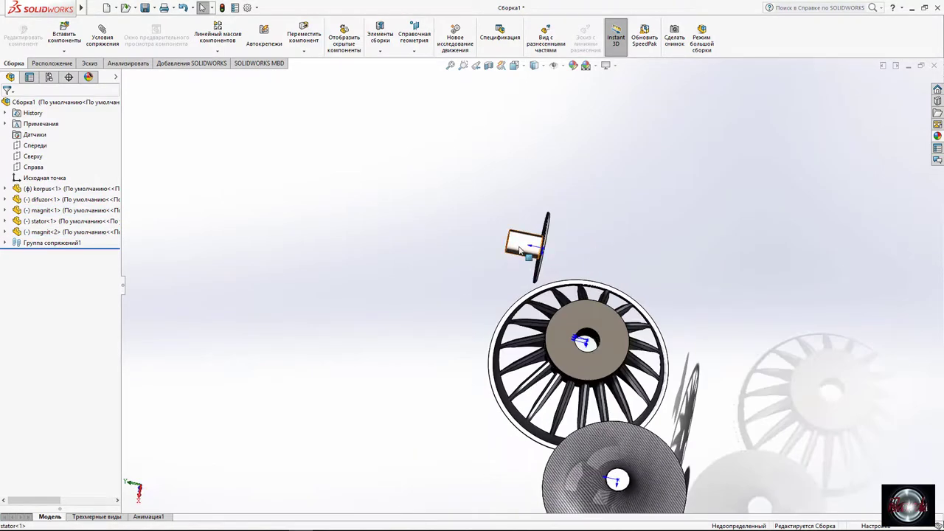
Turn the stator around with Rotate Component.
{"action": "left_click", "coordinate": [303, 51]}
{"action": "left_click", "coordinate": [335, 78]}
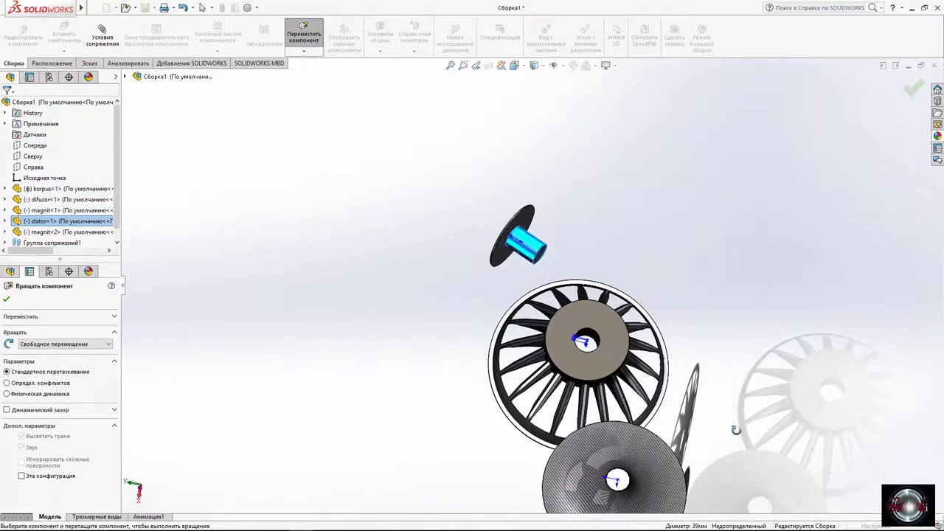
{"action": "middle_click_drag", "start_coordinate": [656, 259], "coordinate": [533, 253]}
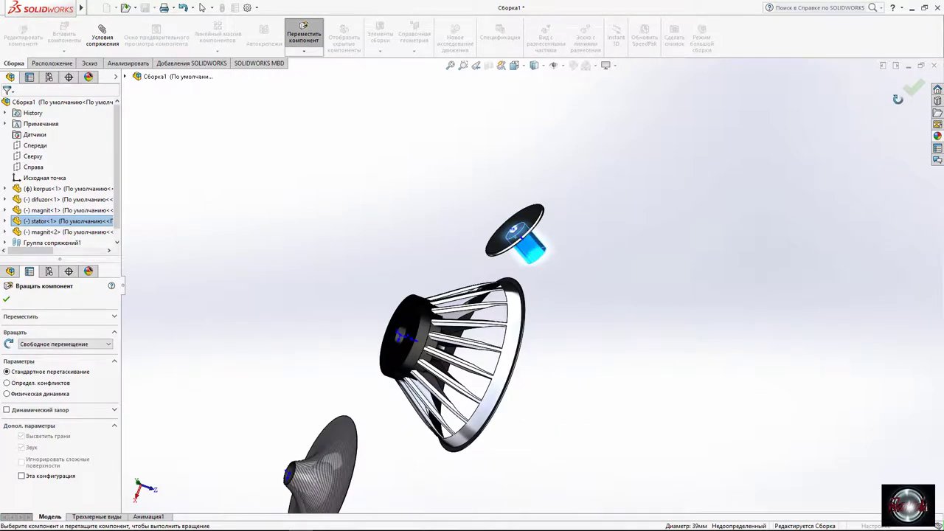
{"action": "key", "text": "Escape"}
{"action": "scroll", "coordinate": [401, 335], "scroll_direction": "down", "scroll_amount": 3}
Apply a Concentric mate between magnit<1> and the stator.
{"action": "left_click", "coordinate": [398, 334], "text": "ctrl"}
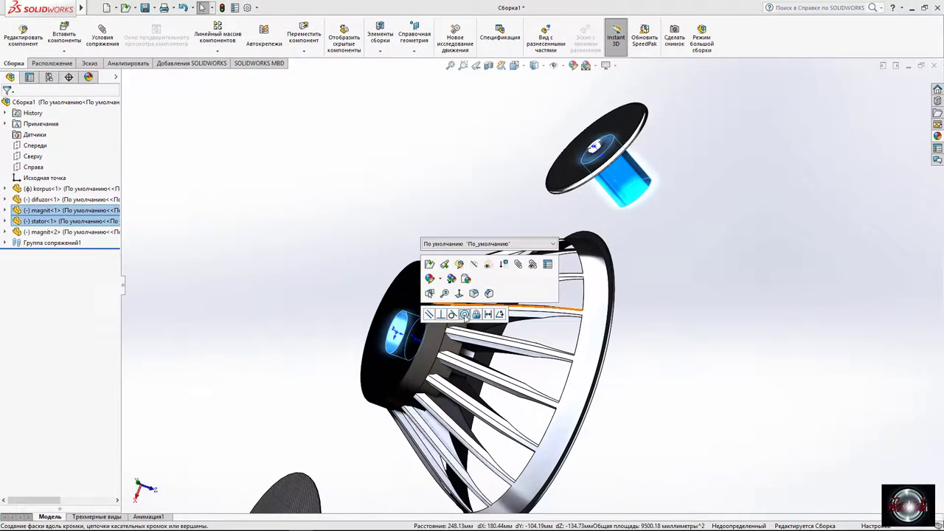
{"action": "left_click", "coordinate": [464, 315]}
{"action": "left_click_drag", "start_coordinate": [483, 358], "coordinate": [369, 339]}
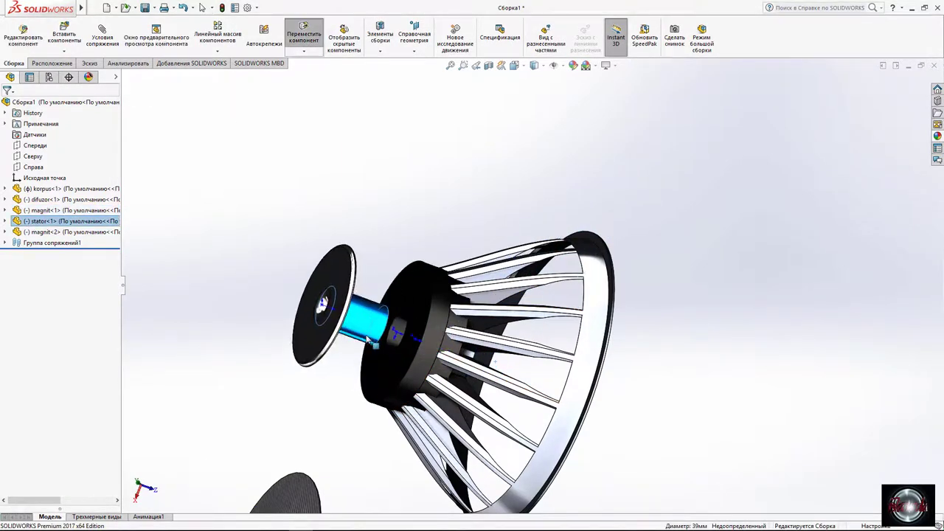
{"action": "middle_click_drag", "start_coordinate": [369, 339], "coordinate": [387, 317]}
{"action": "left_click", "coordinate": [388, 317], "text": "ctrl"}
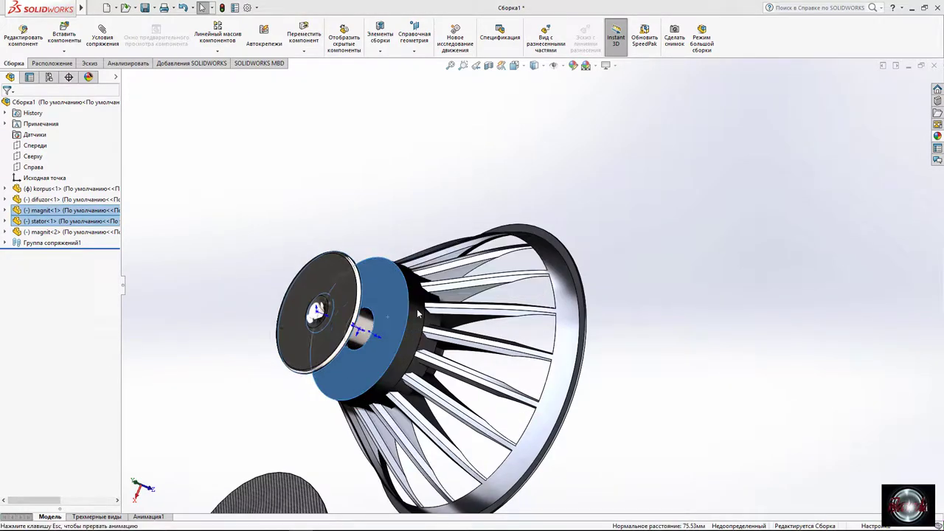
{"action": "scroll", "coordinate": [418, 314], "scroll_direction": "up", "scroll_amount": 5}
{"action": "left_click", "coordinate": [435, 383]}
Mate the difuzor's 240 mm rim edge concentric with the korpus's 300 mm rim edge.
{"action": "right_click_drag", "start_coordinate": [434, 383], "coordinate": [449, 350]}
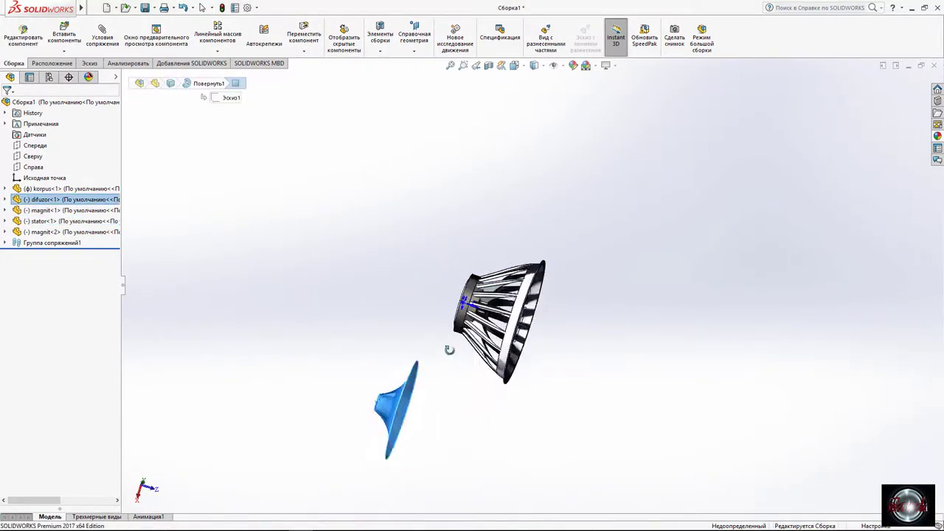
{"action": "scroll", "coordinate": [442, 354], "scroll_direction": "down", "scroll_amount": 5}
{"action": "left_click", "coordinate": [417, 402]}
{"action": "scroll", "coordinate": [546, 380], "scroll_direction": "down", "scroll_amount": 6}
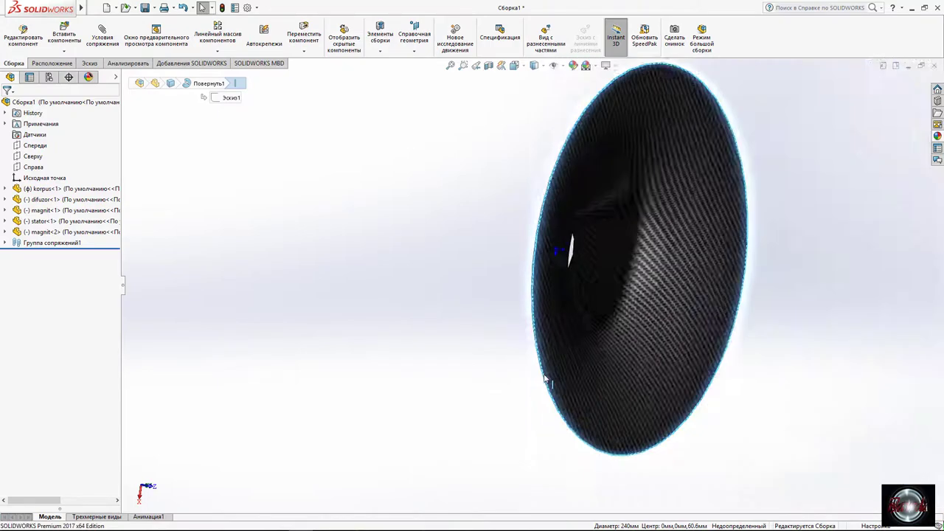
{"action": "scroll", "coordinate": [611, 242], "scroll_direction": "up", "scroll_amount": 5}
{"action": "scroll", "coordinate": [638, 194], "scroll_direction": "down", "scroll_amount": 5}
{"action": "left_click", "coordinate": [639, 194]}
{"action": "key", "text": "Escape"}
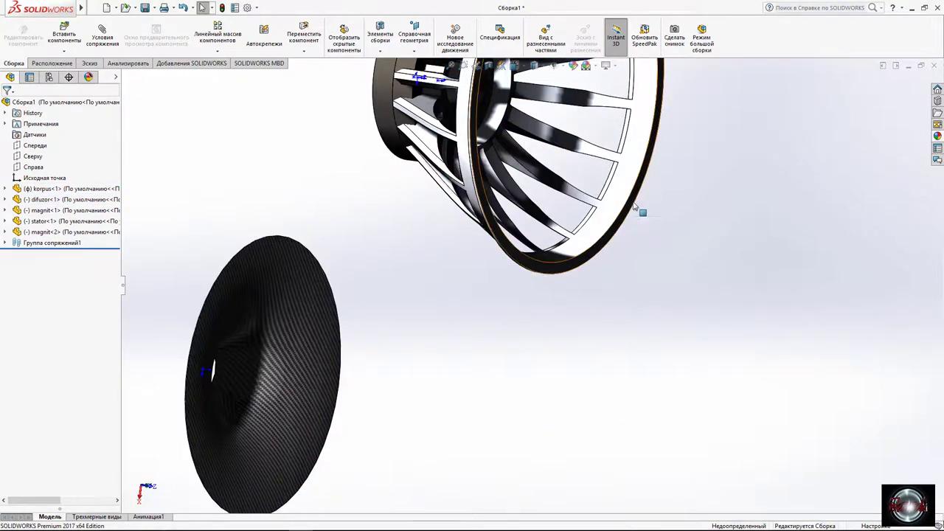
{"action": "scroll", "coordinate": [634, 206], "scroll_direction": "down", "scroll_amount": 3}
{"action": "scroll", "coordinate": [488, 206], "scroll_direction": "up", "scroll_amount": 4}
{"action": "left_click", "coordinate": [487, 354]}
{"action": "scroll", "coordinate": [474, 382], "scroll_direction": "down", "scroll_amount": 6}
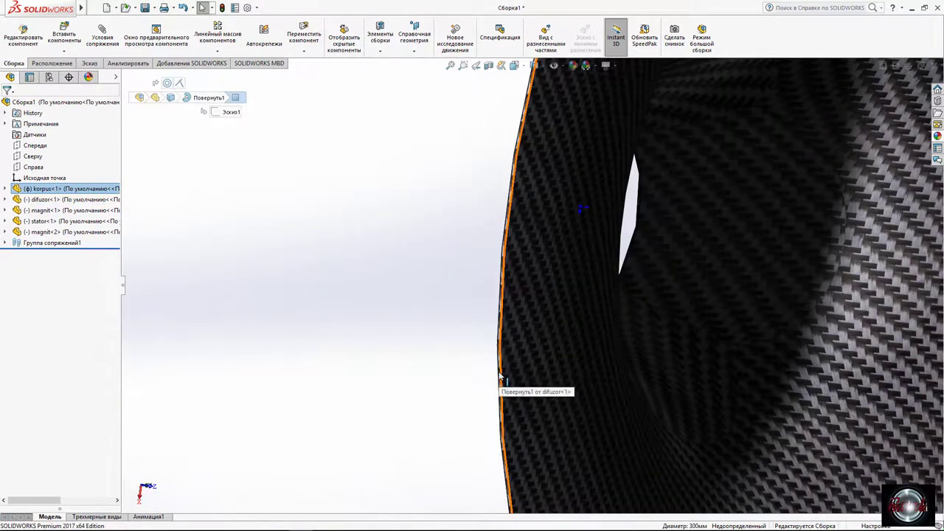
{"action": "left_click", "coordinate": [500, 378], "text": "ctrl"}
{"action": "left_click", "coordinate": [560, 360]}
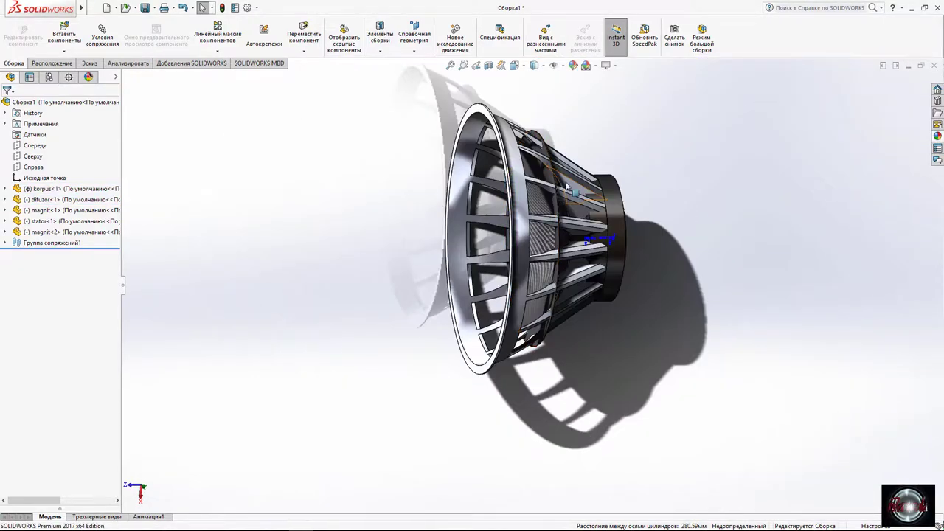
Orbit around the speaker to inspect the cone seated inside the korpus cage.
{"action": "scroll", "coordinate": [499, 189], "scroll_direction": "down", "scroll_amount": 3}
{"action": "scroll", "coordinate": [479, 243], "scroll_direction": "up", "scroll_amount": 3}
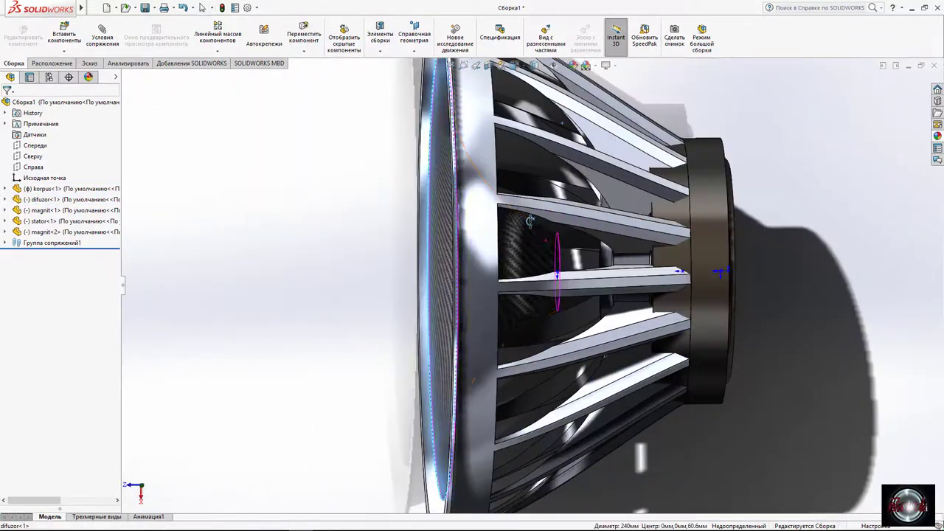
{"action": "scroll", "coordinate": [463, 290], "scroll_direction": "up", "scroll_amount": 2}
{"action": "scroll", "coordinate": [498, 240], "scroll_direction": "down", "scroll_amount": 4}
{"action": "scroll", "coordinate": [498, 238], "scroll_direction": "up", "scroll_amount": 1}
{"action": "mouse_move", "coordinate": [498, 238]}
{"action": "middle_mouse_down"}
{"action": "mouse_move", "coordinate": [459, 280]}
{"action": "mouse_move", "coordinate": [639, 254]}
{"action": "middle_mouse_up"}
{"action": "scroll", "coordinate": [459, 281], "scroll_direction": "up", "scroll_amount": 2}
{"action": "scroll", "coordinate": [639, 253], "scroll_direction": "down", "scroll_amount": 4}
{"action": "scroll", "coordinate": [638, 253], "scroll_direction": "up", "scroll_amount": 3}
{"action": "scroll", "coordinate": [718, 246], "scroll_direction": "down", "scroll_amount": 2}
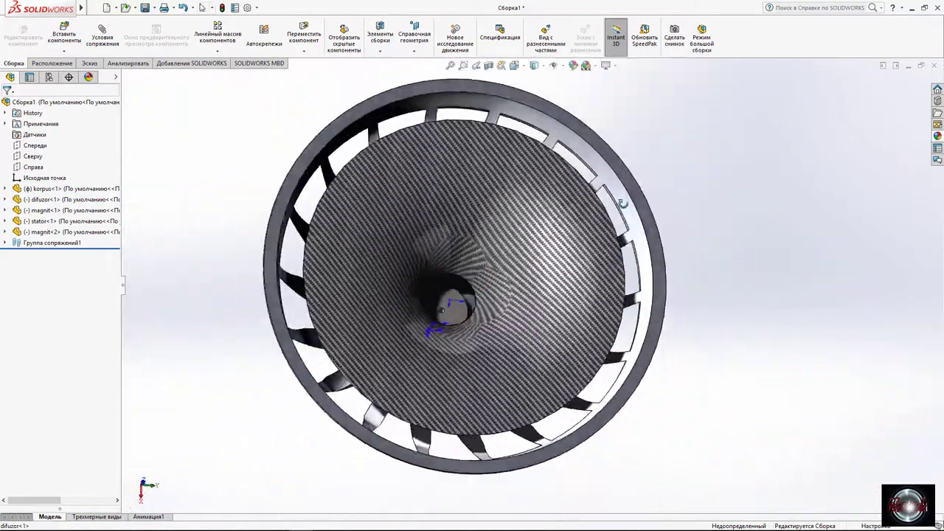
{"action": "middle_click_drag", "start_coordinate": [718, 246], "coordinate": [607, 67]}
{"action": "mouse_move", "coordinate": [600, 2]}
{"action": "middle_mouse_down"}
{"action": "mouse_move", "coordinate": [710, 202]}
{"action": "mouse_move", "coordinate": [754, 223]}
{"action": "mouse_move", "coordinate": [788, 133]}
{"action": "mouse_move", "coordinate": [398, 299]}
{"action": "mouse_move", "coordinate": [516, 253]}
{"action": "mouse_move", "coordinate": [294, 117]}
{"action": "mouse_move", "coordinate": [185, 143]}
{"action": "mouse_move", "coordinate": [288, 177]}
{"action": "mouse_move", "coordinate": [270, 143]}
{"action": "mouse_move", "coordinate": [407, 249]}
{"action": "mouse_move", "coordinate": [552, 401]}
{"action": "mouse_move", "coordinate": [452, 361]}
{"action": "middle_mouse_up"}
{"action": "scroll", "coordinate": [516, 253], "scroll_direction": "up", "scroll_amount": 3}
{"action": "scroll", "coordinate": [294, 117], "scroll_direction": "down", "scroll_amount": 3}
Save the assembly as sab when Edit Part on magnit prompts for saving.
{"action": "scroll", "coordinate": [452, 361], "scroll_direction": "down", "scroll_amount": 3}
{"action": "left_click", "coordinate": [452, 361]}
{"action": "left_click", "coordinate": [525, 298]}
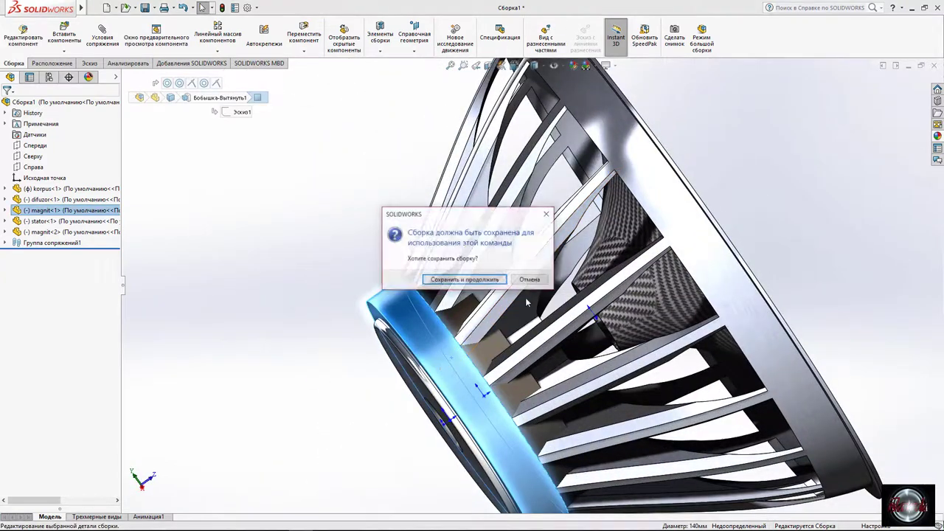
{"action": "left_click", "coordinate": [485, 280]}
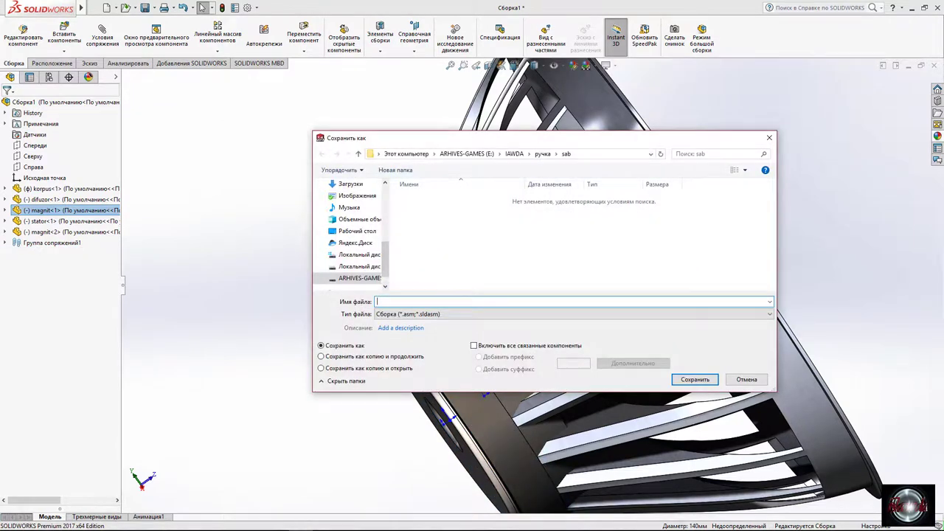
{"action": "type", "text": "sab"}
{"action": "left_click", "coordinate": [695, 380]}
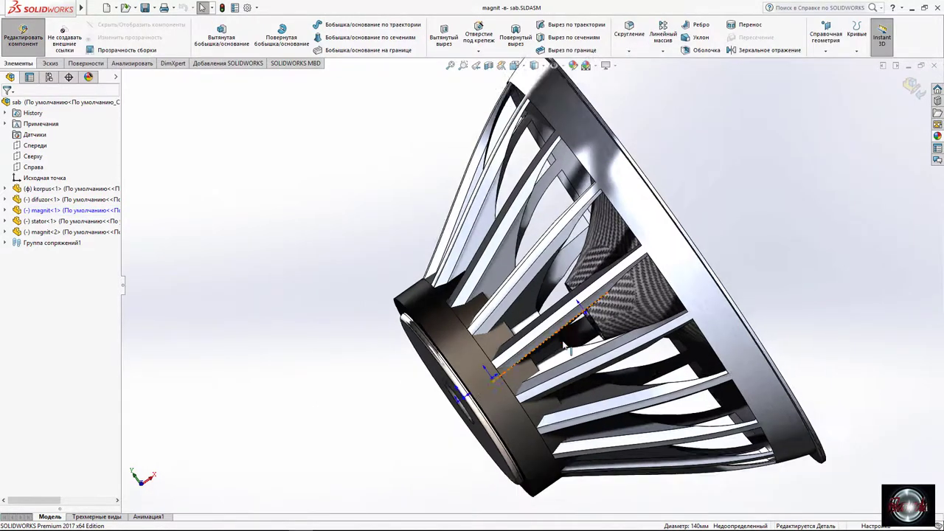
Fit the whole assembly in view and orbit around the magnet.
{"action": "middle_click_drag", "start_coordinate": [564, 345], "coordinate": [558, 172]}
{"action": "scroll", "coordinate": [522, 299], "scroll_direction": "down", "scroll_amount": 3}
{"action": "left_click", "coordinate": [522, 300]}
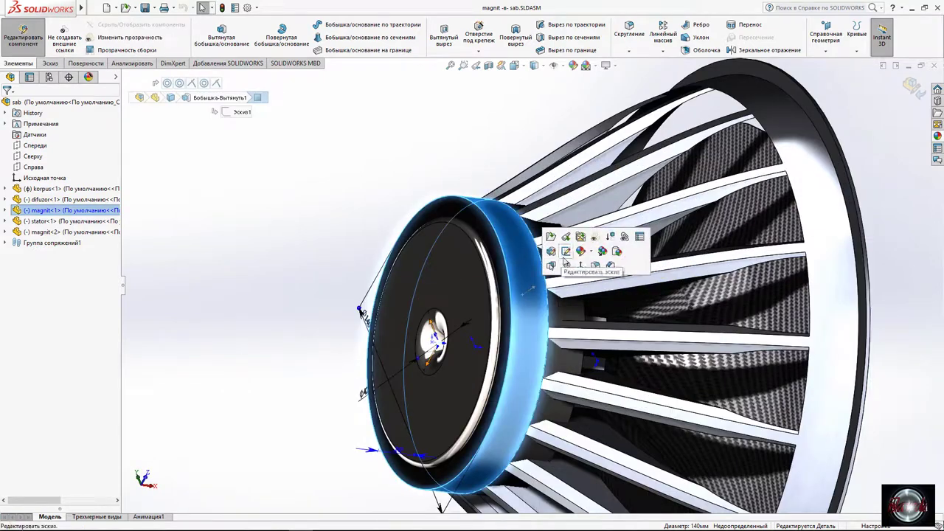
{"action": "left_click", "coordinate": [332, 320]}
{"action": "key", "text": "f"}
{"action": "middle_click_drag", "start_coordinate": [332, 320], "coordinate": [582, 292]}
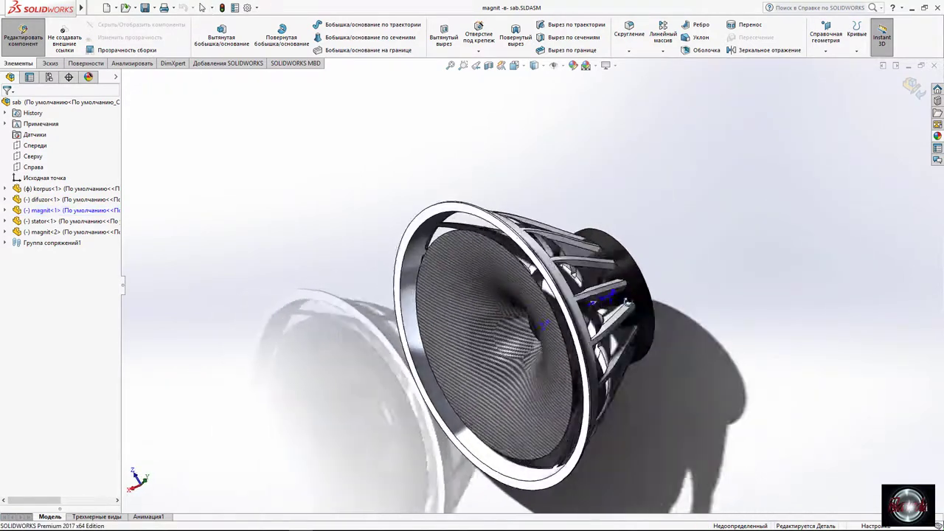
{"action": "left_click", "coordinate": [582, 291]}
{"action": "left_click", "coordinate": [745, 153]}
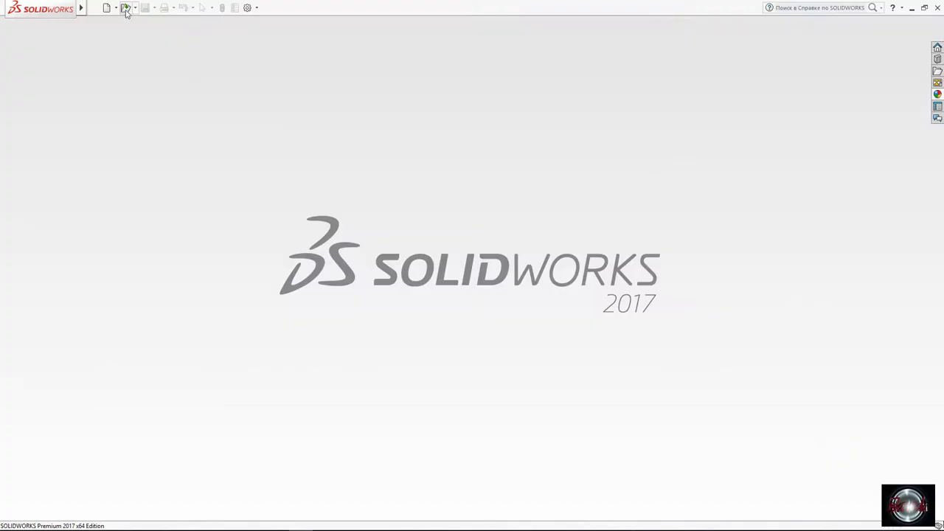
Open korpus.SLDPRT, roll back to the revolve and edit its profile sketch.
{"action": "left_click", "coordinate": [126, 9]}
{"action": "left_click", "coordinate": [319, 191]}
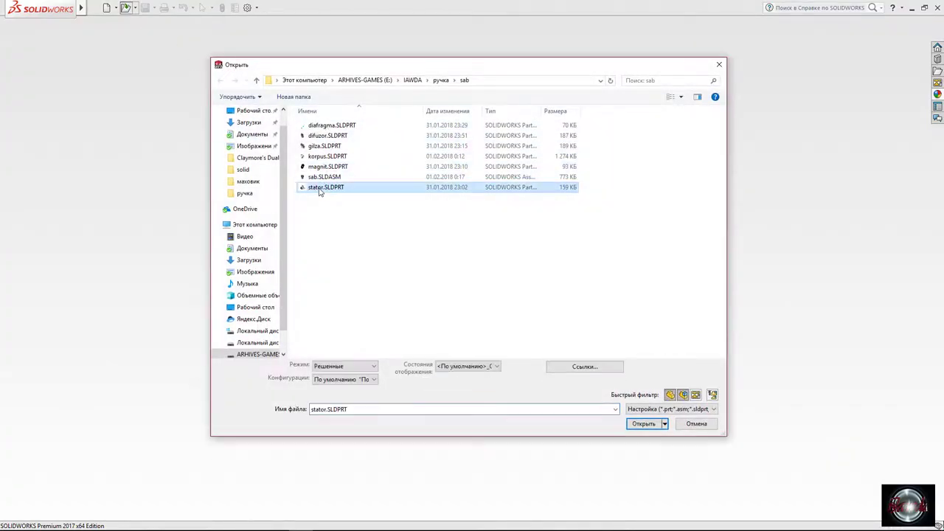
{"action": "double_click", "coordinate": [324, 157]}
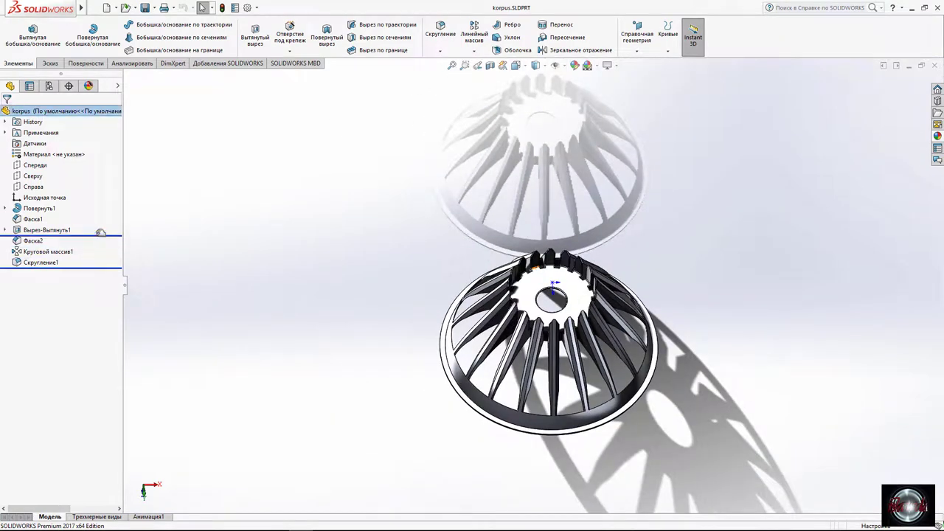
{"action": "left_click_drag", "start_coordinate": [104, 221], "coordinate": [104, 214]}
{"action": "left_click", "coordinate": [38, 208]}
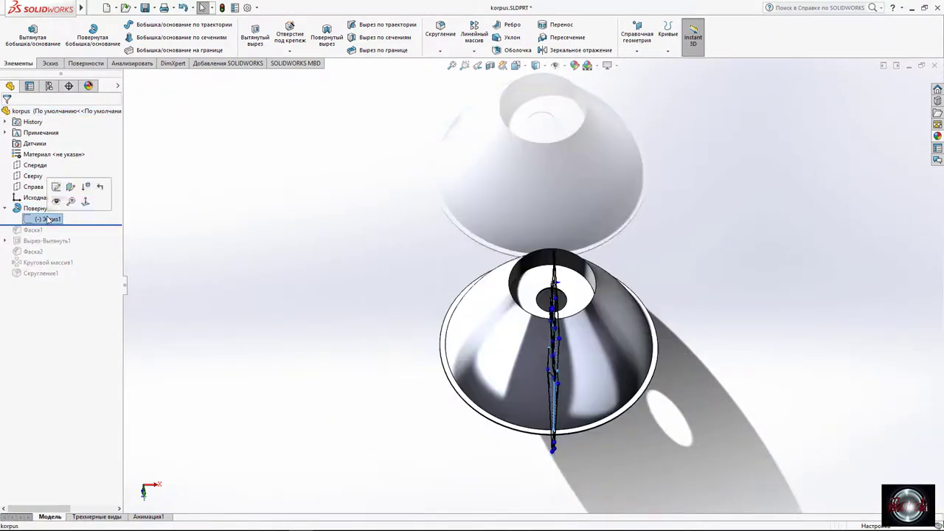
{"action": "left_click", "coordinate": [59, 187]}
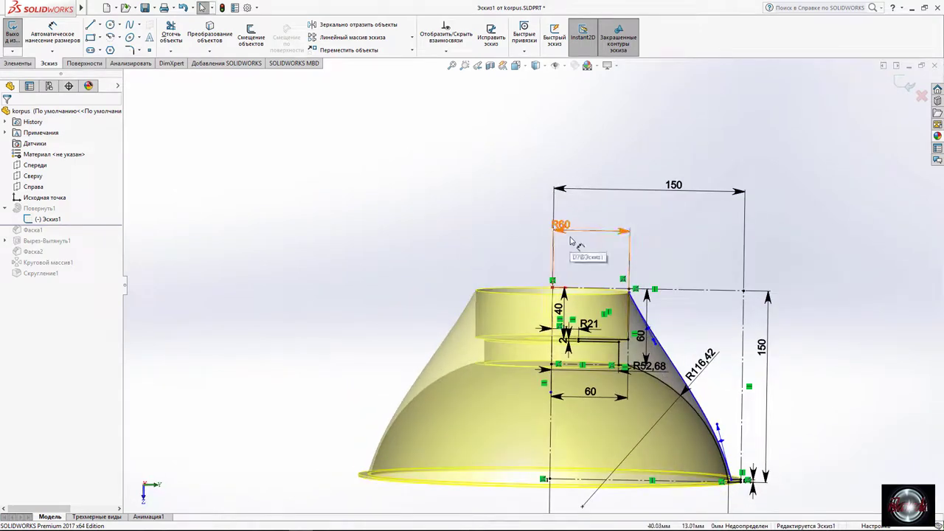
Change the R60 profile radius to R80 and make the slanted profile line vertical.
{"action": "double_click", "coordinate": [567, 232]}
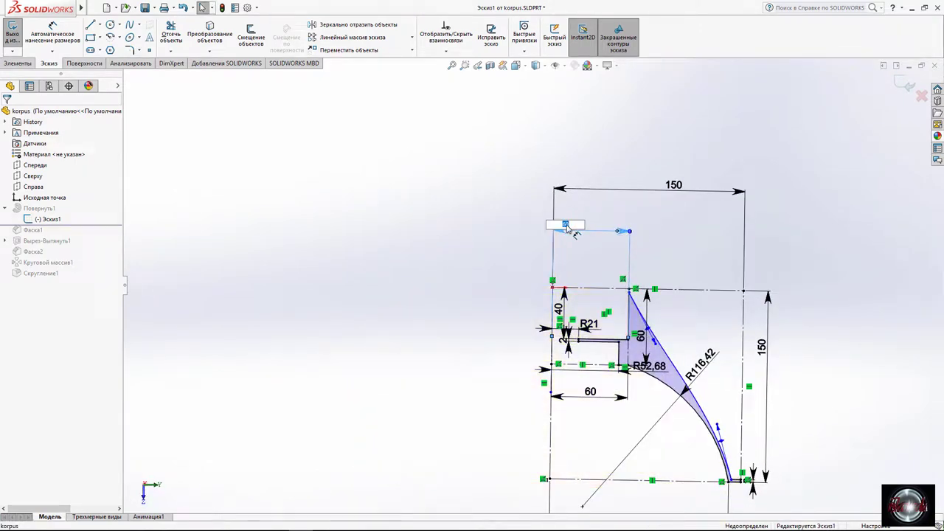
{"action": "scroll", "coordinate": [697, 346], "scroll_direction": "up", "scroll_amount": 5}
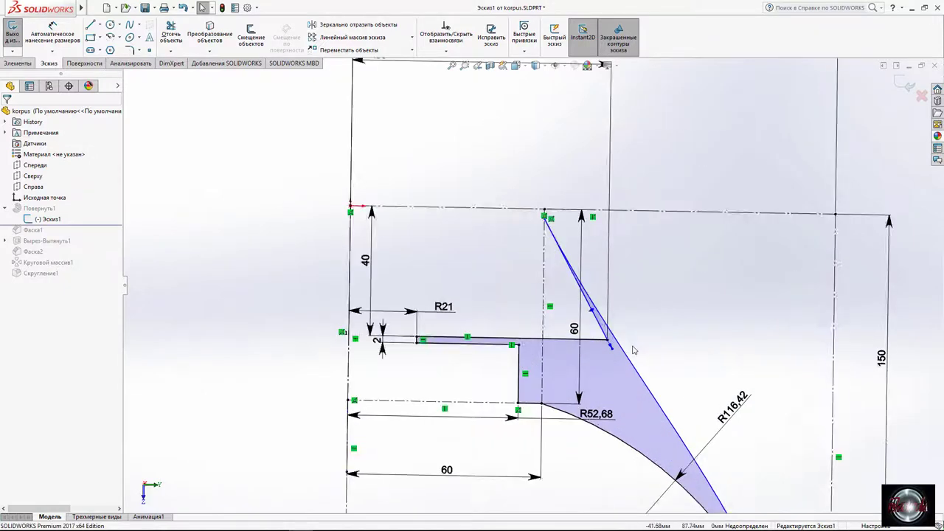
{"action": "right_click", "coordinate": [490, 186]}
{"action": "key", "text": "Escape"}
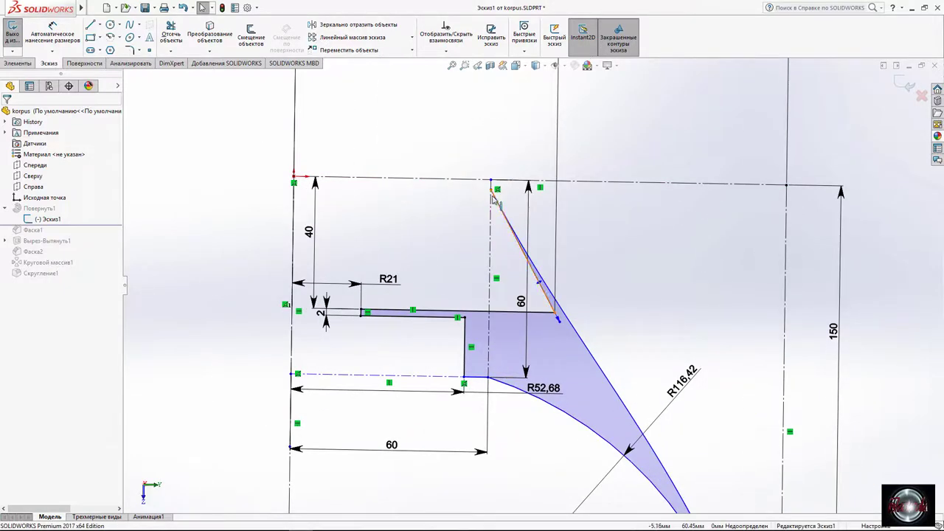
{"action": "right_click", "coordinate": [490, 185]}
{"action": "key", "text": "Escape"}
{"action": "left_click", "coordinate": [490, 189]}
{"action": "left_click_drag", "start_coordinate": [501, 194], "coordinate": [555, 217]}
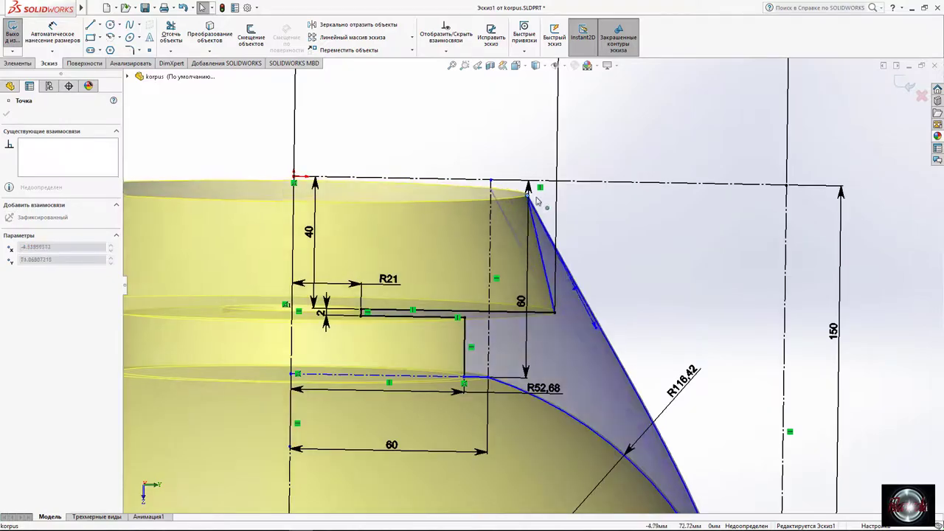
View the sketch face-on and revert the profile line to its earlier shape.
{"action": "scroll", "coordinate": [598, 177], "scroll_direction": "down", "scroll_amount": 5}
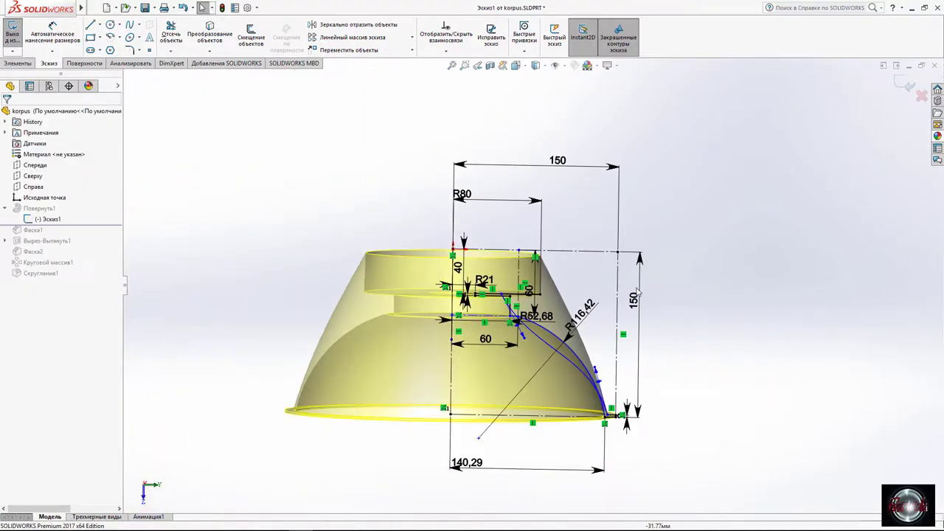
{"action": "scroll", "coordinate": [597, 280], "scroll_direction": "up", "scroll_amount": 5}
{"action": "middle_click_drag", "start_coordinate": [583, 280], "coordinate": [597, 284]}
{"action": "key", "text": "ctrl+8"}
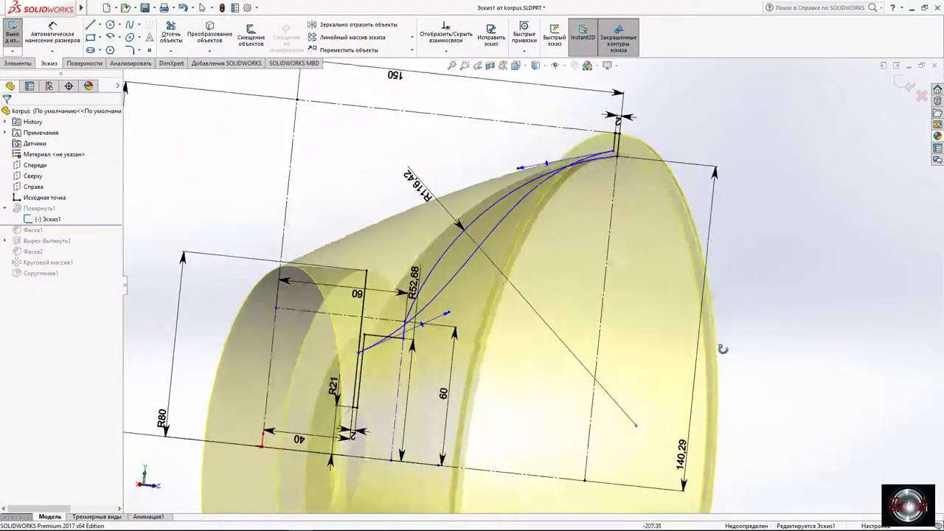
{"action": "scroll", "coordinate": [615, 260], "scroll_direction": "up", "scroll_amount": 2}
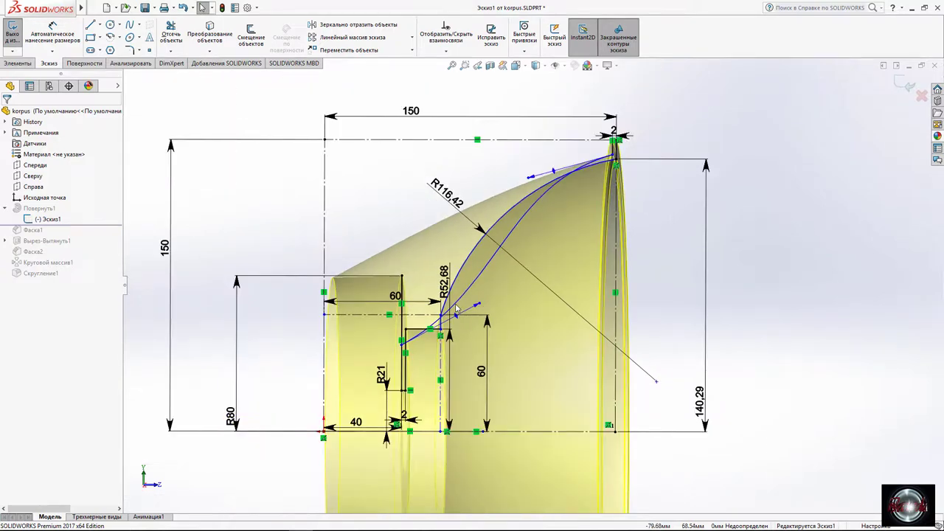
{"action": "left_click", "coordinate": [182, 9]}
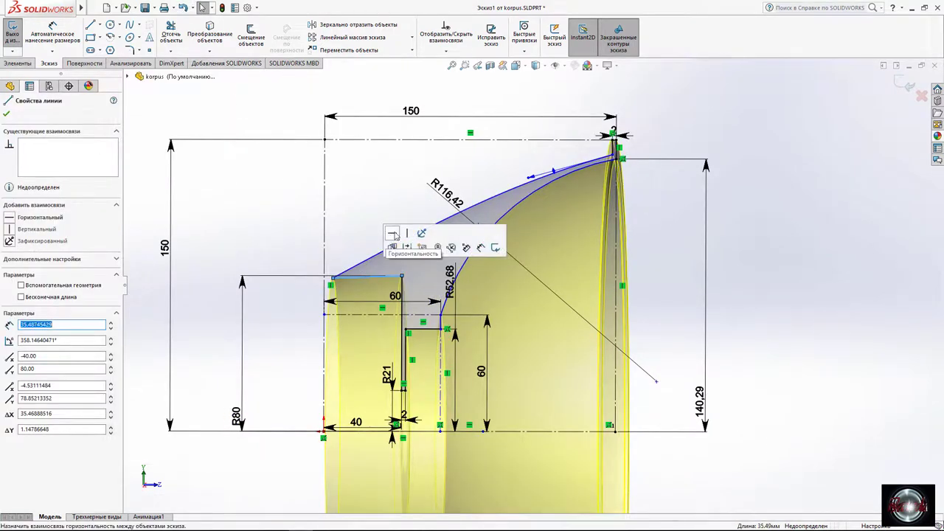
{"action": "left_click", "coordinate": [393, 233]}
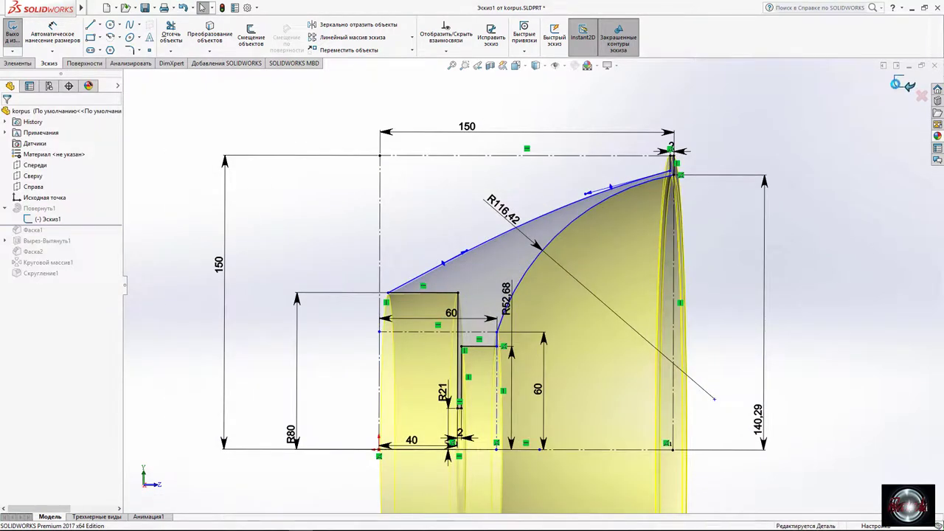
Exit the sketch, roll forward to rebuild all features, and close korpus.
{"action": "left_click", "coordinate": [895, 84]}
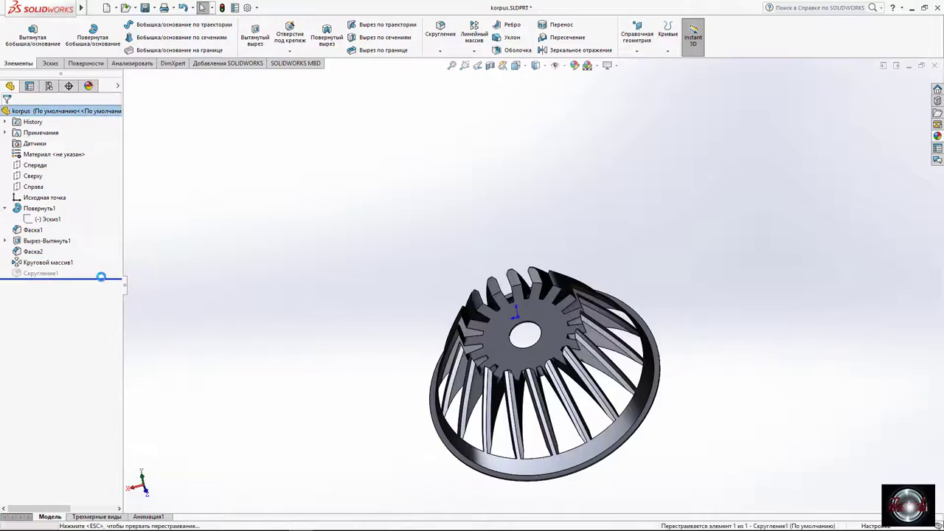
{"action": "middle_click_drag", "start_coordinate": [302, 273], "coordinate": [331, 157]}
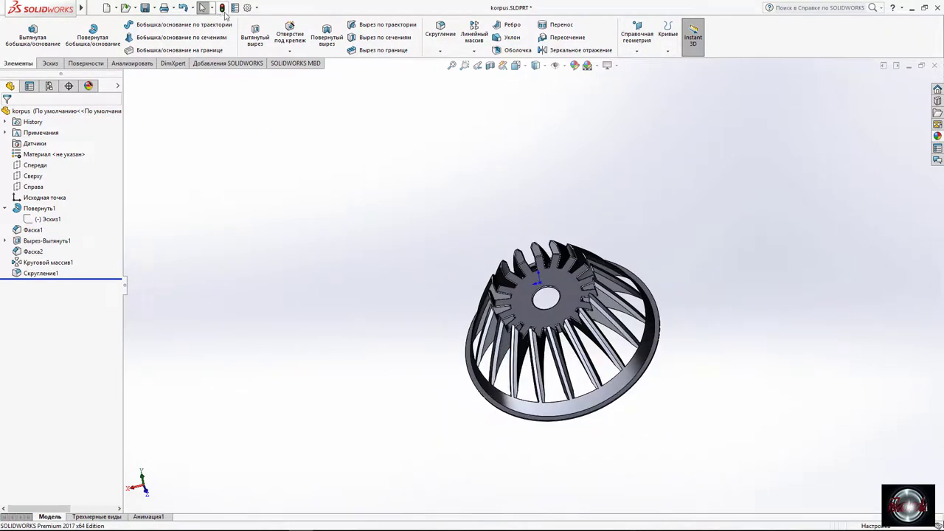
{"action": "left_click", "coordinate": [934, 65]}
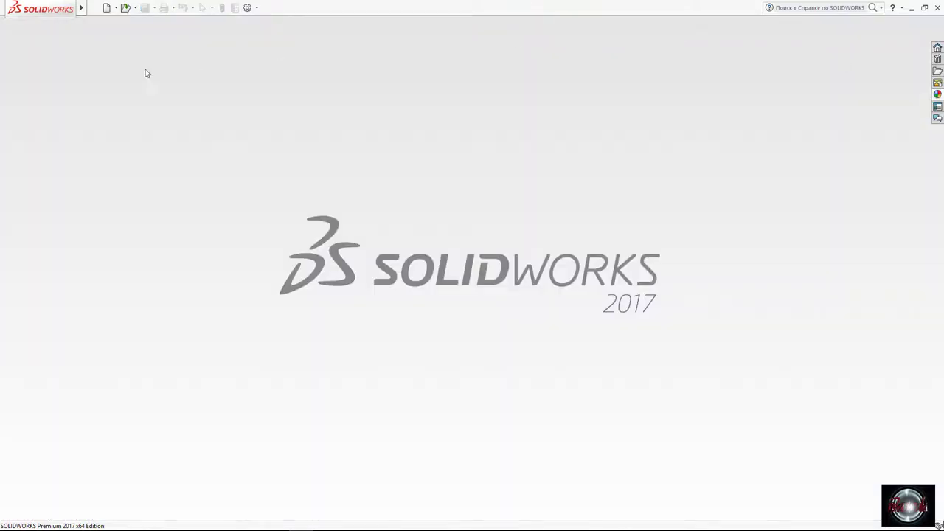
{"action": "key", "text": "ctrl+o"}
Open the sab speaker assembly, dismiss its summary and orient it to the front.
{"action": "double_click", "coordinate": [323, 125]}
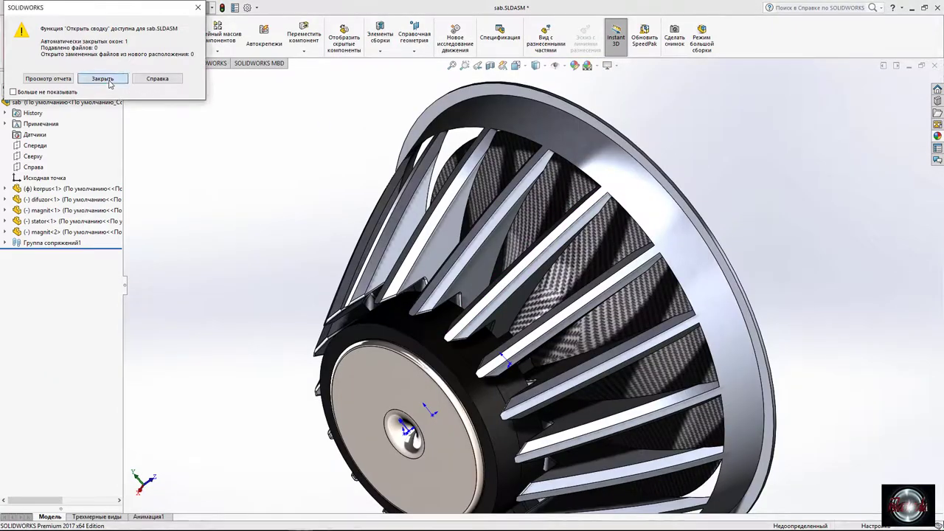
{"action": "left_click", "coordinate": [103, 78]}
{"action": "middle_click_drag", "start_coordinate": [442, 295], "coordinate": [537, 295]}
{"action": "scroll", "coordinate": [533, 293], "scroll_direction": "up", "scroll_amount": 3}
{"action": "scroll", "coordinate": [532, 293], "scroll_direction": "down", "scroll_amount": 2}
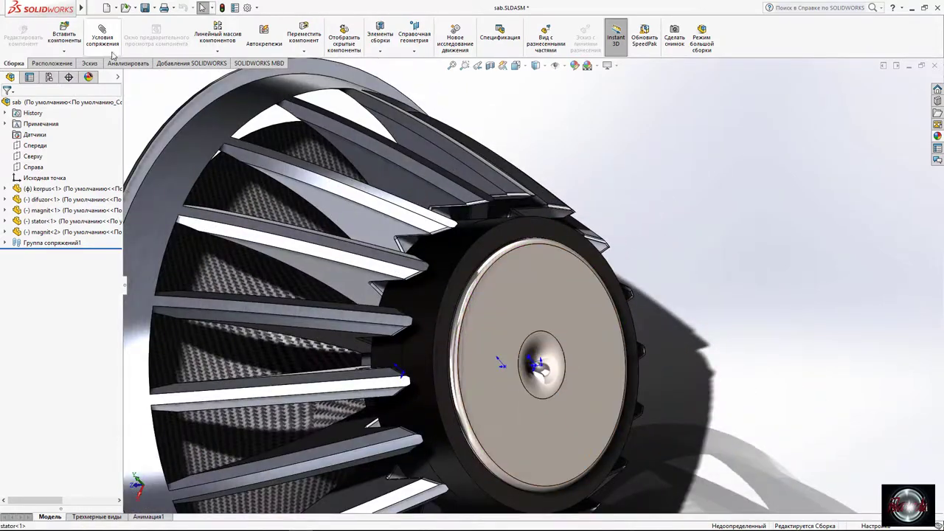
Measure the magnet's cylindrical face, then confirm a korpus face radius of 80 mm.
{"action": "left_click", "coordinate": [128, 62]}
{"action": "left_click", "coordinate": [191, 37]}
{"action": "left_click", "coordinate": [436, 295]}
{"action": "left_click", "coordinate": [625, 205]}
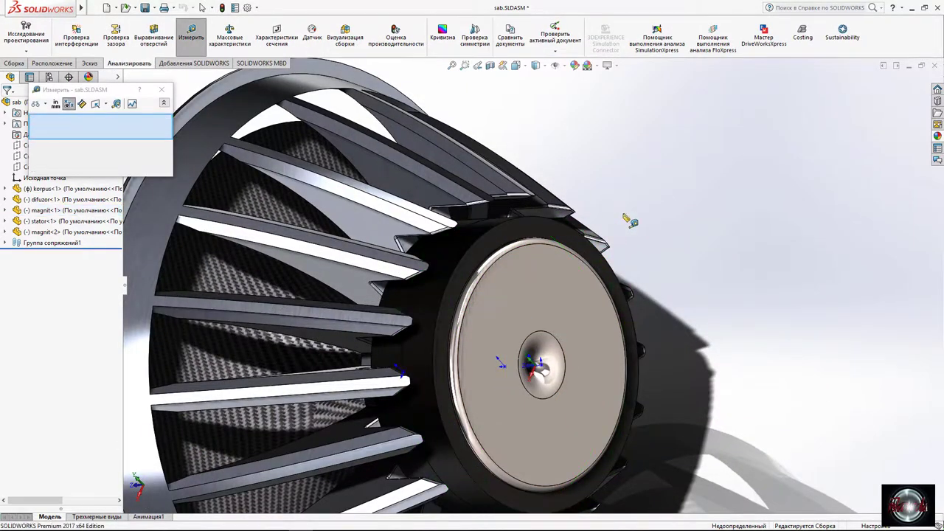
{"action": "middle_click_drag", "start_coordinate": [625, 205], "coordinate": [603, 204]}
{"action": "left_click", "coordinate": [574, 215]}
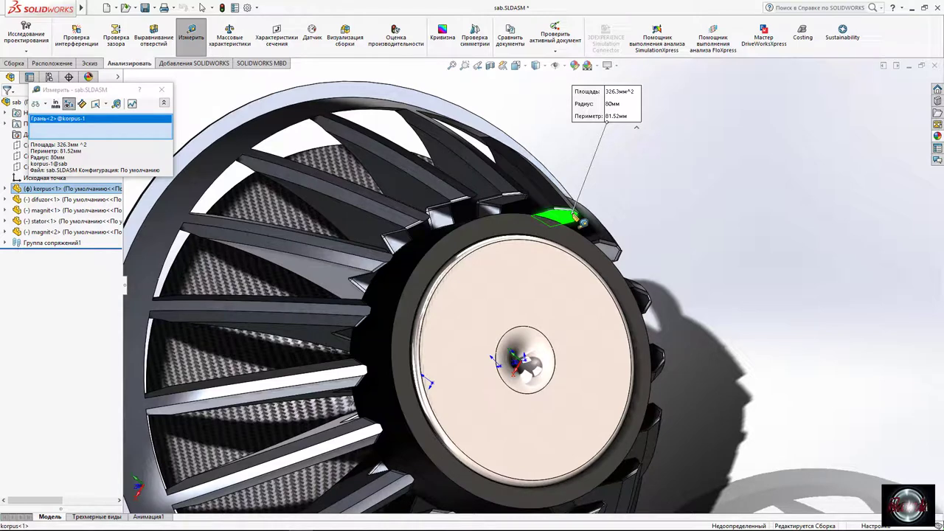
{"action": "key", "text": "Escape"}
{"action": "scroll", "coordinate": [516, 280], "scroll_direction": "down", "scroll_amount": 4}
{"action": "key", "text": "Escape"}
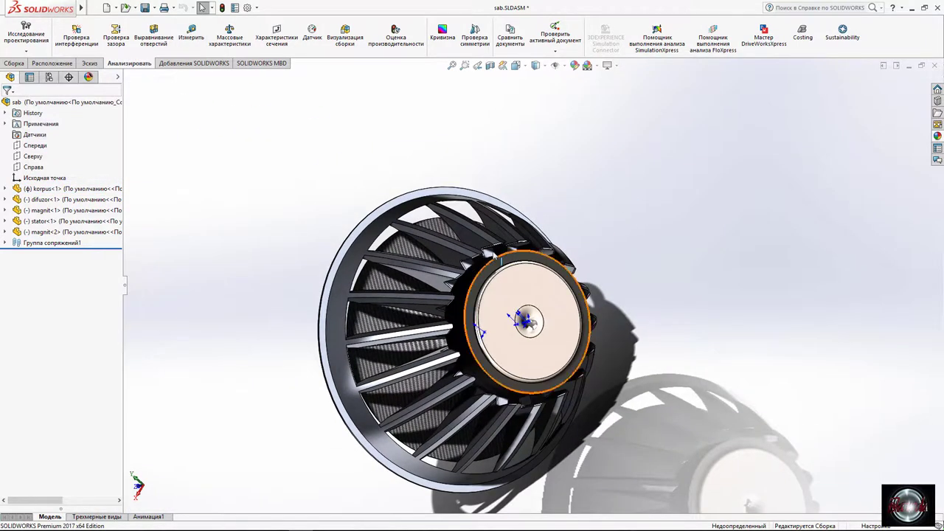
Minimize the assembly and bring up the Open list filtered to part files.
{"action": "left_click", "coordinate": [908, 66]}
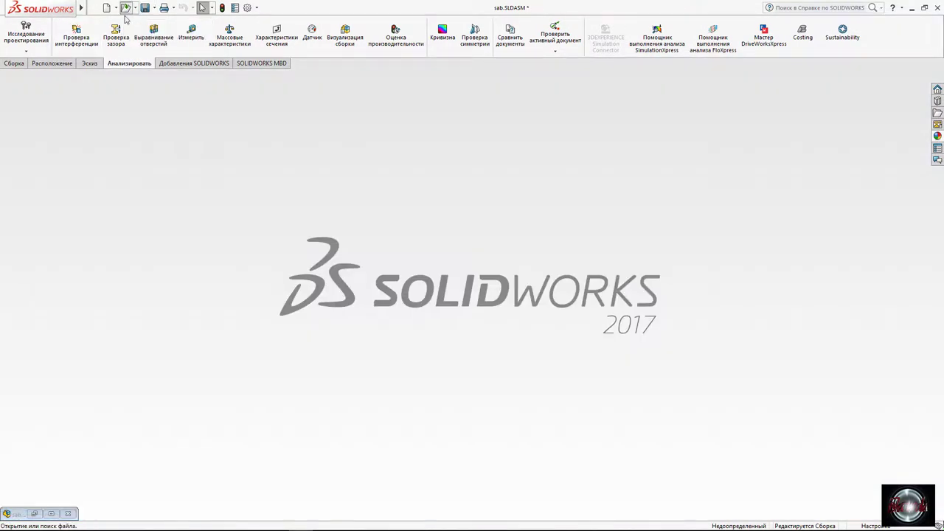
{"action": "left_click", "coordinate": [125, 11]}
{"action": "left_click", "coordinate": [669, 409]}
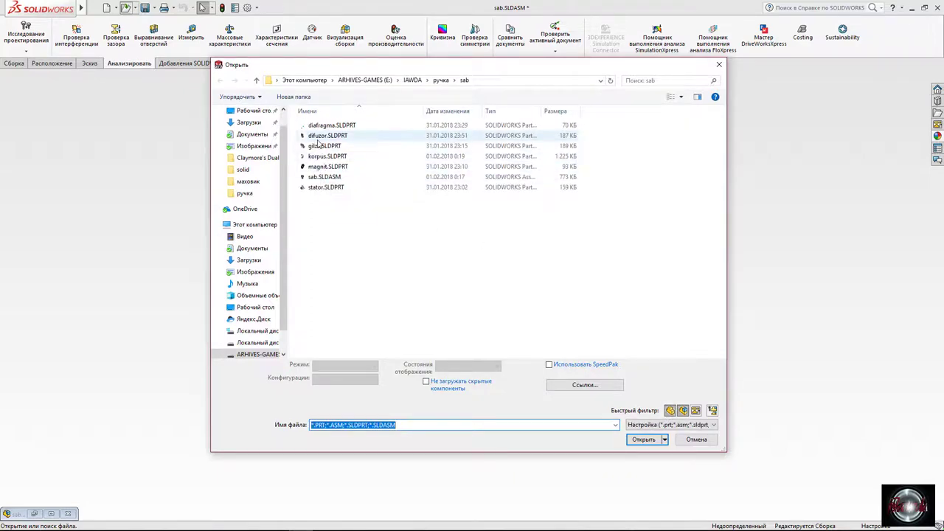
Open korpus.SLDPRT, roll back to the revolve and edit its profile sketch face-on.
{"action": "double_click", "coordinate": [325, 155]}
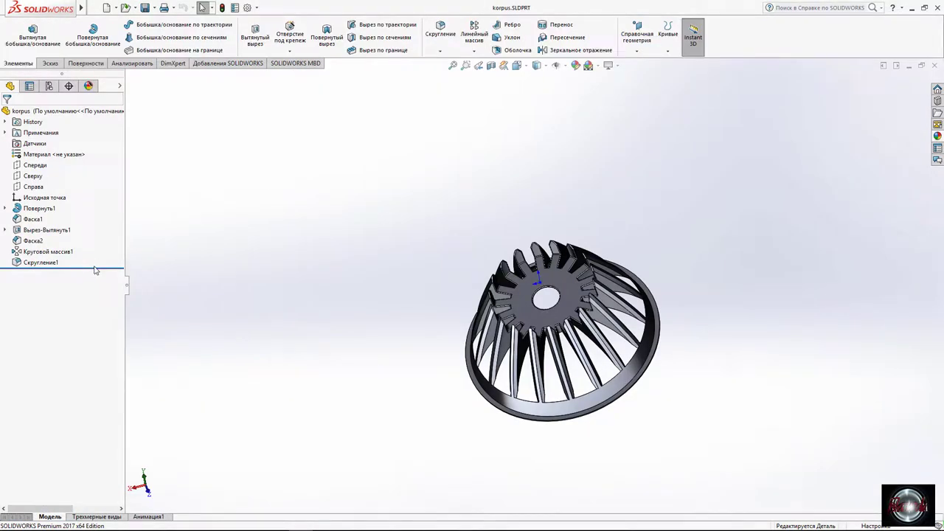
{"action": "left_click_drag", "start_coordinate": [99, 217], "coordinate": [98, 215]}
{"action": "left_click", "coordinate": [5, 208]}
{"action": "left_click", "coordinate": [48, 219]}
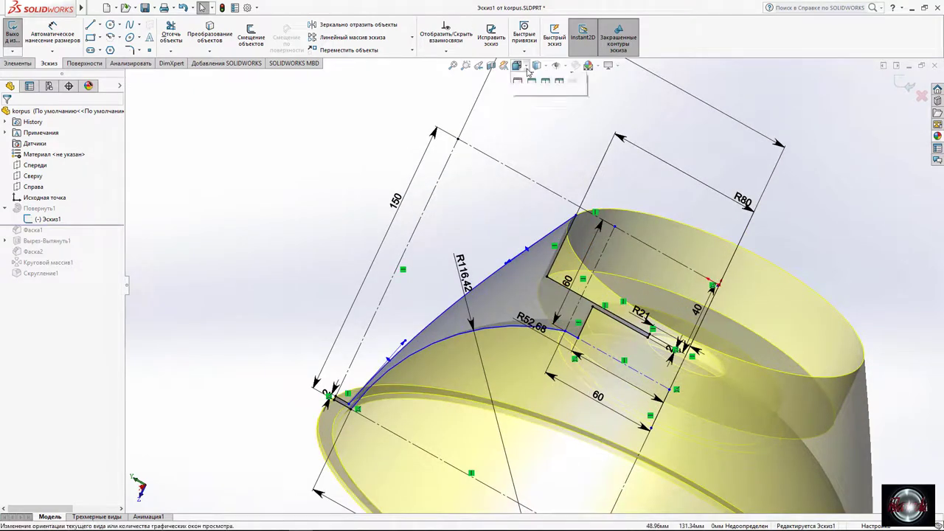
{"action": "left_click", "coordinate": [573, 123]}
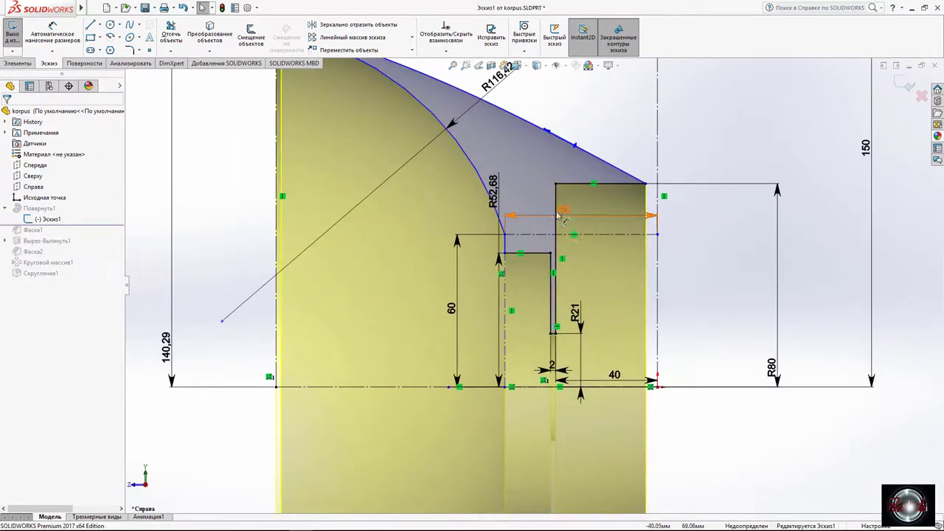
Change the R80 profile radius to R70, keeping the 120 top width.
{"action": "left_click", "coordinate": [703, 338]}
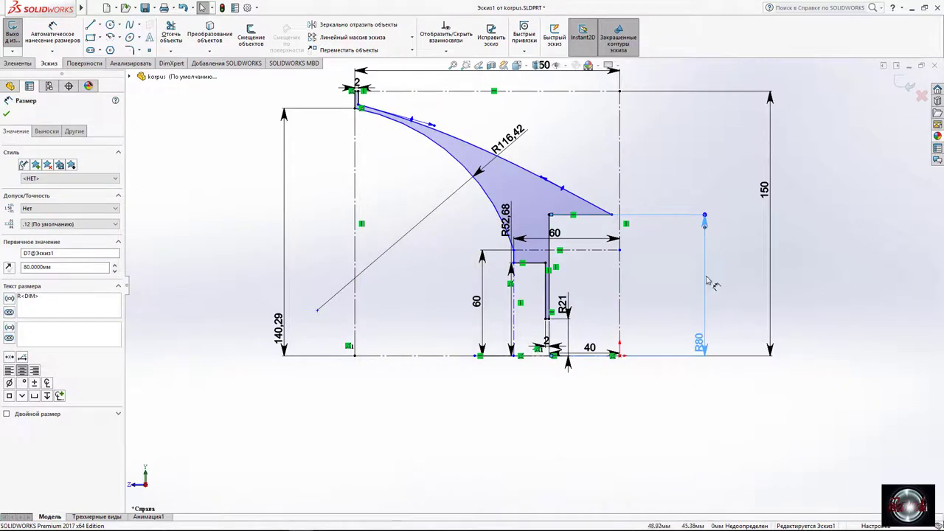
{"action": "double_click", "coordinate": [706, 344]}
{"action": "type", "text": "70"}
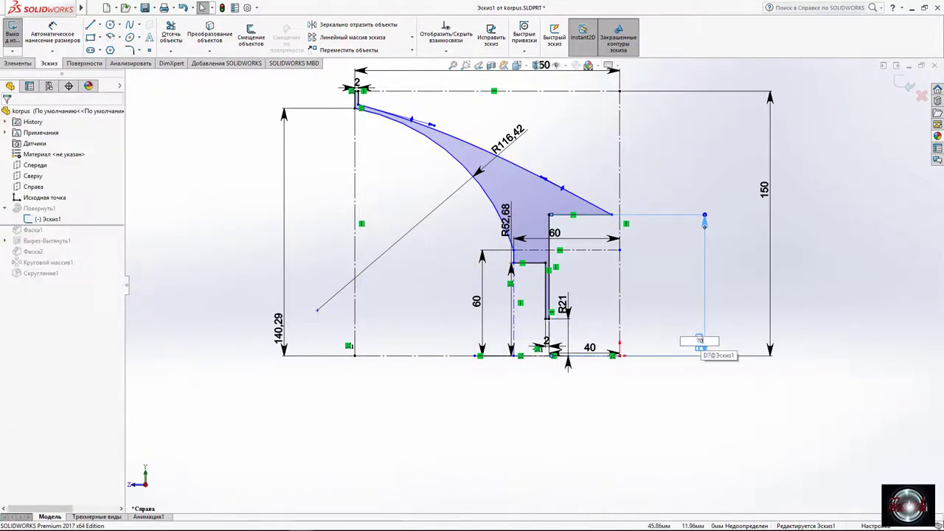
{"action": "key", "text": "Return"}
{"action": "type", "text": "120"}
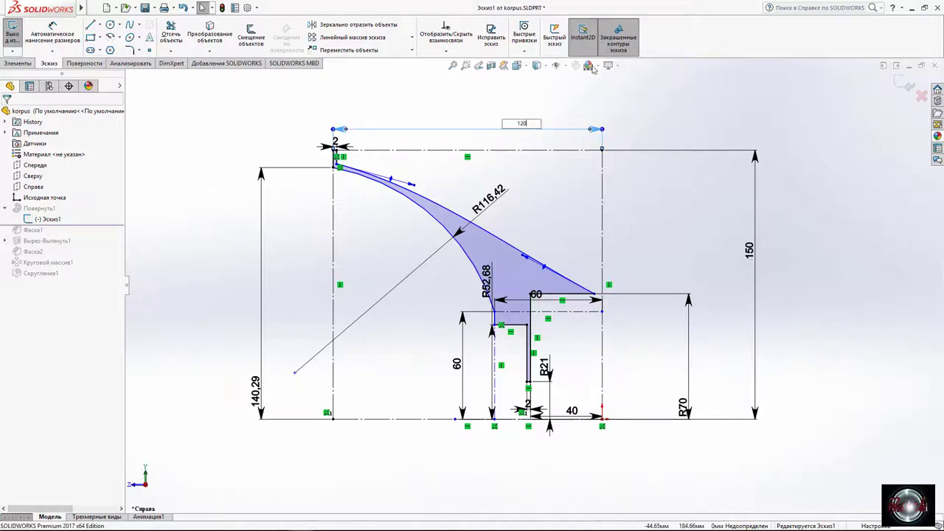
{"action": "key", "text": "Return"}
{"action": "left_click", "coordinate": [473, 192]}
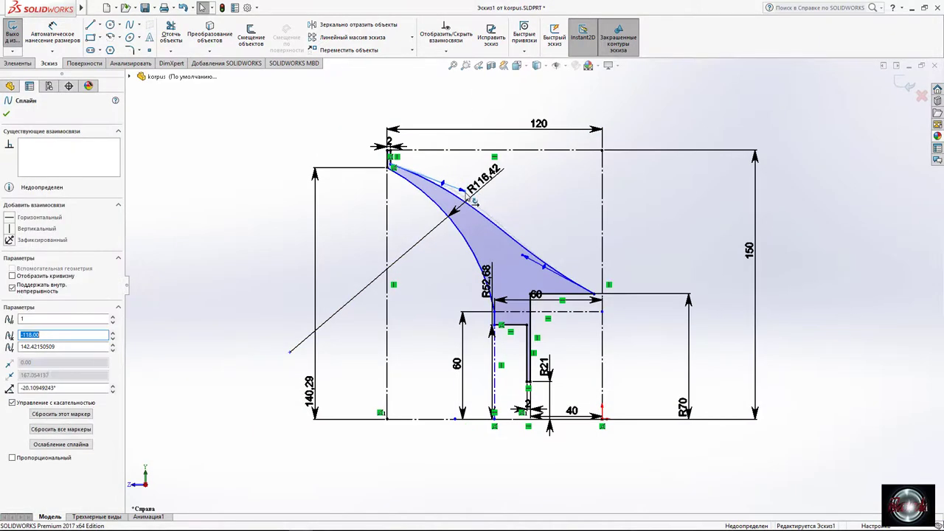
Rebuild the revolve, restore the extruded cut and close korpus back to the assembly.
{"action": "left_click", "coordinate": [906, 84]}
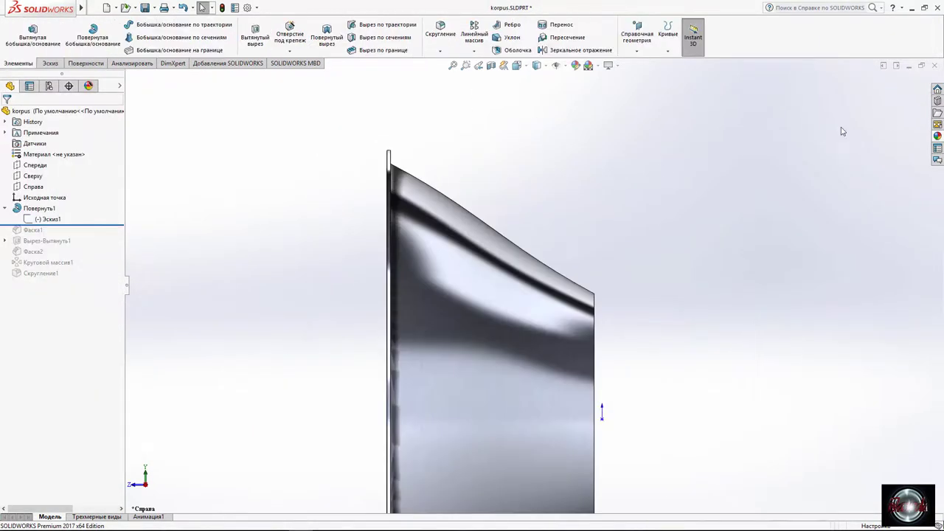
{"action": "left_click_drag", "start_coordinate": [92, 235], "coordinate": [88, 258]}
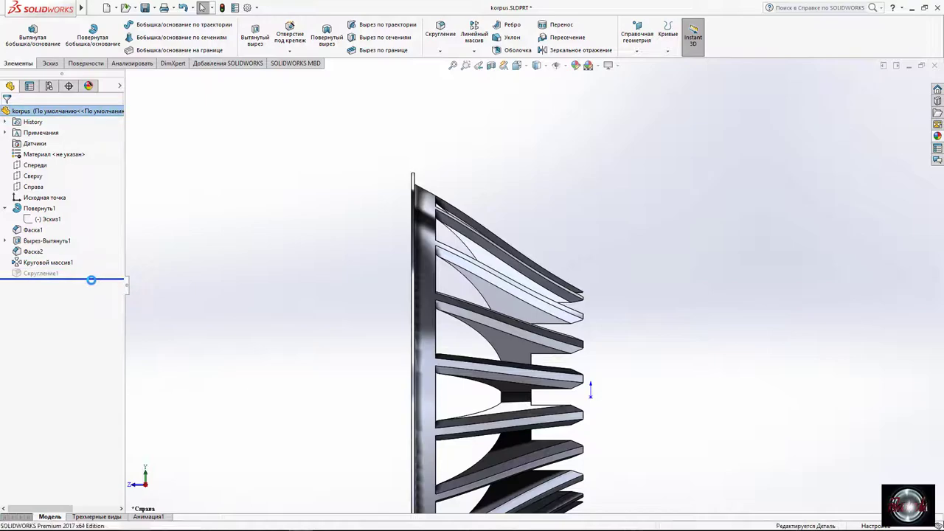
{"action": "key", "text": "f"}
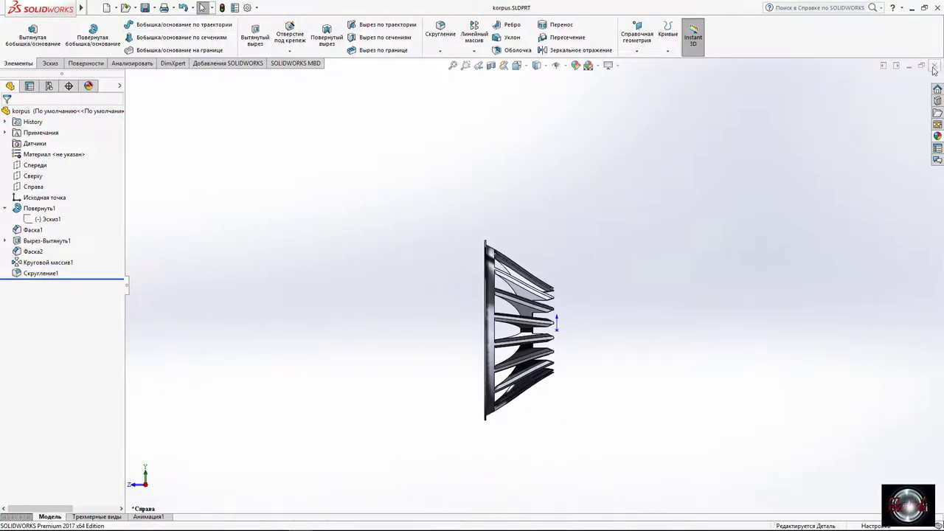
{"action": "left_click", "coordinate": [933, 67]}
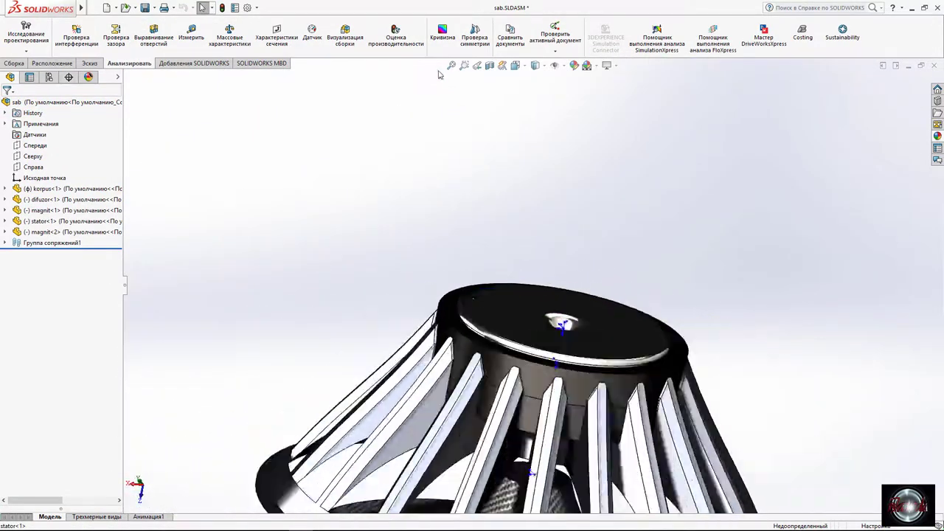
Inspect the assembly, selecting the diffuser face and the basket ring.
{"action": "scroll", "coordinate": [438, 73], "scroll_direction": "up", "scroll_amount": 3}
{"action": "middle_click_drag", "start_coordinate": [439, 74], "coordinate": [428, 90]}
{"action": "scroll", "coordinate": [507, 319], "scroll_direction": "down", "scroll_amount": 6}
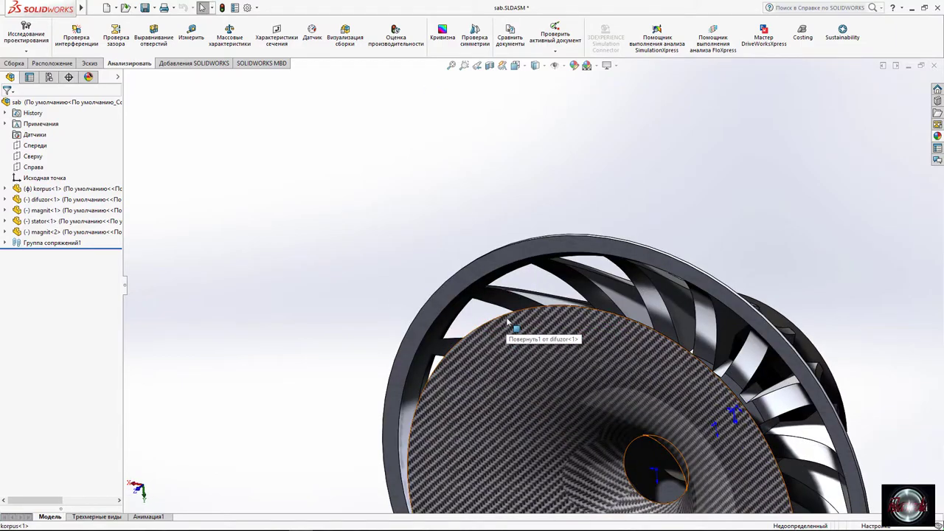
{"action": "left_click", "coordinate": [508, 319]}
{"action": "left_click", "coordinate": [486, 258]}
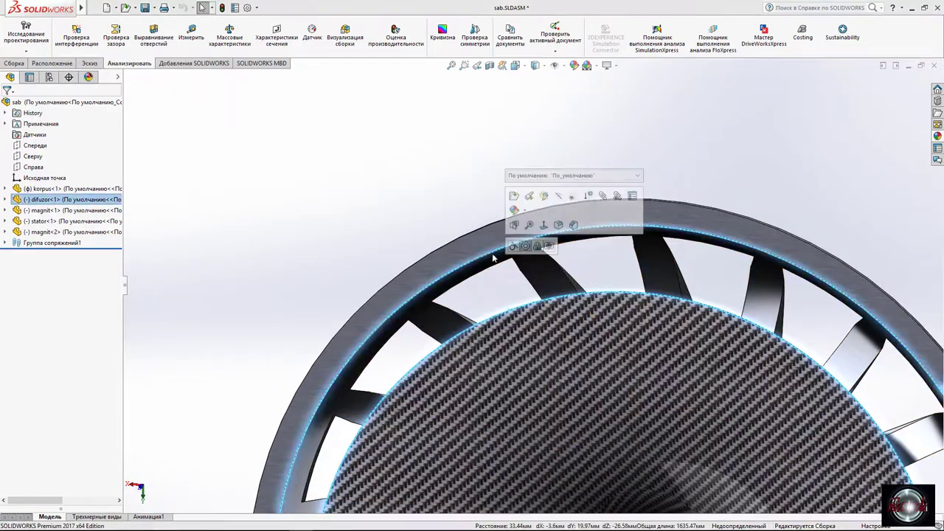
{"action": "left_click", "coordinate": [542, 255]}
{"action": "middle_click_drag", "start_coordinate": [542, 255], "coordinate": [438, 356]}
{"action": "left_click", "coordinate": [437, 356]}
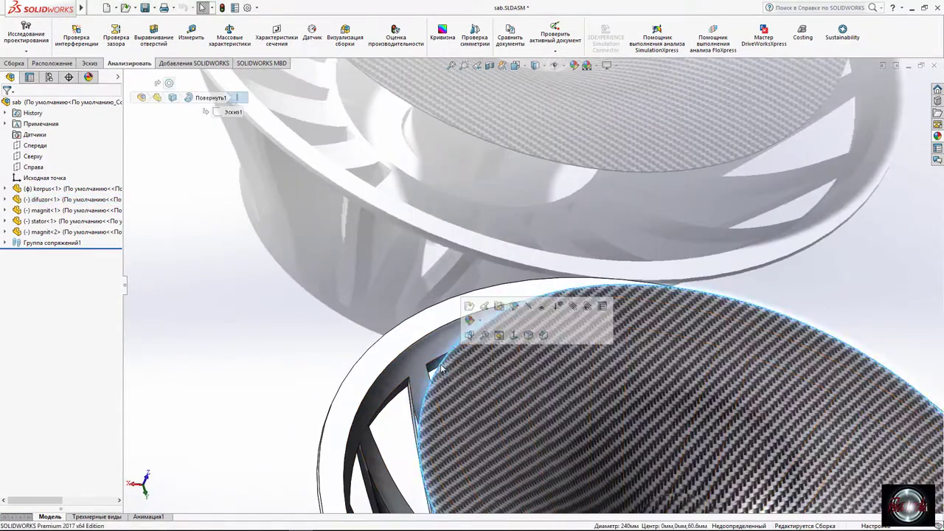
{"action": "left_click", "coordinate": [479, 308]}
{"action": "key", "text": "f"}
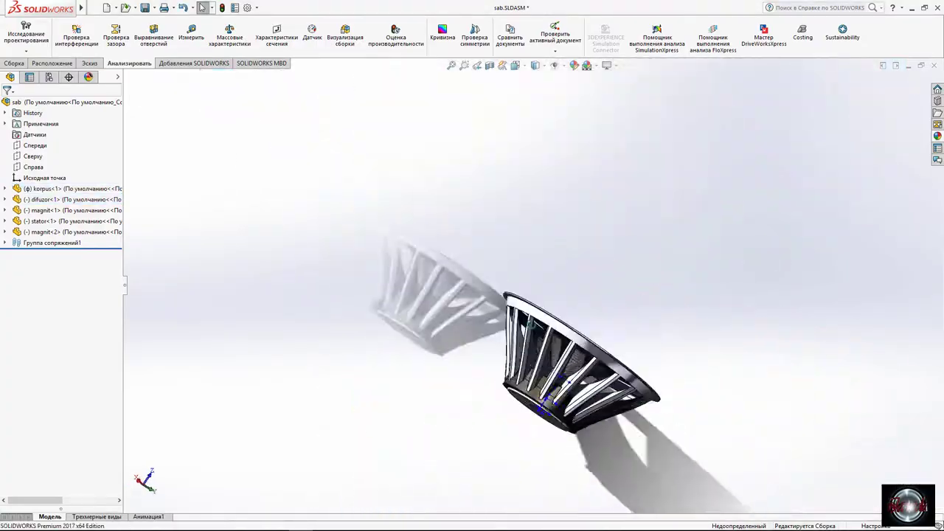
Pull the difuzor cone component forward out of the basket.
{"action": "mouse_move", "coordinate": [313, 395]}
{"action": "middle_mouse_down"}
{"action": "mouse_move", "coordinate": [639, 351]}
{"action": "mouse_move", "coordinate": [668, 457]}
{"action": "mouse_move", "coordinate": [368, 232]}
{"action": "mouse_move", "coordinate": [516, 179]}
{"action": "middle_mouse_up"}
{"action": "scroll", "coordinate": [638, 351], "scroll_direction": "down", "scroll_amount": 5}
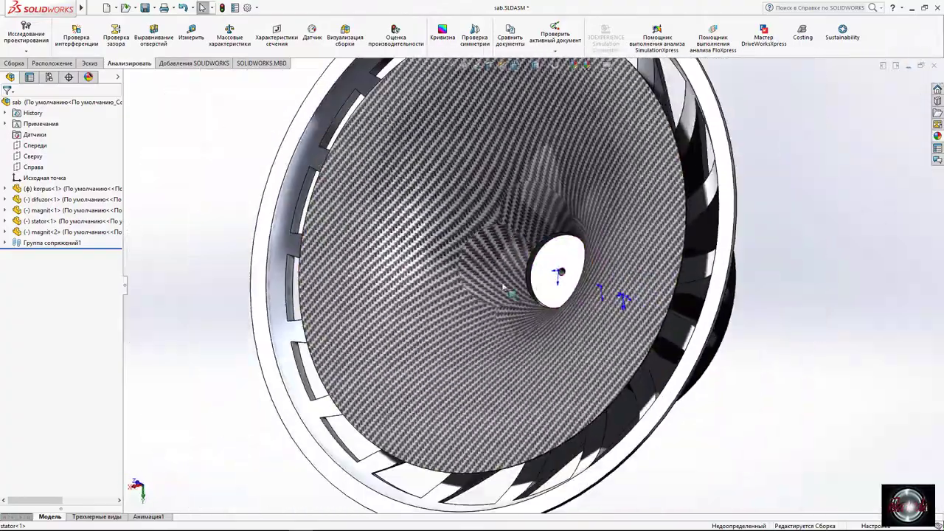
{"action": "left_click", "coordinate": [516, 179]}
{"action": "left_click", "coordinate": [769, 306]}
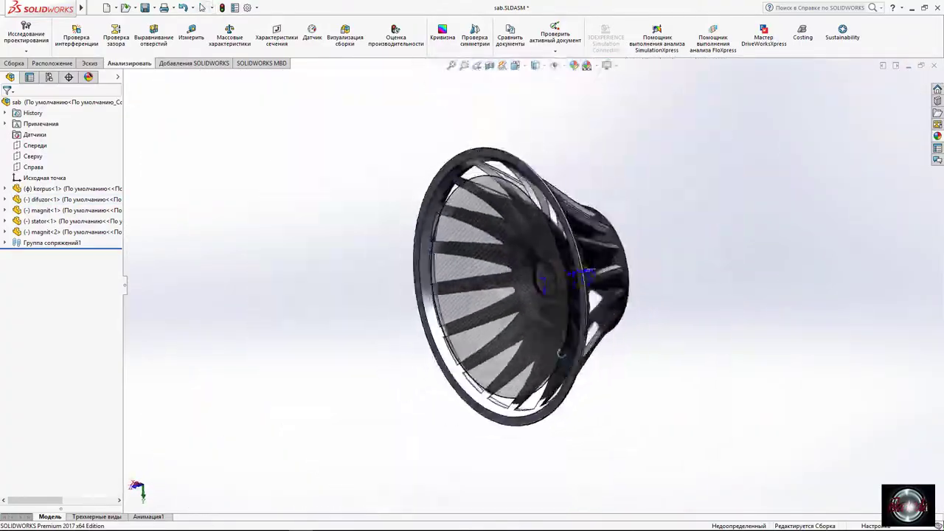
{"action": "middle_click_drag", "start_coordinate": [769, 306], "coordinate": [474, 221]}
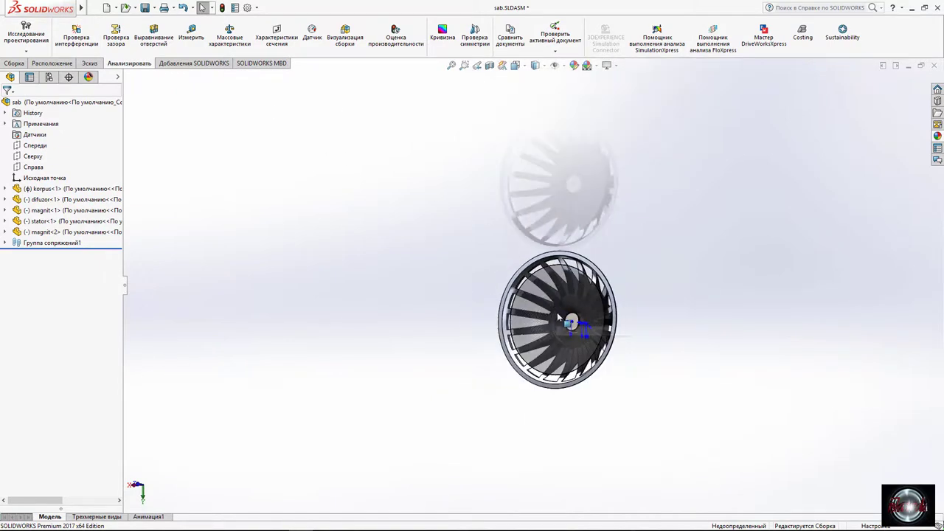
{"action": "left_click", "coordinate": [557, 312]}
{"action": "middle_click_drag", "start_coordinate": [556, 311], "coordinate": [446, 234]}
{"action": "right_click", "coordinate": [525, 278]}
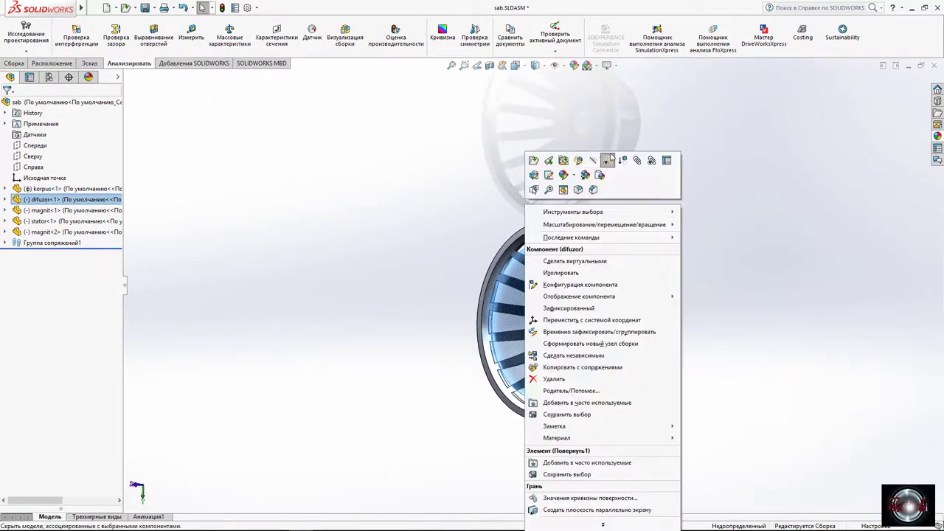
{"action": "scroll", "coordinate": [525, 278], "scroll_direction": "down", "scroll_amount": 4}
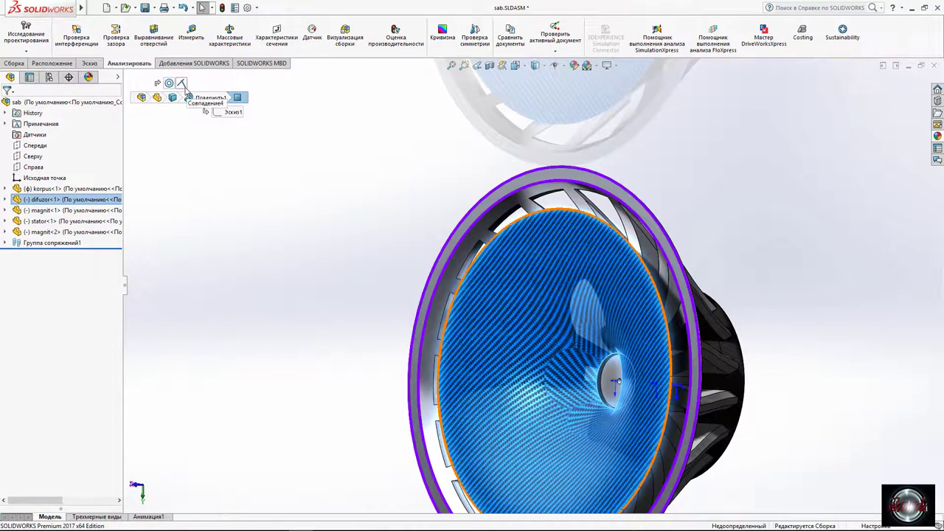
{"action": "left_click_drag", "start_coordinate": [490, 302], "coordinate": [323, 300]}
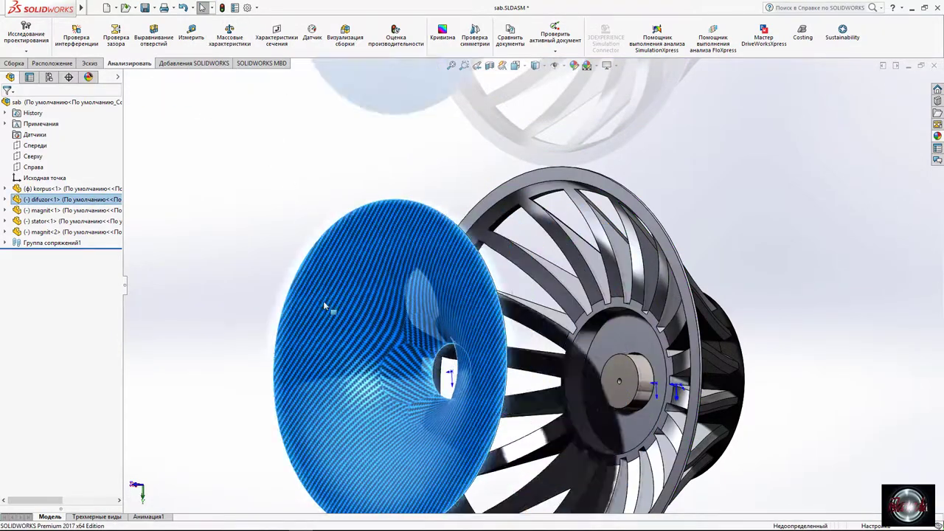
Measure the korpus rim edge diameter at 280.59 mm.
{"action": "scroll", "coordinate": [552, 287], "scroll_direction": "down", "scroll_amount": 3}
{"action": "left_click", "coordinate": [189, 41]}
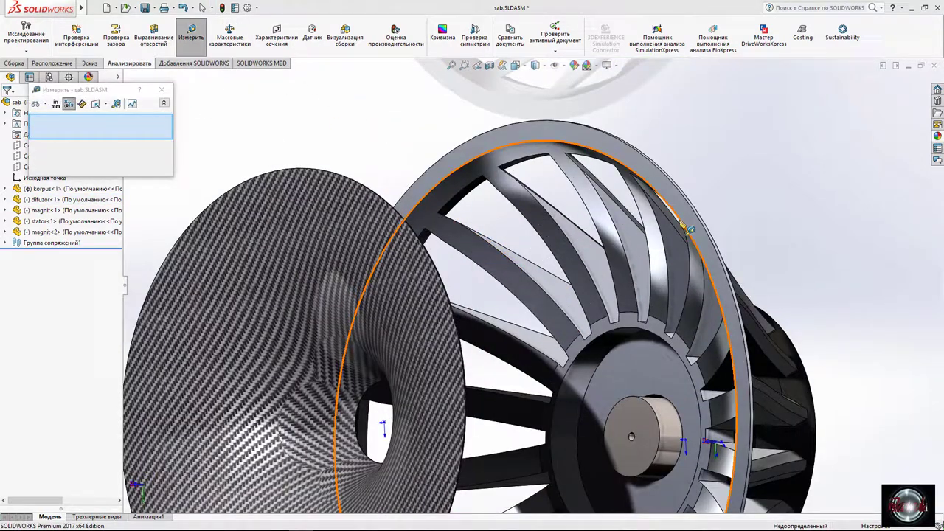
{"action": "left_click", "coordinate": [687, 230]}
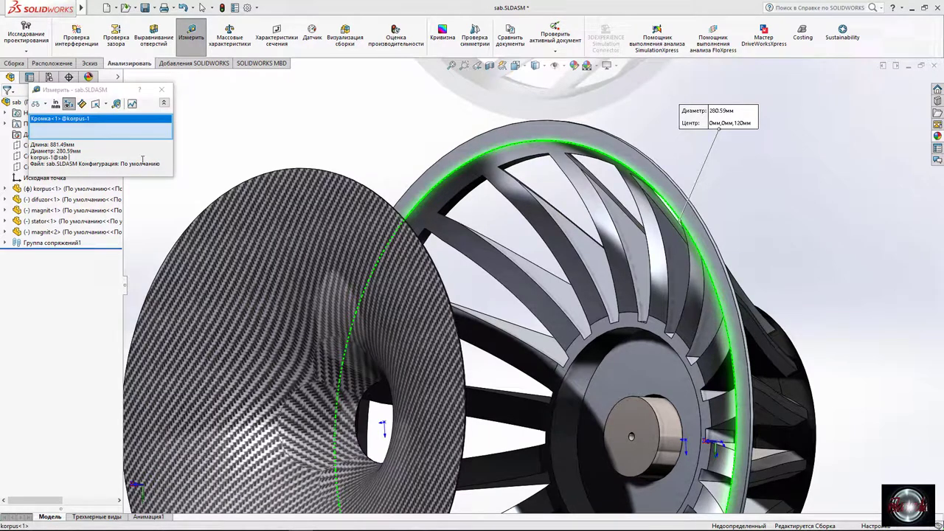
{"action": "left_click", "coordinate": [162, 90]}
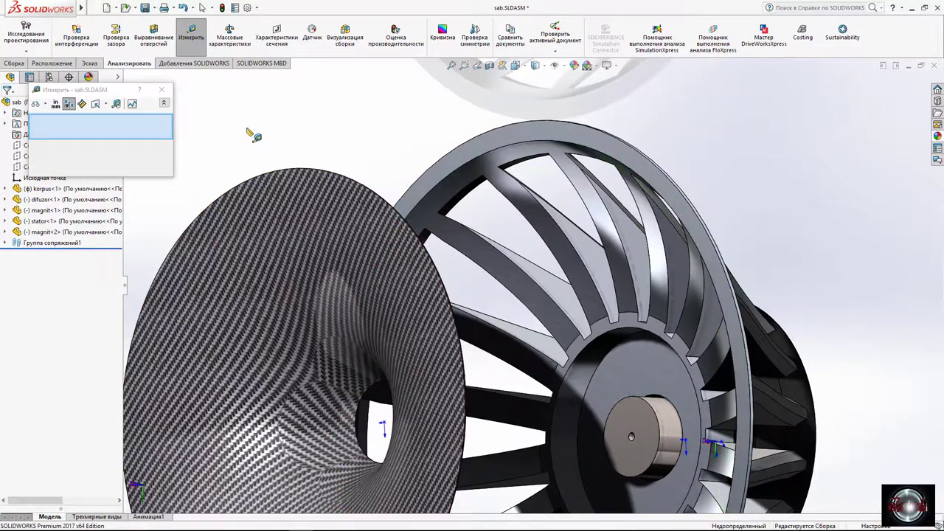
Measure the difuzor outer rim edge diameter at 240 mm.
{"action": "left_click", "coordinate": [425, 254]}
{"action": "left_click", "coordinate": [191, 36]}
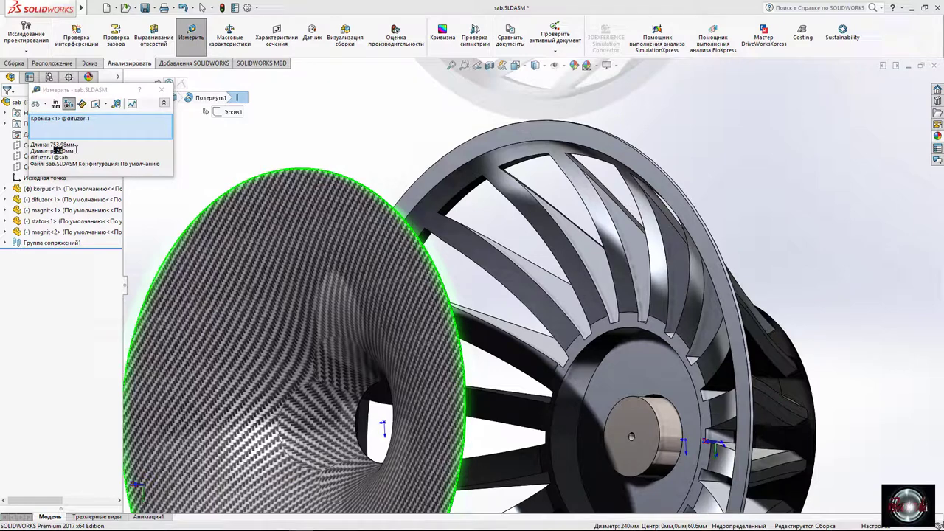
{"action": "left_click", "coordinate": [161, 89]}
Minimize the assembly and create a new part document.
{"action": "left_click", "coordinate": [882, 65]}
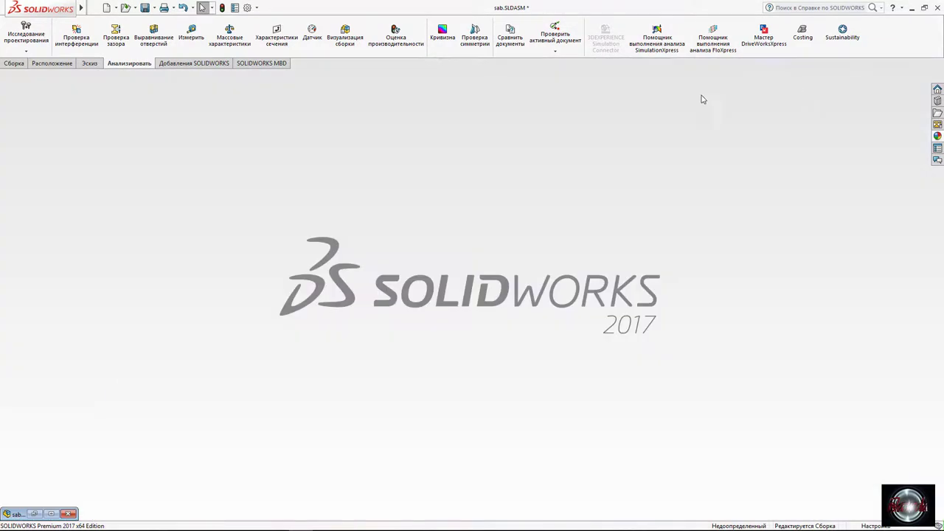
{"action": "left_click", "coordinate": [105, 10]}
{"action": "left_click", "coordinate": [388, 379]}
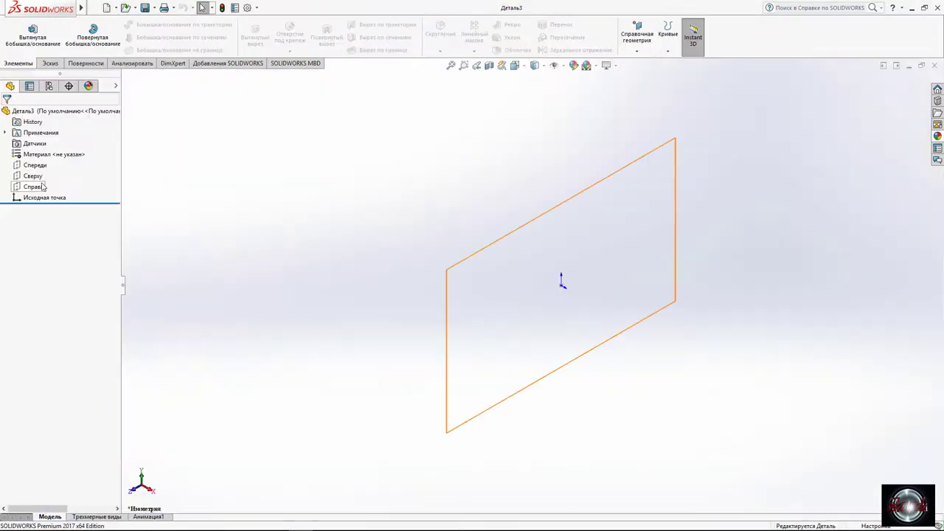
Sketch on the Right plane with vertical and horizontal centerlines at the origin.
{"action": "left_click", "coordinate": [49, 171]}
{"action": "left_click", "coordinate": [100, 24]}
{"action": "left_click", "coordinate": [118, 45]}
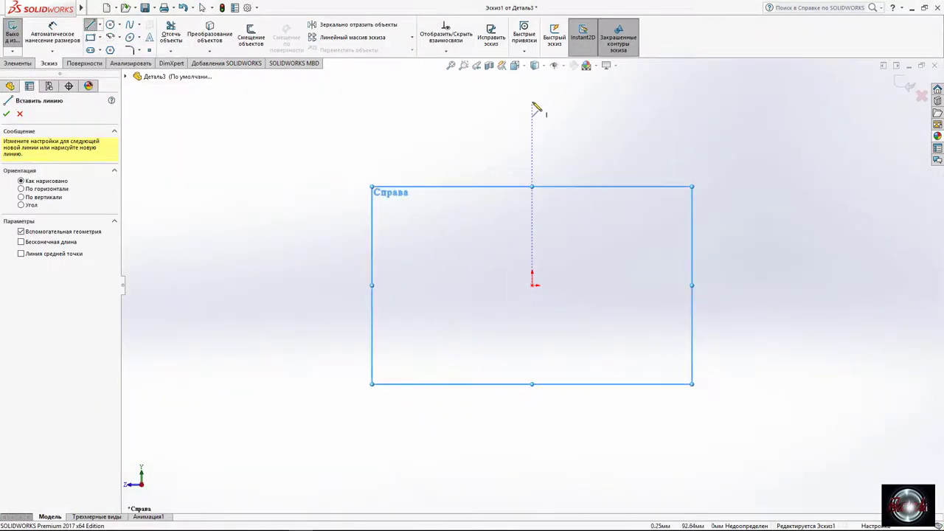
{"action": "left_click", "coordinate": [532, 98]}
{"action": "left_click", "coordinate": [533, 286]}
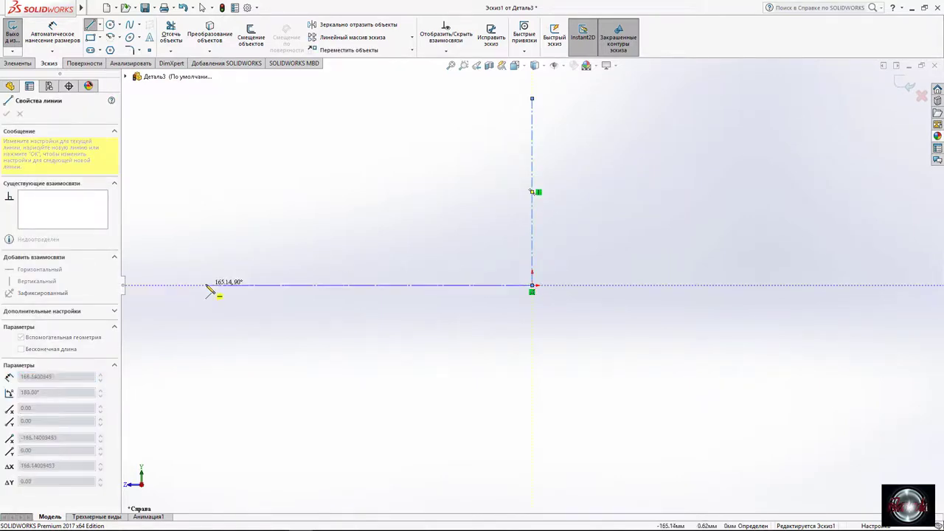
{"action": "double_click", "coordinate": [203, 286]}
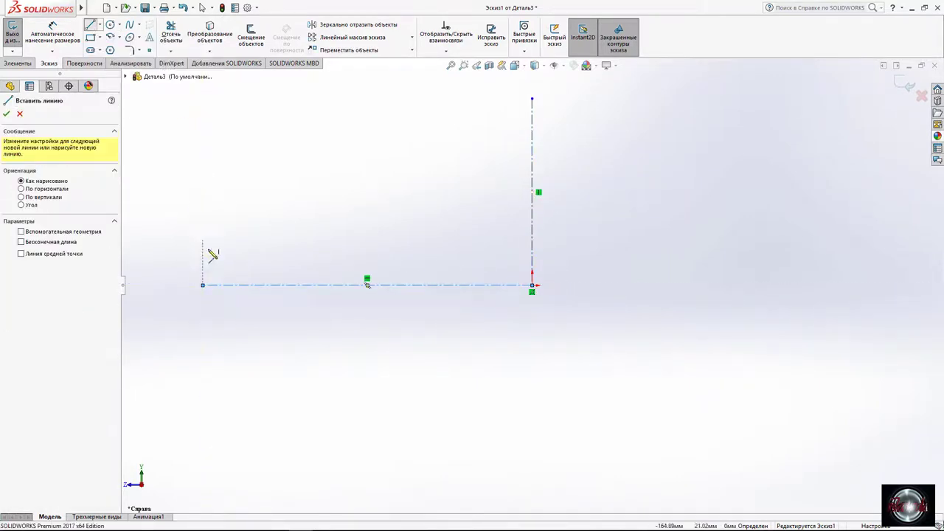
Draw the profile: a short left flange, a half-arc and a short right flange.
{"action": "left_click", "coordinate": [204, 285]}
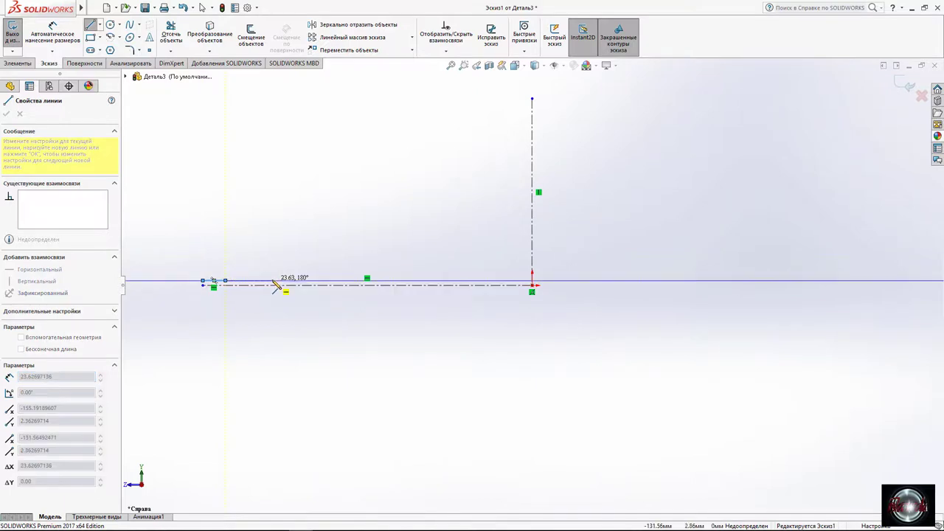
{"action": "left_click", "coordinate": [225, 281]}
{"action": "left_click", "coordinate": [303, 281]}
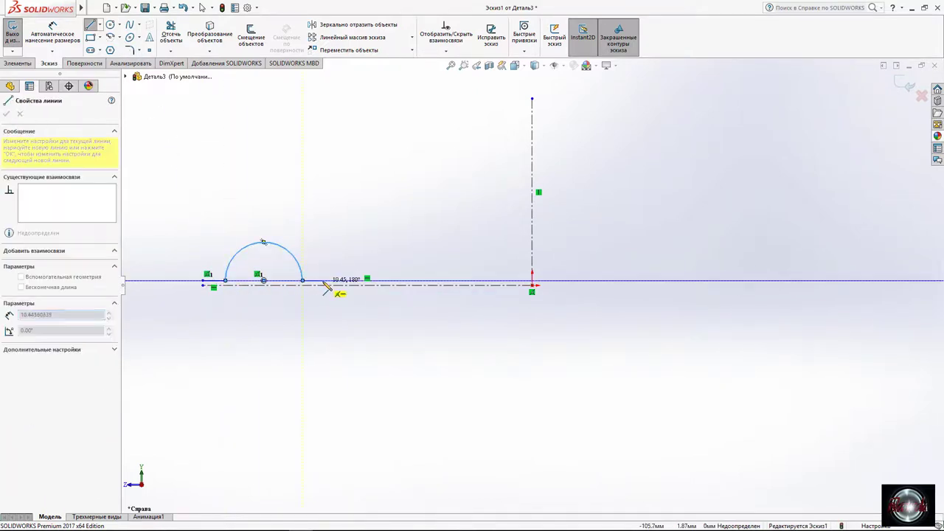
{"action": "left_click", "coordinate": [322, 281]}
{"action": "key", "text": "Escape"}
{"action": "scroll", "coordinate": [280, 329], "scroll_direction": "up", "scroll_amount": 2}
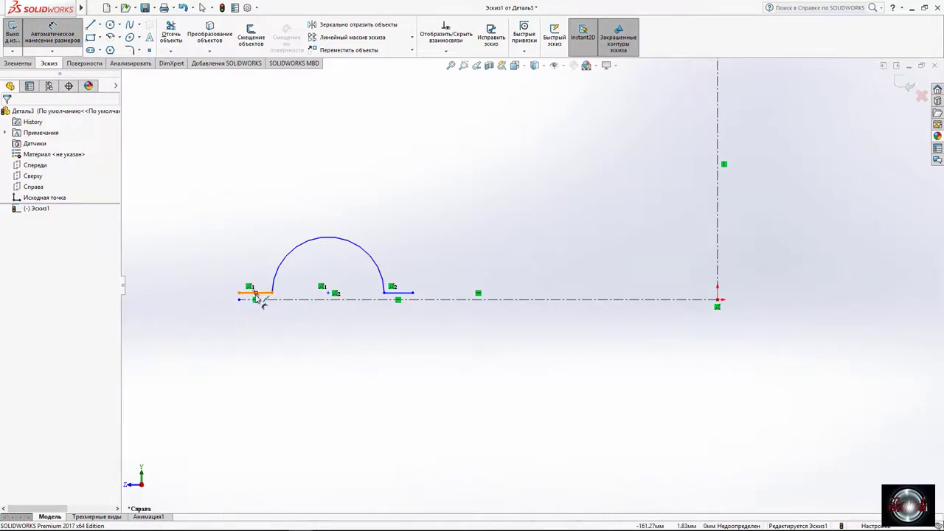
Dimension the left line 140 mm from the vertical axis.
{"action": "left_click", "coordinate": [256, 295]}
{"action": "left_click", "coordinate": [719, 306]}
{"action": "left_click", "coordinate": [715, 348]}
{"action": "type", "text": "280/2"}
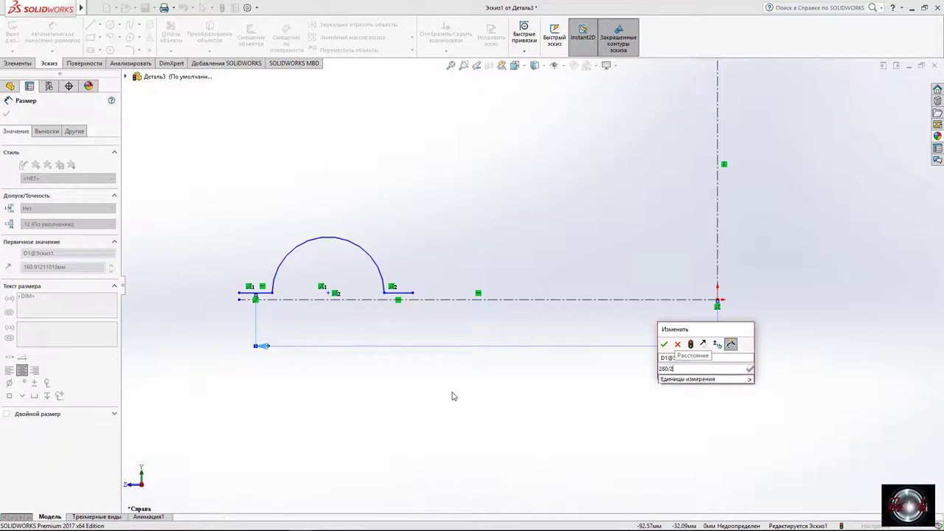
{"action": "key", "text": "Return"}
Give the right flange a 6 mm length and a 120 mm distance to the vertical axis.
{"action": "left_click", "coordinate": [403, 298]}
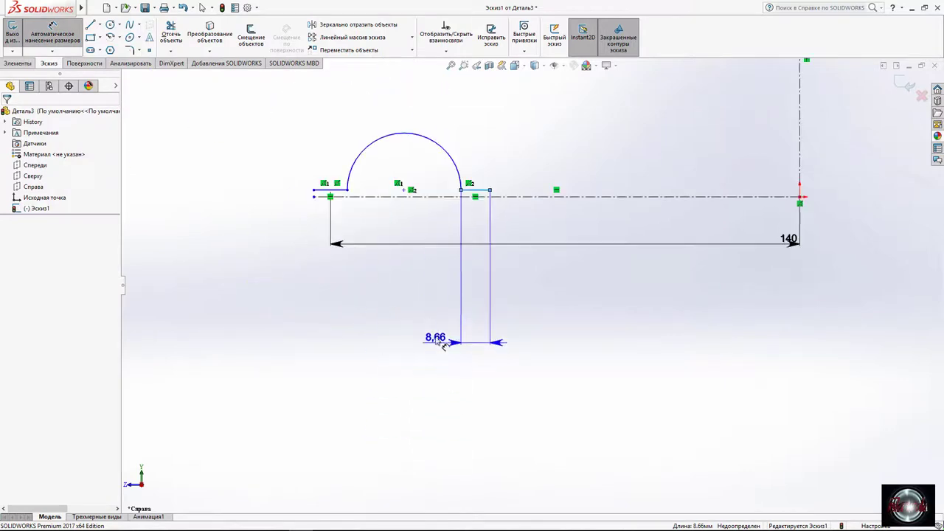
{"action": "left_click", "coordinate": [485, 232]}
{"action": "type", "text": "6"}
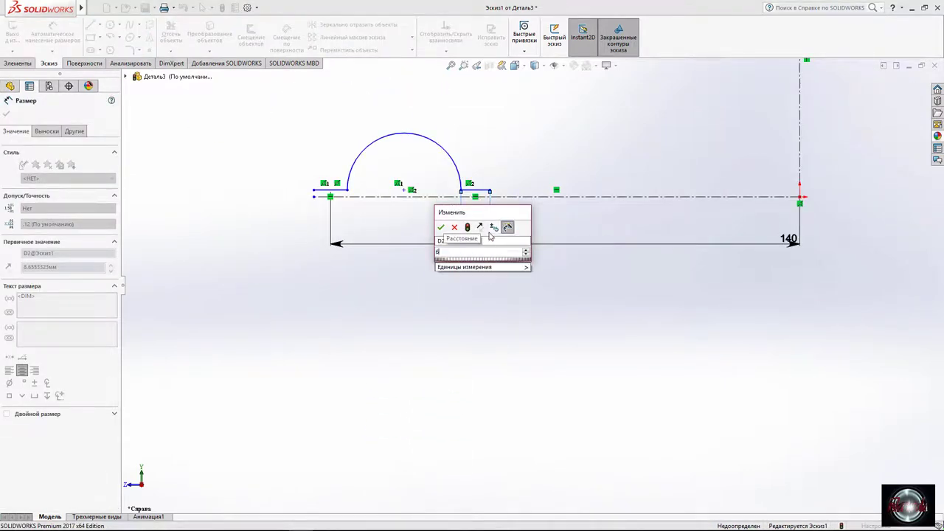
{"action": "left_click", "coordinate": [440, 228]}
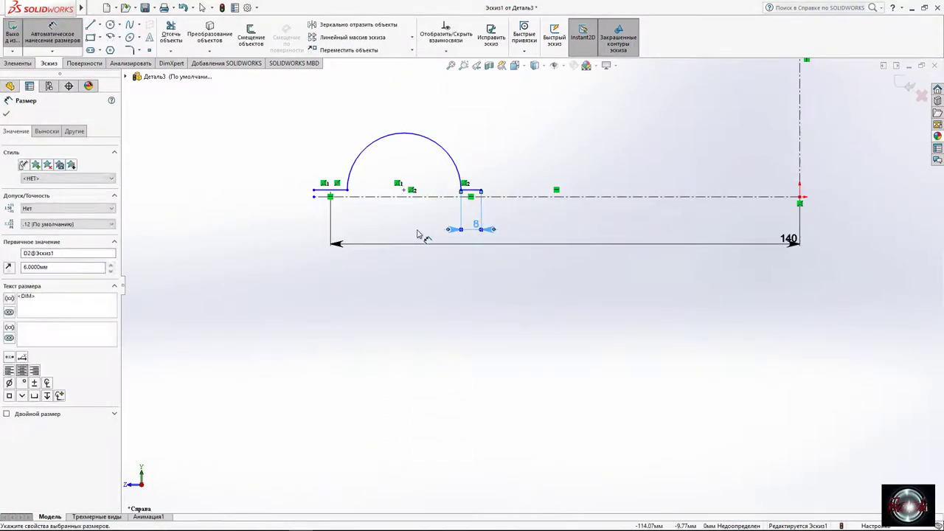
{"action": "left_click", "coordinate": [483, 199]}
{"action": "scroll", "coordinate": [568, 264], "scroll_direction": "up", "scroll_amount": 2}
{"action": "left_click", "coordinate": [778, 249]}
{"action": "left_click", "coordinate": [769, 266]}
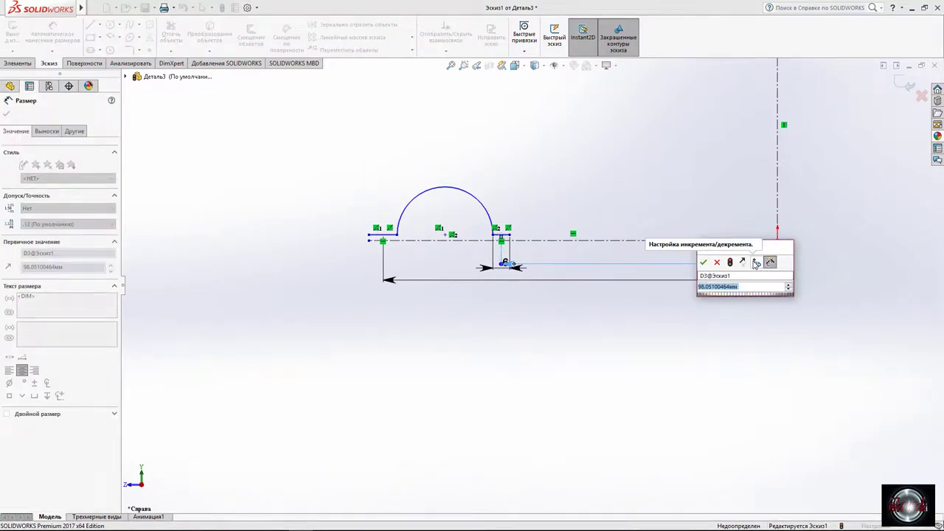
{"action": "type", "text": "240"}
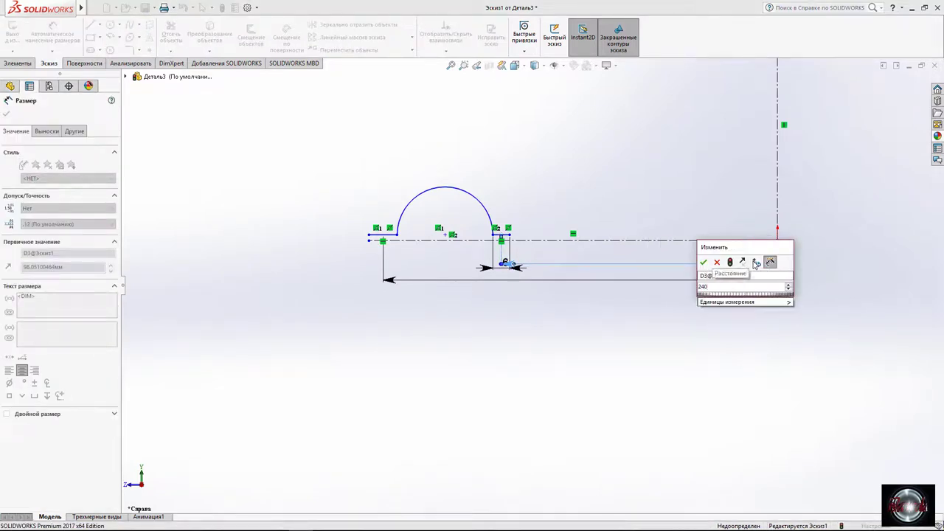
{"action": "type", "text": "2"}
{"action": "key", "text": "Return"}
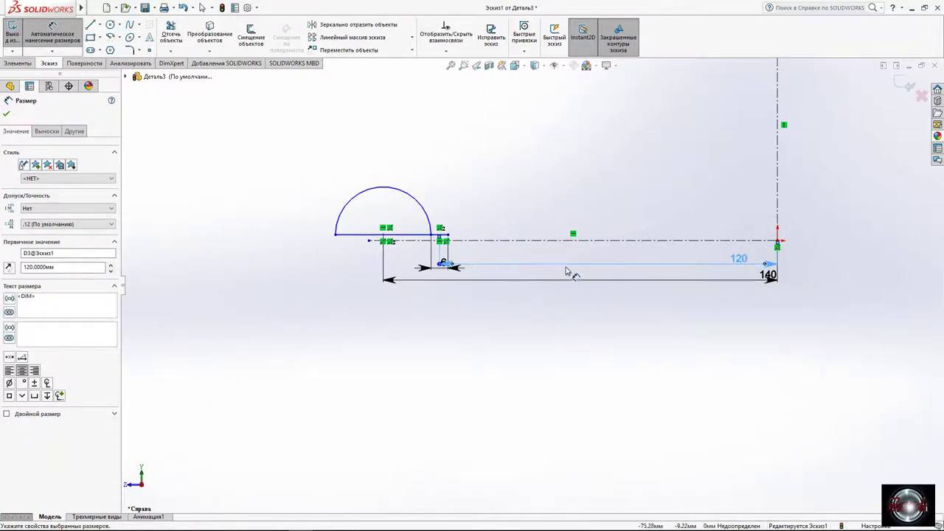
Drag the arc to a smaller radius.
{"action": "scroll", "coordinate": [634, 276], "scroll_direction": "down", "scroll_amount": 1}
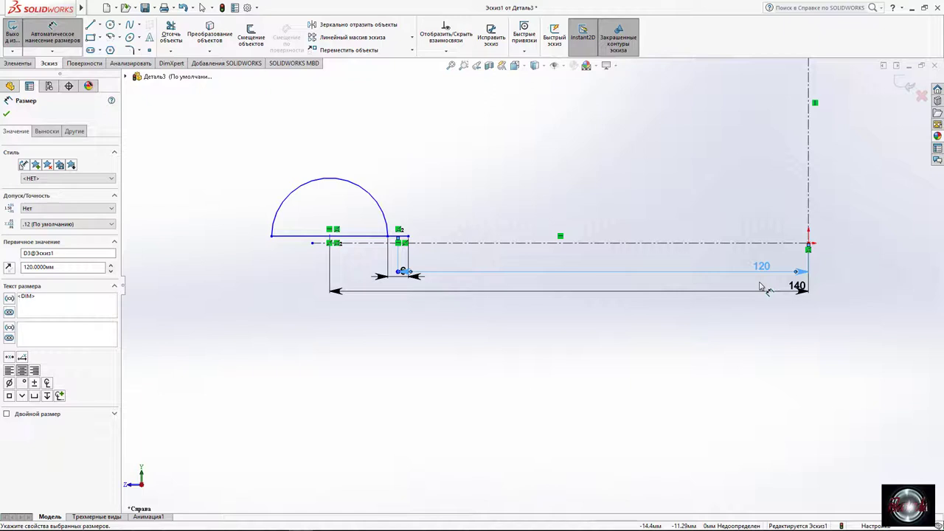
{"action": "scroll", "coordinate": [516, 280], "scroll_direction": "down", "scroll_amount": 2}
{"action": "scroll", "coordinate": [326, 236], "scroll_direction": "down", "scroll_amount": 2}
{"action": "key", "text": "Escape"}
{"action": "mouse_move", "coordinate": [317, 112]}
{"action": "left_mouse_down"}
{"action": "mouse_move", "coordinate": [310, 160]}
{"action": "mouse_move", "coordinate": [329, 200]}
{"action": "left_mouse_up"}
{"action": "scroll", "coordinate": [374, 219], "scroll_direction": "down", "scroll_amount": 2}
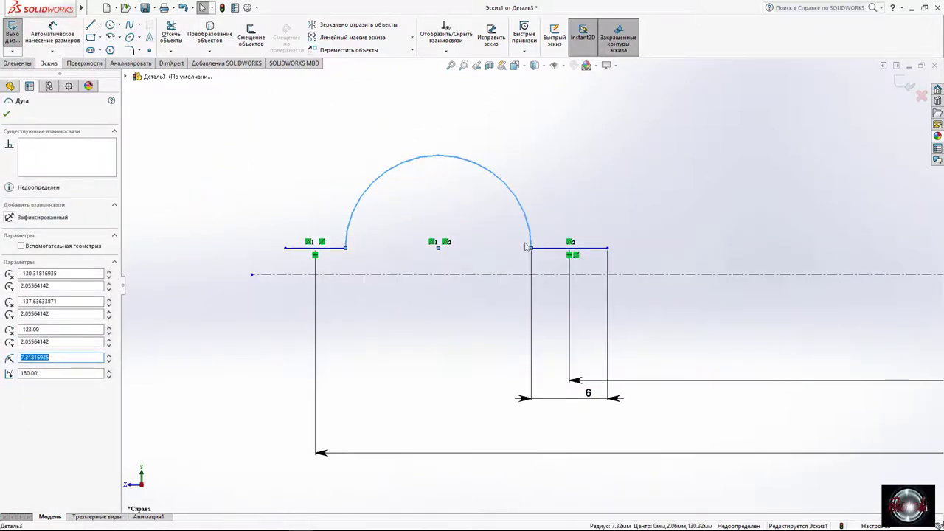
{"action": "key", "text": "Escape"}
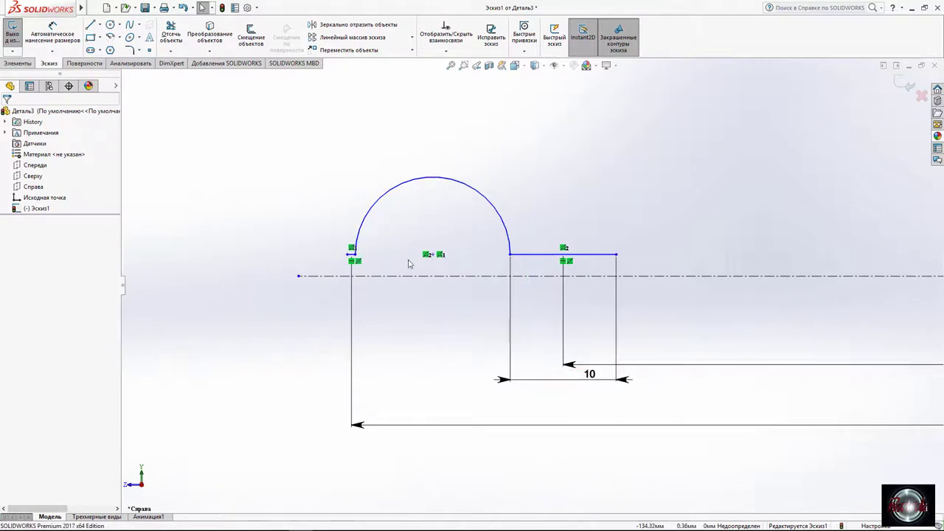
{"action": "scroll", "coordinate": [354, 270], "scroll_direction": "down", "scroll_amount": 2}
{"action": "left_click", "coordinate": [352, 273]}
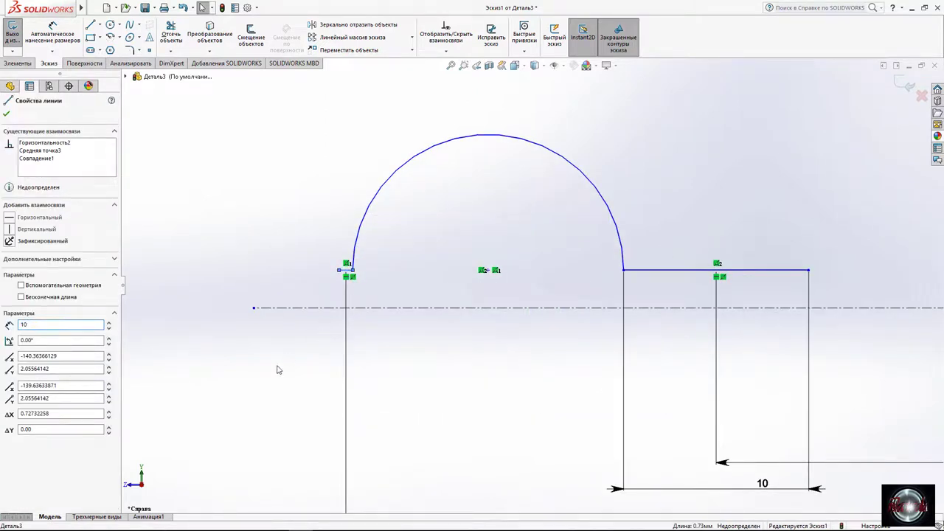
{"action": "key", "text": "Escape"}
{"action": "scroll", "coordinate": [277, 370], "scroll_direction": "up", "scroll_amount": 3}
{"action": "scroll", "coordinate": [546, 320], "scroll_direction": "up", "scroll_amount": 1}
{"action": "scroll", "coordinate": [546, 320], "scroll_direction": "down", "scroll_amount": 1}
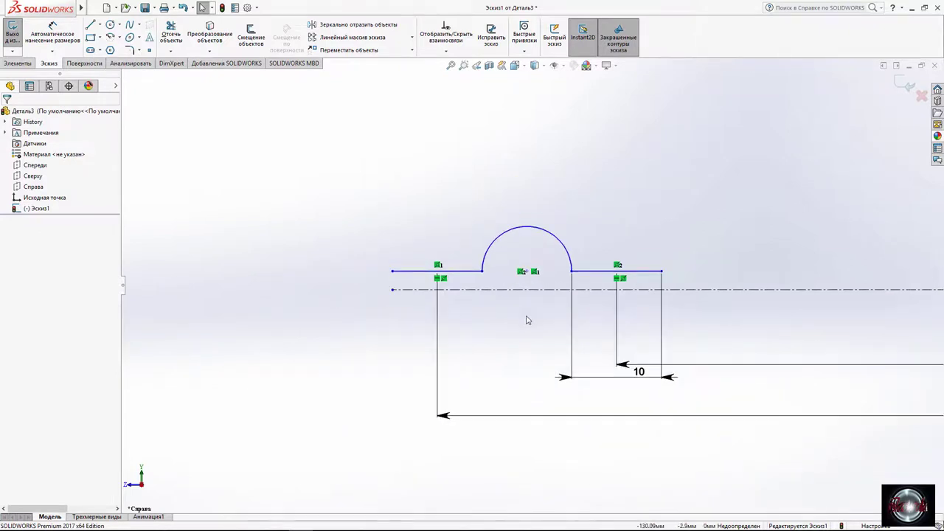
{"action": "scroll", "coordinate": [523, 333], "scroll_direction": "up", "scroll_amount": 2}
{"action": "scroll", "coordinate": [488, 344], "scroll_direction": "up", "scroll_amount": 2}
{"action": "scroll", "coordinate": [531, 279], "scroll_direction": "down", "scroll_amount": 2}
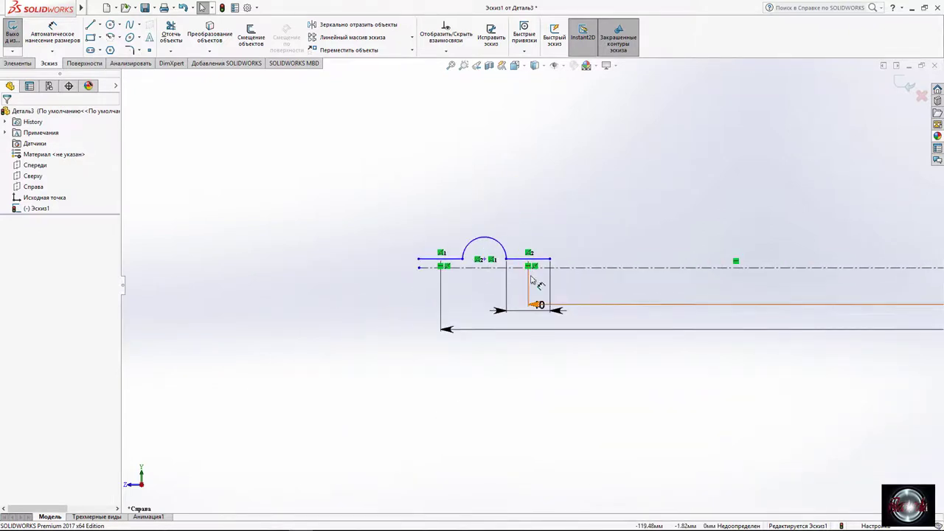
Delete the stray long horizontal dimension.
{"action": "right_click", "coordinate": [586, 309]}
{"action": "left_click", "coordinate": [664, 312]}
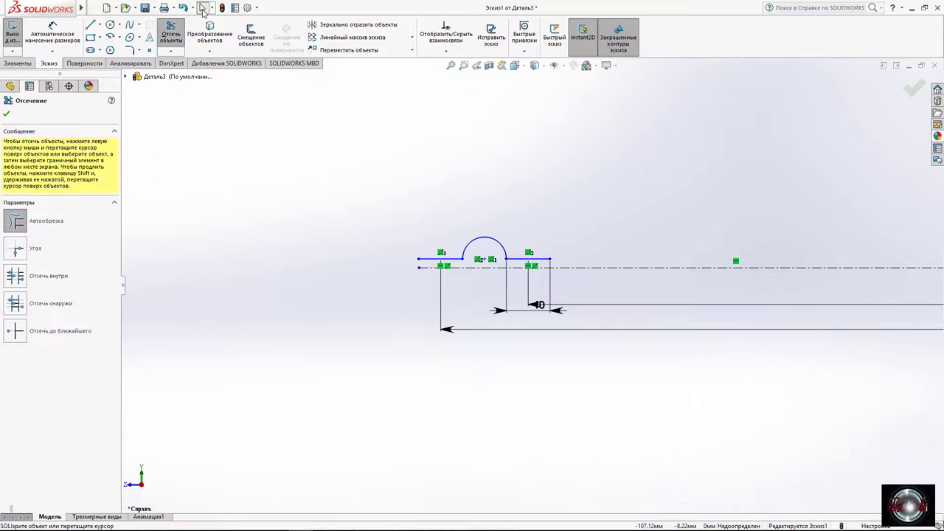
{"action": "right_click", "coordinate": [665, 312]}
{"action": "key", "text": "Escape"}
{"action": "right_click", "coordinate": [537, 337]}
{"action": "left_click", "coordinate": [554, 392]}
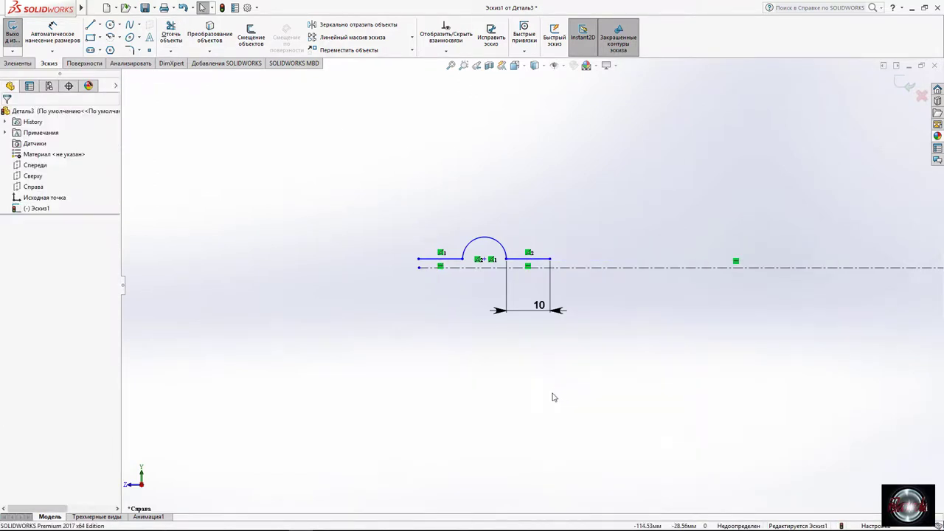
{"action": "scroll", "coordinate": [651, 308], "scroll_direction": "up", "scroll_amount": 1}
Dimension the flange end point 120 mm from the vertical axis.
{"action": "left_click", "coordinate": [51, 29]}
{"action": "scroll", "coordinate": [502, 274], "scroll_direction": "down", "scroll_amount": 1}
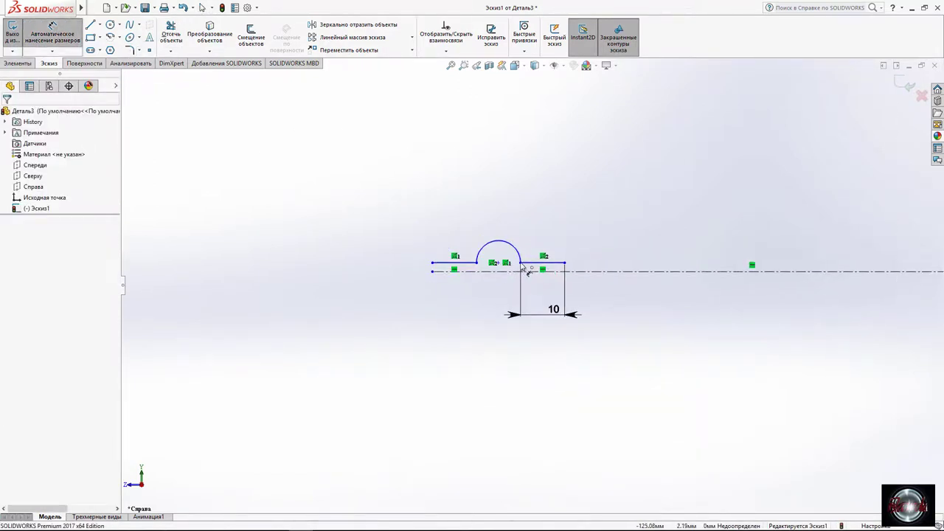
{"action": "left_click", "coordinate": [525, 269]}
{"action": "scroll", "coordinate": [528, 274], "scroll_direction": "up", "scroll_amount": 1}
{"action": "left_click", "coordinate": [812, 319]}
{"action": "type", "text": "120"}
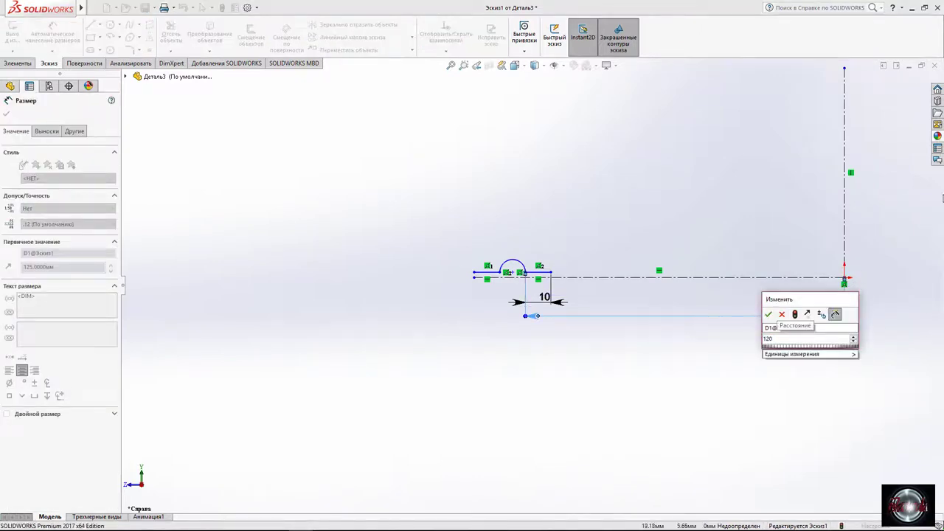
{"action": "key", "text": "Return"}
Add a 140 mm arc-end distance to the axis and a 10 mm left flange length.
{"action": "scroll", "coordinate": [516, 267], "scroll_direction": "down", "scroll_amount": 1}
{"action": "left_click", "coordinate": [515, 267]}
{"action": "scroll", "coordinate": [514, 267], "scroll_direction": "up", "scroll_amount": 1}
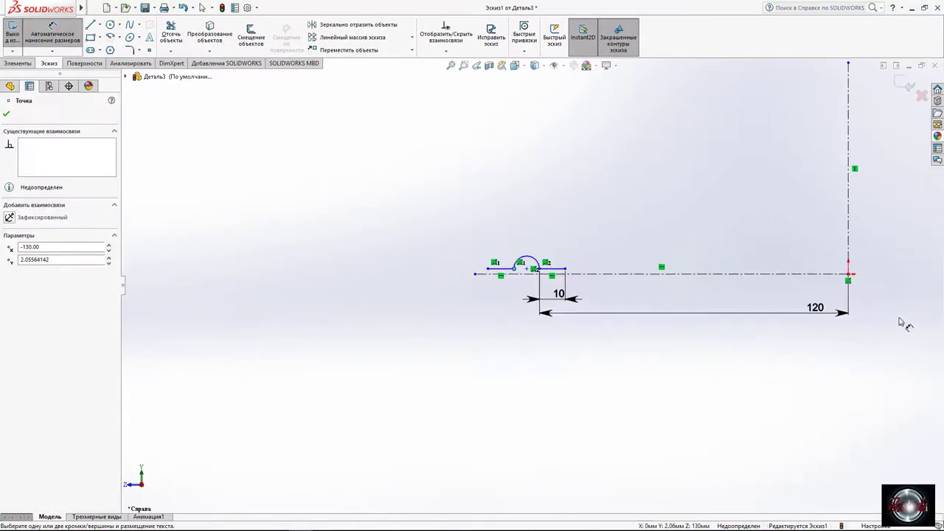
{"action": "left_click", "coordinate": [848, 274]}
{"action": "left_click", "coordinate": [826, 360]}
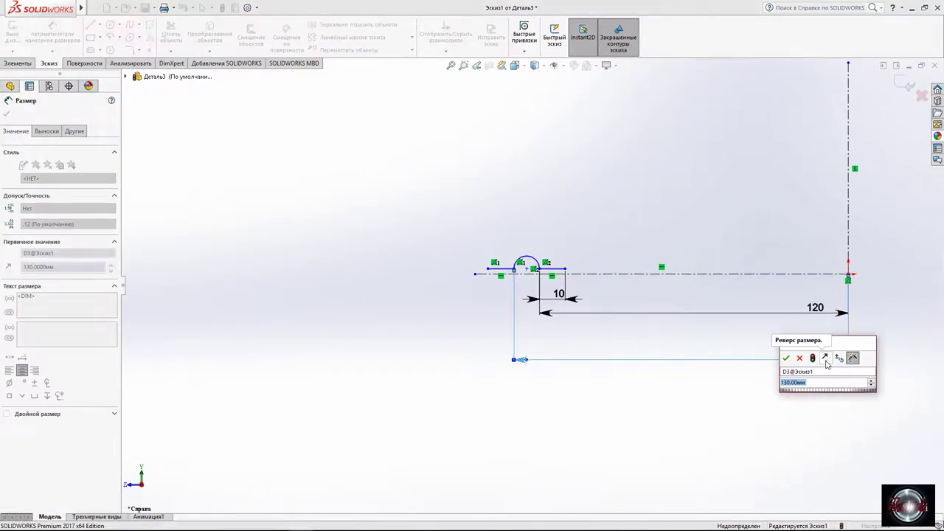
{"action": "left_click", "coordinate": [784, 358]}
{"action": "scroll", "coordinate": [695, 353], "scroll_direction": "down", "scroll_amount": 1}
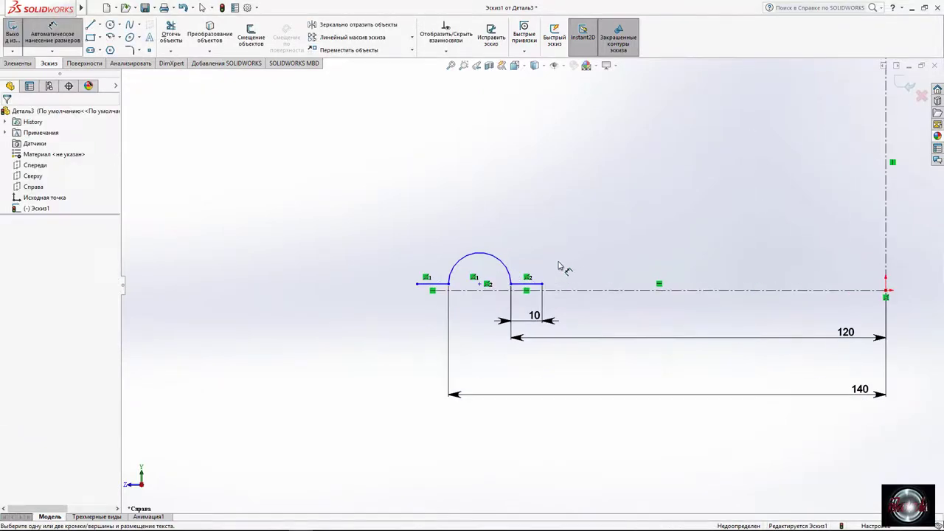
{"action": "scroll", "coordinate": [523, 304], "scroll_direction": "down", "scroll_amount": 1}
{"action": "left_click", "coordinate": [410, 288]}
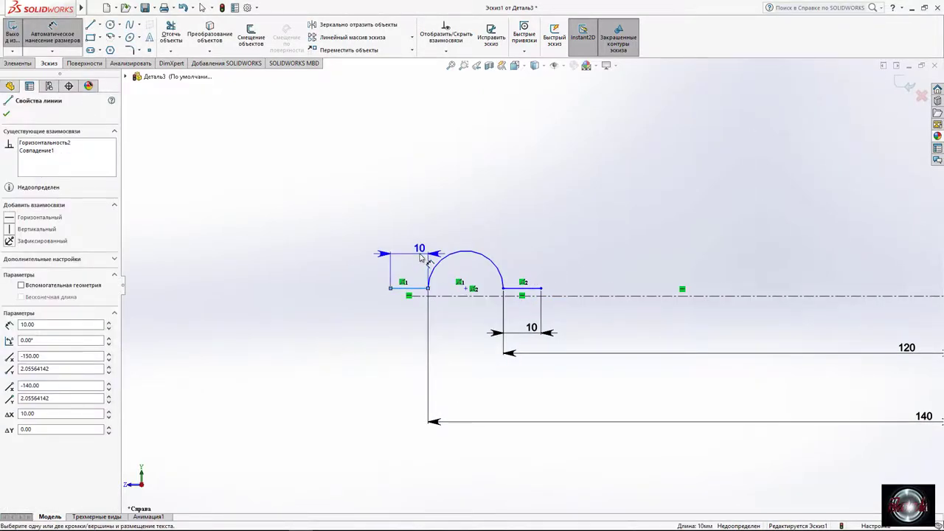
{"action": "left_click", "coordinate": [377, 254]}
{"action": "key", "text": "Return"}
Offset the half-arc profile chain and close its open ends with short 1 mm lines.
{"action": "left_click", "coordinate": [252, 38]}
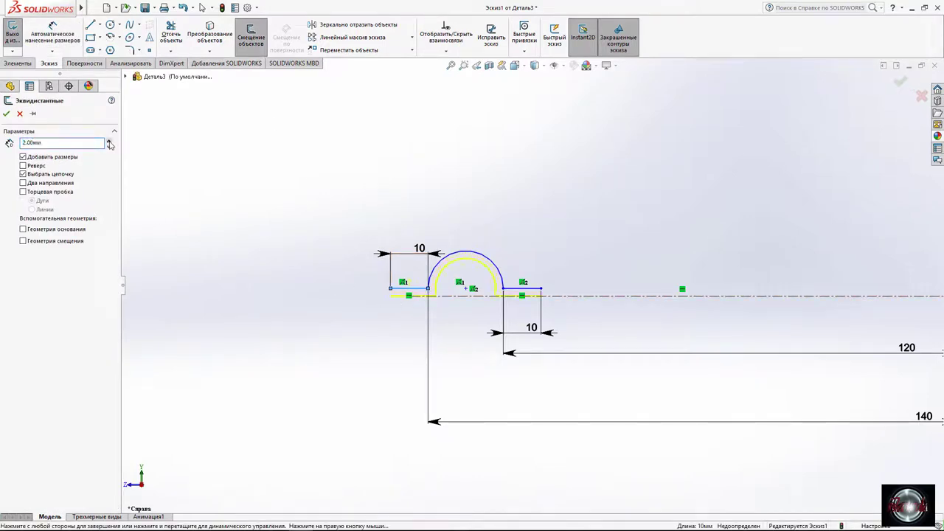
{"action": "left_click", "coordinate": [7, 113]}
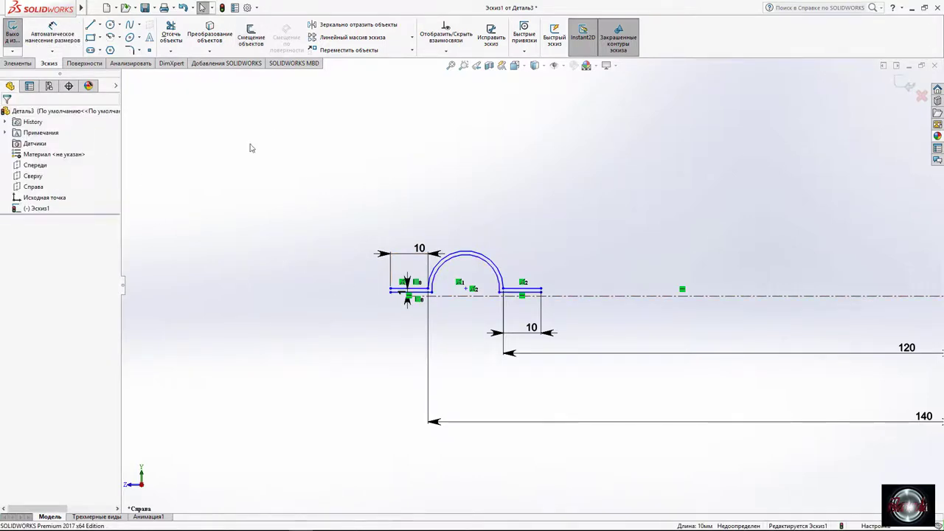
{"action": "left_click", "coordinate": [91, 25]}
{"action": "scroll", "coordinate": [355, 310], "scroll_direction": "down", "scroll_amount": 2}
{"action": "left_click", "coordinate": [428, 263]}
{"action": "left_click", "coordinate": [428, 263]}
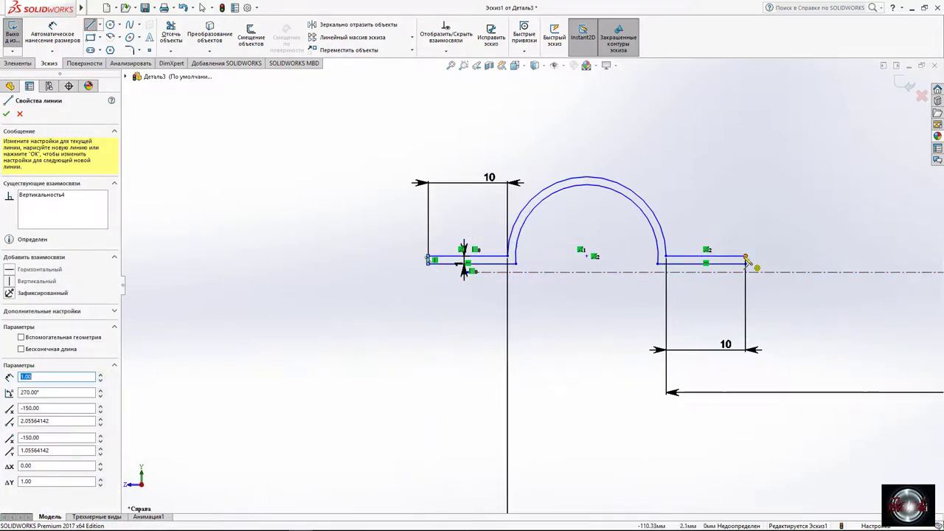
{"action": "scroll", "coordinate": [516, 281], "scroll_direction": "up", "scroll_amount": 3}
{"action": "key", "text": "Escape"}
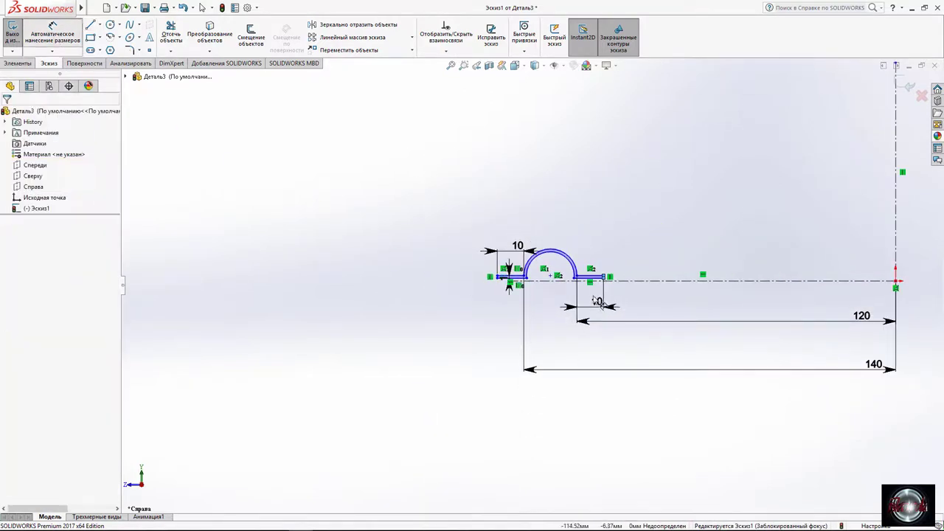
Dimension the arc centre 130 mm from the vertical axis and locate the arc's end point.
{"action": "scroll", "coordinate": [618, 283], "scroll_direction": "down", "scroll_amount": 3}
{"action": "scroll", "coordinate": [575, 280], "scroll_direction": "up", "scroll_amount": 2}
{"action": "left_click", "coordinate": [497, 275]}
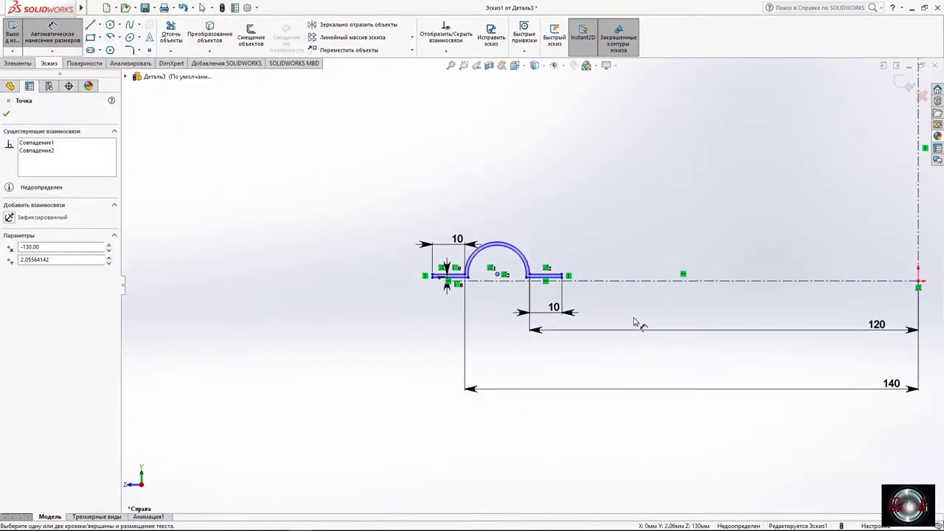
{"action": "left_click", "coordinate": [902, 309]}
{"action": "key", "text": "Escape"}
{"action": "left_click", "coordinate": [518, 257]}
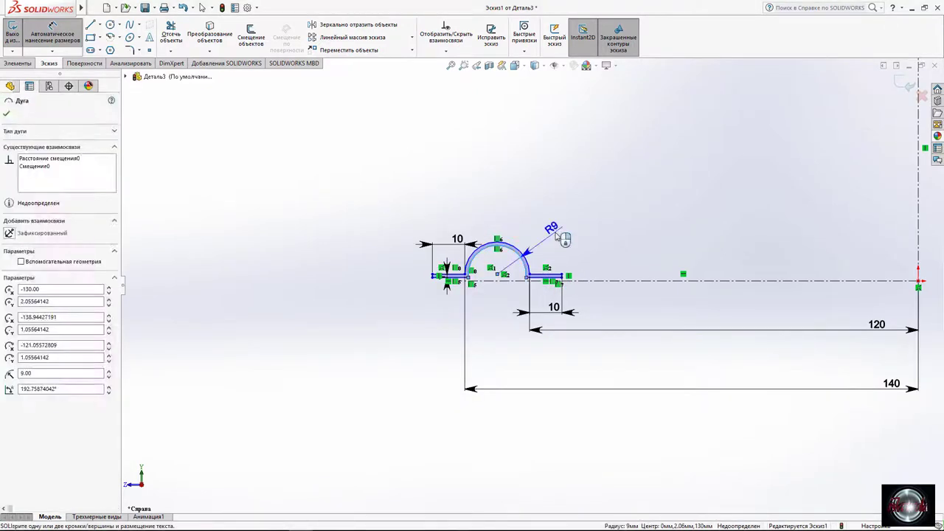
{"action": "left_click", "coordinate": [562, 276]}
{"action": "left_click", "coordinate": [919, 285]}
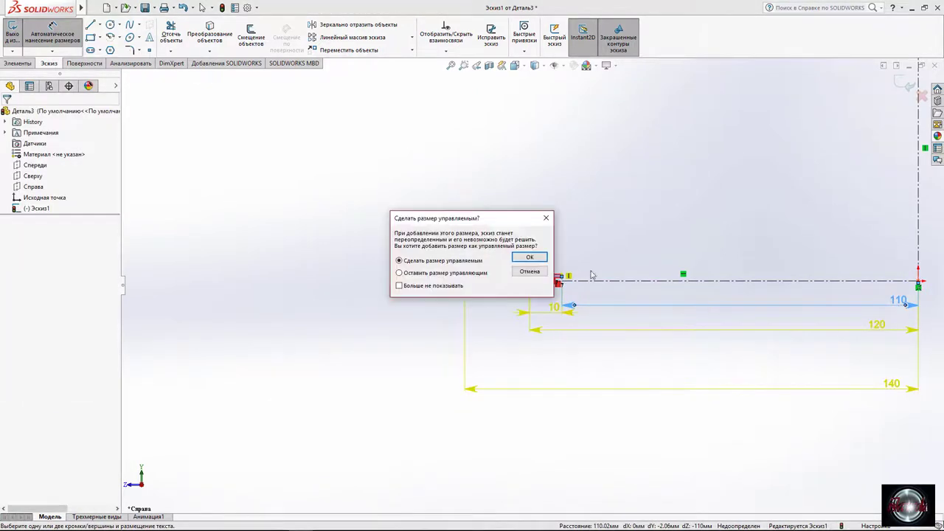
{"action": "key", "text": "Escape"}
Check the arc centre's 2.06 mm height dimension so the sketch is fully defined.
{"action": "scroll", "coordinate": [506, 273], "scroll_direction": "up", "scroll_amount": 3}
{"action": "left_click", "coordinate": [502, 255]}
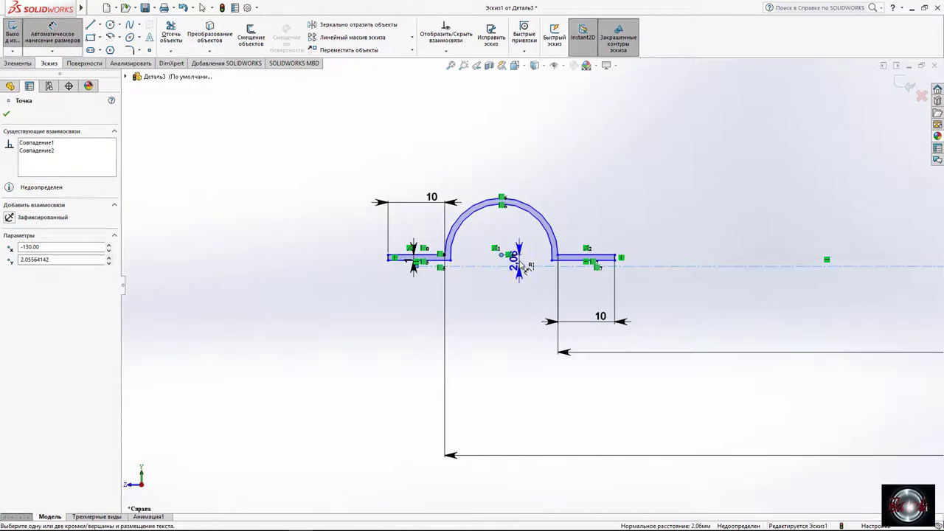
{"action": "double_click", "coordinate": [518, 261]}
{"action": "key", "text": "Escape"}
{"action": "scroll", "coordinate": [453, 327], "scroll_direction": "down", "scroll_amount": 3}
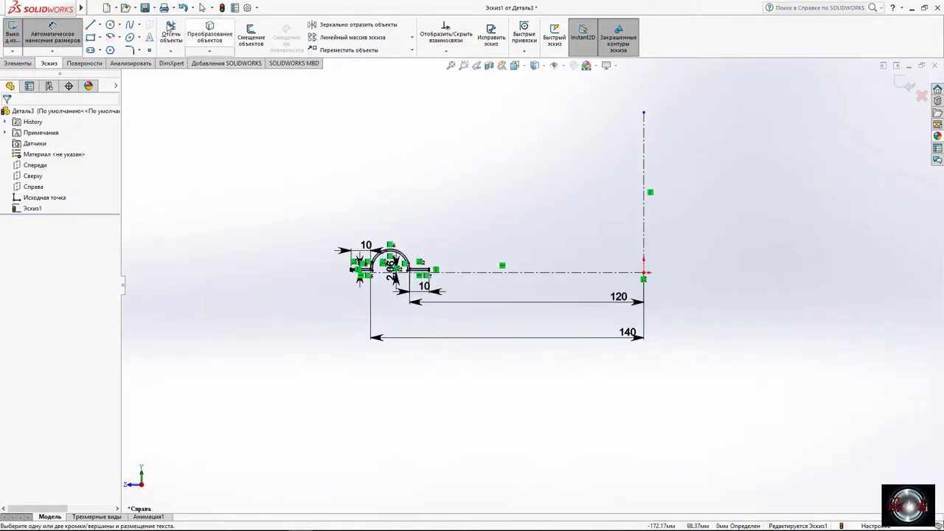
{"action": "left_click", "coordinate": [17, 63]}
Revolve the profile 360° about the vertical centerline into a ring, then open the Options settings.
{"action": "left_click", "coordinate": [33, 37]}
{"action": "left_click", "coordinate": [92, 37]}
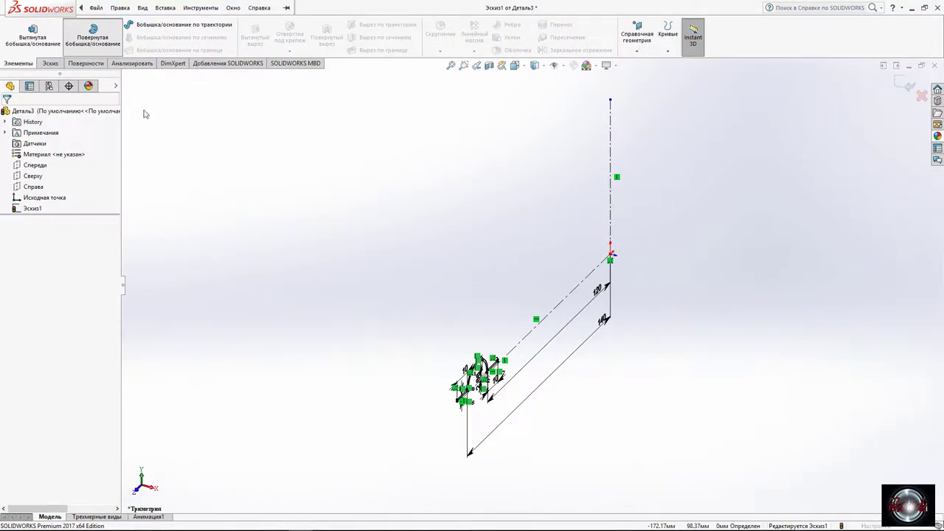
{"action": "left_click", "coordinate": [570, 228]}
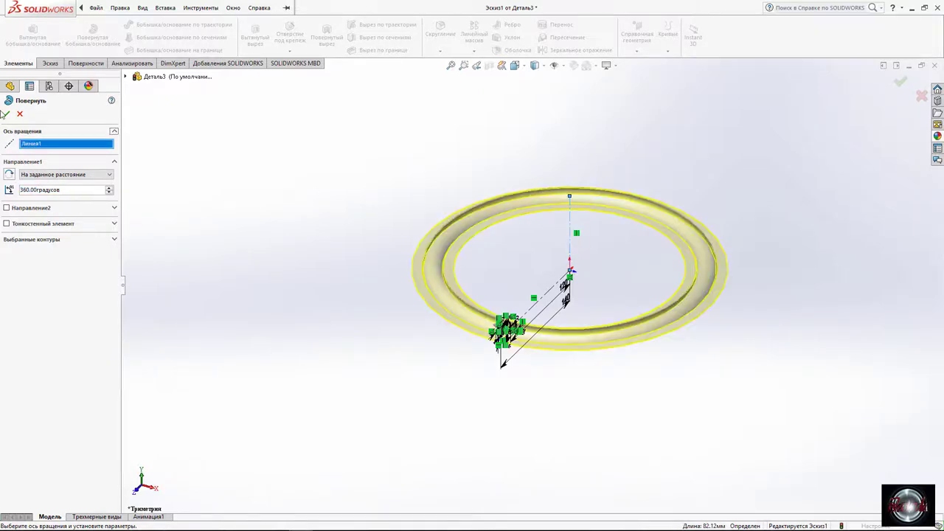
{"action": "left_click", "coordinate": [5, 114]}
{"action": "left_click", "coordinate": [142, 9]}
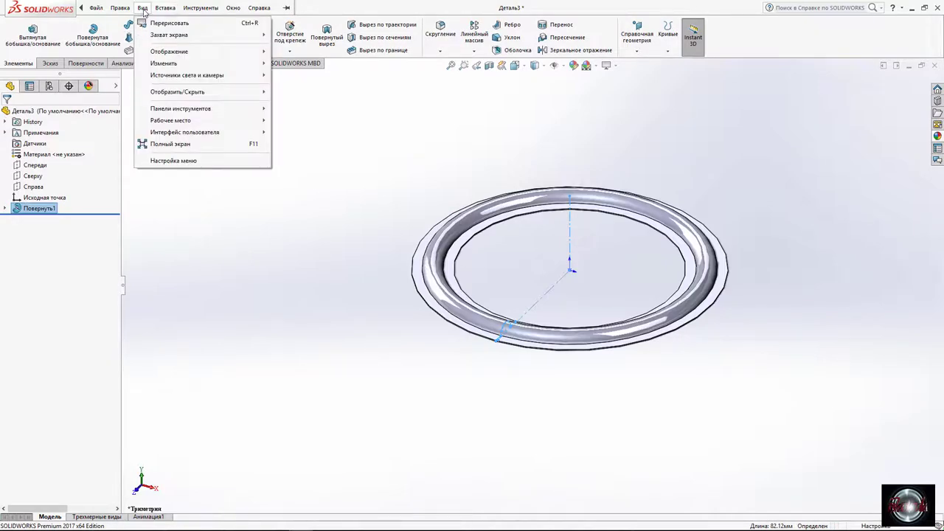
{"action": "left_click", "coordinate": [213, 466]}
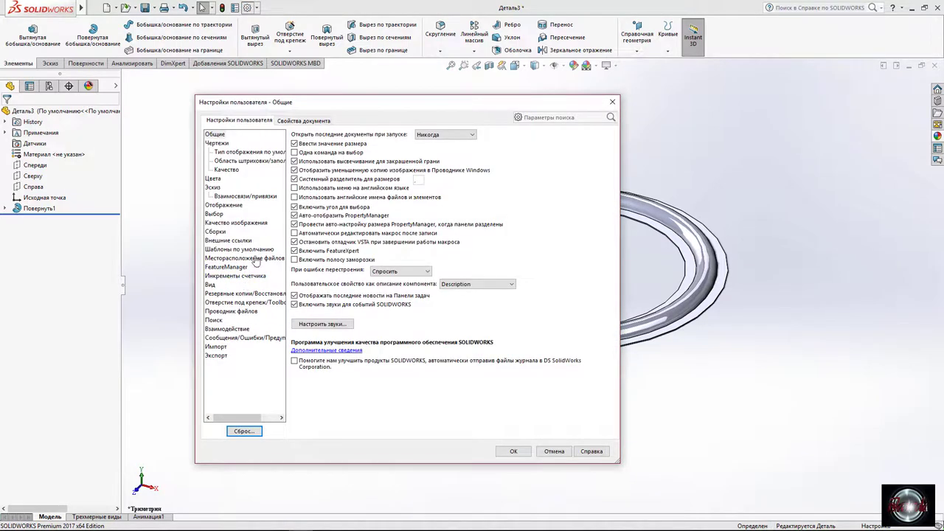
Review the document's image quality settings and close the Options dialog.
{"action": "left_click", "coordinate": [236, 223]}
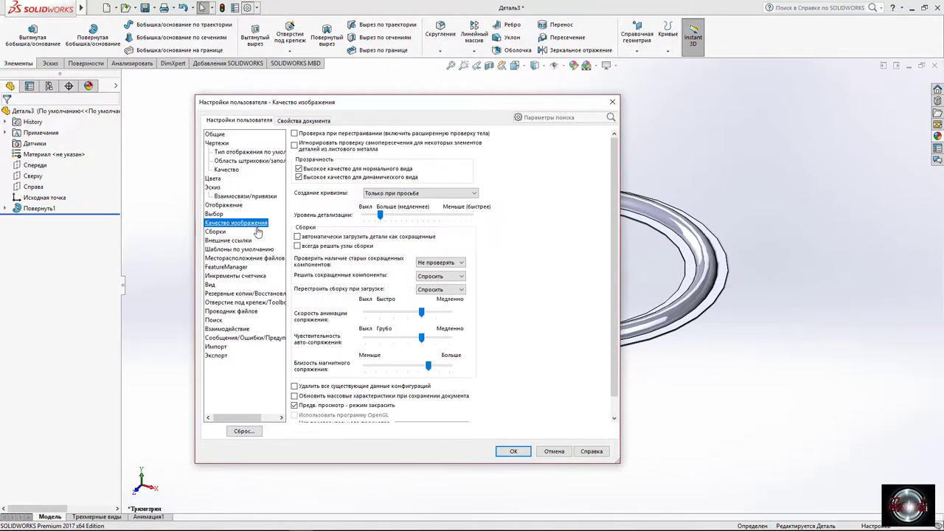
{"action": "scroll", "coordinate": [603, 307], "scroll_direction": "down", "scroll_amount": 2}
{"action": "left_click", "coordinate": [453, 407]}
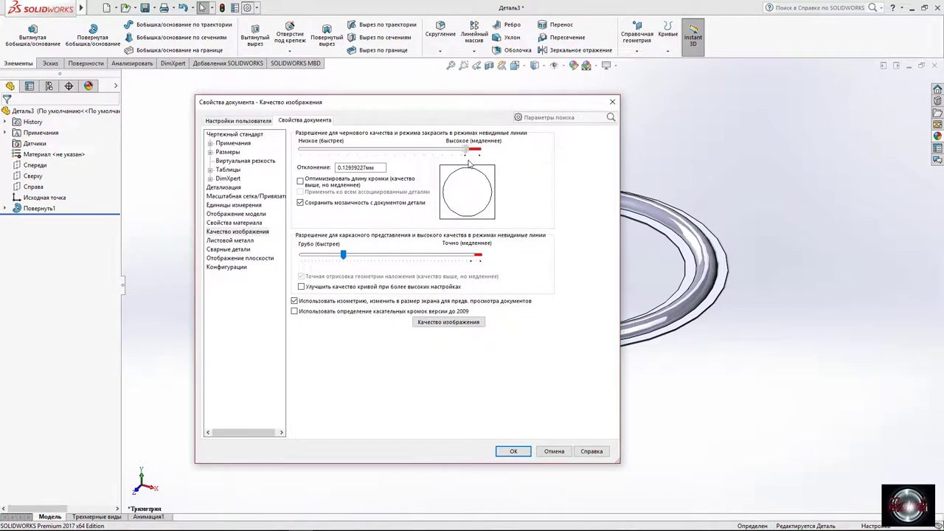
{"action": "left_click", "coordinate": [516, 451]}
Apply the Rubber > Matte appearance to the ring, then start Save As.
{"action": "left_click", "coordinate": [937, 137]}
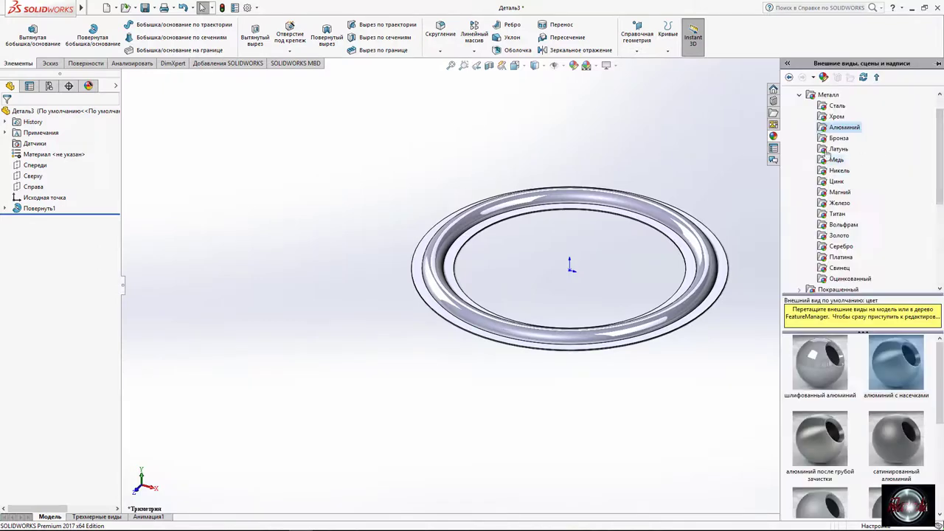
{"action": "left_click", "coordinate": [799, 138]}
{"action": "left_click", "coordinate": [833, 149]}
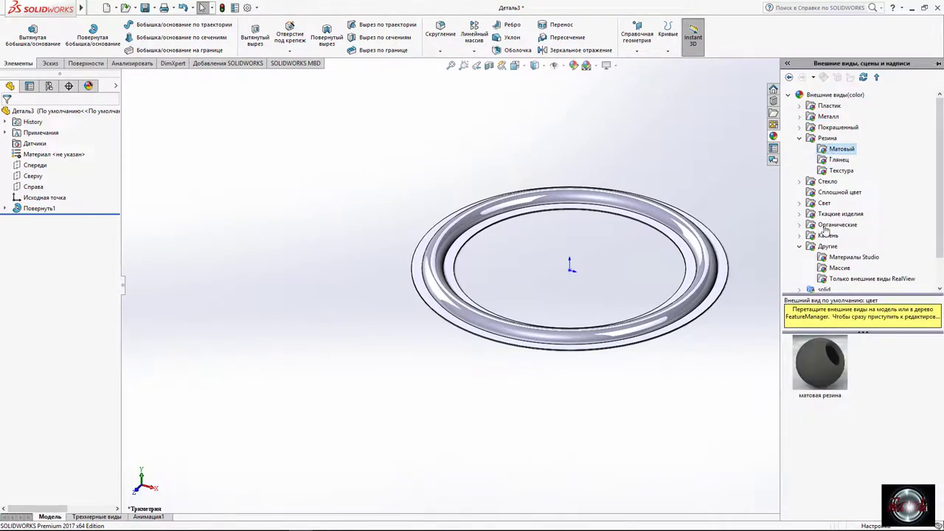
{"action": "left_click_drag", "start_coordinate": [824, 372], "coordinate": [725, 282]}
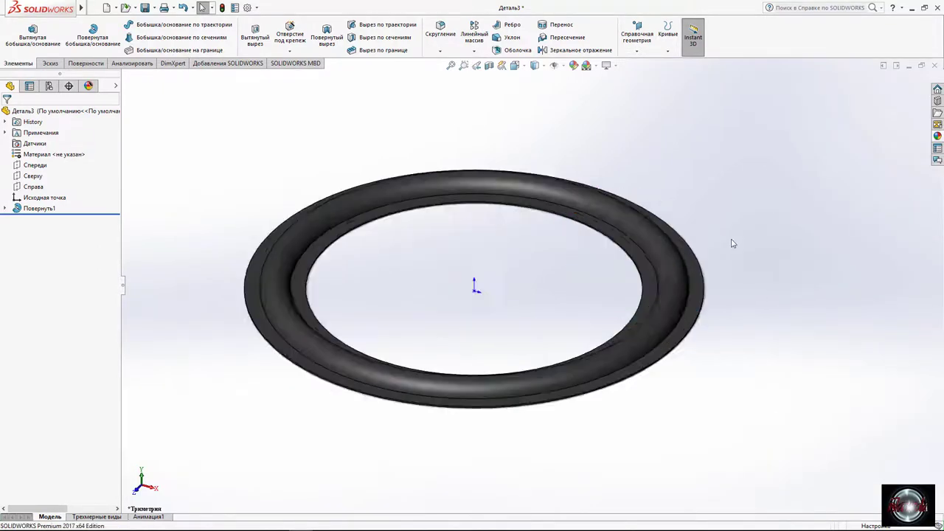
{"action": "left_click", "coordinate": [148, 8]}
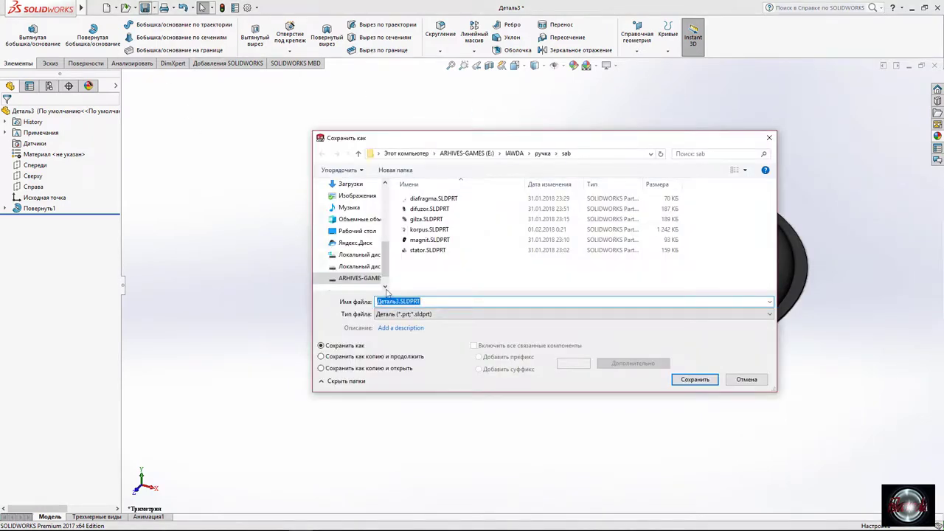
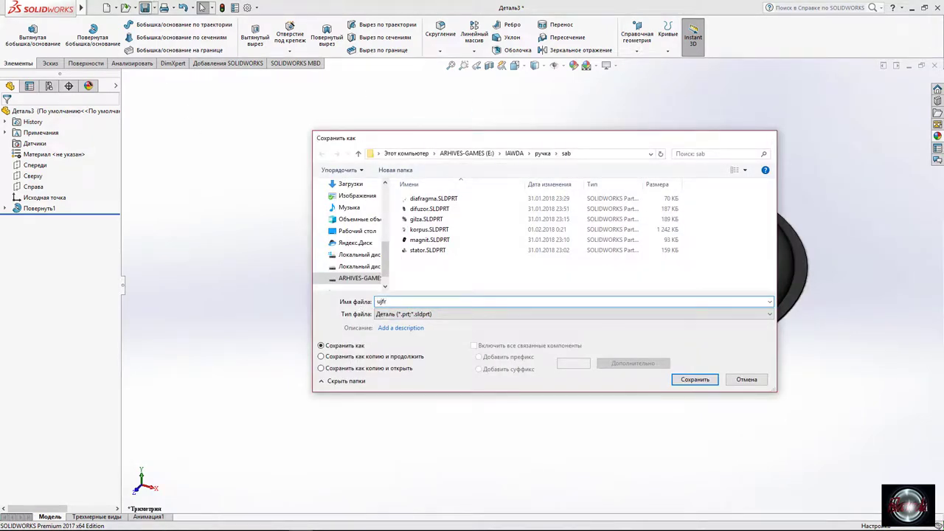
Save the part as ujfr and place ujfr.SLDPRT into the sab assembly.
{"action": "key", "text": "Return"}
{"action": "left_click", "coordinate": [933, 67]}
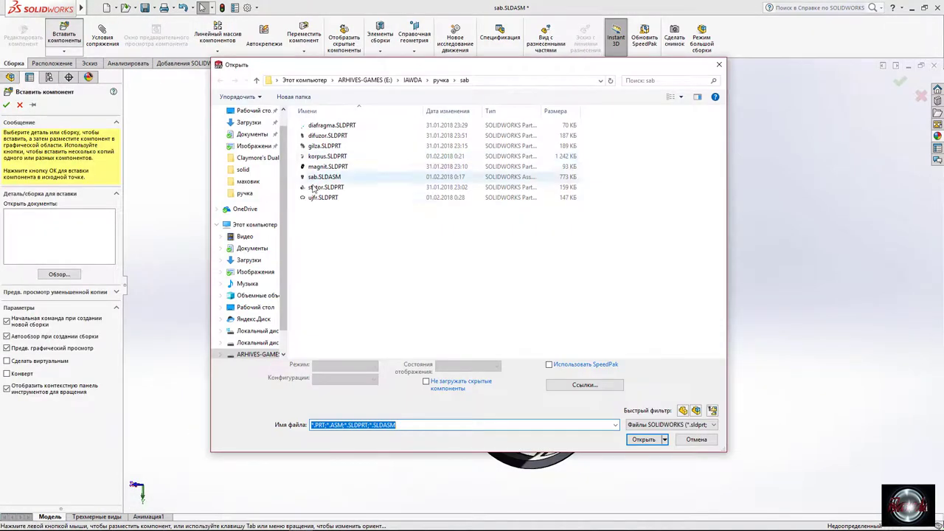
{"action": "left_click", "coordinate": [316, 194]}
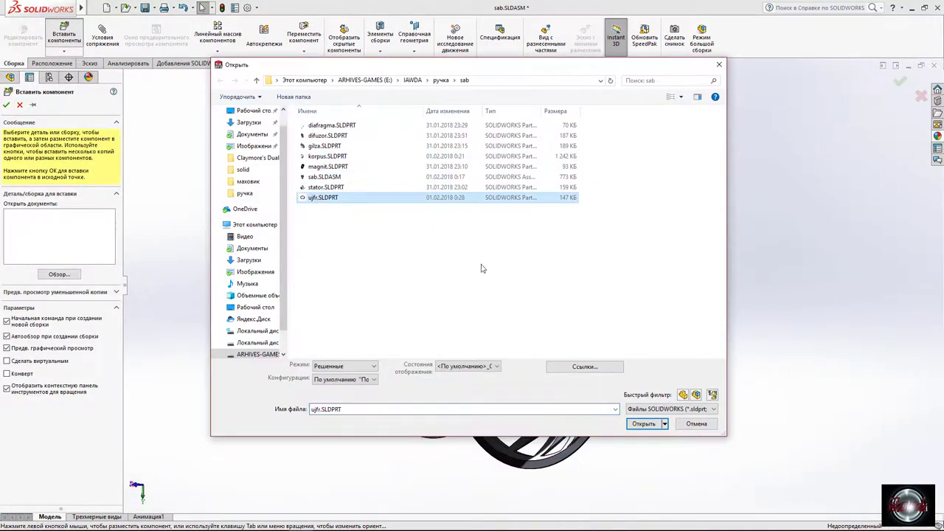
{"action": "left_click", "coordinate": [636, 365]}
{"action": "left_click", "coordinate": [328, 235]}
Rotate the ujfr ring component so it faces the viewer.
{"action": "left_click", "coordinate": [304, 50]}
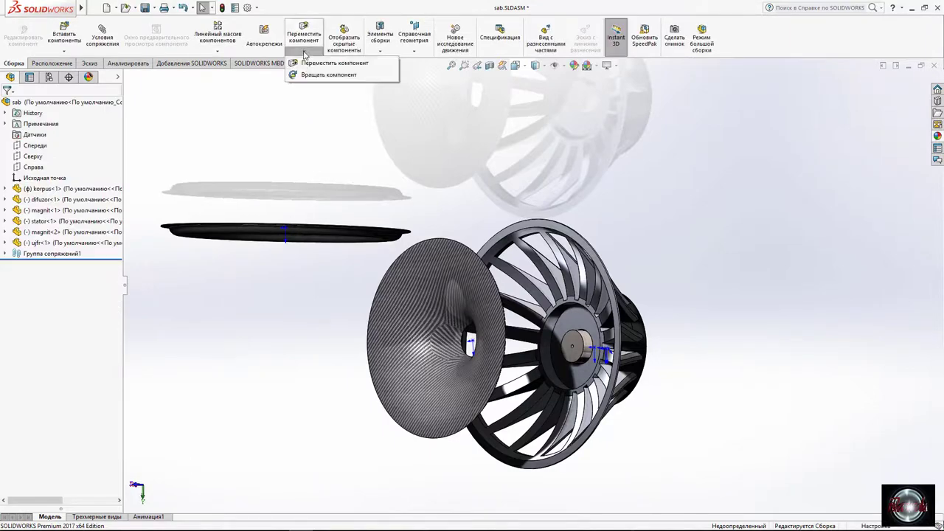
{"action": "left_click", "coordinate": [339, 74]}
{"action": "mouse_move", "coordinate": [288, 194]}
{"action": "left_mouse_down"}
{"action": "mouse_move", "coordinate": [285, 233]}
{"action": "mouse_move", "coordinate": [347, 233]}
{"action": "left_mouse_up"}
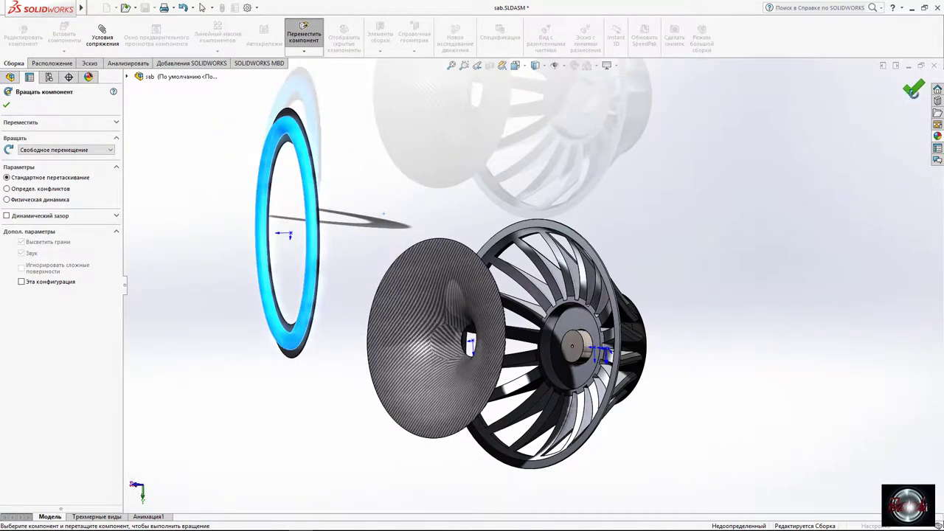
{"action": "left_click", "coordinate": [912, 87]}
Mate the ujfr ring onto the cone's rim.
{"action": "scroll", "coordinate": [494, 249], "scroll_direction": "down", "scroll_amount": 3}
{"action": "scroll", "coordinate": [494, 248], "scroll_direction": "up", "scroll_amount": 5}
{"action": "left_click", "coordinate": [472, 243]}
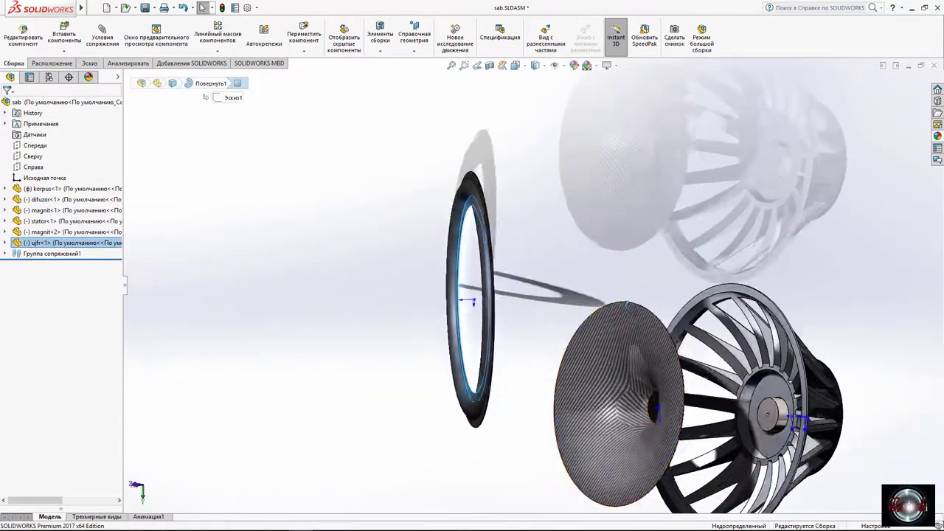
{"action": "left_click", "coordinate": [649, 325], "text": "ctrl"}
{"action": "left_click", "coordinate": [665, 303]}
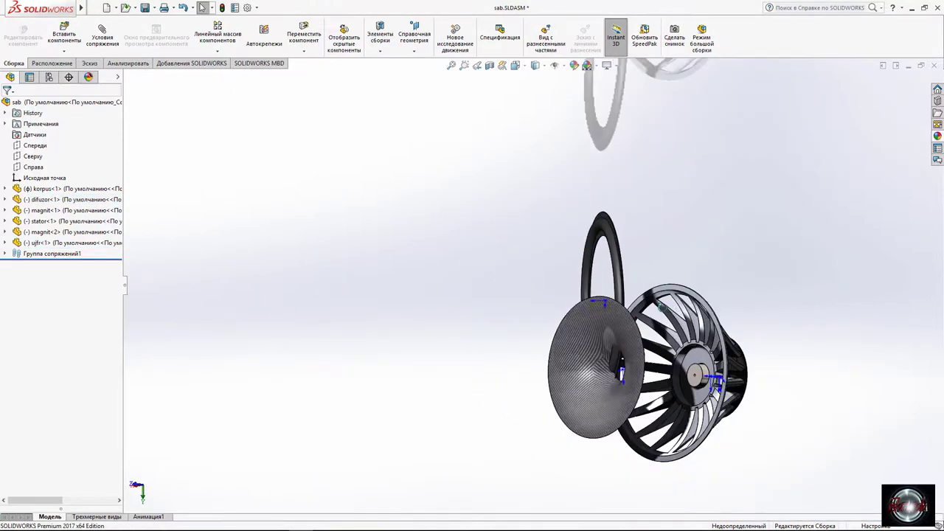
{"action": "mouse_move", "coordinate": [649, 317]}
{"action": "middle_mouse_down"}
{"action": "mouse_move", "coordinate": [557, 331]}
{"action": "mouse_move", "coordinate": [632, 342]}
{"action": "middle_mouse_up"}
{"action": "left_click", "coordinate": [558, 332]}
Hide the difuzor cone component.
{"action": "scroll", "coordinate": [628, 360], "scroll_direction": "down", "scroll_amount": 5}
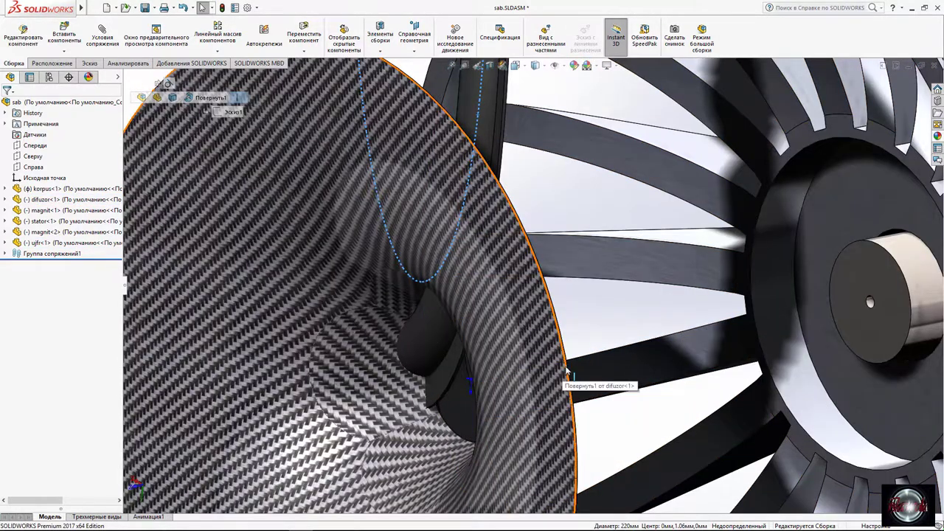
{"action": "scroll", "coordinate": [546, 339], "scroll_direction": "up", "scroll_amount": 5}
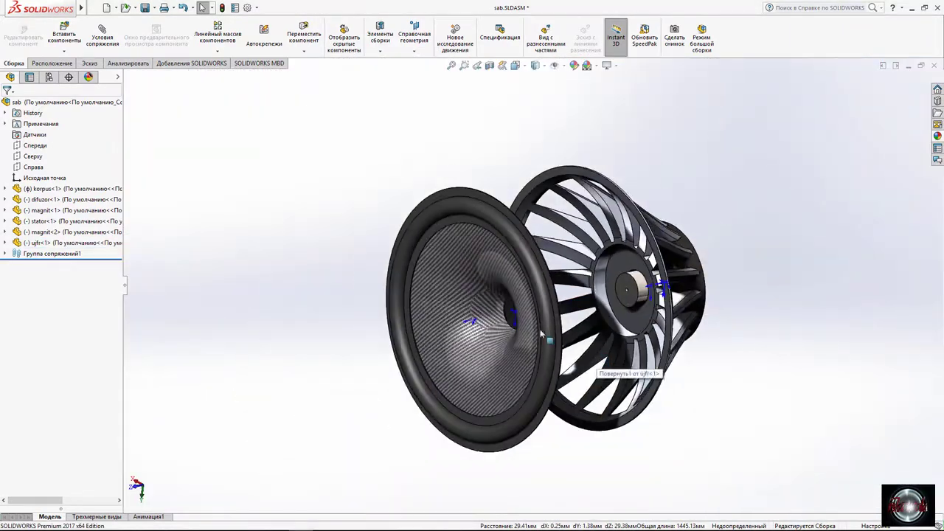
{"action": "middle_click_drag", "start_coordinate": [542, 336], "coordinate": [695, 270]}
{"action": "scroll", "coordinate": [695, 270], "scroll_direction": "down", "scroll_amount": 3}
{"action": "left_click", "coordinate": [580, 288]}
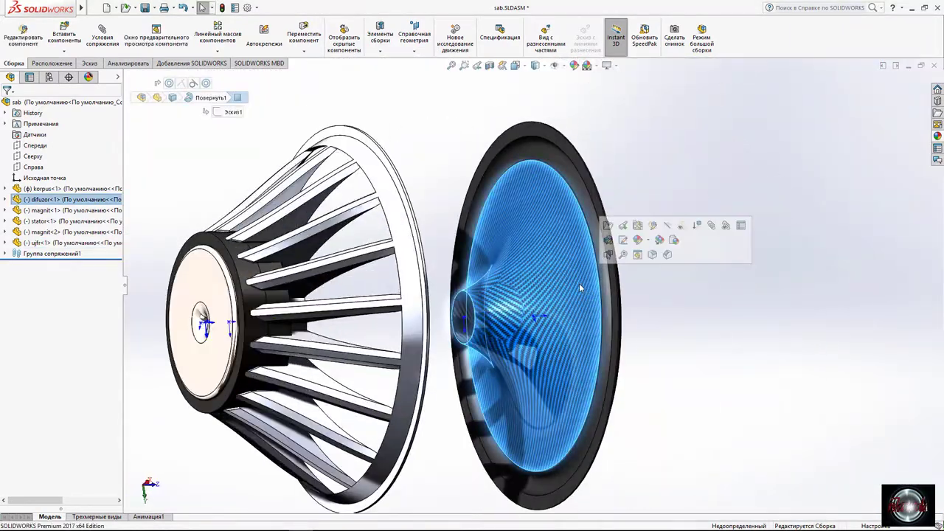
{"action": "key", "text": "Tab"}
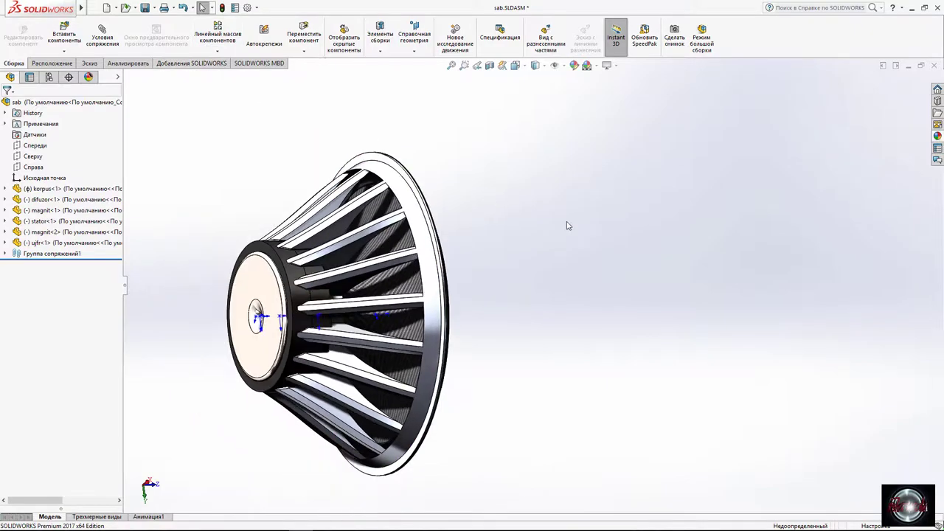
Orbit and zoom around the speaker, from the cone front to the rear fins.
{"action": "mouse_move", "coordinate": [567, 225]}
{"action": "middle_mouse_down"}
{"action": "mouse_move", "coordinate": [579, 274]}
{"action": "mouse_move", "coordinate": [590, 274]}
{"action": "mouse_move", "coordinate": [476, 289]}
{"action": "mouse_move", "coordinate": [558, 253]}
{"action": "mouse_move", "coordinate": [480, 268]}
{"action": "mouse_move", "coordinate": [492, 304]}
{"action": "mouse_move", "coordinate": [622, 310]}
{"action": "mouse_move", "coordinate": [710, 227]}
{"action": "middle_mouse_up"}
{"action": "scroll", "coordinate": [590, 274], "scroll_direction": "down", "scroll_amount": 3}
{"action": "scroll", "coordinate": [609, 236], "scroll_direction": "up", "scroll_amount": 3}
{"action": "scroll", "coordinate": [613, 265], "scroll_direction": "down", "scroll_amount": 3}
{"action": "left_click", "coordinate": [480, 267]}
{"action": "scroll", "coordinate": [539, 339], "scroll_direction": "down", "scroll_amount": 5}
{"action": "scroll", "coordinate": [539, 339], "scroll_direction": "up", "scroll_amount": 1}
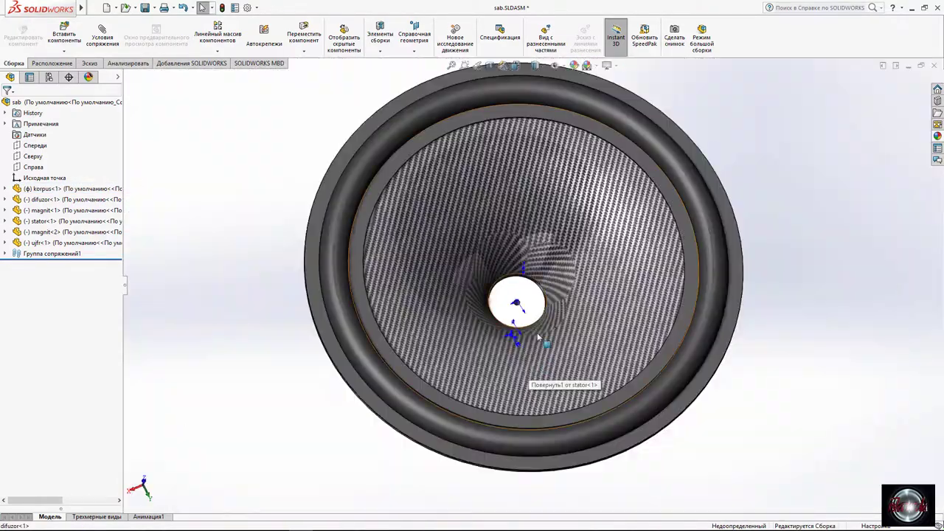
{"action": "mouse_move", "coordinate": [538, 338]}
{"action": "middle_mouse_down"}
{"action": "mouse_move", "coordinate": [410, 165]}
{"action": "mouse_move", "coordinate": [476, 182]}
{"action": "middle_mouse_up"}
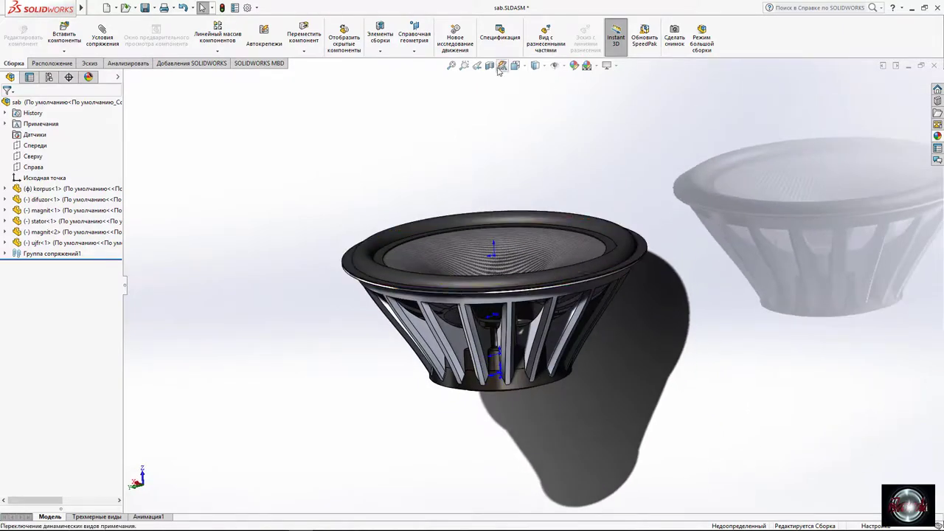
Section the speaker to inspect the magnet, then remove the cut and close the assembly.
{"action": "left_click", "coordinate": [489, 66]}
{"action": "left_click", "coordinate": [36, 288]}
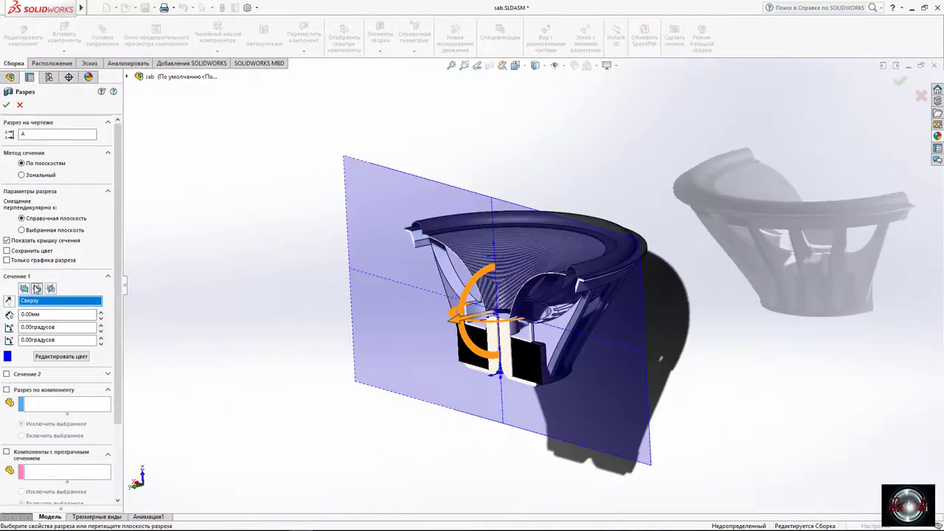
{"action": "left_click", "coordinate": [899, 82]}
{"action": "middle_click_drag", "start_coordinate": [516, 310], "coordinate": [501, 351]}
{"action": "scroll", "coordinate": [501, 350], "scroll_direction": "down", "scroll_amount": 5}
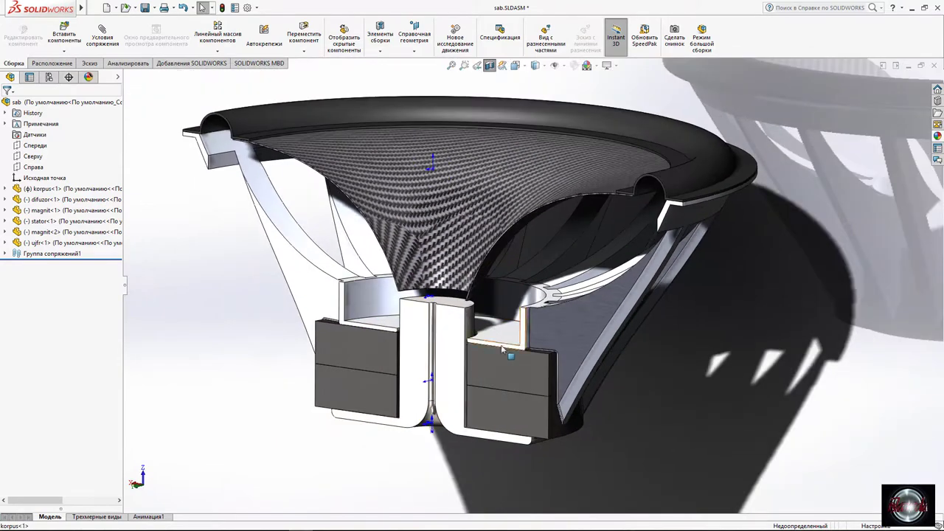
{"action": "left_click", "coordinate": [489, 66]}
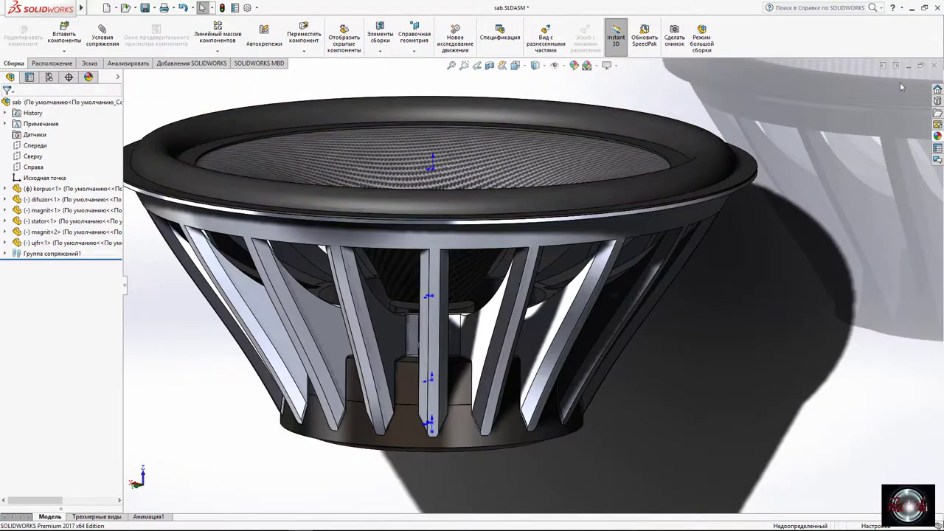
{"action": "left_click", "coordinate": [437, 248]}
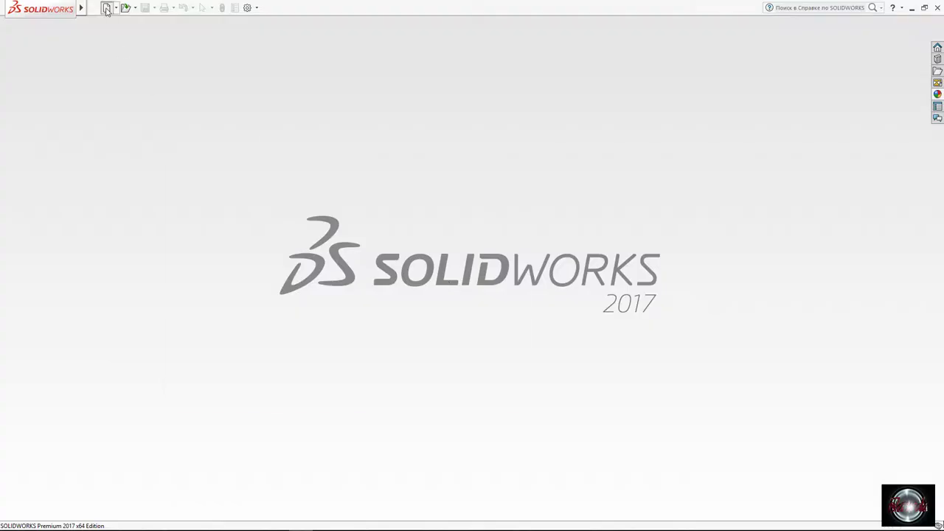
Reopen the sab.SLDASM speaker assembly.
{"action": "left_click", "coordinate": [106, 8]}
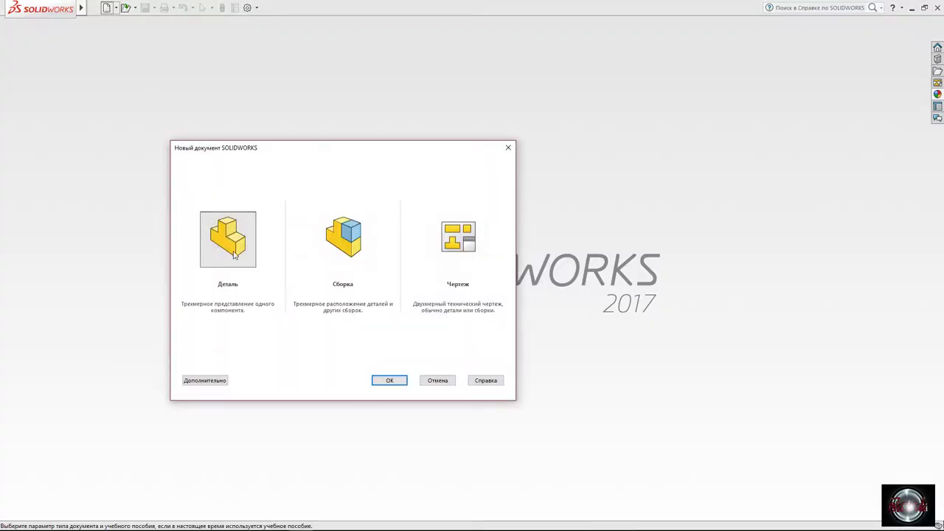
{"action": "left_click", "coordinate": [512, 152]}
{"action": "left_click", "coordinate": [125, 7]}
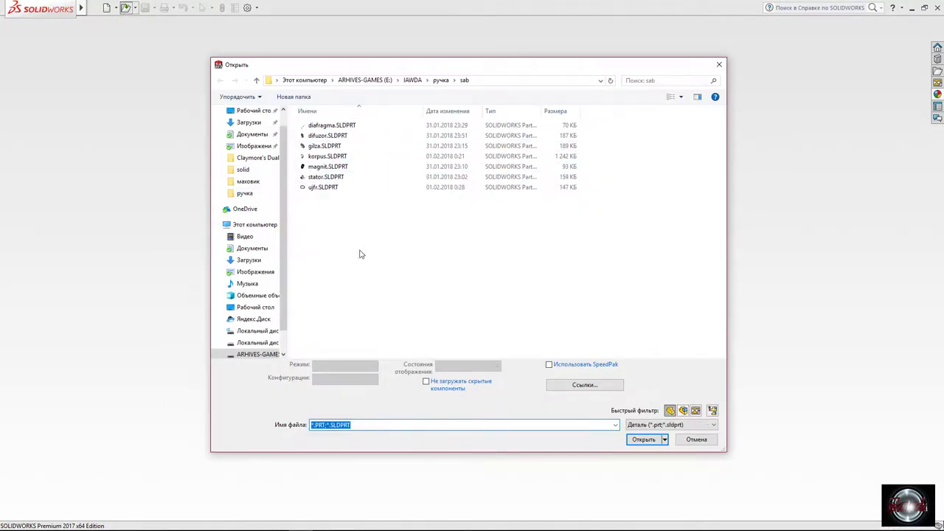
{"action": "left_click", "coordinate": [683, 410]}
{"action": "double_click", "coordinate": [326, 125]}
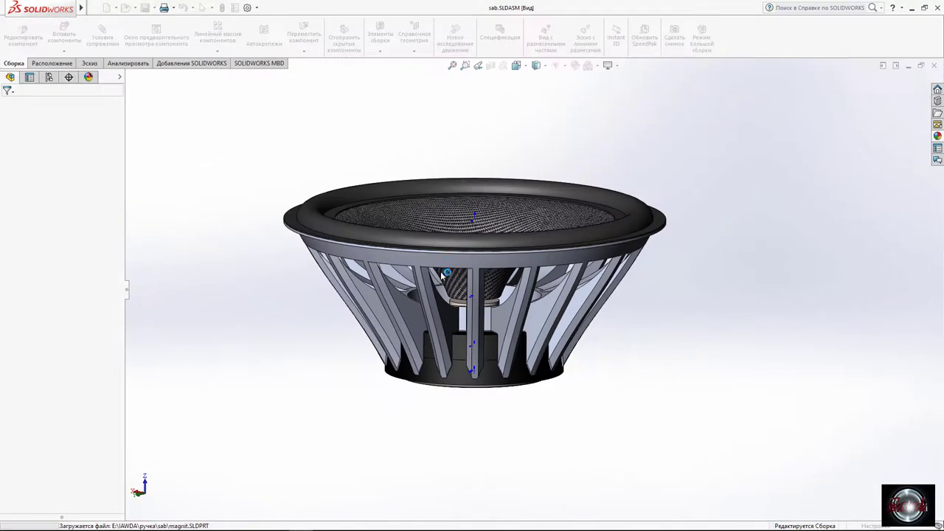
{"action": "left_click", "coordinate": [103, 78]}
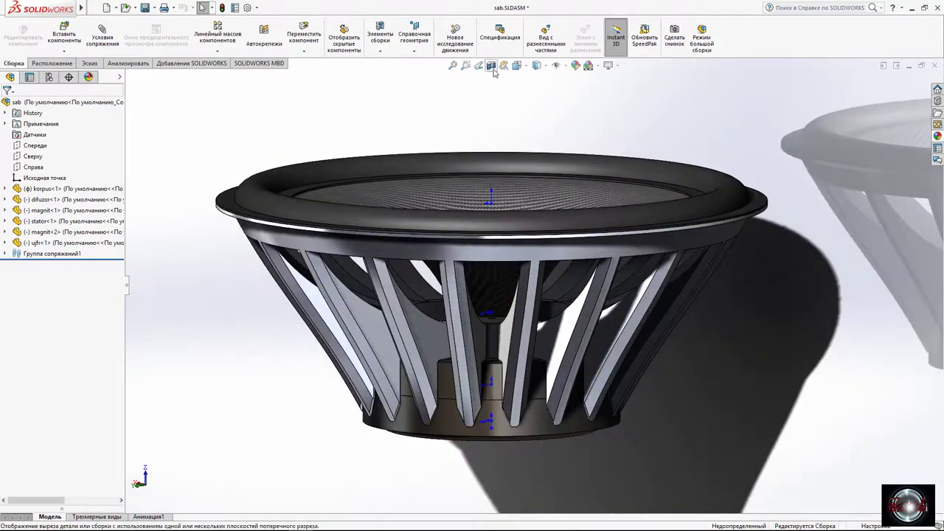
Apply a vertical section cut and choose gilza.SLDPRT to insert.
{"action": "left_click", "coordinate": [491, 65]}
{"action": "left_click", "coordinate": [37, 289]}
{"action": "left_click", "coordinate": [7, 105]}
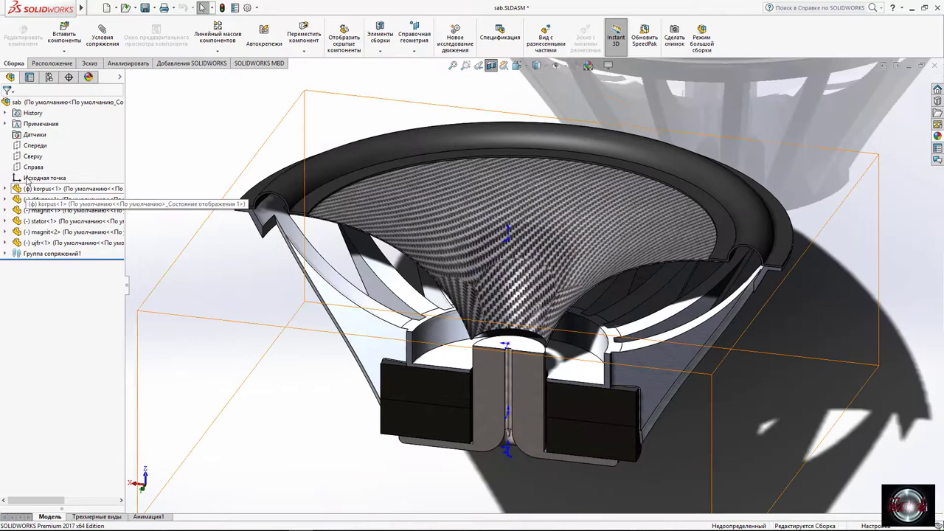
{"action": "left_click", "coordinate": [64, 36]}
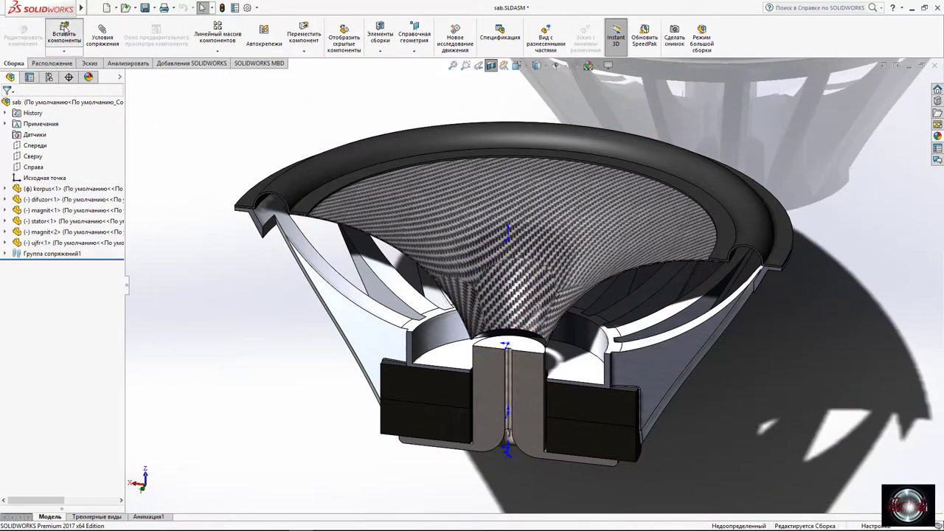
{"action": "double_click", "coordinate": [325, 145]}
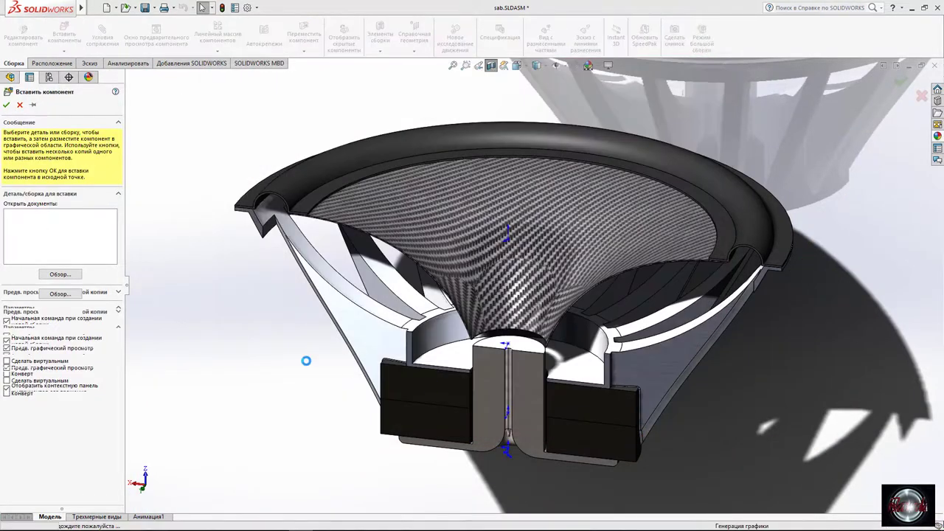
Place the gilza bushing in the assembly and select its ring face.
{"action": "left_click", "coordinate": [317, 129]}
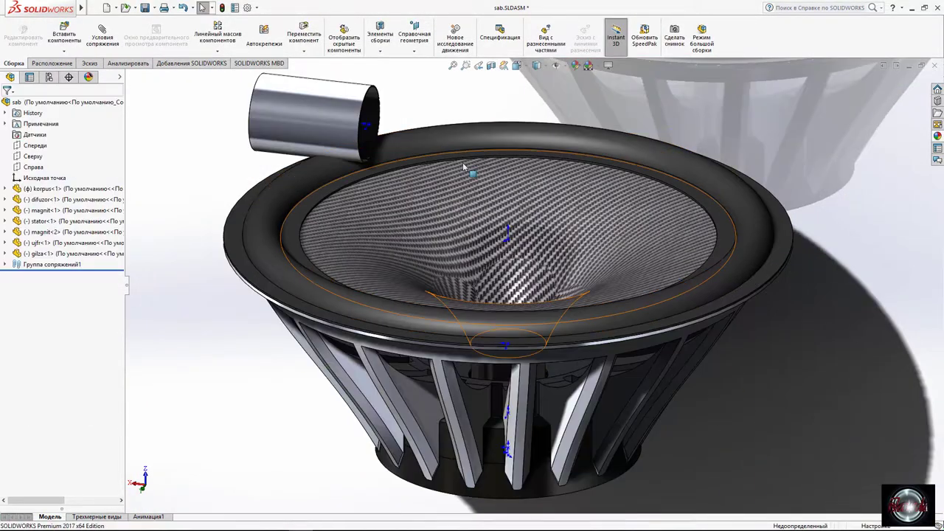
{"action": "middle_click_drag", "start_coordinate": [317, 129], "coordinate": [506, 256]}
{"action": "scroll", "coordinate": [561, 304], "scroll_direction": "down", "scroll_amount": 5}
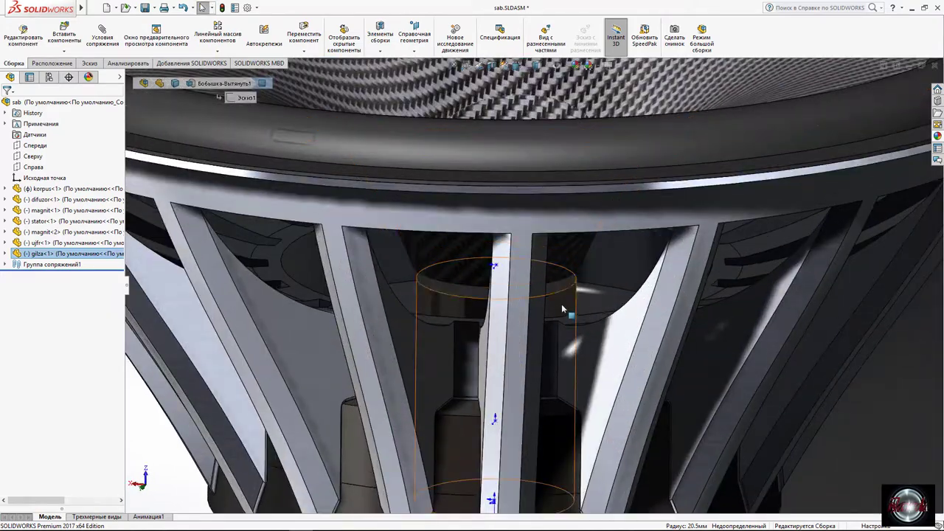
{"action": "left_click", "coordinate": [561, 304]}
{"action": "scroll", "coordinate": [617, 303], "scroll_direction": "up", "scroll_amount": 5}
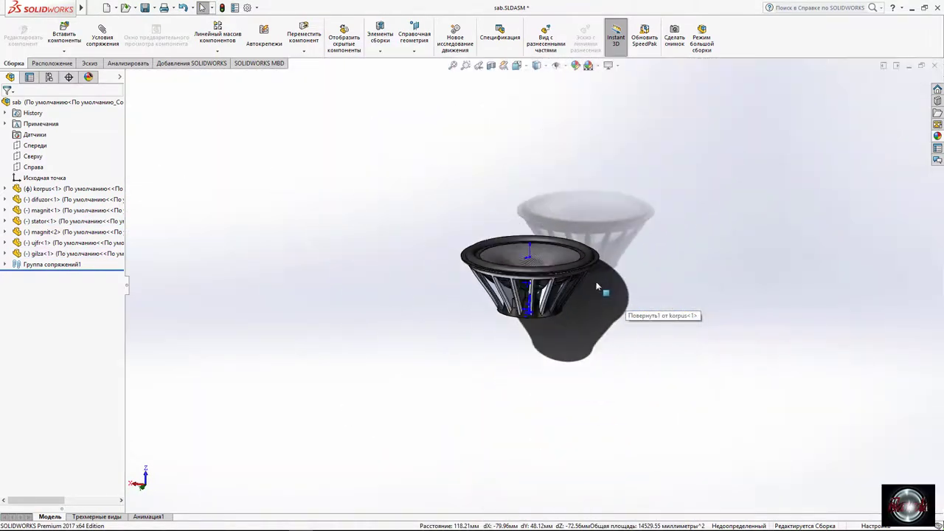
{"action": "scroll", "coordinate": [516, 287], "scroll_direction": "down", "scroll_amount": 5}
{"action": "scroll", "coordinate": [450, 295], "scroll_direction": "down", "scroll_amount": 5}
{"action": "left_click", "coordinate": [441, 242]}
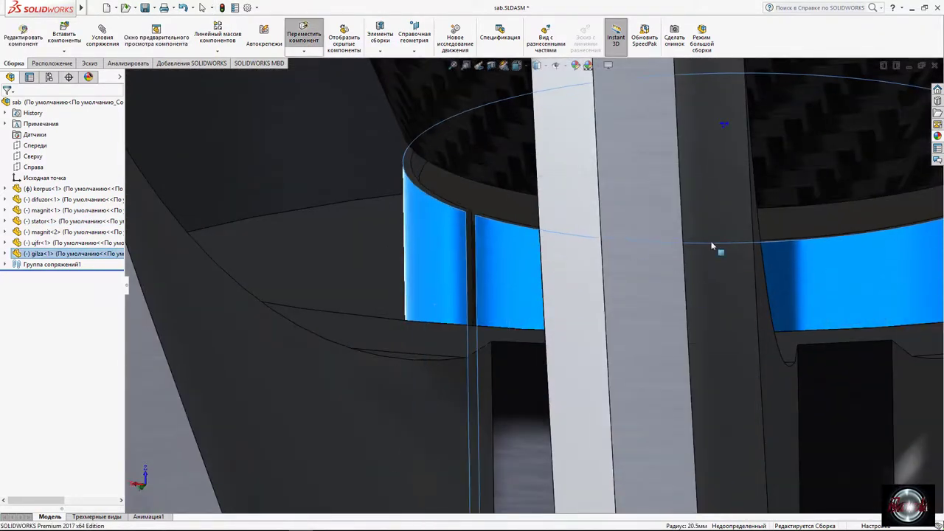
{"action": "scroll", "coordinate": [716, 249], "scroll_direction": "up", "scroll_amount": 5}
{"action": "scroll", "coordinate": [663, 280], "scroll_direction": "up", "scroll_amount": 3}
{"action": "scroll", "coordinate": [600, 288], "scroll_direction": "down", "scroll_amount": 4}
{"action": "scroll", "coordinate": [600, 288], "scroll_direction": "up", "scroll_amount": 5}
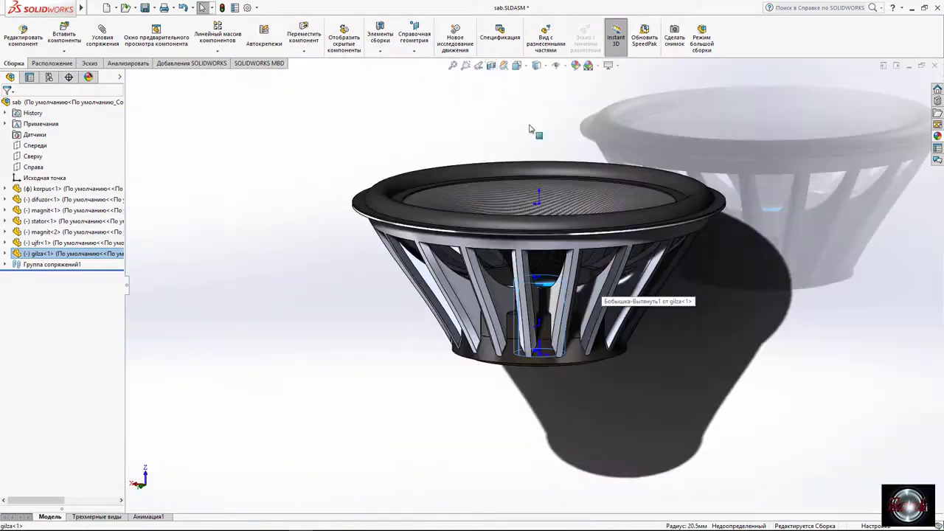
With a section cut on, mate the gilza's vertical edge to the top arc edge.
{"action": "left_click", "coordinate": [491, 65]}
{"action": "key", "text": "Return"}
{"action": "scroll", "coordinate": [516, 277], "scroll_direction": "down", "scroll_amount": 5}
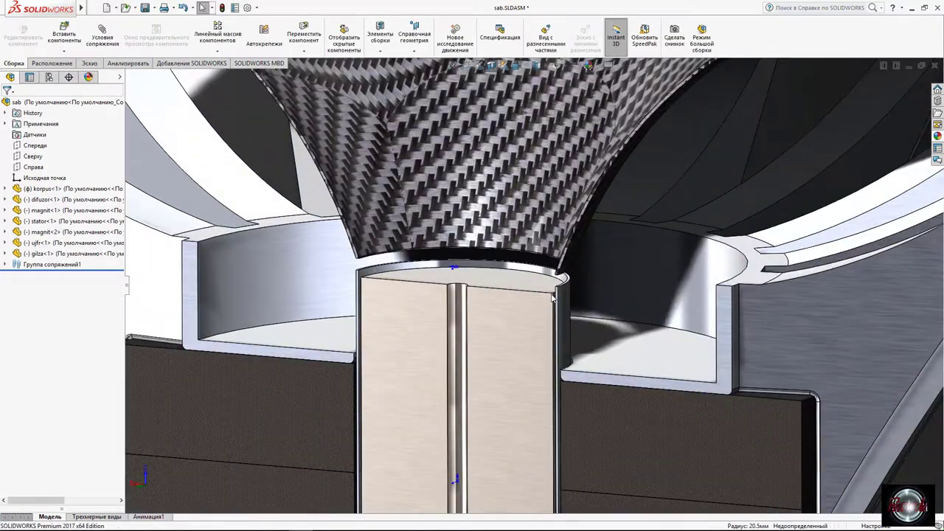
{"action": "scroll", "coordinate": [442, 269], "scroll_direction": "down", "scroll_amount": 3}
{"action": "scroll", "coordinate": [426, 265], "scroll_direction": "down", "scroll_amount": 3}
{"action": "left_click", "coordinate": [426, 265]}
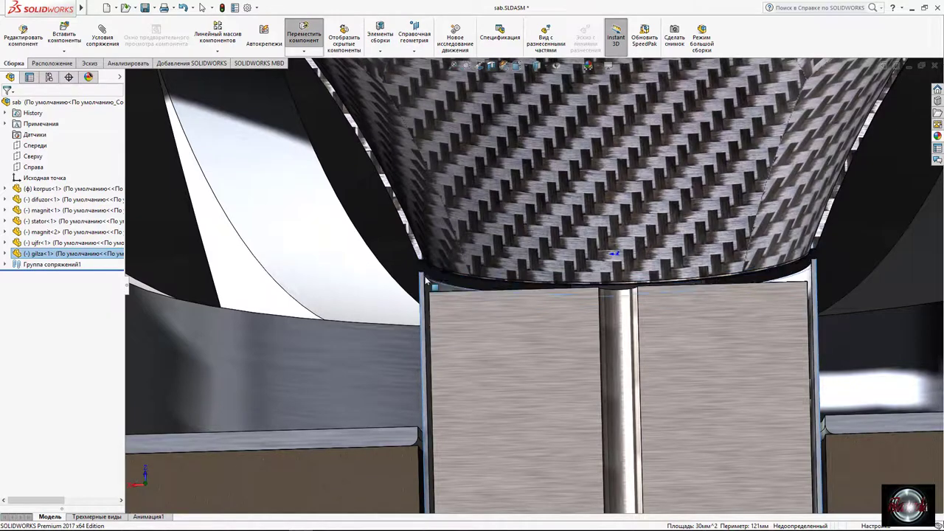
{"action": "scroll", "coordinate": [427, 265], "scroll_direction": "down", "scroll_amount": 3}
{"action": "mouse_move", "coordinate": [426, 265]}
{"action": "middle_mouse_down"}
{"action": "mouse_move", "coordinate": [457, 309]}
{"action": "mouse_move", "coordinate": [488, 274]}
{"action": "mouse_move", "coordinate": [511, 337]}
{"action": "mouse_move", "coordinate": [560, 230]}
{"action": "middle_mouse_up"}
{"action": "scroll", "coordinate": [481, 325], "scroll_direction": "down", "scroll_amount": 3}
{"action": "left_click", "coordinate": [480, 324], "text": "ctrl"}
{"action": "left_click", "coordinate": [488, 273]}
{"action": "scroll", "coordinate": [488, 270], "scroll_direction": "up", "scroll_amount": 5}
{"action": "scroll", "coordinate": [511, 337], "scroll_direction": "down", "scroll_amount": 5}
Delete the gilza's coincident mate Совпадение5.
{"action": "middle_click_drag", "start_coordinate": [596, 324], "coordinate": [648, 310]}
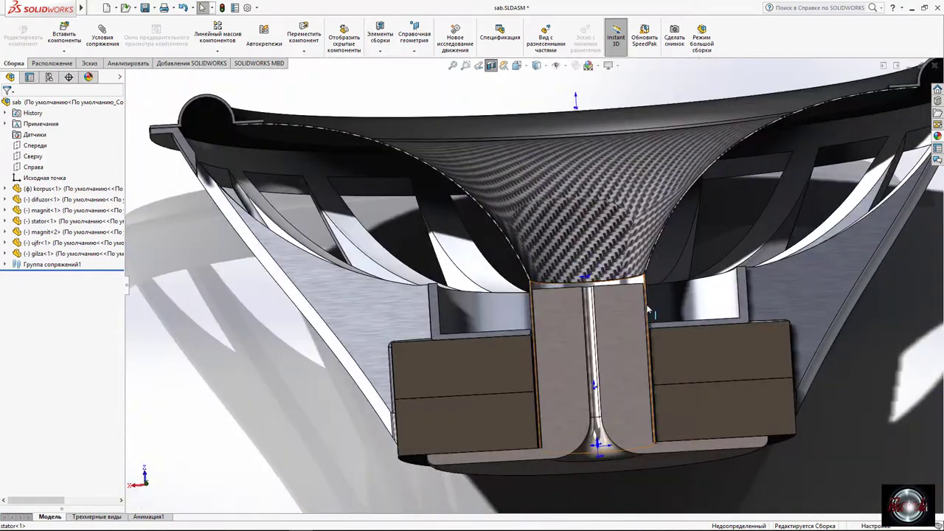
{"action": "left_click", "coordinate": [640, 291]}
{"action": "right_click", "coordinate": [210, 132]}
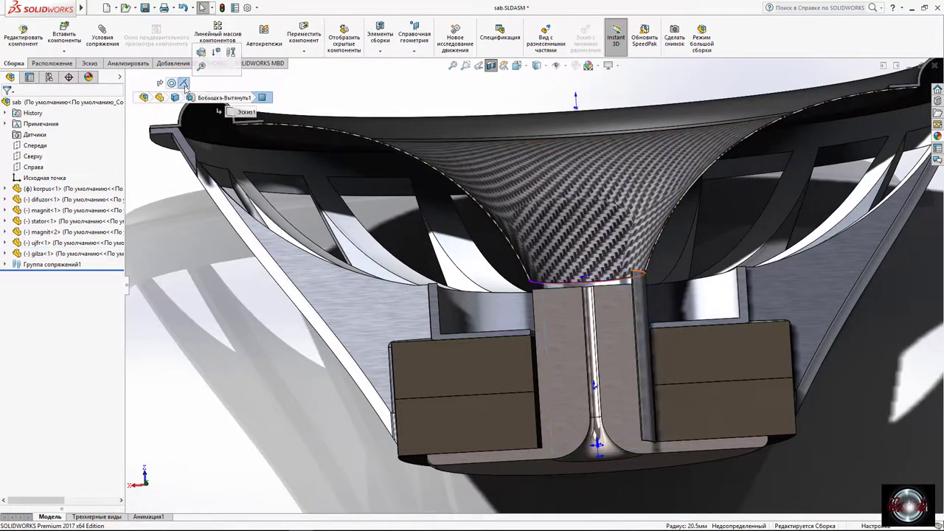
{"action": "middle_click_drag", "start_coordinate": [210, 133], "coordinate": [516, 280]}
{"action": "scroll", "coordinate": [553, 273], "scroll_direction": "down", "scroll_amount": 5}
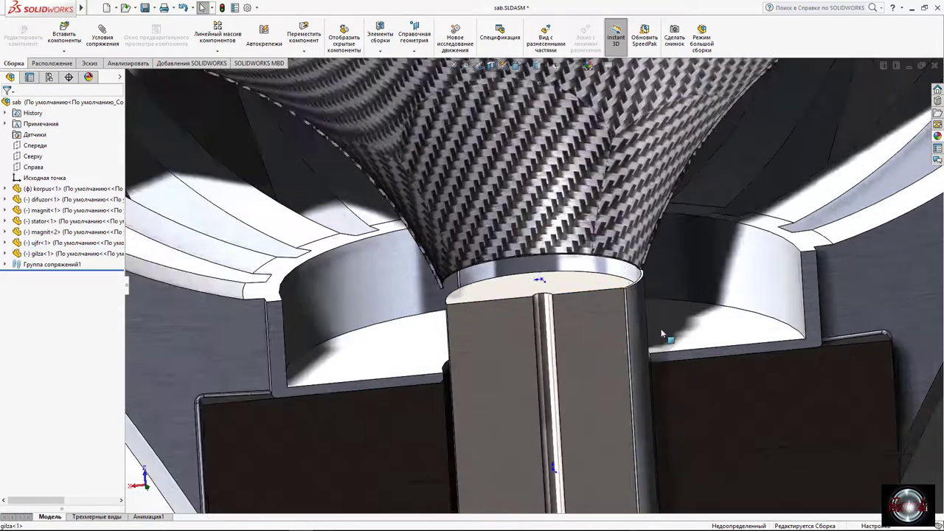
{"action": "left_click", "coordinate": [603, 254]}
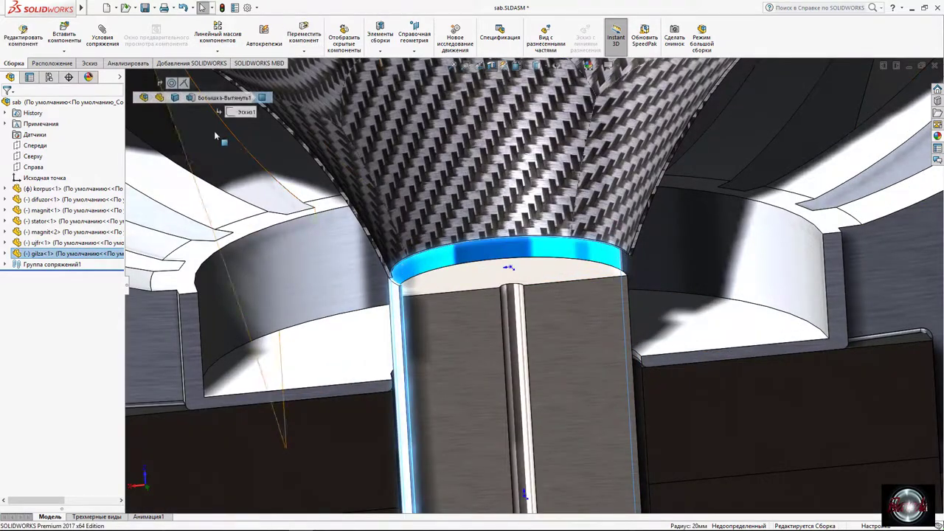
{"action": "right_click", "coordinate": [186, 98]}
{"action": "left_click", "coordinate": [209, 142]}
{"action": "key", "text": "Return"}
Move the gilza bushing up into the cone.
{"action": "left_click", "coordinate": [509, 235]}
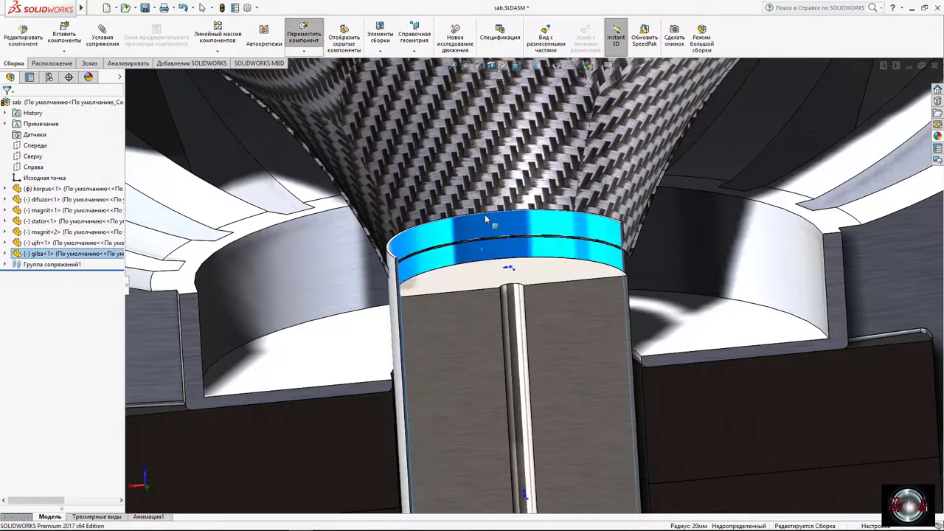
{"action": "key", "text": "f"}
{"action": "scroll", "coordinate": [507, 184], "scroll_direction": "down", "scroll_amount": 3}
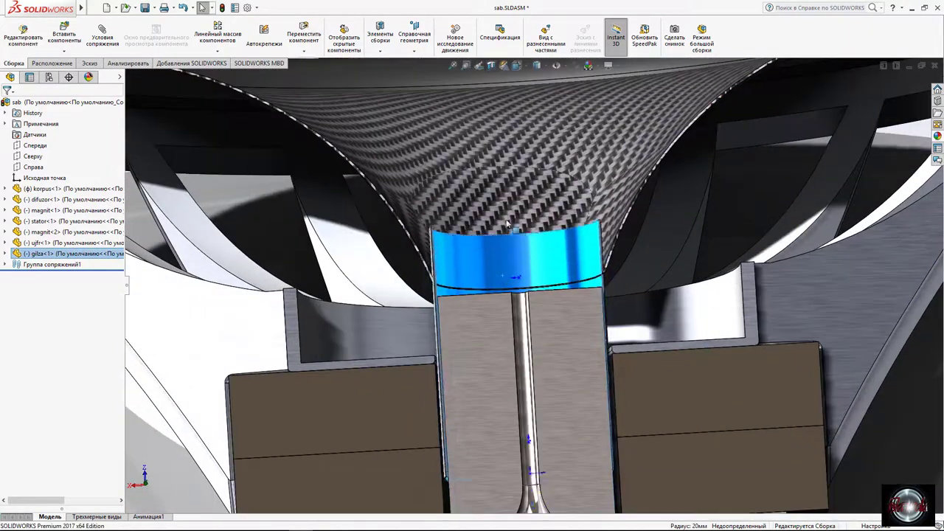
{"action": "scroll", "coordinate": [510, 216], "scroll_direction": "up", "scroll_amount": 3}
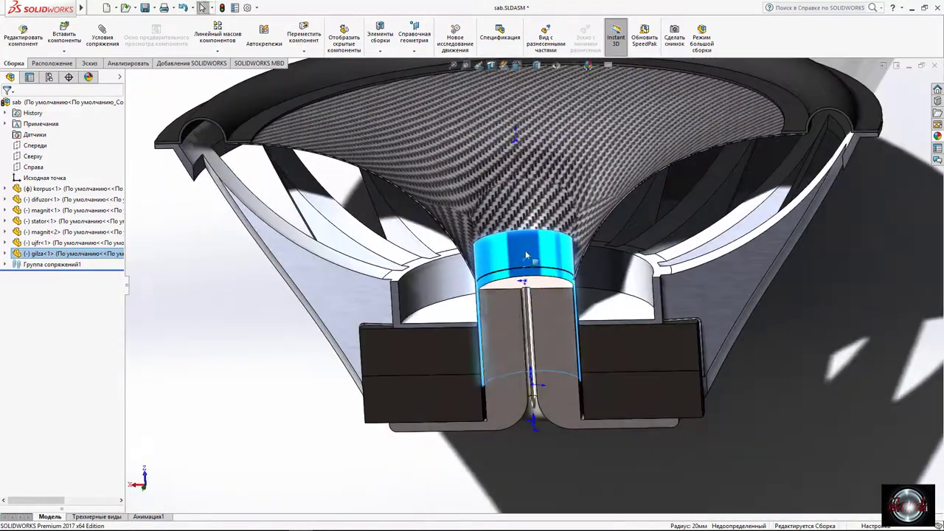
{"action": "left_click_drag", "start_coordinate": [525, 250], "coordinate": [527, 254]}
{"action": "key", "text": "Escape"}
{"action": "scroll", "coordinate": [528, 252], "scroll_direction": "up", "scroll_amount": 3}
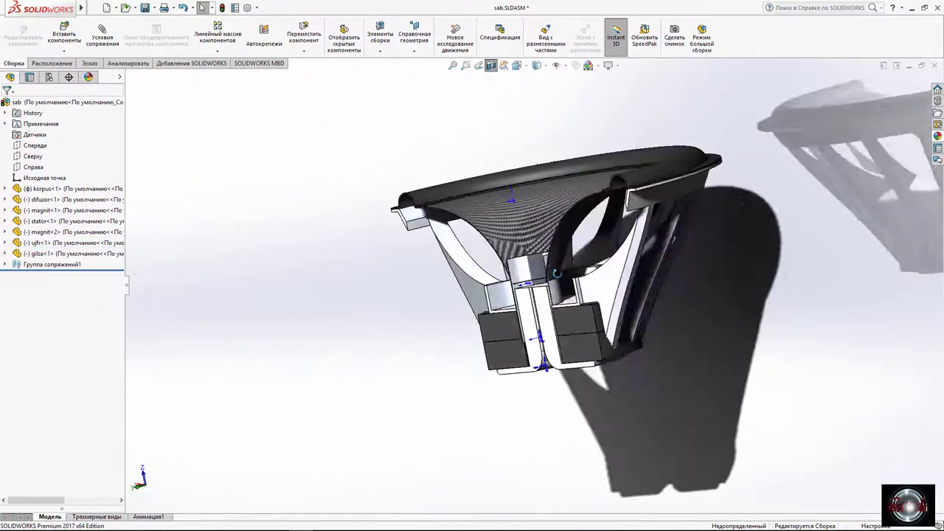
Orbit and zoom around the speaker to inspect the raised gilza bushing.
{"action": "middle_click_drag", "start_coordinate": [528, 252], "coordinate": [656, 253]}
{"action": "scroll", "coordinate": [539, 292], "scroll_direction": "down", "scroll_amount": 5}
{"action": "scroll", "coordinate": [539, 288], "scroll_direction": "down", "scroll_amount": 5}
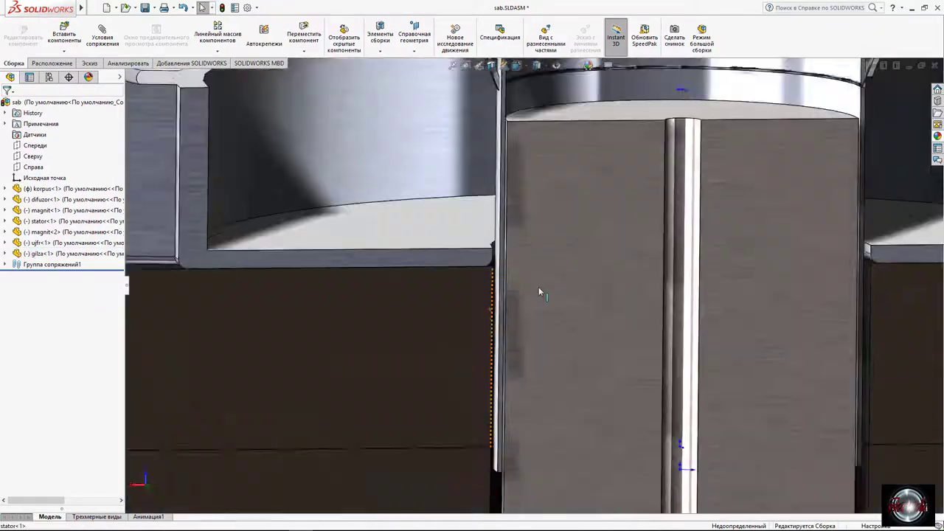
{"action": "scroll", "coordinate": [502, 276], "scroll_direction": "down", "scroll_amount": 4}
{"action": "scroll", "coordinate": [458, 265], "scroll_direction": "up", "scroll_amount": 5}
{"action": "scroll", "coordinate": [516, 207], "scroll_direction": "down", "scroll_amount": 5}
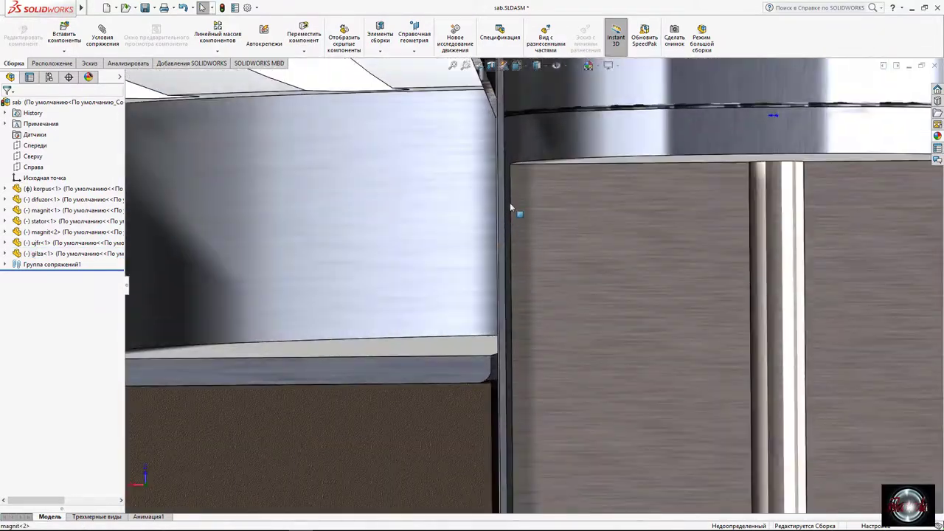
{"action": "scroll", "coordinate": [491, 214], "scroll_direction": "down", "scroll_amount": 2}
{"action": "left_click", "coordinate": [487, 214]}
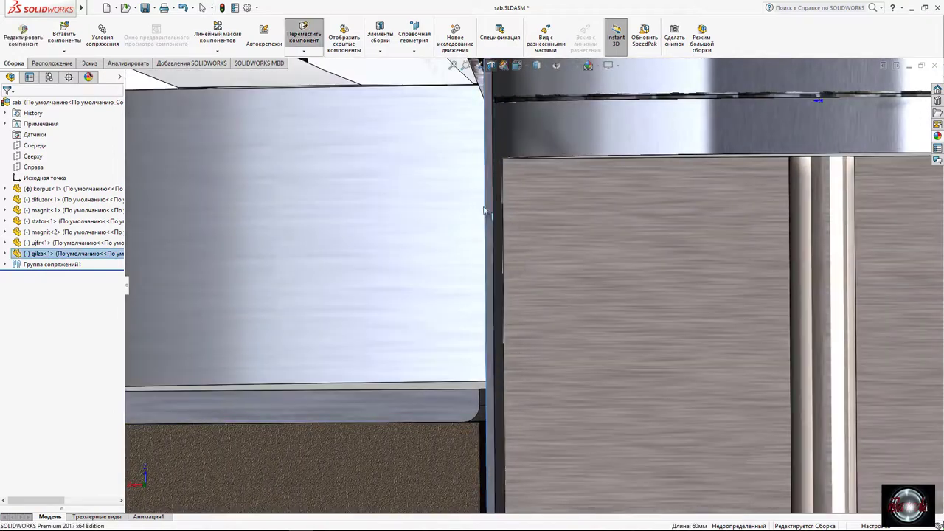
{"action": "scroll", "coordinate": [509, 220], "scroll_direction": "up", "scroll_amount": 1}
{"action": "scroll", "coordinate": [509, 220], "scroll_direction": "up", "scroll_amount": 3}
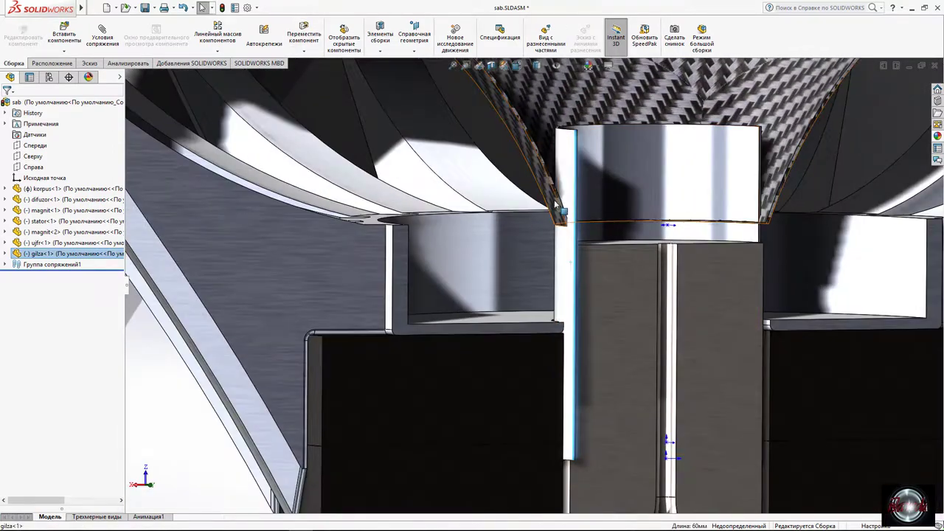
{"action": "scroll", "coordinate": [528, 199], "scroll_direction": "up", "scroll_amount": 2}
{"action": "scroll", "coordinate": [539, 251], "scroll_direction": "up", "scroll_amount": 4}
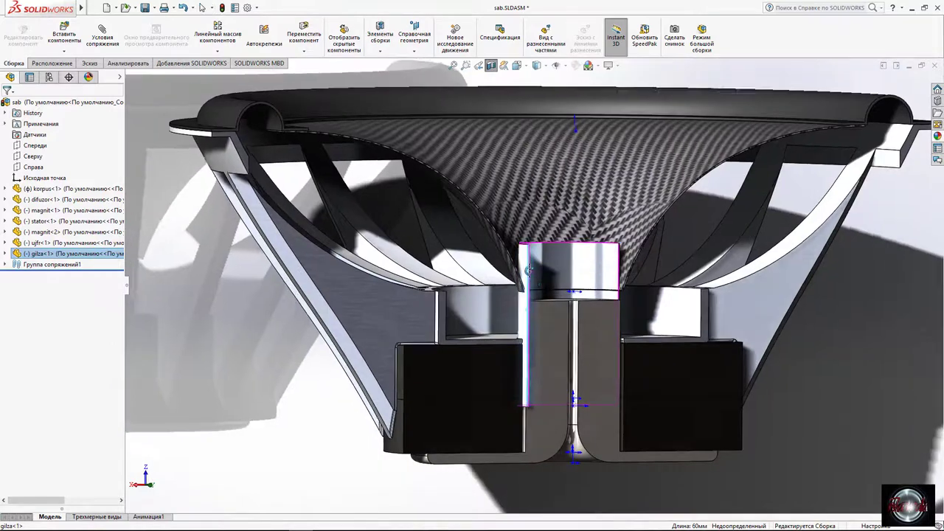
{"action": "scroll", "coordinate": [509, 340], "scroll_direction": "down", "scroll_amount": 2}
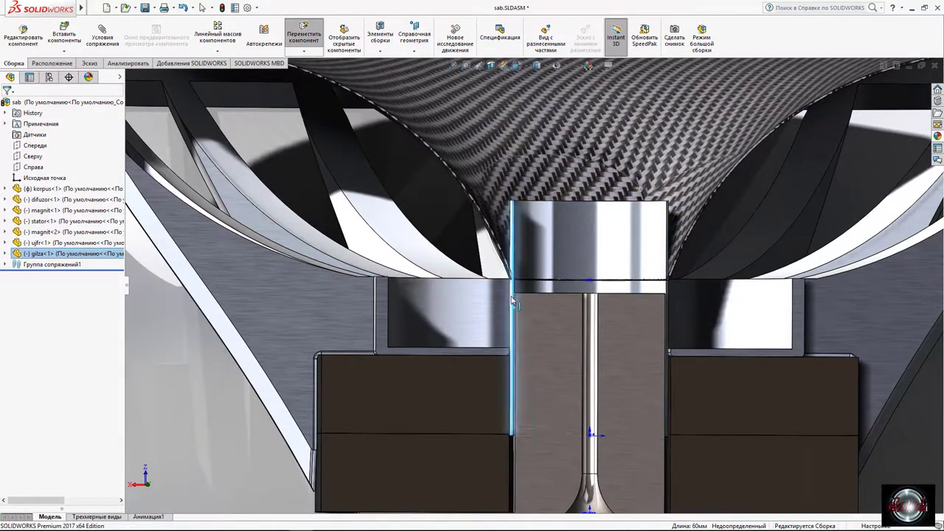
Measure the gilza's outer cylindrical face.
{"action": "middle_click_drag", "start_coordinate": [514, 301], "coordinate": [568, 318]}
{"action": "scroll", "coordinate": [568, 318], "scroll_direction": "up", "scroll_amount": 3}
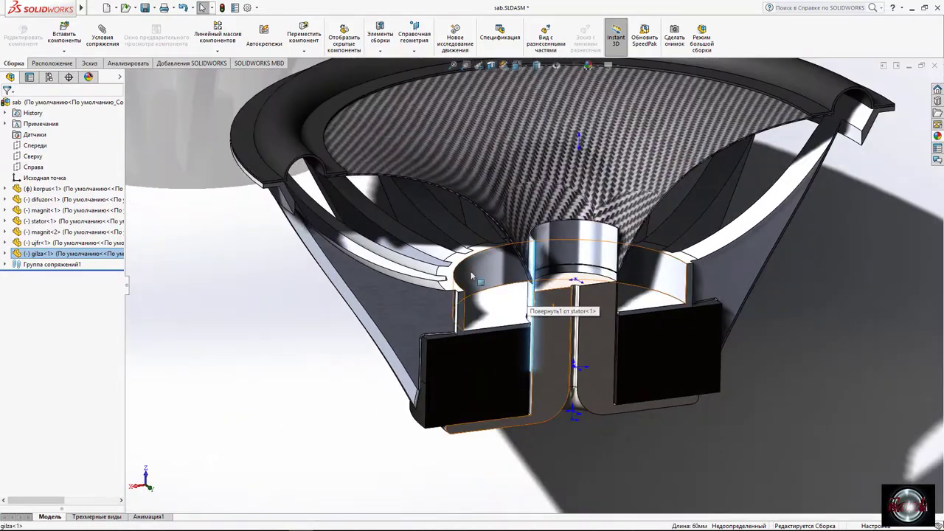
{"action": "scroll", "coordinate": [428, 292], "scroll_direction": "down", "scroll_amount": 1}
{"action": "scroll", "coordinate": [484, 269], "scroll_direction": "down", "scroll_amount": 3}
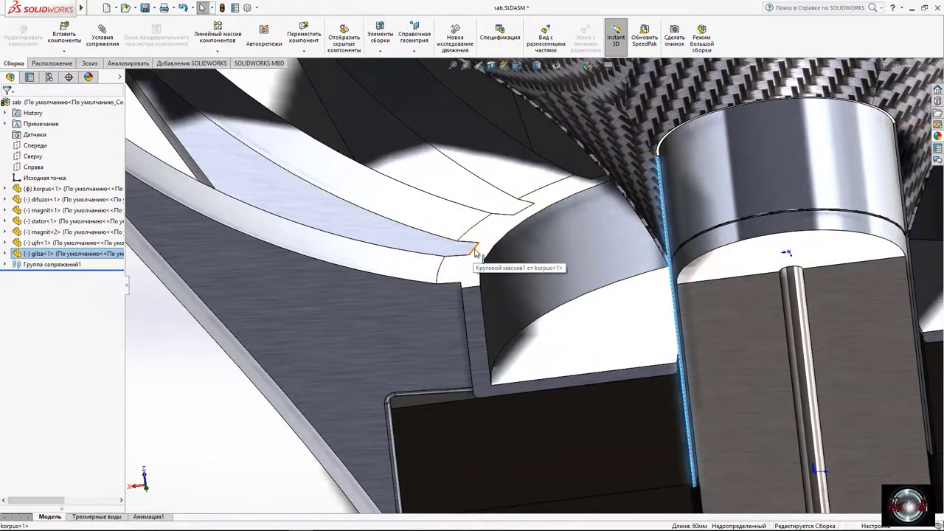
{"action": "middle_click_drag", "start_coordinate": [476, 253], "coordinate": [664, 309]}
{"action": "left_click", "coordinate": [693, 280]}
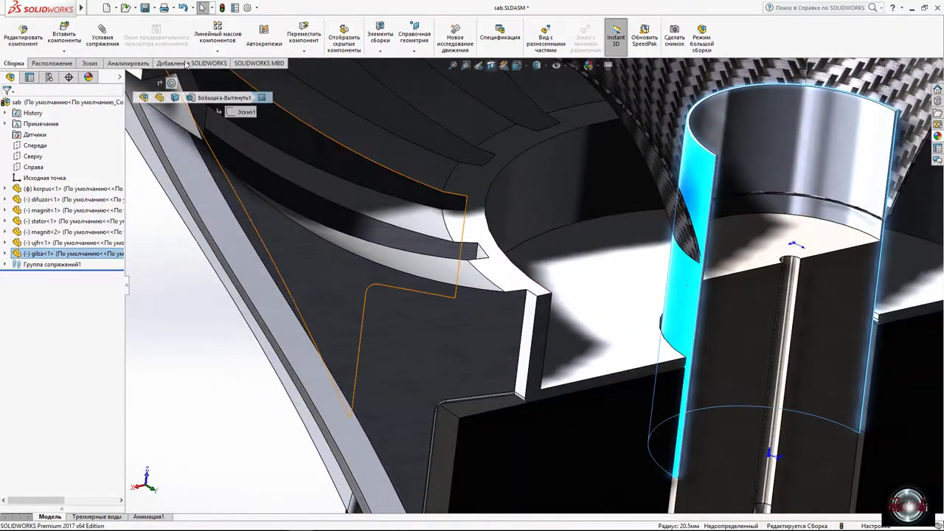
{"action": "left_click", "coordinate": [130, 63]}
{"action": "left_click", "coordinate": [191, 34]}
Measure from the gilza face to the housing edge (19.67 mm centre distance).
{"action": "left_click", "coordinate": [540, 302]}
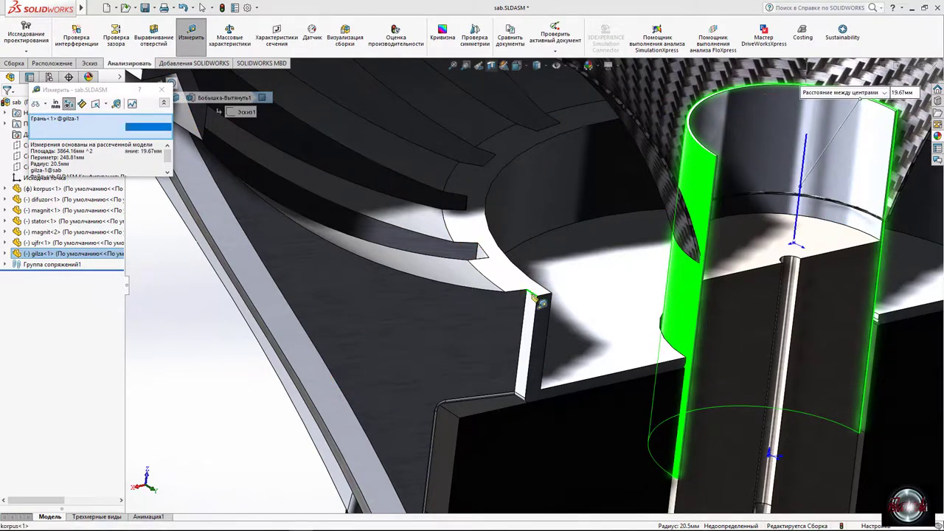
{"action": "scroll", "coordinate": [516, 288], "scroll_direction": "up", "scroll_amount": 3}
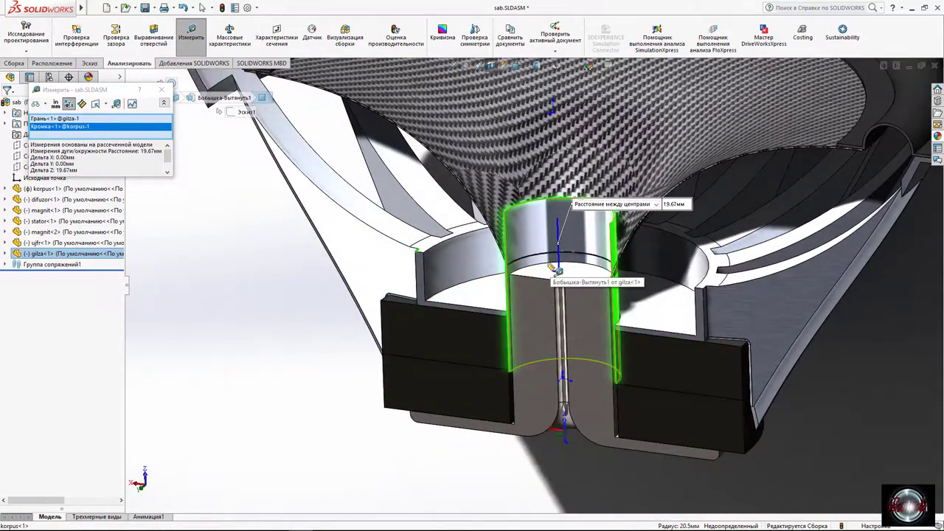
{"action": "middle_click_drag", "start_coordinate": [481, 273], "coordinate": [459, 250]}
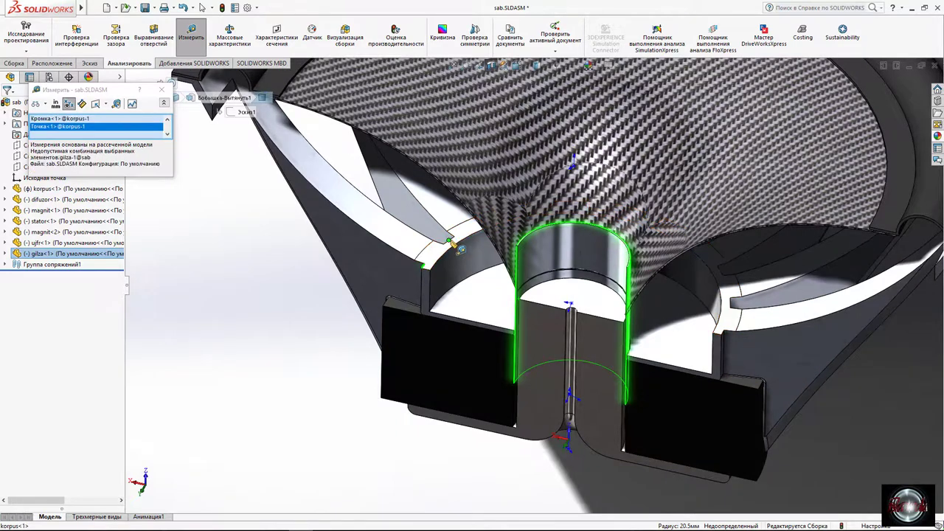
{"action": "left_click", "coordinate": [55, 105]}
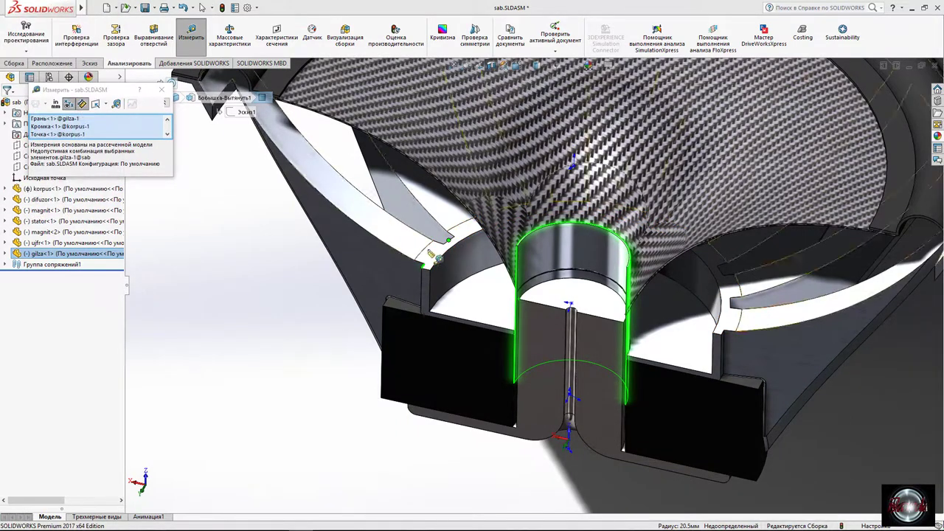
{"action": "middle_click_drag", "start_coordinate": [430, 254], "coordinate": [320, 332]}
{"action": "left_click", "coordinate": [320, 332]}
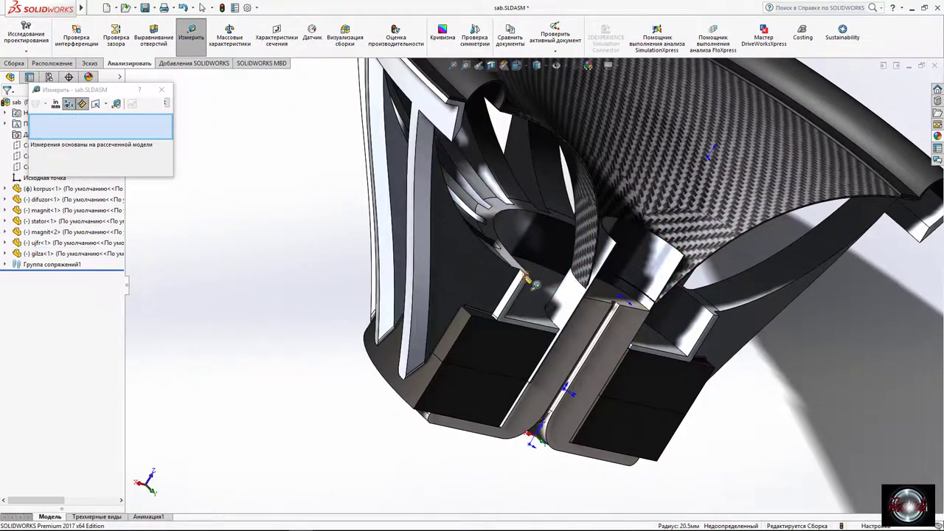
Measure the gilza face to the housing corner (35.39 mm), then close Measure.
{"action": "left_click", "coordinate": [526, 278]}
{"action": "scroll", "coordinate": [527, 278], "scroll_direction": "down", "scroll_amount": 3}
{"action": "scroll", "coordinate": [526, 278], "scroll_direction": "down", "scroll_amount": 2}
{"action": "scroll", "coordinate": [646, 316], "scroll_direction": "down", "scroll_amount": 3}
{"action": "left_click", "coordinate": [647, 316]}
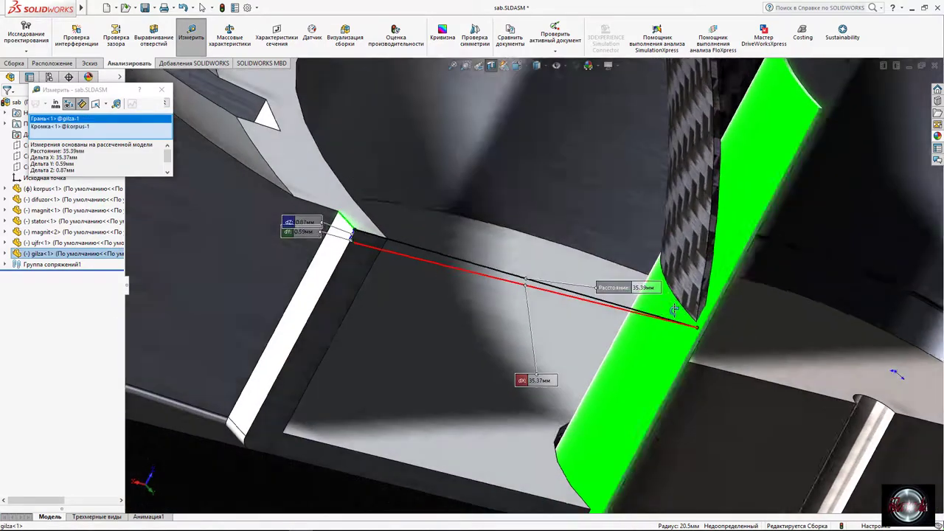
{"action": "mouse_move", "coordinate": [705, 337]}
{"action": "middle_mouse_down"}
{"action": "mouse_move", "coordinate": [578, 336]}
{"action": "mouse_move", "coordinate": [638, 308]}
{"action": "middle_mouse_up"}
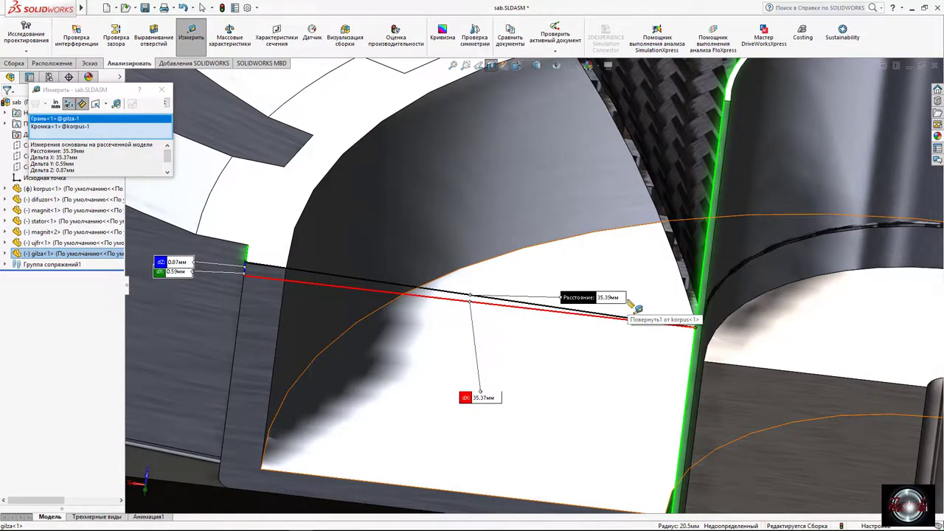
{"action": "key", "text": "Escape"}
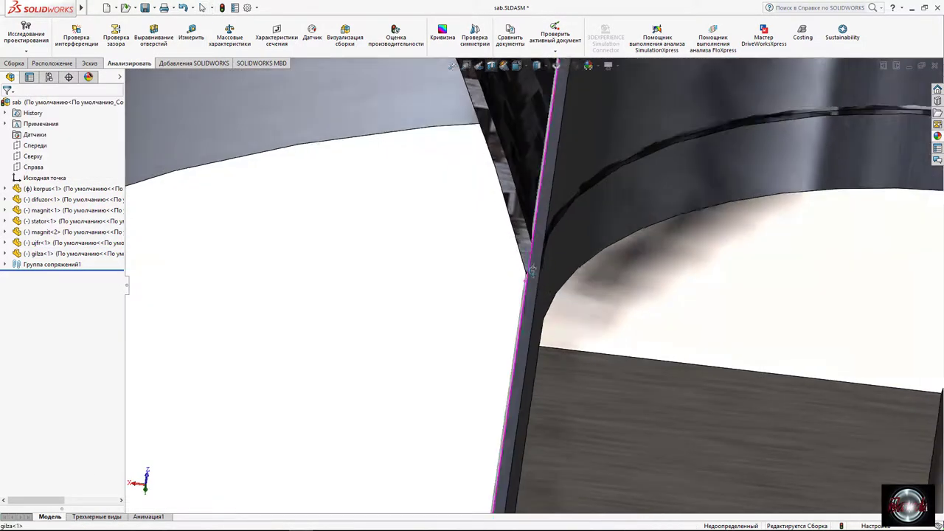
Measure the bushing's thin strip face, then bring up the New document chooser.
{"action": "scroll", "coordinate": [531, 271], "scroll_direction": "up", "scroll_amount": 2}
{"action": "left_click", "coordinate": [536, 292]}
{"action": "left_click", "coordinate": [190, 37]}
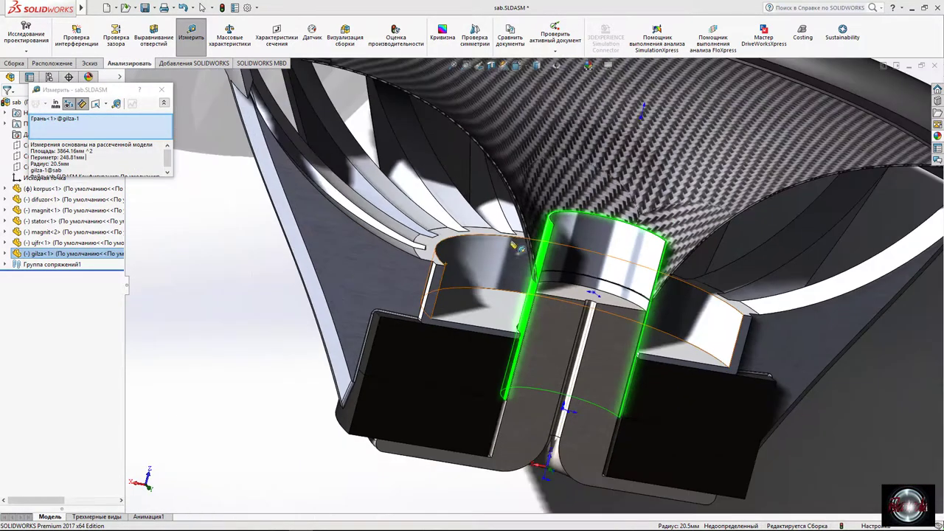
{"action": "left_click", "coordinate": [162, 89]}
{"action": "left_click", "coordinate": [107, 7]}
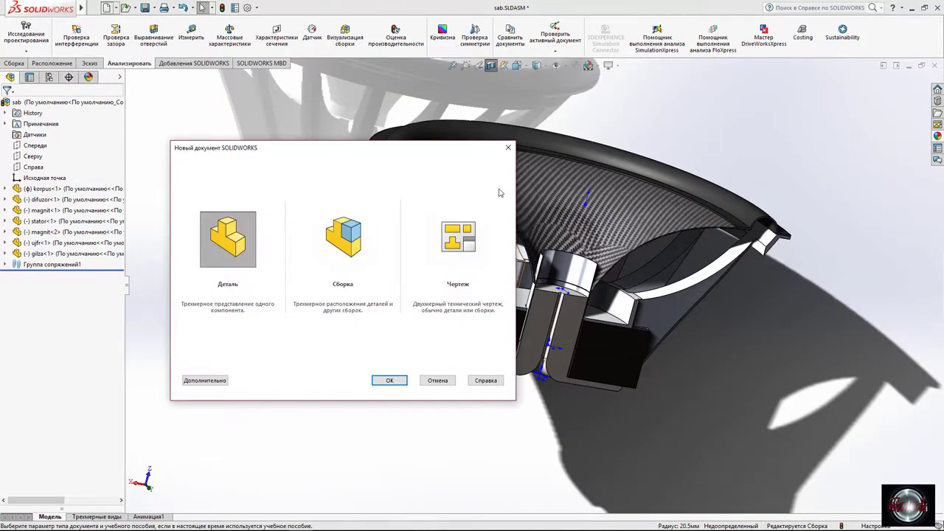
Open difuzor.SLDPRT and edit the revolve's profile sketch Эскиз1.
{"action": "key", "text": "Escape"}
{"action": "left_click", "coordinate": [125, 8]}
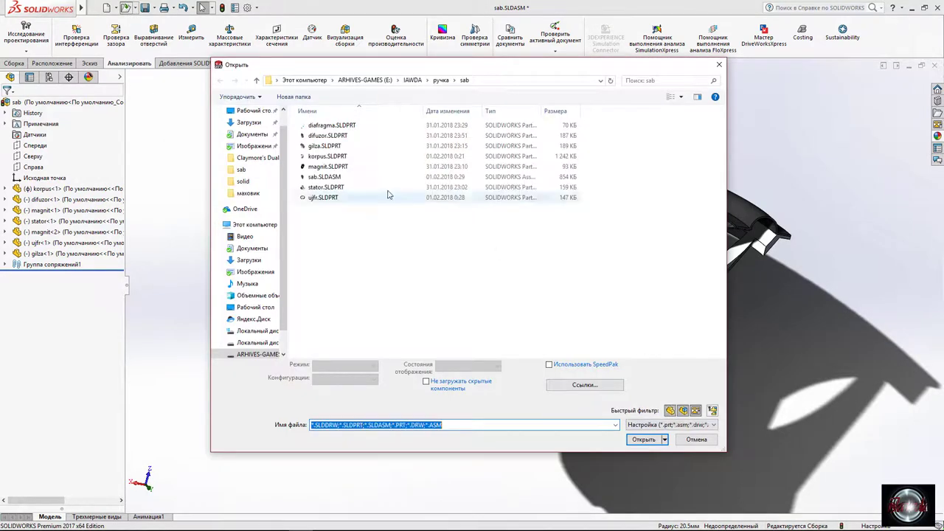
{"action": "double_click", "coordinate": [321, 137]}
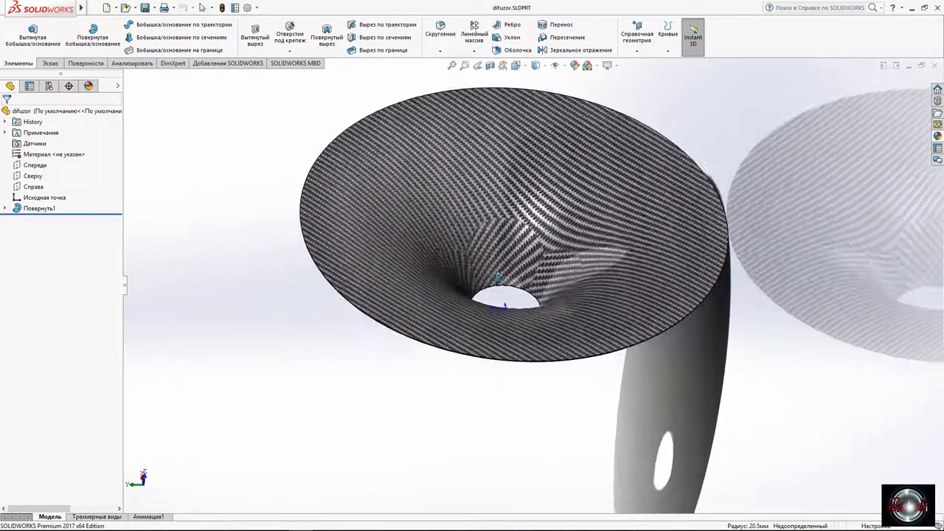
{"action": "left_click", "coordinate": [43, 219]}
{"action": "left_click", "coordinate": [40, 194]}
Orbit the funnel side-on and delete the old bottom-opening dimension.
{"action": "scroll", "coordinate": [405, 267], "scroll_direction": "down", "scroll_amount": 3}
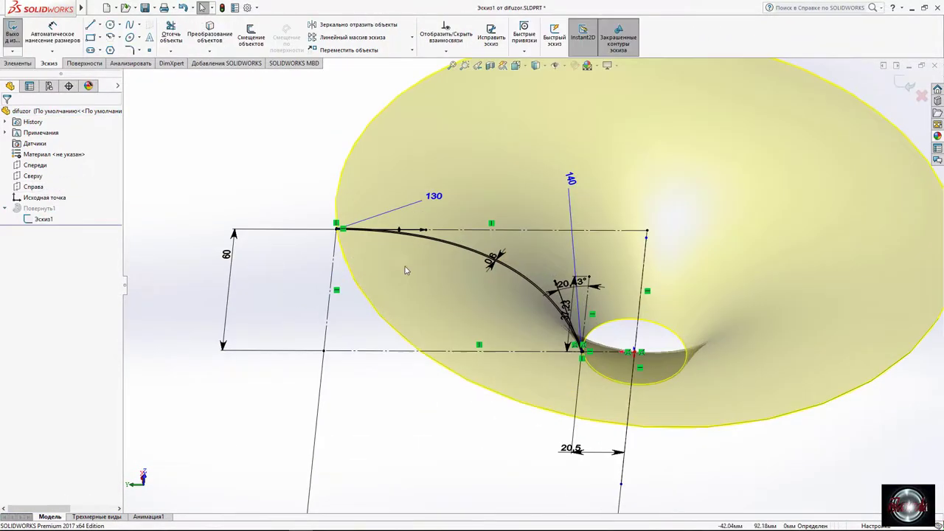
{"action": "middle_click_drag", "start_coordinate": [405, 270], "coordinate": [399, 183]}
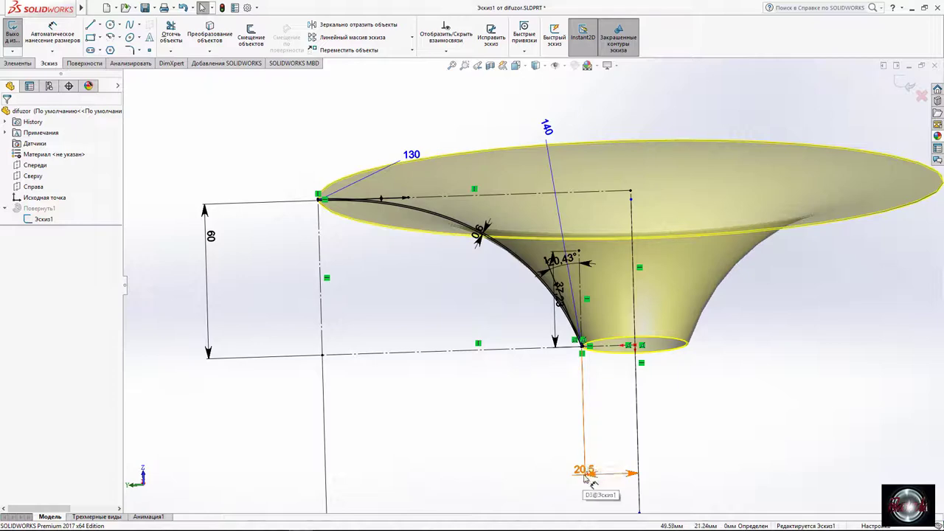
{"action": "scroll", "coordinate": [587, 478], "scroll_direction": "down", "scroll_amount": 2}
{"action": "scroll", "coordinate": [560, 289], "scroll_direction": "down", "scroll_amount": 4}
{"action": "scroll", "coordinate": [548, 320], "scroll_direction": "up", "scroll_amount": 6}
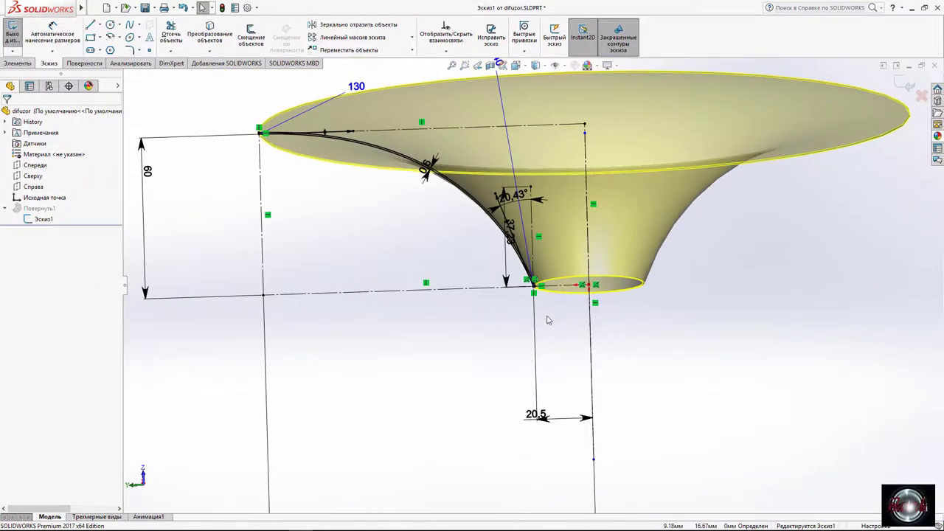
{"action": "scroll", "coordinate": [541, 295], "scroll_direction": "down", "scroll_amount": 4}
{"action": "scroll", "coordinate": [534, 295], "scroll_direction": "up", "scroll_amount": 2}
{"action": "scroll", "coordinate": [522, 305], "scroll_direction": "up", "scroll_amount": 4}
{"action": "right_click", "coordinate": [526, 369]}
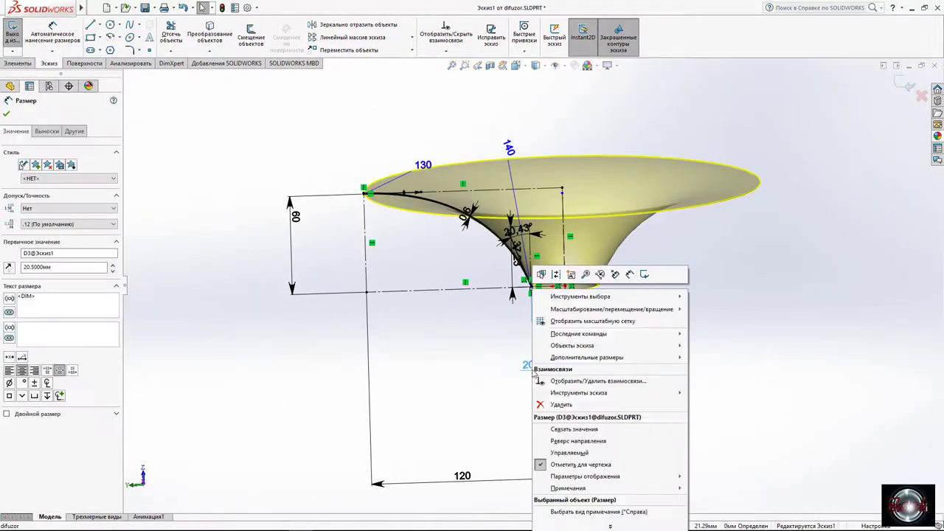
{"action": "left_click", "coordinate": [557, 394]}
Re-dimension the funnel's bottom corner 20.5 mm from the vertical centreline.
{"action": "scroll", "coordinate": [558, 302], "scroll_direction": "down", "scroll_amount": 3}
{"action": "scroll", "coordinate": [479, 406], "scroll_direction": "down", "scroll_amount": 3}
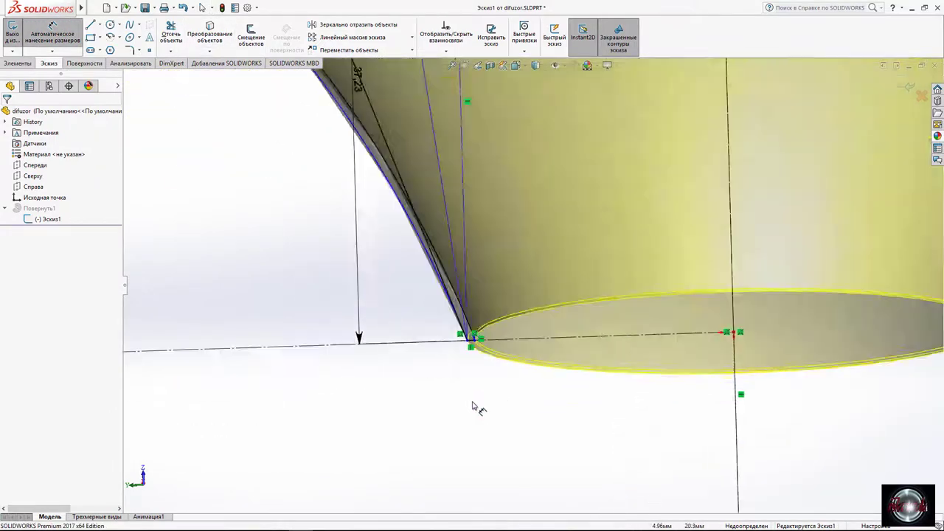
{"action": "left_click", "coordinate": [444, 286]}
{"action": "scroll", "coordinate": [473, 332], "scroll_direction": "up", "scroll_amount": 2}
{"action": "left_click", "coordinate": [704, 336]}
{"action": "left_click", "coordinate": [669, 336]}
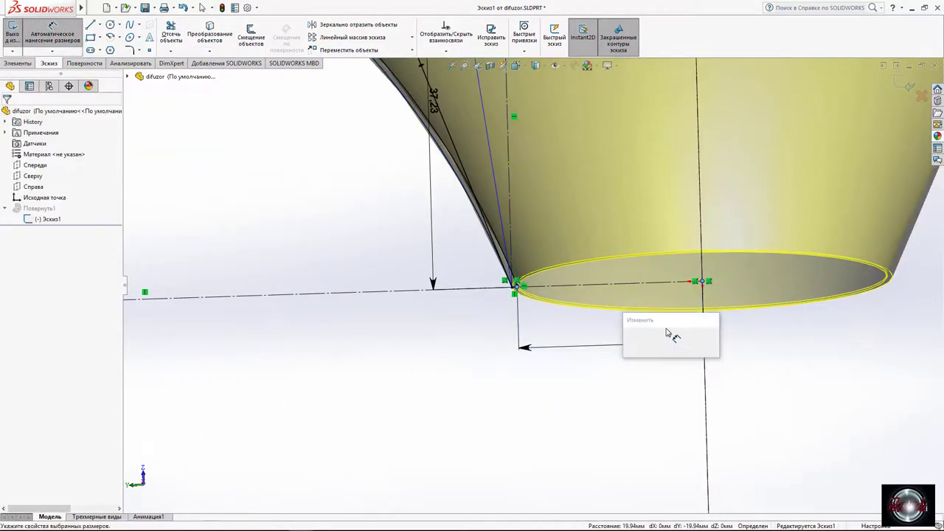
{"action": "type", "text": "20.5"}
{"action": "key", "text": "Return"}
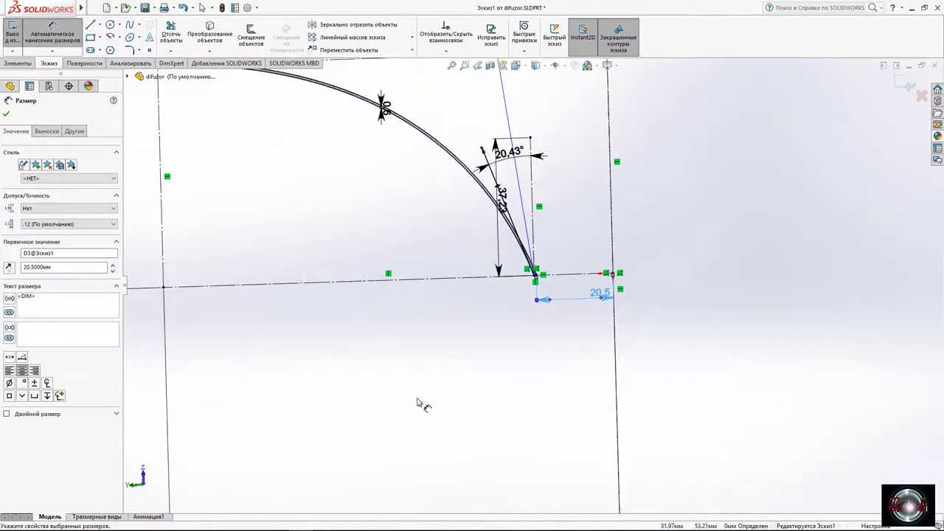
Adjust the document's Image Quality options, then close the diffuser part.
{"action": "scroll", "coordinate": [421, 400], "scroll_direction": "up", "scroll_amount": 3}
{"action": "middle_click_drag", "start_coordinate": [573, 254], "coordinate": [565, 345]}
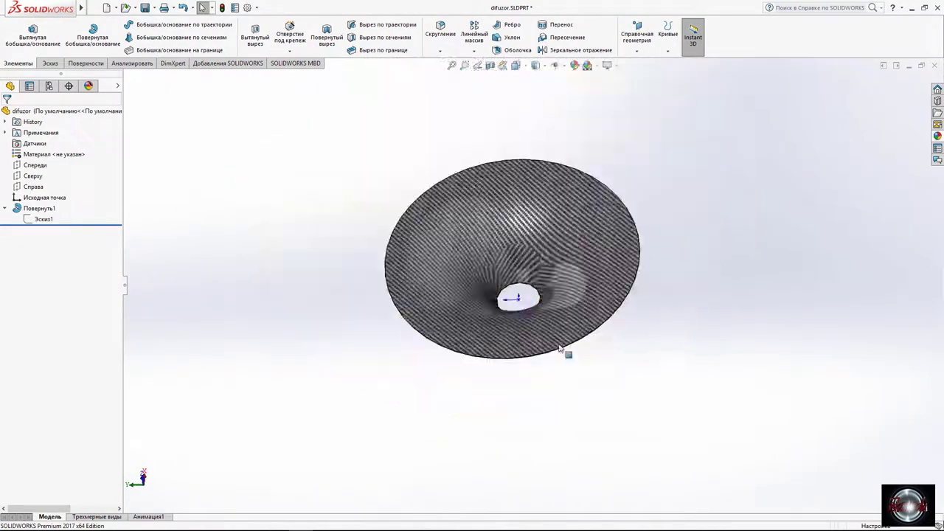
{"action": "scroll", "coordinate": [567, 344], "scroll_direction": "down", "scroll_amount": 5}
{"action": "left_click", "coordinate": [256, 8]}
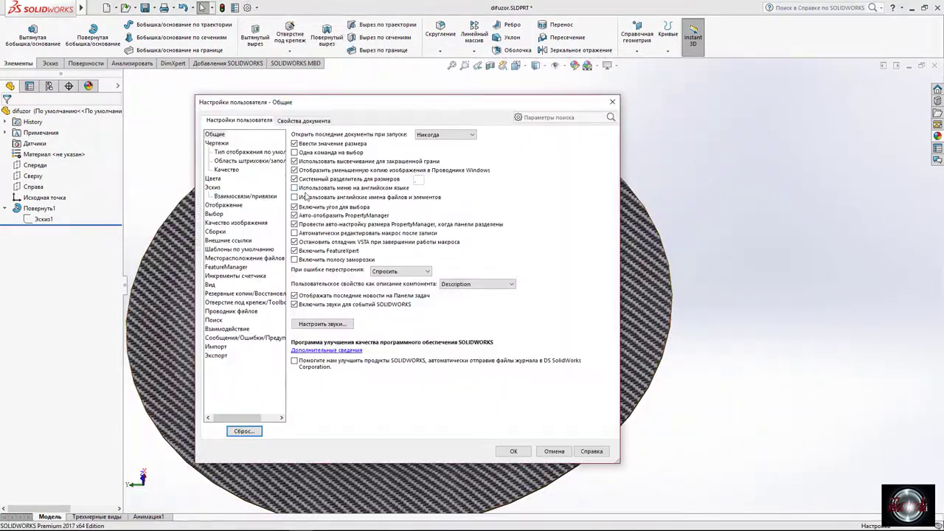
{"action": "left_click", "coordinate": [236, 223]}
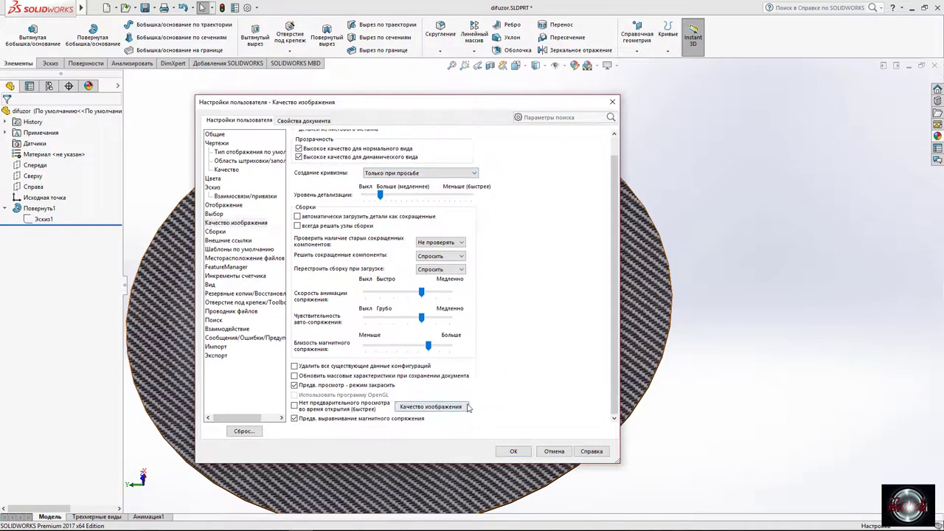
{"action": "left_click", "coordinate": [322, 151]}
{"action": "left_click", "coordinate": [522, 451]}
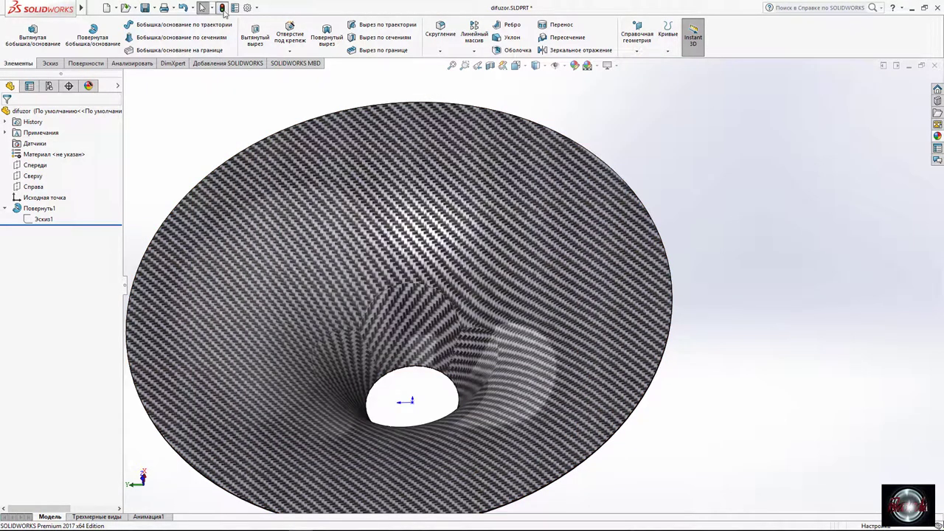
{"action": "left_click", "coordinate": [933, 67]}
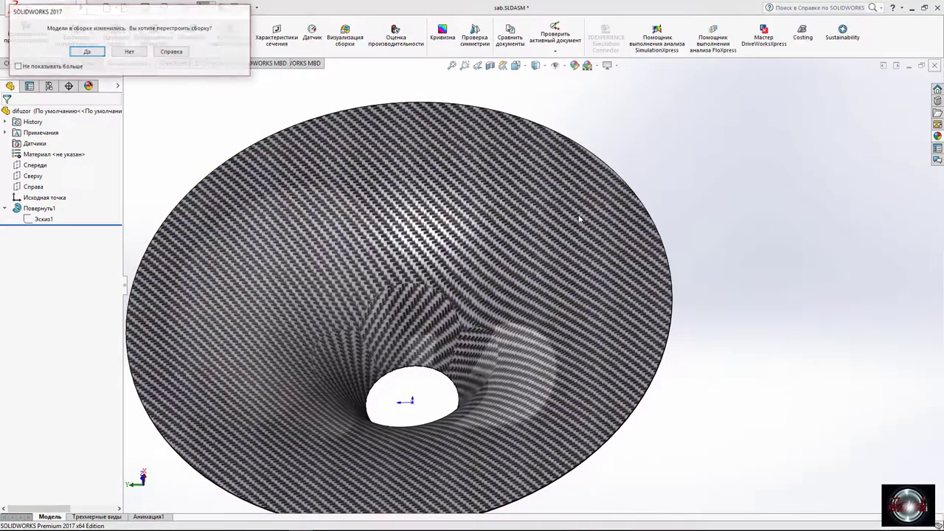
Rebuild the speaker assembly after the diffuser change.
{"action": "left_click", "coordinate": [95, 52]}
{"action": "scroll", "coordinate": [457, 346], "scroll_direction": "down", "scroll_amount": 5}
{"action": "scroll", "coordinate": [541, 212], "scroll_direction": "down", "scroll_amount": 5}
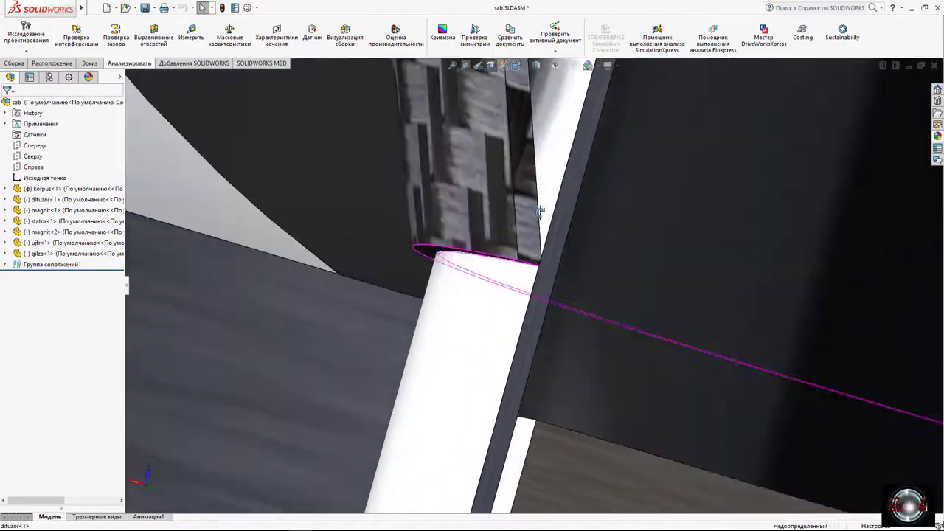
{"action": "scroll", "coordinate": [540, 211], "scroll_direction": "up", "scroll_amount": 3}
{"action": "scroll", "coordinate": [501, 304], "scroll_direction": "up", "scroll_amount": 2}
Inspect the gilza sleeve, diffuser cone and korpus housing by selecting each.
{"action": "left_click", "coordinate": [557, 252]}
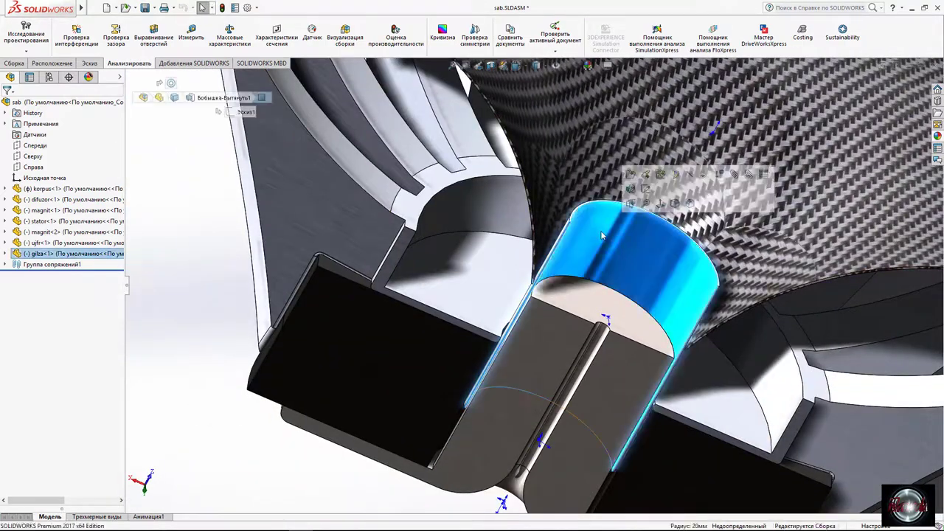
{"action": "scroll", "coordinate": [593, 236], "scroll_direction": "up", "scroll_amount": 5}
{"action": "scroll", "coordinate": [593, 236], "scroll_direction": "down", "scroll_amount": 4}
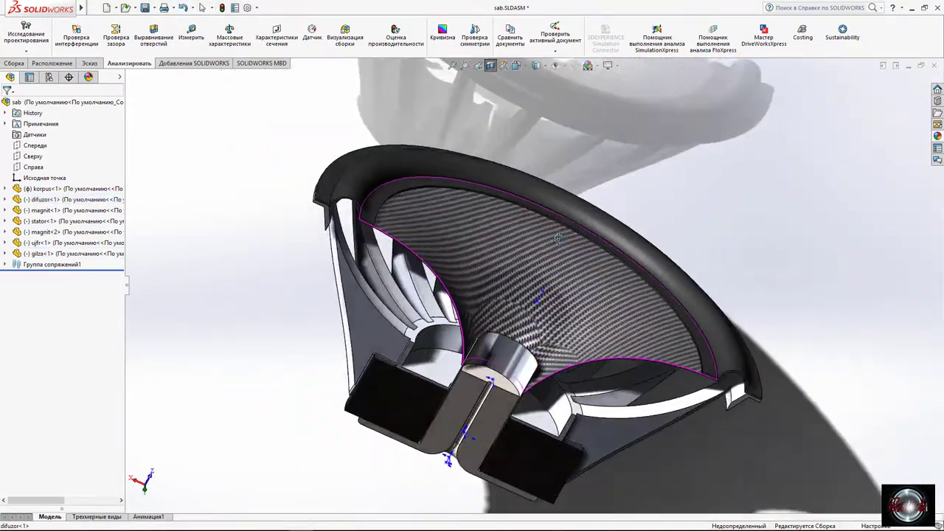
{"action": "left_click", "coordinate": [553, 255]}
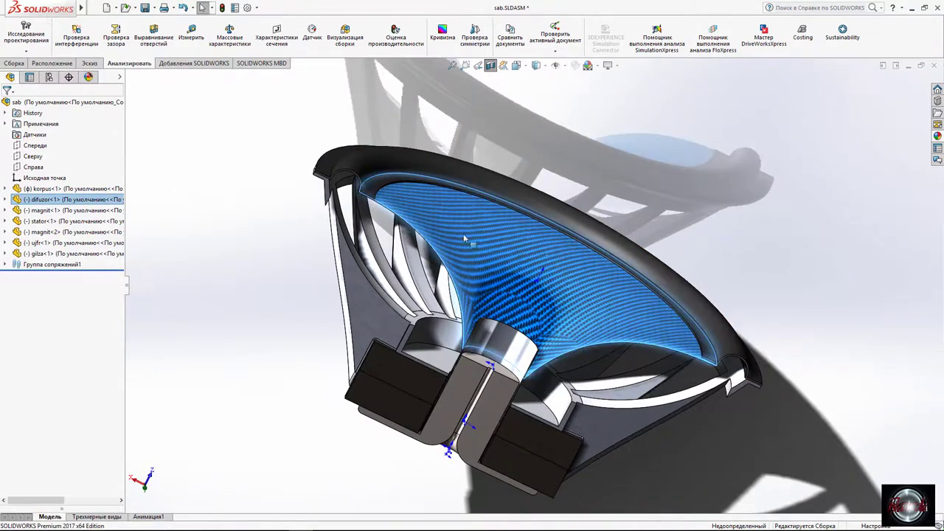
{"action": "scroll", "coordinate": [552, 264], "scroll_direction": "down", "scroll_amount": 3}
{"action": "scroll", "coordinate": [472, 222], "scroll_direction": "down", "scroll_amount": 2}
{"action": "scroll", "coordinate": [400, 191], "scroll_direction": "up", "scroll_amount": 1}
{"action": "scroll", "coordinate": [402, 194], "scroll_direction": "up", "scroll_amount": 5}
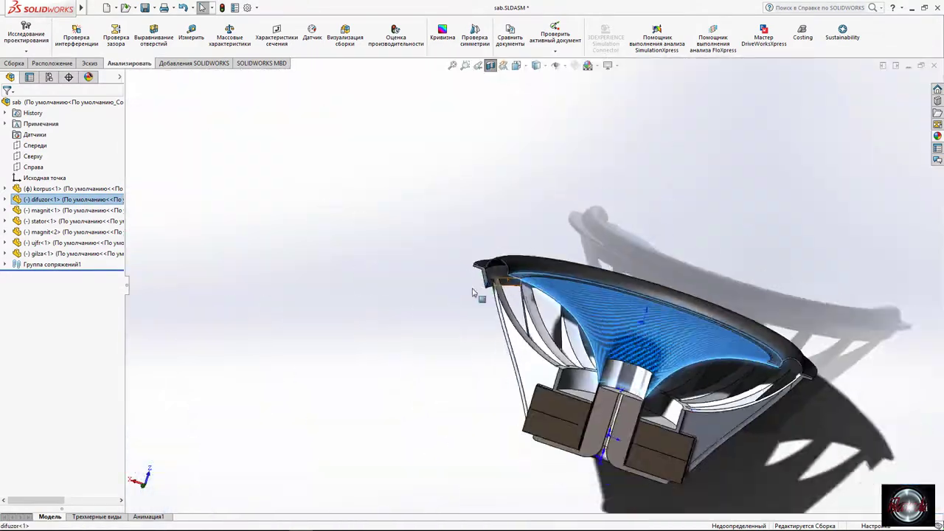
{"action": "left_click", "coordinate": [70, 189]}
{"action": "left_click", "coordinate": [485, 200]}
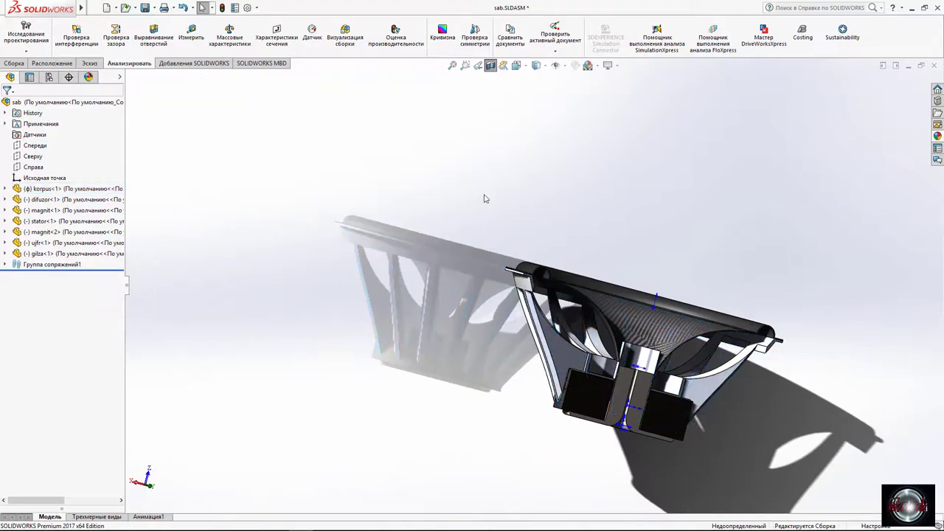
Measure the 1.42 mm gap between the gilza and korpus faces.
{"action": "scroll", "coordinate": [484, 200], "scroll_direction": "down", "scroll_amount": 4}
{"action": "scroll", "coordinate": [516, 353], "scroll_direction": "down", "scroll_amount": 4}
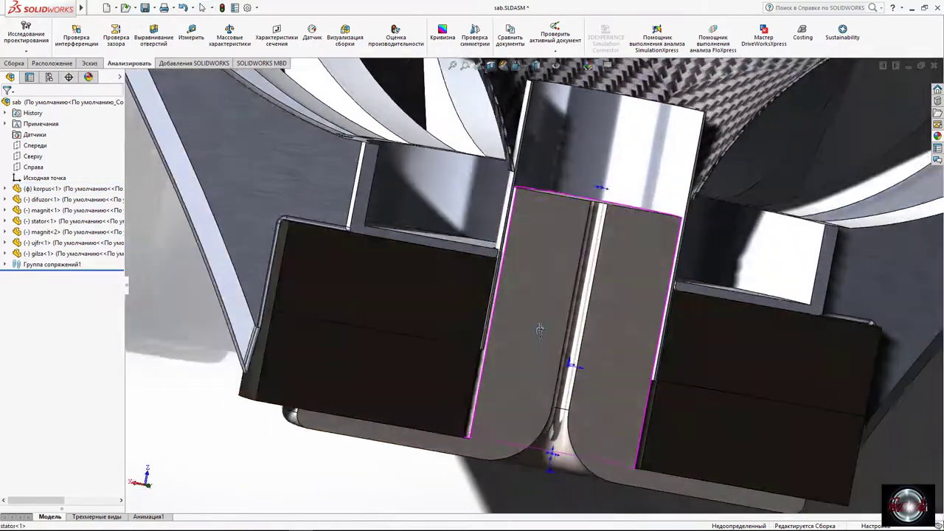
{"action": "scroll", "coordinate": [499, 303], "scroll_direction": "down", "scroll_amount": 1}
{"action": "scroll", "coordinate": [499, 302], "scroll_direction": "down", "scroll_amount": 3}
{"action": "scroll", "coordinate": [499, 303], "scroll_direction": "up", "scroll_amount": 2}
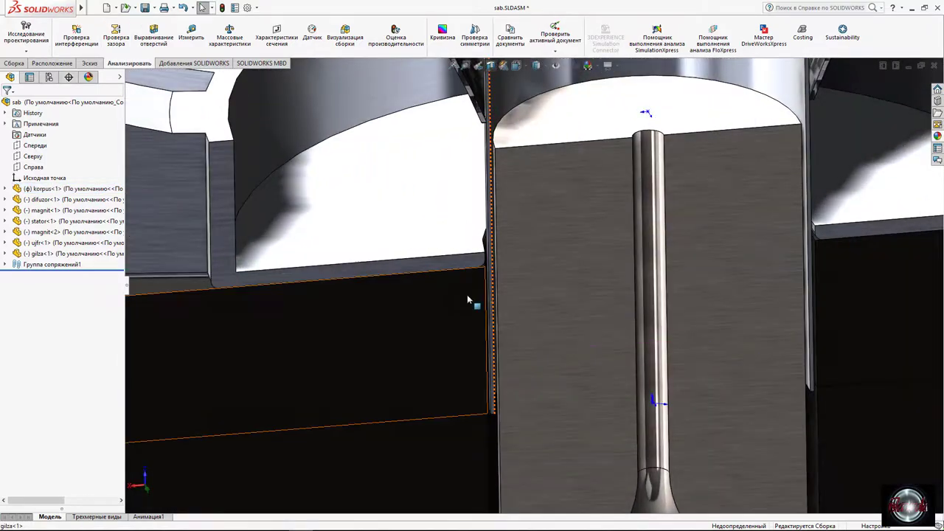
{"action": "scroll", "coordinate": [497, 297], "scroll_direction": "up", "scroll_amount": 3}
{"action": "scroll", "coordinate": [495, 295], "scroll_direction": "down", "scroll_amount": 3}
{"action": "scroll", "coordinate": [497, 301], "scroll_direction": "down", "scroll_amount": 2}
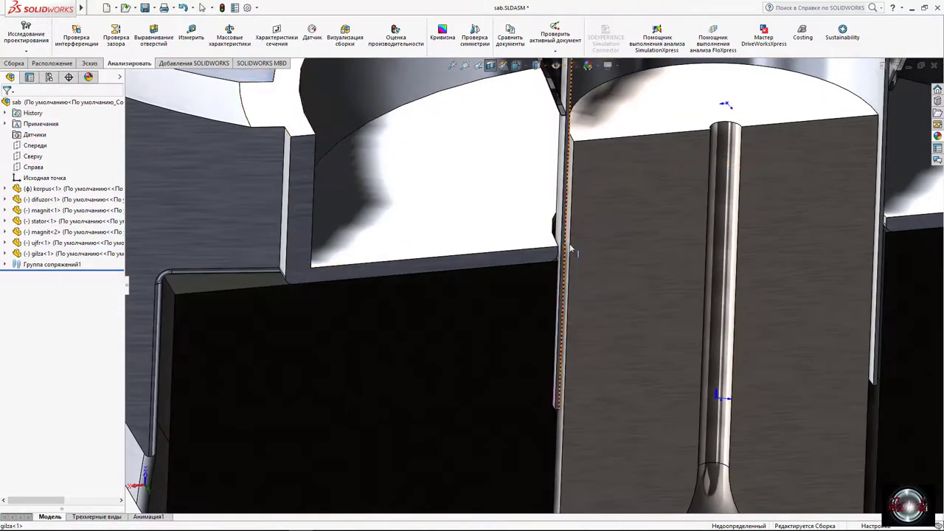
{"action": "left_click", "coordinate": [190, 48]}
{"action": "scroll", "coordinate": [501, 295], "scroll_direction": "down", "scroll_amount": 3}
{"action": "left_click", "coordinate": [506, 251]}
{"action": "left_click", "coordinate": [516, 254]}
{"action": "scroll", "coordinate": [522, 256], "scroll_direction": "down", "scroll_amount": 2}
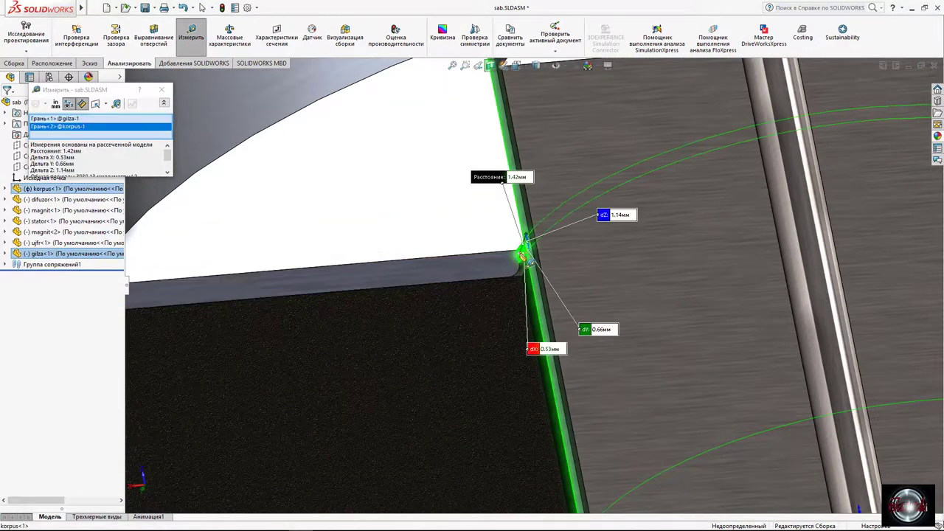
{"action": "scroll", "coordinate": [522, 256], "scroll_direction": "down", "scroll_amount": 1}
{"action": "scroll", "coordinate": [525, 261], "scroll_direction": "down", "scroll_amount": 2}
{"action": "scroll", "coordinate": [531, 265], "scroll_direction": "down", "scroll_amount": 1}
{"action": "scroll", "coordinate": [561, 317], "scroll_direction": "up", "scroll_amount": 3}
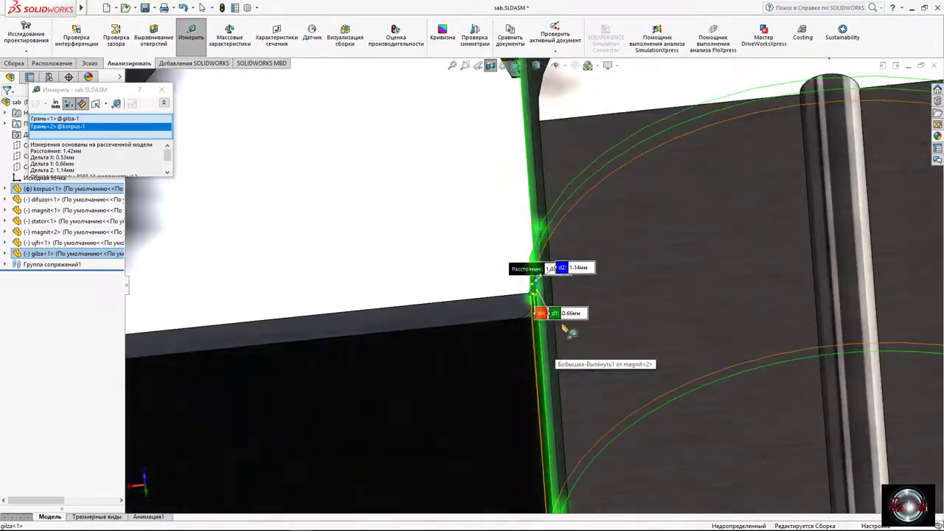
{"action": "key", "text": "Escape"}
Open korpus.SLDPRT and edit the profile sketch of revolve Повернуть1.
{"action": "key", "text": "f"}
{"action": "left_click", "coordinate": [127, 9]}
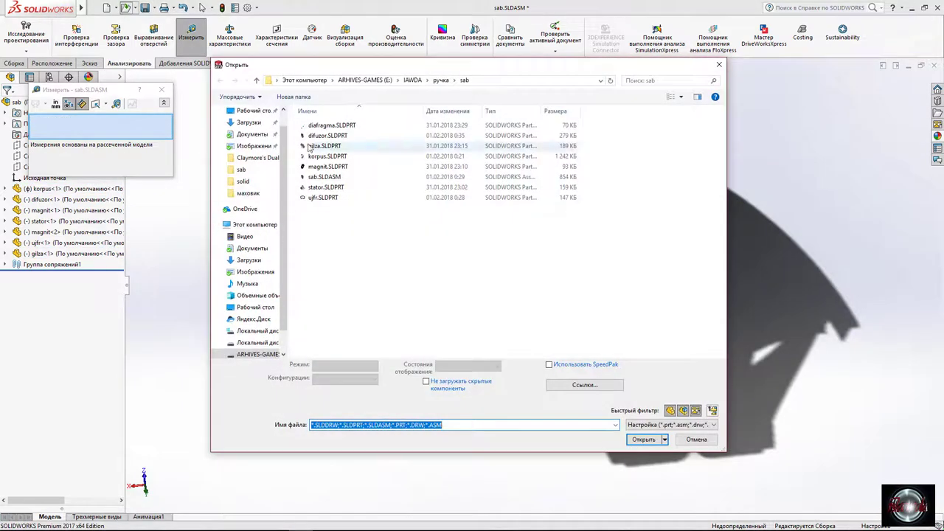
{"action": "double_click", "coordinate": [324, 156]}
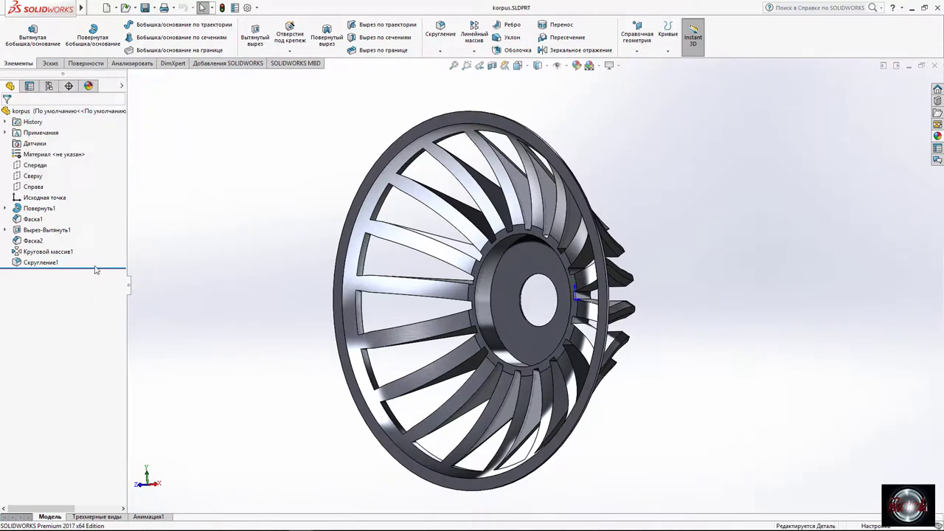
{"action": "left_click_drag", "start_coordinate": [106, 219], "coordinate": [74, 214]}
{"action": "left_click", "coordinate": [33, 209]}
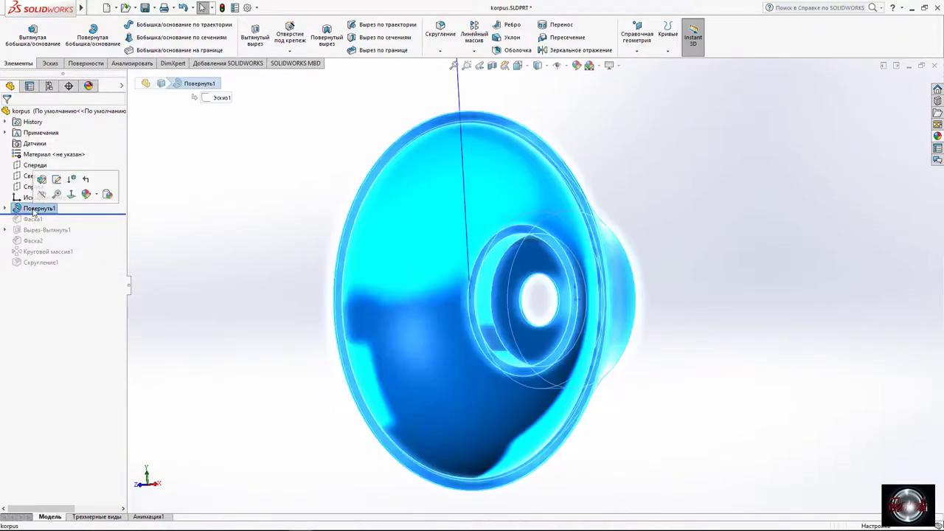
{"action": "left_click", "coordinate": [56, 181]}
Change the R21 radius to R23, rebuild the korpus and return to the assembly.
{"action": "left_click", "coordinate": [521, 68]}
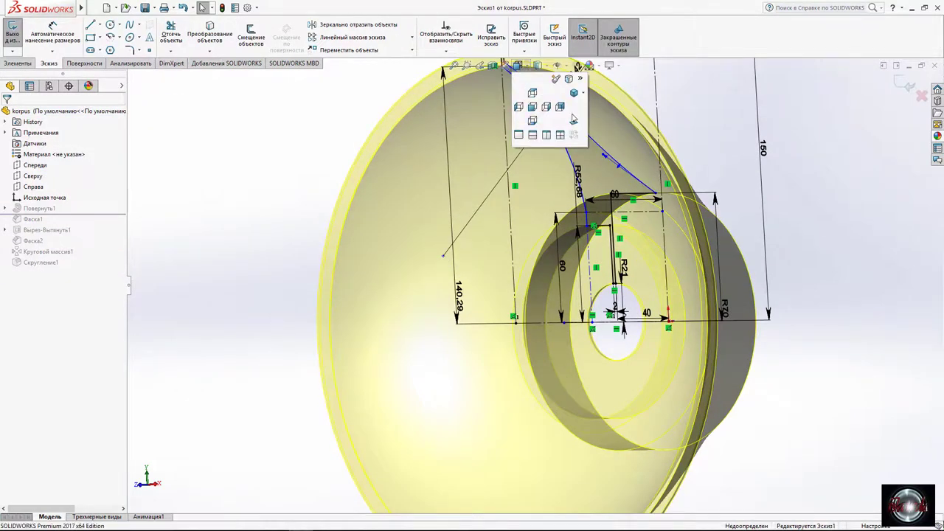
{"action": "left_click", "coordinate": [574, 119]}
{"action": "scroll", "coordinate": [546, 287], "scroll_direction": "down", "scroll_amount": 5}
{"action": "scroll", "coordinate": [534, 295], "scroll_direction": "up", "scroll_amount": 2}
{"action": "scroll", "coordinate": [531, 299], "scroll_direction": "down", "scroll_amount": 3}
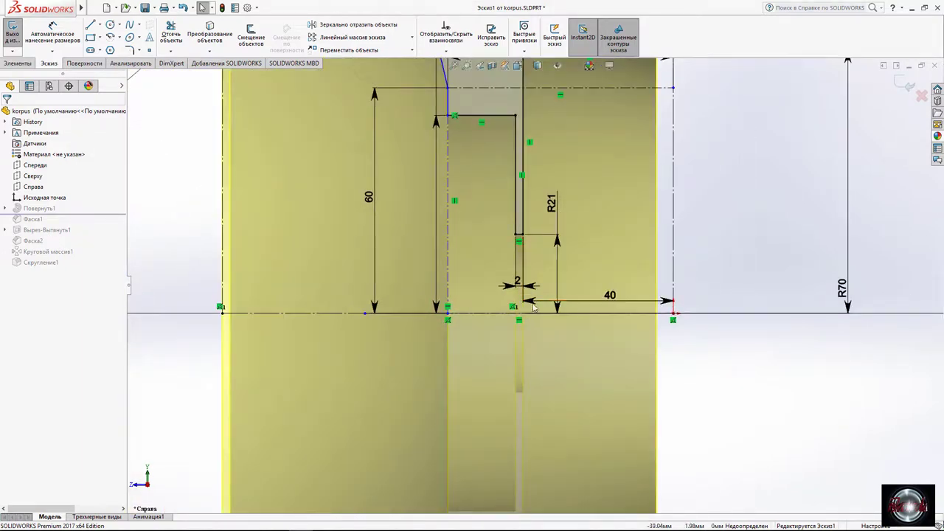
{"action": "left_click", "coordinate": [552, 206]}
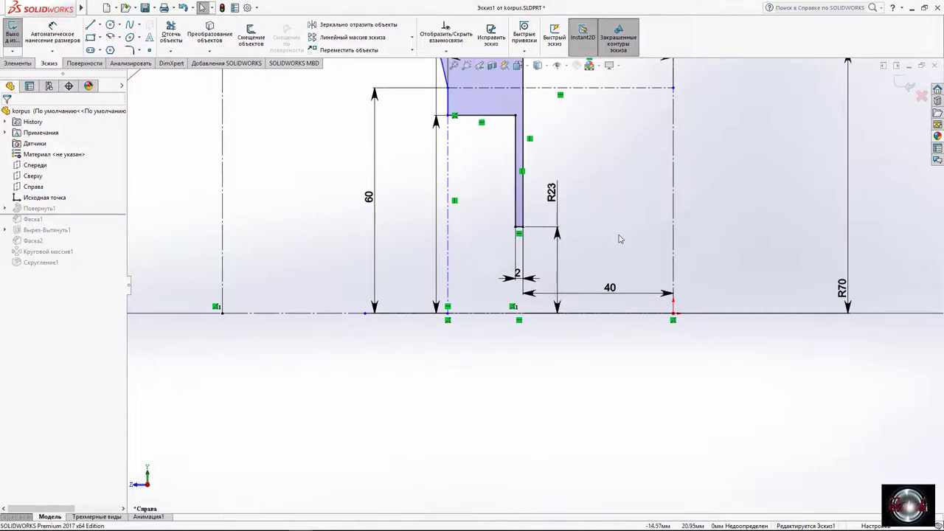
{"action": "left_click", "coordinate": [906, 87]}
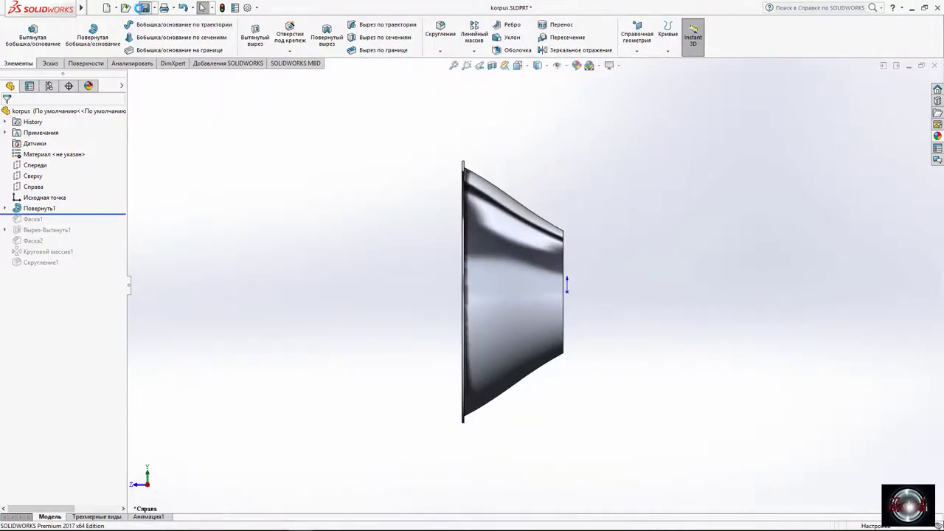
{"action": "left_click", "coordinate": [933, 67]}
{"action": "scroll", "coordinate": [693, 243], "scroll_direction": "down", "scroll_amount": 5}
{"action": "scroll", "coordinate": [664, 369], "scroll_direction": "down", "scroll_amount": 5}
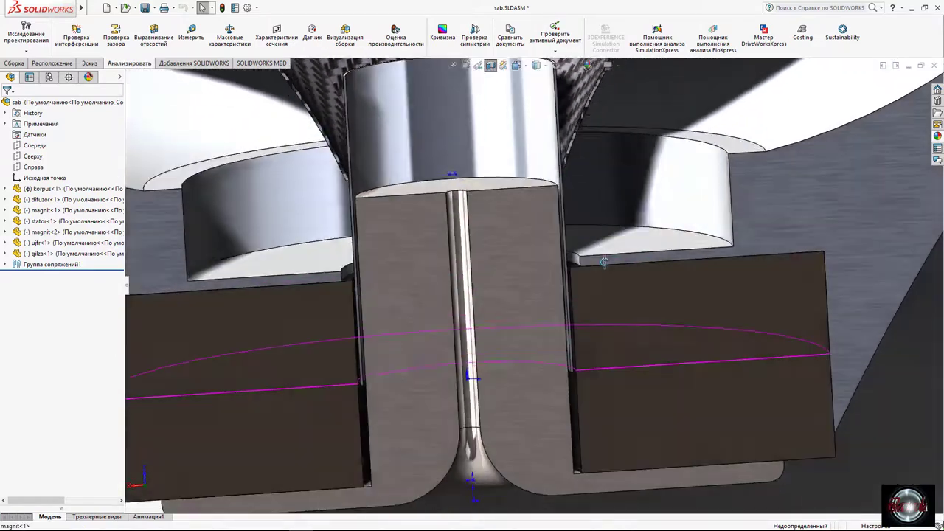
{"action": "scroll", "coordinate": [575, 266], "scroll_direction": "down", "scroll_amount": 5}
{"action": "scroll", "coordinate": [535, 265], "scroll_direction": "up", "scroll_amount": 3}
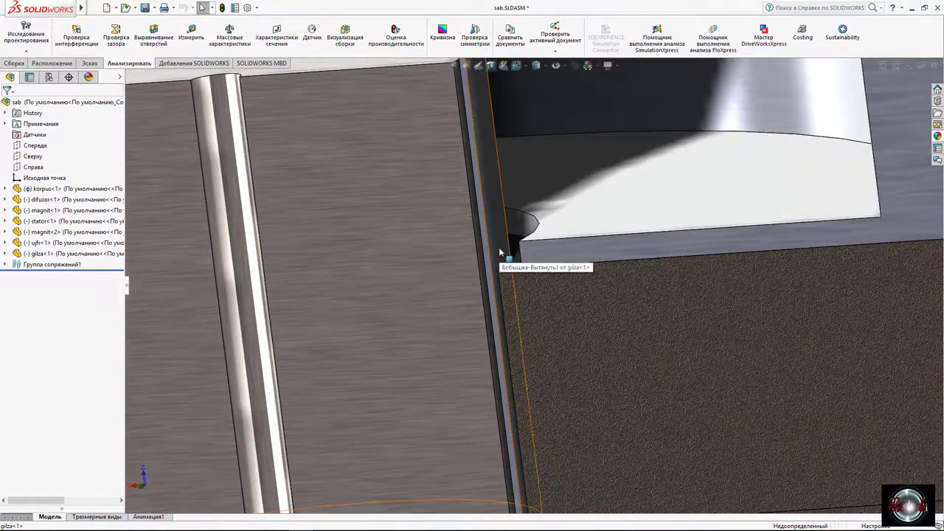
{"action": "left_click", "coordinate": [500, 267]}
{"action": "left_click", "coordinate": [191, 33]}
{"action": "left_click", "coordinate": [59, 104]}
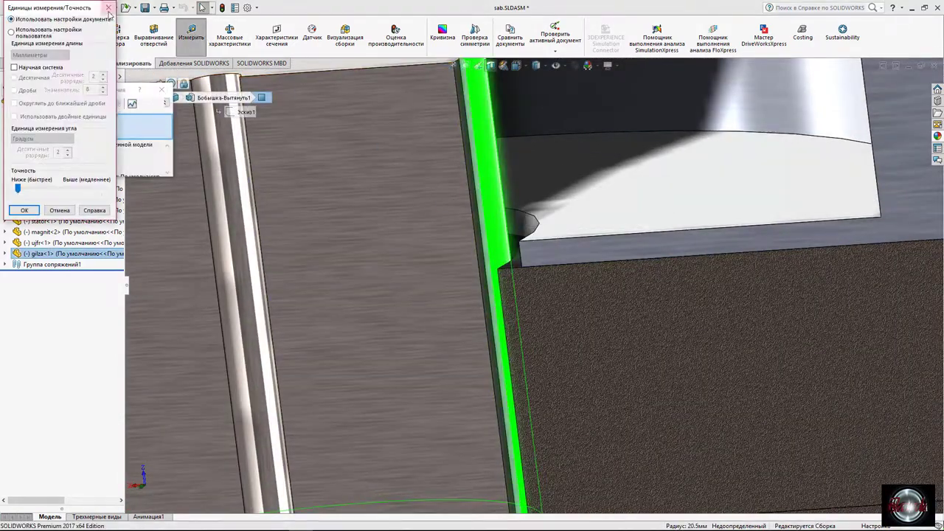
{"action": "left_click", "coordinate": [69, 106]}
{"action": "scroll", "coordinate": [516, 247], "scroll_direction": "up", "scroll_amount": 6}
{"action": "left_click", "coordinate": [616, 252]}
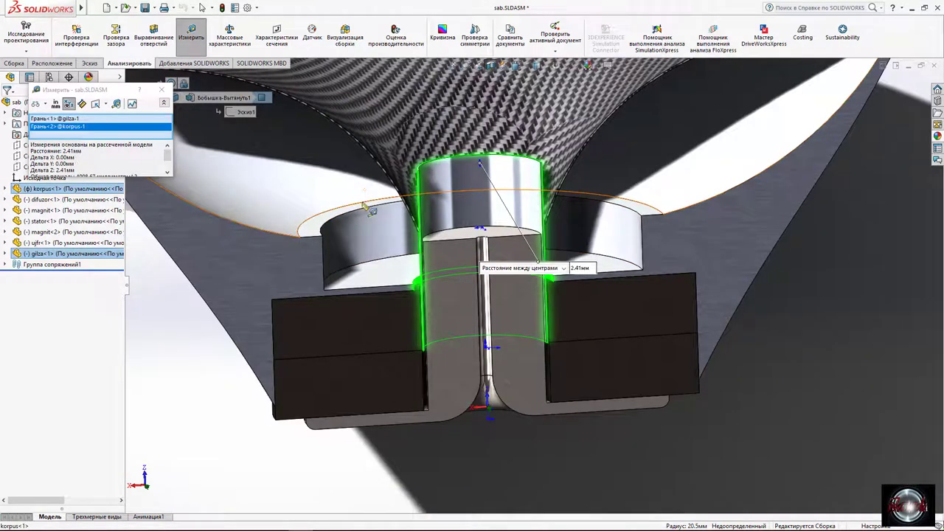
{"action": "scroll", "coordinate": [527, 265], "scroll_direction": "down", "scroll_amount": 5}
{"action": "scroll", "coordinate": [527, 265], "scroll_direction": "up", "scroll_amount": 3}
{"action": "middle_click_drag", "start_coordinate": [527, 265], "coordinate": [135, 157]}
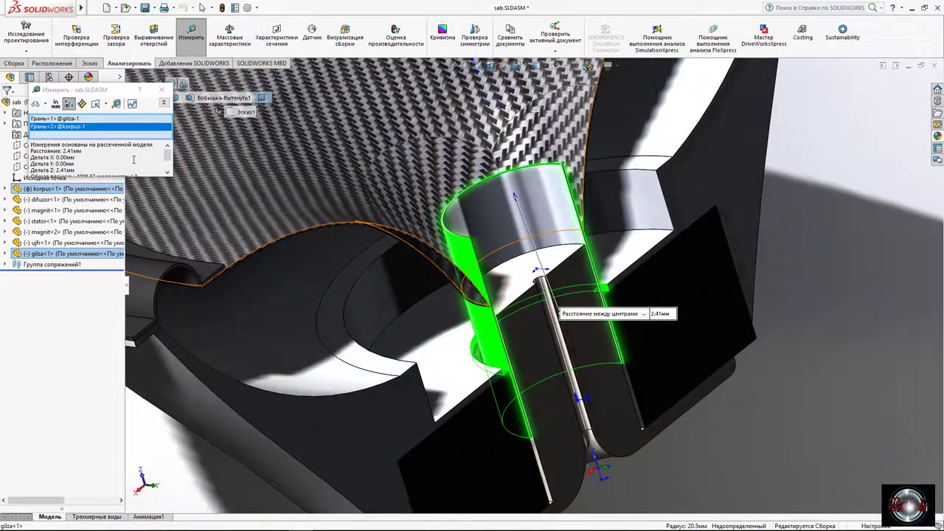
{"action": "key", "text": "Escape"}
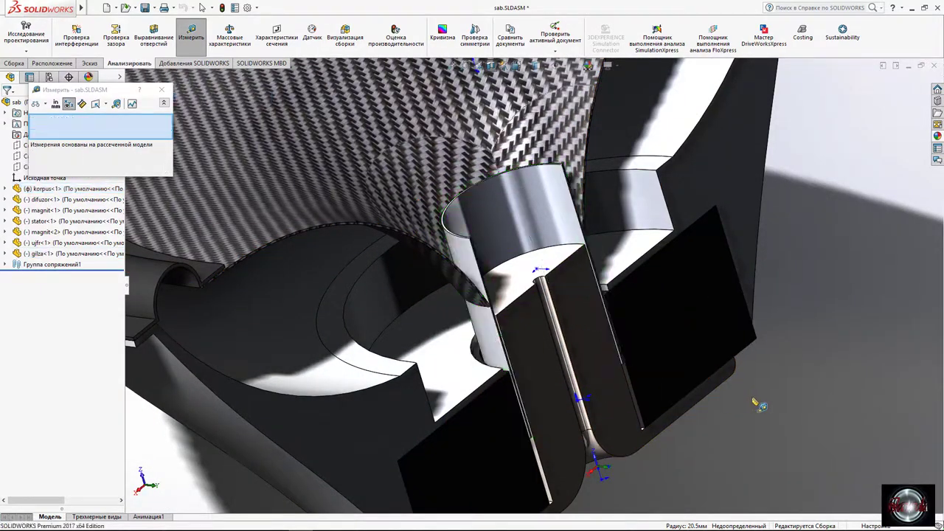
{"action": "middle_click_drag", "start_coordinate": [560, 385], "coordinate": [83, 107]}
{"action": "scroll", "coordinate": [544, 246], "scroll_direction": "up", "scroll_amount": 5}
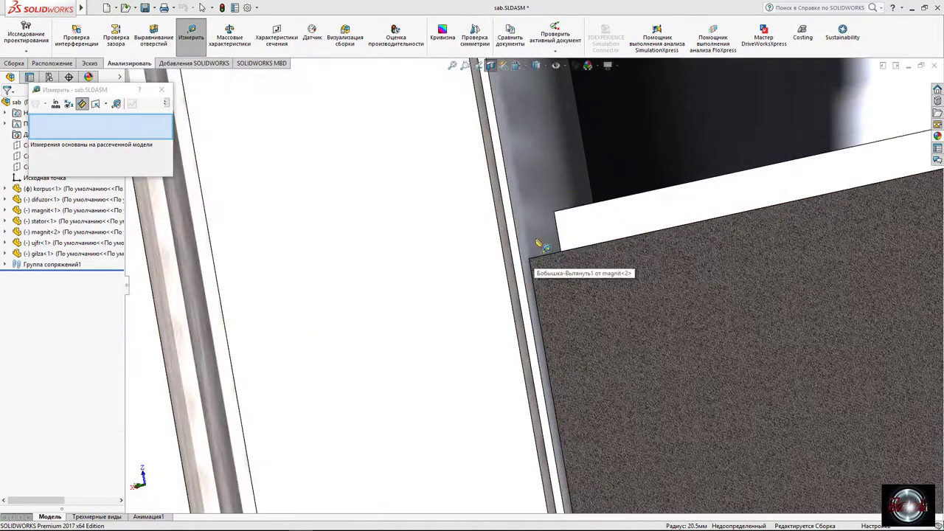
{"action": "left_click", "coordinate": [487, 243]}
{"action": "scroll", "coordinate": [516, 244], "scroll_direction": "up", "scroll_amount": 3}
{"action": "left_click", "coordinate": [581, 251]}
{"action": "scroll", "coordinate": [560, 258], "scroll_direction": "down", "scroll_amount": 3}
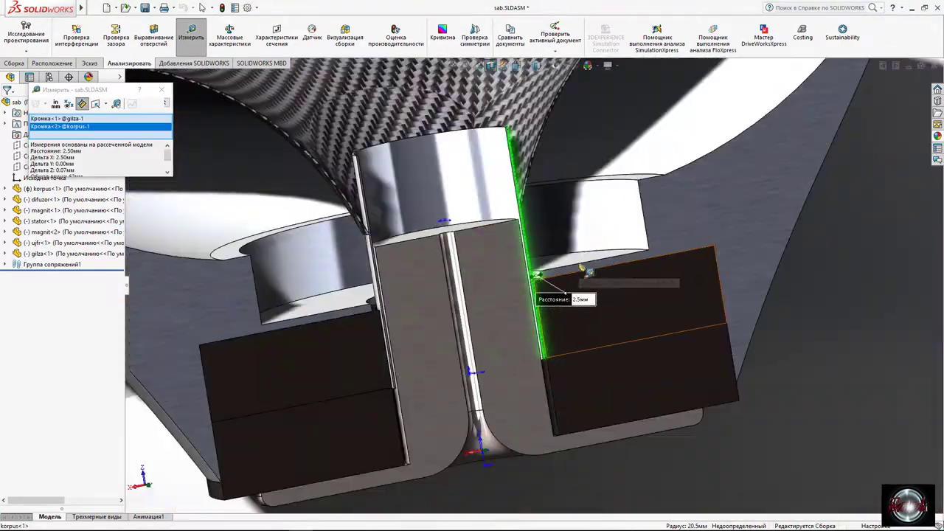
{"action": "key", "text": "Escape"}
{"action": "scroll", "coordinate": [516, 265], "scroll_direction": "down", "scroll_amount": 5}
{"action": "scroll", "coordinate": [457, 265], "scroll_direction": "up", "scroll_amount": 5}
{"action": "scroll", "coordinate": [446, 269], "scroll_direction": "down", "scroll_amount": 3}
{"action": "middle_click_drag", "start_coordinate": [447, 268], "coordinate": [516, 234]}
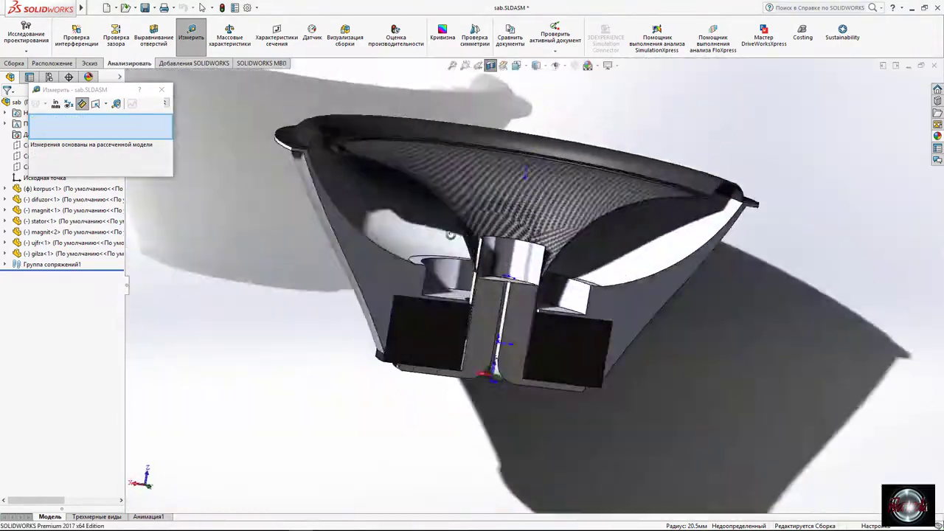
{"action": "scroll", "coordinate": [516, 234], "scroll_direction": "up", "scroll_amount": 5}
{"action": "scroll", "coordinate": [520, 230], "scroll_direction": "down", "scroll_amount": 3}
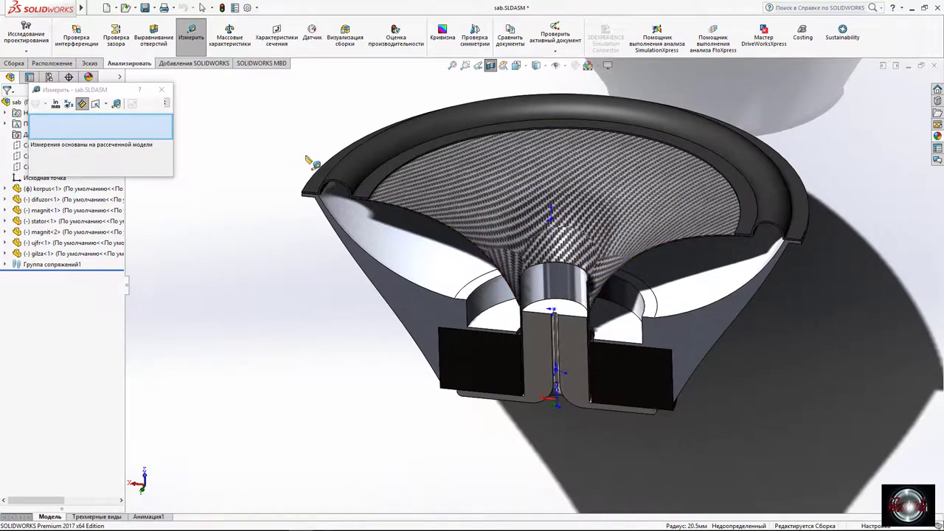
{"action": "left_click", "coordinate": [163, 93]}
Open magnit.SLDPRT and set its sketch's inner hole diameter to Ø46.
{"action": "scroll", "coordinate": [567, 310], "scroll_direction": "up", "scroll_amount": 3}
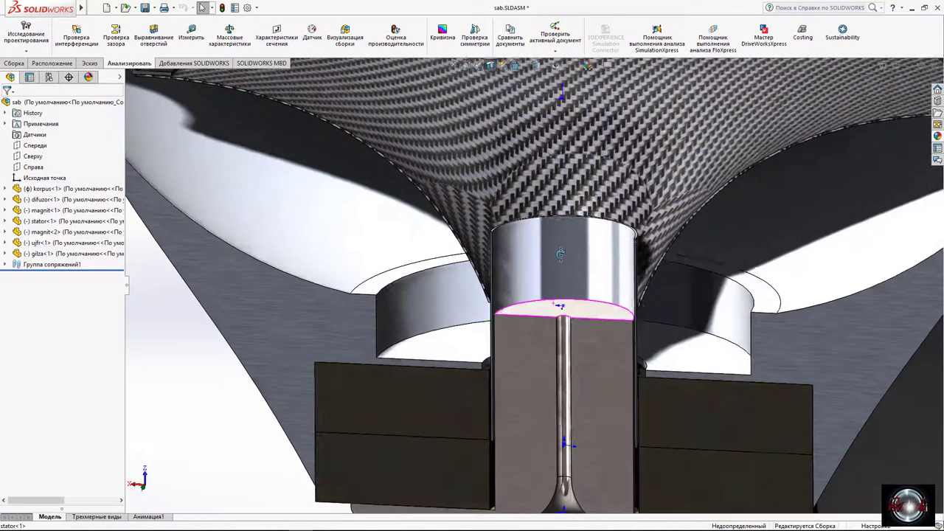
{"action": "scroll", "coordinate": [568, 310], "scroll_direction": "up", "scroll_amount": 2}
{"action": "scroll", "coordinate": [592, 248], "scroll_direction": "down", "scroll_amount": 2}
{"action": "scroll", "coordinate": [592, 248], "scroll_direction": "down", "scroll_amount": 5}
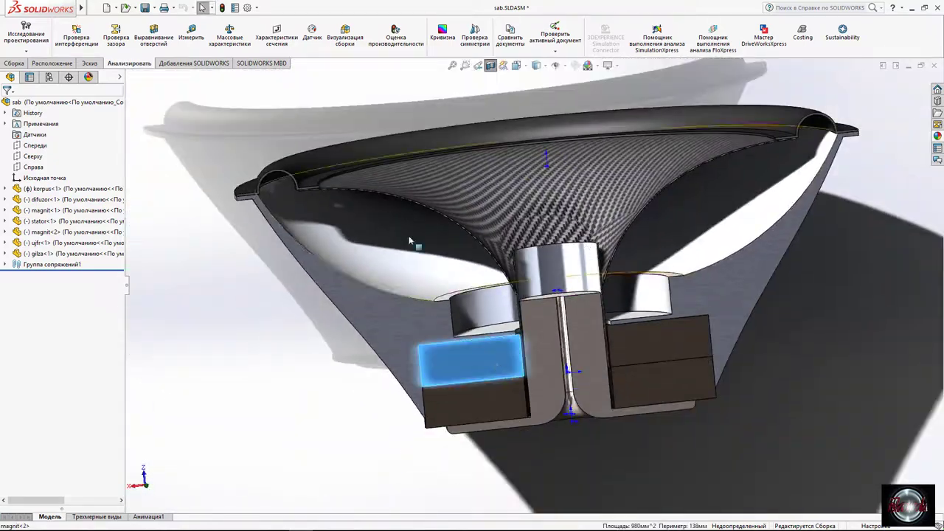
{"action": "left_click", "coordinate": [127, 8]}
{"action": "double_click", "coordinate": [319, 168]}
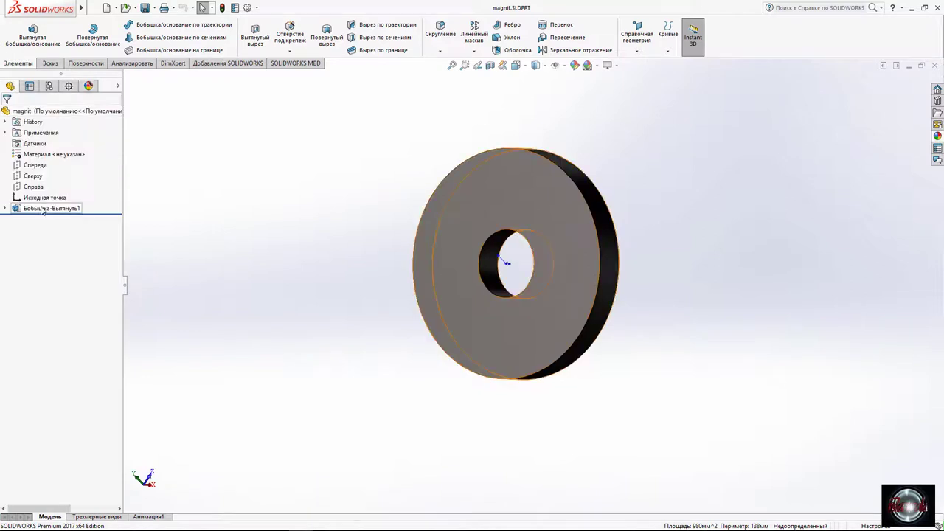
{"action": "double_click", "coordinate": [38, 220]}
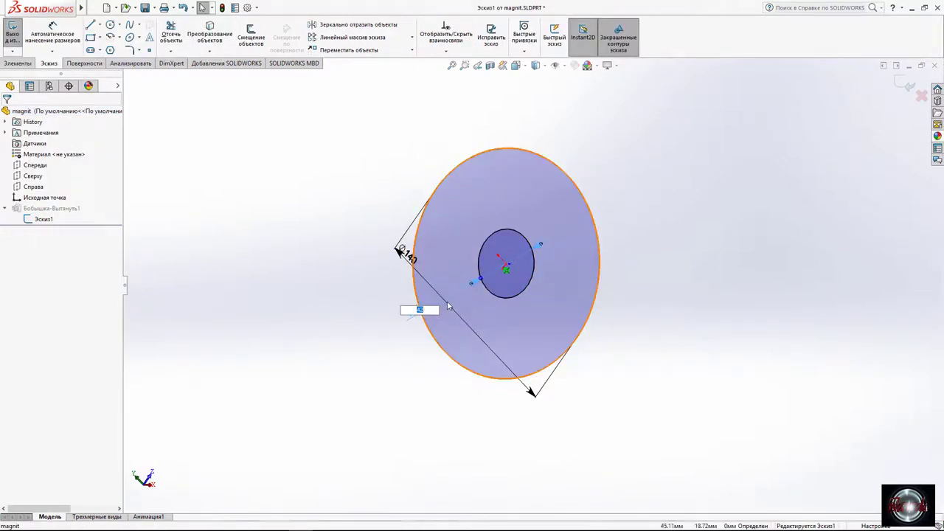
{"action": "left_click", "coordinate": [425, 310]}
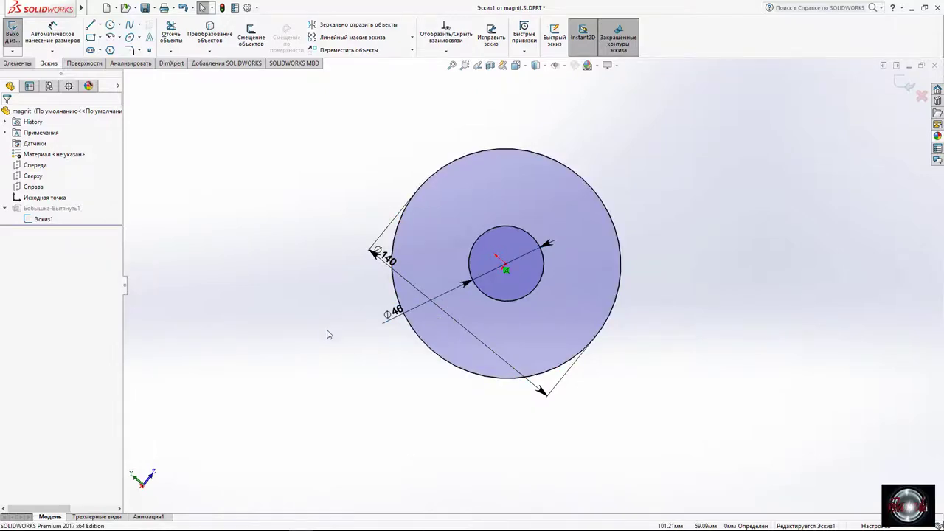
{"action": "left_click", "coordinate": [902, 87]}
Rebuild sab.SLDASM, view the magnet section, and create a new blank part.
{"action": "key", "text": "ctrl+Tab"}
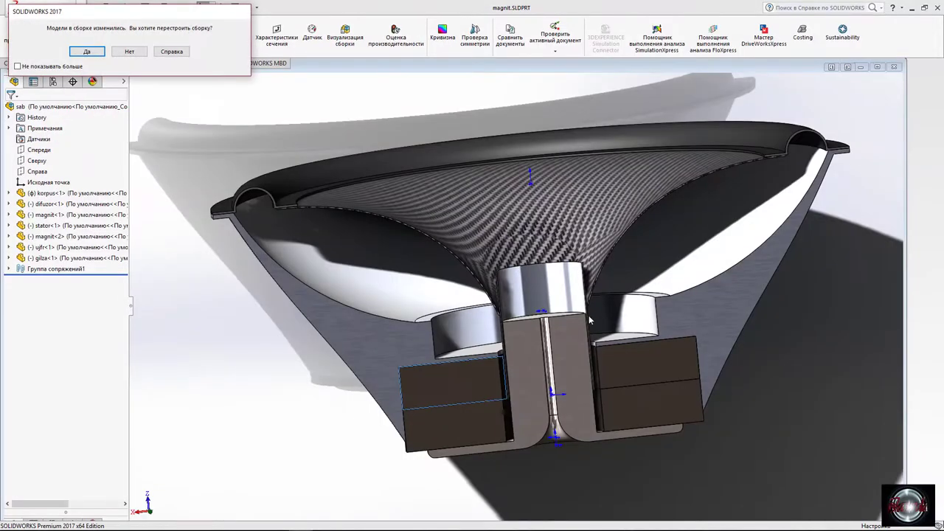
{"action": "left_click", "coordinate": [87, 52]}
{"action": "scroll", "coordinate": [494, 359], "scroll_direction": "down", "scroll_amount": 5}
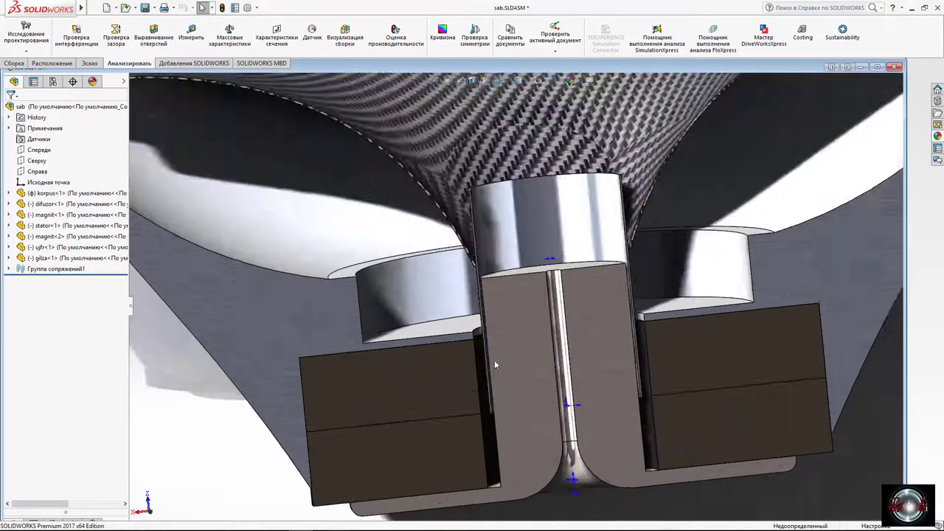
{"action": "scroll", "coordinate": [459, 359], "scroll_direction": "up", "scroll_amount": 3}
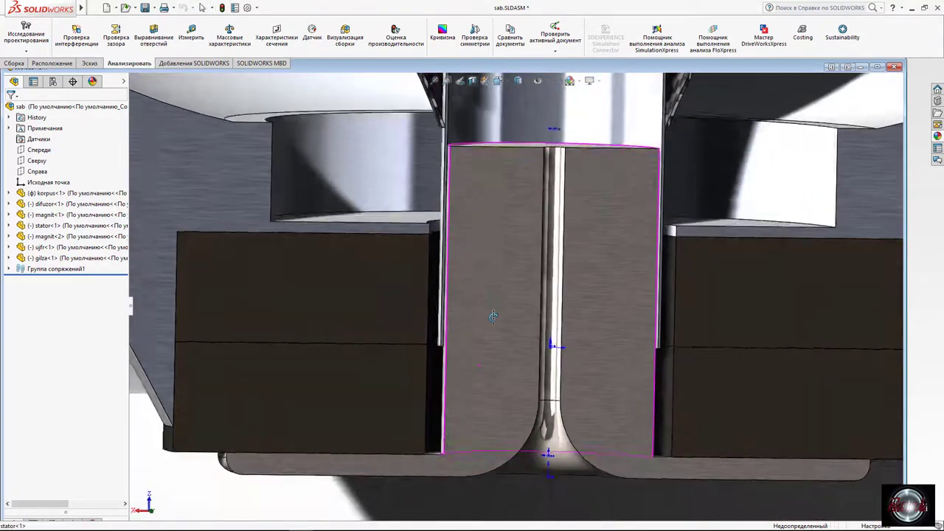
{"action": "scroll", "coordinate": [450, 332], "scroll_direction": "up", "scroll_amount": 3}
{"action": "scroll", "coordinate": [435, 295], "scroll_direction": "up", "scroll_amount": 3}
{"action": "scroll", "coordinate": [423, 266], "scroll_direction": "up", "scroll_amount": 2}
{"action": "middle_click_drag", "start_coordinate": [423, 266], "coordinate": [558, 287]}
{"action": "scroll", "coordinate": [558, 287], "scroll_direction": "down", "scroll_amount": 5}
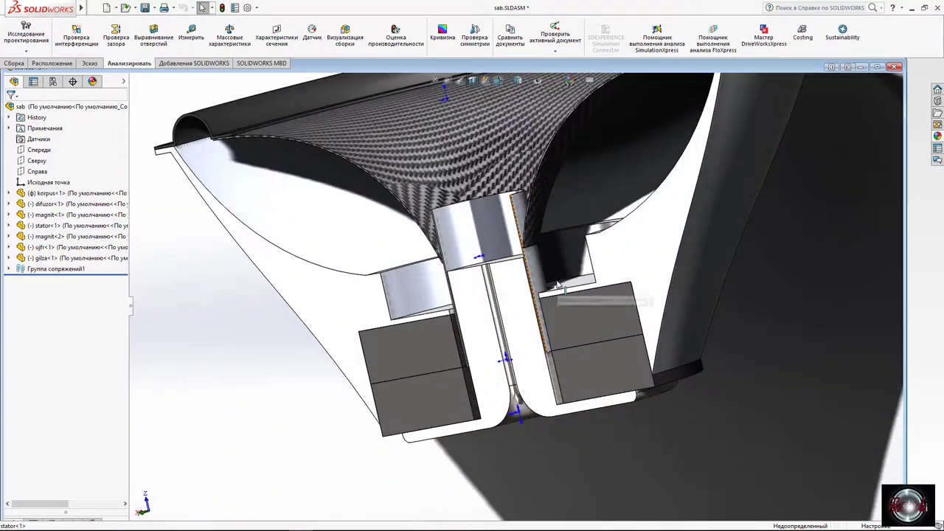
{"action": "left_click", "coordinate": [107, 9]}
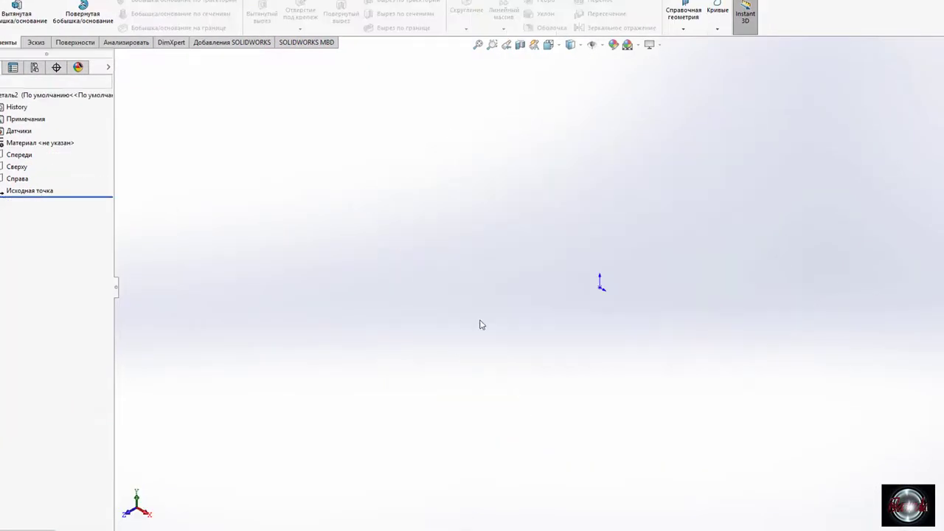
Start a helix on the Top plane by sketching an origin-centred circle.
{"action": "left_click", "coordinate": [716, 29]}
{"action": "left_click", "coordinate": [752, 59]}
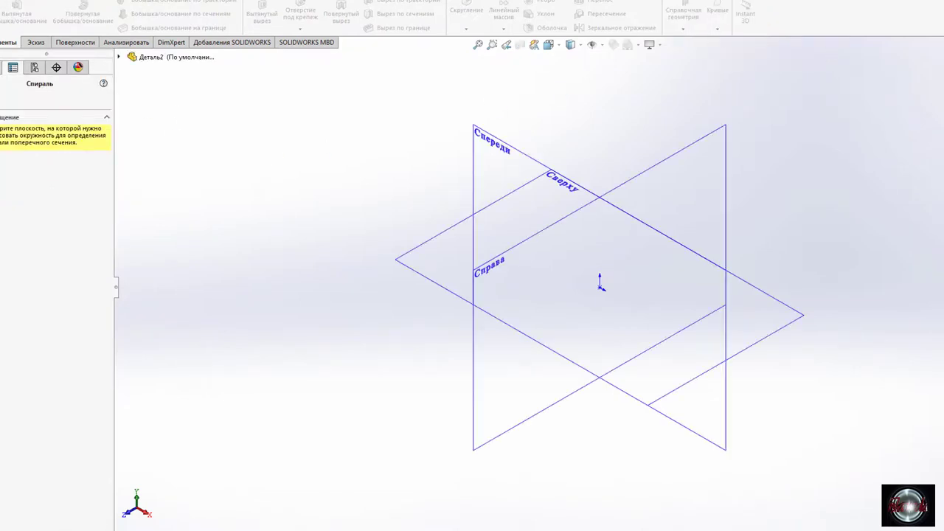
{"action": "left_click", "coordinate": [459, 257]}
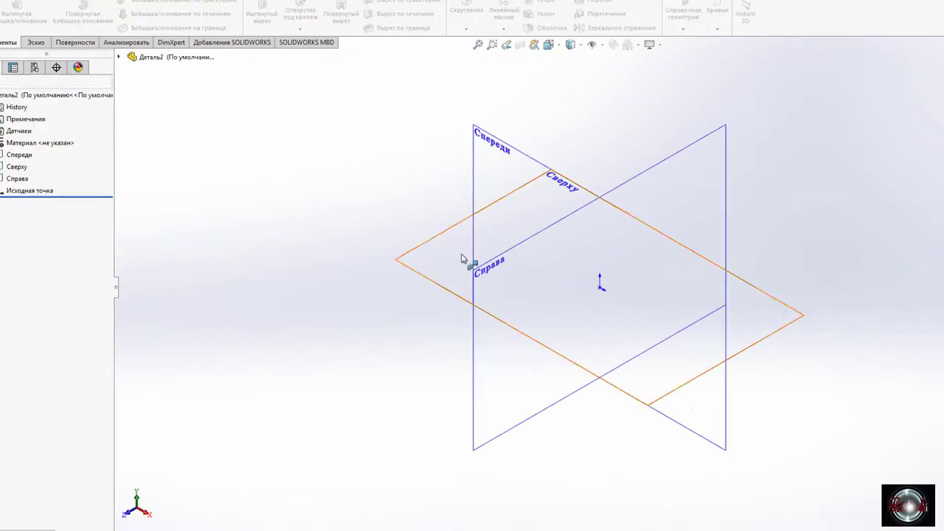
{"action": "left_click", "coordinate": [102, 5]}
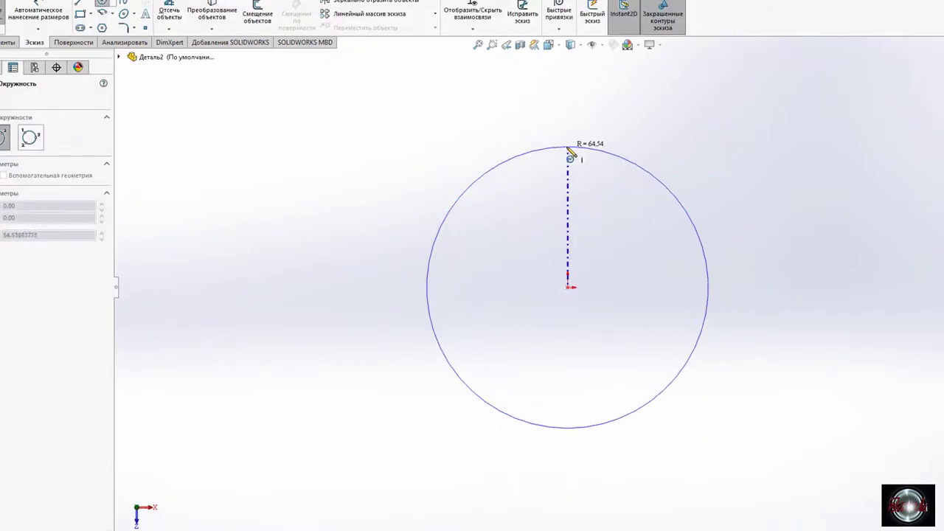
{"action": "left_click", "coordinate": [568, 149]}
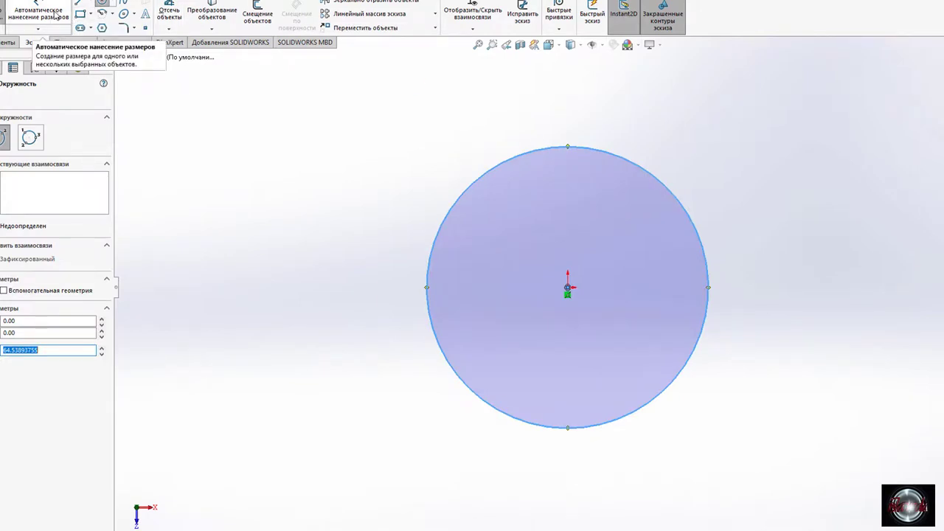
{"action": "key", "text": "Escape"}
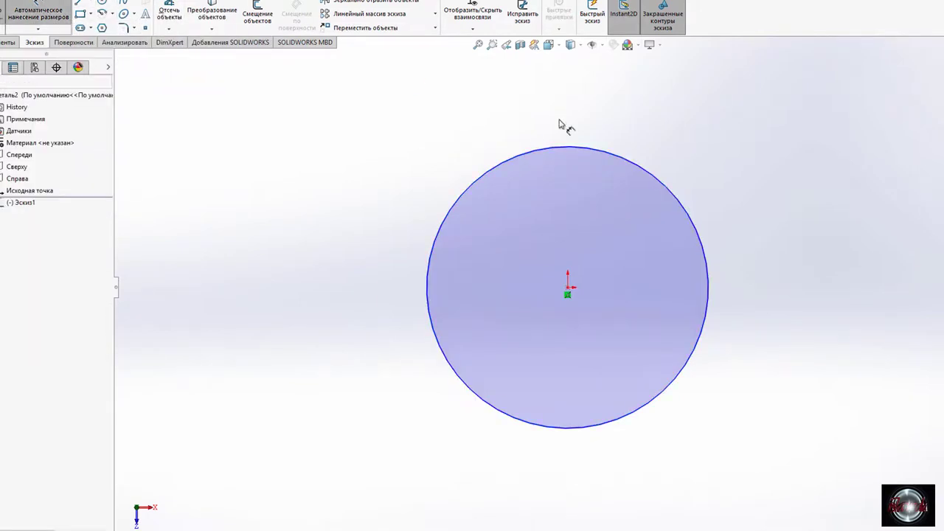
Dimension the circle Ø44 and accept the 40 mm, 1 mm-pitch, 40-turn helix.
{"action": "left_click", "coordinate": [685, 214]}
{"action": "left_click", "coordinate": [705, 188]}
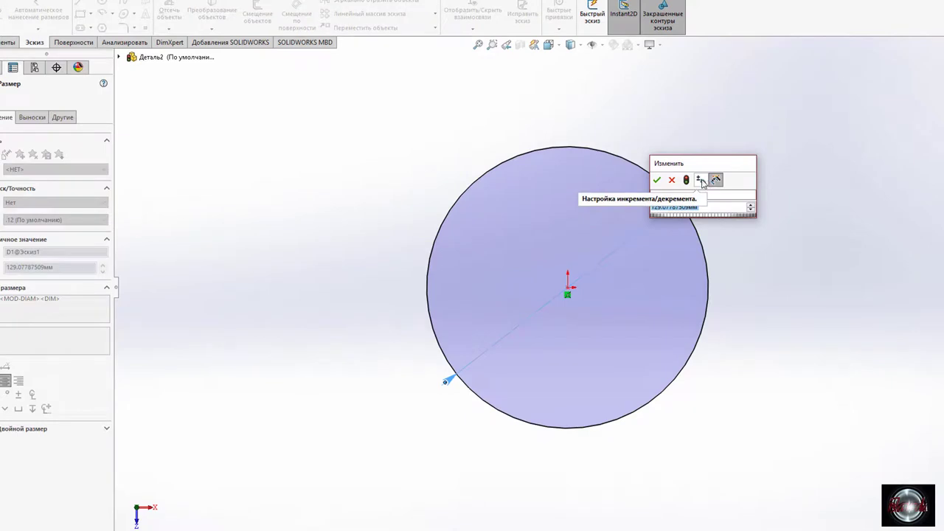
{"action": "type", "text": "44"}
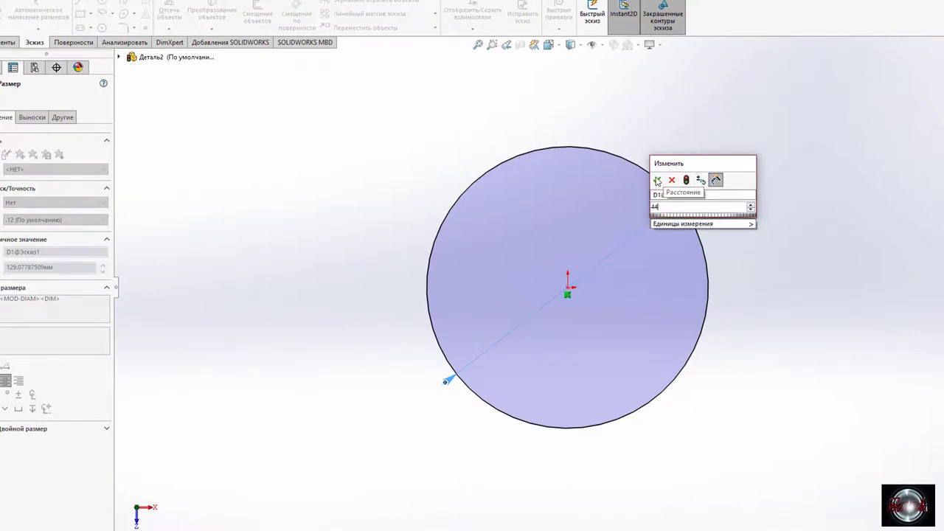
{"action": "left_click", "coordinate": [657, 180]}
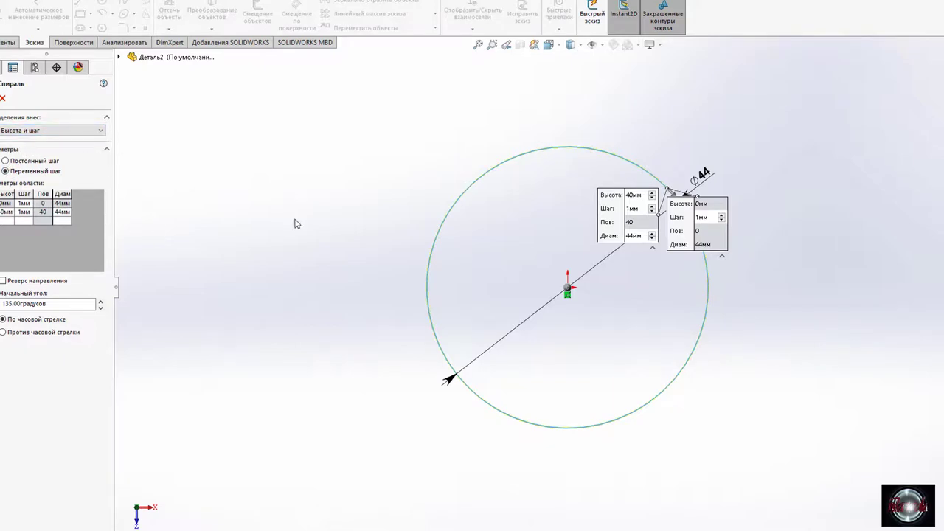
{"action": "key", "text": "shift+Right"}
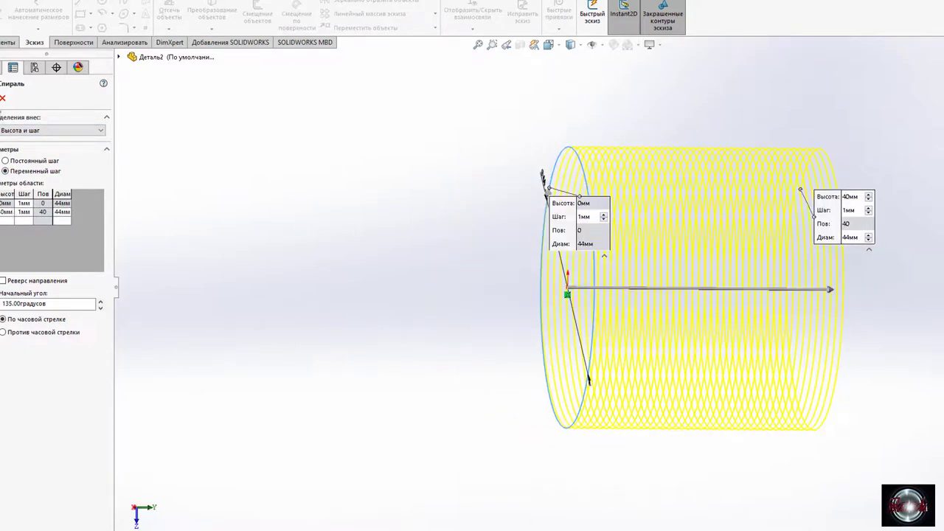
{"action": "key", "text": "Return"}
{"action": "key", "text": "ctrl+1"}
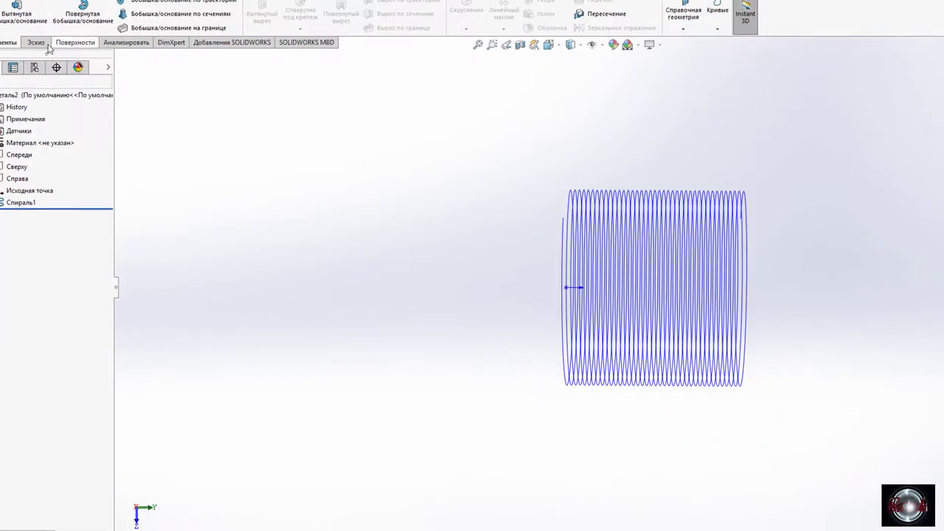
Sweep a 0.9 mm circular profile along Спираль1 to form the wire coil.
{"action": "left_click", "coordinate": [177, 2]}
{"action": "left_click", "coordinate": [5, 141]}
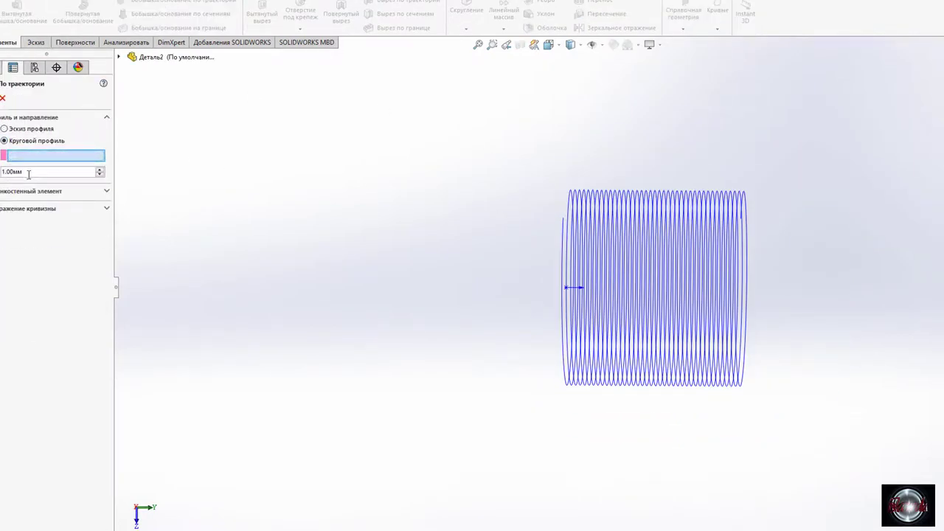
{"action": "type", "text": "0.9"}
{"action": "key", "text": "Return"}
{"action": "left_click", "coordinate": [564, 235]}
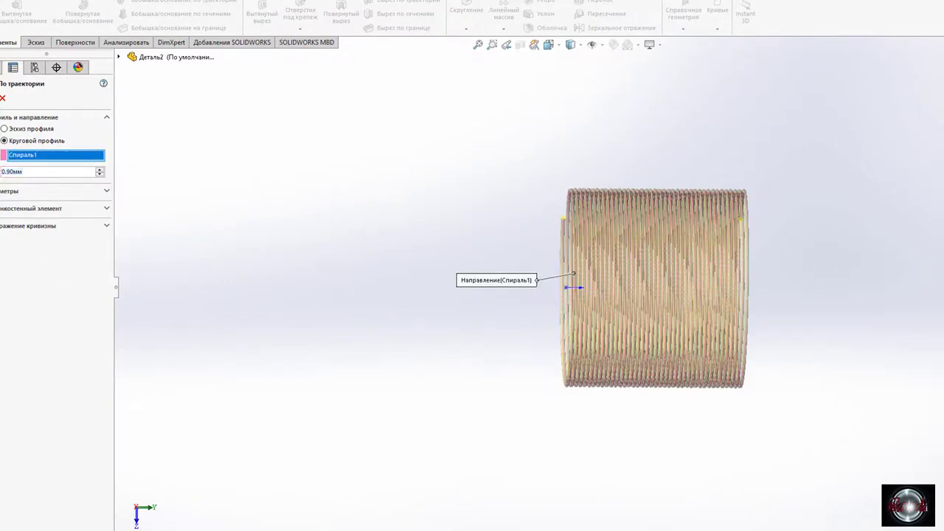
{"action": "key", "text": "Return"}
Apply a copper appearance to the whole coil part.
{"action": "left_click_drag", "start_coordinate": [895, 267], "coordinate": [723, 286]}
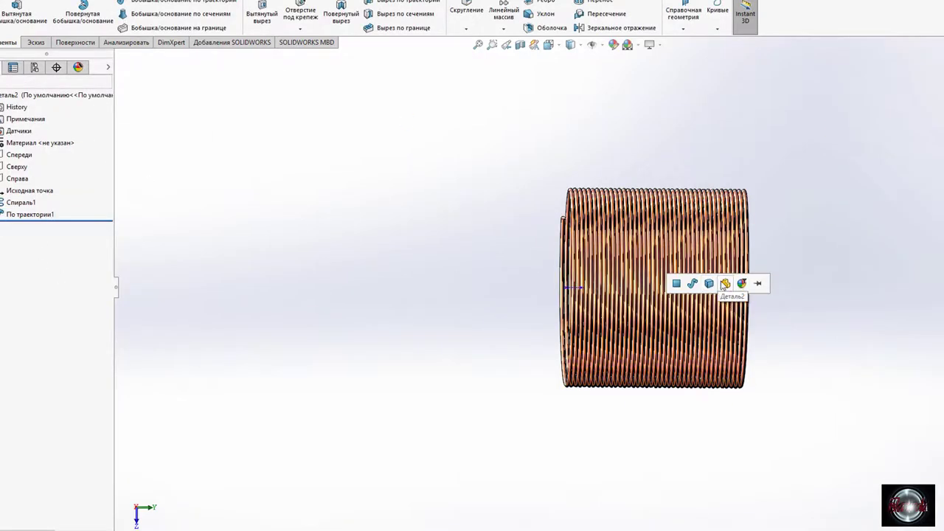
{"action": "left_click", "coordinate": [723, 286]}
{"action": "middle_click_drag", "start_coordinate": [464, 285], "coordinate": [420, 291]}
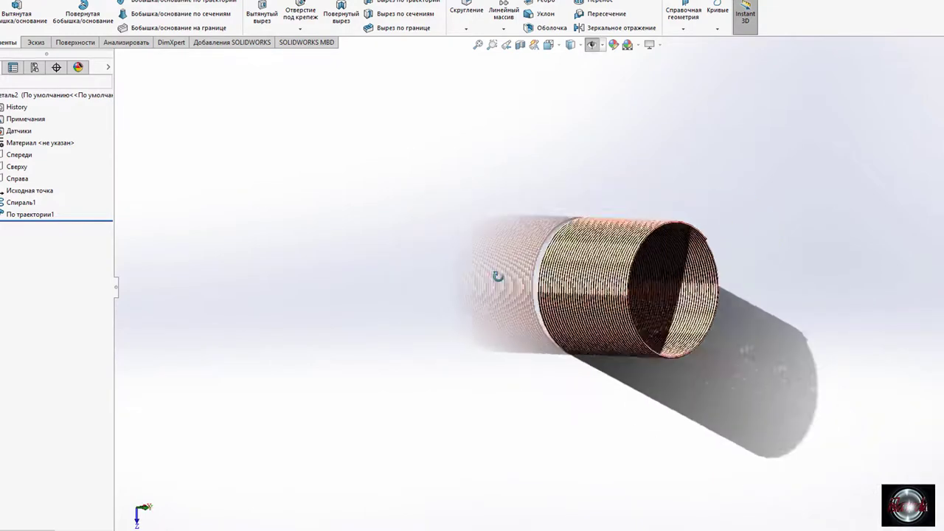
{"action": "middle_click_drag", "start_coordinate": [498, 276], "coordinate": [605, 294]}
Raise the part's Image Quality in Document Properties and begin saving the part.
{"action": "left_click", "coordinate": [262, 3]}
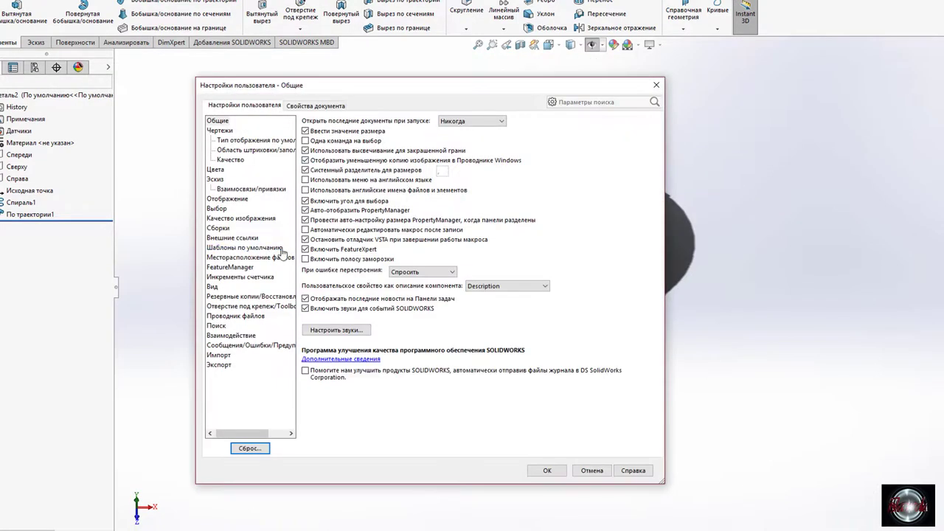
{"action": "left_click", "coordinate": [241, 218]}
{"action": "scroll", "coordinate": [367, 379], "scroll_direction": "down", "scroll_amount": 1}
{"action": "left_click", "coordinate": [468, 428]}
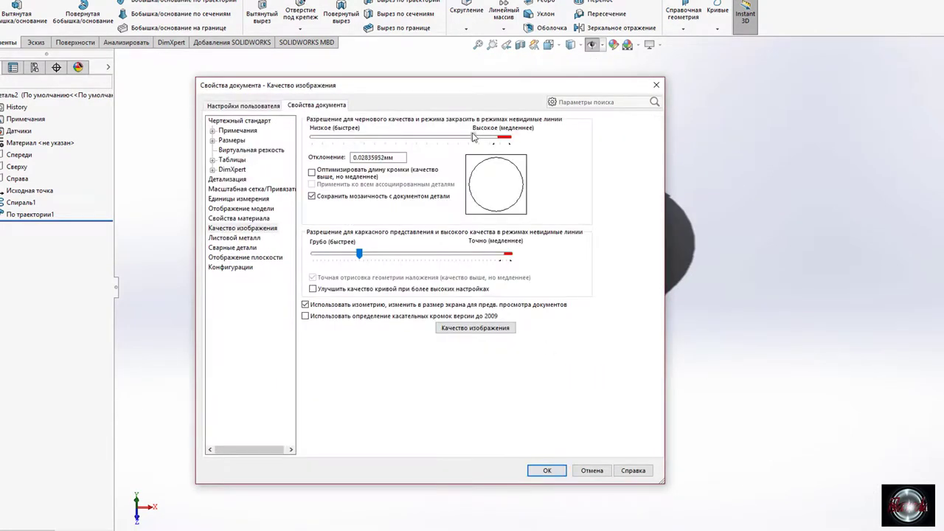
{"action": "left_click", "coordinate": [547, 470]}
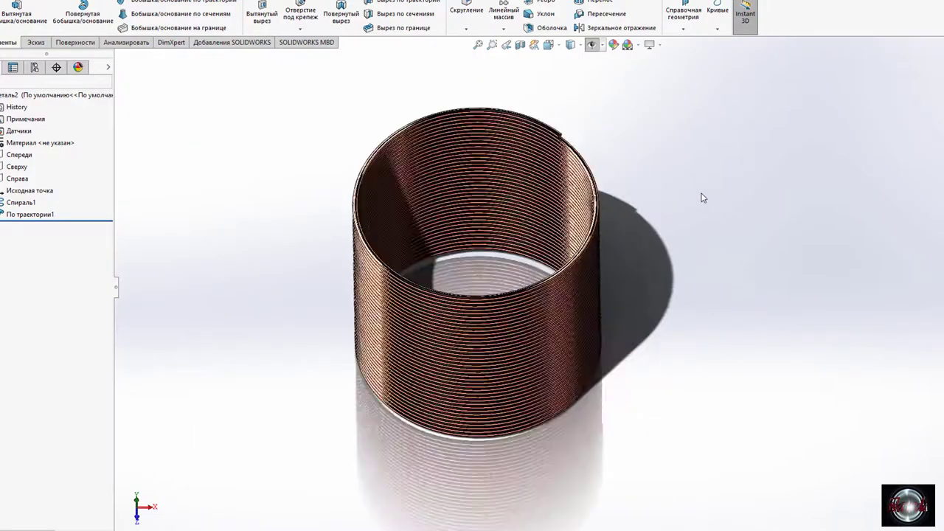
{"action": "scroll", "coordinate": [415, 217], "scroll_direction": "down", "scroll_amount": 5}
{"action": "scroll", "coordinate": [415, 216], "scroll_direction": "down", "scroll_amount": 2}
{"action": "scroll", "coordinate": [725, 257], "scroll_direction": "up", "scroll_amount": 8}
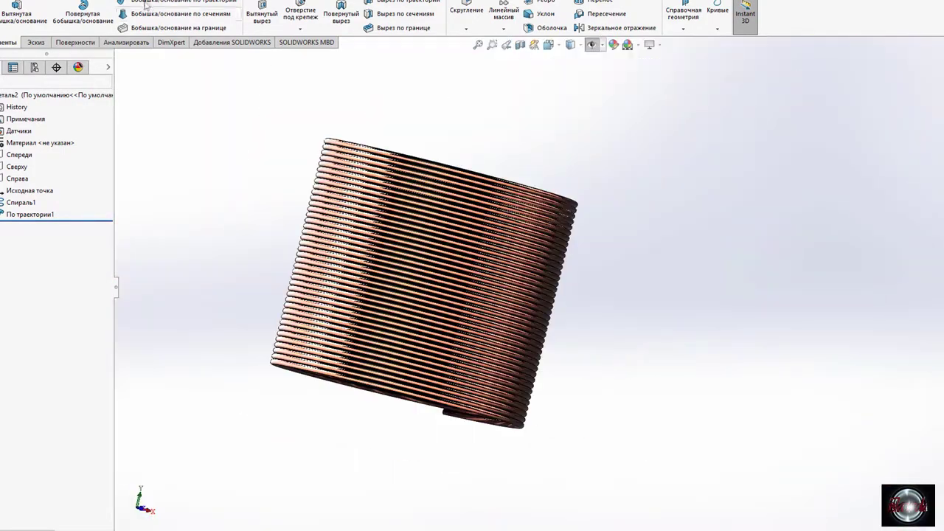
{"action": "key", "text": "ctrl+s"}
Save the coil part as obmotka2 and place it into the speaker assembly as obmotka2<1>.
{"action": "type", "text": "obmotka"}
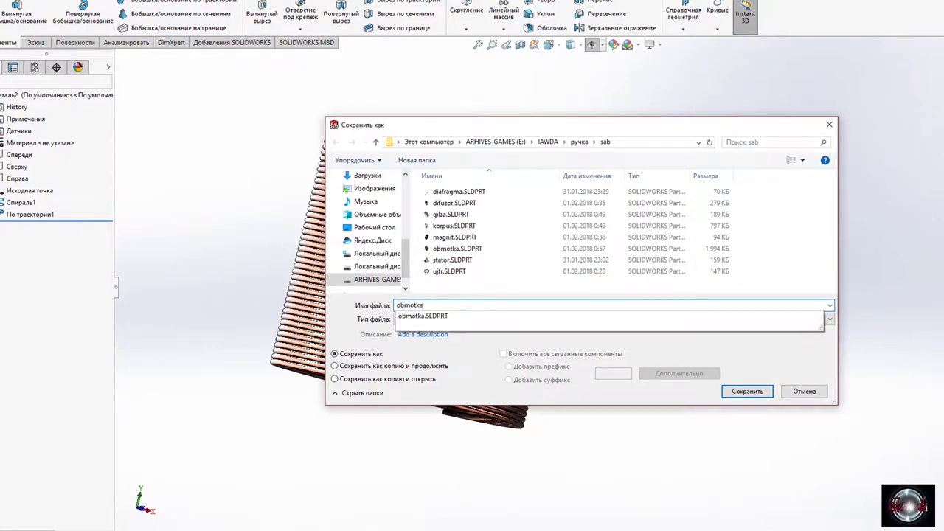
{"action": "key", "text": "Return"}
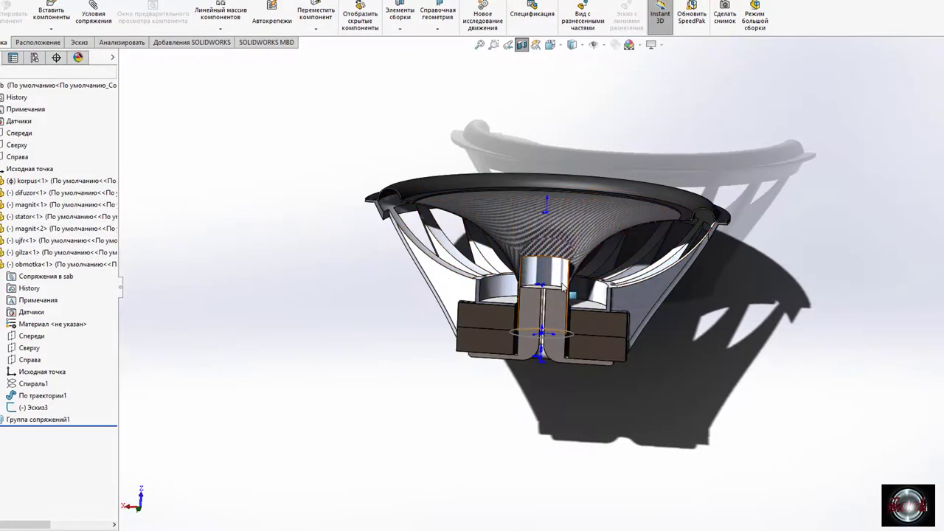
{"action": "scroll", "coordinate": [568, 298], "scroll_direction": "down", "scroll_amount": 3}
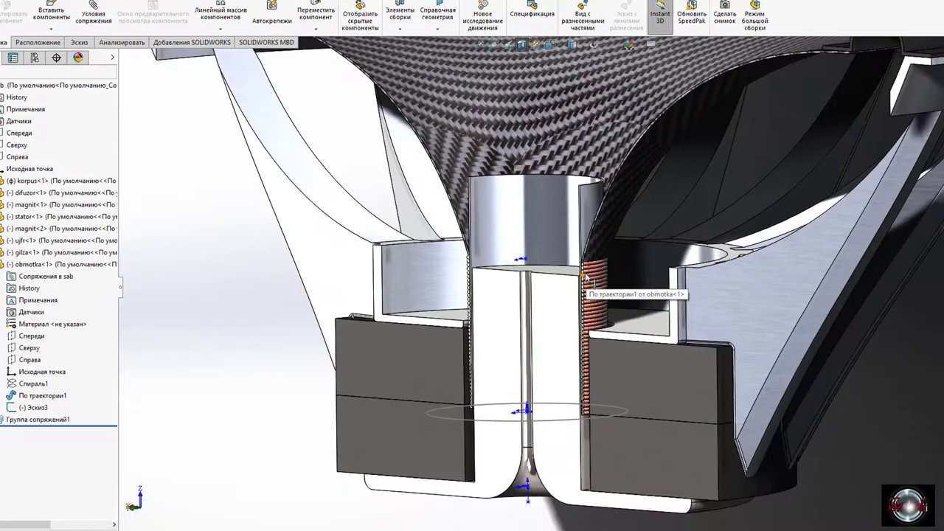
{"action": "left_click", "coordinate": [51, 14]}
{"action": "left_click", "coordinate": [15, 210]}
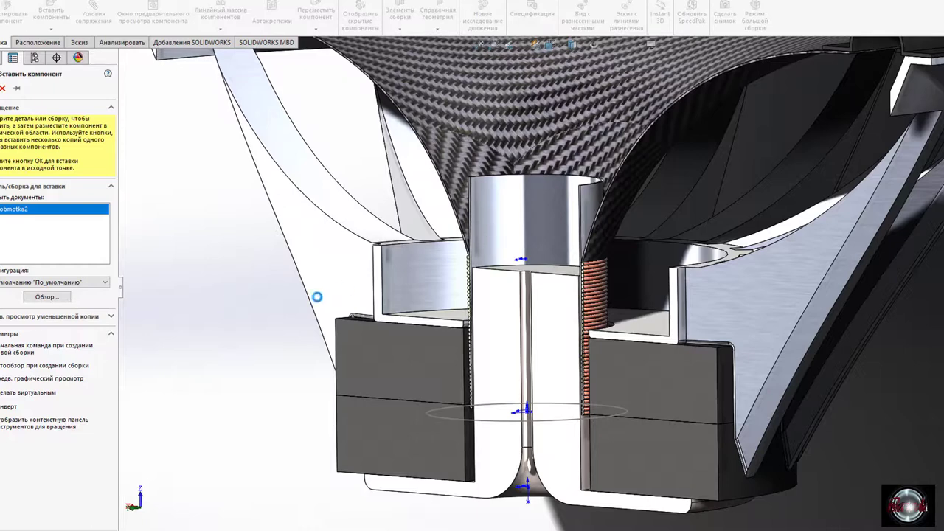
{"action": "left_click", "coordinate": [229, 286]}
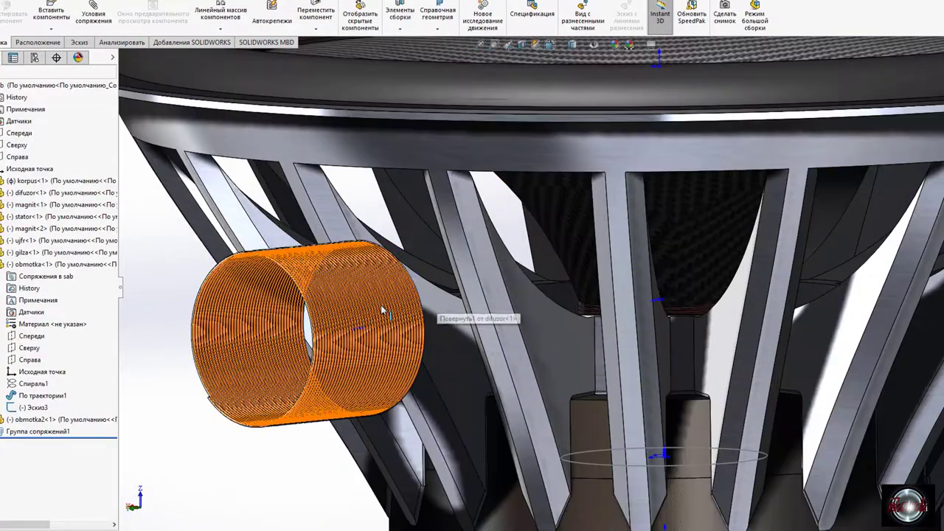
{"action": "left_click", "coordinate": [382, 313]}
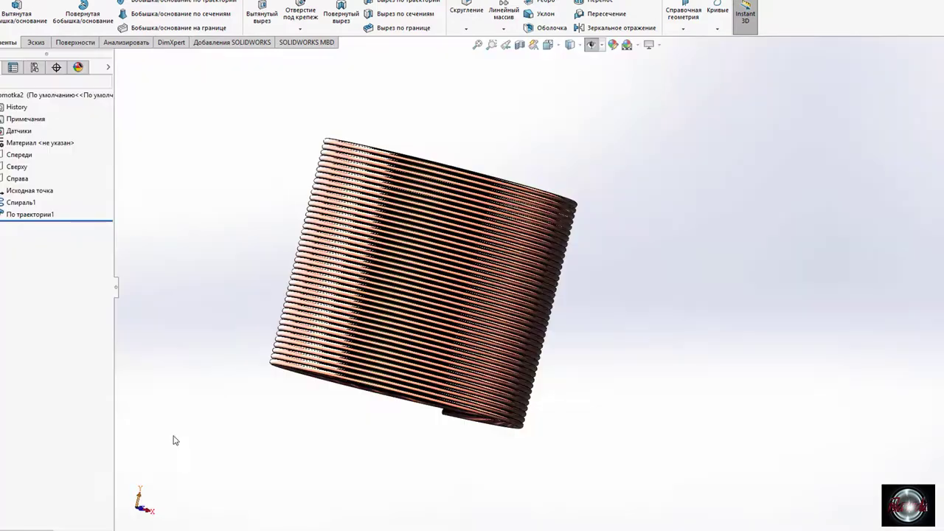
Sketch an origin-centred circle on the coil part's Top (Сверху) plane and exit the sketch.
{"action": "left_click", "coordinate": [18, 178]}
{"action": "middle_click_drag", "start_coordinate": [306, 189], "coordinate": [287, 232]}
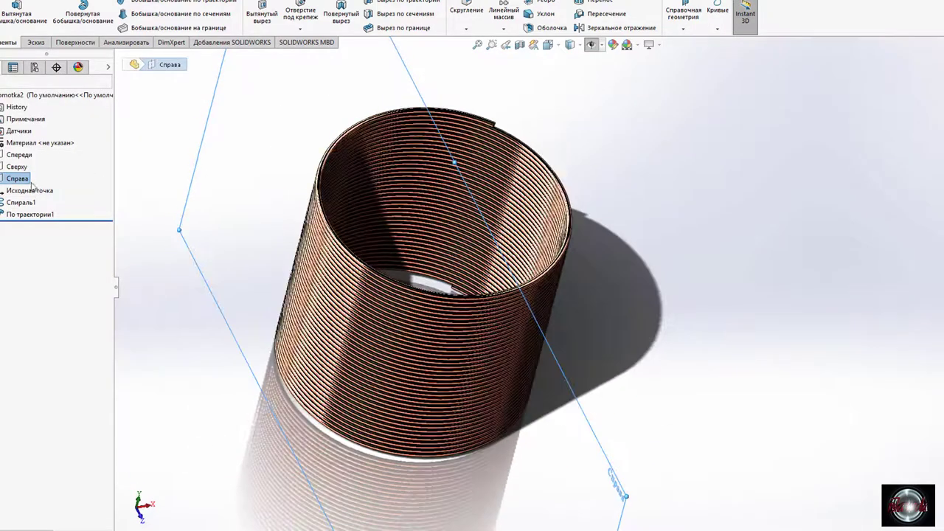
{"action": "left_click", "coordinate": [16, 166]}
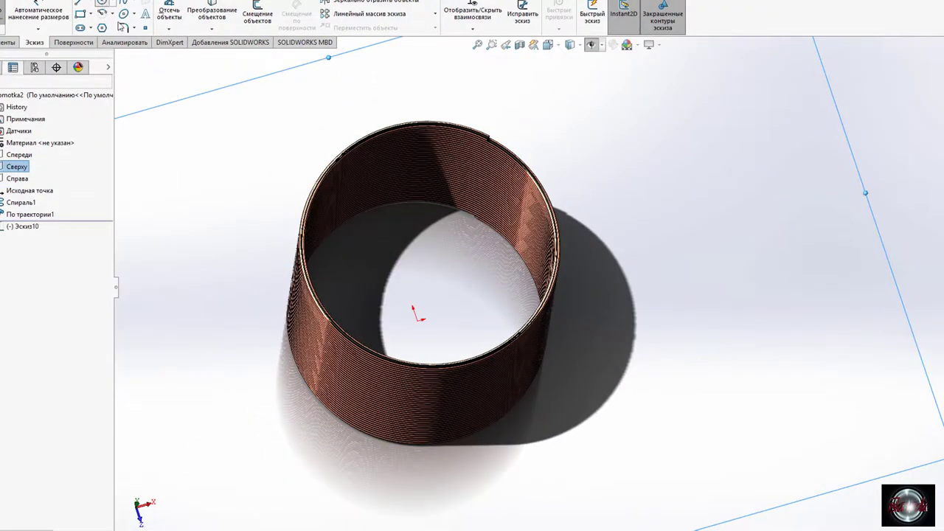
{"action": "left_click_drag", "start_coordinate": [417, 320], "coordinate": [653, 253]}
{"action": "key", "text": "ctrl+b"}
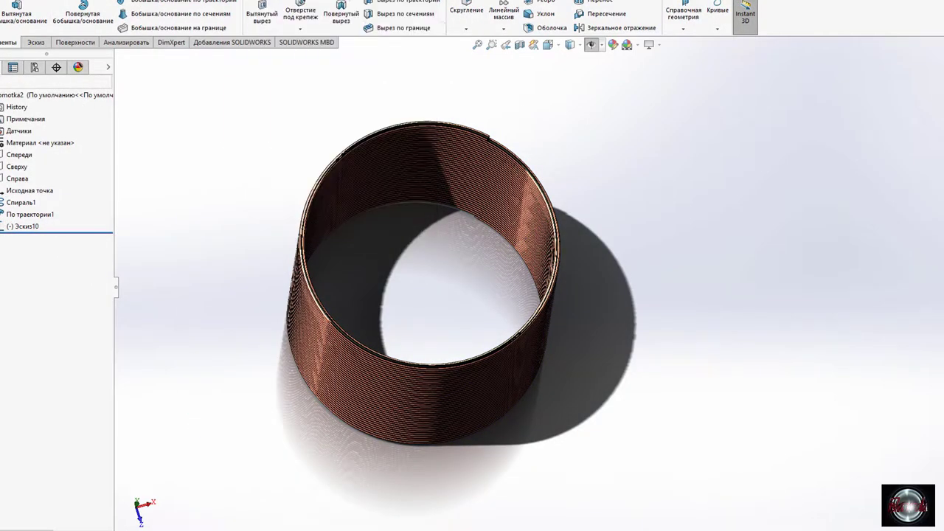
{"action": "key", "text": "ctrl+Tab"}
Select the obmotka and obmotka2 coils, zoom to fit, and section-cut the speaker in half.
{"action": "key", "text": "Return"}
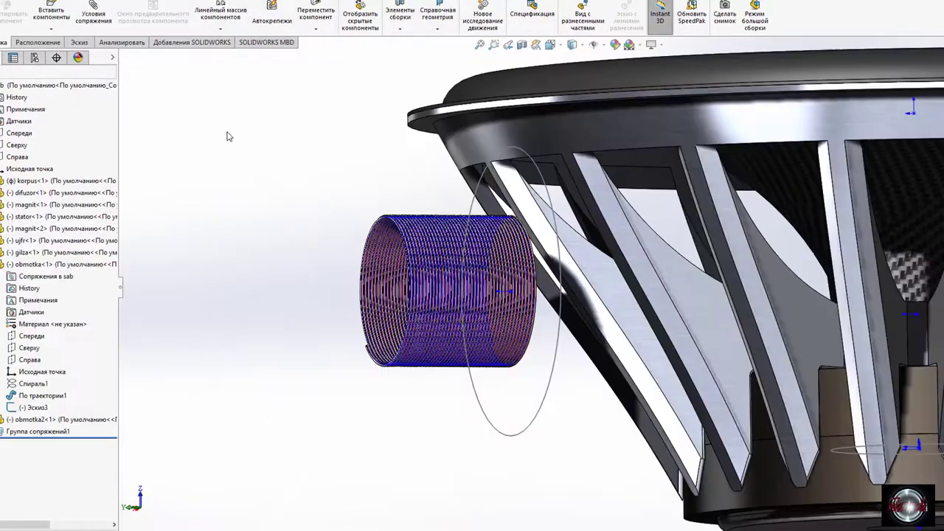
{"action": "scroll", "coordinate": [650, 329], "scroll_direction": "down", "scroll_amount": 5}
{"action": "scroll", "coordinate": [645, 305], "scroll_direction": "down", "scroll_amount": 4}
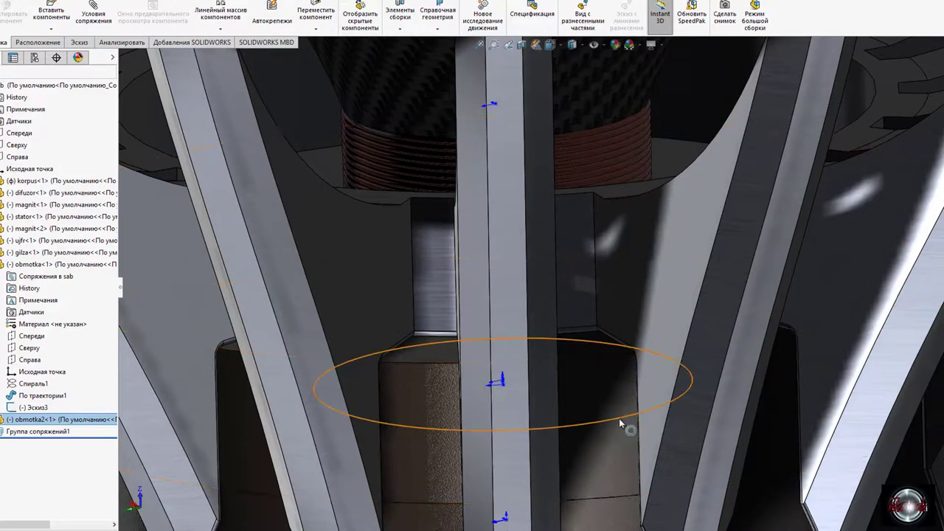
{"action": "left_click", "coordinate": [621, 417]}
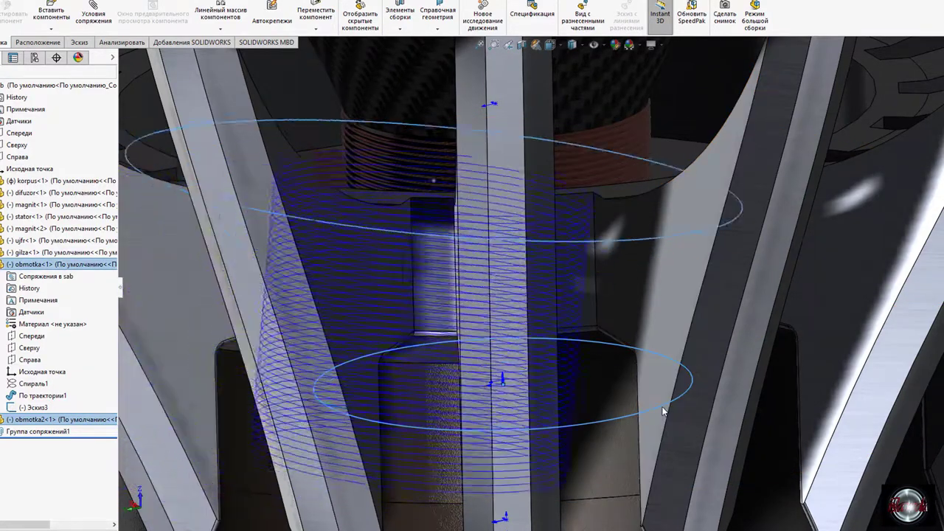
{"action": "scroll", "coordinate": [647, 217], "scroll_direction": "down", "scroll_amount": 3}
{"action": "scroll", "coordinate": [654, 141], "scroll_direction": "down", "scroll_amount": 2}
{"action": "scroll", "coordinate": [642, 155], "scroll_direction": "down", "scroll_amount": 2}
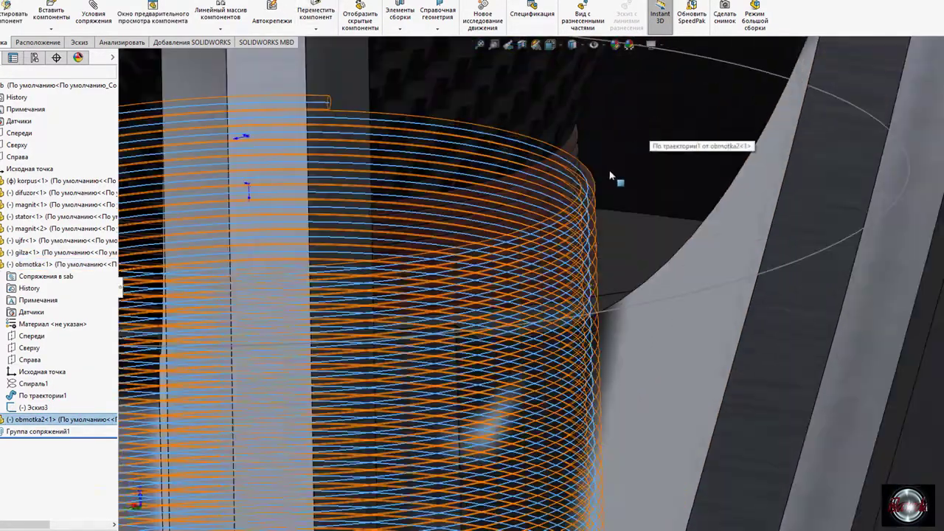
{"action": "left_click", "coordinate": [605, 170]}
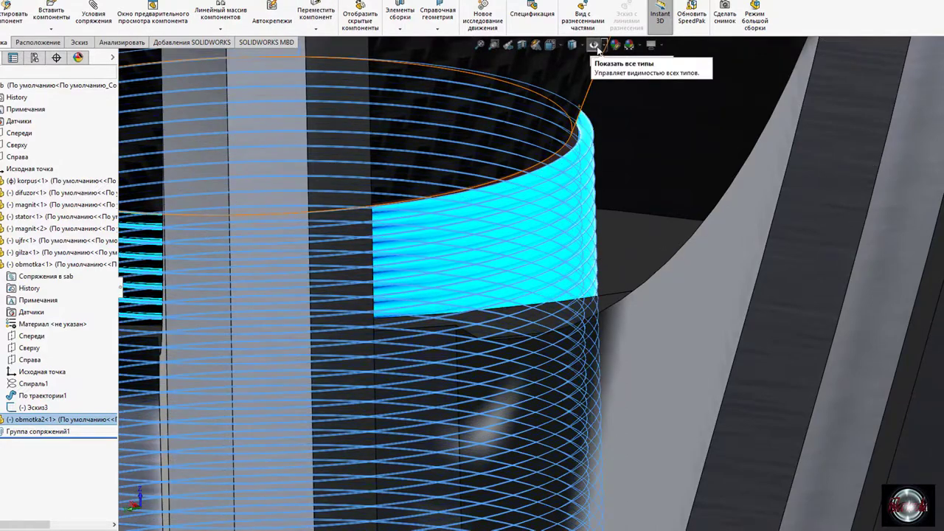
{"action": "key", "text": "f"}
{"action": "left_click", "coordinate": [521, 44]}
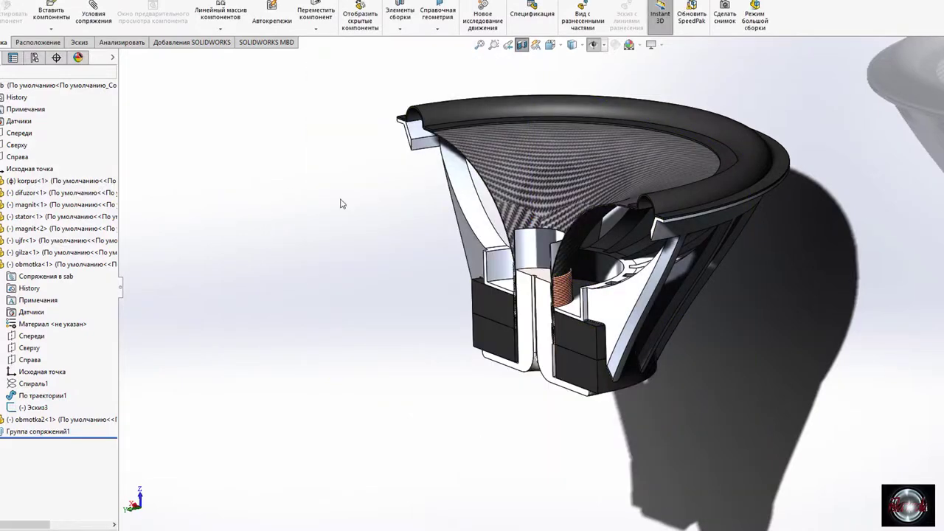
Rebuild and save the sab speaker assembly.
{"action": "scroll", "coordinate": [526, 321], "scroll_direction": "down", "scroll_amount": 5}
{"action": "scroll", "coordinate": [554, 211], "scroll_direction": "down", "scroll_amount": 4}
{"action": "scroll", "coordinate": [590, 219], "scroll_direction": "down", "scroll_amount": 3}
{"action": "scroll", "coordinate": [590, 219], "scroll_direction": "up", "scroll_amount": 3}
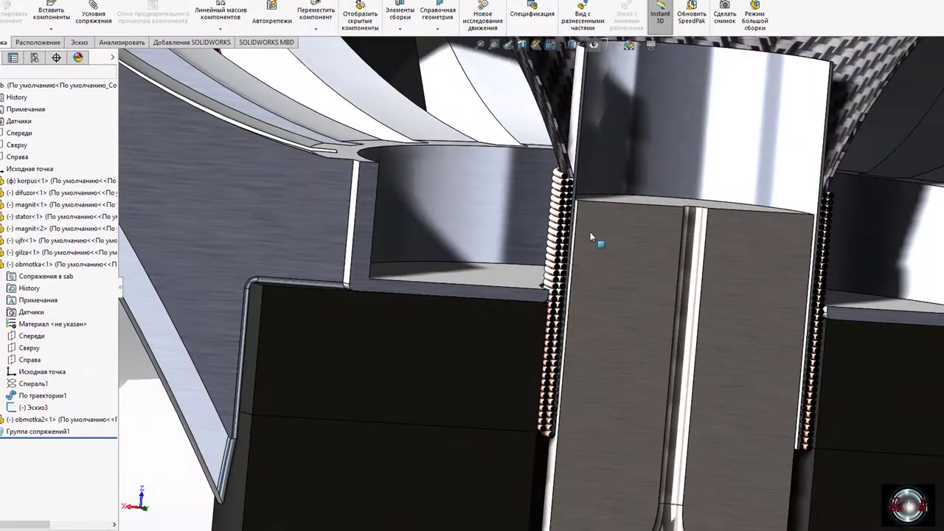
{"action": "scroll", "coordinate": [598, 235], "scroll_direction": "up", "scroll_amount": 3}
{"action": "scroll", "coordinate": [561, 243], "scroll_direction": "up", "scroll_amount": 3}
{"action": "scroll", "coordinate": [442, 287], "scroll_direction": "up", "scroll_amount": 3}
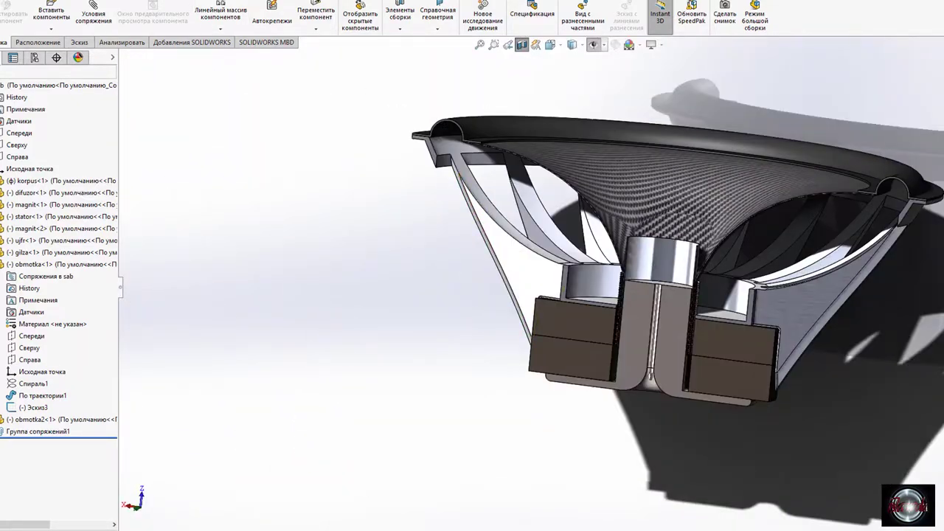
{"action": "key", "text": "ctrl+s"}
{"action": "left_click", "coordinate": [458, 221]}
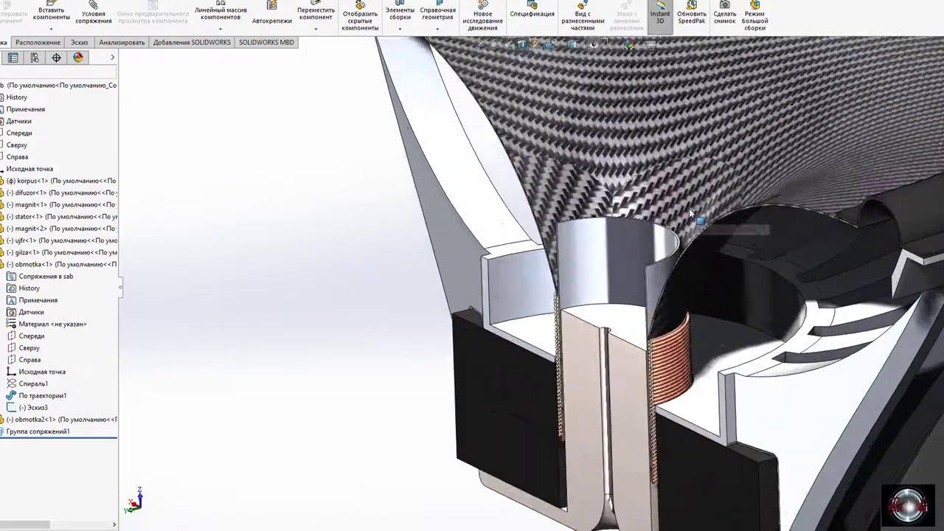
In Top view, measure the cone face to stator face distance: 78.84 mm.
{"action": "scroll", "coordinate": [671, 227], "scroll_direction": "down", "scroll_amount": 5}
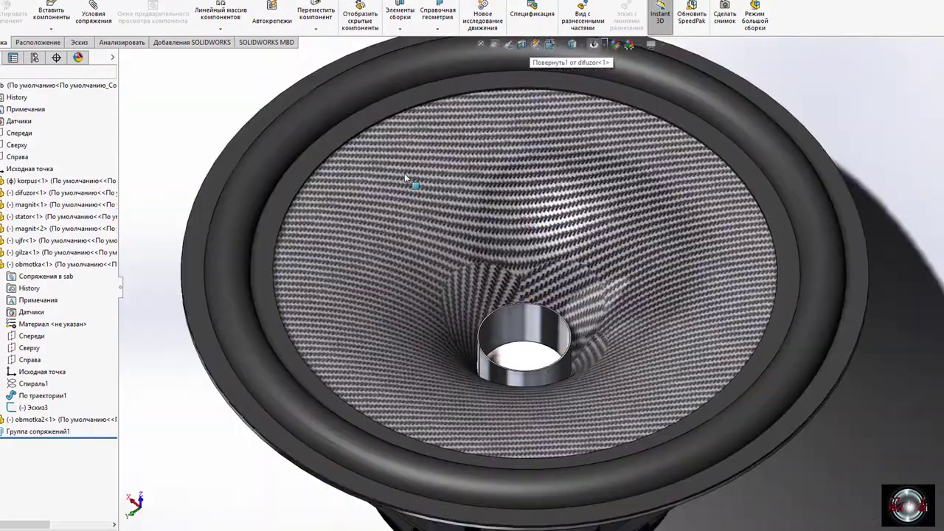
{"action": "left_click", "coordinate": [123, 42]}
{"action": "left_click", "coordinate": [191, 13]}
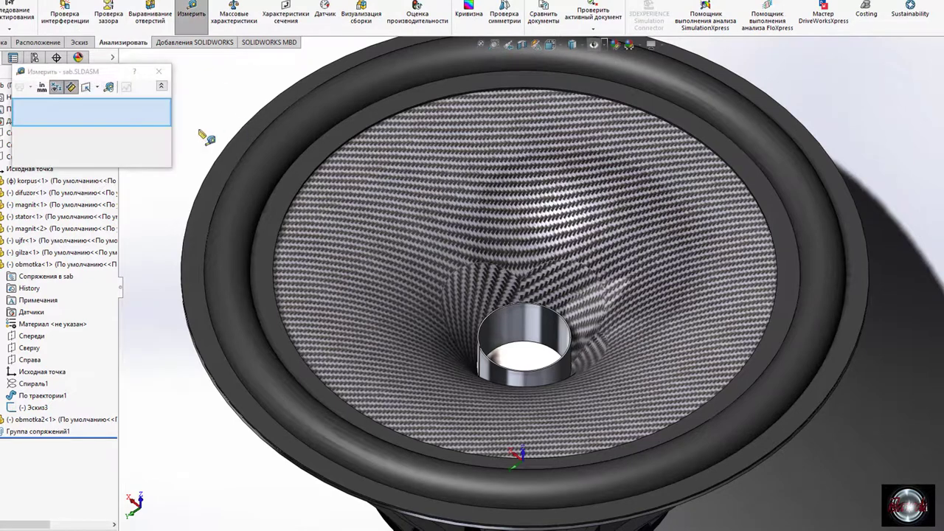
{"action": "key", "text": "ctrl+5"}
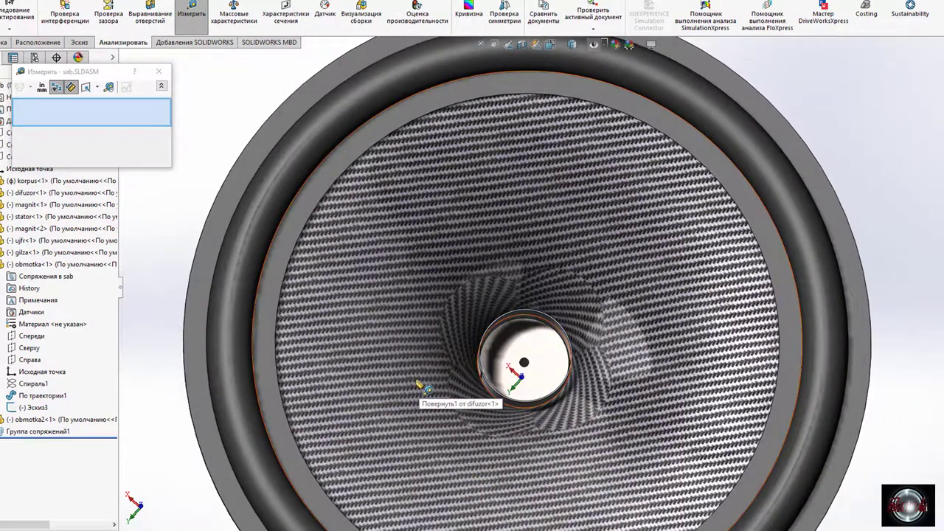
{"action": "left_click", "coordinate": [419, 383]}
{"action": "left_click", "coordinate": [527, 363]}
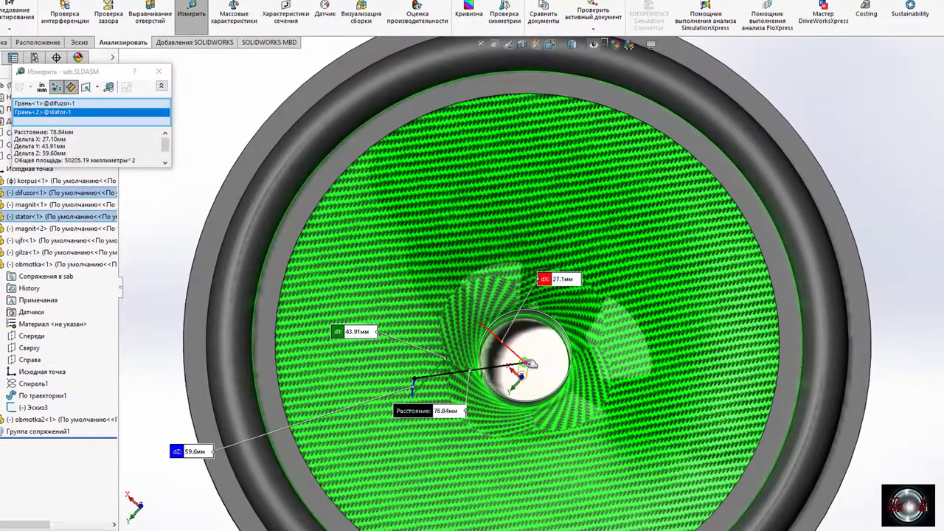
{"action": "scroll", "coordinate": [569, 295], "scroll_direction": "up", "scroll_amount": 2}
{"action": "left_click", "coordinate": [871, 155]}
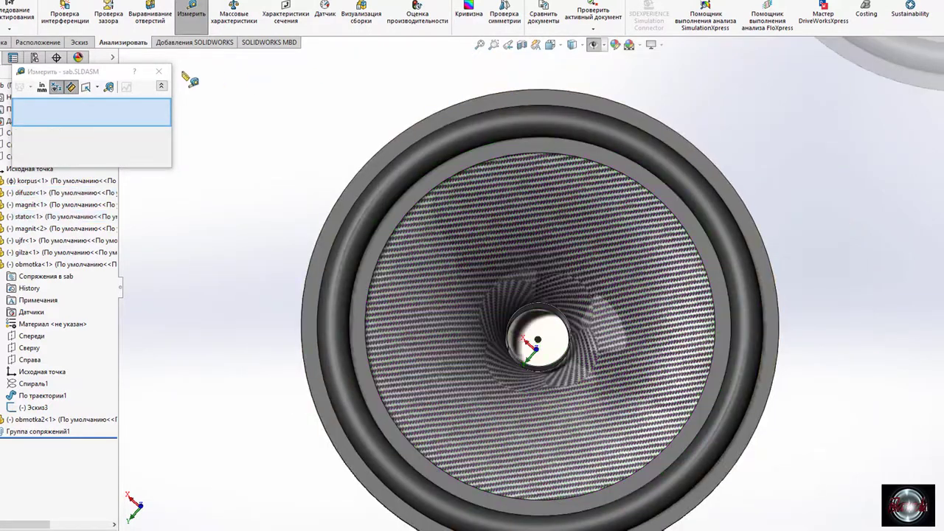
{"action": "left_click", "coordinate": [193, 14]}
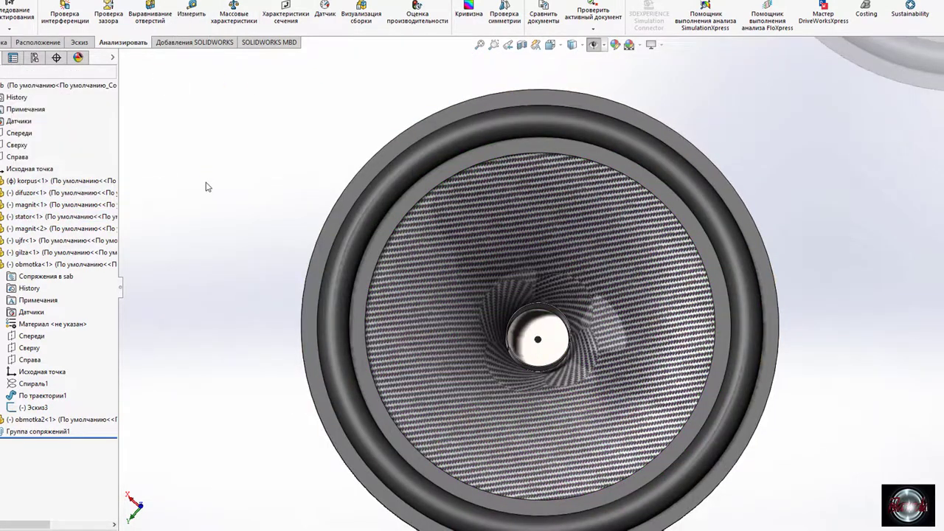
{"action": "key", "text": "ctrl+n"}
Create a new part and draw a vertical centerline up from the origin on the Top plane.
{"action": "left_click", "coordinate": [405, 388]}
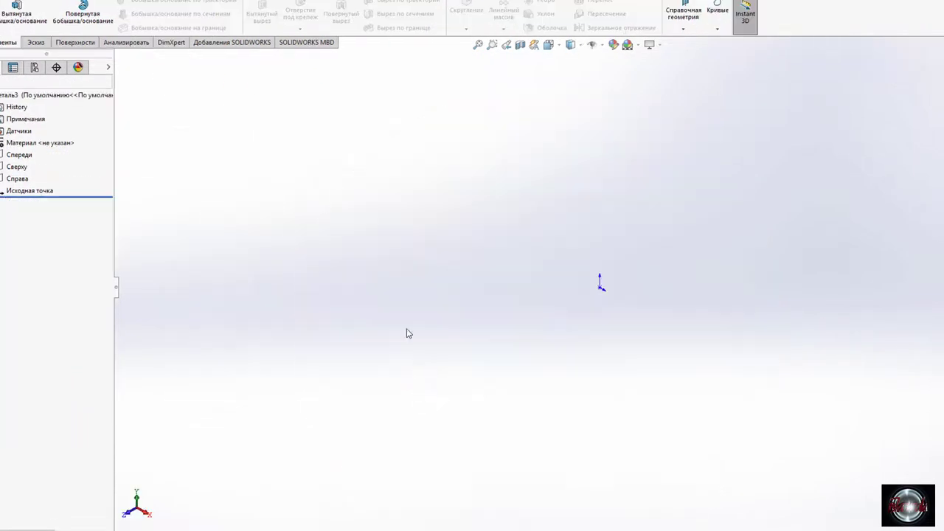
{"action": "left_click", "coordinate": [41, 44]}
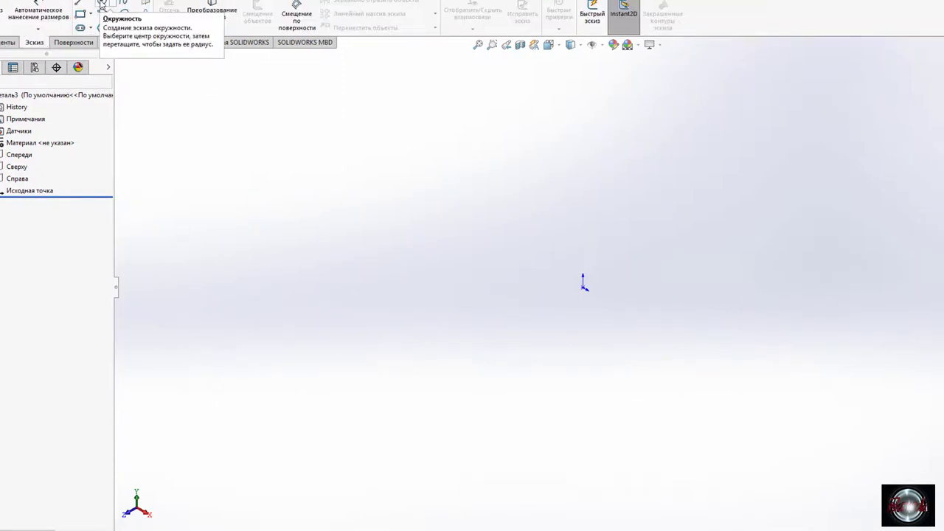
{"action": "left_click", "coordinate": [79, 3]}
{"action": "scroll", "coordinate": [575, 291], "scroll_direction": "down", "scroll_amount": 5}
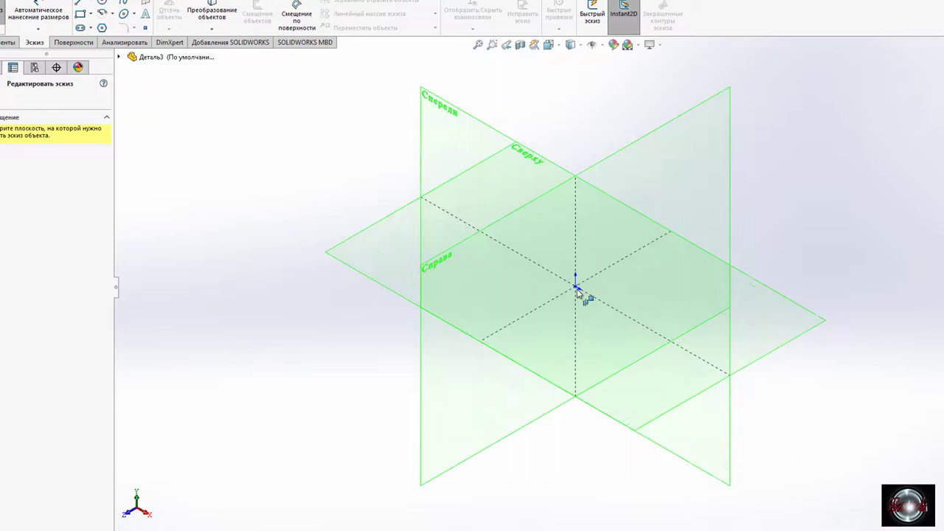
{"action": "left_click", "coordinate": [396, 257]}
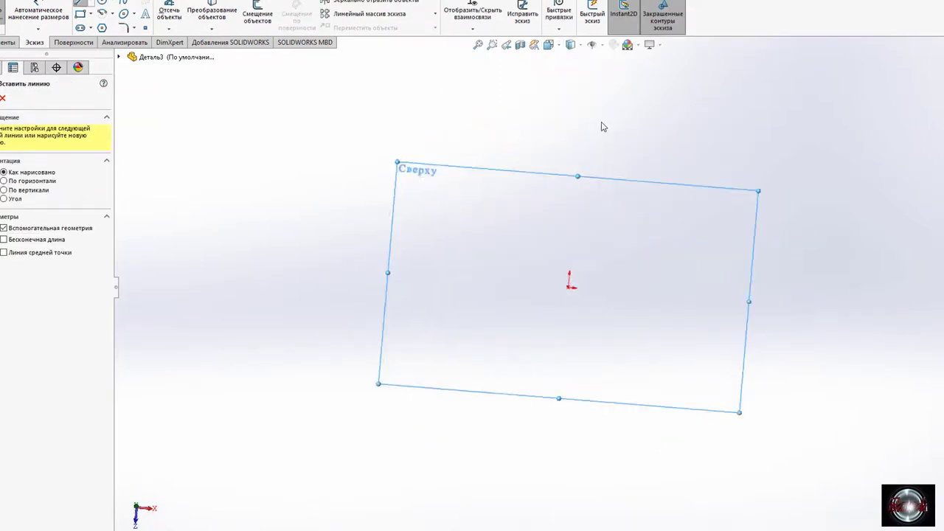
{"action": "left_click", "coordinate": [567, 287]}
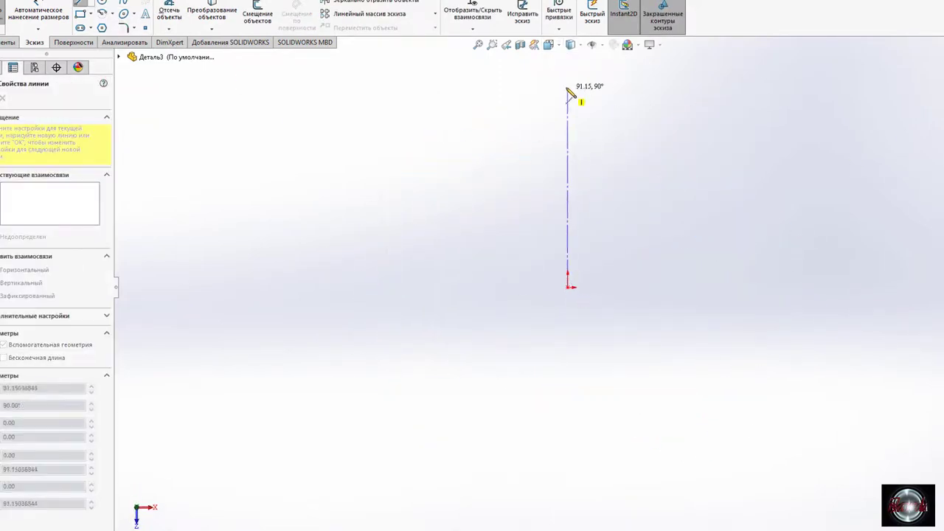
{"action": "left_click", "coordinate": [567, 72]}
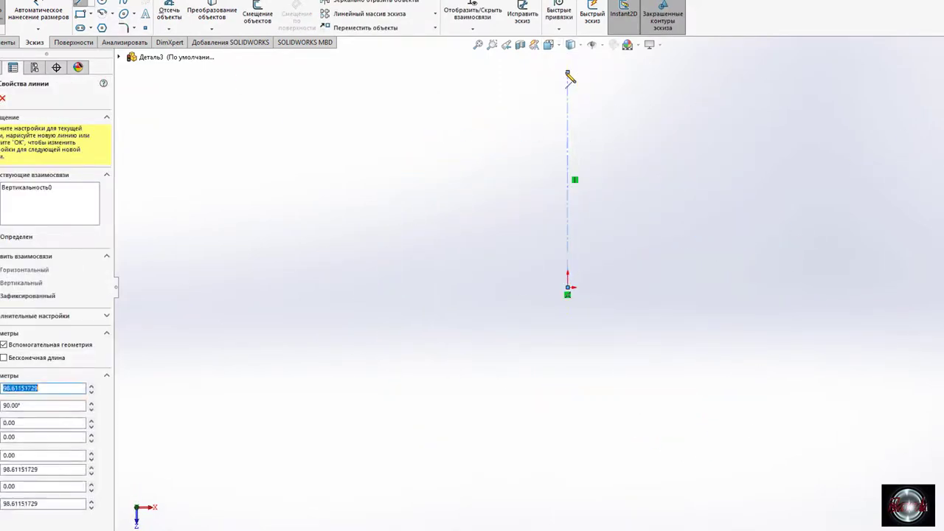
Draw an ellipse centred on the origin.
{"action": "left_click", "coordinate": [124, 14]}
{"action": "left_click", "coordinate": [567, 288]}
{"action": "left_click", "coordinate": [567, 135]}
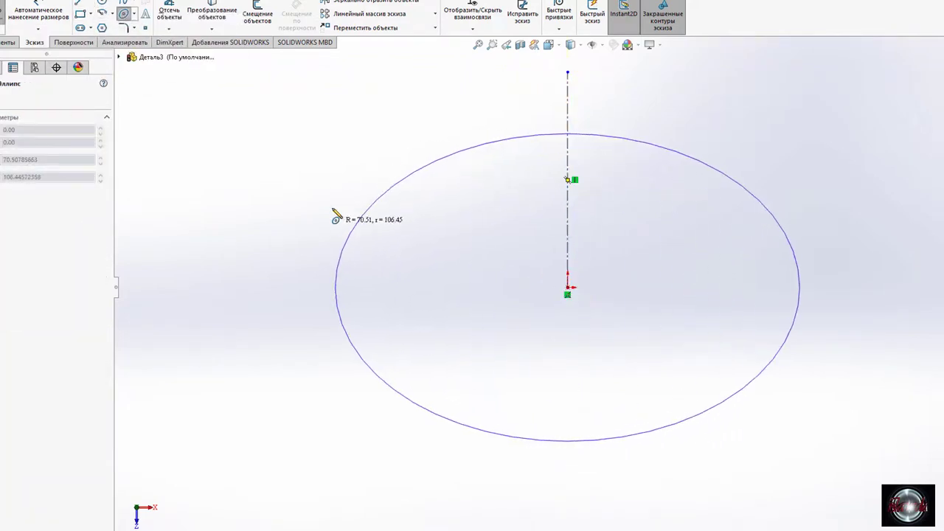
{"action": "left_click", "coordinate": [219, 191]}
{"action": "key", "text": "l"}
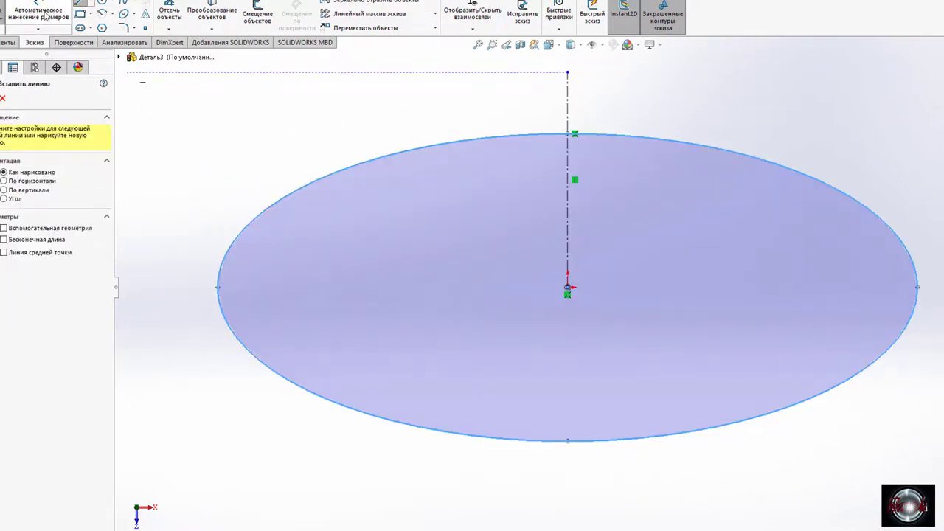
Dimension the ellipse's half-width from the centerline, correcting 78 to 60.
{"action": "left_click", "coordinate": [46, 10]}
{"action": "left_click", "coordinate": [218, 288]}
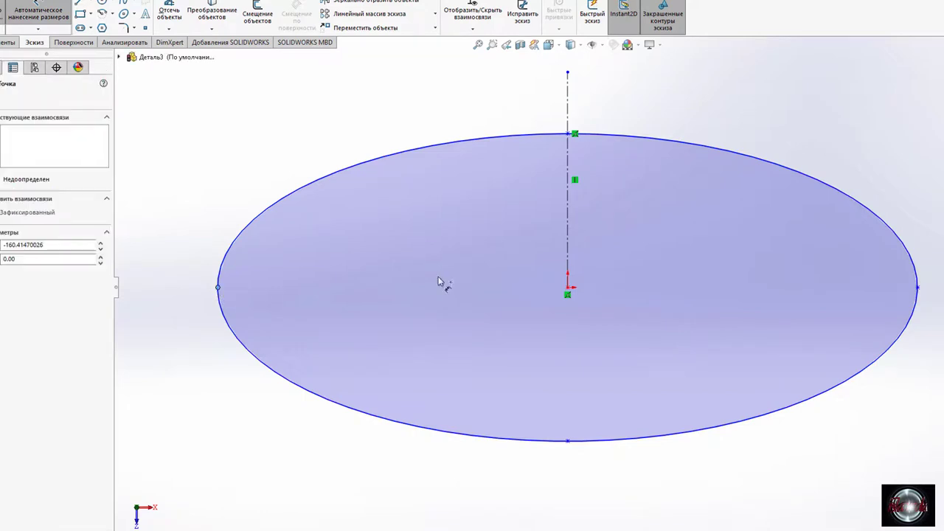
{"action": "left_click", "coordinate": [568, 160]}
{"action": "left_click", "coordinate": [499, 99]}
{"action": "type", "text": "78"}
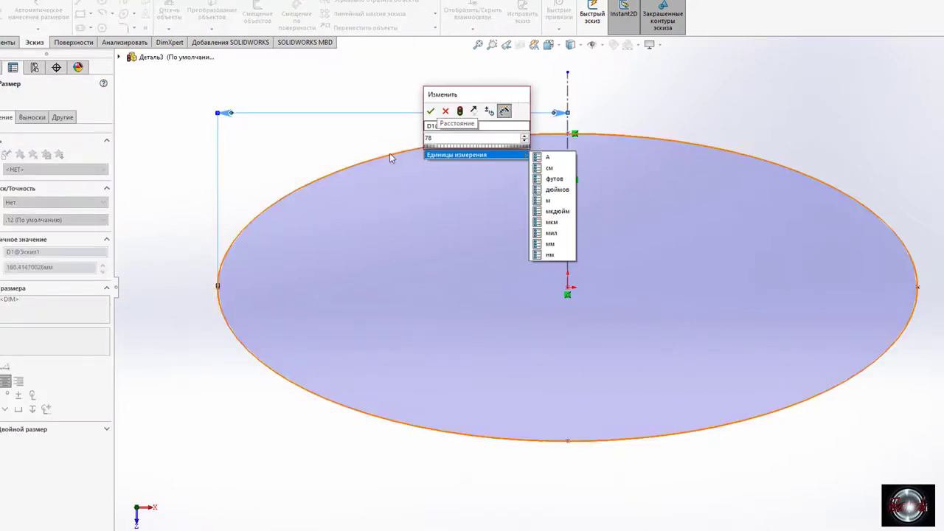
{"action": "key", "text": "Return"}
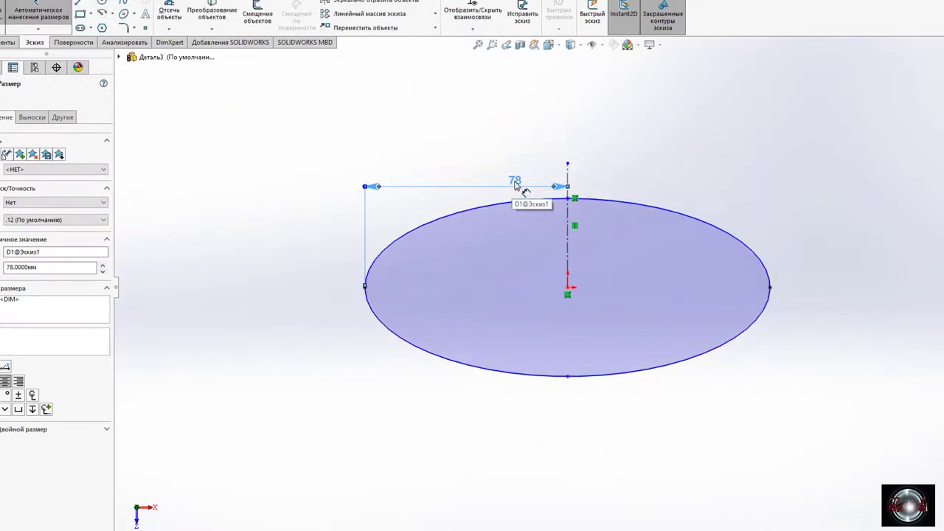
{"action": "double_click", "coordinate": [516, 184]}
{"action": "type", "text": "60"}
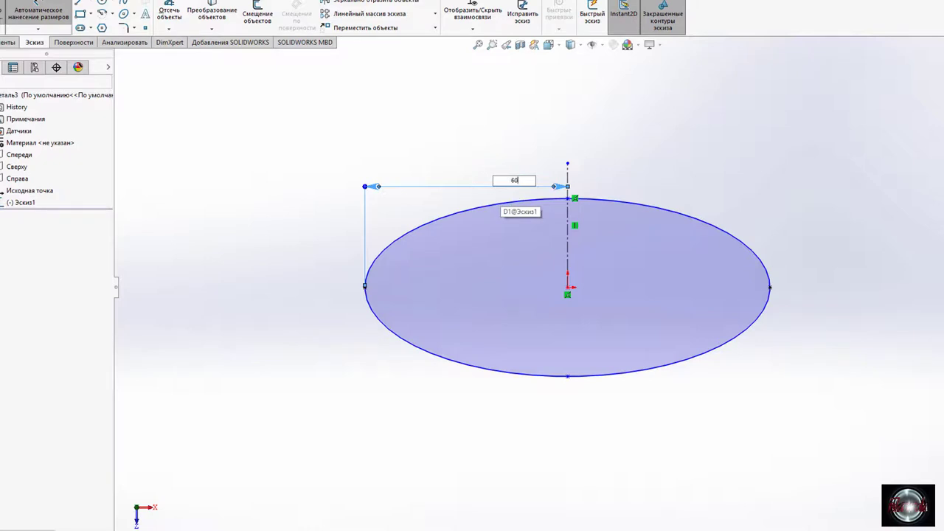
{"action": "key", "text": "Return"}
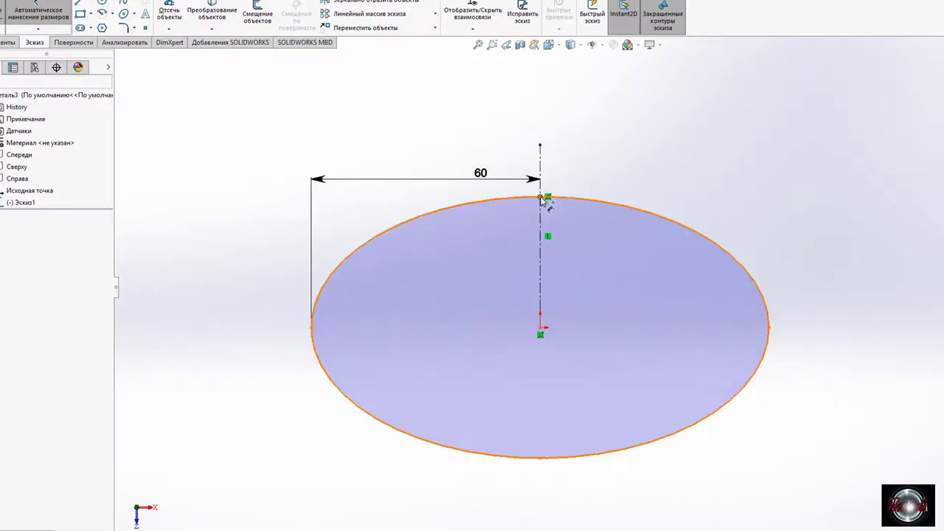
Dimension the ellipse's vertical half-height to 30.
{"action": "left_click", "coordinate": [542, 198]}
{"action": "left_click", "coordinate": [542, 327]}
{"action": "left_click", "coordinate": [678, 288]}
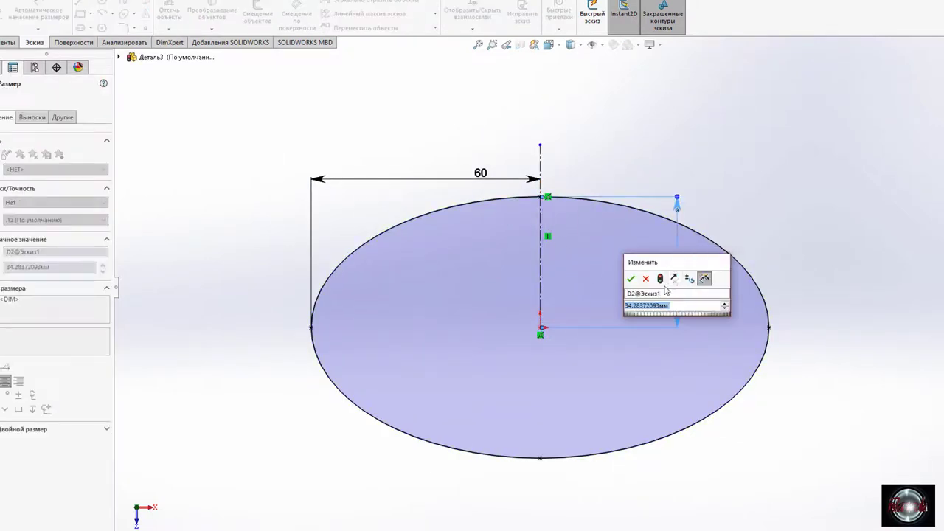
{"action": "type", "text": "30"}
{"action": "left_click", "coordinate": [630, 279]}
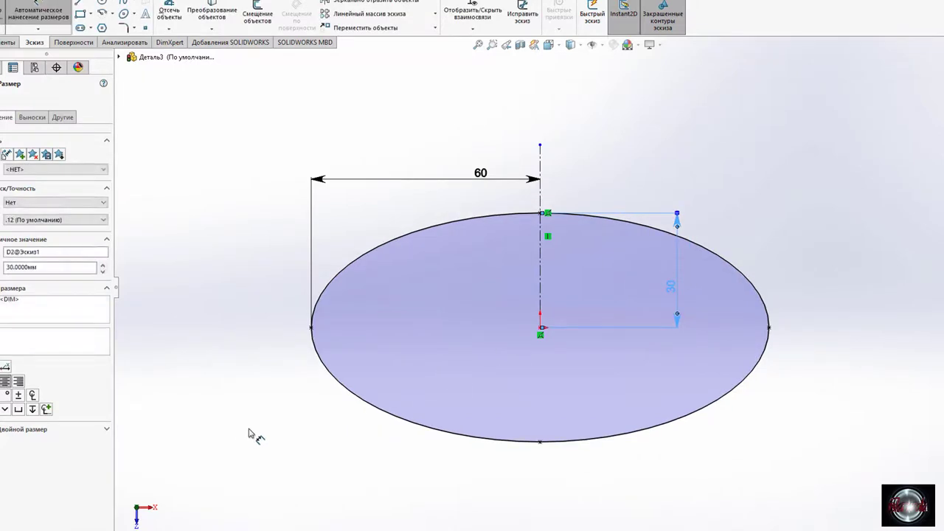
{"action": "left_click", "coordinate": [91, 4]}
Draw a centerline from the ellipse's left vertex to its centre and offset the quarter arc 1 mm.
{"action": "left_click", "coordinate": [110, 27]}
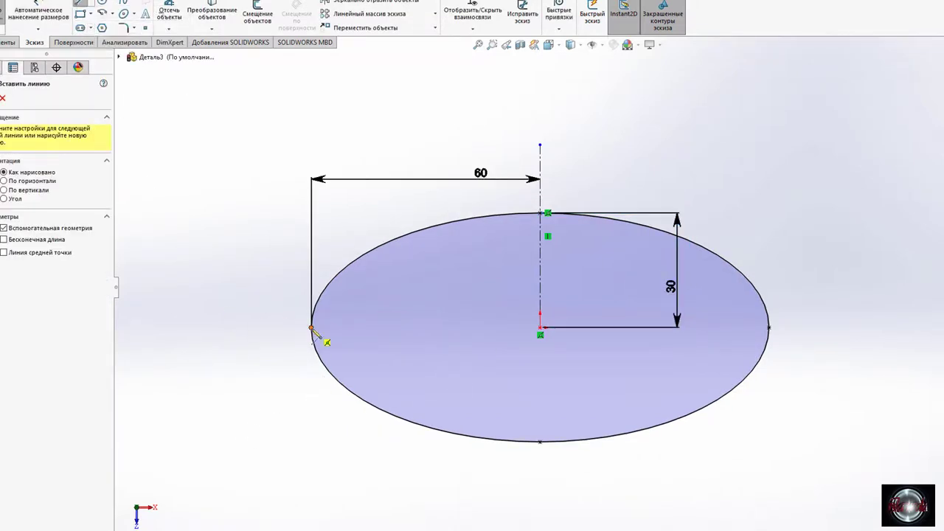
{"action": "left_click_drag", "start_coordinate": [311, 328], "coordinate": [540, 327]}
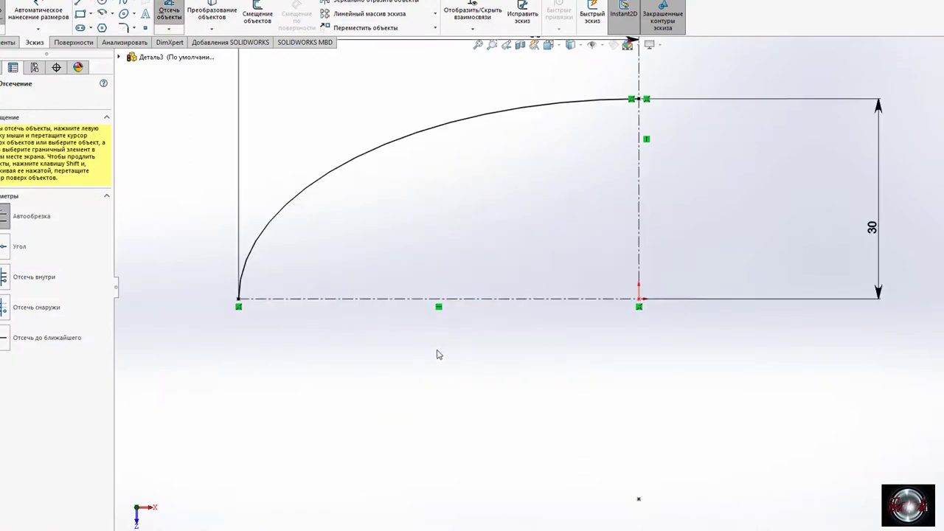
{"action": "left_click", "coordinate": [258, 15]}
{"action": "left_click", "coordinate": [451, 212]}
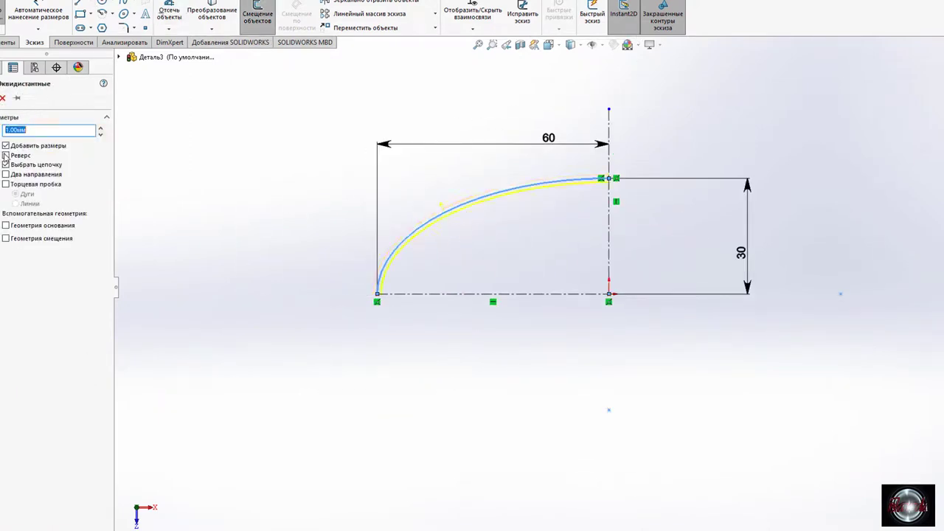
{"action": "key", "text": "Return"}
{"action": "scroll", "coordinate": [499, 180], "scroll_direction": "up", "scroll_amount": 3}
Close both ends of the 1 mm offset arc with short lines, forming the dome profile.
{"action": "left_click", "coordinate": [80, 4]}
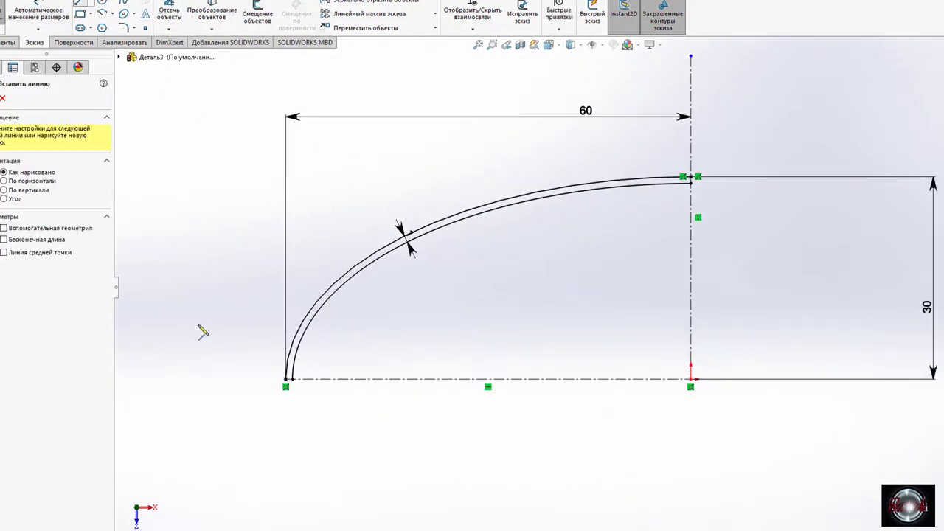
{"action": "scroll", "coordinate": [440, 387], "scroll_direction": "up", "scroll_amount": 5}
{"action": "left_click", "coordinate": [436, 382]}
{"action": "left_click", "coordinate": [451, 382]}
{"action": "scroll", "coordinate": [661, 320], "scroll_direction": "down", "scroll_amount": 5}
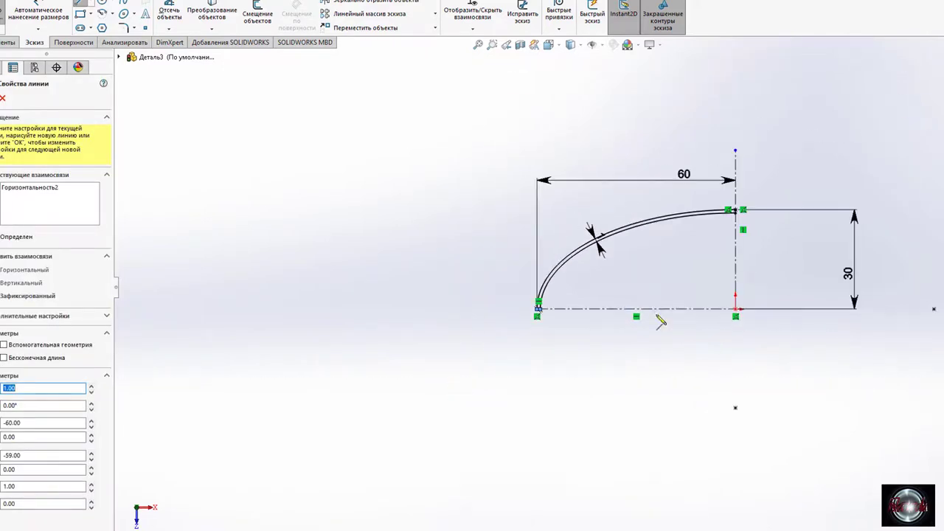
{"action": "scroll", "coordinate": [724, 171], "scroll_direction": "up", "scroll_amount": 5}
{"action": "left_click", "coordinate": [723, 159]}
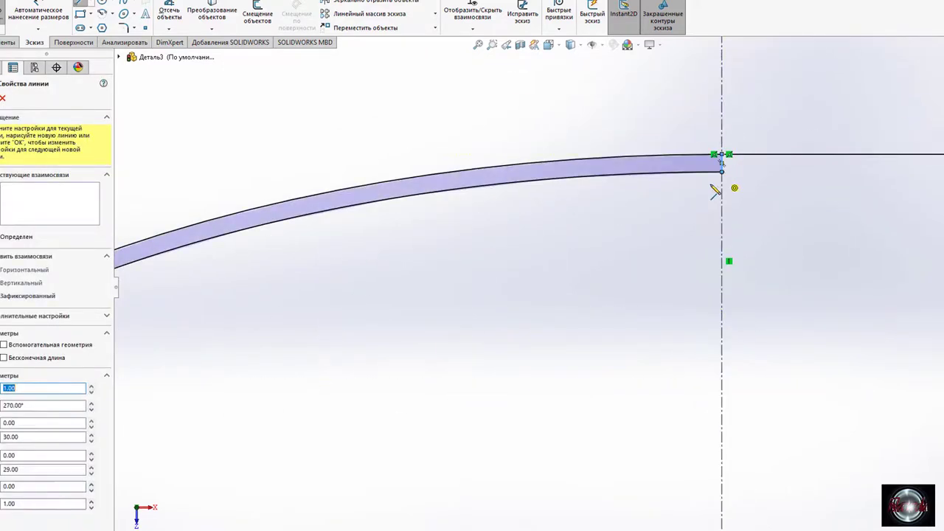
{"action": "key", "text": "f"}
{"action": "mouse_move", "coordinate": [527, 354]}
{"action": "middle_mouse_down"}
{"action": "mouse_move", "coordinate": [574, 269]}
{"action": "mouse_move", "coordinate": [487, 273]}
{"action": "mouse_move", "coordinate": [531, 254]}
{"action": "mouse_move", "coordinate": [612, 257]}
{"action": "mouse_move", "coordinate": [542, 268]}
{"action": "mouse_move", "coordinate": [626, 249]}
{"action": "middle_mouse_up"}
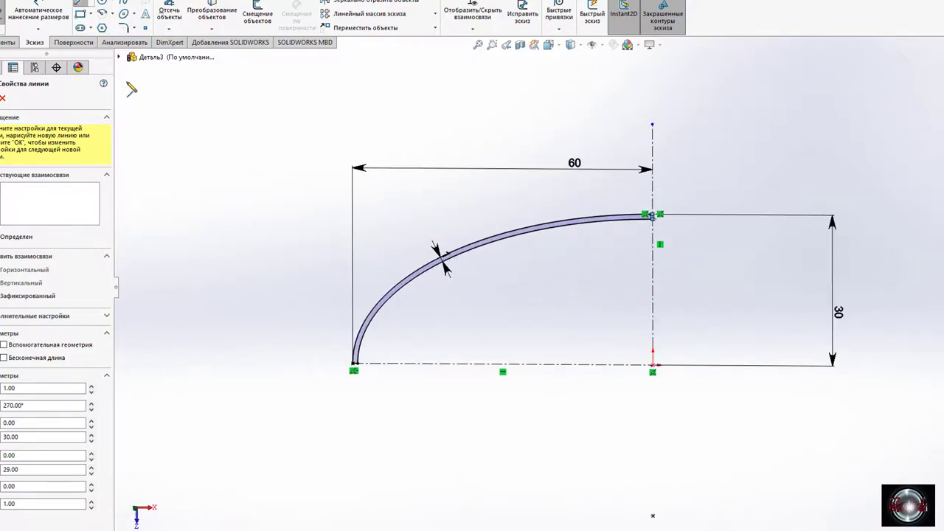
{"action": "left_click", "coordinate": [9, 42]}
{"action": "left_click", "coordinate": [71, 11]}
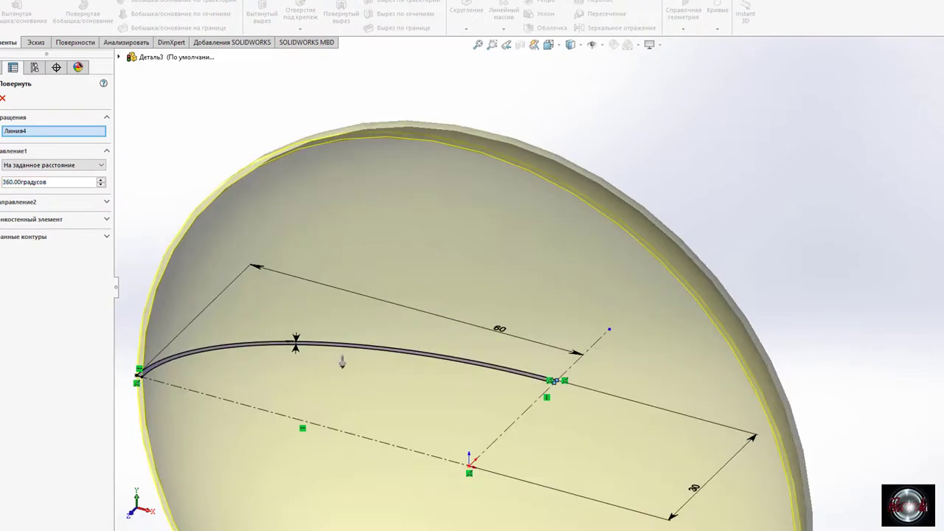
Commit the 360° revolve as Повернуть1 and select its source sketch Эскиз1.
{"action": "key", "text": "Return"}
{"action": "mouse_move", "coordinate": [379, 200]}
{"action": "middle_mouse_down"}
{"action": "mouse_move", "coordinate": [278, 337]}
{"action": "mouse_move", "coordinate": [305, 222]}
{"action": "mouse_move", "coordinate": [576, 345]}
{"action": "mouse_move", "coordinate": [603, 309]}
{"action": "mouse_move", "coordinate": [731, 374]}
{"action": "mouse_move", "coordinate": [585, 330]}
{"action": "mouse_move", "coordinate": [705, 342]}
{"action": "middle_mouse_up"}
{"action": "left_click", "coordinate": [608, 315]}
{"action": "left_click", "coordinate": [705, 342]}
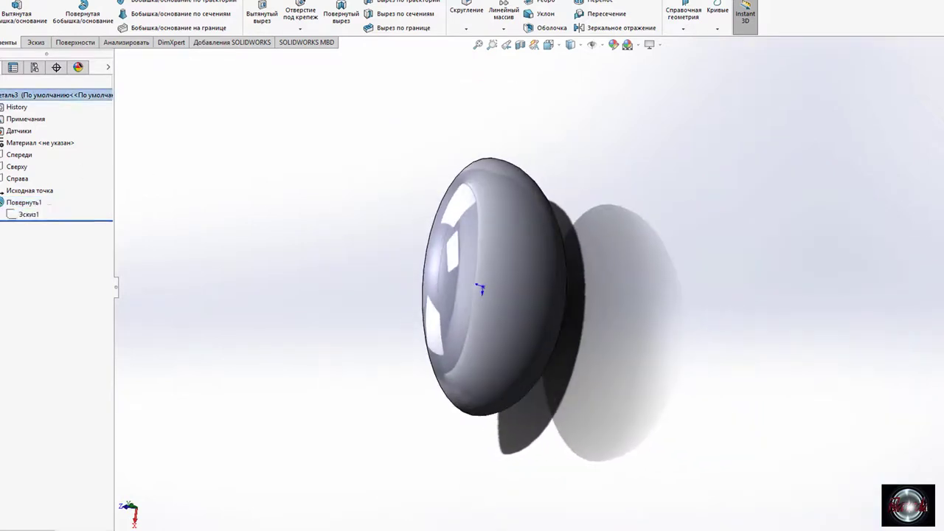
{"action": "left_click", "coordinate": [30, 213]}
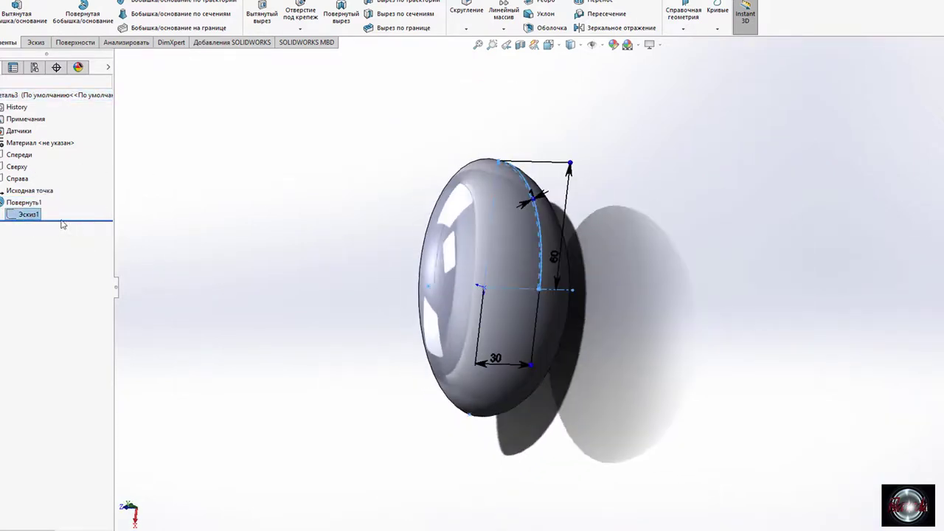
Create Плоскость1 through Эскиз1's end point and Линия1, then start sketch Эскиз2 on it.
{"action": "right_click", "coordinate": [38, 212]}
{"action": "left_click", "coordinate": [232, 263]}
{"action": "left_click", "coordinate": [571, 290]}
{"action": "left_click", "coordinate": [684, 10]}
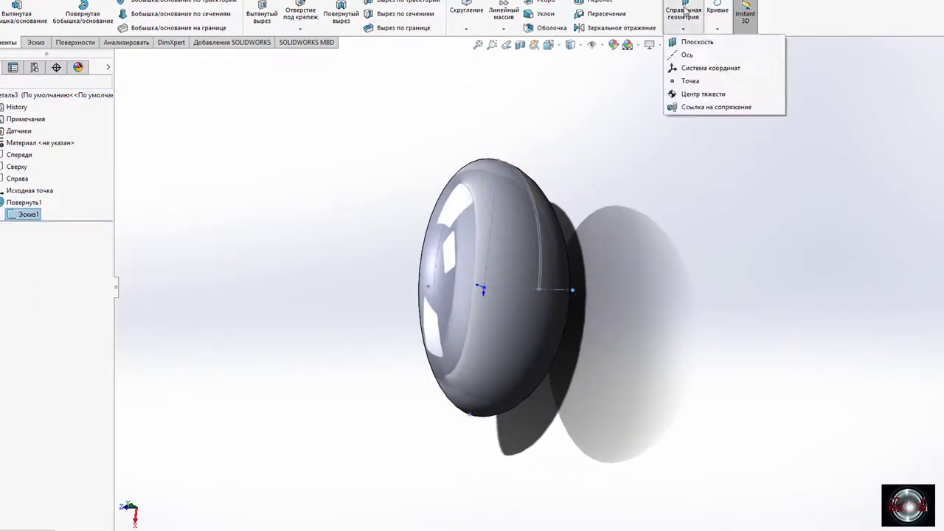
{"action": "left_click", "coordinate": [697, 42]}
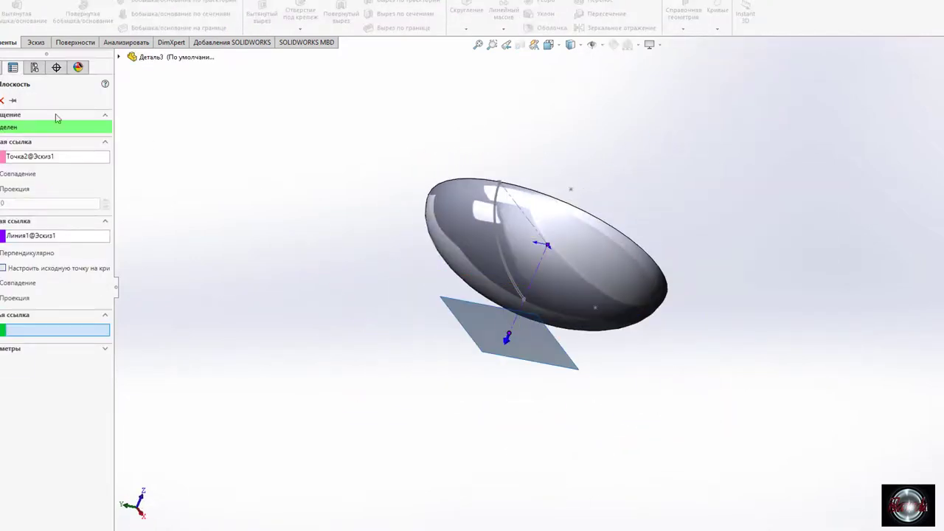
{"action": "key", "text": "Return"}
{"action": "middle_click_drag", "start_coordinate": [190, 263], "coordinate": [379, 175]}
{"action": "left_click", "coordinate": [33, 228]}
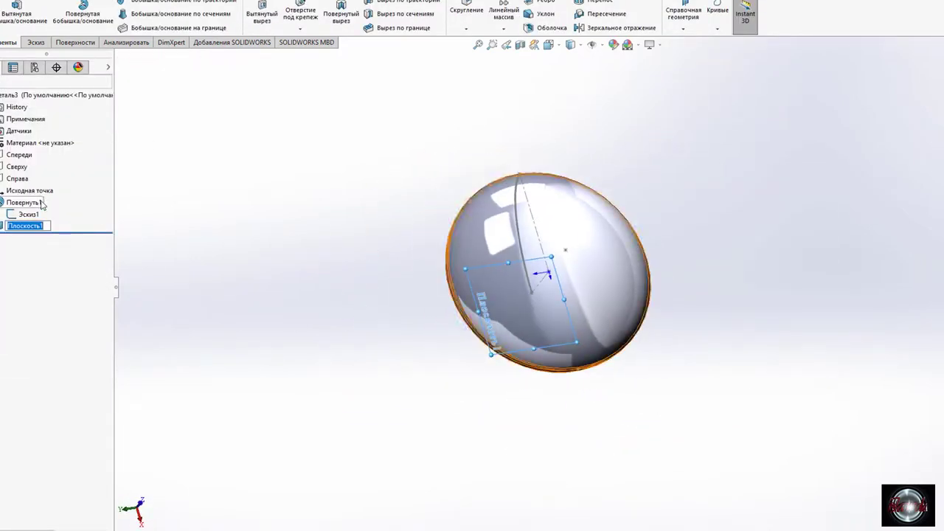
{"action": "key", "text": "Return"}
{"action": "left_click", "coordinate": [48, 203]}
{"action": "left_click", "coordinate": [144, 13]}
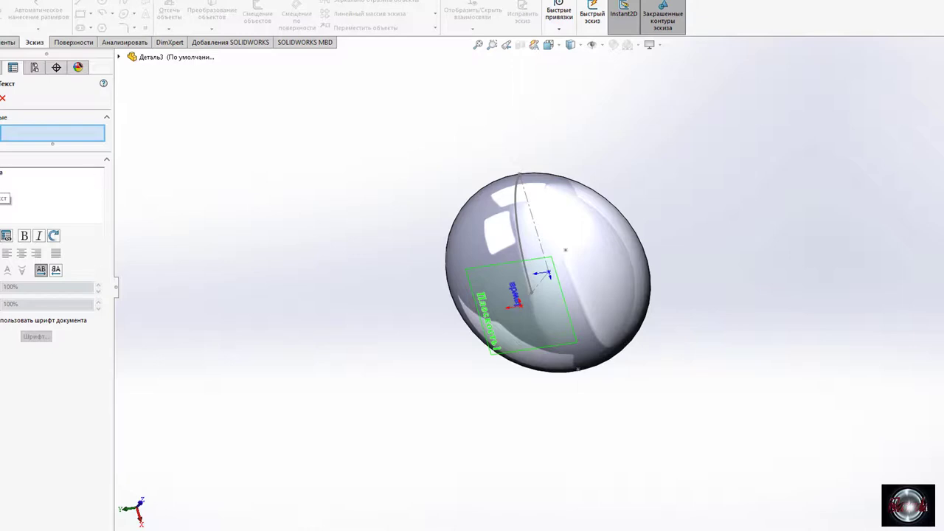
Turn off the document font, enlarge the Arial text, and shift 'lawda' left on the plane.
{"action": "left_click", "coordinate": [28, 322]}
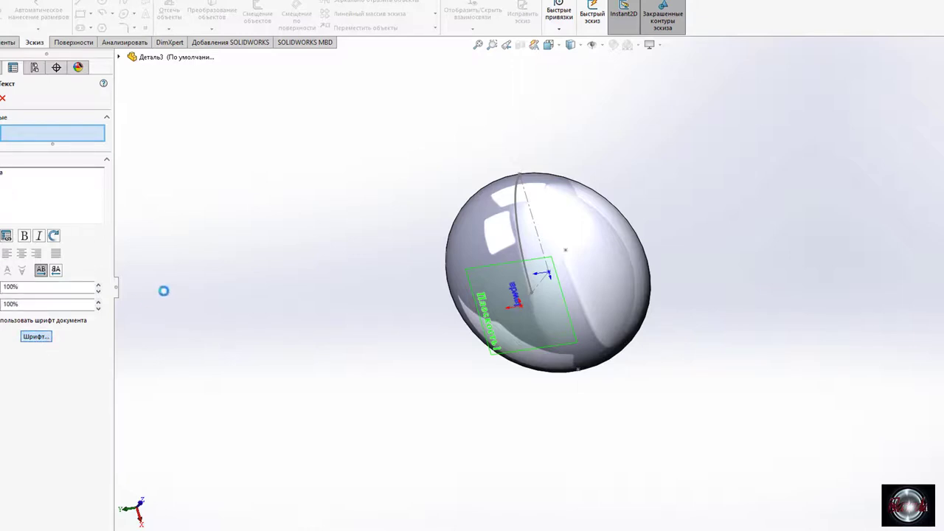
{"action": "left_click", "coordinate": [510, 249]}
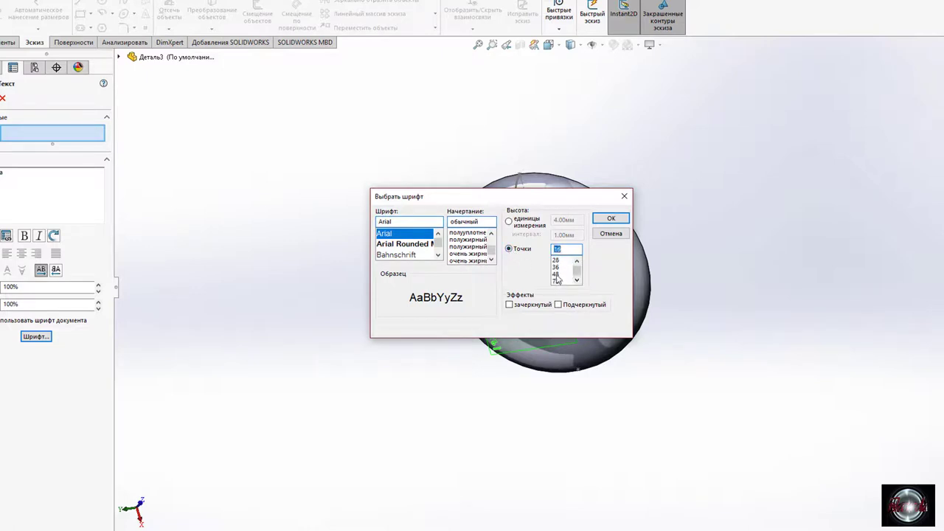
{"action": "left_click", "coordinate": [557, 279]}
{"action": "mouse_move", "coordinate": [457, 196]}
{"action": "left_mouse_down"}
{"action": "mouse_move", "coordinate": [431, 266]}
{"action": "mouse_move", "coordinate": [272, 334]}
{"action": "left_mouse_up"}
{"action": "left_click", "coordinate": [425, 356]}
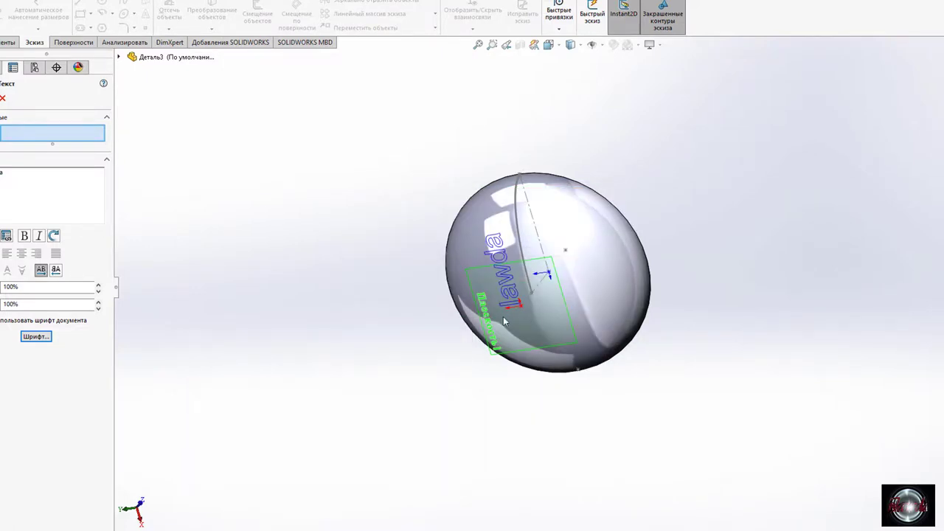
{"action": "key", "text": "ctrl+8"}
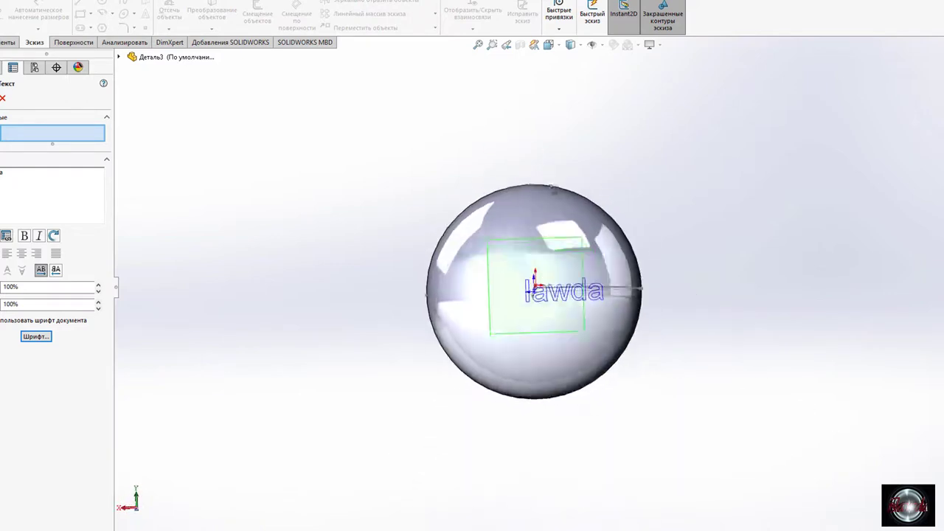
{"action": "left_click_drag", "start_coordinate": [483, 313], "coordinate": [452, 313]}
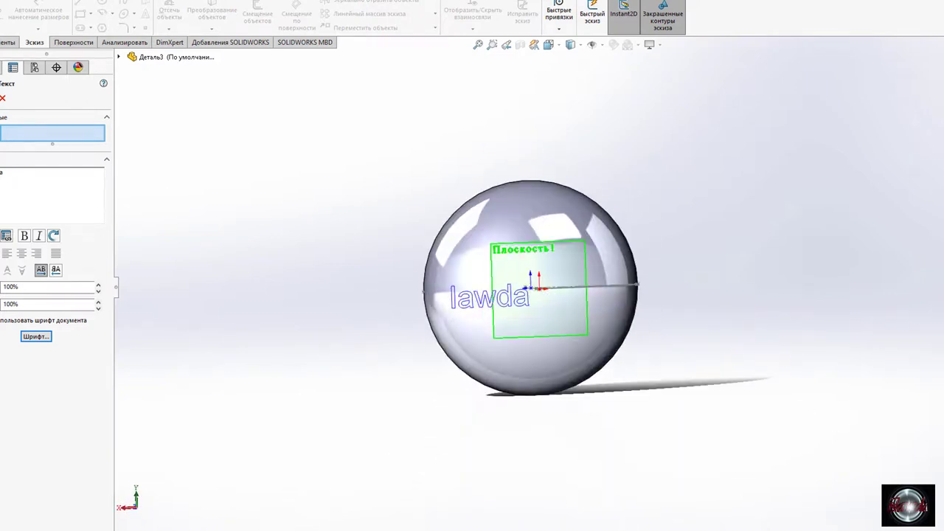
Set the 'lawda' text to 110 points and finish the text.
{"action": "left_click", "coordinate": [36, 336]}
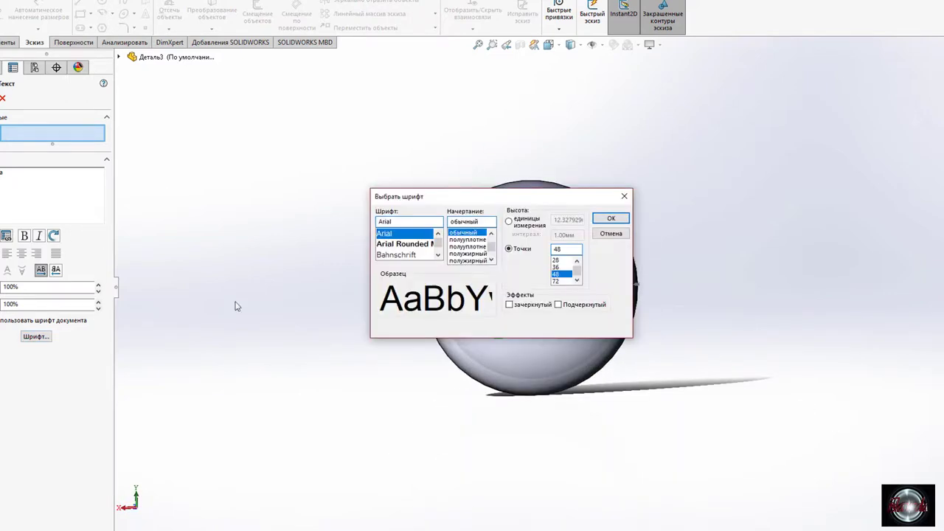
{"action": "left_click", "coordinate": [610, 219]}
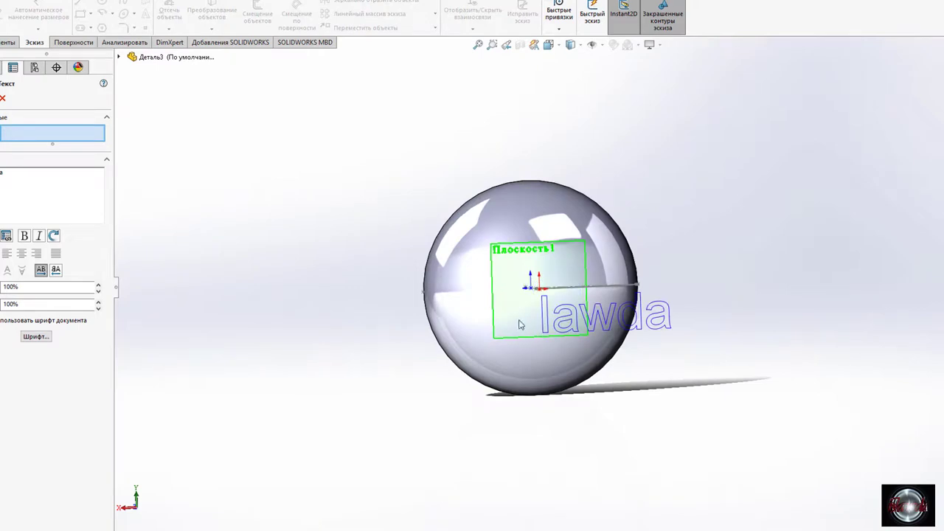
{"action": "left_click", "coordinate": [39, 337]}
{"action": "type", "text": "10"}
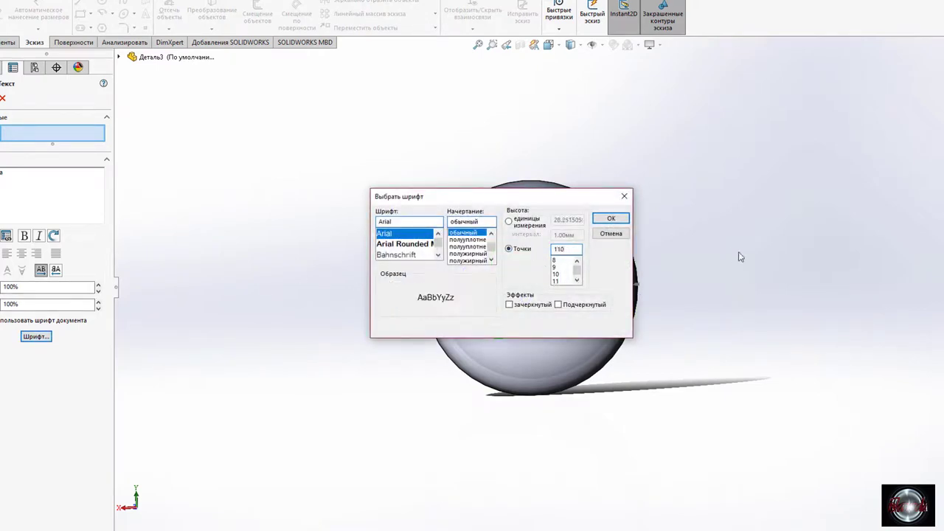
{"action": "left_click", "coordinate": [611, 219]}
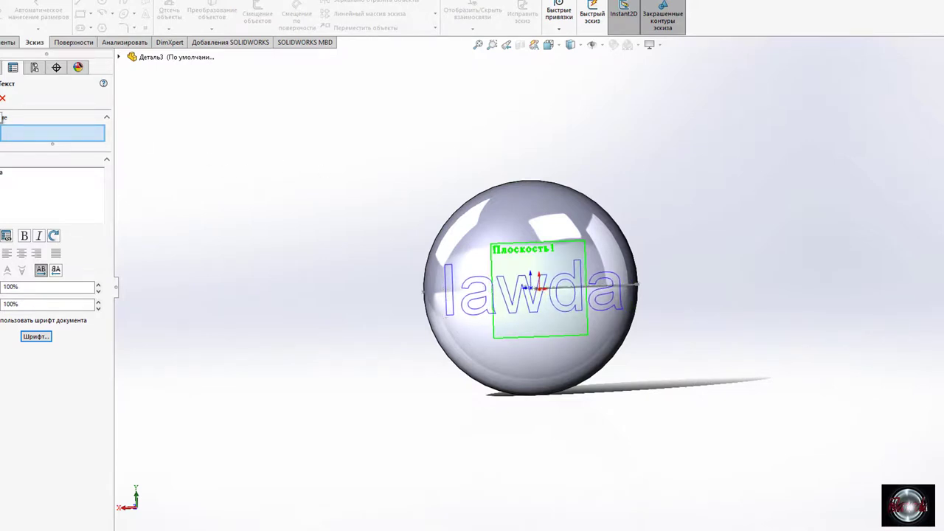
{"action": "key", "text": "Return"}
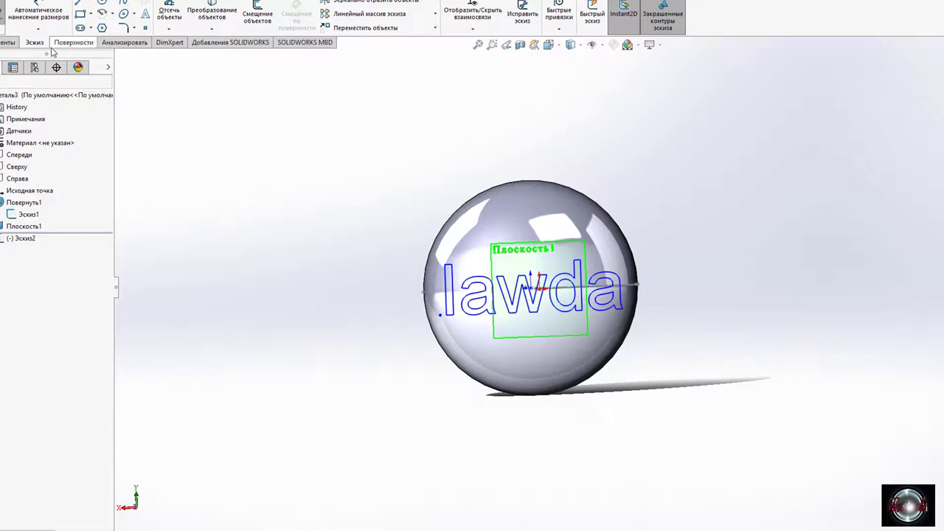
Exit the text sketch and start a Wrap of the lawda text onto the dome surface.
{"action": "left_click", "coordinate": [158, 1]}
{"action": "mouse_move", "coordinate": [181, 24]}
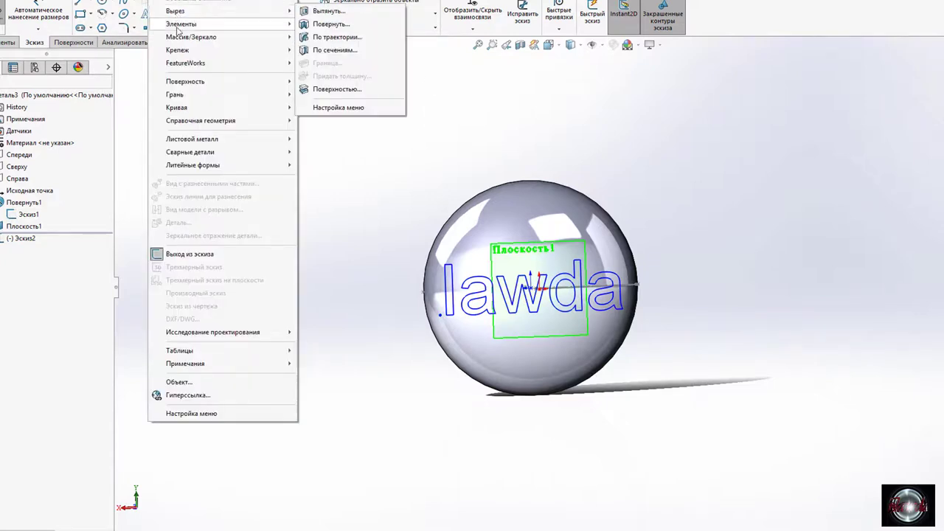
{"action": "left_click", "coordinate": [189, 254]}
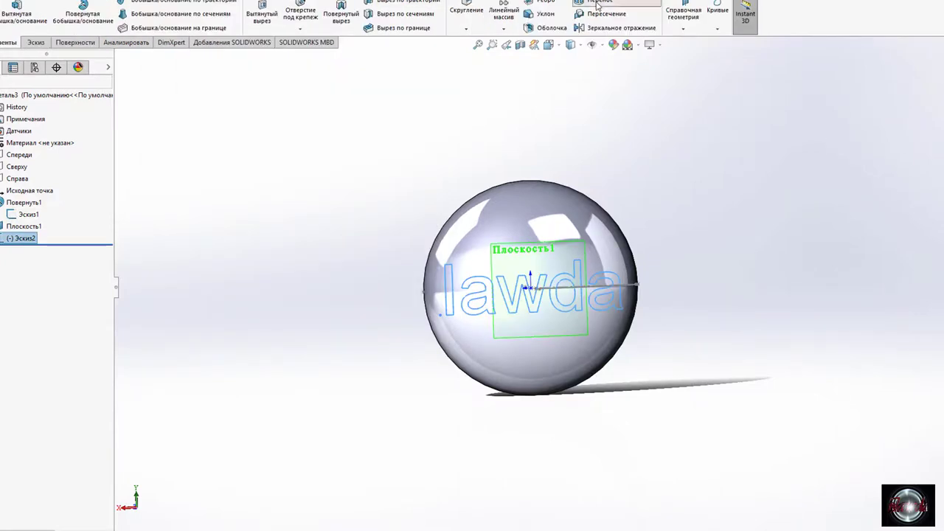
{"action": "left_click", "coordinate": [597, 6]}
{"action": "mouse_move", "coordinate": [655, 207]}
{"action": "middle_mouse_down"}
{"action": "mouse_move", "coordinate": [661, 211]}
{"action": "mouse_move", "coordinate": [354, 192]}
{"action": "middle_mouse_up"}
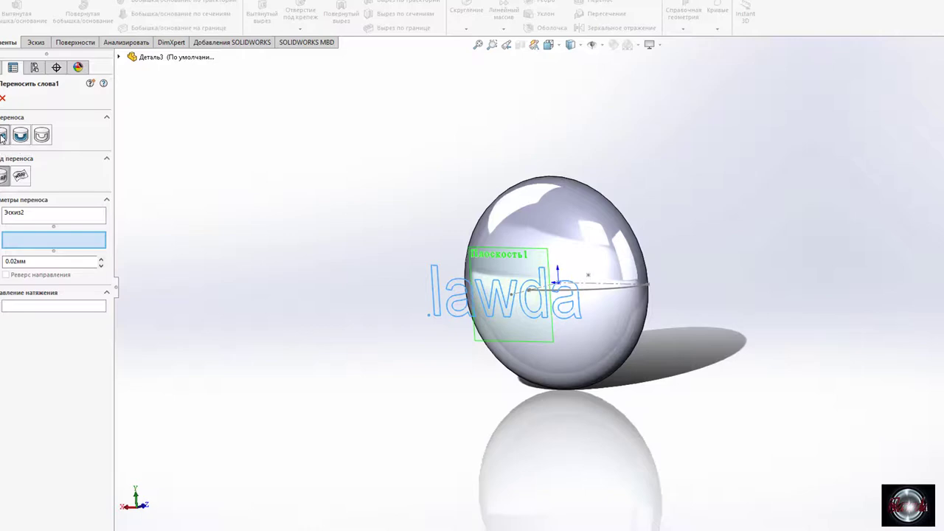
{"action": "middle_click_drag", "start_coordinate": [298, 253], "coordinate": [283, 298]}
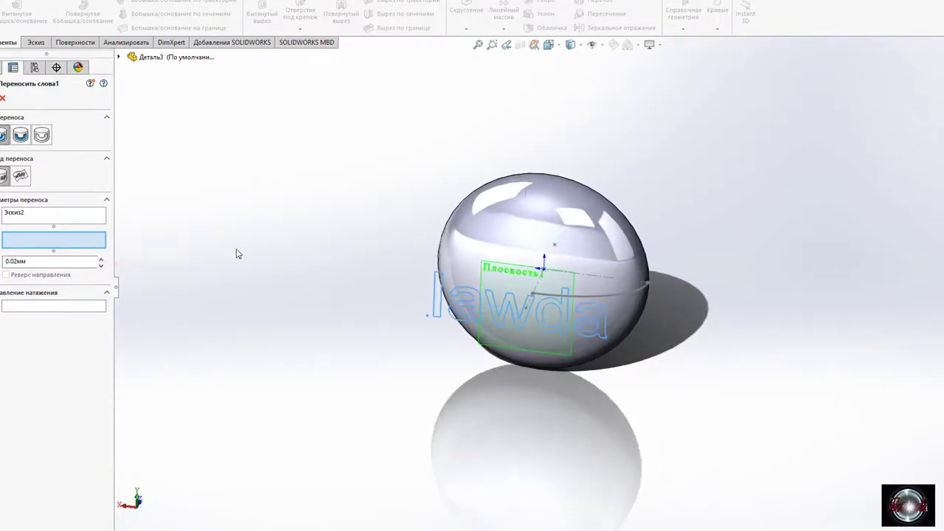
{"action": "left_click", "coordinate": [499, 238]}
{"action": "left_click", "coordinate": [566, 293]}
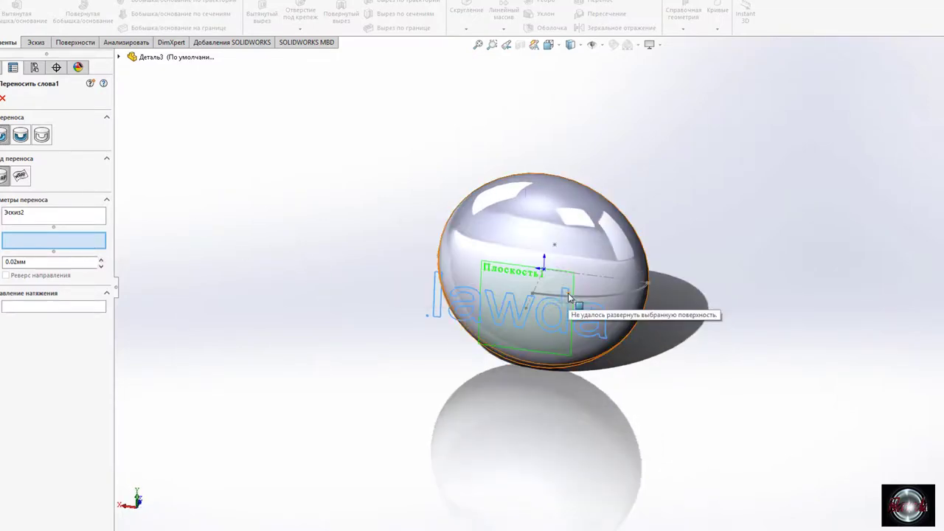
Retry the wrap in scribe mode, reselecting the text sketch and the dome face.
{"action": "middle_click_drag", "start_coordinate": [564, 296], "coordinate": [508, 298]}
{"action": "left_click", "coordinate": [42, 134]}
{"action": "left_click", "coordinate": [39, 214]}
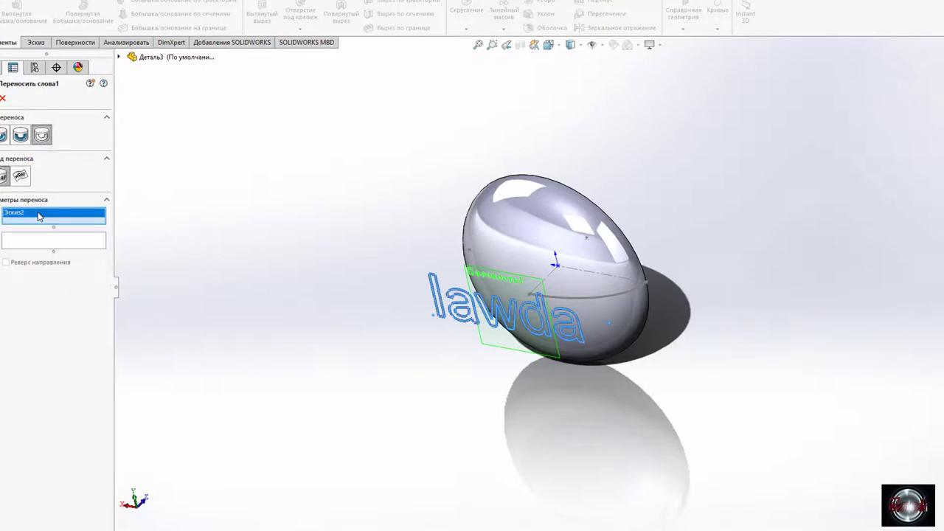
{"action": "left_click", "coordinate": [40, 245]}
{"action": "left_click", "coordinate": [531, 259]}
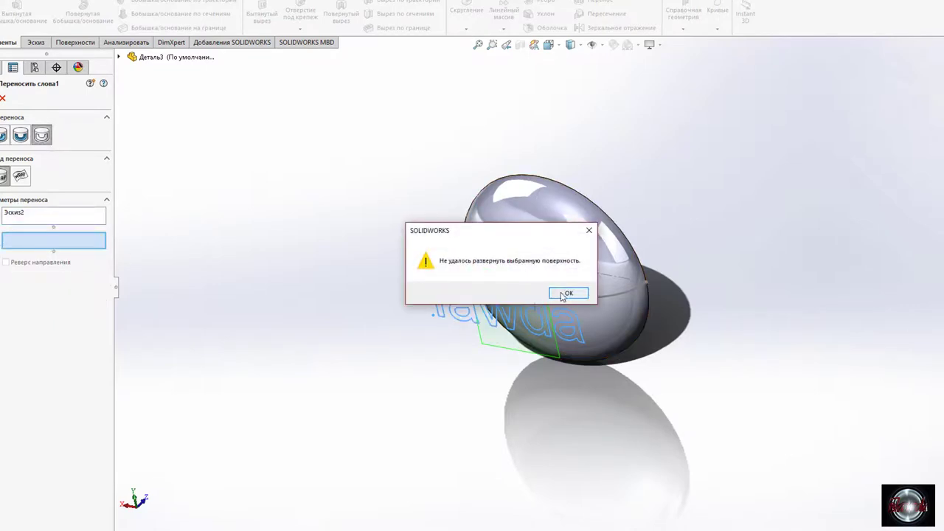
{"action": "left_click", "coordinate": [566, 294]}
{"action": "middle_click_drag", "start_coordinate": [543, 280], "coordinate": [550, 267]}
Change the wrap type, set the pull direction and dome face, and adjust preview accuracy.
{"action": "left_click", "coordinate": [20, 135]}
{"action": "left_click", "coordinate": [66, 310]}
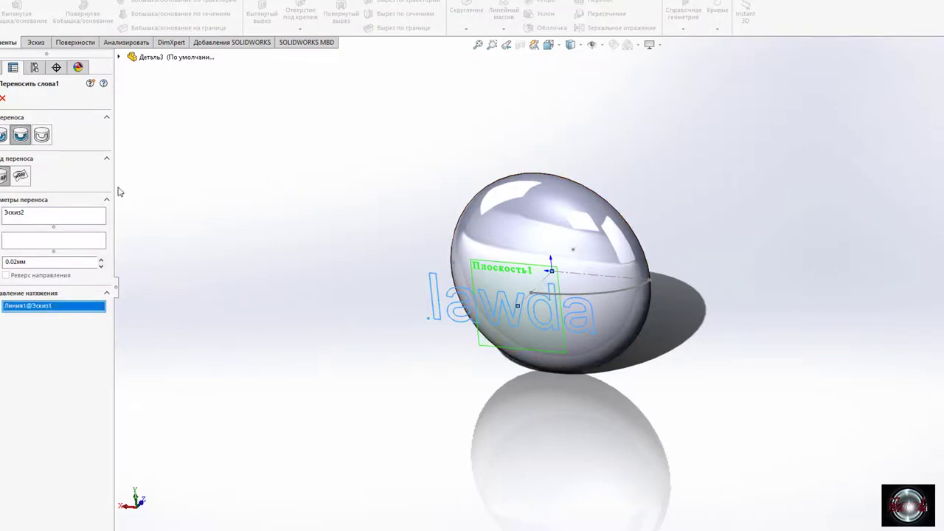
{"action": "left_click", "coordinate": [46, 237]}
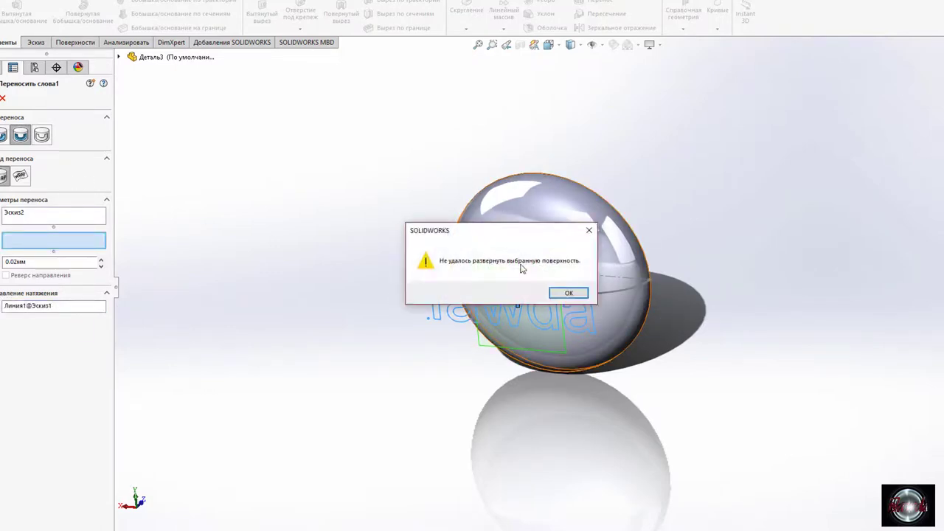
{"action": "left_click", "coordinate": [565, 293]}
{"action": "mouse_move", "coordinate": [565, 293]}
{"action": "middle_mouse_down"}
{"action": "mouse_move", "coordinate": [404, 299]}
{"action": "mouse_move", "coordinate": [622, 181]}
{"action": "mouse_move", "coordinate": [516, 222]}
{"action": "middle_mouse_up"}
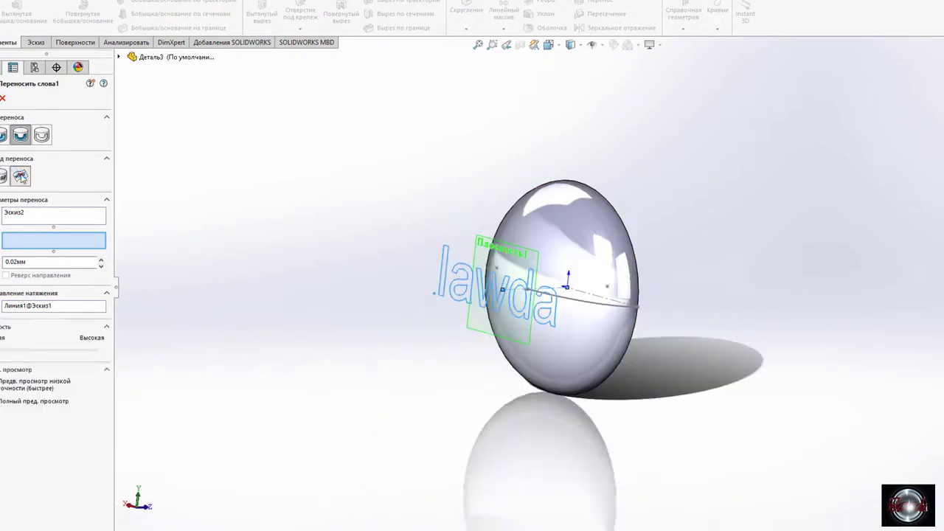
{"action": "left_click", "coordinate": [60, 351]}
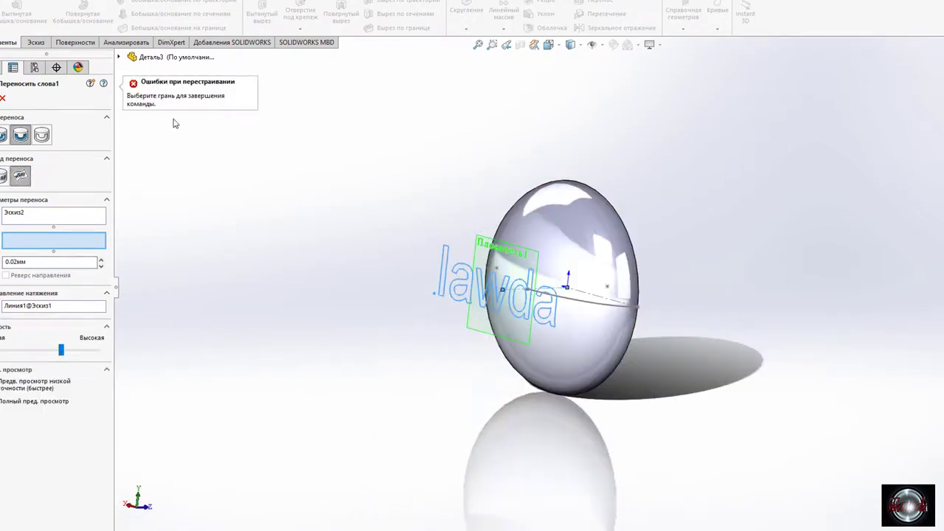
{"action": "left_click", "coordinate": [564, 247]}
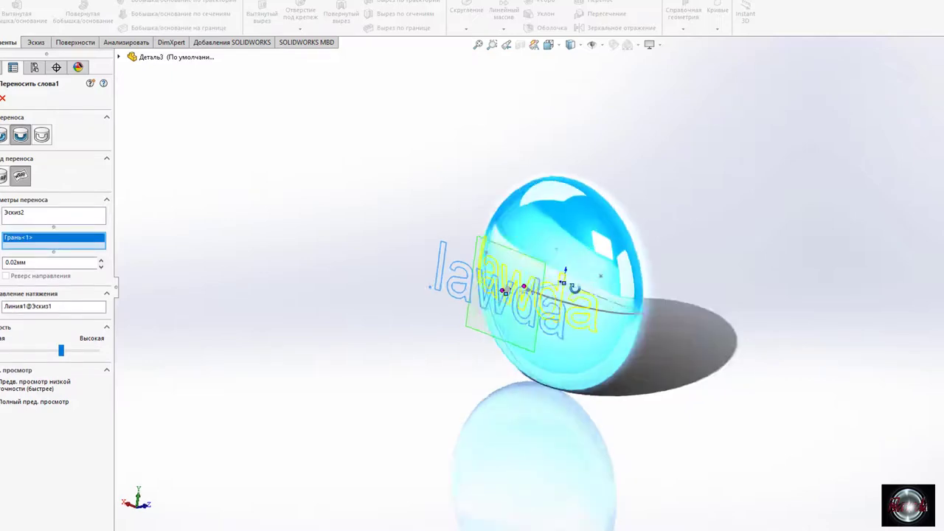
Orbit and zoom around the dome to inspect the raised 2 mm lawda lettering.
{"action": "mouse_move", "coordinate": [568, 267]}
{"action": "middle_mouse_down"}
{"action": "mouse_move", "coordinate": [543, 375]}
{"action": "mouse_move", "coordinate": [610, 306]}
{"action": "mouse_move", "coordinate": [455, 273]}
{"action": "middle_mouse_up"}
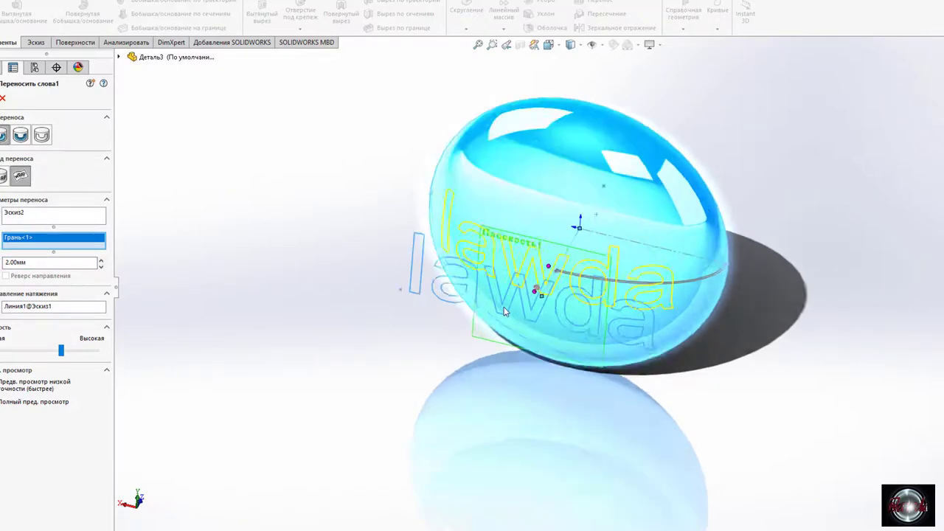
{"action": "scroll", "coordinate": [537, 280], "scroll_direction": "down", "scroll_amount": 5}
{"action": "mouse_move", "coordinate": [537, 249]}
{"action": "middle_mouse_down"}
{"action": "mouse_move", "coordinate": [461, 271]}
{"action": "mouse_move", "coordinate": [308, 147]}
{"action": "middle_mouse_up"}
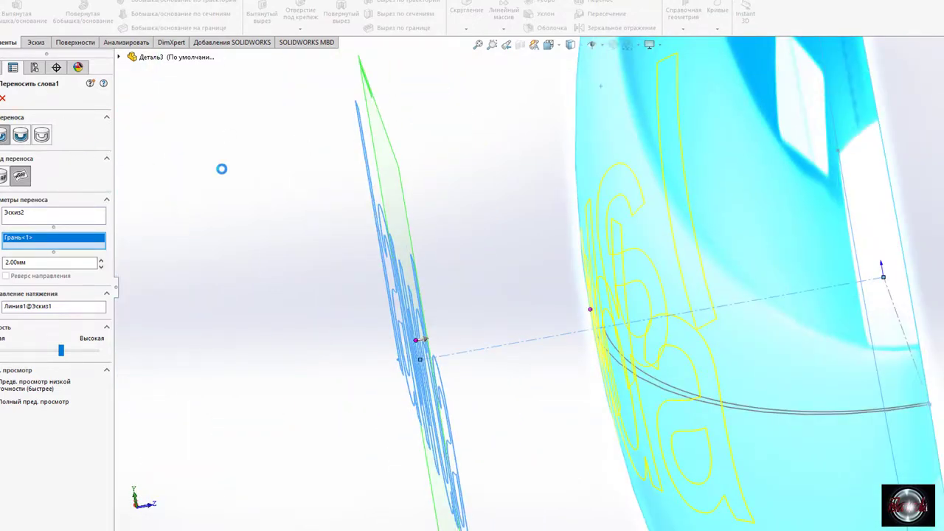
{"action": "middle_click_drag", "start_coordinate": [221, 173], "coordinate": [389, 270]}
{"action": "scroll", "coordinate": [389, 270], "scroll_direction": "down", "scroll_amount": 3}
{"action": "scroll", "coordinate": [523, 282], "scroll_direction": "down", "scroll_amount": 3}
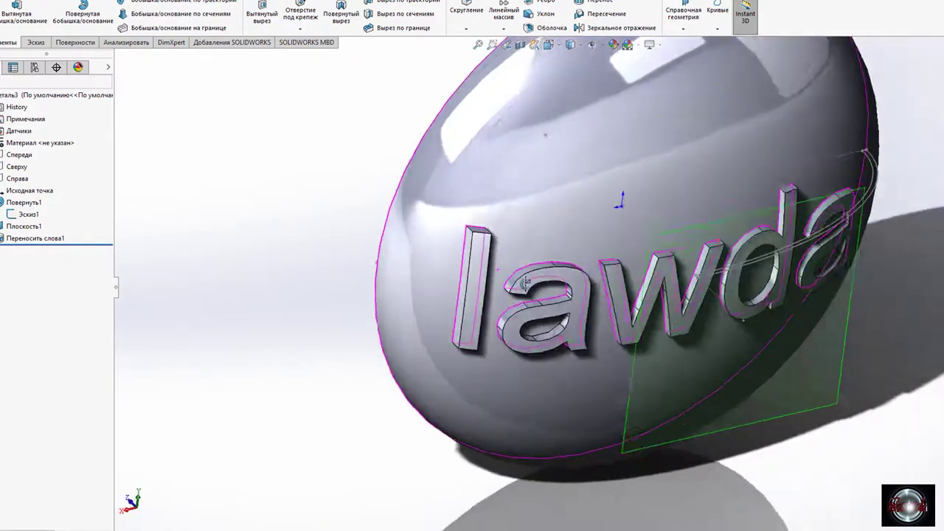
{"action": "middle_click_drag", "start_coordinate": [523, 282], "coordinate": [516, 301]}
Start a 0.2 mm chamfer on the l face and add the a, w, d, a letter faces.
{"action": "left_click", "coordinate": [485, 284]}
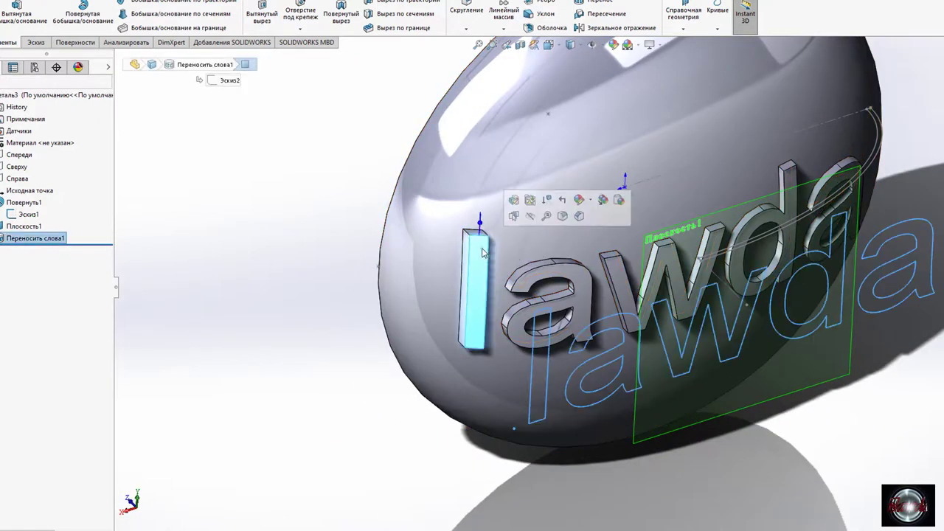
{"action": "left_click", "coordinate": [579, 216]}
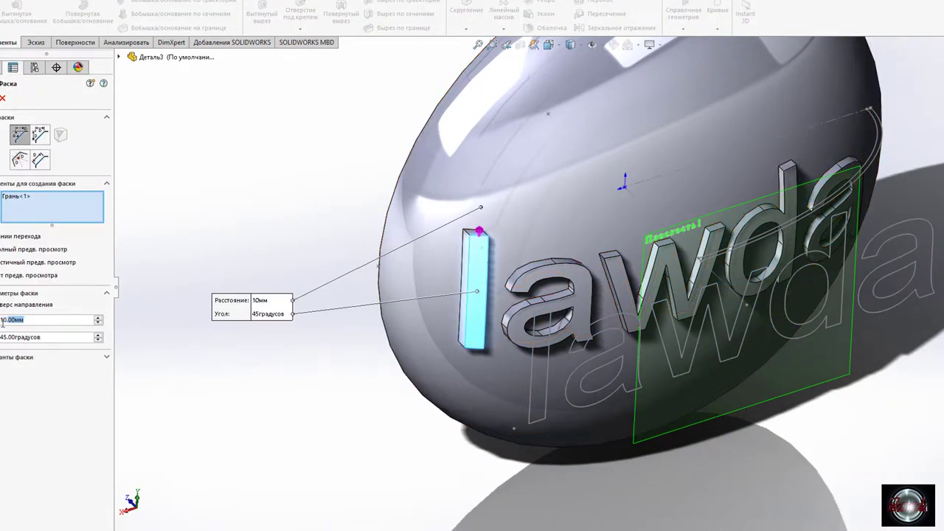
{"action": "type", "text": "0.2"}
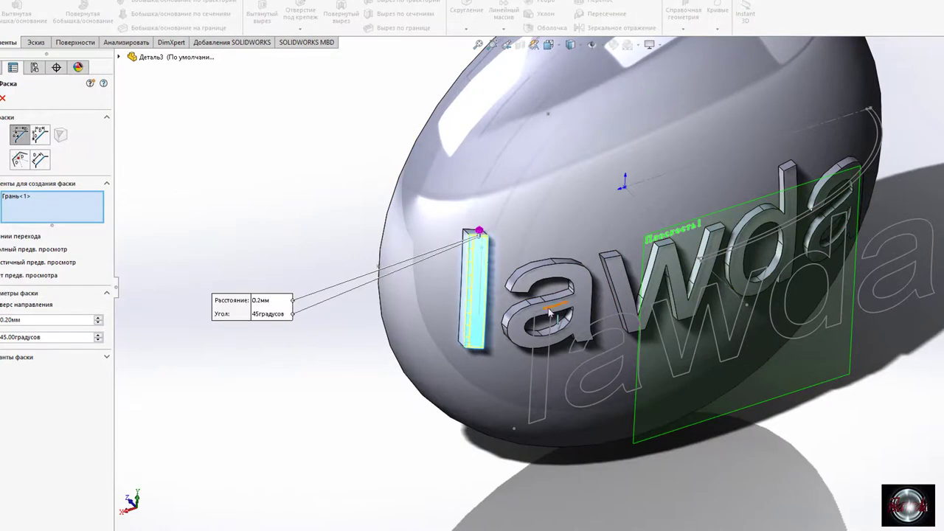
{"action": "left_click", "coordinate": [549, 310]}
{"action": "left_click", "coordinate": [561, 311]}
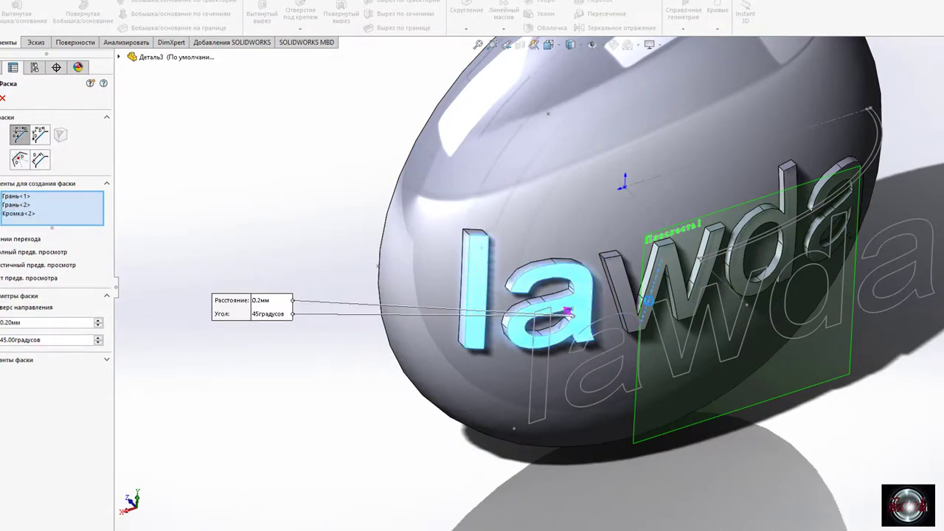
{"action": "left_click", "coordinate": [678, 278]}
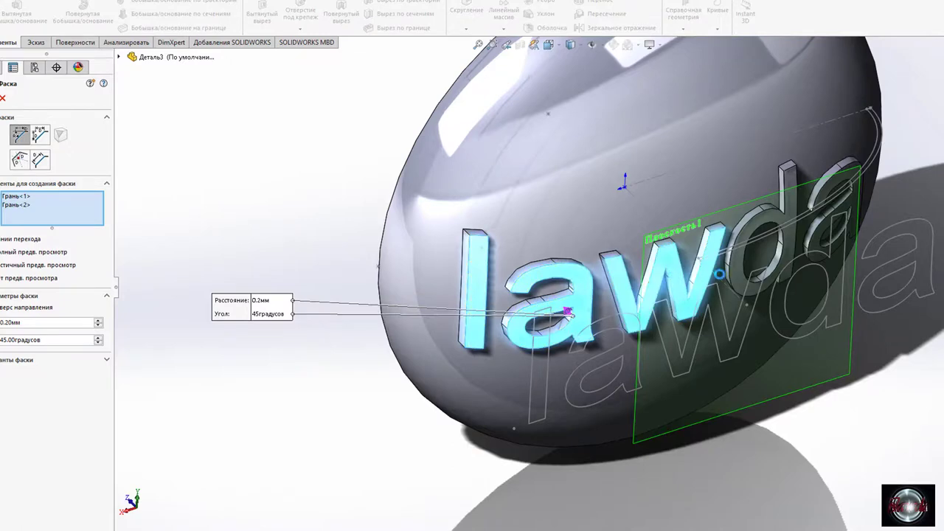
{"action": "middle_click_drag", "start_coordinate": [714, 278], "coordinate": [781, 221]}
{"action": "left_click", "coordinate": [804, 209]}
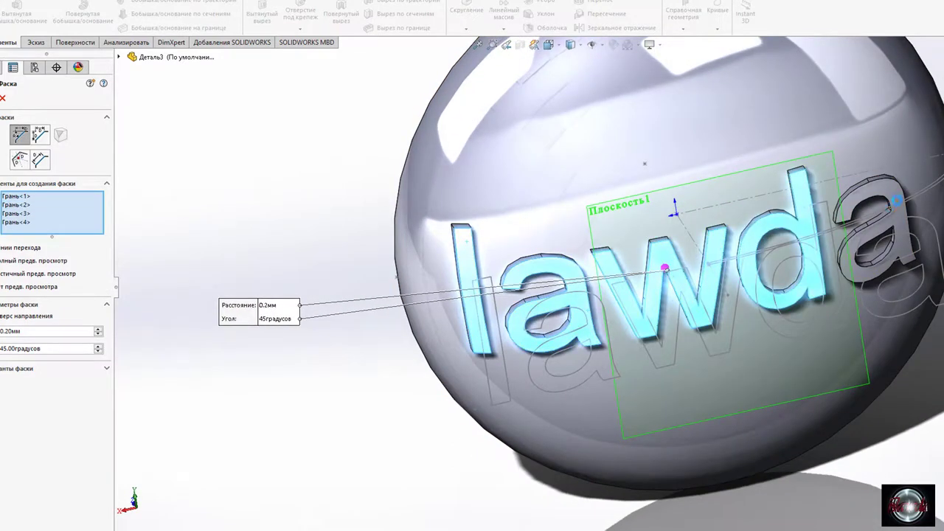
{"action": "left_click", "coordinate": [895, 199]}
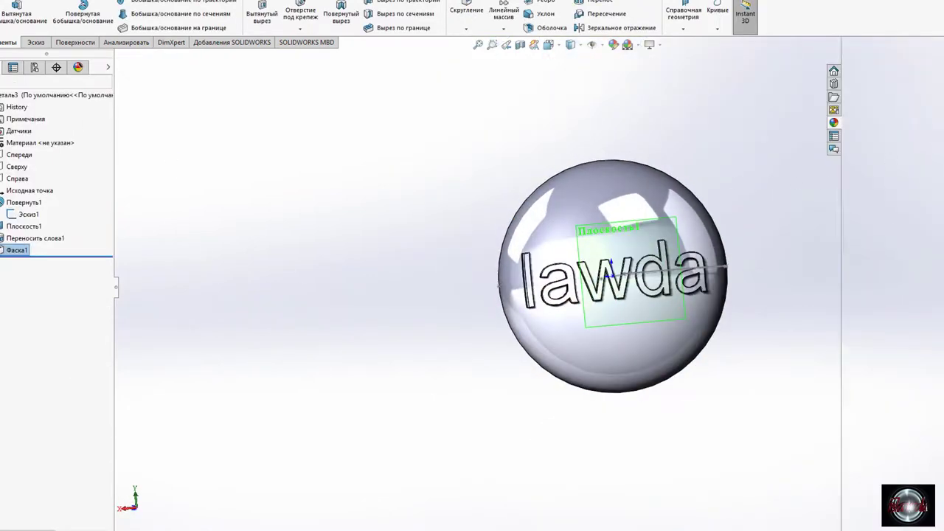
Confirm the chamfer and apply the Plastic > Composite carbon-fibre appearance to the whole sphere.
{"action": "left_click", "coordinate": [833, 122]}
{"action": "scroll", "coordinate": [891, 136], "scroll_direction": "up", "scroll_amount": 2}
{"action": "left_click", "coordinate": [870, 103]}
{"action": "double_click", "coordinate": [874, 90]}
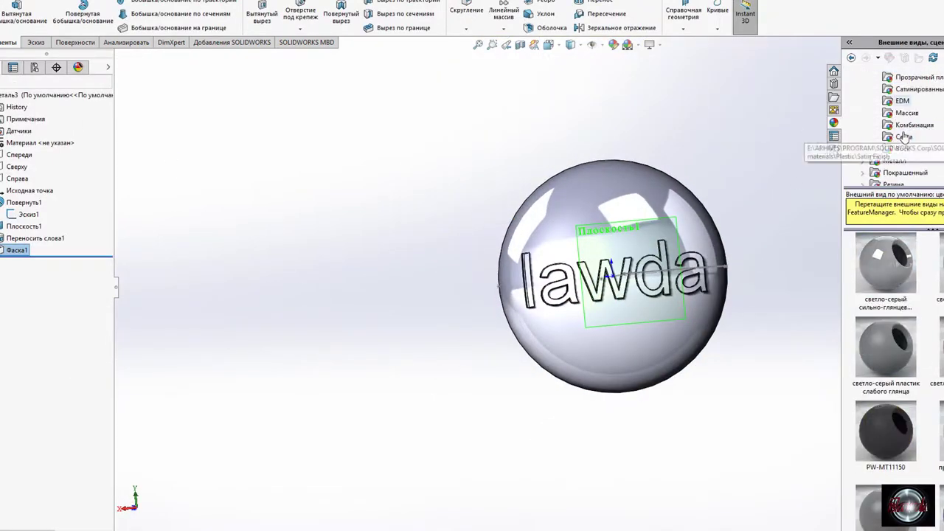
{"action": "left_click", "coordinate": [913, 125]}
{"action": "mouse_move", "coordinate": [884, 431]}
{"action": "left_mouse_down"}
{"action": "mouse_move", "coordinate": [768, 314]}
{"action": "mouse_move", "coordinate": [649, 328]}
{"action": "left_mouse_up"}
{"action": "left_click", "coordinate": [669, 336]}
{"action": "scroll", "coordinate": [625, 304], "scroll_direction": "down", "scroll_amount": 5}
{"action": "scroll", "coordinate": [625, 305], "scroll_direction": "up", "scroll_amount": 3}
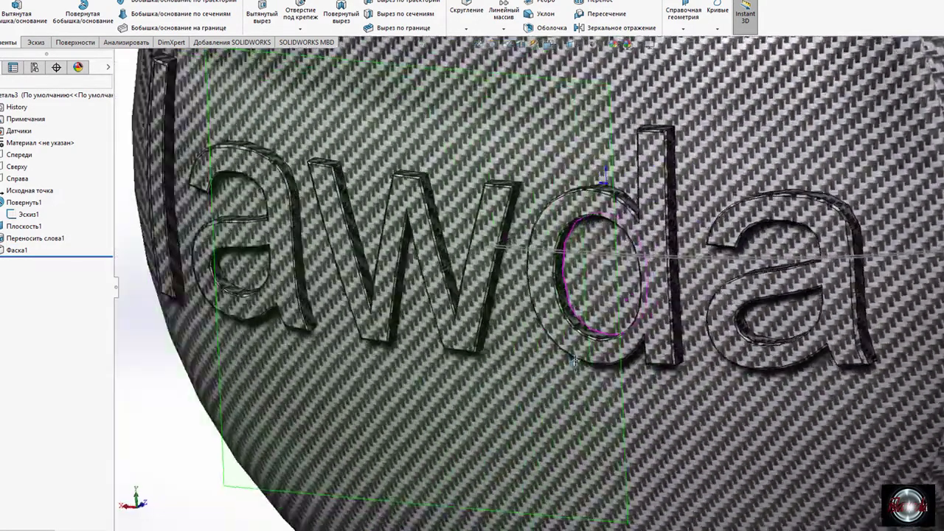
{"action": "scroll", "coordinate": [625, 305], "scroll_direction": "up", "scroll_amount": 2}
{"action": "scroll", "coordinate": [664, 295], "scroll_direction": "down", "scroll_amount": 2}
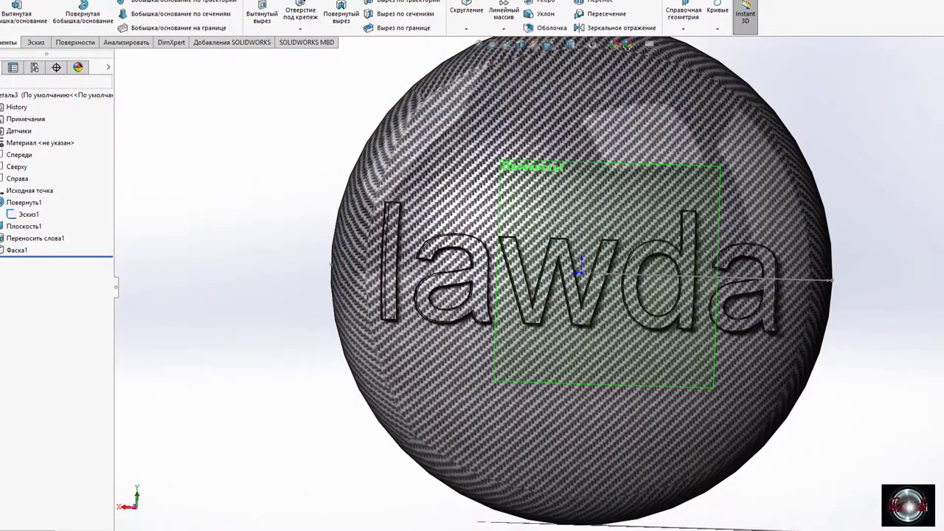
Apply a red satin plastic to all the lawda letters and inspect them close up.
{"action": "left_click", "coordinate": [902, 101]}
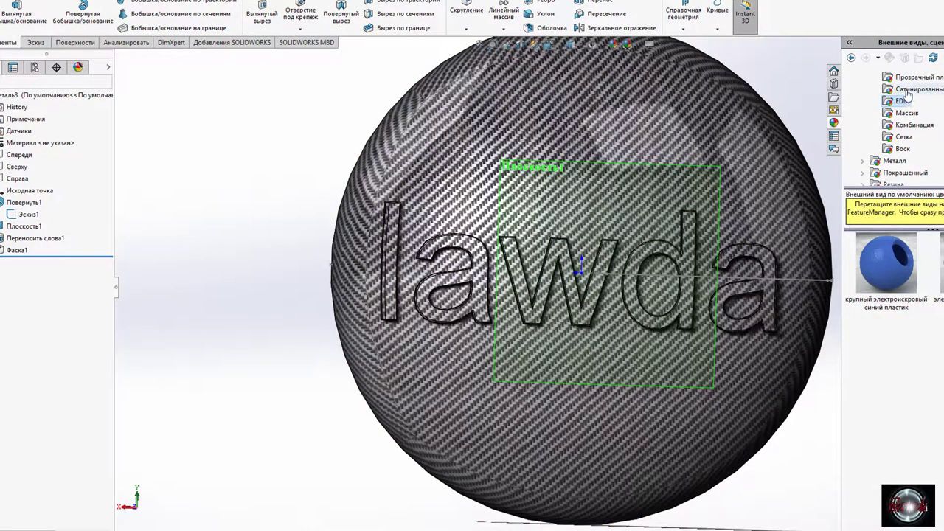
{"action": "left_click", "coordinate": [909, 89]}
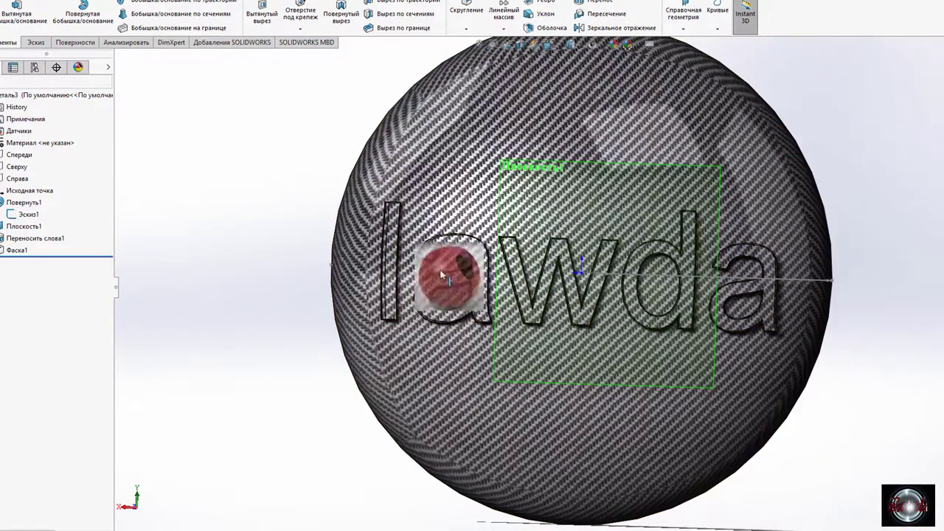
{"action": "left_click_drag", "start_coordinate": [892, 526], "coordinate": [390, 258]}
{"action": "left_click", "coordinate": [360, 253]}
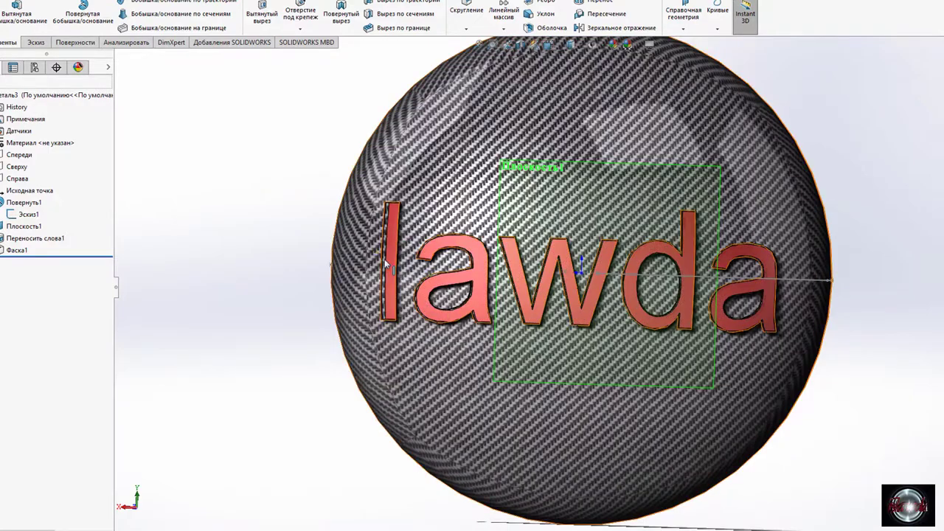
{"action": "middle_click_drag", "start_coordinate": [384, 258], "coordinate": [445, 253]}
{"action": "scroll", "coordinate": [444, 253], "scroll_direction": "down", "scroll_amount": 3}
{"action": "left_click", "coordinate": [461, 249]}
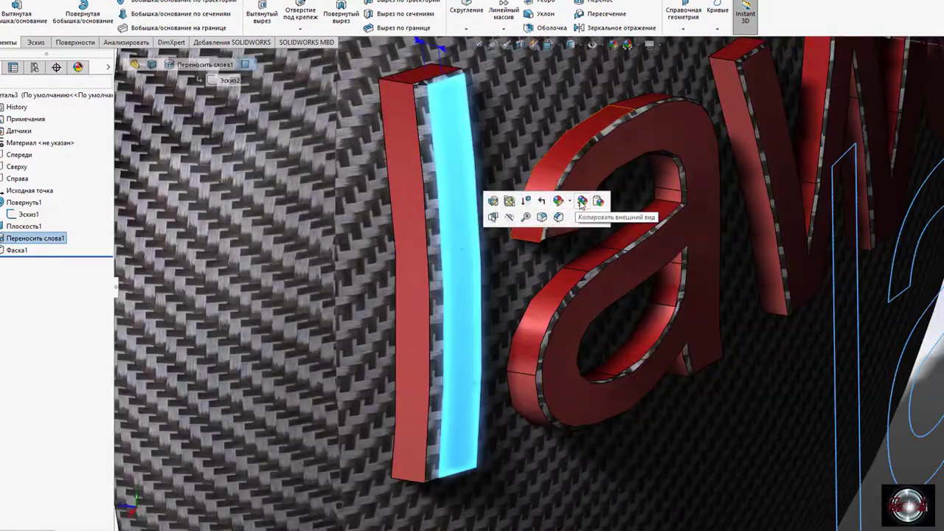
{"action": "left_click", "coordinate": [430, 224]}
Clear the selection, return to a front view, and save the dome part as kalpak.
{"action": "left_click", "coordinate": [566, 177]}
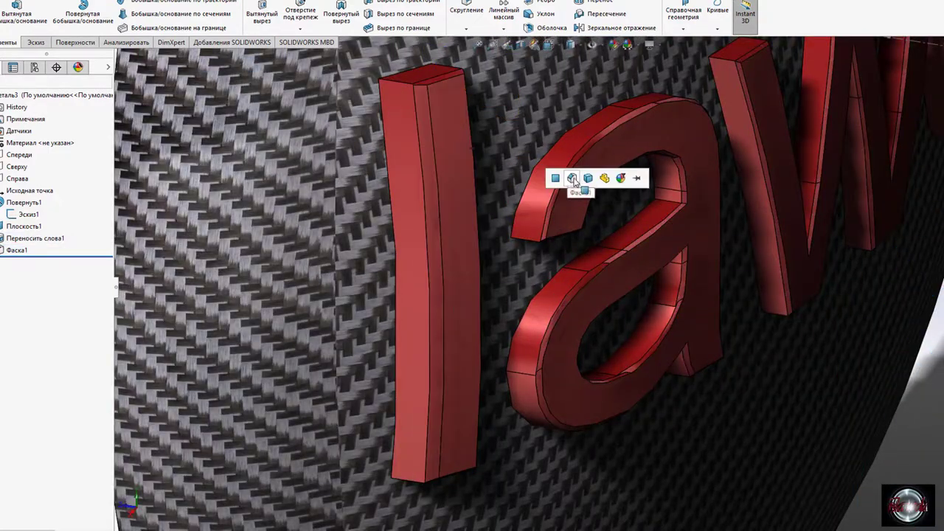
{"action": "left_click", "coordinate": [569, 181]}
{"action": "key", "text": "ctrl+s"}
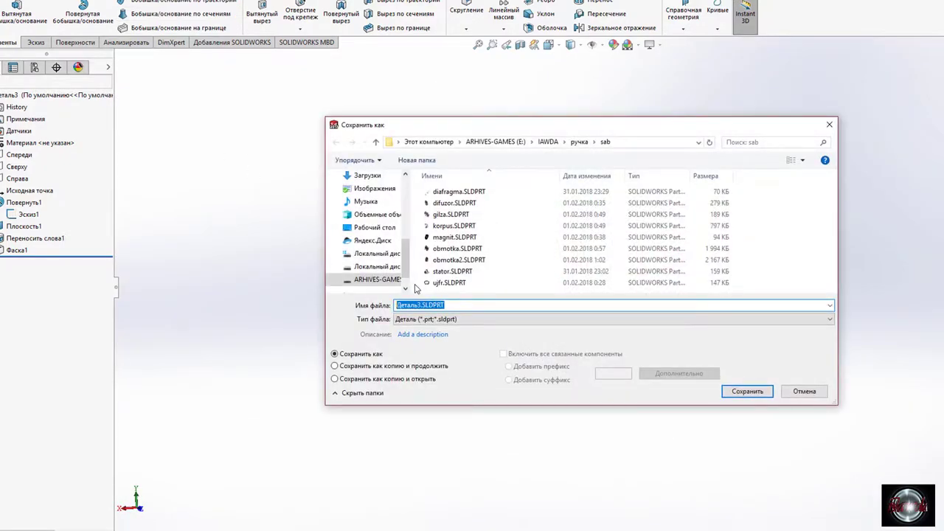
{"action": "type", "text": "kalpak"}
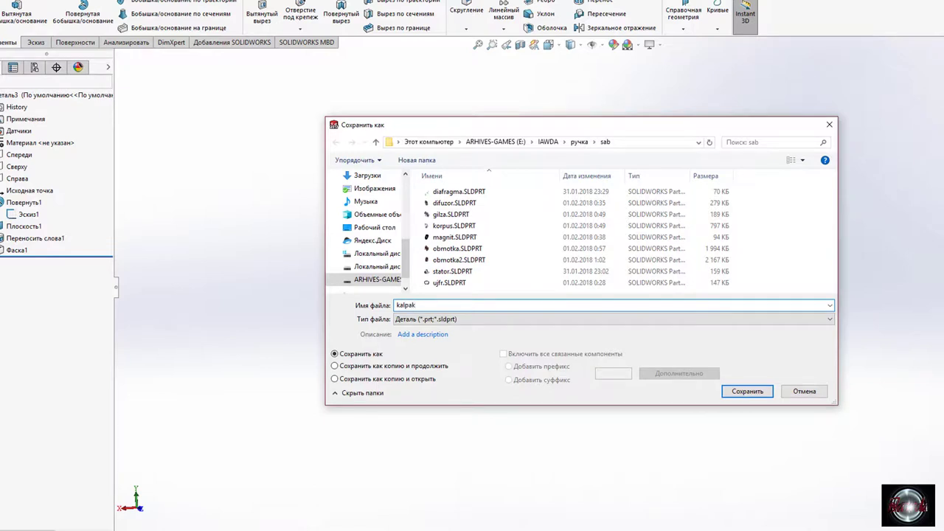
{"action": "key", "text": "Return"}
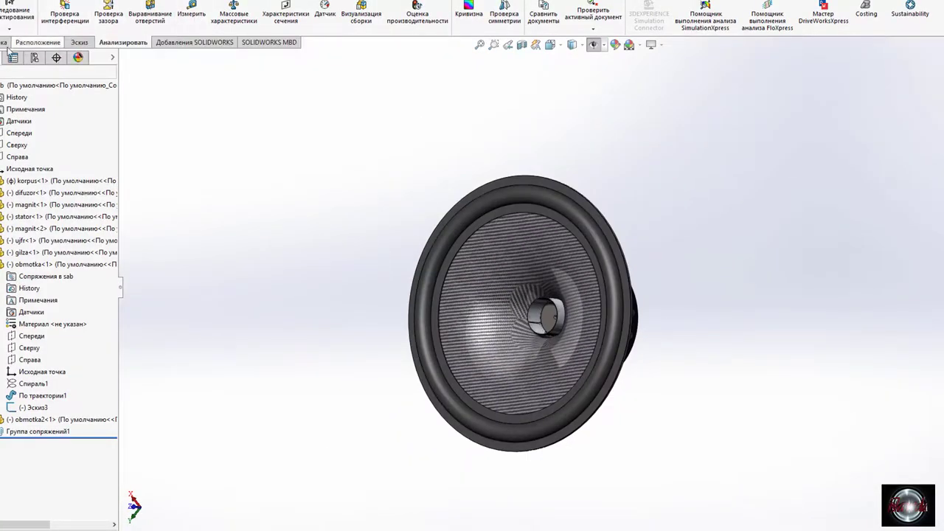
Insert the kalpak part beside the speaker and rotate it into orientation.
{"action": "left_click", "coordinate": [6, 42]}
{"action": "left_click", "coordinate": [51, 15]}
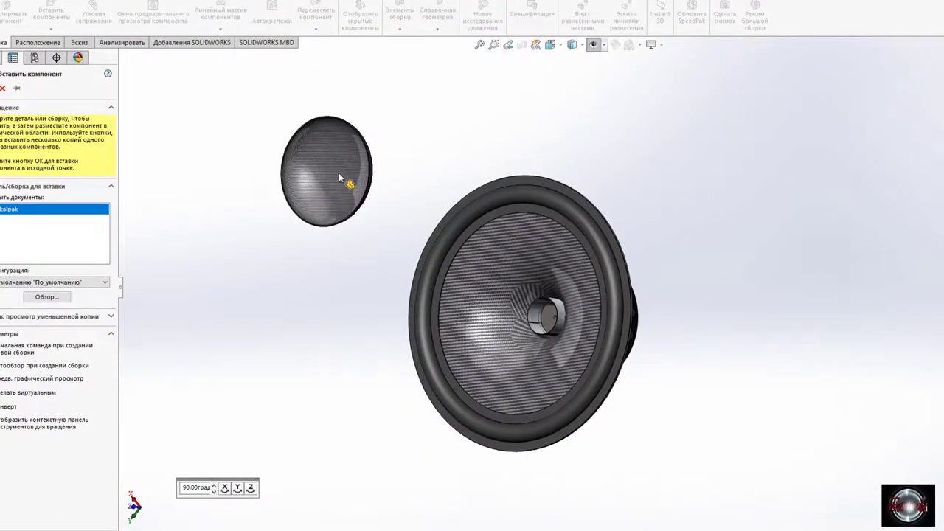
{"action": "left_click", "coordinate": [339, 172]}
{"action": "left_click", "coordinate": [317, 31]}
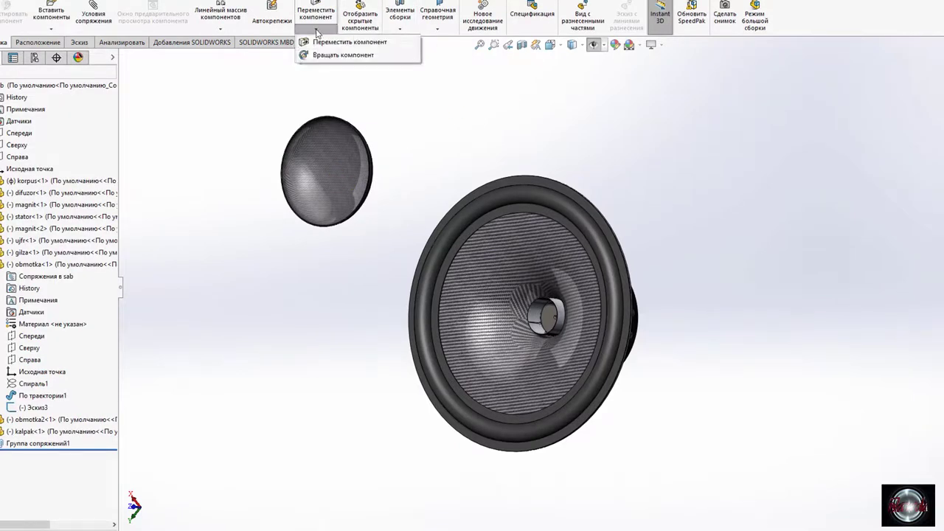
{"action": "left_click", "coordinate": [343, 54]}
{"action": "mouse_move", "coordinate": [326, 171]}
{"action": "left_mouse_down"}
{"action": "mouse_move", "coordinate": [368, 180]}
{"action": "mouse_move", "coordinate": [253, 147]}
{"action": "mouse_move", "coordinate": [311, 89]}
{"action": "mouse_move", "coordinate": [295, 89]}
{"action": "mouse_move", "coordinate": [413, 157]}
{"action": "left_mouse_up"}
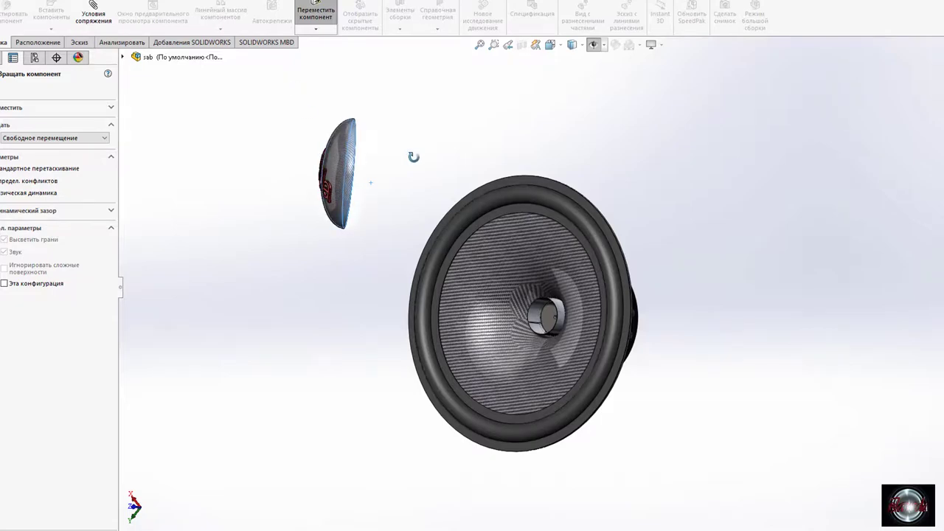
{"action": "scroll", "coordinate": [413, 157], "scroll_direction": "down", "scroll_amount": 3}
{"action": "key", "text": "Escape"}
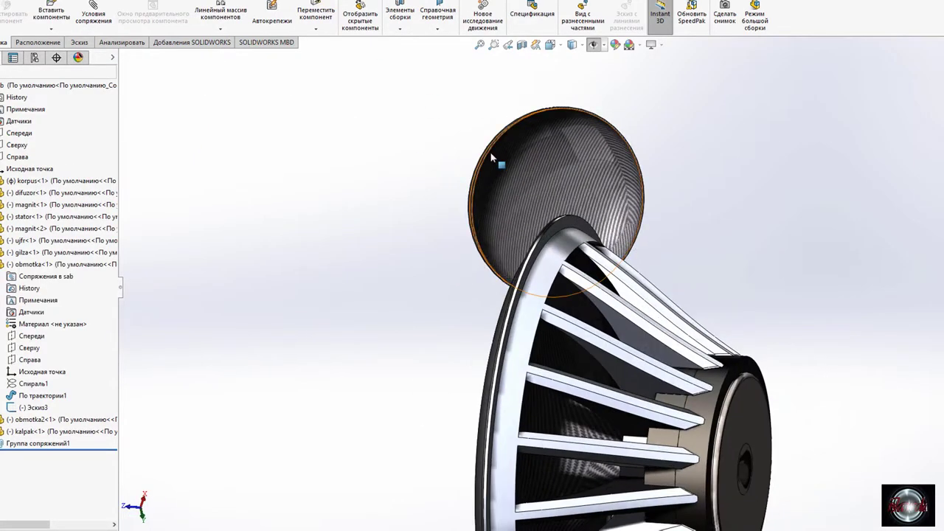
{"action": "scroll", "coordinate": [492, 158], "scroll_direction": "down", "scroll_amount": 5}
Mate the cap face to the speaker face and drag the cap into the speaker centre.
{"action": "left_click", "coordinate": [517, 194]}
{"action": "scroll", "coordinate": [517, 195], "scroll_direction": "up", "scroll_amount": 5}
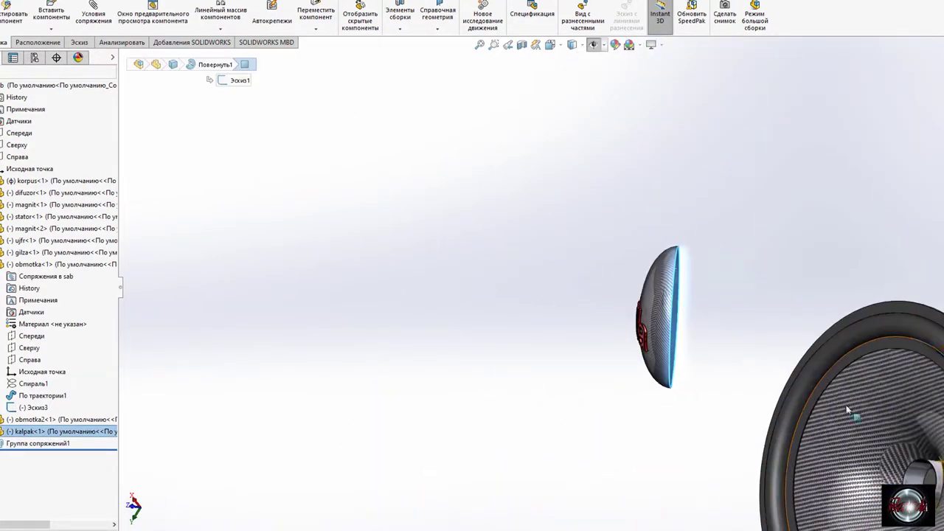
{"action": "left_click", "coordinate": [847, 409], "text": "ctrl"}
{"action": "left_click", "coordinate": [873, 396]}
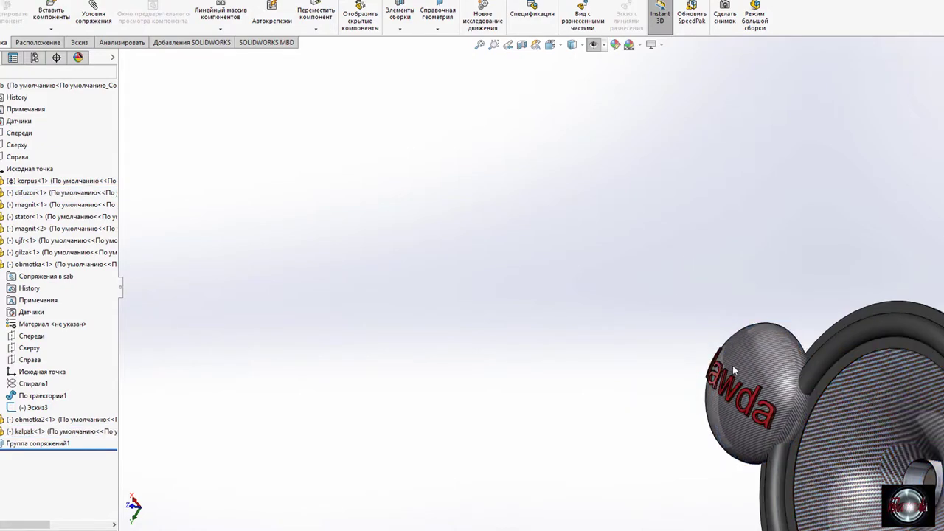
{"action": "middle_click_drag", "start_coordinate": [870, 424], "coordinate": [570, 389]}
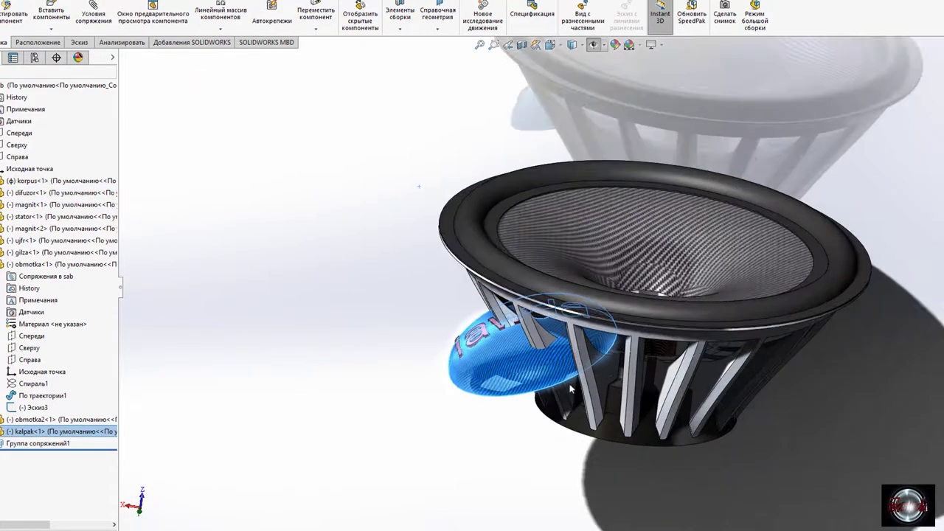
{"action": "scroll", "coordinate": [570, 389], "scroll_direction": "down", "scroll_amount": 5}
{"action": "left_click_drag", "start_coordinate": [496, 342], "coordinate": [658, 103]}
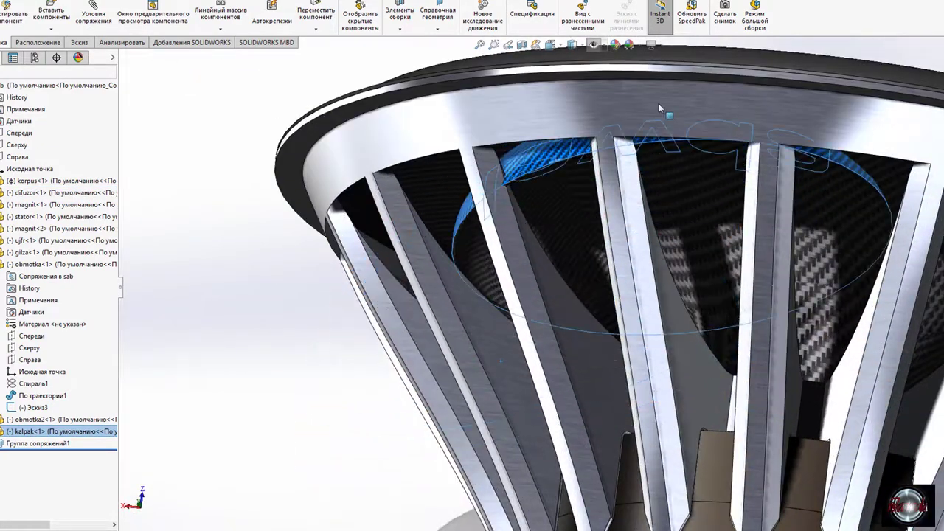
{"action": "scroll", "coordinate": [659, 105], "scroll_direction": "up", "scroll_amount": 3}
{"action": "mouse_move", "coordinate": [698, 178]}
{"action": "middle_mouse_down"}
{"action": "mouse_move", "coordinate": [912, 198]}
{"action": "mouse_move", "coordinate": [774, 280]}
{"action": "mouse_move", "coordinate": [821, 225]}
{"action": "middle_mouse_up"}
Delete the dust cap's tangent mate Касательность2 from its View Mates list.
{"action": "left_click", "coordinate": [773, 276]}
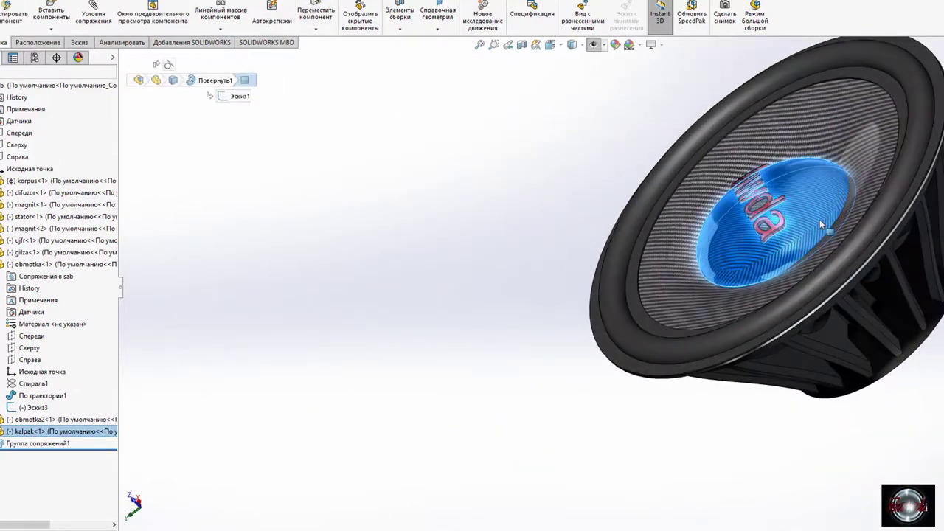
{"action": "left_click", "coordinate": [169, 64]}
{"action": "left_click", "coordinate": [200, 128]}
{"action": "key", "text": "Delete"}
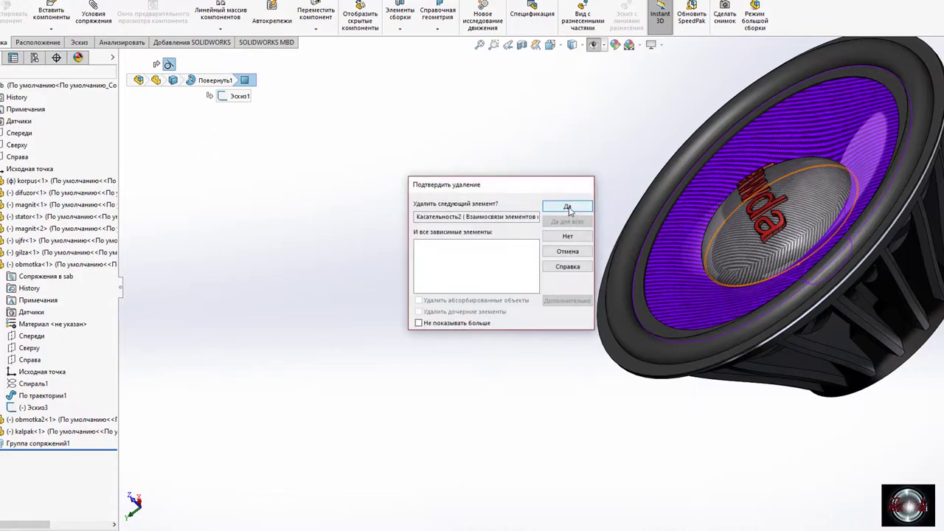
{"action": "left_click", "coordinate": [567, 207]}
Select the speaker housing, diffuser cone and dome edges to check the cap's seating.
{"action": "left_click", "coordinate": [851, 85]}
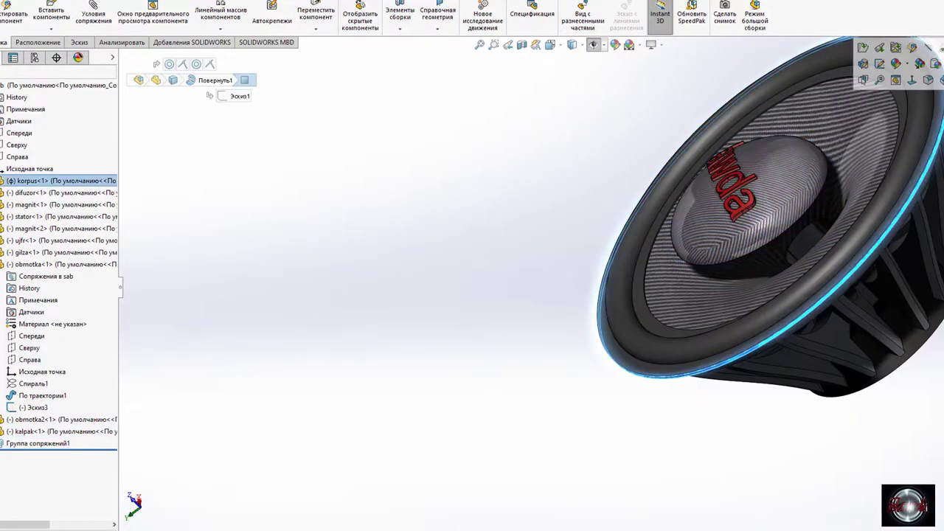
{"action": "scroll", "coordinate": [619, 181], "scroll_direction": "down", "scroll_amount": 5}
{"action": "left_click", "coordinate": [619, 176]}
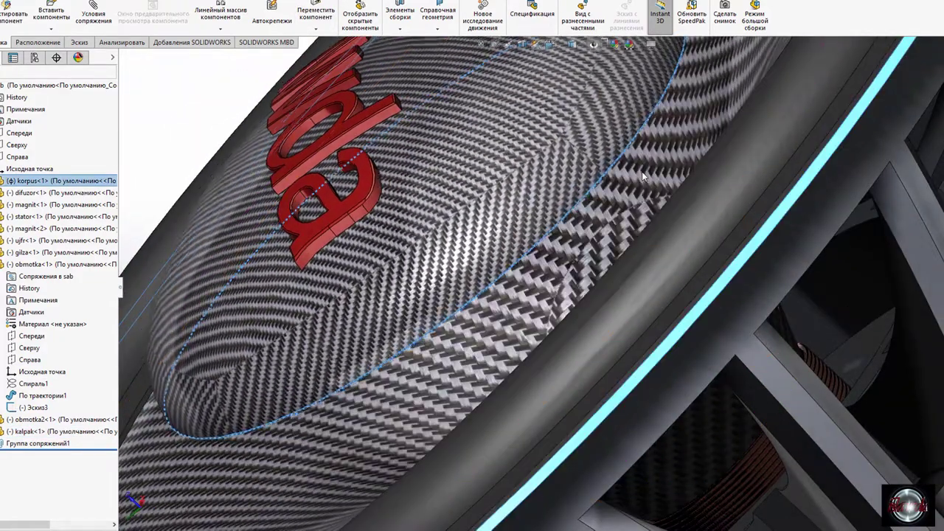
{"action": "scroll", "coordinate": [641, 177], "scroll_direction": "up", "scroll_amount": 5}
{"action": "left_click", "coordinate": [629, 171]}
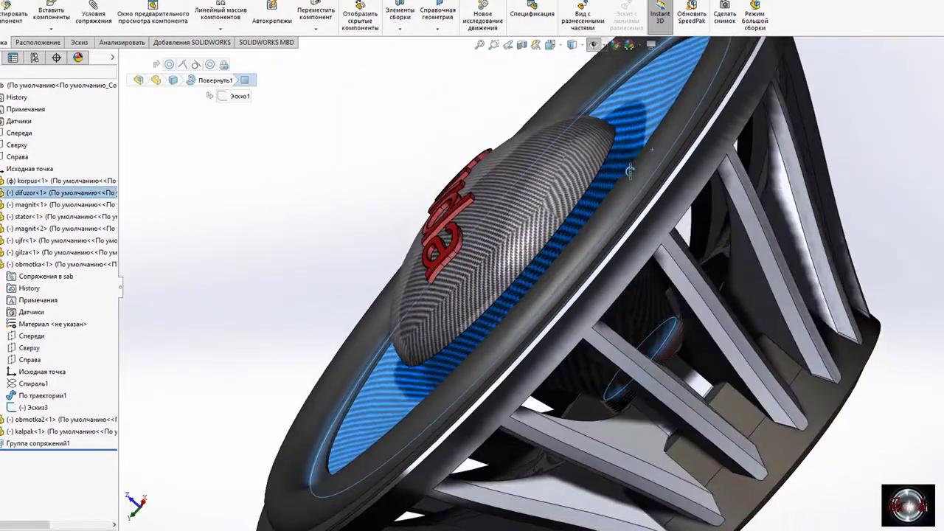
{"action": "scroll", "coordinate": [629, 170], "scroll_direction": "down", "scroll_amount": 5}
{"action": "left_click", "coordinate": [626, 182]}
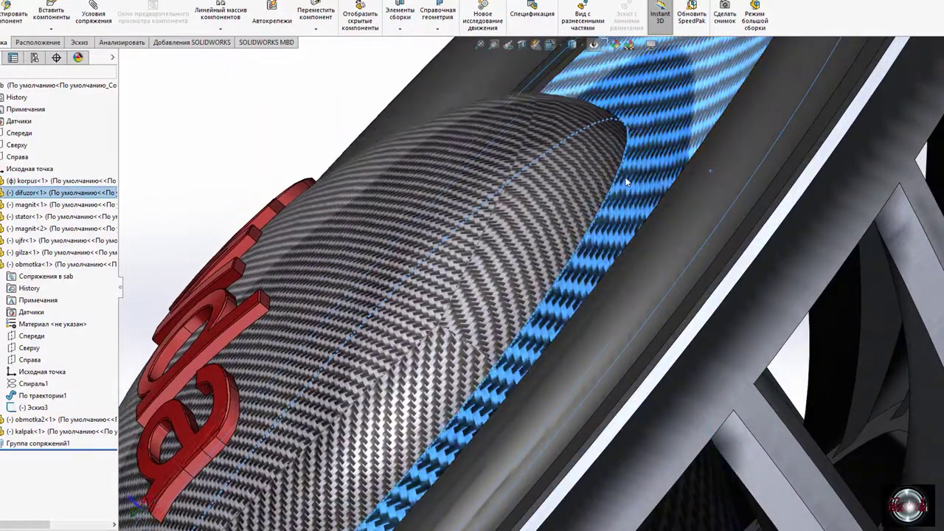
{"action": "scroll", "coordinate": [626, 182], "scroll_direction": "up", "scroll_amount": 5}
Turn the speaker front-on and select the centred dust cap.
{"action": "middle_click_drag", "start_coordinate": [600, 263], "coordinate": [695, 350]}
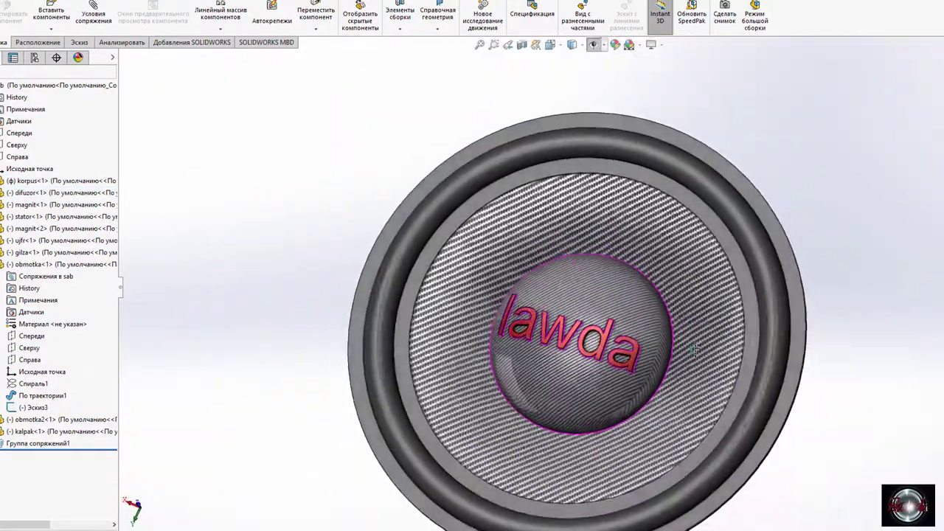
{"action": "scroll", "coordinate": [695, 350], "scroll_direction": "down", "scroll_amount": 5}
{"action": "scroll", "coordinate": [631, 383], "scroll_direction": "up", "scroll_amount": 2}
{"action": "left_click", "coordinate": [501, 377]}
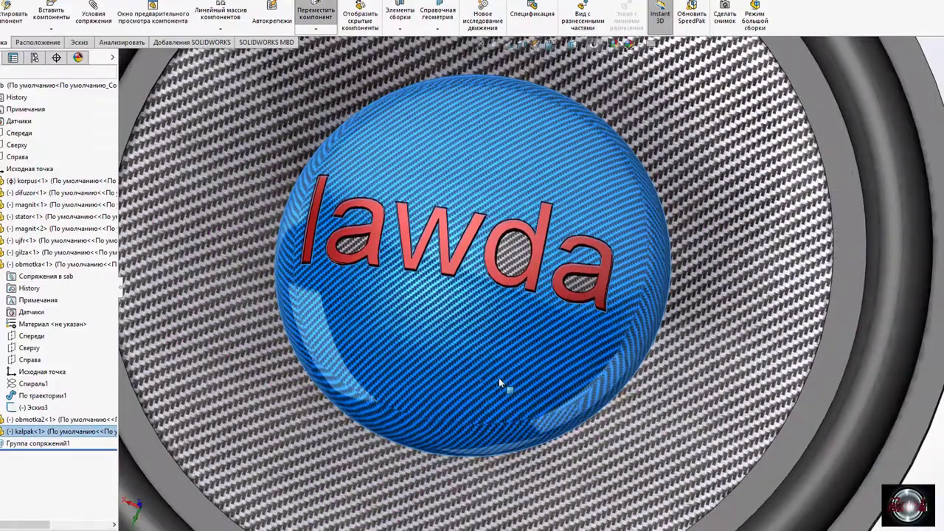
{"action": "scroll", "coordinate": [737, 391], "scroll_direction": "up", "scroll_amount": 5}
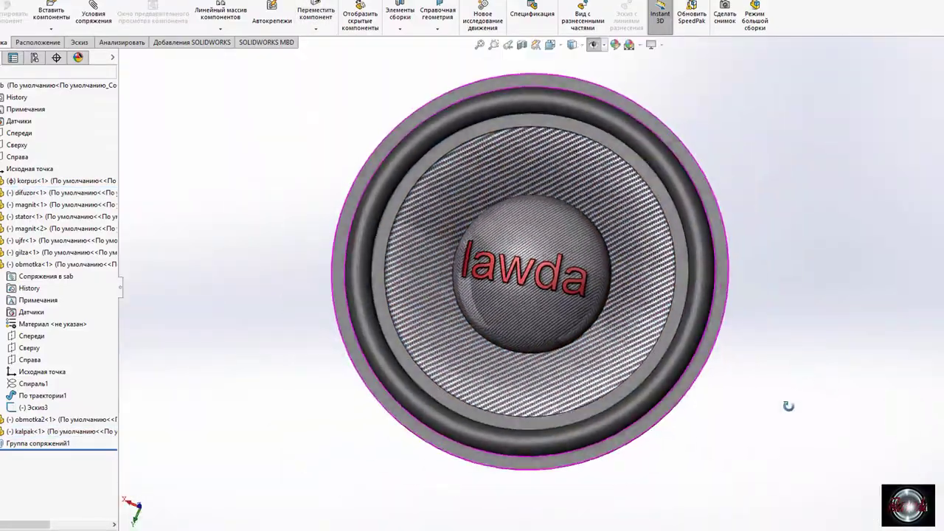
{"action": "scroll", "coordinate": [658, 356], "scroll_direction": "down", "scroll_amount": 5}
{"action": "left_click", "coordinate": [562, 359]}
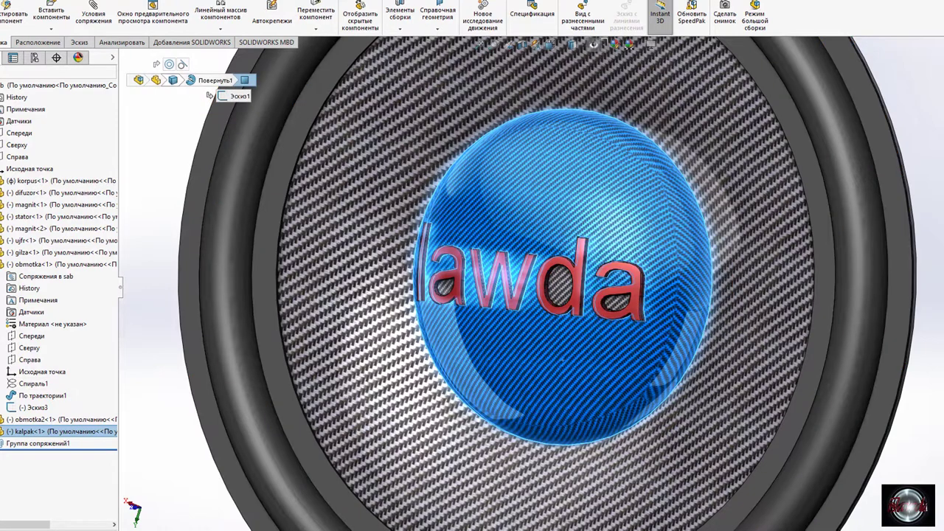
Edit the carbon-fibre epoxy appearance and drag its texture mapping handle larger.
{"action": "left_click", "coordinate": [78, 57]}
{"action": "mouse_move", "coordinate": [41, 123]}
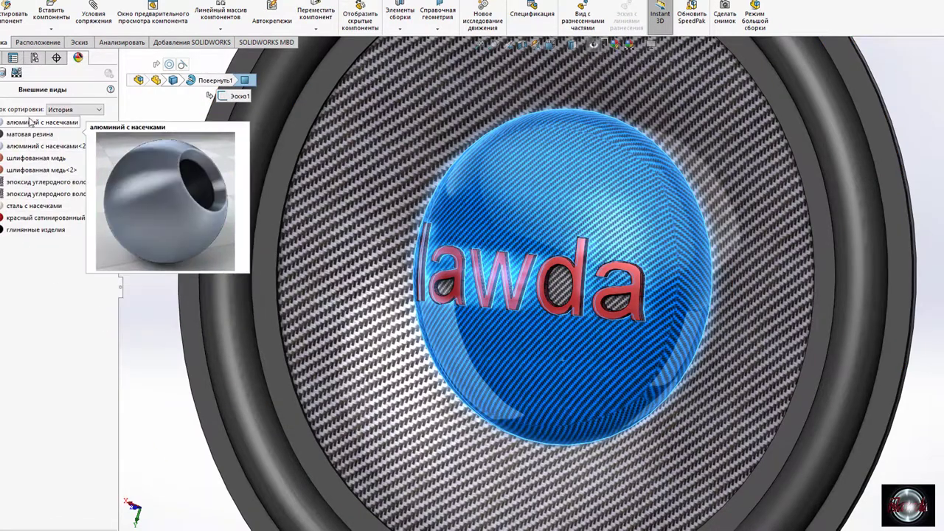
{"action": "left_click", "coordinate": [30, 183]}
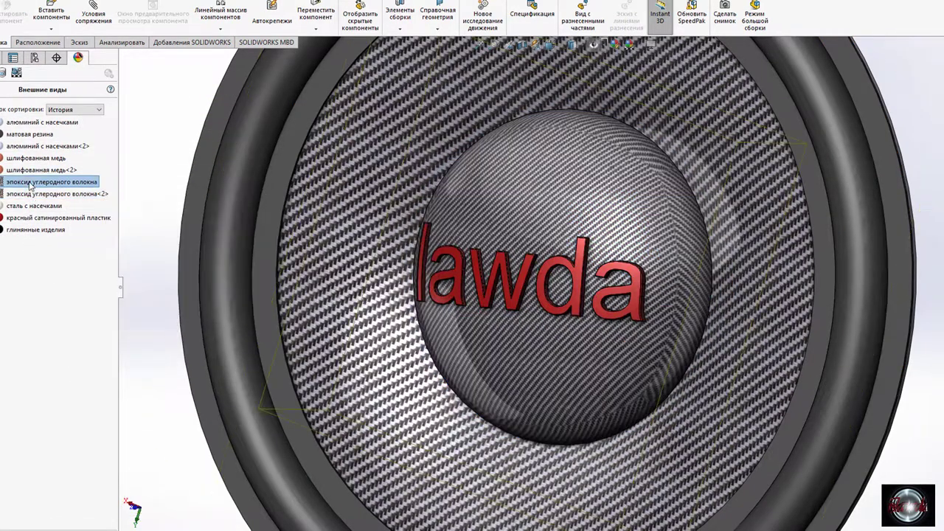
{"action": "right_click", "coordinate": [30, 186]}
{"action": "left_click", "coordinate": [62, 206]}
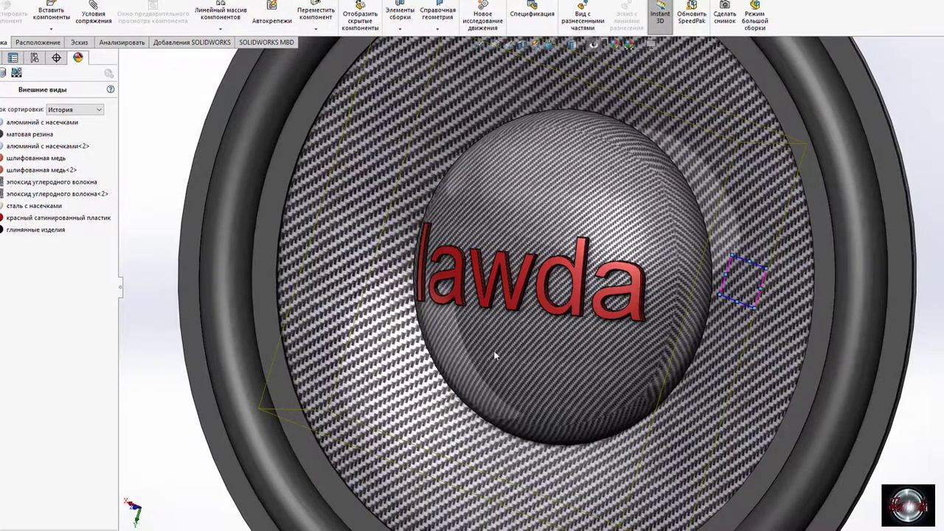
{"action": "left_click_drag", "start_coordinate": [755, 304], "coordinate": [764, 319]}
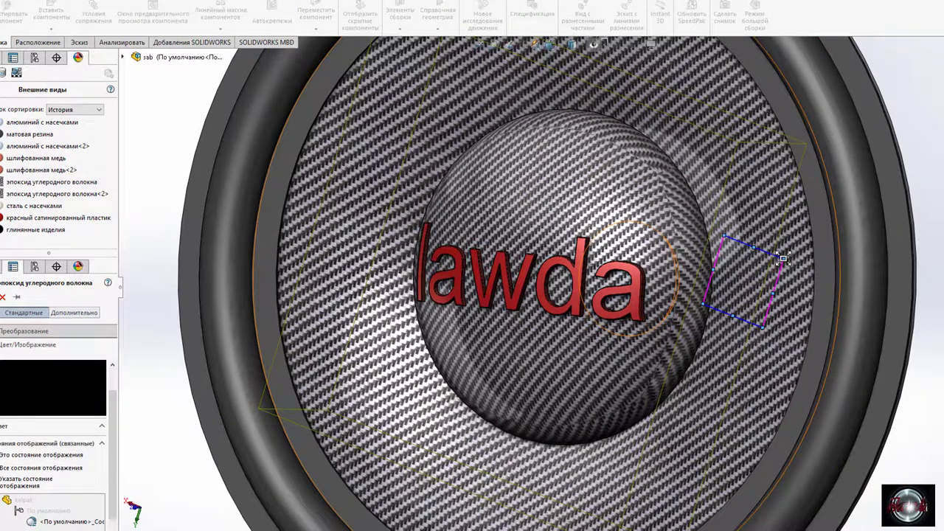
Show the Advanced Transform settings and scale the carbon-fibre texture up slightly.
{"action": "left_click", "coordinate": [76, 314]}
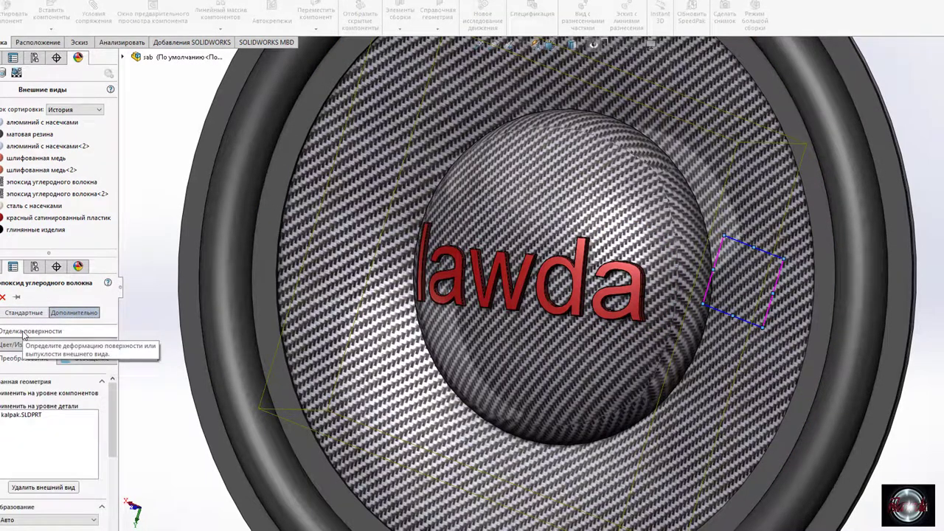
{"action": "left_click", "coordinate": [23, 332]}
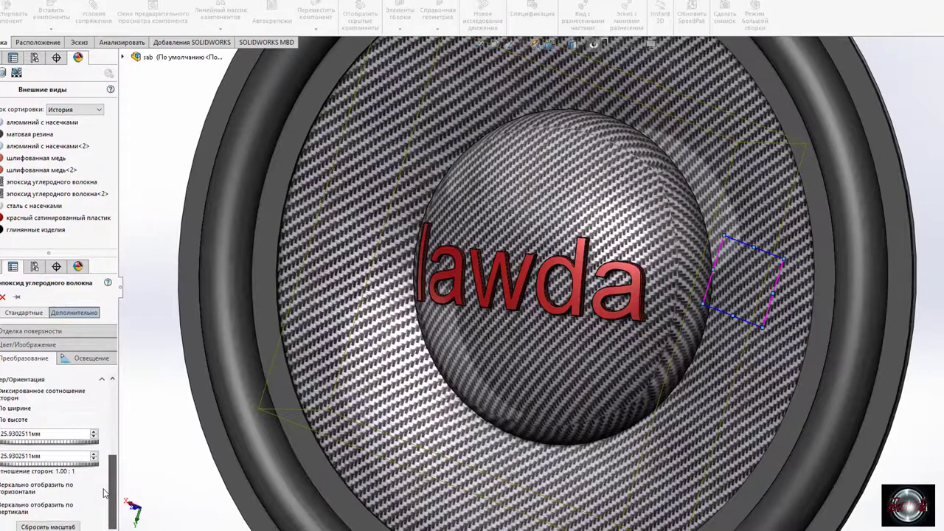
{"action": "scroll", "coordinate": [107, 458], "scroll_direction": "up", "scroll_amount": 3}
{"action": "left_click_drag", "start_coordinate": [118, 437], "coordinate": [113, 494]}
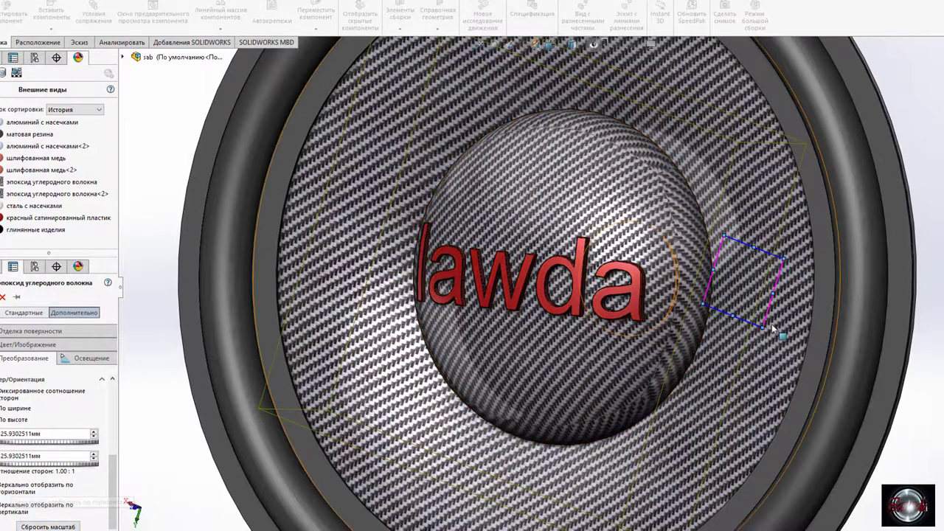
{"action": "left_click_drag", "start_coordinate": [760, 325], "coordinate": [761, 328]}
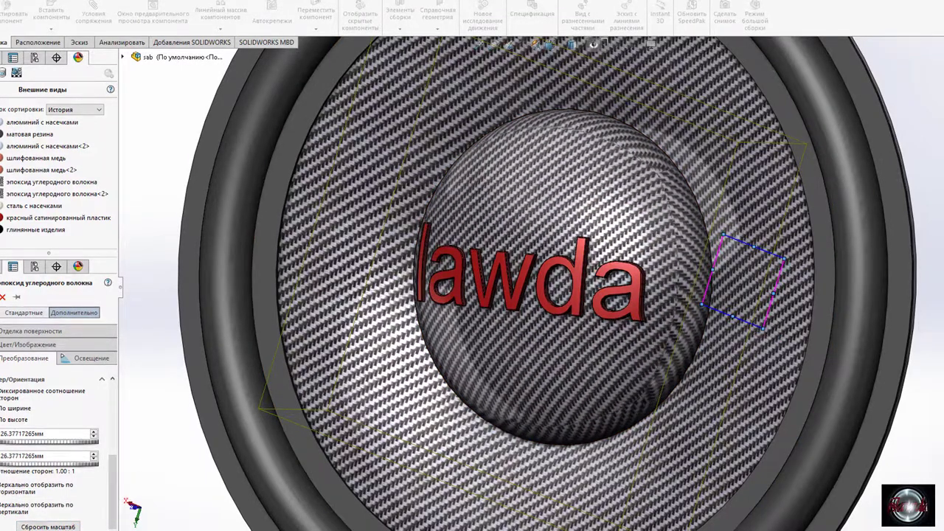
From a front view, enlarge the texture to about 33 mm and accept the appearance.
{"action": "key", "text": "ctrl+1"}
{"action": "scroll", "coordinate": [532, 286], "scroll_direction": "down", "scroll_amount": 3}
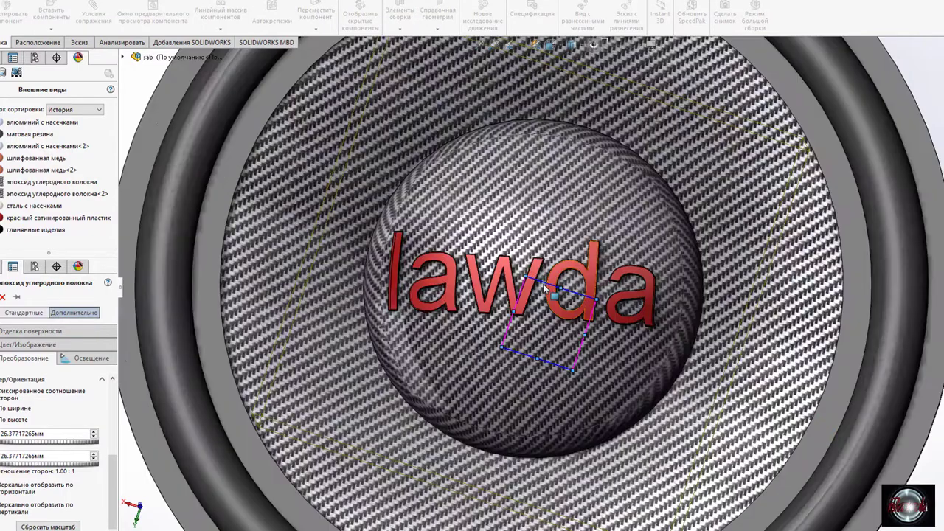
{"action": "mouse_move", "coordinate": [586, 297]}
{"action": "left_mouse_down"}
{"action": "mouse_move", "coordinate": [615, 294]}
{"action": "mouse_move", "coordinate": [606, 295]}
{"action": "left_mouse_up"}
{"action": "scroll", "coordinate": [606, 295], "scroll_direction": "up", "scroll_amount": 3}
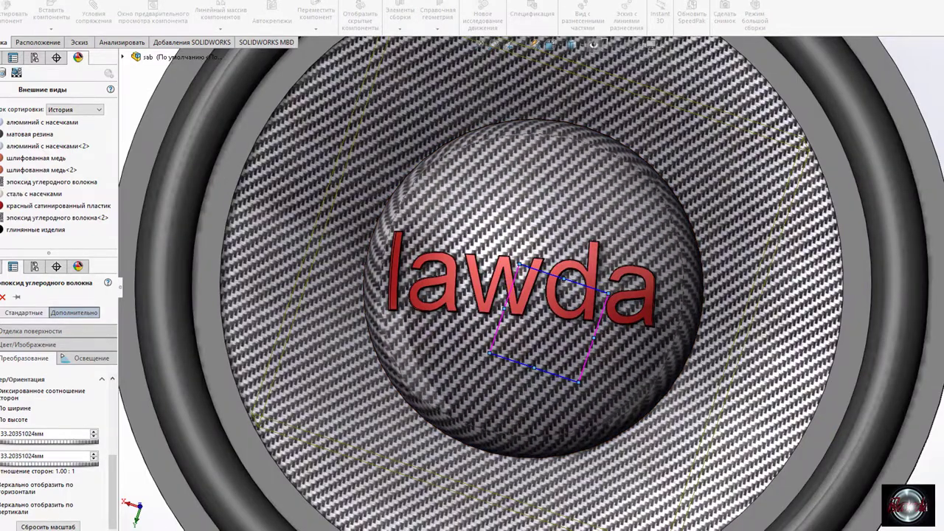
{"action": "key", "text": "Return"}
{"action": "scroll", "coordinate": [774, 243], "scroll_direction": "up", "scroll_amount": 2}
{"action": "mouse_move", "coordinate": [774, 244]}
{"action": "middle_mouse_down"}
{"action": "mouse_move", "coordinate": [635, 286]}
{"action": "mouse_move", "coordinate": [406, 322]}
{"action": "mouse_move", "coordinate": [615, 432]}
{"action": "mouse_move", "coordinate": [578, 413]}
{"action": "mouse_move", "coordinate": [573, 247]}
{"action": "mouse_move", "coordinate": [745, 130]}
{"action": "mouse_move", "coordinate": [581, 56]}
{"action": "mouse_move", "coordinate": [497, 105]}
{"action": "mouse_move", "coordinate": [610, 172]}
{"action": "mouse_move", "coordinate": [571, 354]}
{"action": "mouse_move", "coordinate": [568, 295]}
{"action": "middle_mouse_up"}
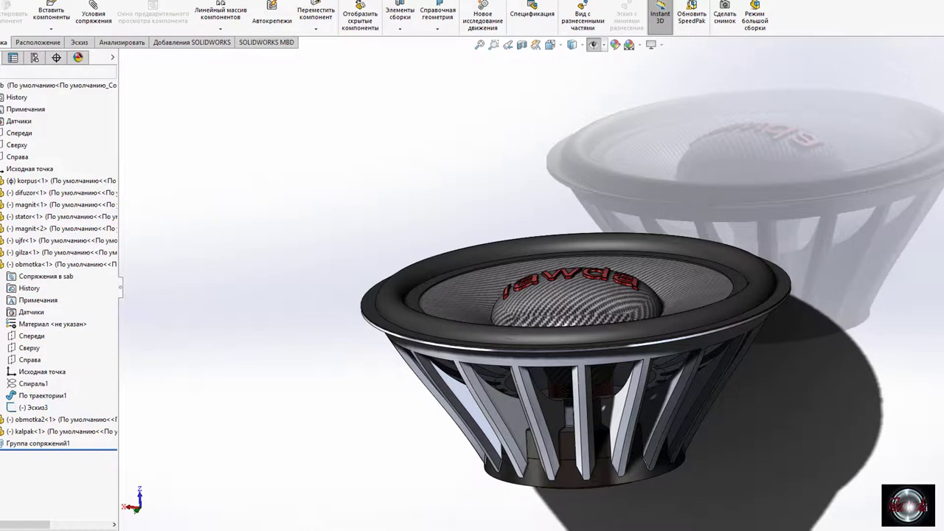
Discard assembly changes, edit kalpak's Эскиз1, and change the 30 profile dimension to 20.
{"action": "key", "text": "ctrl+s"}
{"action": "left_click", "coordinate": [190, 143]}
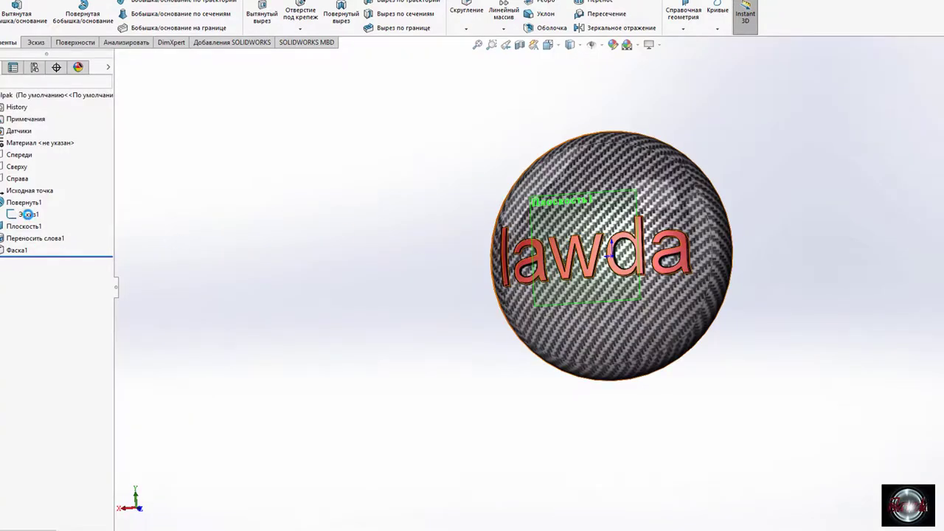
{"action": "left_click", "coordinate": [28, 214]}
{"action": "right_click", "coordinate": [28, 214]}
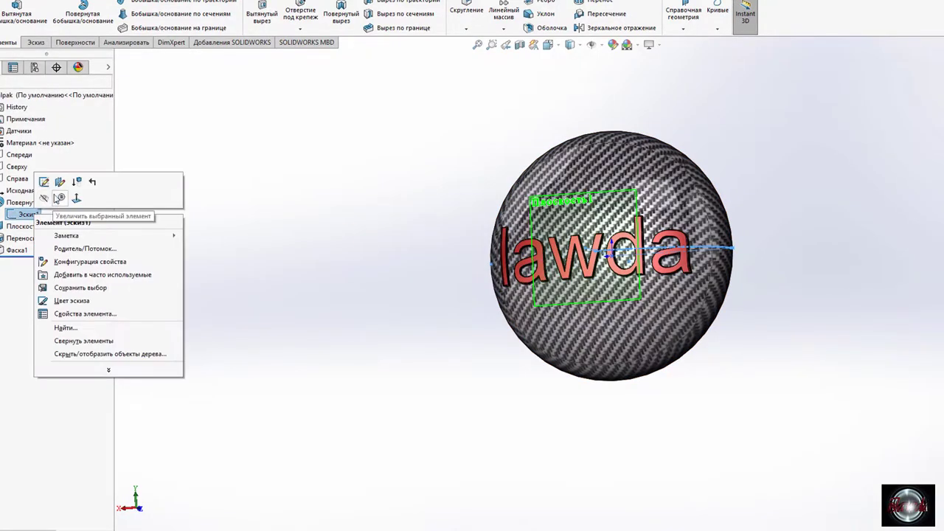
{"action": "left_click", "coordinate": [42, 183]}
{"action": "middle_click_drag", "start_coordinate": [443, 162], "coordinate": [559, 180]}
{"action": "left_click", "coordinate": [547, 176]}
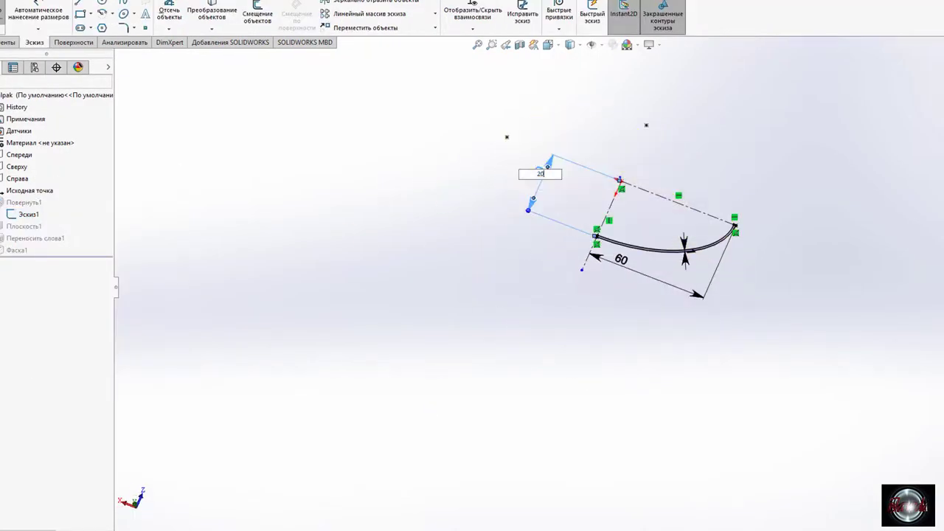
{"action": "key", "text": "Return"}
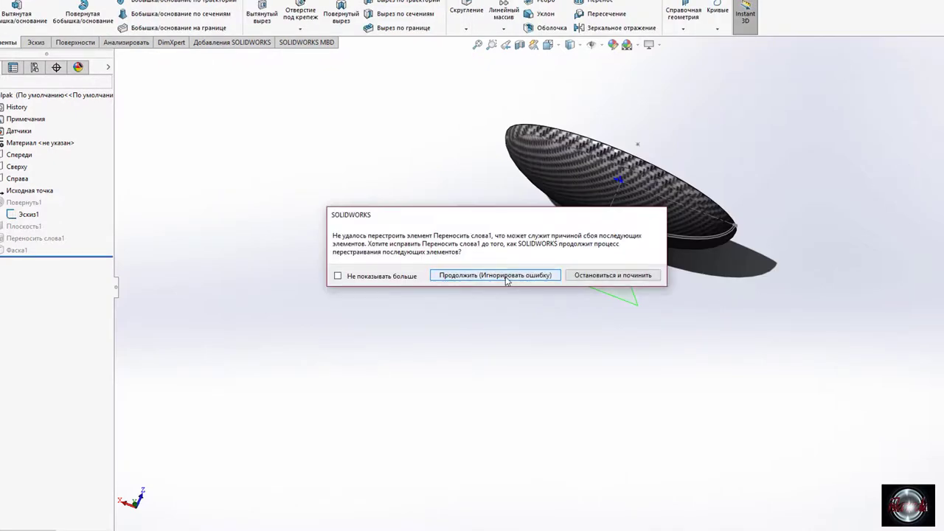
Dismiss the rebuild errors, roll back above Фаска1, and inspect the wrap Переносить слова1.
{"action": "left_click", "coordinate": [494, 274]}
{"action": "left_click", "coordinate": [315, 91]}
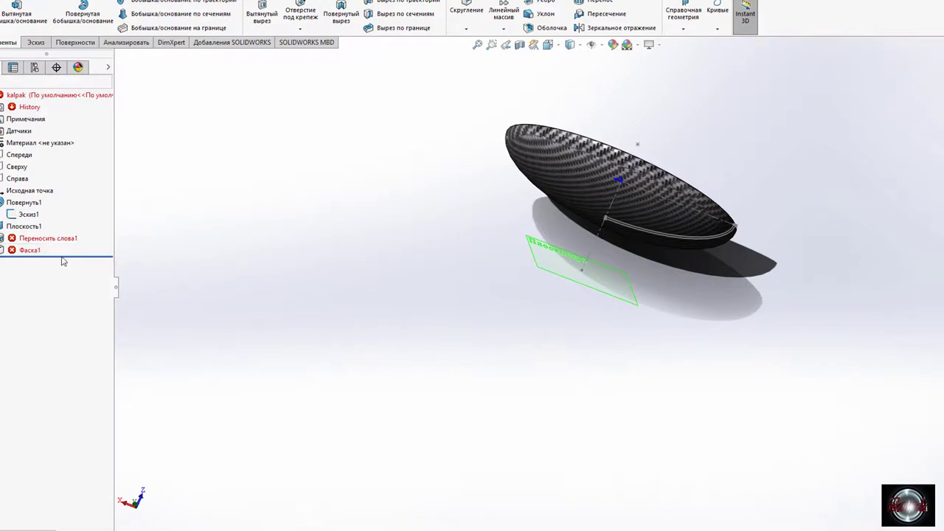
{"action": "left_click_drag", "start_coordinate": [63, 257], "coordinate": [63, 244]}
{"action": "left_click", "coordinate": [48, 238]}
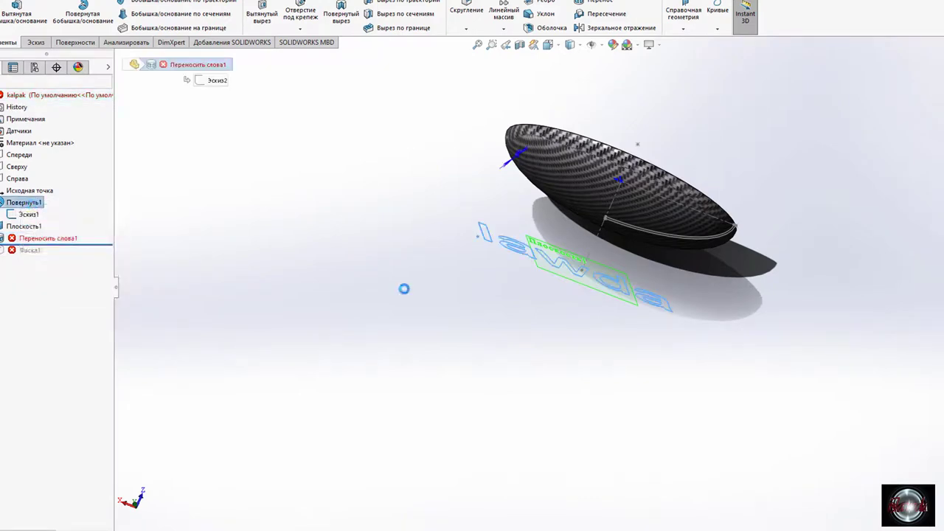
{"action": "middle_click_drag", "start_coordinate": [404, 288], "coordinate": [400, 185]}
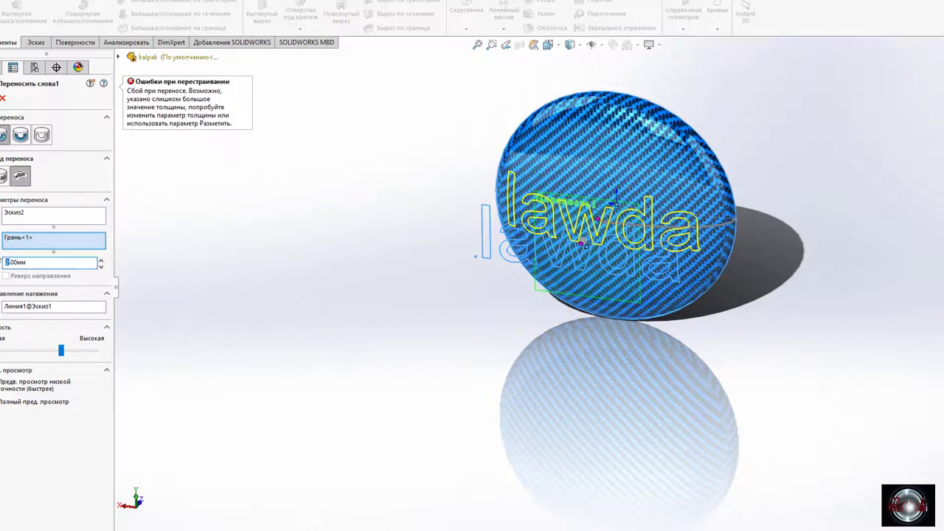
{"action": "middle_click_drag", "start_coordinate": [367, 257], "coordinate": [361, 331]}
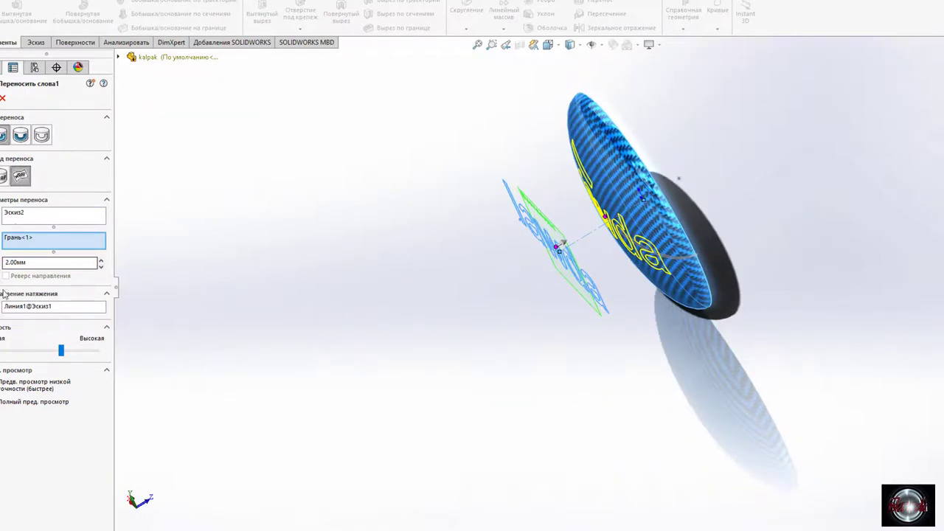
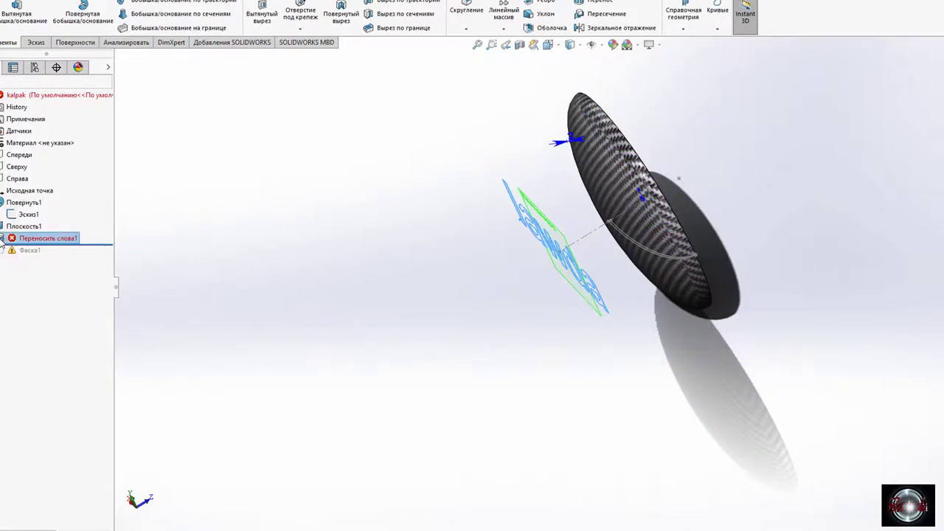
Edit the Переносить слова1 wrap feature and clear its old wrap face.
{"action": "right_click", "coordinate": [4, 240]}
{"action": "left_click", "coordinate": [37, 142]}
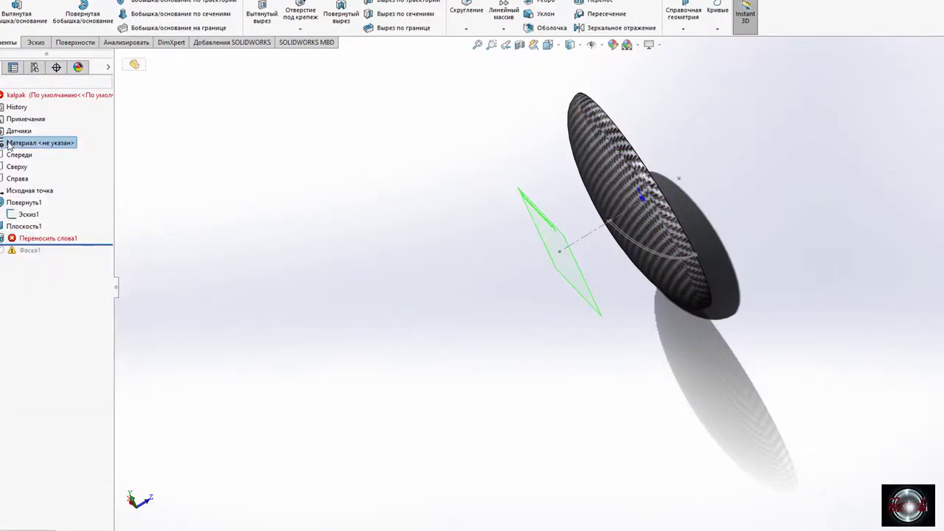
{"action": "right_click", "coordinate": [29, 238]}
{"action": "left_click", "coordinate": [33, 135]}
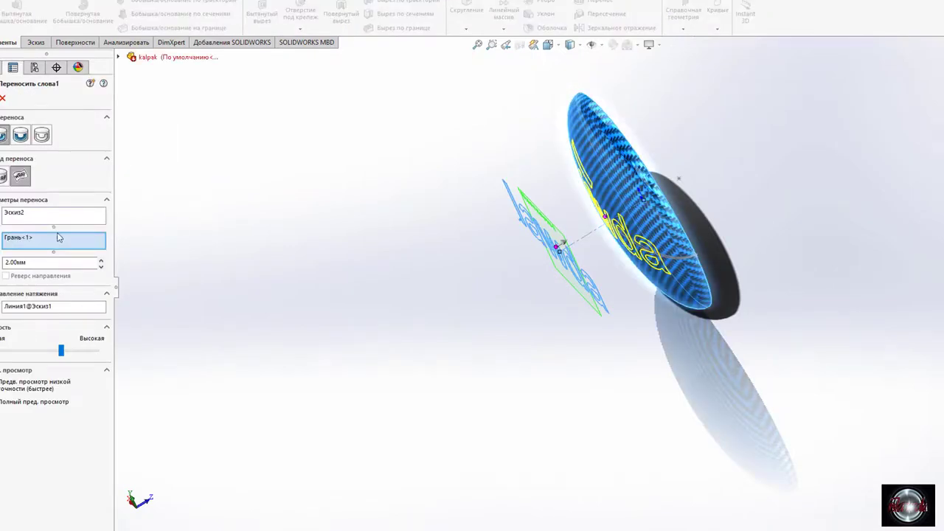
{"action": "left_click", "coordinate": [21, 240]}
{"action": "key", "text": "Delete"}
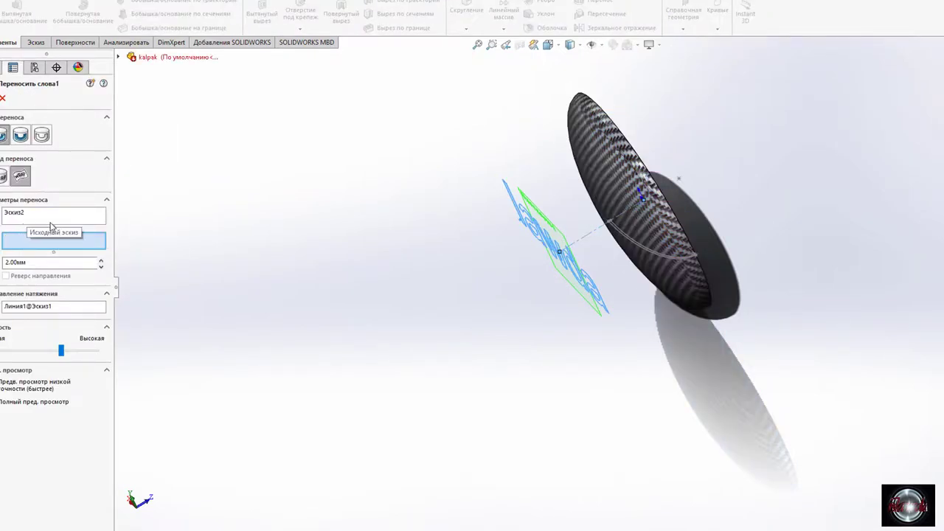
Reselect the disc face as the wrap surface and set the 1.50 mm thickness for 'lawda'.
{"action": "scroll", "coordinate": [556, 213], "scroll_direction": "down", "scroll_amount": 5}
{"action": "left_click", "coordinate": [556, 213]}
{"action": "scroll", "coordinate": [557, 213], "scroll_direction": "up", "scroll_amount": 5}
{"action": "type", "text": "1.5"}
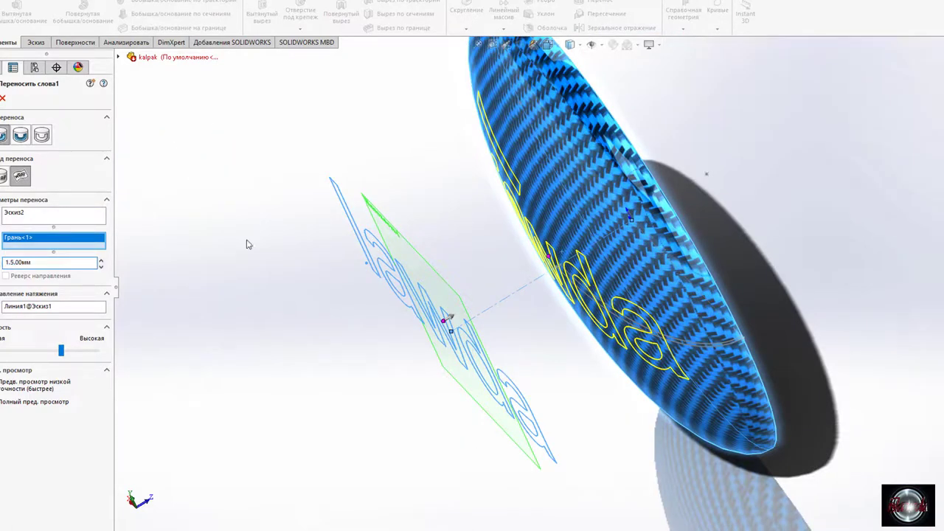
{"action": "key", "text": "Return"}
{"action": "left_click", "coordinate": [34, 262]}
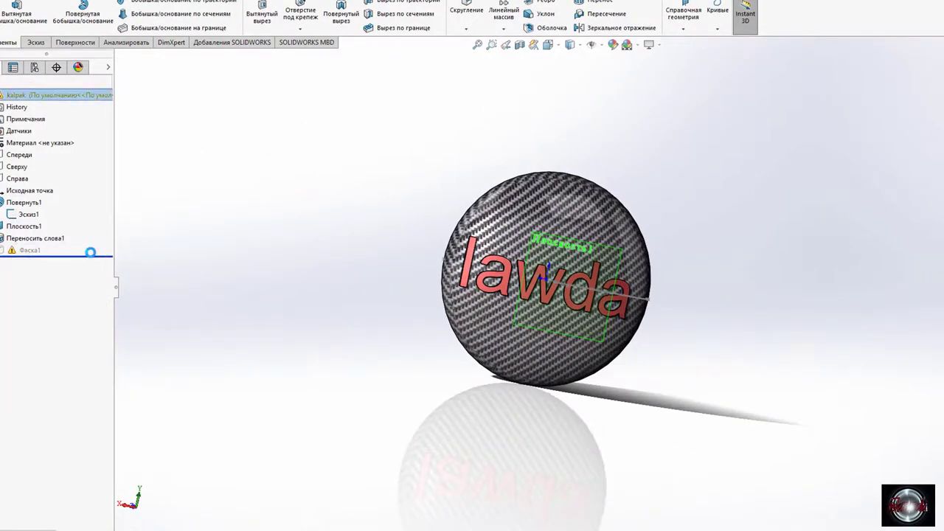
Switch to the speaker assembly window and select the korpus component.
{"action": "scroll", "coordinate": [456, 286], "scroll_direction": "down", "scroll_amount": 5}
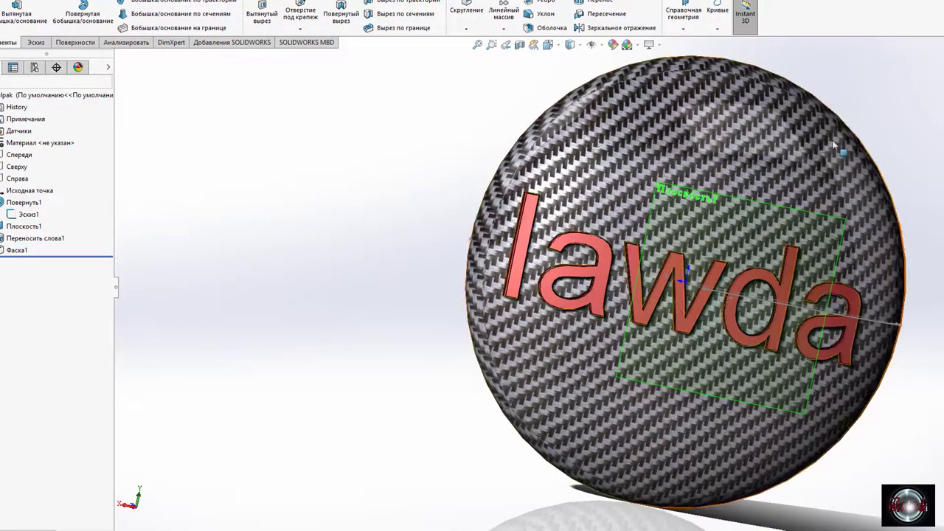
{"action": "key", "text": "ctrl+Tab"}
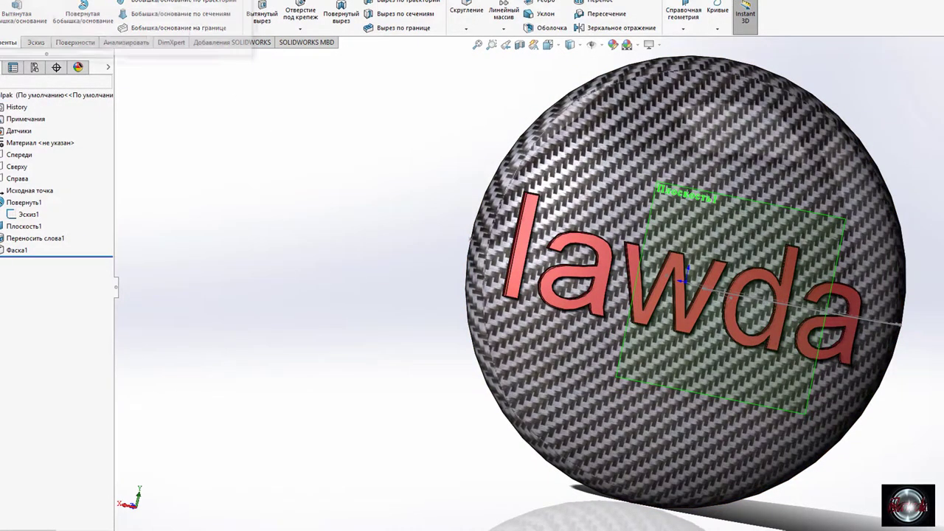
{"action": "key", "text": "Return"}
{"action": "mouse_move", "coordinate": [565, 256]}
{"action": "middle_mouse_down"}
{"action": "mouse_move", "coordinate": [612, 418]}
{"action": "mouse_move", "coordinate": [440, 253]}
{"action": "middle_mouse_up"}
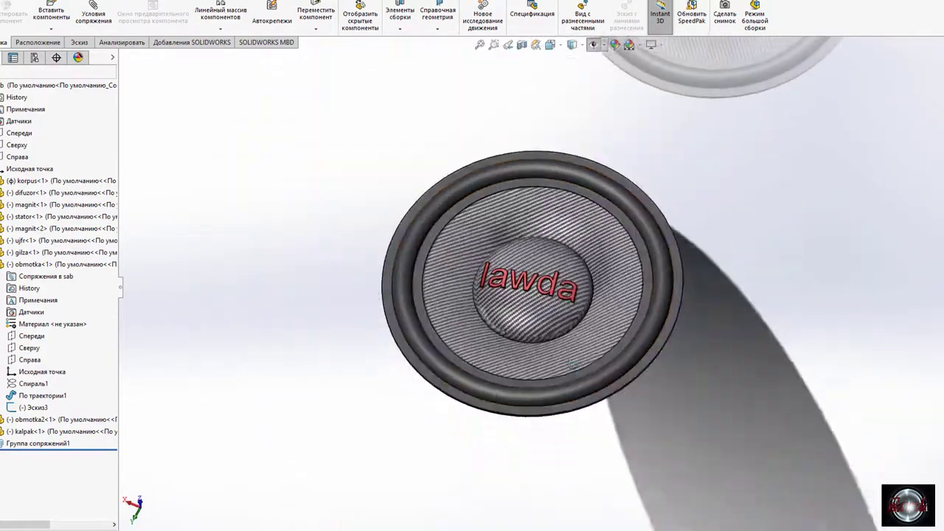
{"action": "left_click", "coordinate": [440, 253]}
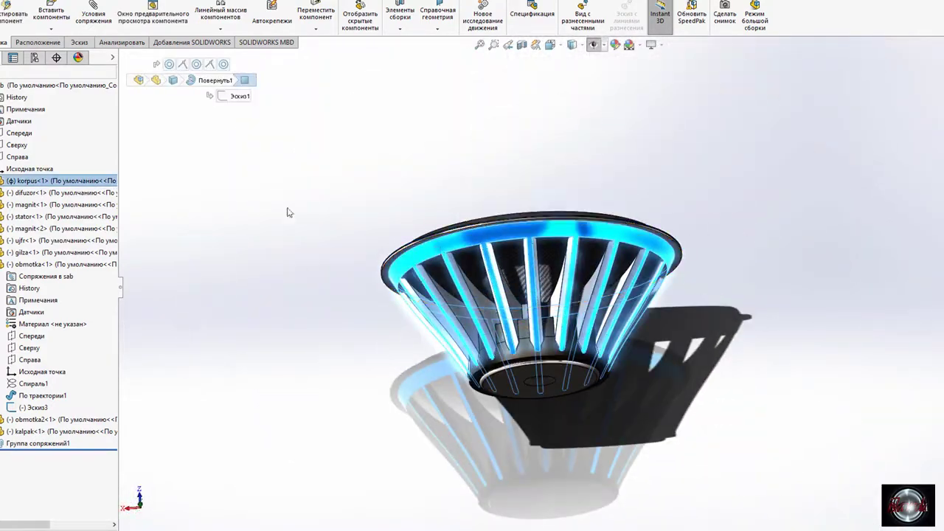
{"action": "left_click", "coordinate": [288, 211]}
{"action": "key", "text": "ctrl+n"}
{"action": "key", "text": "Escape"}
Open korpus.SLDPRT and roll its history back to just after Повернуть1.
{"action": "key", "text": "ctrl+o"}
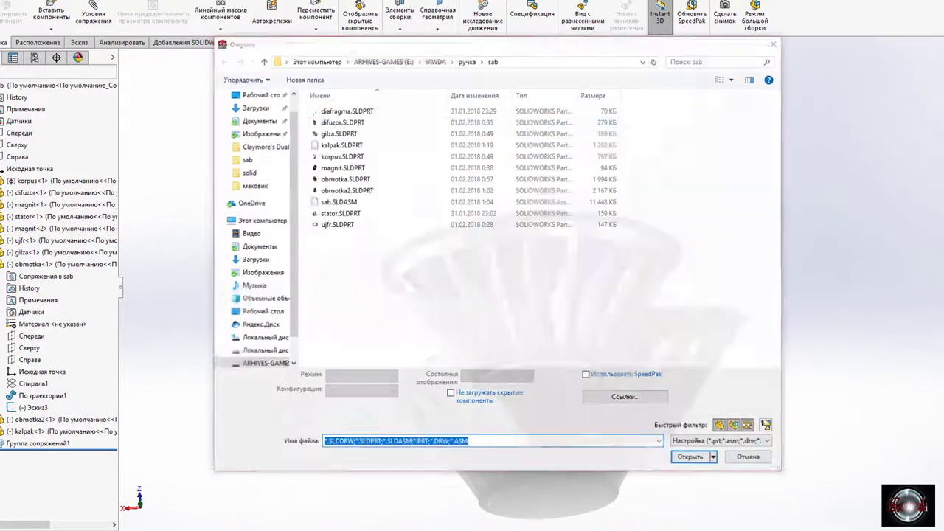
{"action": "left_click", "coordinate": [337, 157]}
{"action": "double_click", "coordinate": [338, 157]}
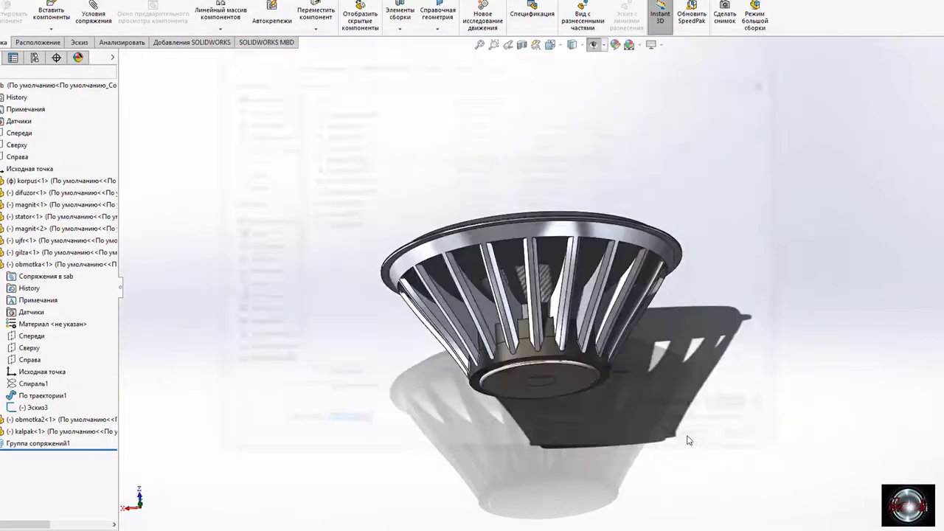
{"action": "left_click_drag", "start_coordinate": [72, 265], "coordinate": [72, 208]}
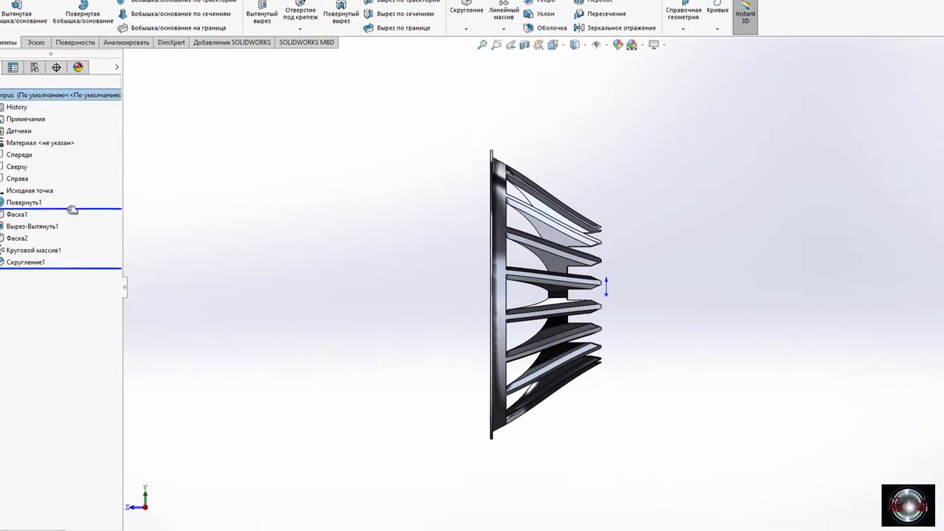
In Эскиз1, draw two rectangles: one extending the strip upward and a lip to the left.
{"action": "left_click", "coordinate": [33, 214]}
{"action": "left_click", "coordinate": [26, 182]}
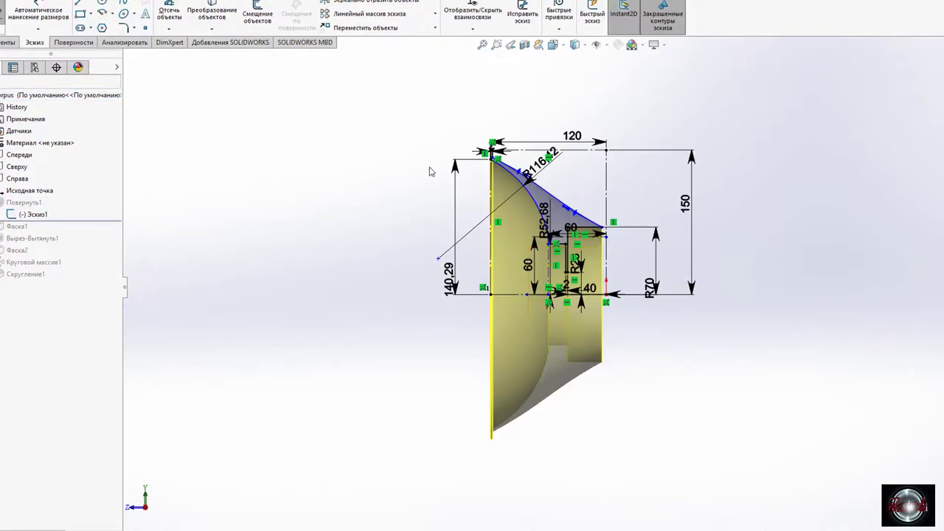
{"action": "scroll", "coordinate": [532, 208], "scroll_direction": "down", "scroll_amount": 5}
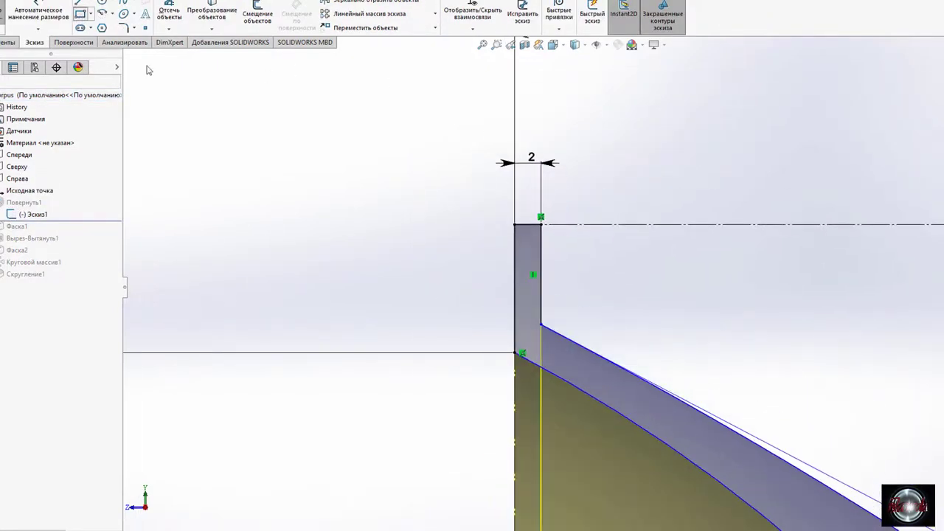
{"action": "left_click", "coordinate": [79, 13]}
{"action": "left_click", "coordinate": [515, 224]}
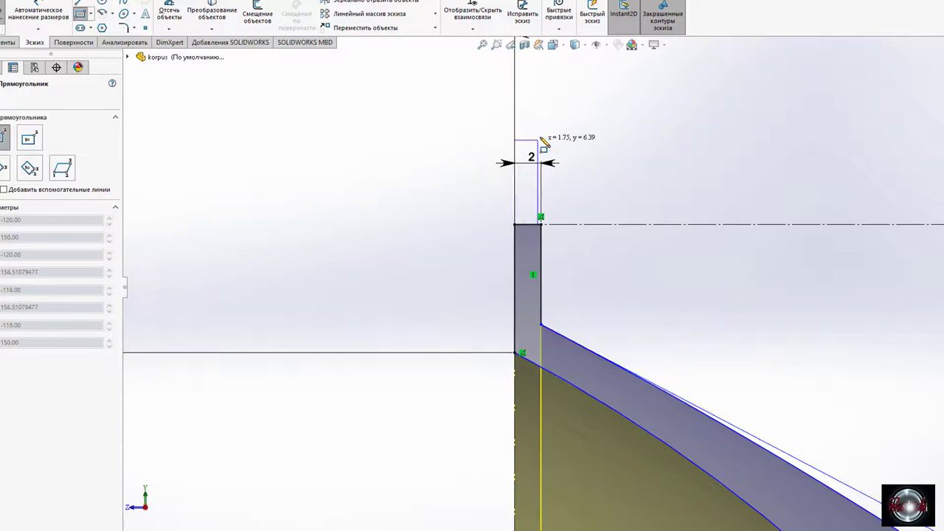
{"action": "left_click", "coordinate": [542, 97]}
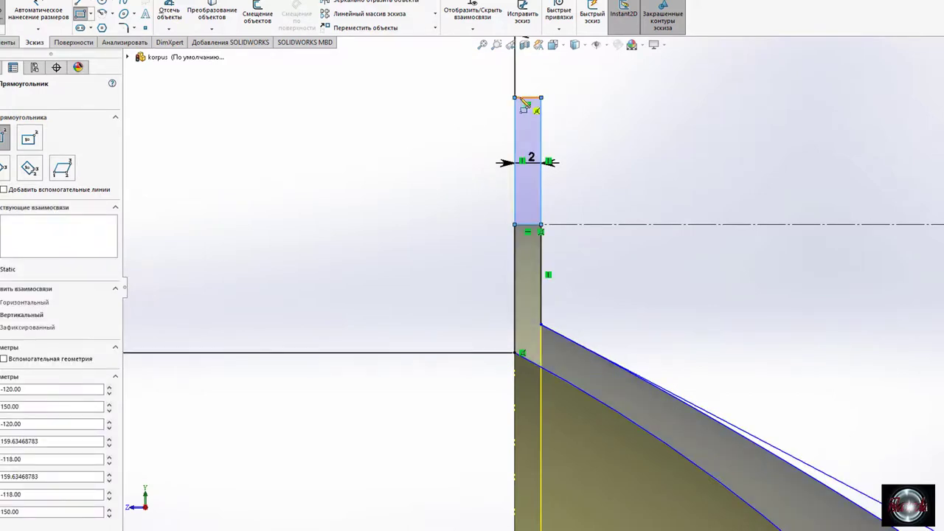
{"action": "left_click", "coordinate": [514, 97]}
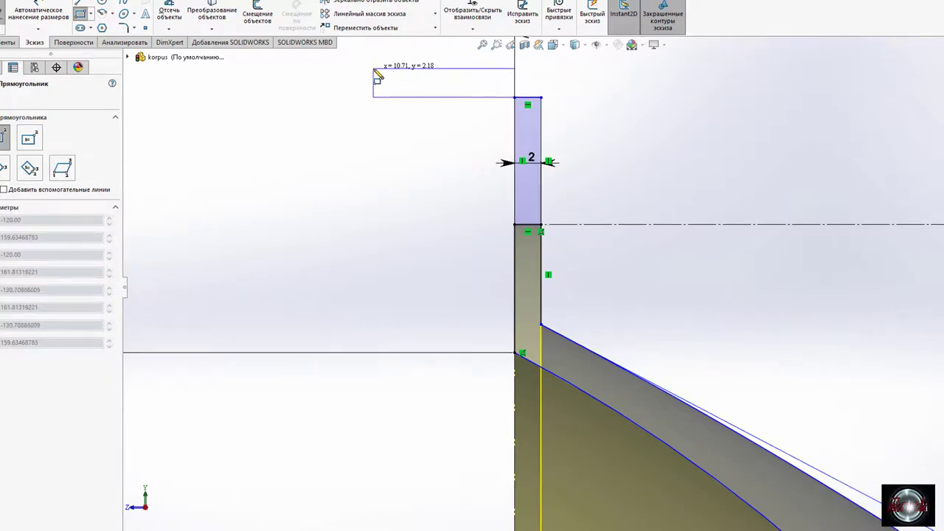
{"action": "left_click", "coordinate": [377, 124]}
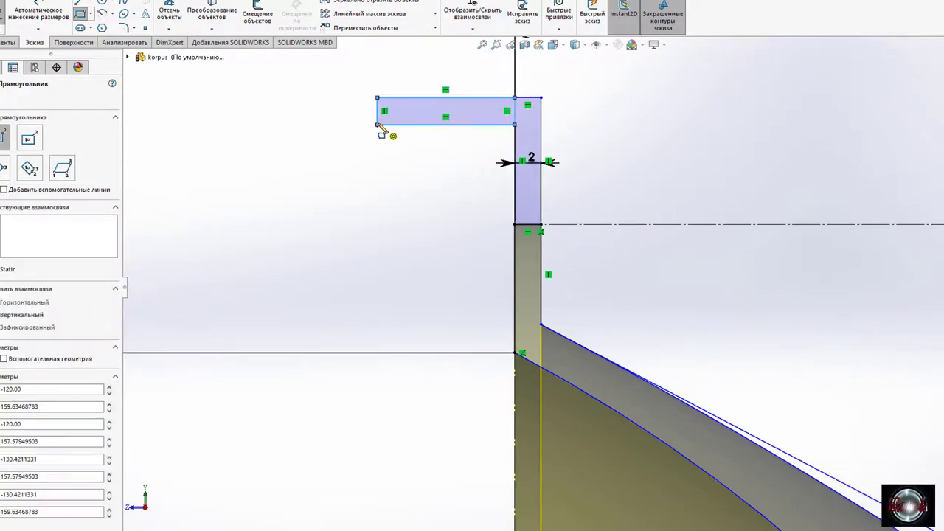
{"action": "key", "text": "Escape"}
Dimension the strip extension height 9.63 and the lip width 6.
{"action": "left_click", "coordinate": [26, 7]}
{"action": "left_click", "coordinate": [541, 199]}
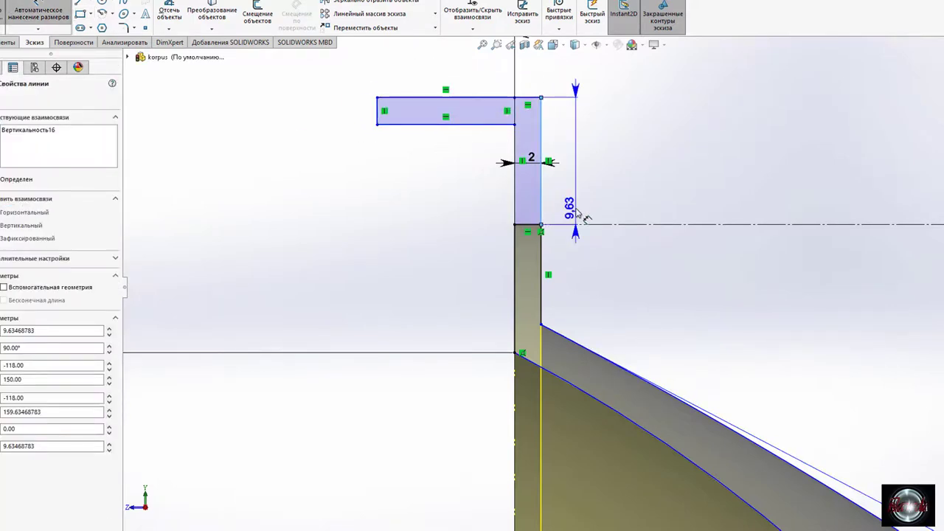
{"action": "left_click", "coordinate": [582, 217]}
{"action": "key", "text": "Return"}
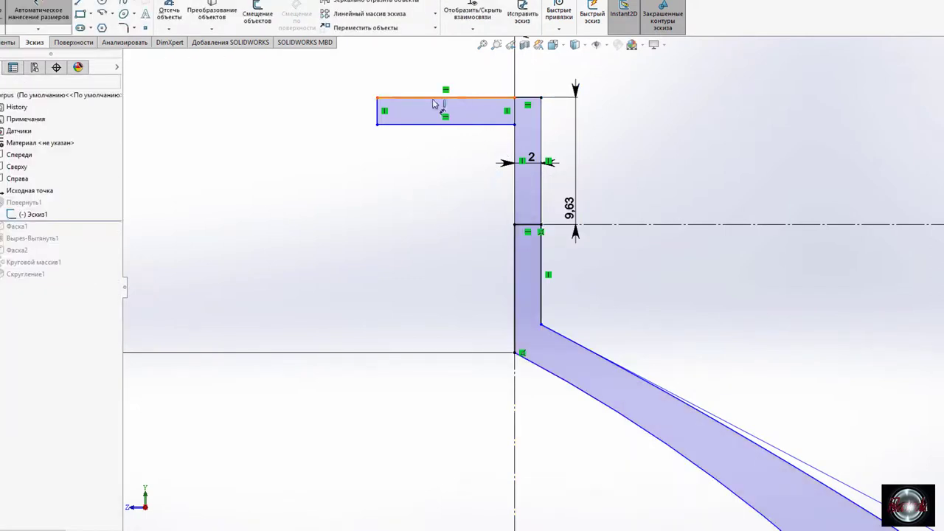
{"action": "left_click", "coordinate": [377, 99]}
{"action": "left_click", "coordinate": [541, 98]}
{"action": "left_click", "coordinate": [543, 81]}
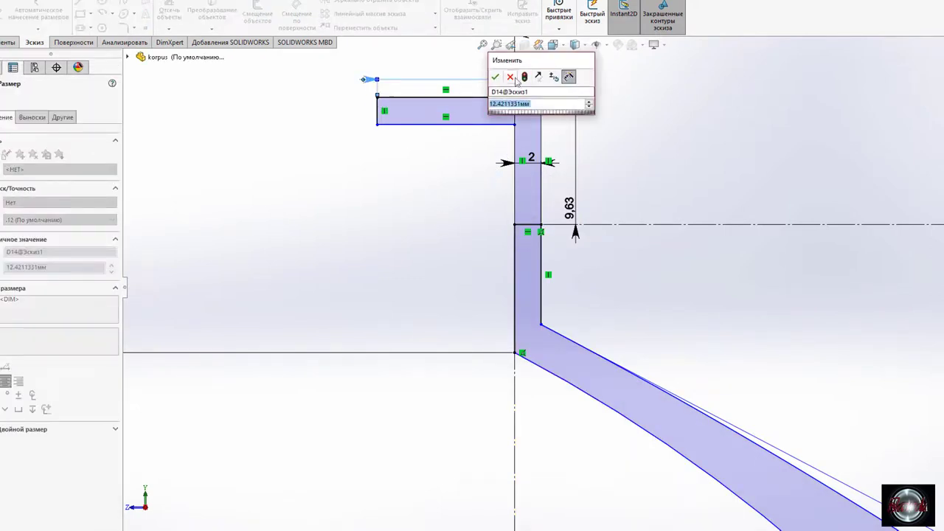
{"action": "type", "text": "6"}
{"action": "key", "text": "Return"}
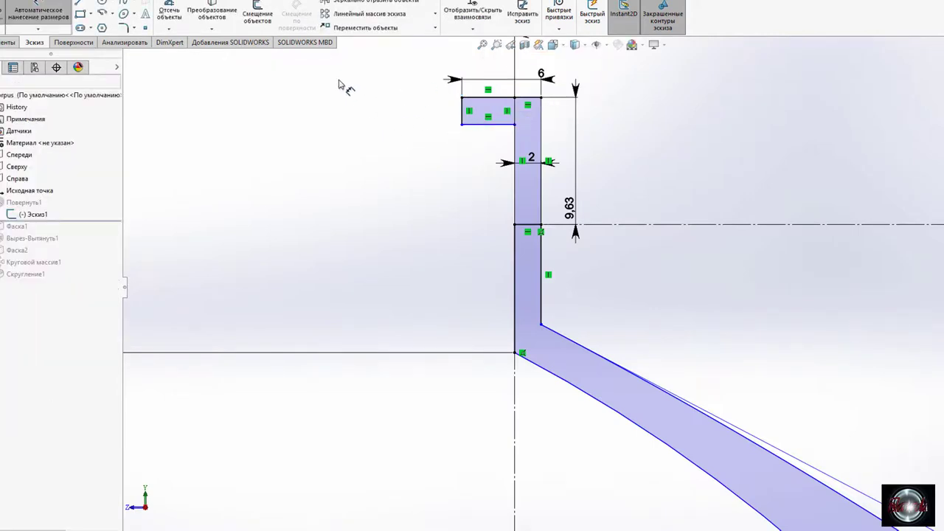
Trim the inner lines where lip and strip meet, then exit the sketch to rebuild.
{"action": "left_click", "coordinate": [168, 15]}
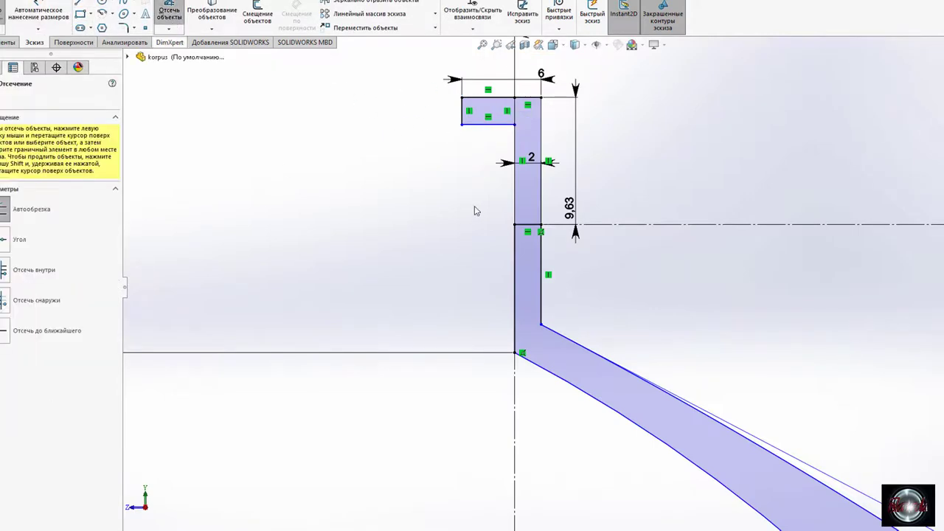
{"action": "left_click", "coordinate": [532, 225]}
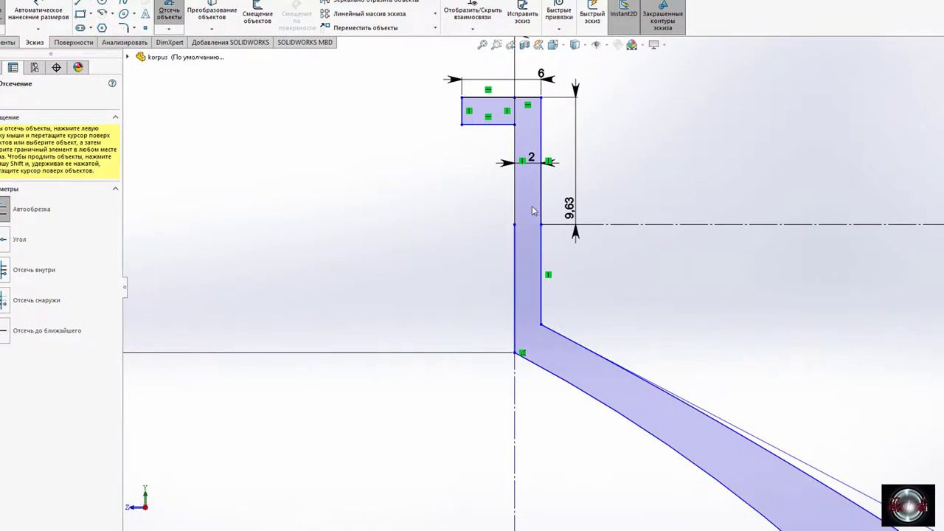
{"action": "middle_click_drag", "start_coordinate": [424, 174], "coordinate": [453, 200]}
{"action": "left_click", "coordinate": [547, 138]}
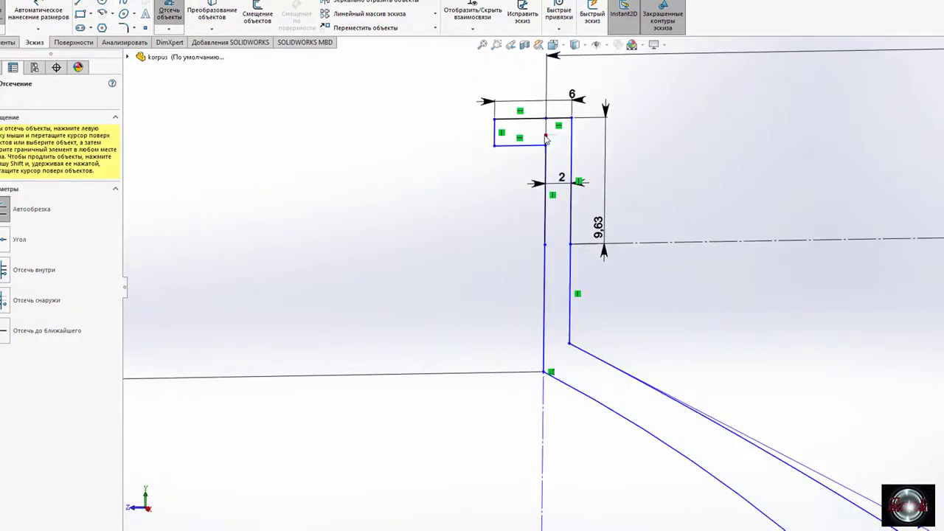
{"action": "scroll", "coordinate": [575, 286], "scroll_direction": "up", "scroll_amount": 3}
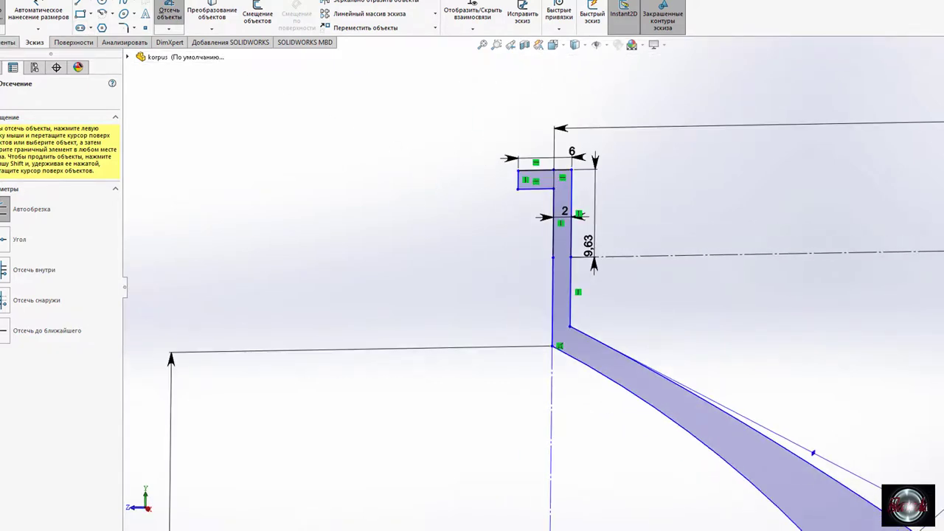
{"action": "key", "text": "Escape"}
{"action": "left_click", "coordinate": [905, 114]}
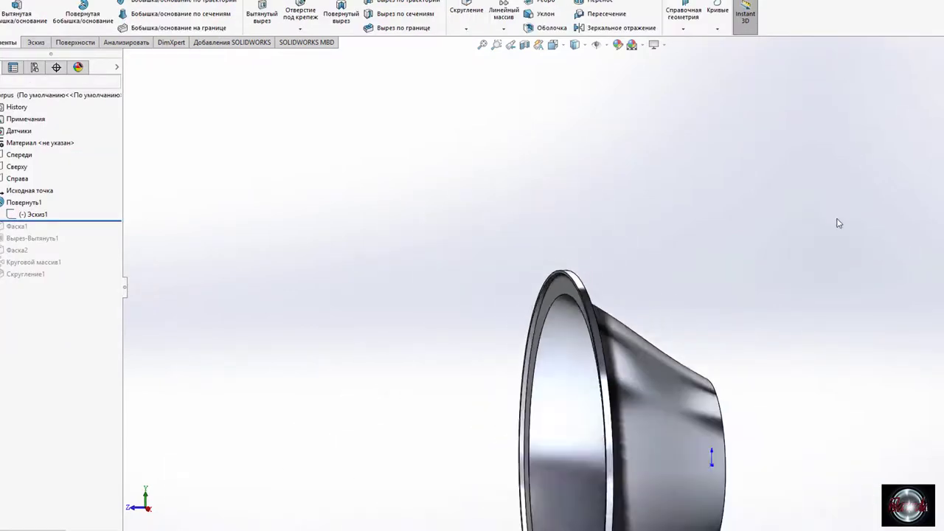
Start a new sketch on the korpus rim face, viewed head-on.
{"action": "mouse_move", "coordinate": [718, 221]}
{"action": "middle_mouse_down"}
{"action": "mouse_move", "coordinate": [656, 249]}
{"action": "mouse_move", "coordinate": [708, 252]}
{"action": "mouse_move", "coordinate": [659, 239]}
{"action": "middle_mouse_up"}
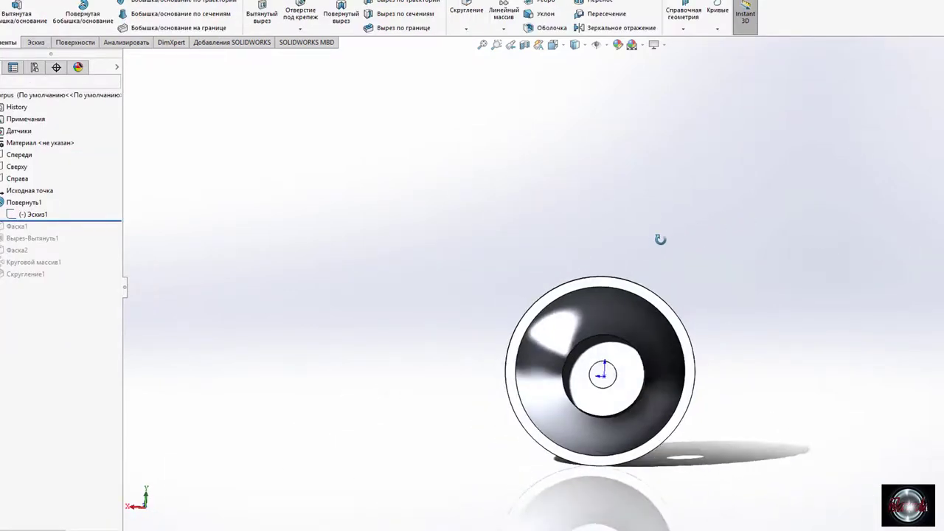
{"action": "scroll", "coordinate": [536, 332], "scroll_direction": "down", "scroll_amount": 5}
{"action": "scroll", "coordinate": [652, 295], "scroll_direction": "up", "scroll_amount": 5}
{"action": "scroll", "coordinate": [706, 291], "scroll_direction": "down", "scroll_amount": 8}
{"action": "left_click", "coordinate": [704, 303]}
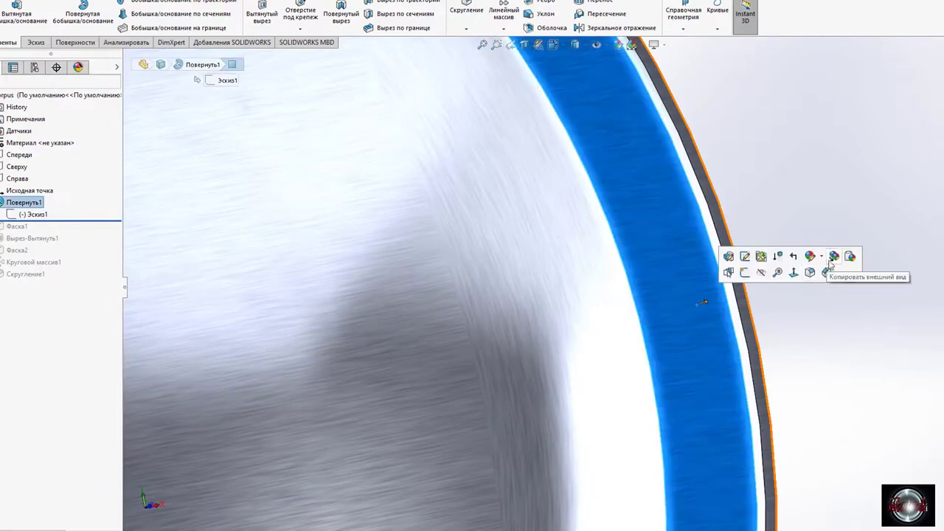
{"action": "left_click", "coordinate": [744, 272]}
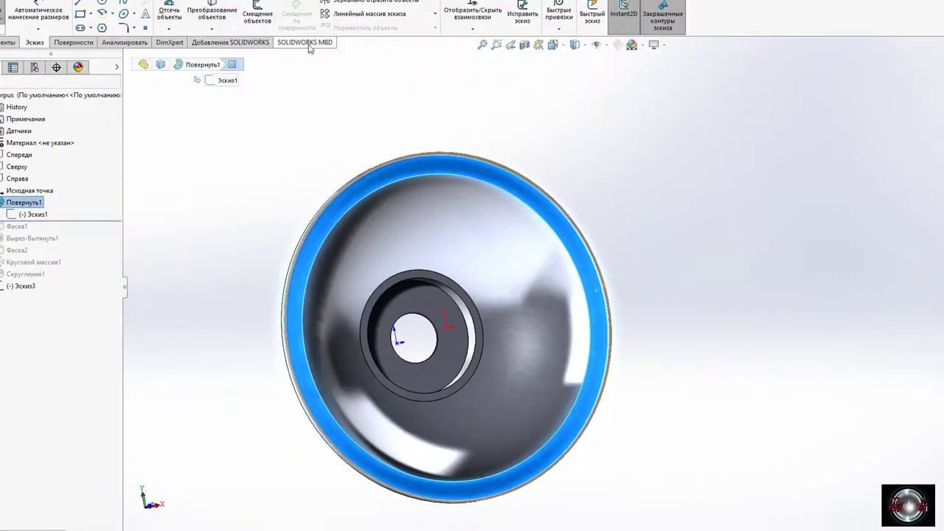
{"action": "left_click", "coordinate": [562, 46]}
{"action": "left_click", "coordinate": [582, 128]}
{"action": "left_click", "coordinate": [102, 3]}
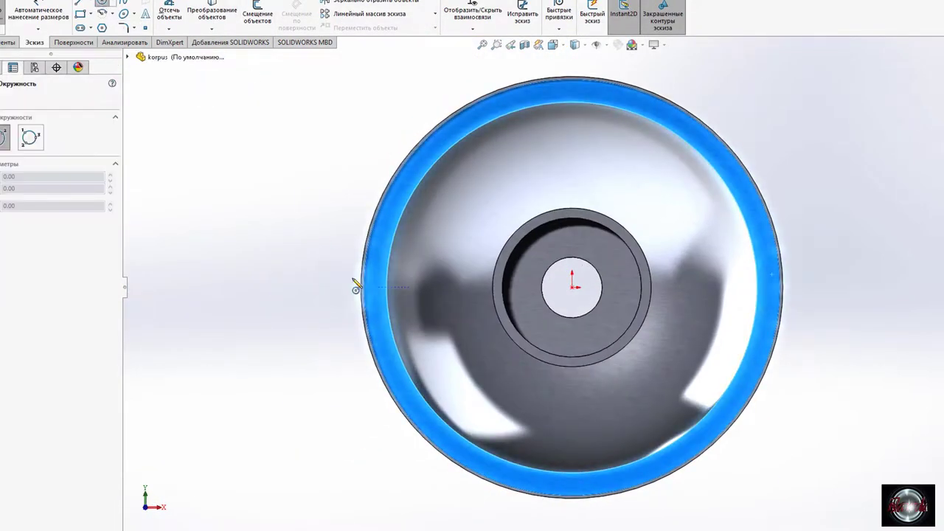
{"action": "scroll", "coordinate": [501, 310], "scroll_direction": "down", "scroll_amount": 8}
Draw a narrow straight slot at the rim.
{"action": "left_click", "coordinate": [79, 27]}
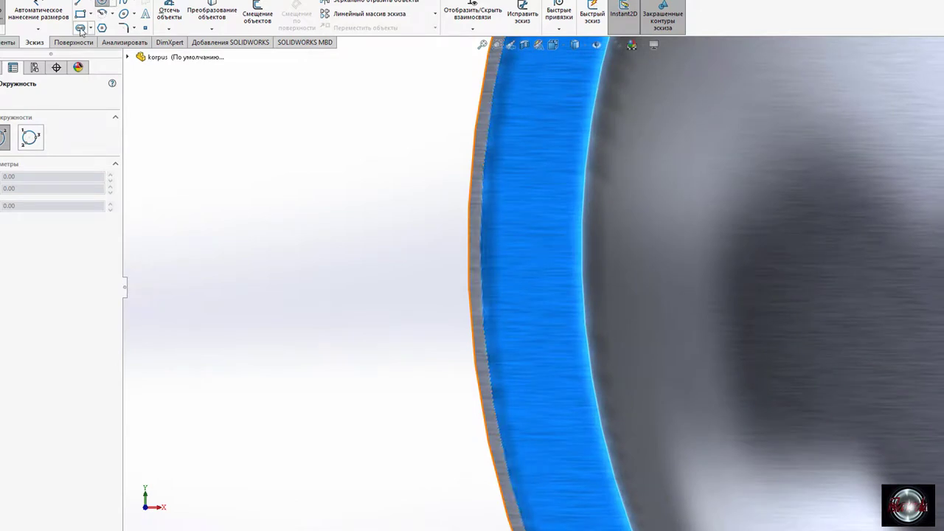
{"action": "scroll", "coordinate": [508, 293], "scroll_direction": "up", "scroll_amount": 3}
{"action": "scroll", "coordinate": [571, 287], "scroll_direction": "up", "scroll_amount": 2}
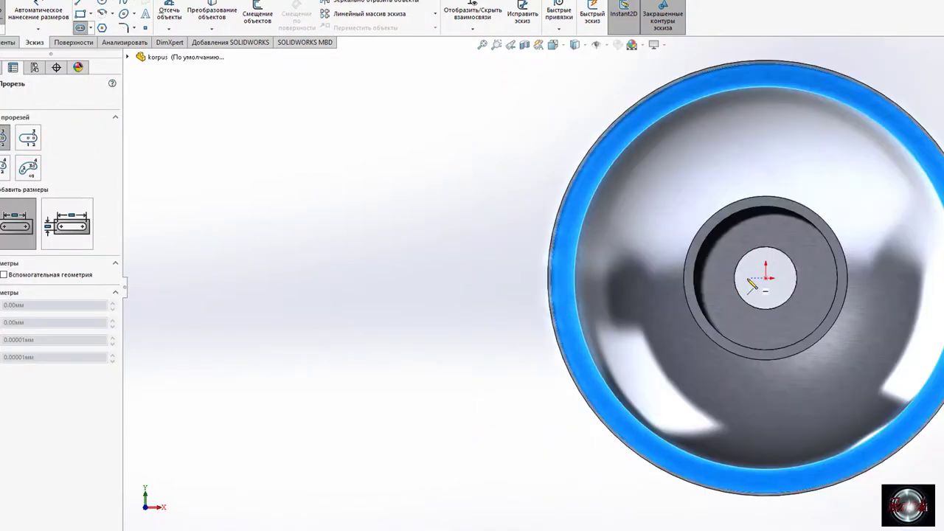
{"action": "left_click", "coordinate": [558, 277]}
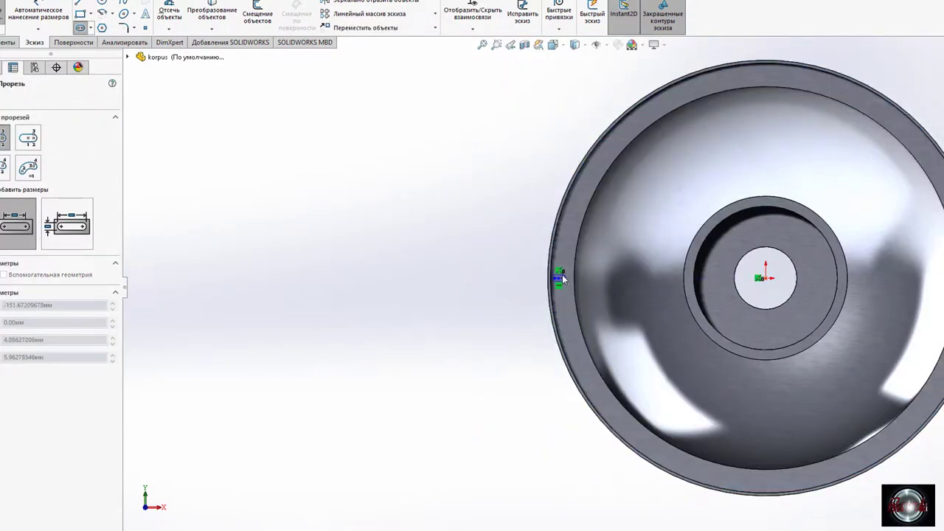
{"action": "scroll", "coordinate": [561, 274], "scroll_direction": "down", "scroll_amount": 5}
{"action": "left_click", "coordinate": [561, 299]}
{"action": "key", "text": "Escape"}
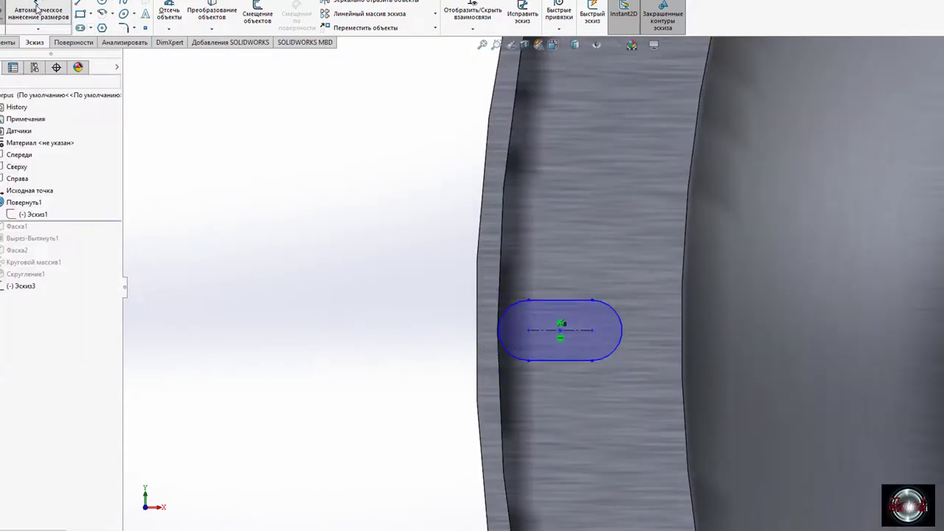
Dimension the slot with an R2.83 end radius and 5.96 length.
{"action": "left_click", "coordinate": [511, 359]}
{"action": "left_click", "coordinate": [378, 330]}
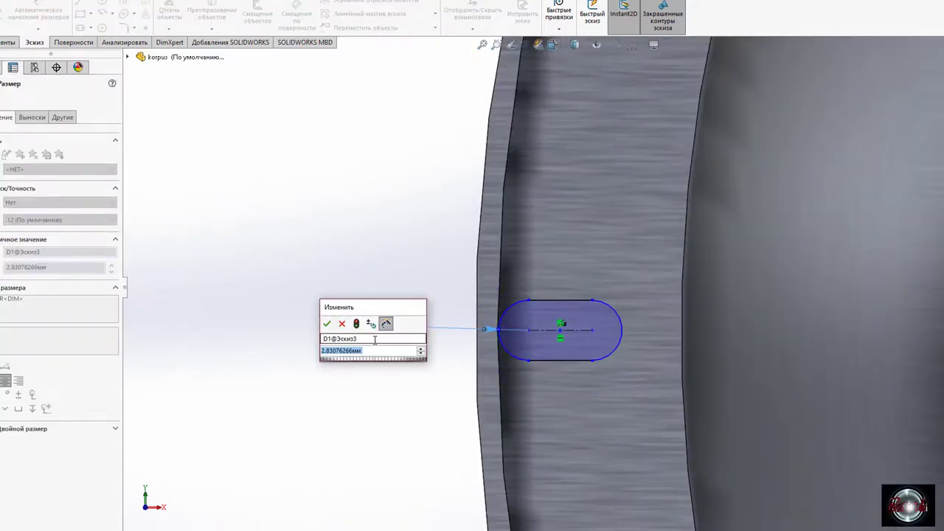
{"action": "left_click", "coordinate": [327, 325]}
{"action": "left_click", "coordinate": [549, 300]}
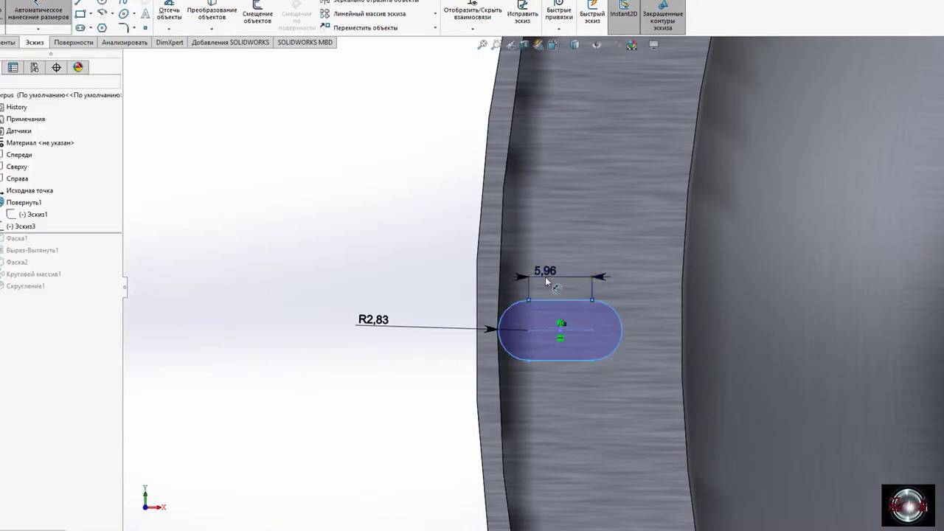
{"action": "left_click", "coordinate": [497, 289]}
{"action": "left_click", "coordinate": [498, 274]}
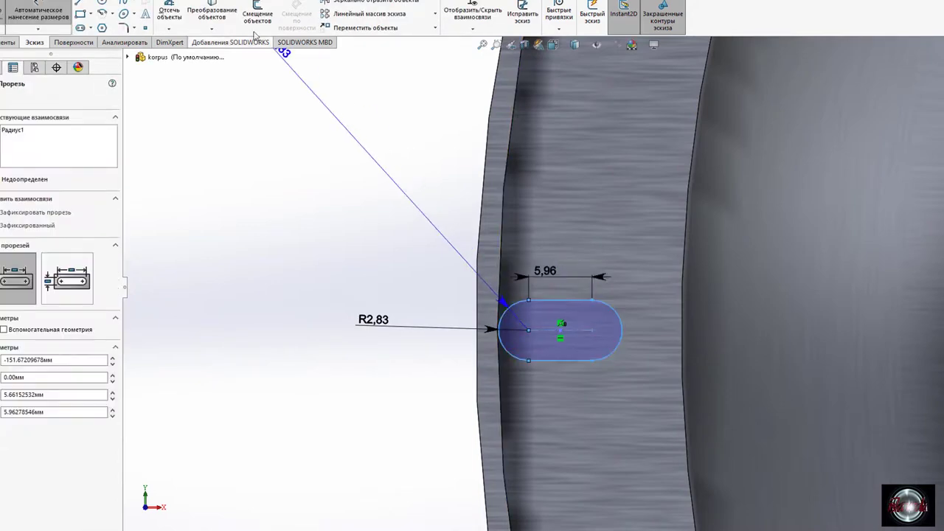
{"action": "key", "text": "Escape"}
Make the slot's end arc tangent to the rim edge.
{"action": "scroll", "coordinate": [560, 330], "scroll_direction": "up", "scroll_amount": 1}
{"action": "left_click", "coordinate": [531, 328]}
{"action": "left_click", "coordinate": [510, 292]}
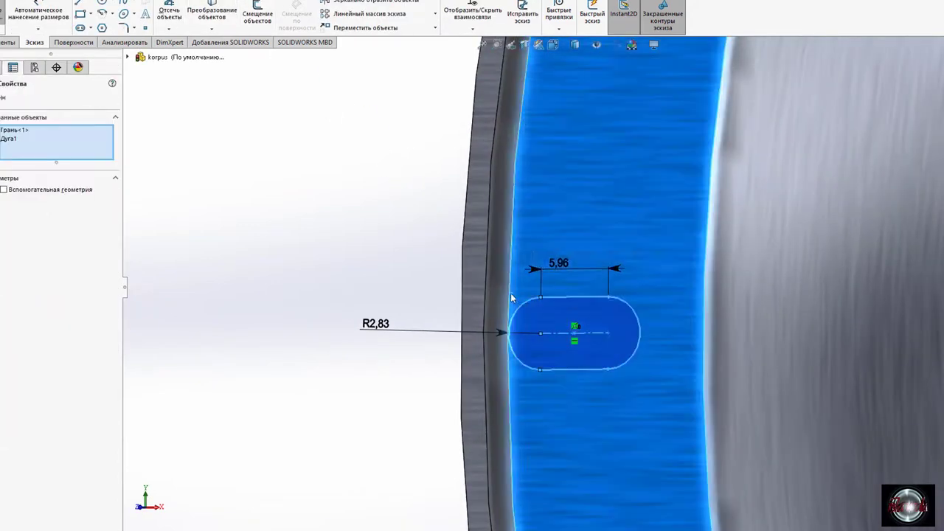
{"action": "key", "text": "Escape"}
{"action": "left_click", "coordinate": [529, 324]}
{"action": "left_click", "coordinate": [505, 305], "text": "ctrl"}
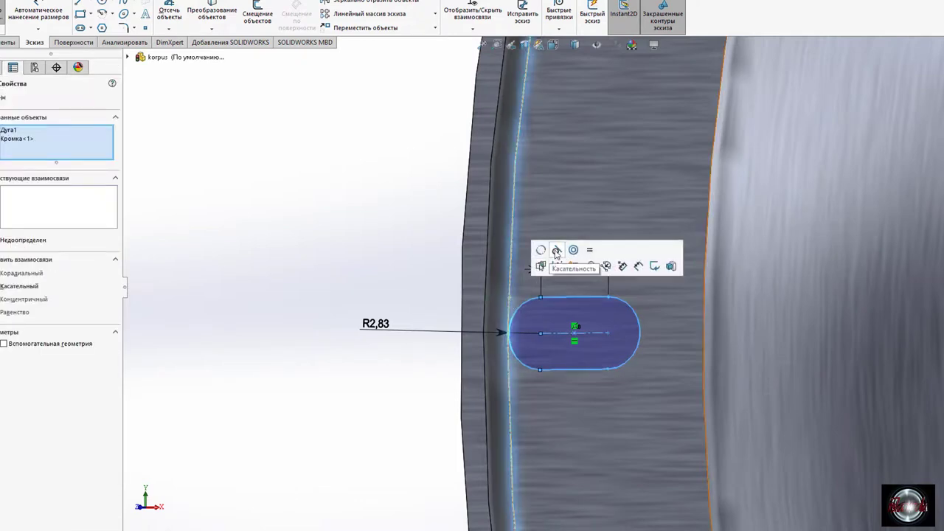
{"action": "left_click", "coordinate": [606, 267]}
{"action": "scroll", "coordinate": [365, 304], "scroll_direction": "down", "scroll_amount": 5}
{"action": "left_click", "coordinate": [3, 42]}
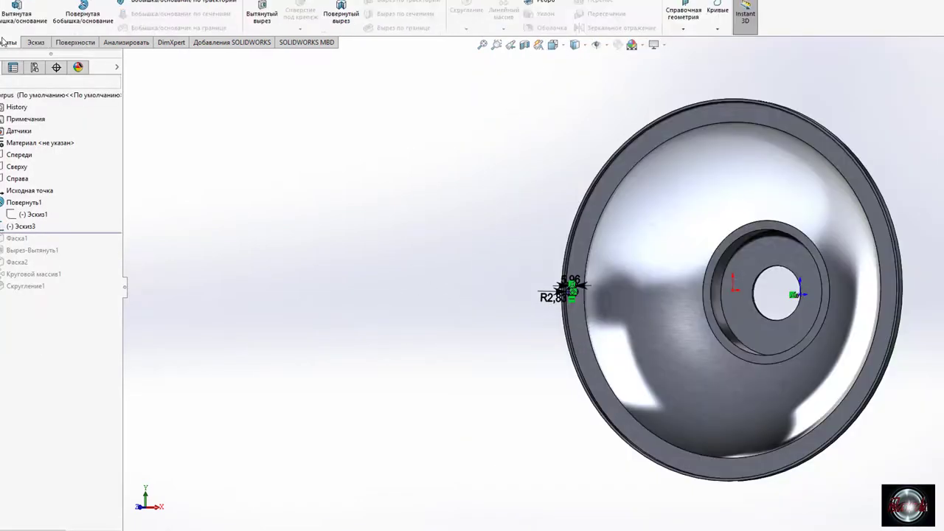
Extrude-cut the slot through the rim as Вырез-Вытянуть2.
{"action": "left_click", "coordinate": [261, 15]}
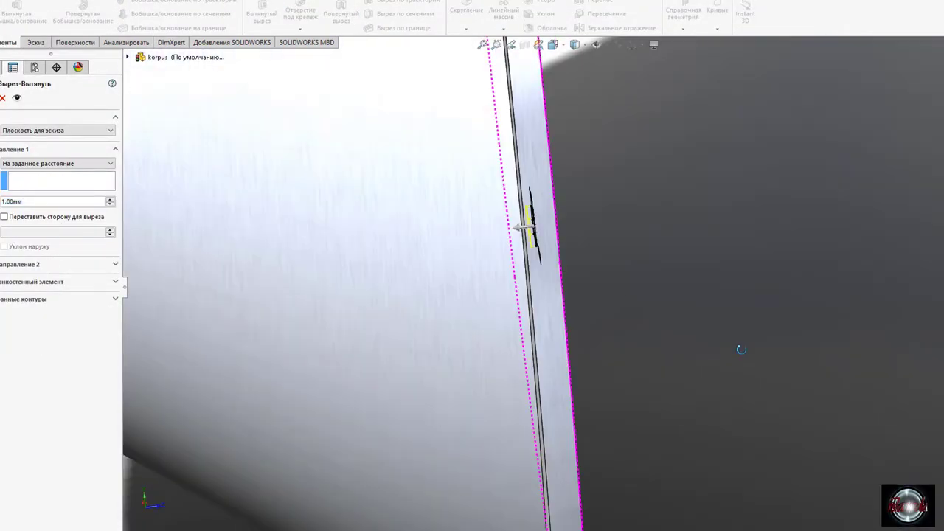
{"action": "scroll", "coordinate": [312, 252], "scroll_direction": "down", "scroll_amount": 5}
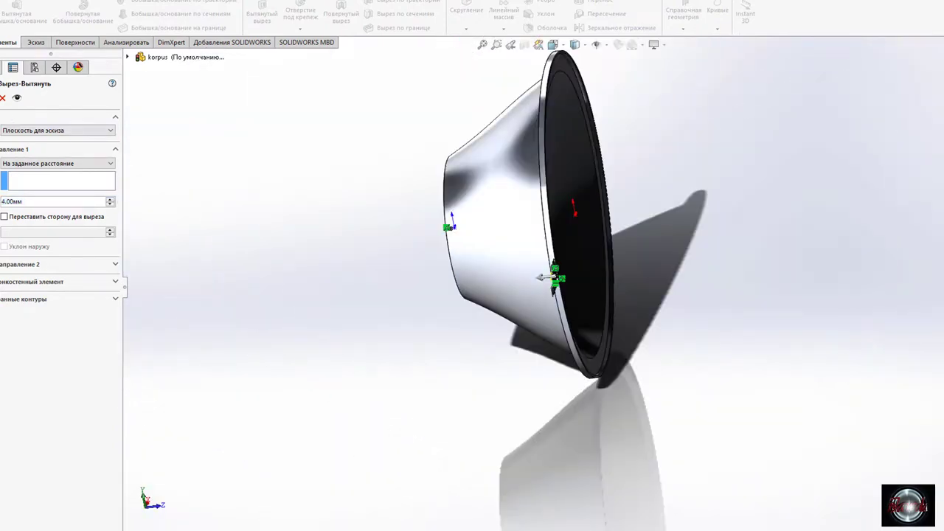
{"action": "key", "text": "Return"}
{"action": "key", "text": "ctrl+1"}
Start a circular pattern of Вырез-Вытянуть2 about the outer rim edge.
{"action": "scroll", "coordinate": [327, 270], "scroll_direction": "up", "scroll_amount": 3}
{"action": "left_click", "coordinate": [402, 258]}
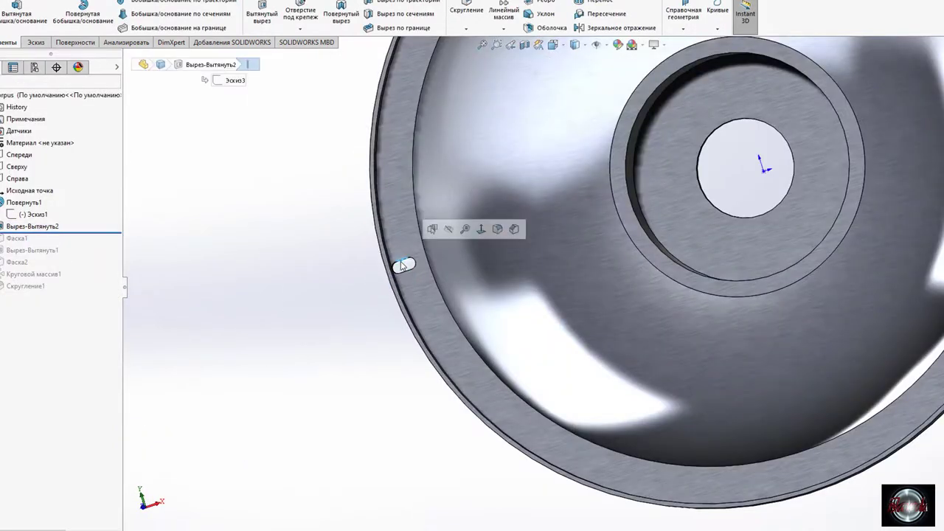
{"action": "scroll", "coordinate": [560, 288], "scroll_direction": "down", "scroll_amount": 2}
{"action": "left_click", "coordinate": [501, 31]}
{"action": "left_click", "coordinate": [508, 110]}
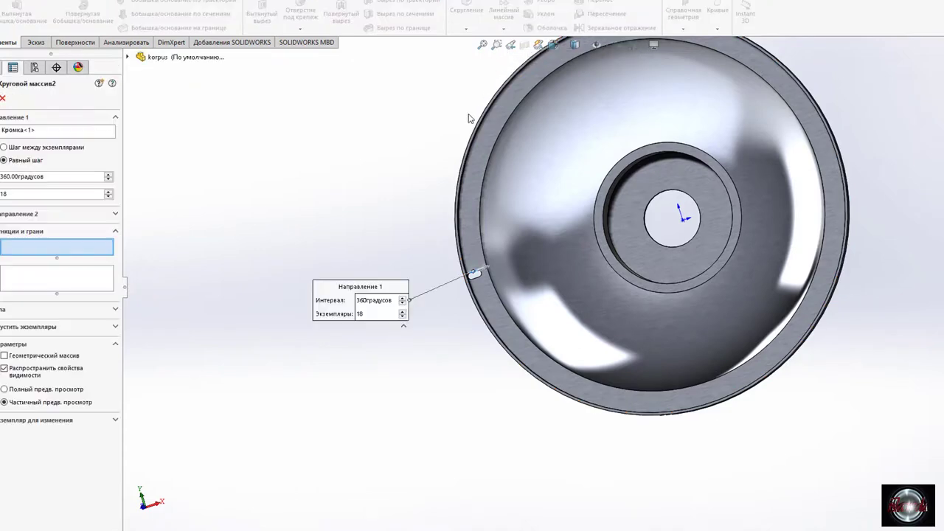
{"action": "scroll", "coordinate": [609, 301], "scroll_direction": "up", "scroll_amount": 2}
{"action": "scroll", "coordinate": [609, 300], "scroll_direction": "up", "scroll_amount": 2}
{"action": "scroll", "coordinate": [610, 298], "scroll_direction": "up", "scroll_amount": 2}
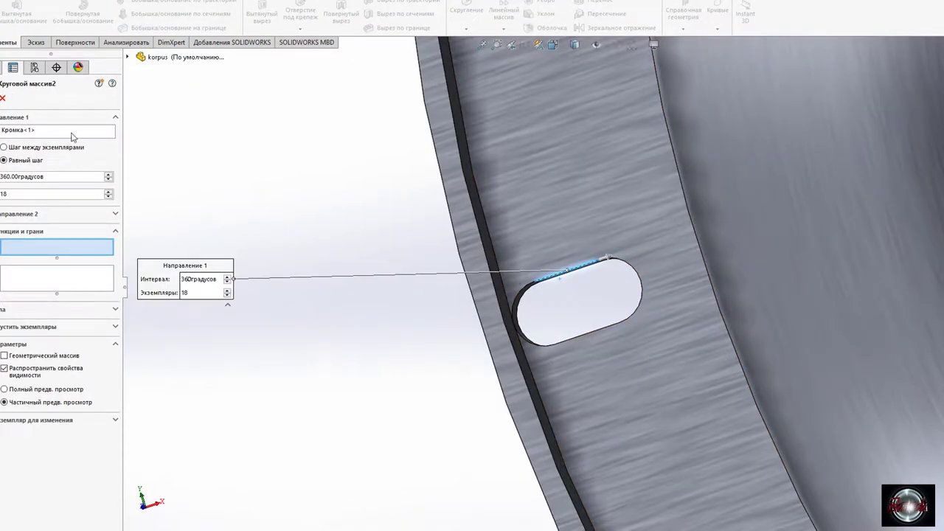
{"action": "left_click", "coordinate": [72, 137]}
{"action": "left_click", "coordinate": [494, 286]}
{"action": "left_click", "coordinate": [567, 280]}
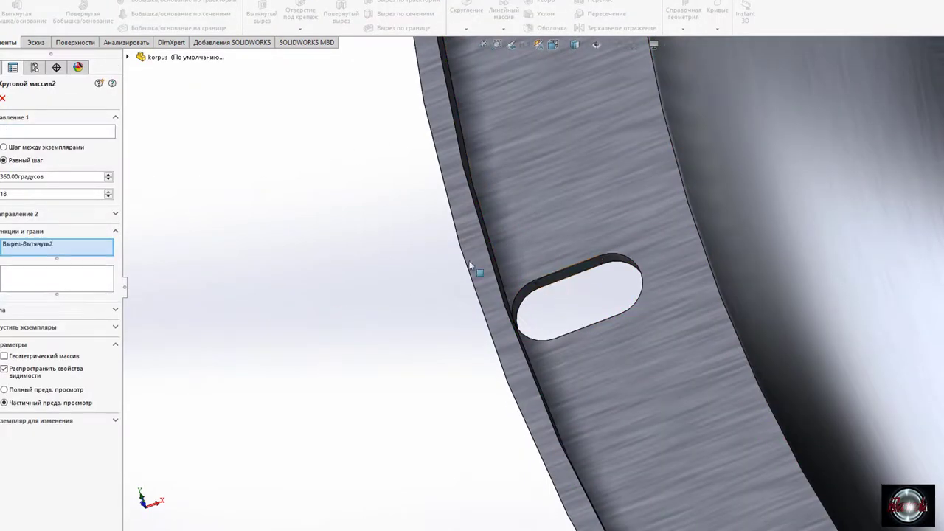
Set the rim edge as pattern axis and make 8 slots over 360°.
{"action": "left_click", "coordinate": [65, 130]}
{"action": "left_click", "coordinate": [497, 282]}
{"action": "scroll", "coordinate": [496, 282], "scroll_direction": "down", "scroll_amount": 2}
{"action": "scroll", "coordinate": [496, 281], "scroll_direction": "down", "scroll_amount": 3}
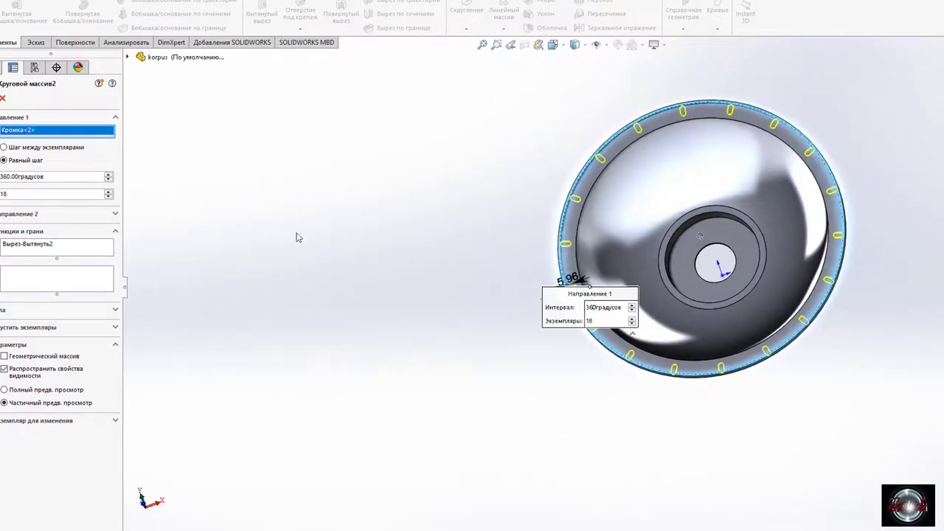
{"action": "type", "text": "8"}
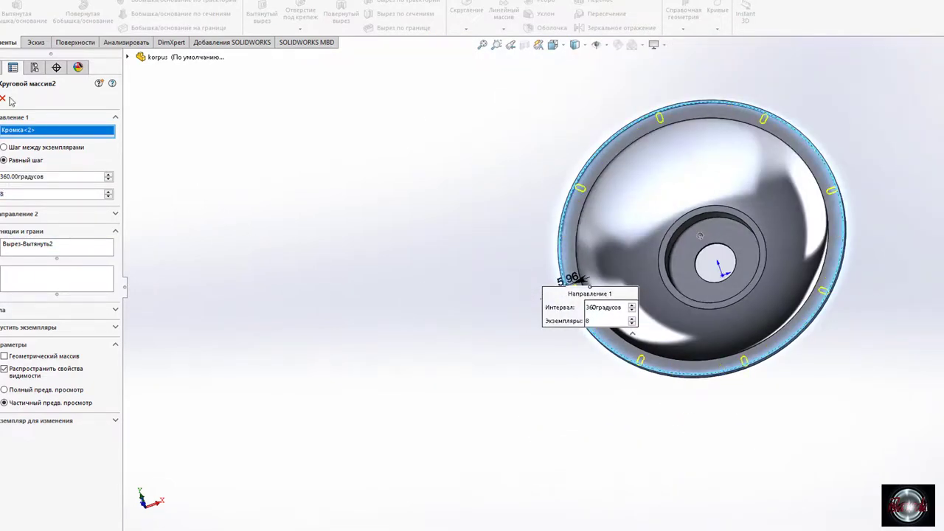
{"action": "key", "text": "Return"}
{"action": "key", "text": "f"}
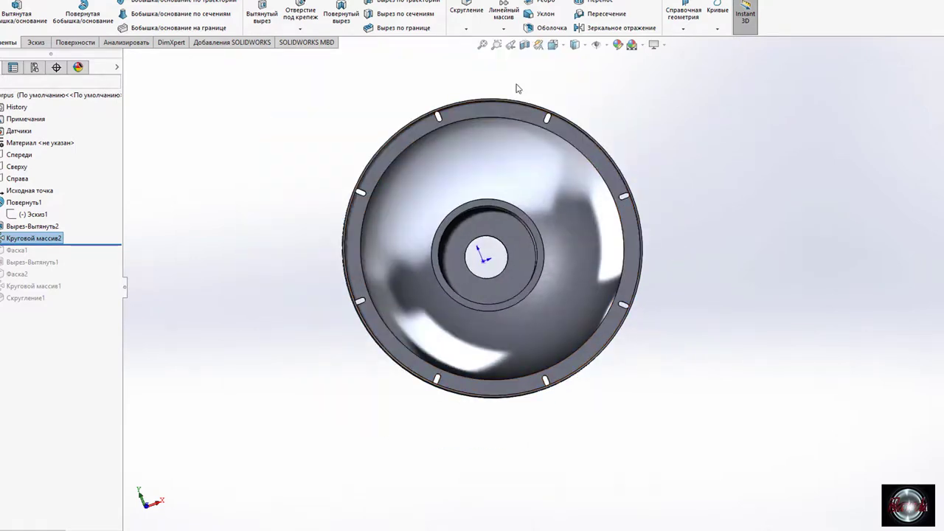
Repair Круговой массив1 with the outer circular edge as axis, keeping 18 fins over 360°.
{"action": "scroll", "coordinate": [509, 184], "scroll_direction": "down", "scroll_amount": 3}
{"action": "mouse_move", "coordinate": [85, 244]}
{"action": "left_mouse_down"}
{"action": "mouse_move", "coordinate": [95, 256]}
{"action": "mouse_move", "coordinate": [95, 299]}
{"action": "left_mouse_up"}
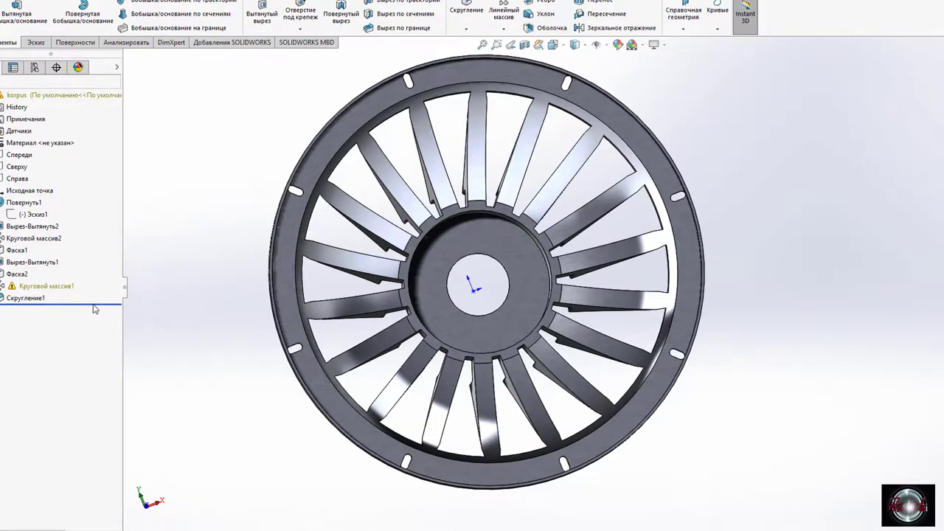
{"action": "left_click_drag", "start_coordinate": [98, 302], "coordinate": [99, 292]}
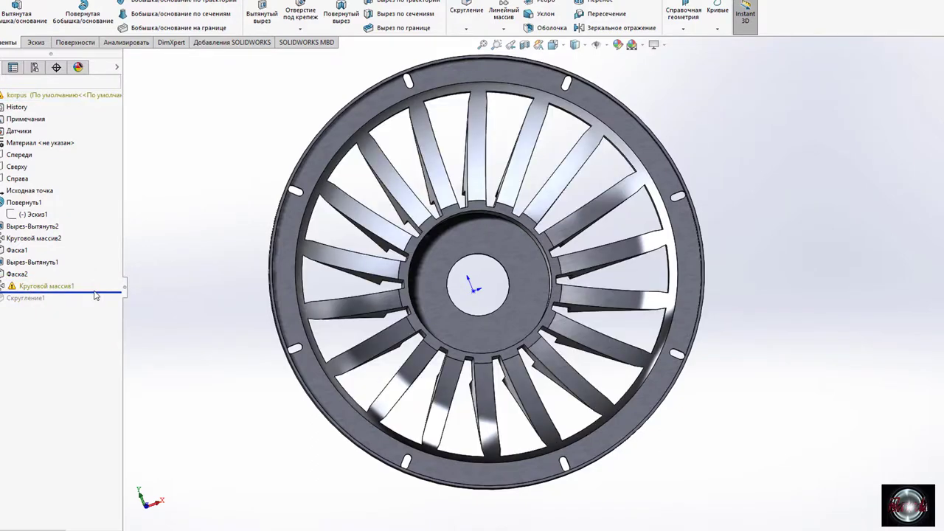
{"action": "left_click", "coordinate": [44, 286]}
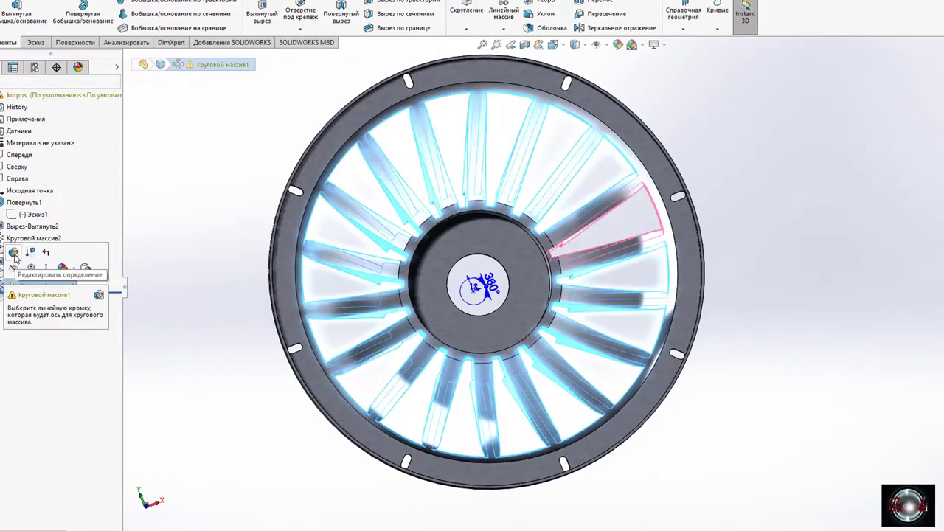
{"action": "left_click", "coordinate": [13, 253]}
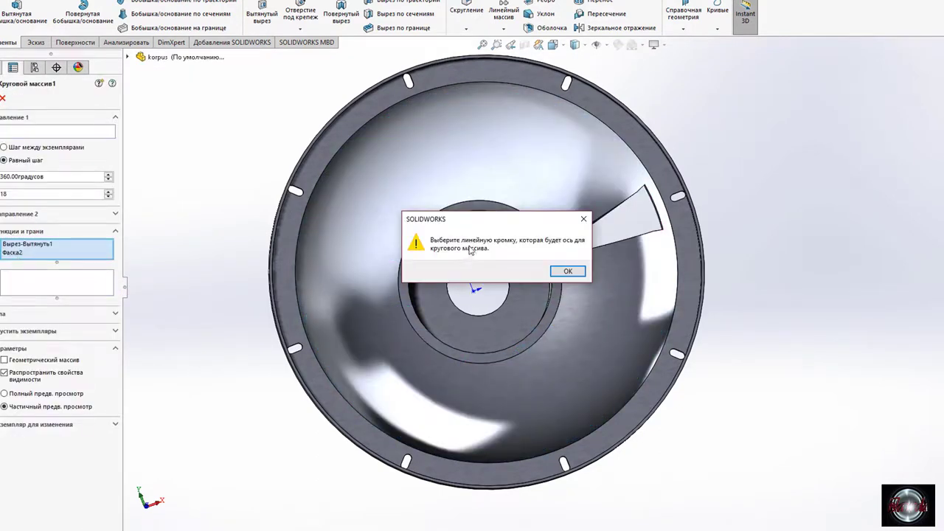
{"action": "left_click", "coordinate": [573, 275]}
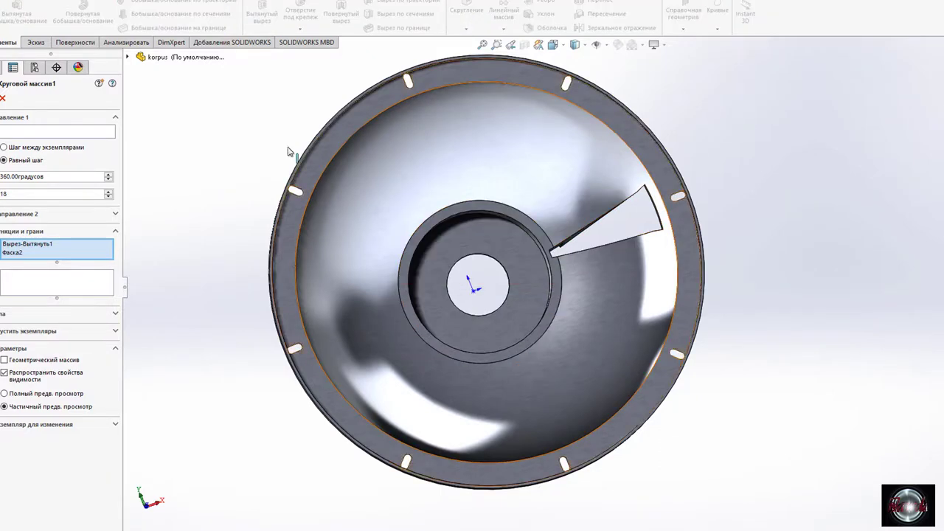
{"action": "left_click", "coordinate": [446, 93]}
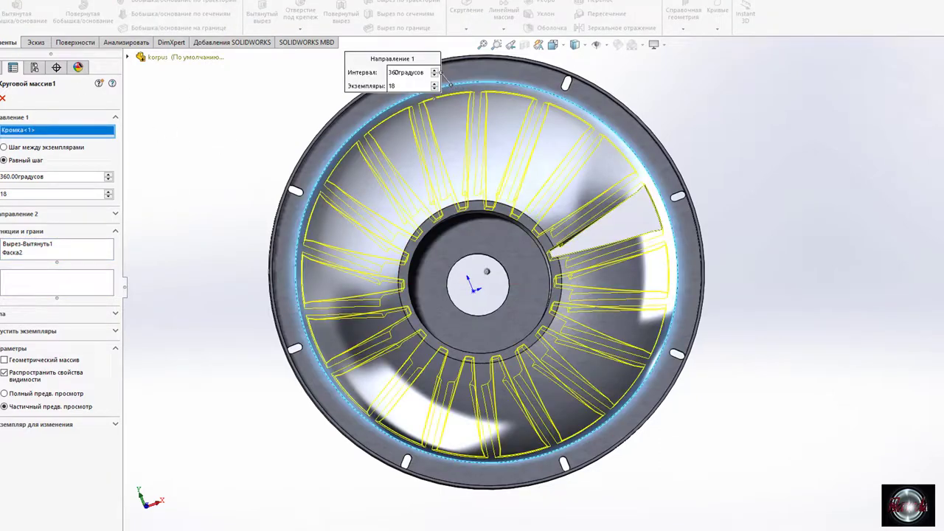
{"action": "key", "text": "Return"}
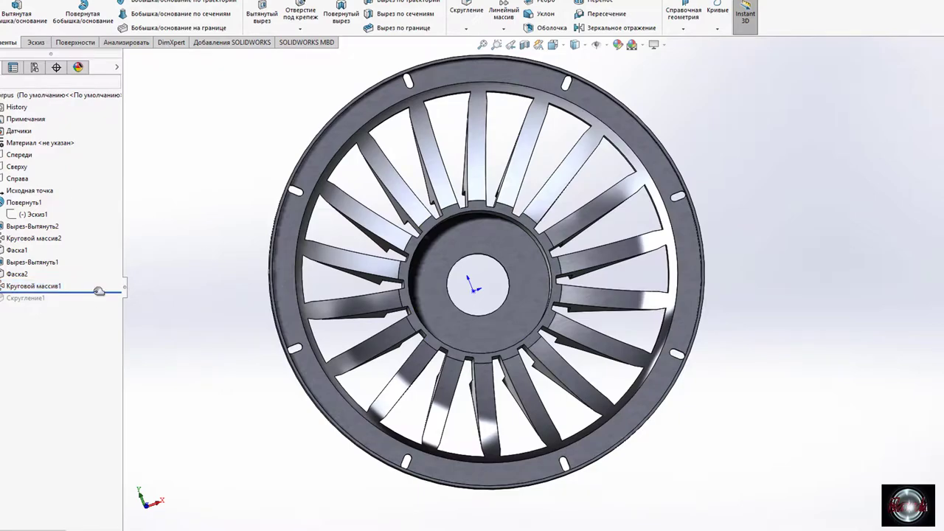
{"action": "left_click_drag", "start_coordinate": [96, 288], "coordinate": [97, 303]}
Fillet the rim face edges where the fins join with a 1 mm radius (Скругление2).
{"action": "mouse_move", "coordinate": [259, 281]}
{"action": "middle_mouse_down"}
{"action": "mouse_move", "coordinate": [779, 193]}
{"action": "mouse_move", "coordinate": [765, 169]}
{"action": "middle_mouse_up"}
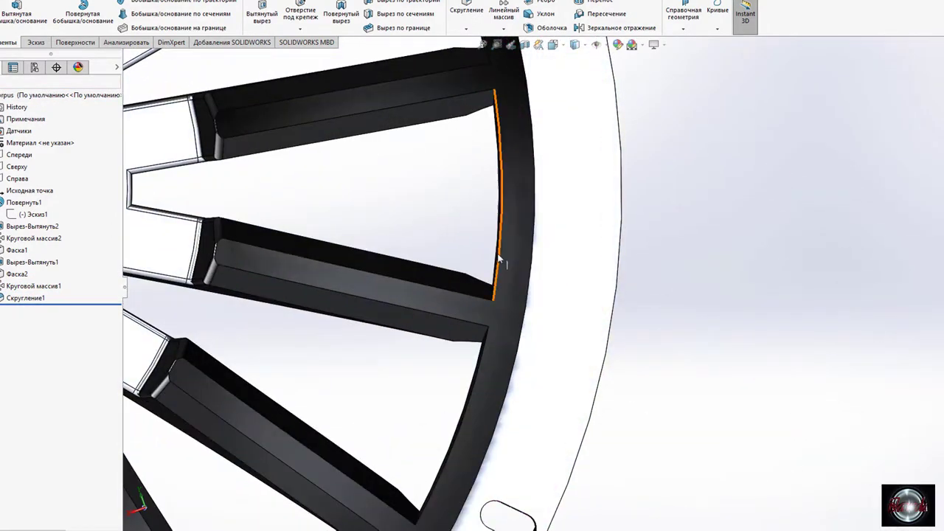
{"action": "scroll", "coordinate": [498, 258], "scroll_direction": "up", "scroll_amount": 5}
{"action": "scroll", "coordinate": [549, 269], "scroll_direction": "down", "scroll_amount": 5}
{"action": "left_click", "coordinate": [550, 270]}
{"action": "left_click", "coordinate": [628, 235]}
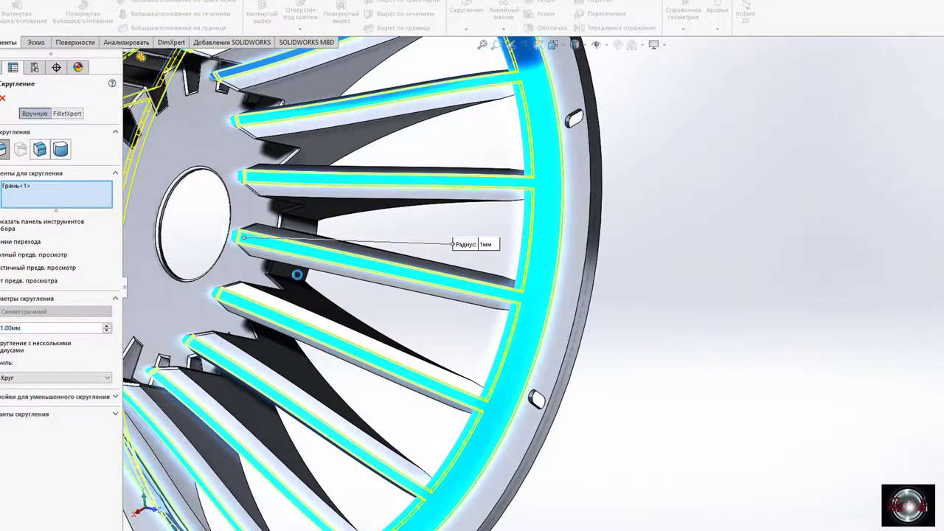
{"action": "key", "text": "f"}
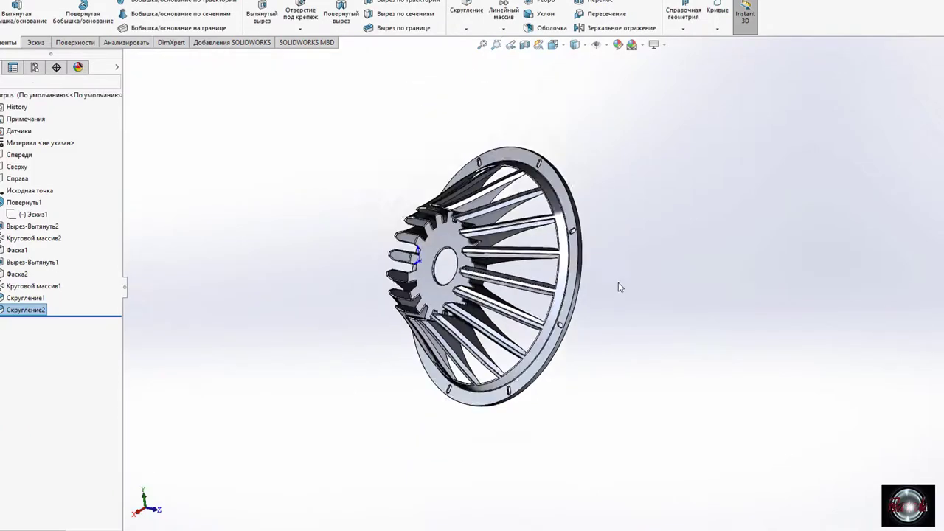
{"action": "middle_click_drag", "start_coordinate": [621, 286], "coordinate": [771, 350]}
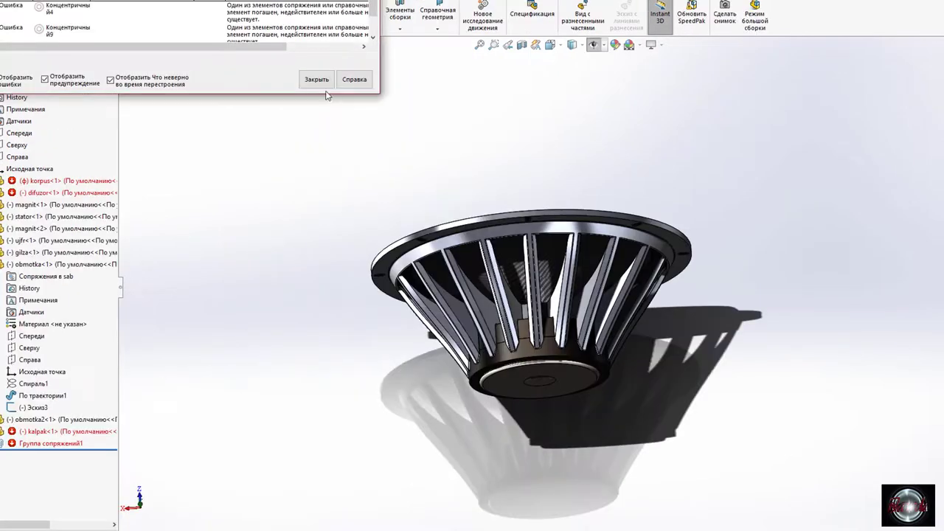
Dismiss the rebuild errors and locate the failing mates Концентричный9 and Концентричный4.
{"action": "left_click", "coordinate": [316, 79]}
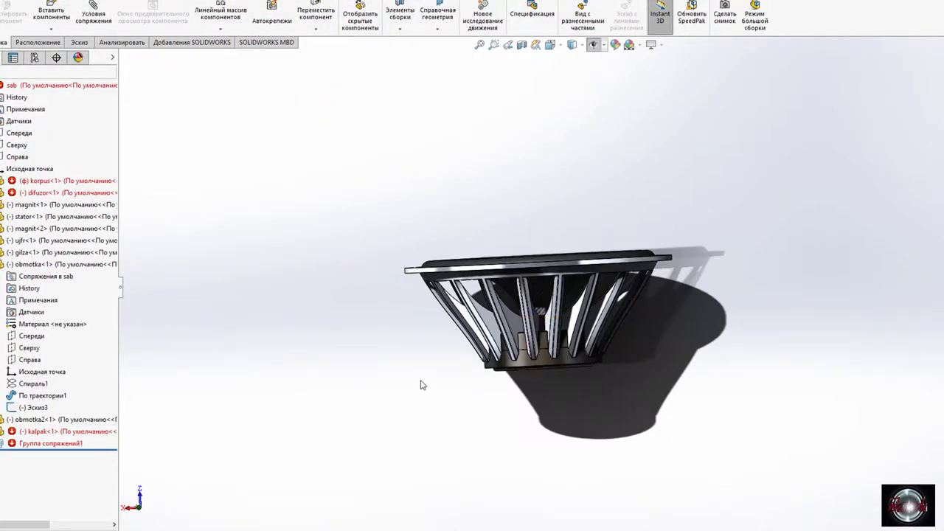
{"action": "middle_click_drag", "start_coordinate": [421, 383], "coordinate": [364, 420]}
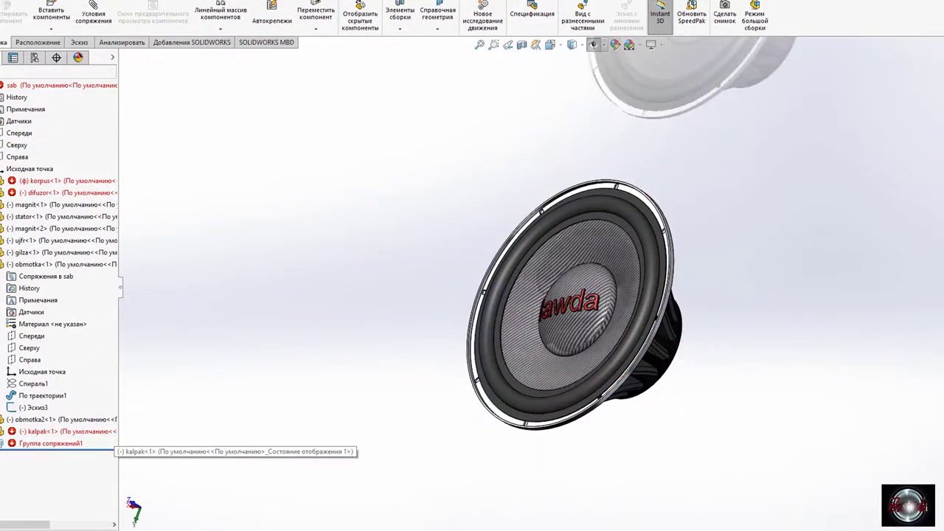
{"action": "left_click", "coordinate": [44, 443]}
{"action": "left_click", "coordinate": [52, 492]}
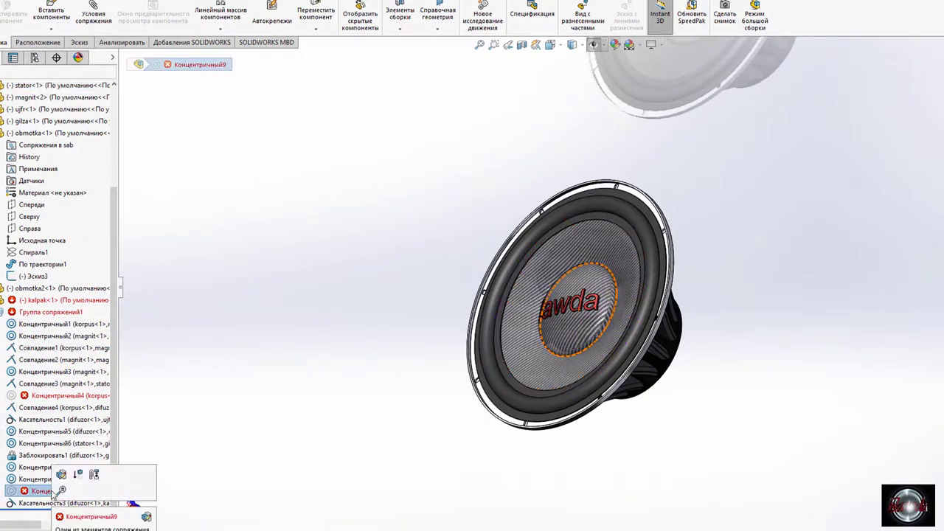
{"action": "left_click", "coordinate": [42, 397]}
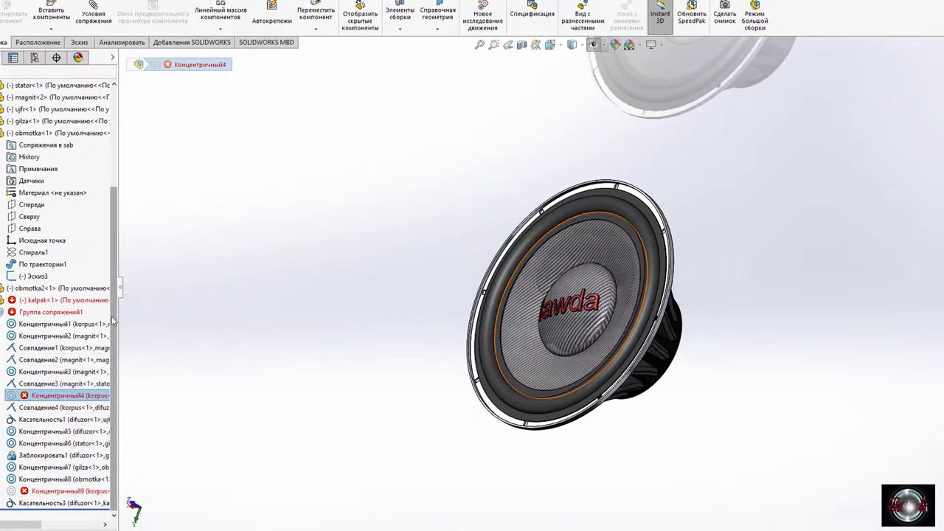
{"action": "key", "text": "f"}
{"action": "left_click", "coordinate": [40, 396]}
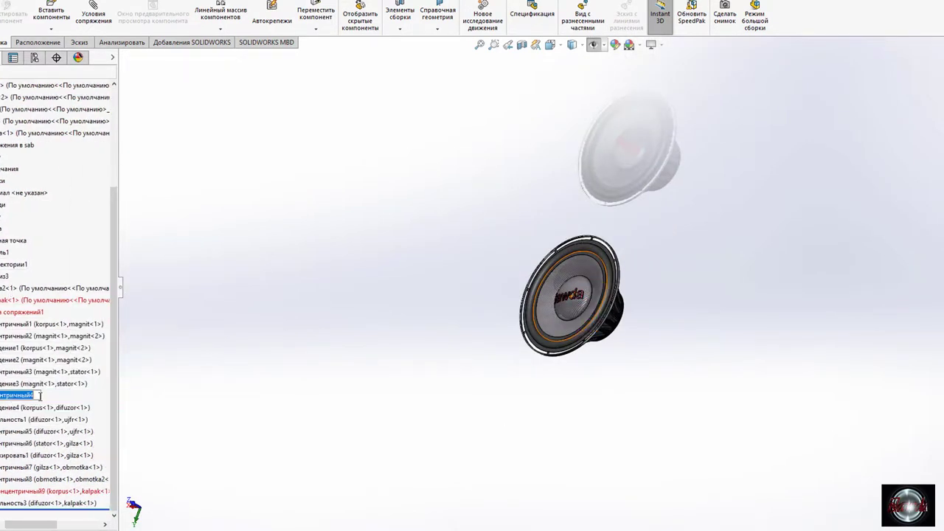
{"action": "left_click", "coordinate": [11, 486]}
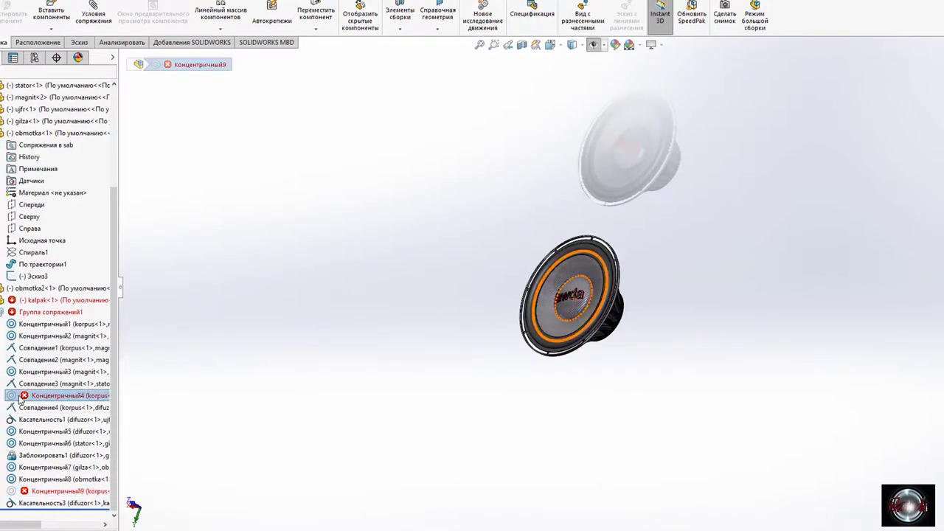
{"action": "left_click", "coordinate": [14, 491]}
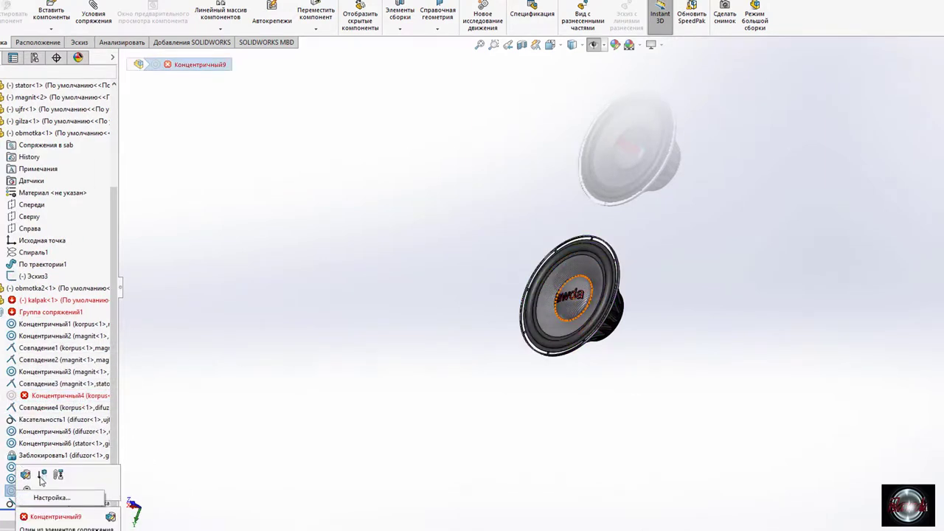
Delete the Концентричный9 mate.
{"action": "right_click", "coordinate": [44, 491]}
{"action": "left_click", "coordinate": [74, 430]}
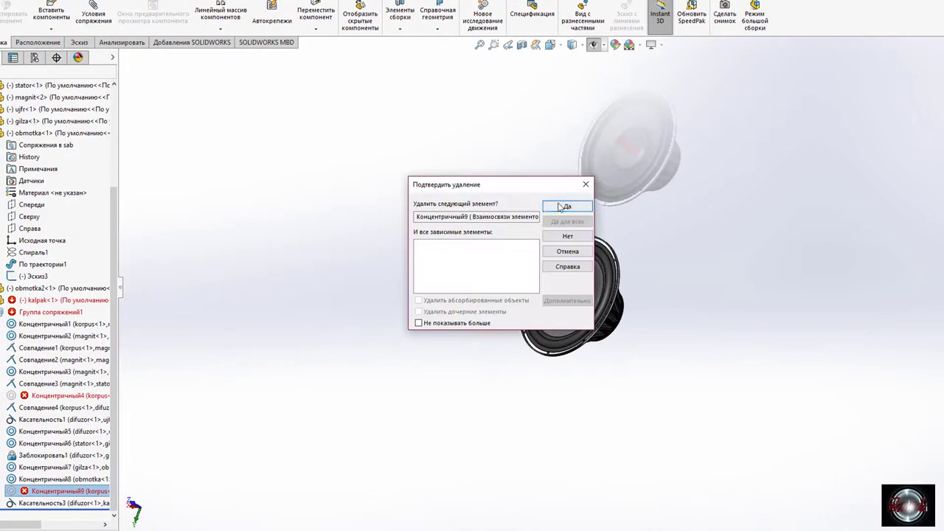
{"action": "left_click", "coordinate": [564, 206]}
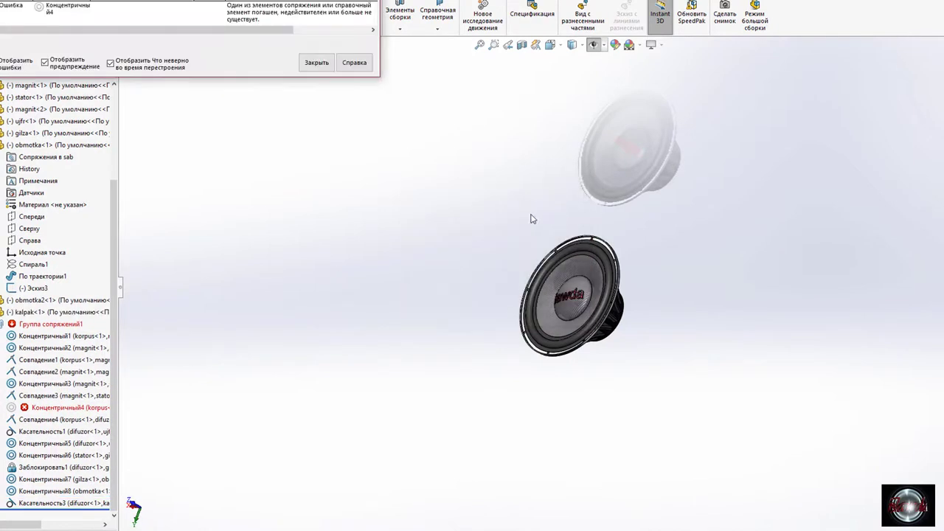
{"action": "left_click", "coordinate": [316, 63]}
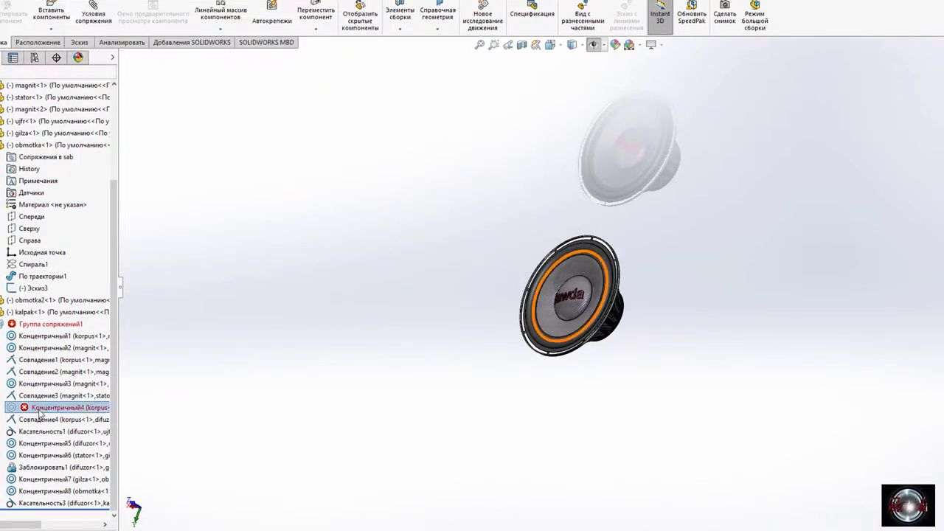
Delete the Концентричный4 mate.
{"action": "left_click", "coordinate": [59, 372]}
{"action": "right_click", "coordinate": [44, 408]}
{"action": "key", "text": "Escape"}
{"action": "right_click", "coordinate": [52, 407]}
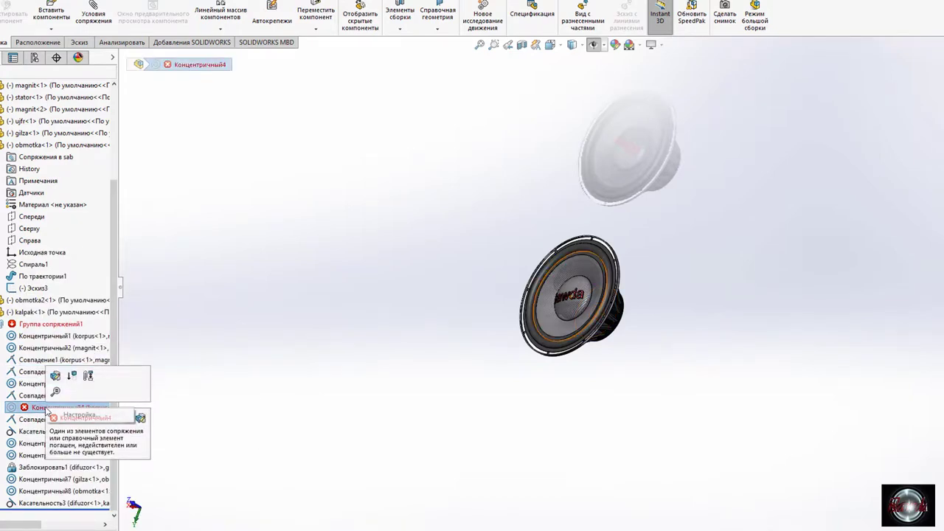
{"action": "left_click", "coordinate": [74, 378]}
{"action": "left_click", "coordinate": [558, 208]}
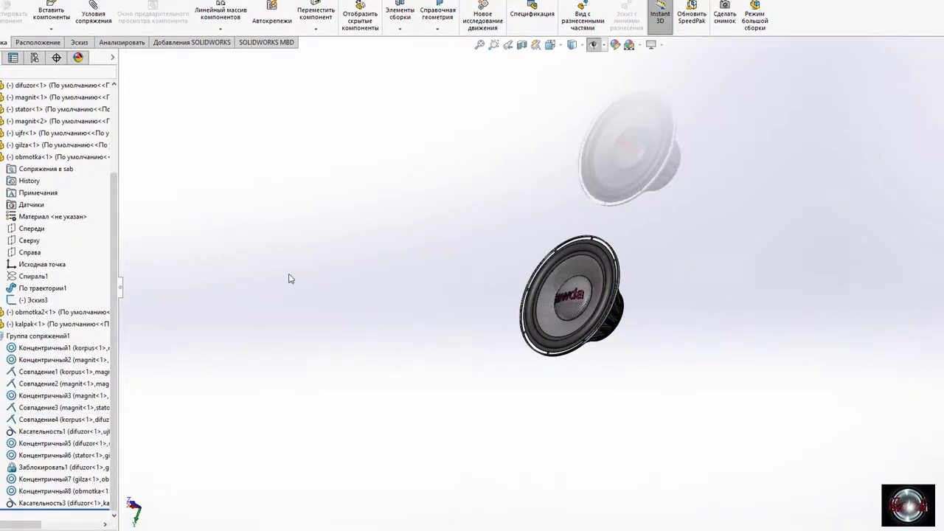
{"action": "scroll", "coordinate": [670, 304], "scroll_direction": "down", "scroll_amount": 4}
{"action": "left_click", "coordinate": [435, 307]}
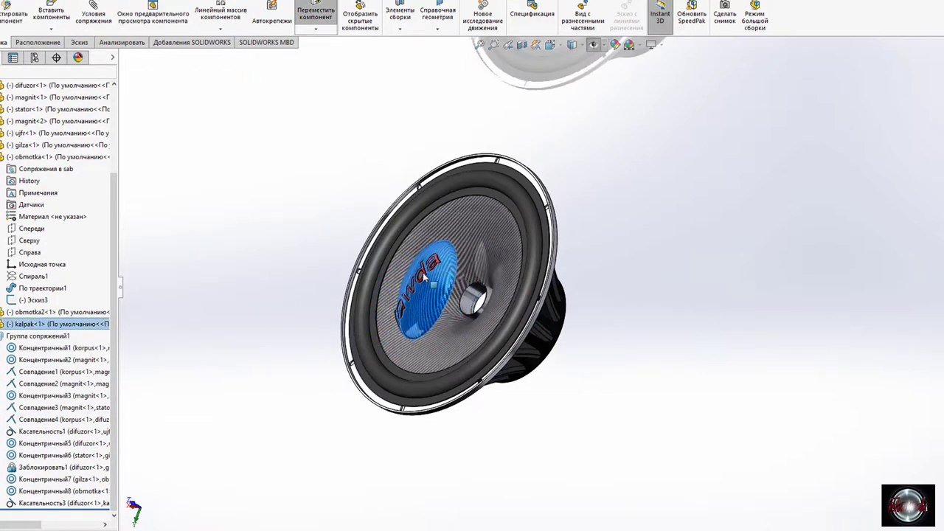
Mate the dust cap's rim concentric with the outer speaker ring.
{"action": "scroll", "coordinate": [442, 303], "scroll_direction": "down", "scroll_amount": 4}
{"action": "scroll", "coordinate": [494, 240], "scroll_direction": "down", "scroll_amount": 2}
{"action": "left_click", "coordinate": [492, 235]}
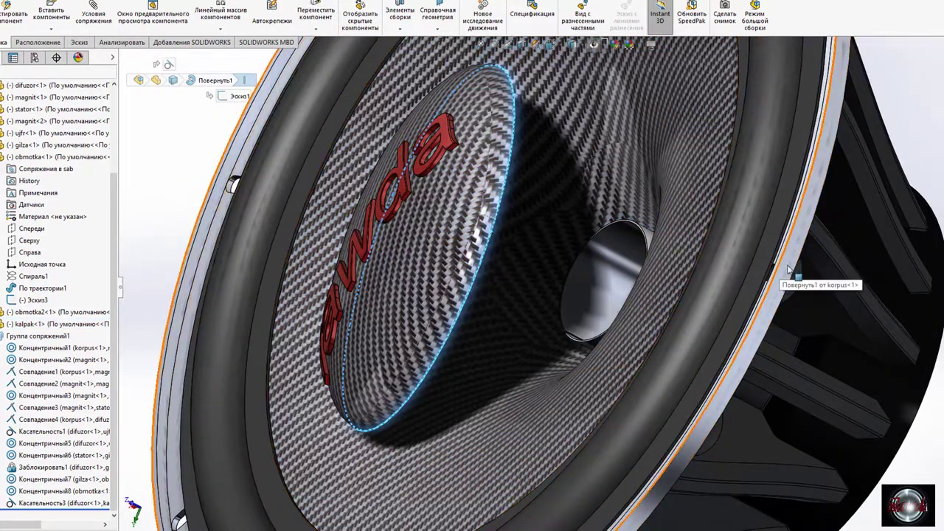
{"action": "left_click", "coordinate": [774, 258]}
Rotate the dust cap about its axis until the lawda lettering reads horizontally.
{"action": "left_click", "coordinate": [501, 221]}
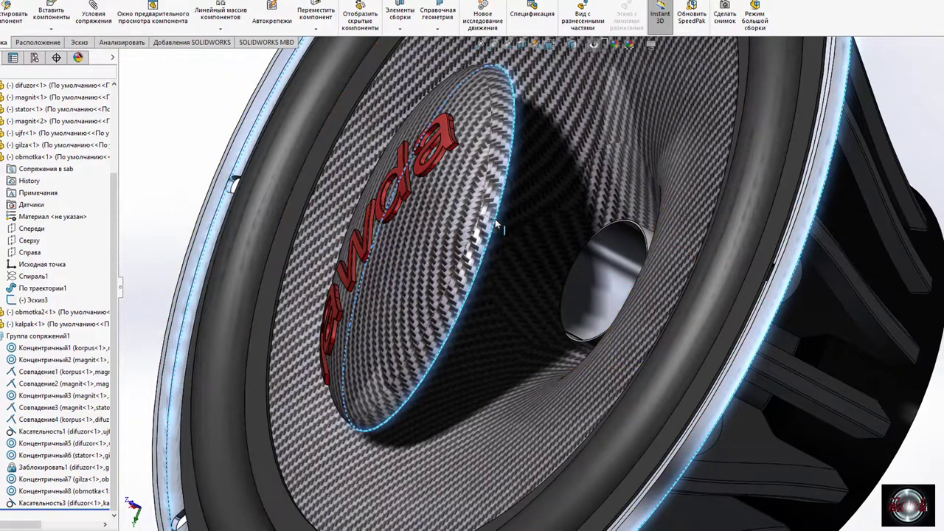
{"action": "left_click", "coordinate": [549, 211]}
{"action": "left_click", "coordinate": [550, 211]}
{"action": "key", "text": "f"}
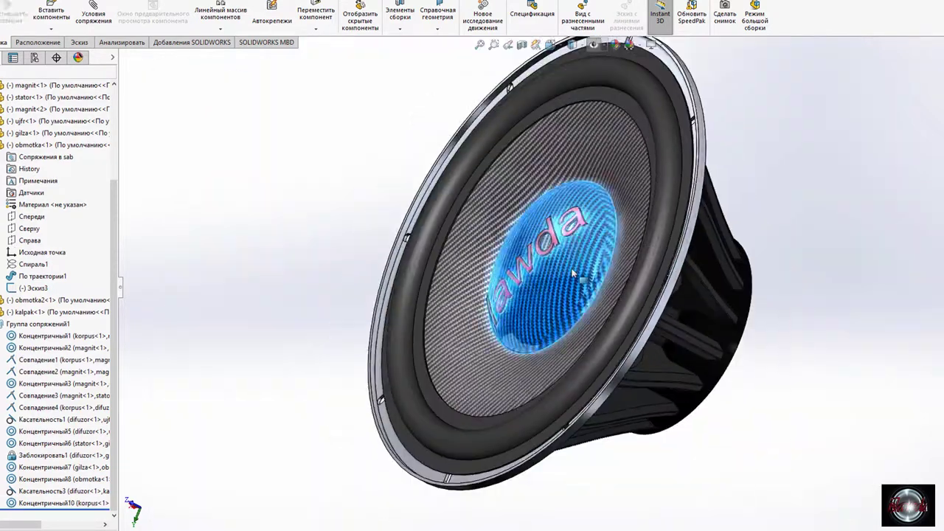
{"action": "key", "text": "ctrl+8"}
{"action": "left_click_drag", "start_coordinate": [574, 281], "coordinate": [550, 300]}
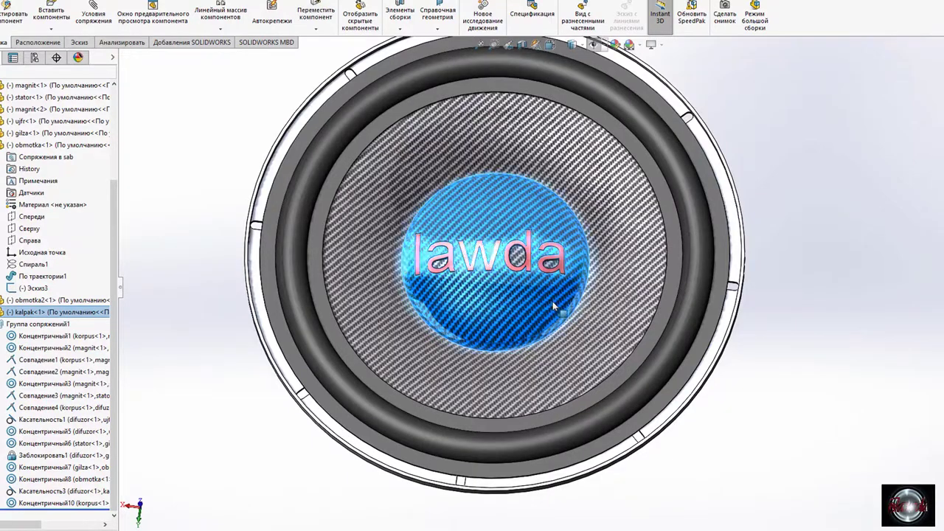
{"action": "scroll", "coordinate": [802, 290], "scroll_direction": "down", "scroll_amount": 3}
{"action": "left_click_drag", "start_coordinate": [516, 265], "coordinate": [491, 326]}
{"action": "scroll", "coordinate": [521, 292], "scroll_direction": "up", "scroll_amount": 4}
{"action": "left_click_drag", "start_coordinate": [520, 292], "coordinate": [542, 273]}
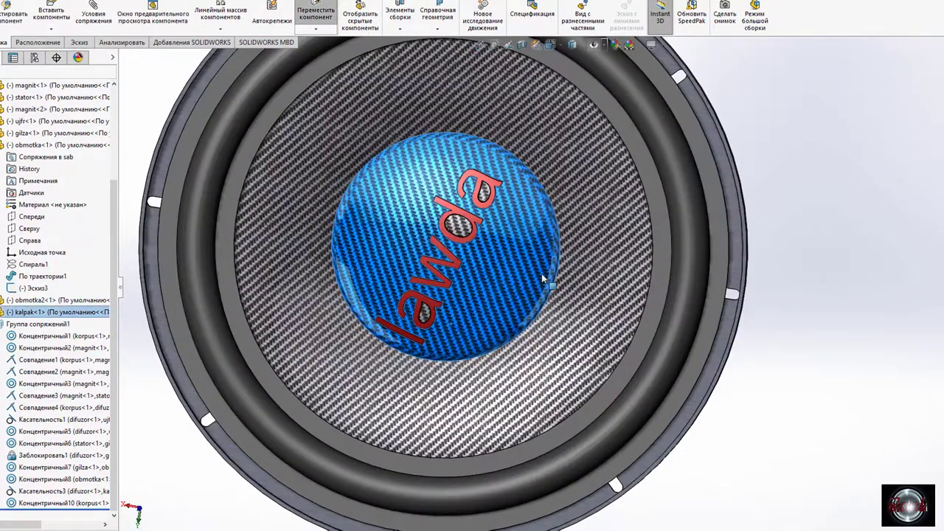
{"action": "mouse_move", "coordinate": [541, 273]}
{"action": "middle_mouse_down"}
{"action": "mouse_move", "coordinate": [864, 181]}
{"action": "mouse_move", "coordinate": [670, 213]}
{"action": "mouse_move", "coordinate": [710, 170]}
{"action": "middle_mouse_up"}
{"action": "left_click_drag", "start_coordinate": [516, 313], "coordinate": [555, 275]}
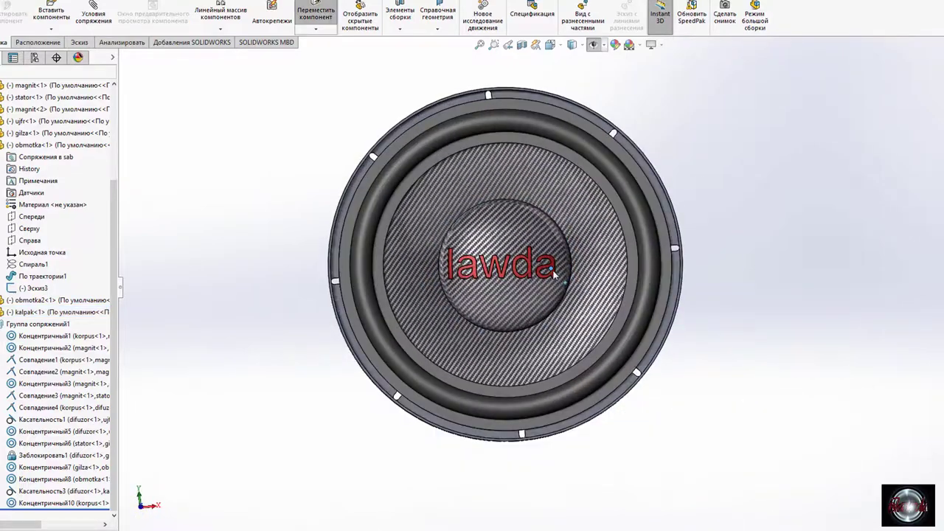
{"action": "mouse_move", "coordinate": [555, 274]}
{"action": "middle_mouse_down"}
{"action": "mouse_move", "coordinate": [466, 514]}
{"action": "mouse_move", "coordinate": [408, 396]}
{"action": "mouse_move", "coordinate": [527, 274]}
{"action": "mouse_move", "coordinate": [670, 169]}
{"action": "mouse_move", "coordinate": [564, 267]}
{"action": "middle_mouse_up"}
{"action": "scroll", "coordinate": [578, 255], "scroll_direction": "down", "scroll_amount": 2}
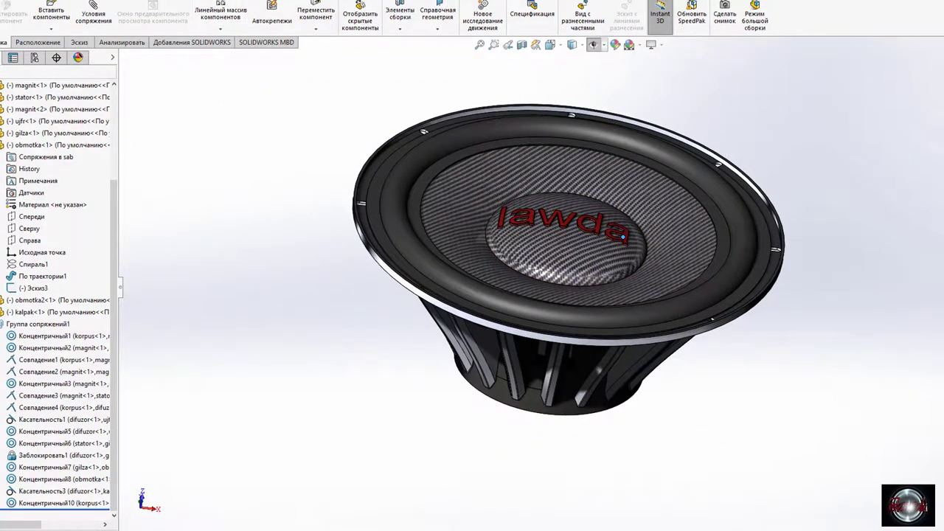
Rebuild and save the speaker assembly.
{"action": "key", "text": "ctrl+s"}
{"action": "left_click", "coordinate": [454, 215]}
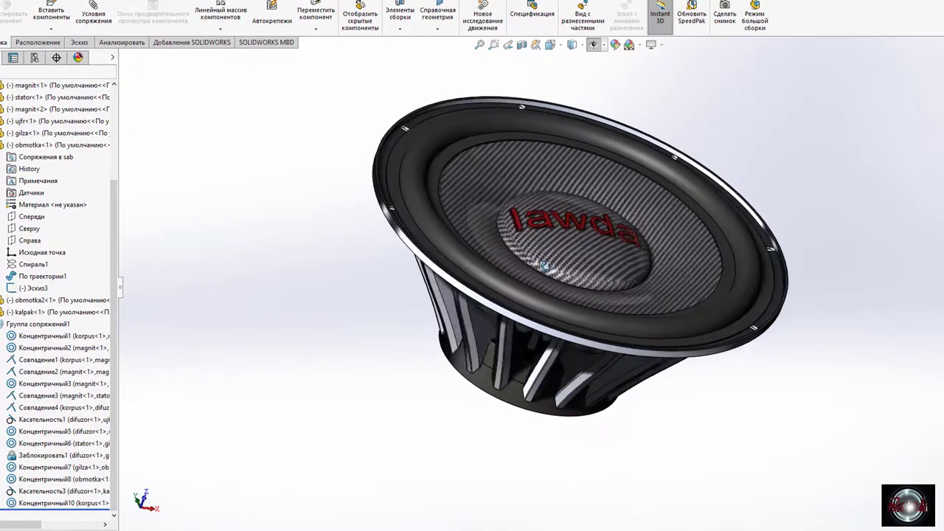
{"action": "middle_click_drag", "start_coordinate": [518, 260], "coordinate": [523, 331]}
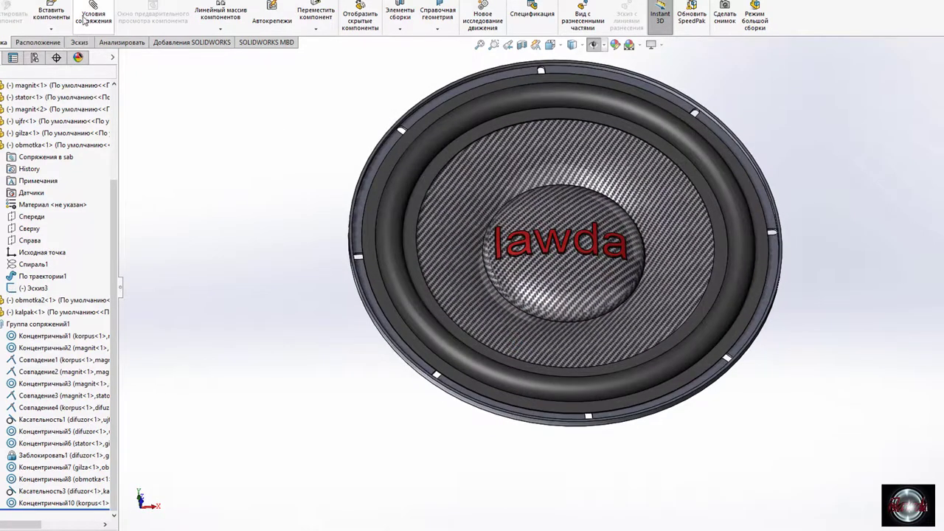
Create a new empty part, then section the speaker assembly and view it from the front.
{"action": "key", "text": "ctrl+n"}
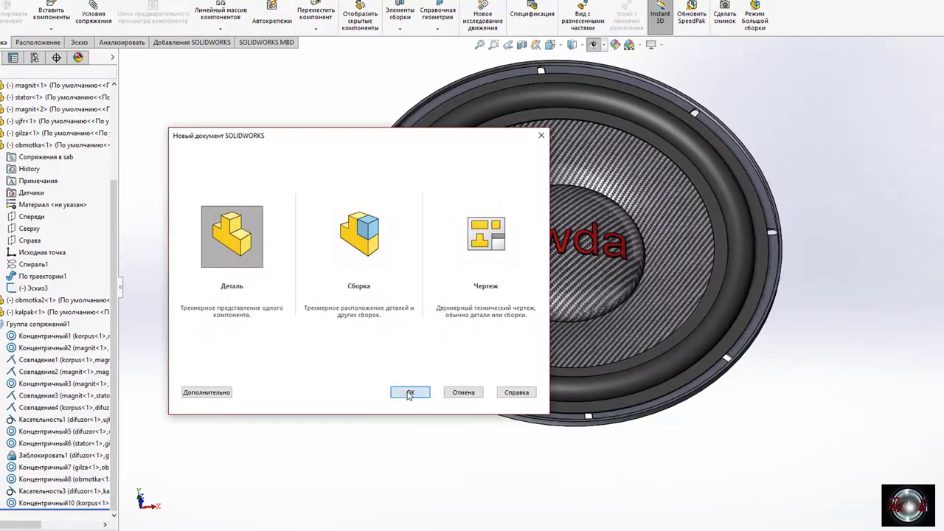
{"action": "left_click", "coordinate": [410, 392]}
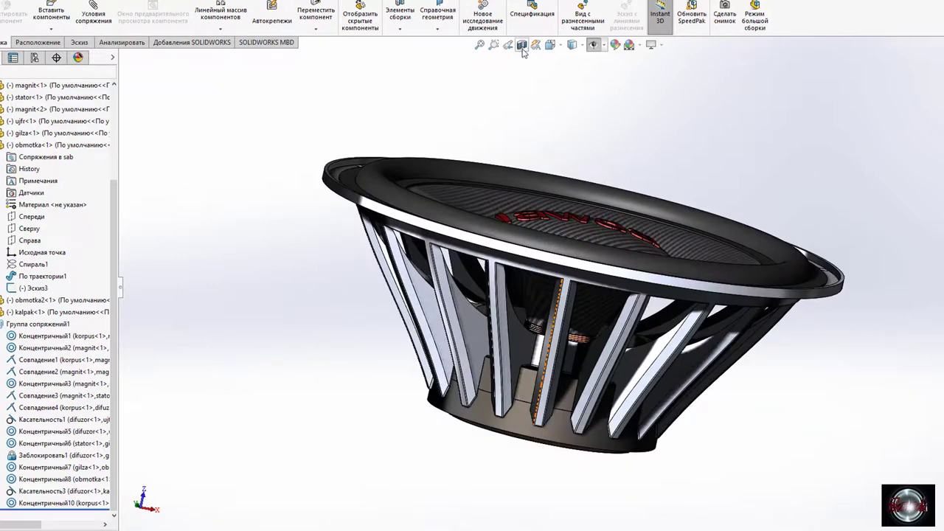
{"action": "left_click", "coordinate": [522, 45]}
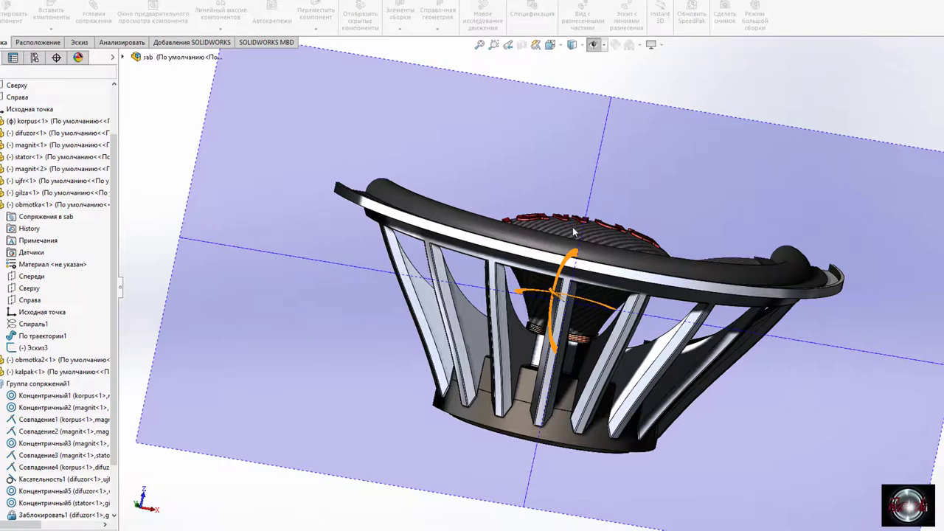
{"action": "key", "text": "ctrl+1"}
Measure the sectioned cone edge and the central cylinder's 21.06 mm radius.
{"action": "scroll", "coordinate": [506, 286], "scroll_direction": "down", "scroll_amount": 5}
{"action": "scroll", "coordinate": [418, 290], "scroll_direction": "down", "scroll_amount": 3}
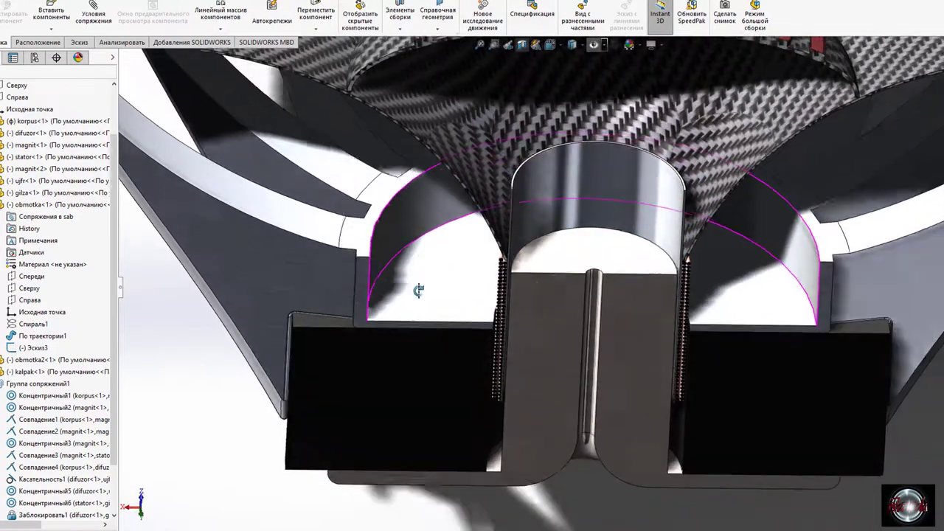
{"action": "left_click", "coordinate": [341, 229]}
{"action": "left_click", "coordinate": [123, 42]}
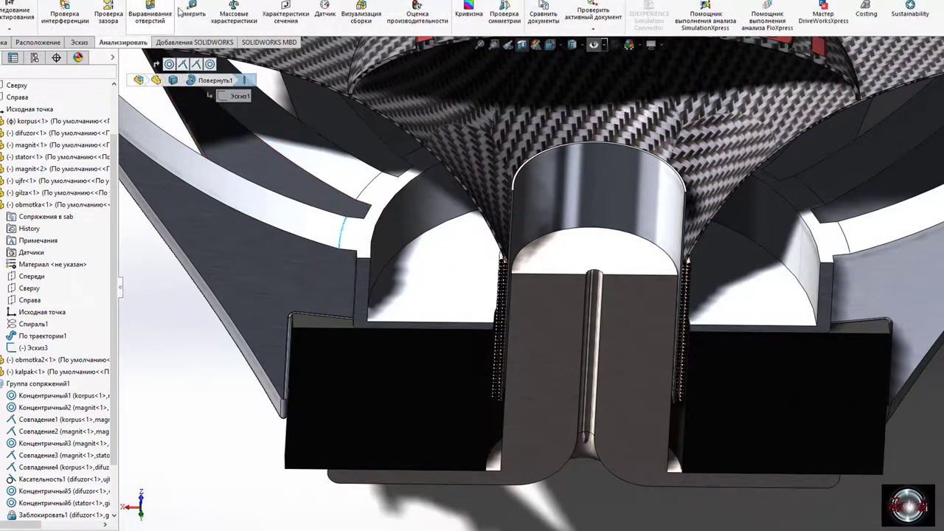
{"action": "left_click", "coordinate": [181, 11]}
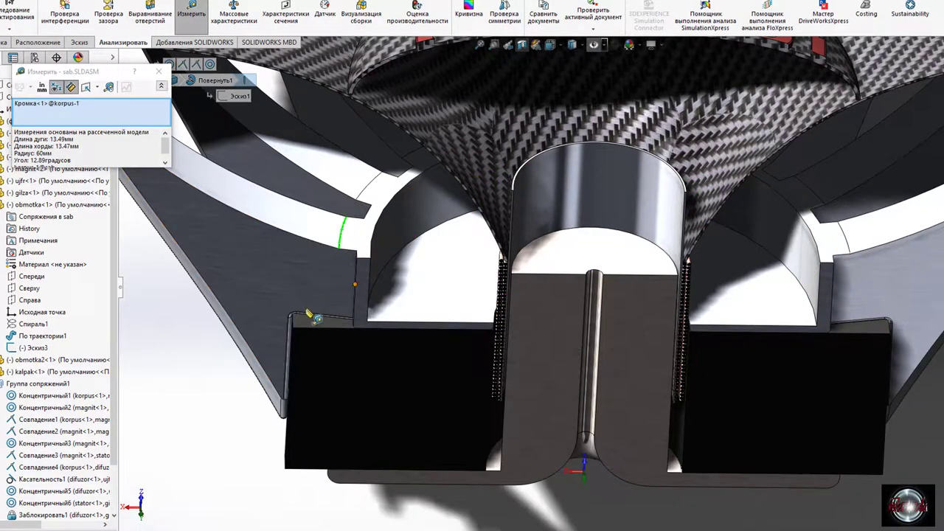
{"action": "scroll", "coordinate": [346, 369], "scroll_direction": "up", "scroll_amount": 2}
{"action": "middle_click_drag", "start_coordinate": [335, 398], "coordinate": [516, 295]}
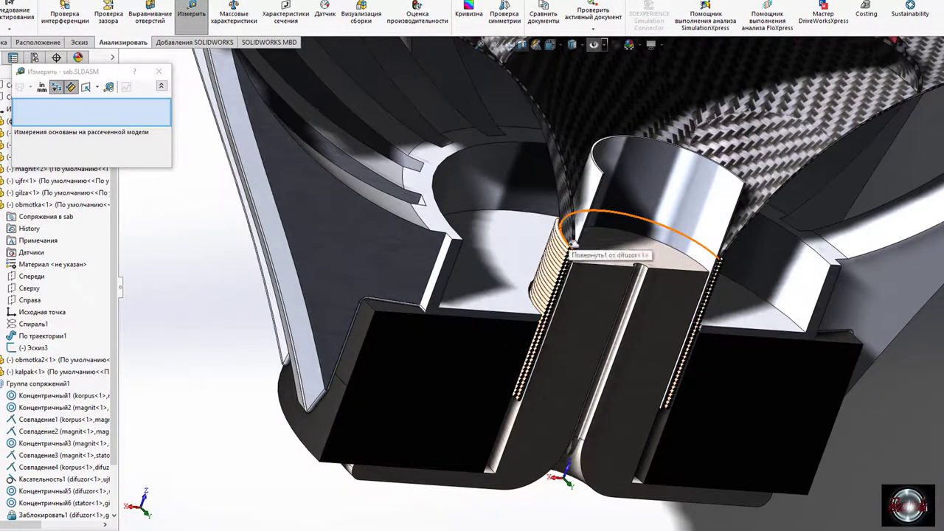
{"action": "left_click", "coordinate": [572, 244]}
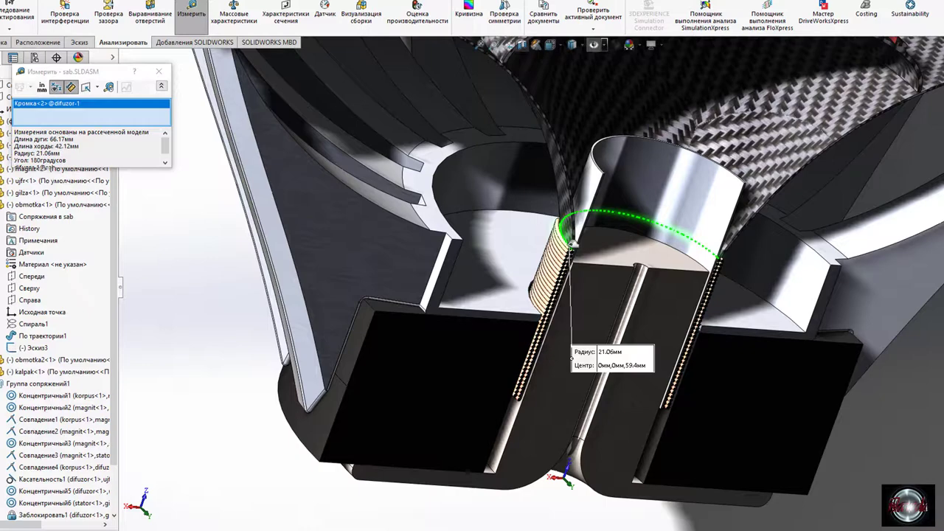
Clear the measurement and start a sketch on the Справа plane.
{"action": "key", "text": "ctrl+1"}
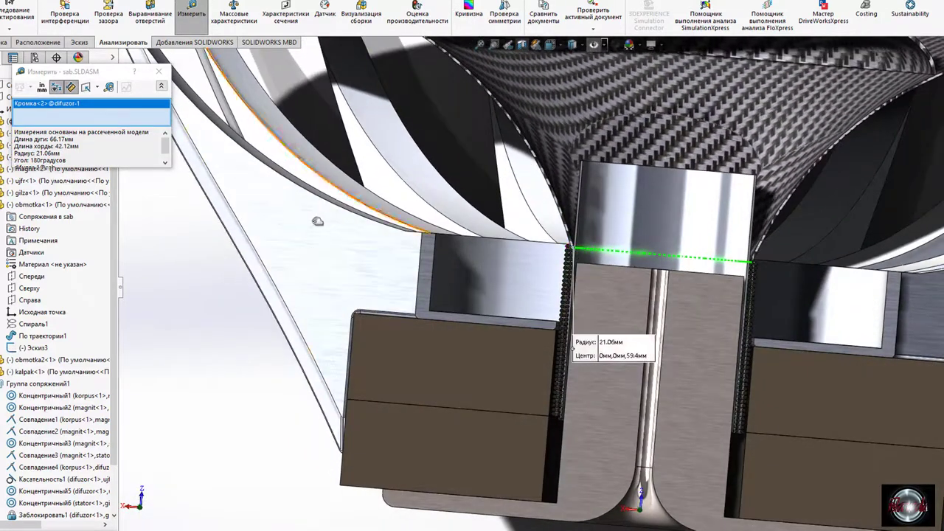
{"action": "left_click", "coordinate": [159, 268]}
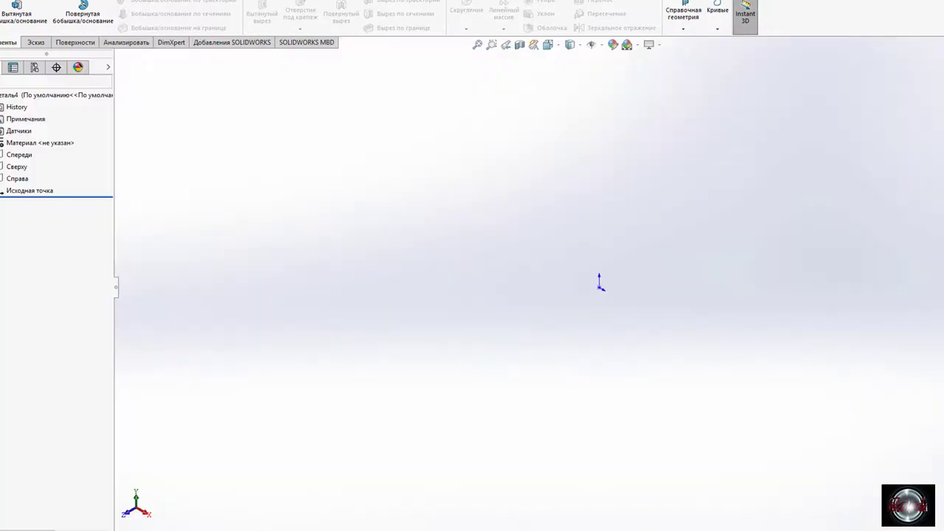
{"action": "left_click", "coordinate": [17, 178]}
Draw a corner rectangle starting at the origin.
{"action": "left_click", "coordinate": [93, 9]}
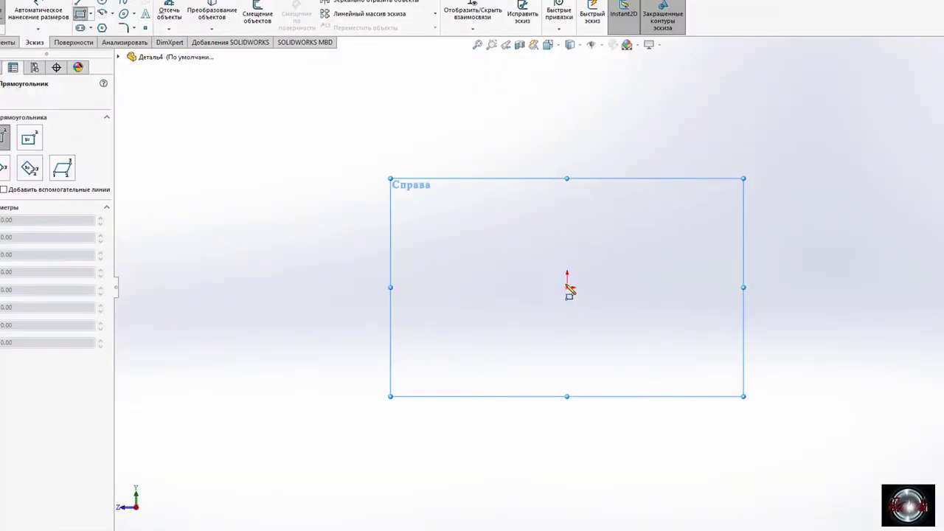
{"action": "left_click", "coordinate": [567, 287]}
{"action": "left_click", "coordinate": [339, 96]}
Dimension the rectangle's top edge to 60 and right edge to 8.
{"action": "left_click", "coordinate": [346, 96]}
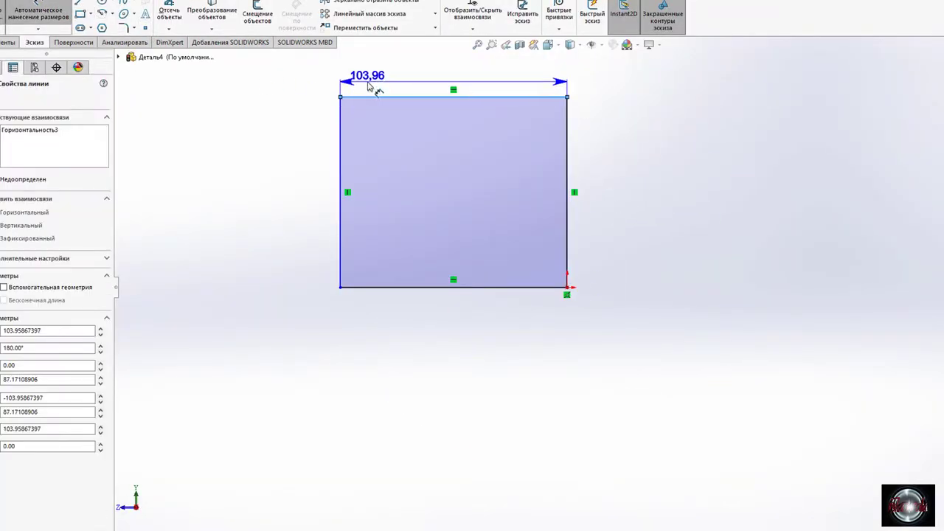
{"action": "left_click", "coordinate": [373, 82]}
{"action": "type", "text": "60"}
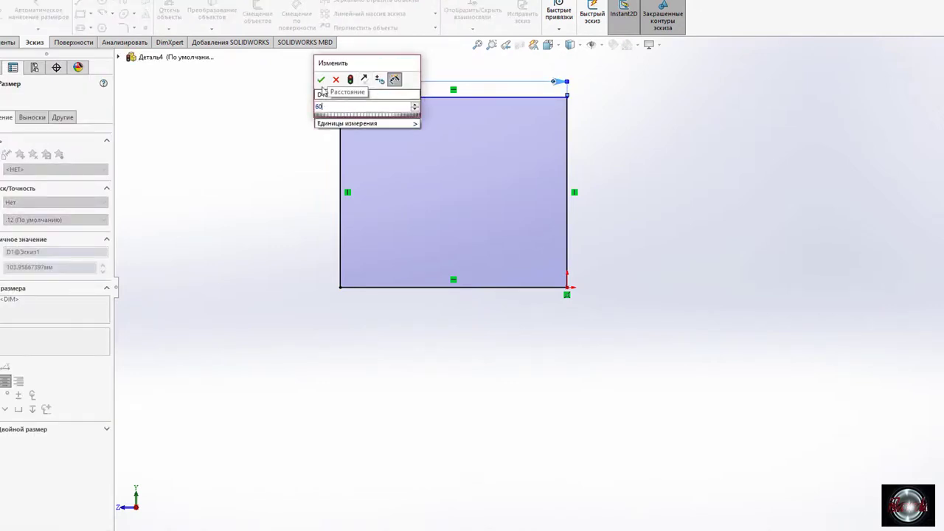
{"action": "key", "text": "Return"}
{"action": "key", "text": "Escape"}
{"action": "left_click", "coordinate": [568, 253]}
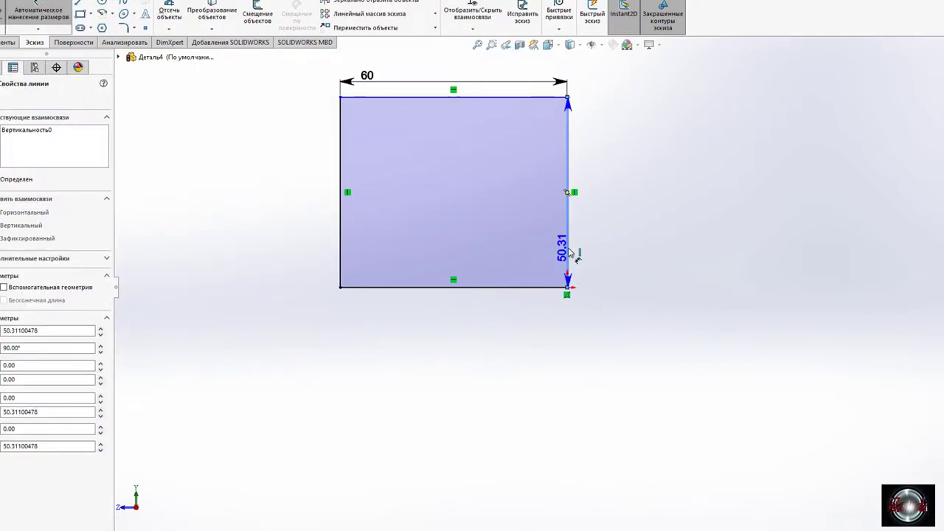
{"action": "left_click", "coordinate": [669, 253]}
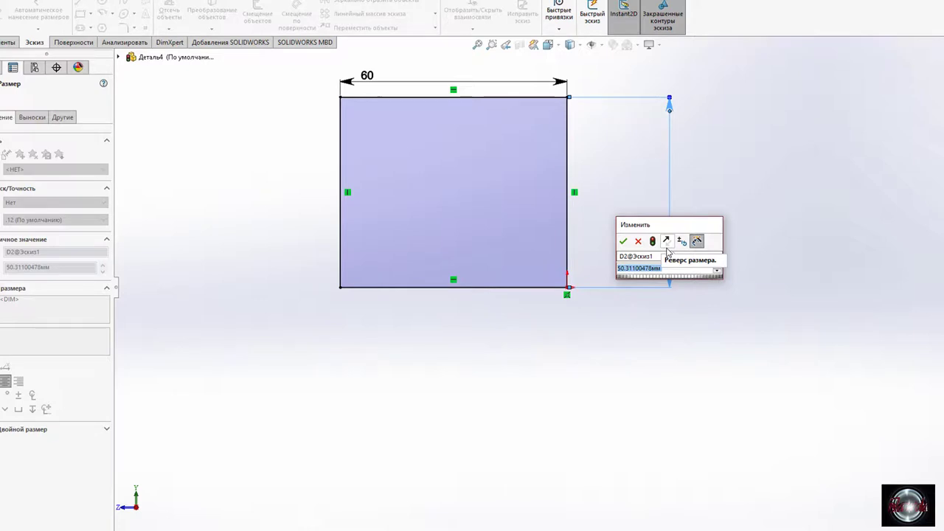
{"action": "type", "text": "8"}
{"action": "left_click", "coordinate": [623, 242]}
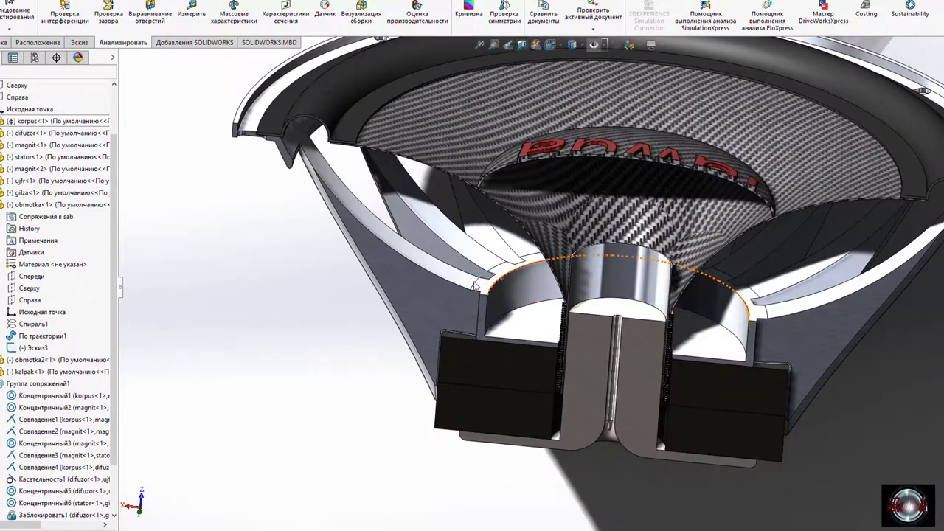
{"action": "left_click", "coordinate": [445, 253]}
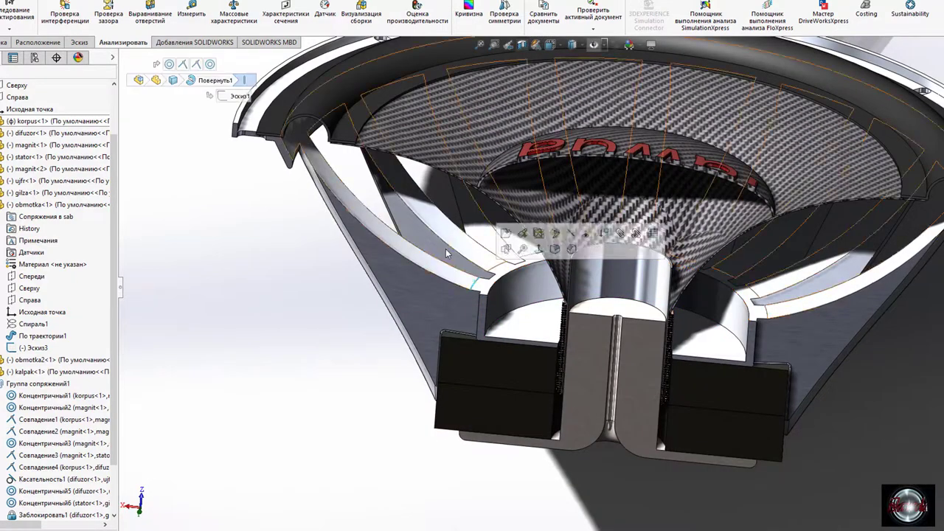
{"action": "left_click", "coordinate": [192, 13]}
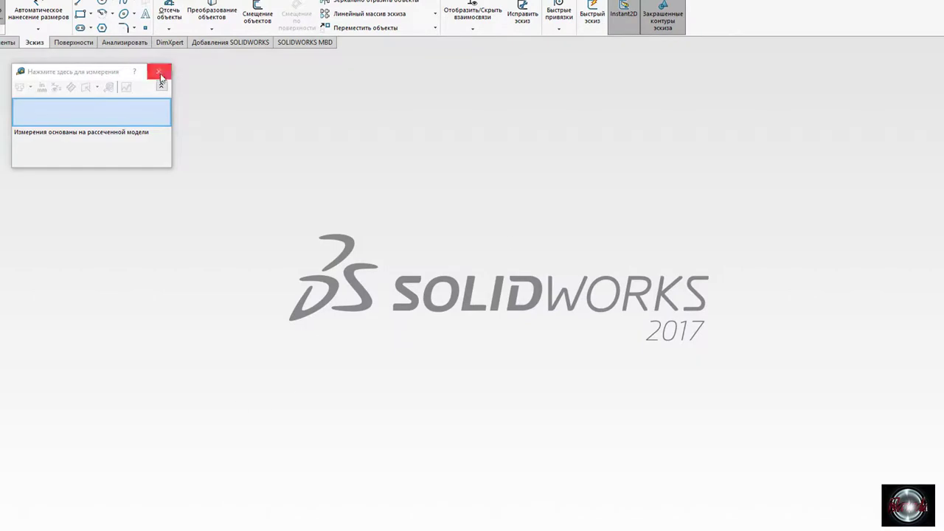
{"action": "left_click", "coordinate": [160, 72]}
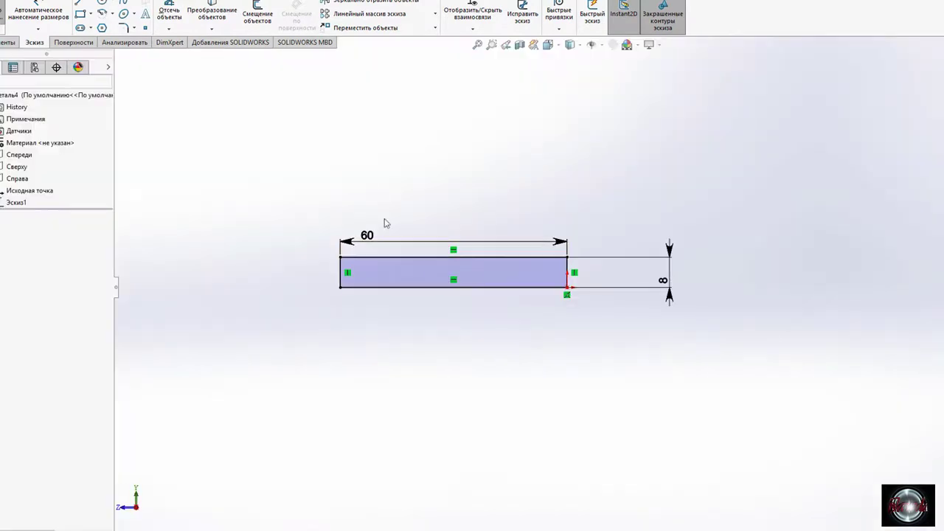
Make the rectangle's top and bottom 60 mm edges construction geometry.
{"action": "right_click", "coordinate": [436, 258]}
{"action": "left_click", "coordinate": [446, 240]}
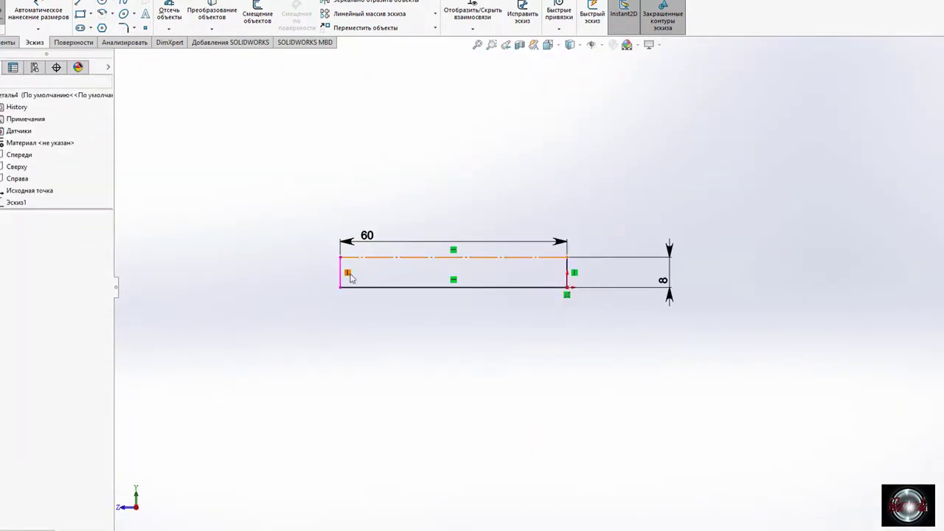
{"action": "right_click", "coordinate": [302, 269]}
{"action": "left_click", "coordinate": [312, 230]}
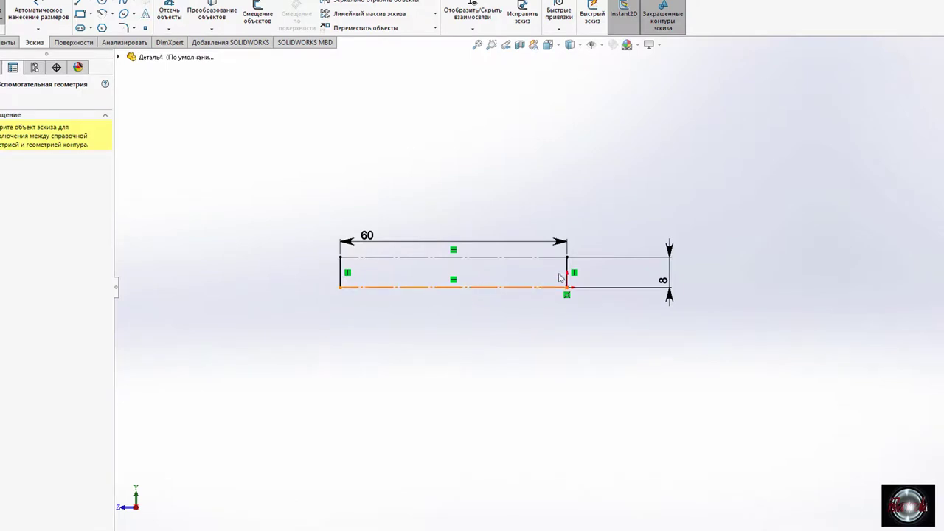
{"action": "scroll", "coordinate": [402, 295], "scroll_direction": "down", "scroll_amount": 3}
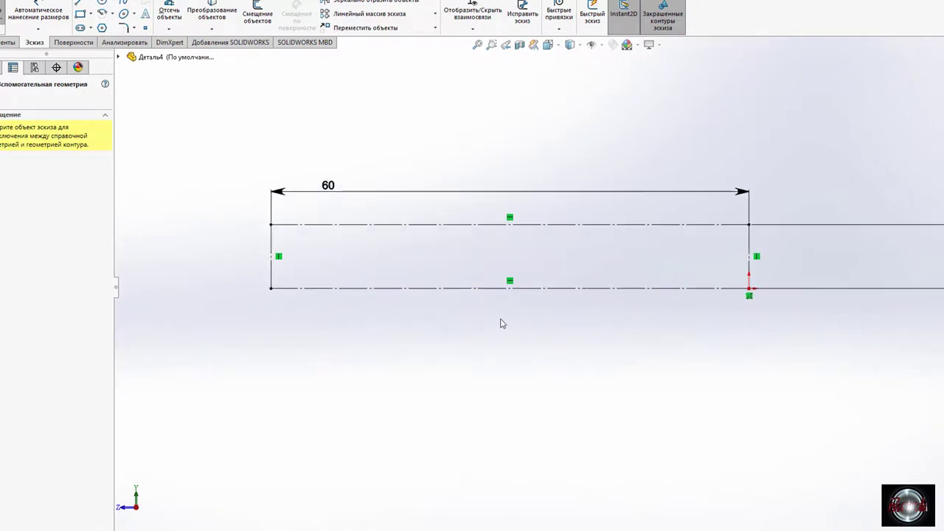
{"action": "scroll", "coordinate": [501, 322], "scroll_direction": "down", "scroll_amount": 3}
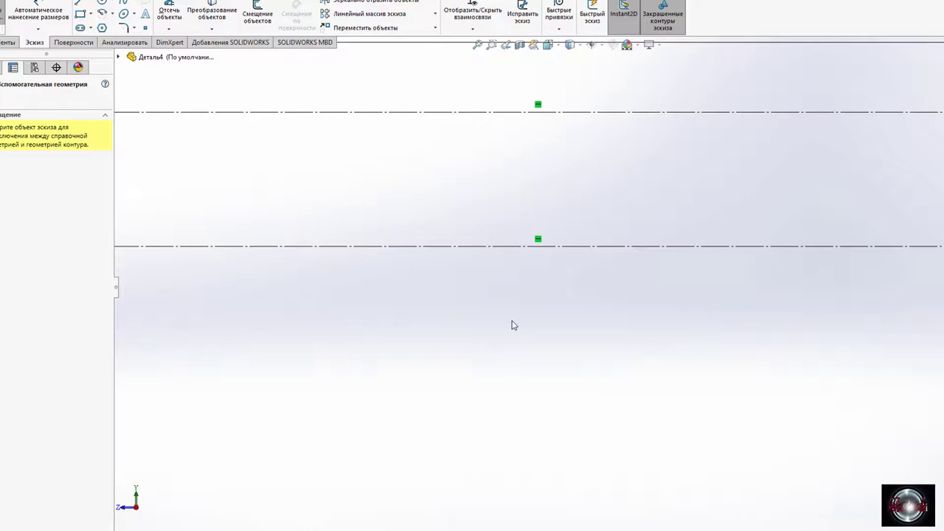
{"action": "scroll", "coordinate": [537, 281], "scroll_direction": "up", "scroll_amount": 4}
{"action": "scroll", "coordinate": [732, 239], "scroll_direction": "down", "scroll_amount": 3}
{"action": "scroll", "coordinate": [773, 170], "scroll_direction": "up", "scroll_amount": 3}
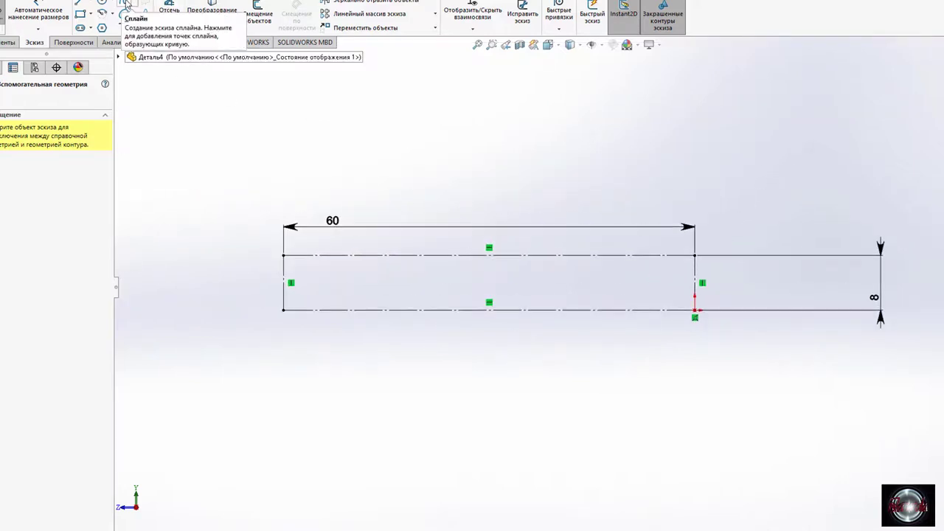
Start the profile with a short flat bottom run and the first zigzag peaks.
{"action": "left_click", "coordinate": [126, 3]}
{"action": "left_click", "coordinate": [82, 3]}
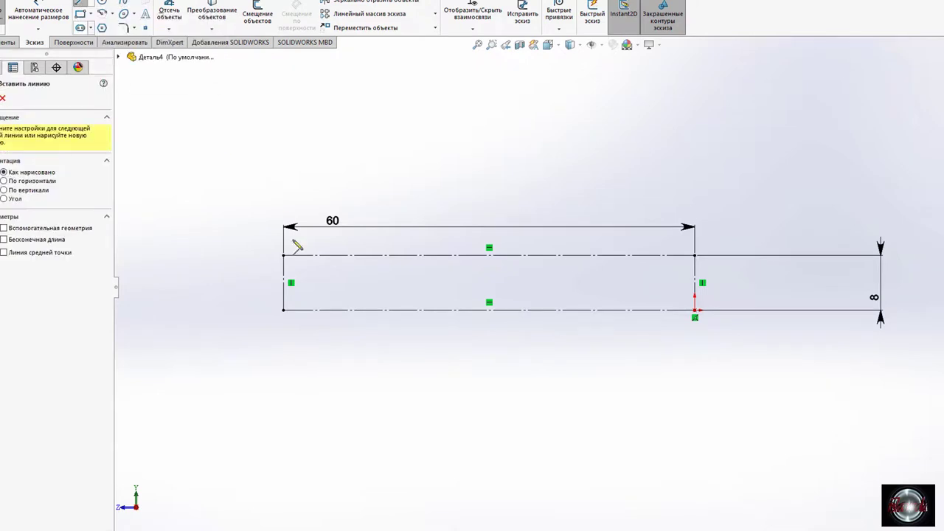
{"action": "left_click", "coordinate": [283, 310]}
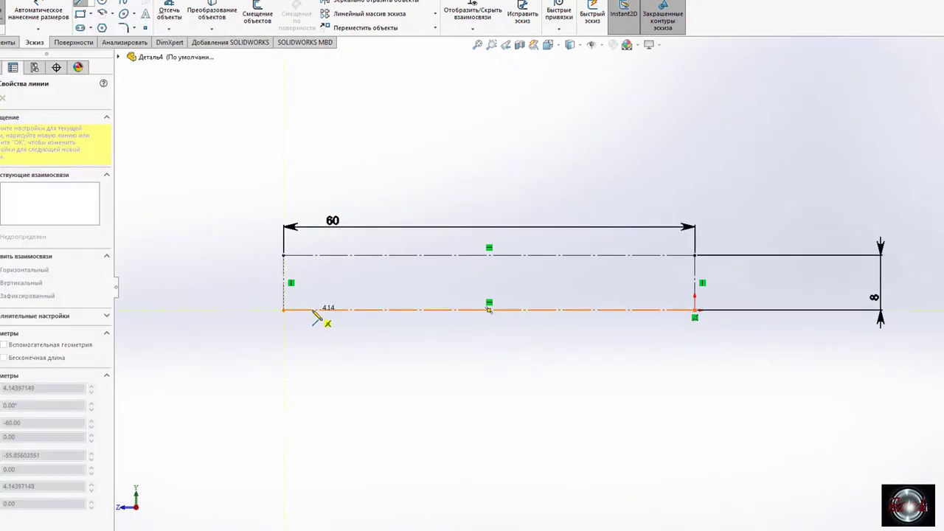
{"action": "left_click", "coordinate": [313, 310]}
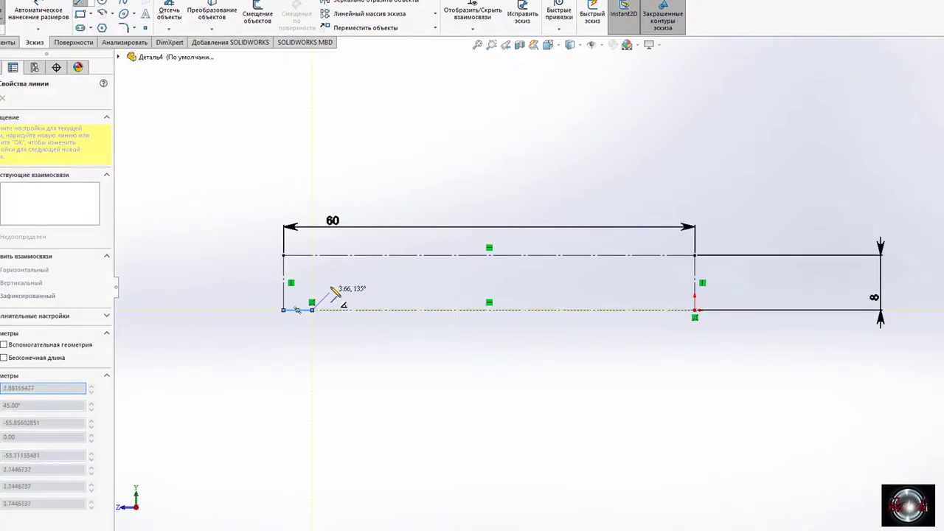
{"action": "left_click", "coordinate": [361, 255]}
{"action": "left_click", "coordinate": [402, 309]}
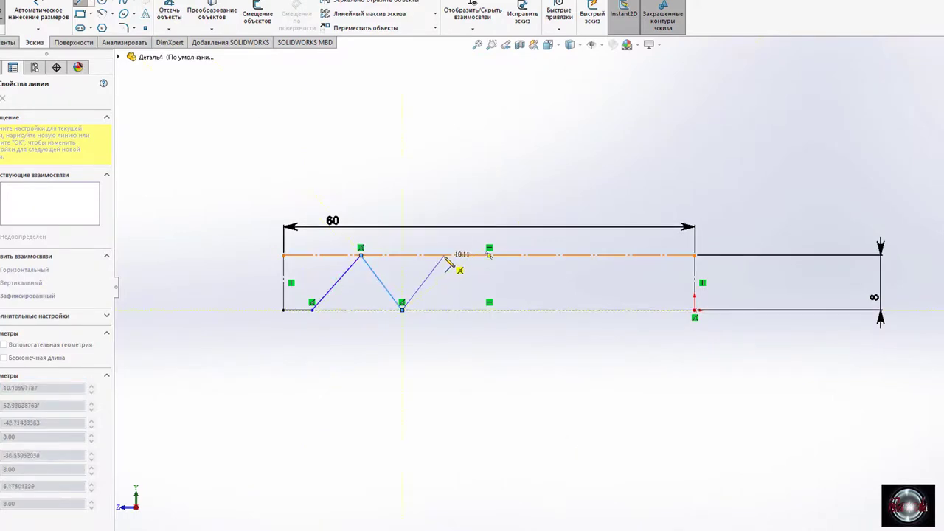
{"action": "left_click", "coordinate": [444, 255]}
{"action": "left_click", "coordinate": [485, 309]}
Continue the zigzag to its fourth peak, ending with a short flat bottom segment.
{"action": "left_click", "coordinate": [527, 255]}
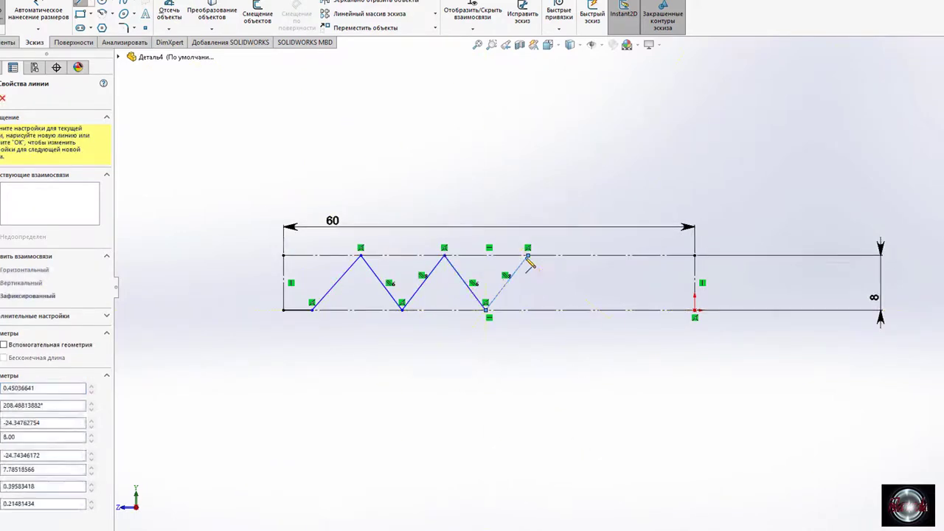
{"action": "left_click", "coordinate": [569, 310]}
{"action": "left_click", "coordinate": [611, 255]}
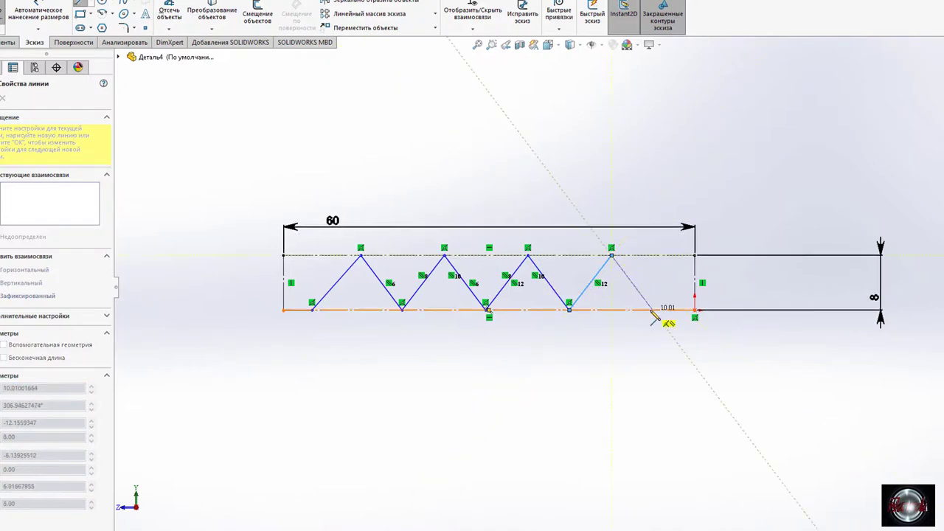
{"action": "left_click", "coordinate": [647, 310]}
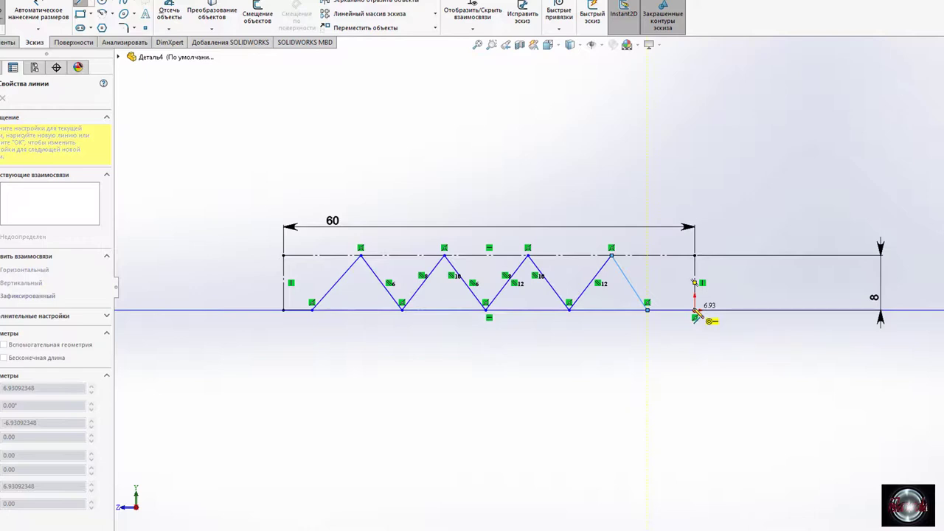
{"action": "left_click", "coordinate": [663, 310]}
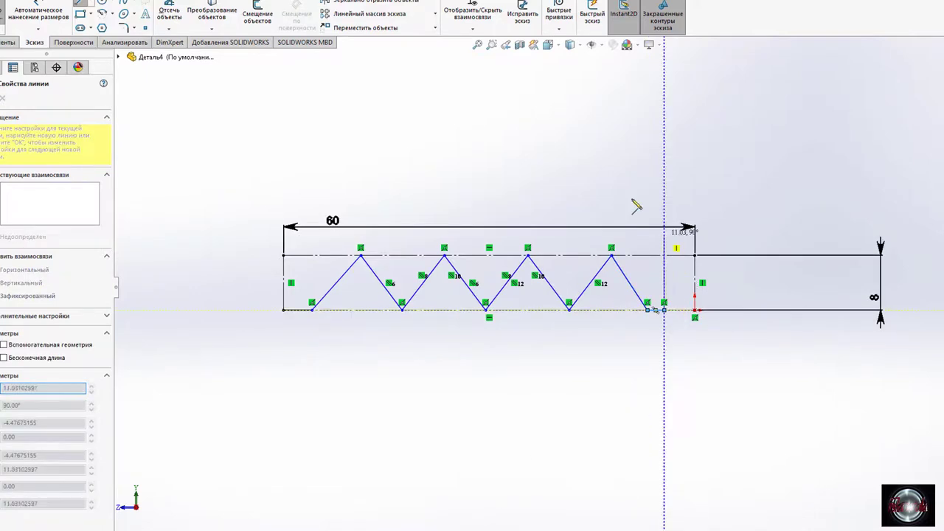
{"action": "key", "text": "Escape"}
{"action": "key", "text": "Escape"}
{"action": "scroll", "coordinate": [737, 309], "scroll_direction": "down", "scroll_amount": 3}
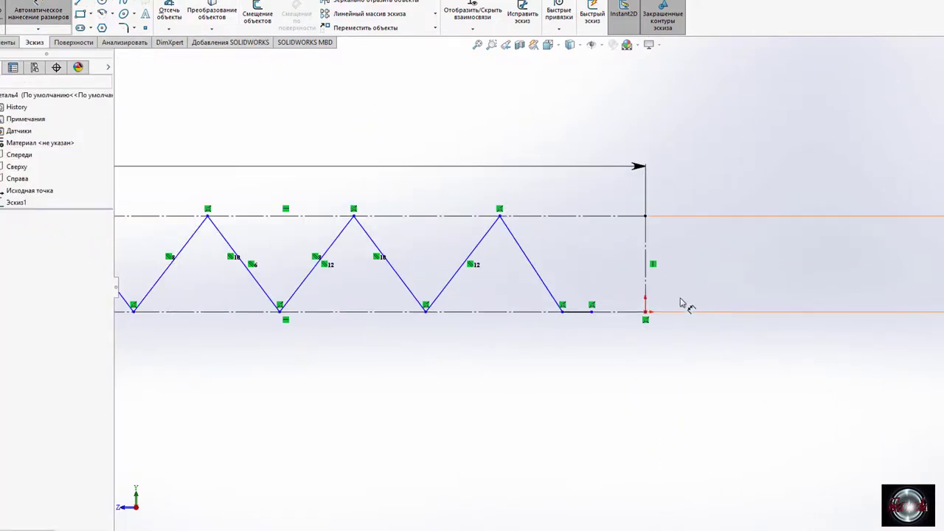
Dimension the zigzag's flat-run endpoint 21 mm horizontally from the origin.
{"action": "left_click", "coordinate": [591, 311]}
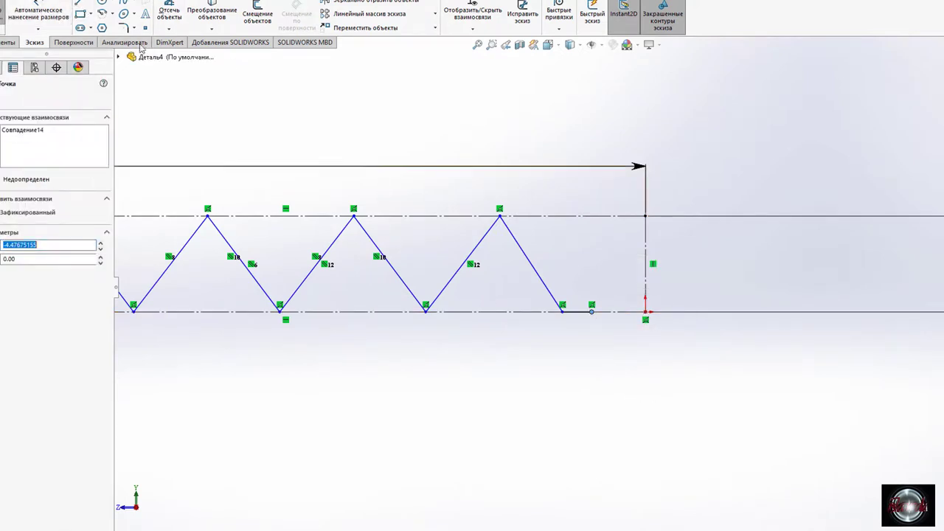
{"action": "left_click", "coordinate": [38, 14]}
{"action": "left_click", "coordinate": [645, 311]}
{"action": "left_click", "coordinate": [637, 364]}
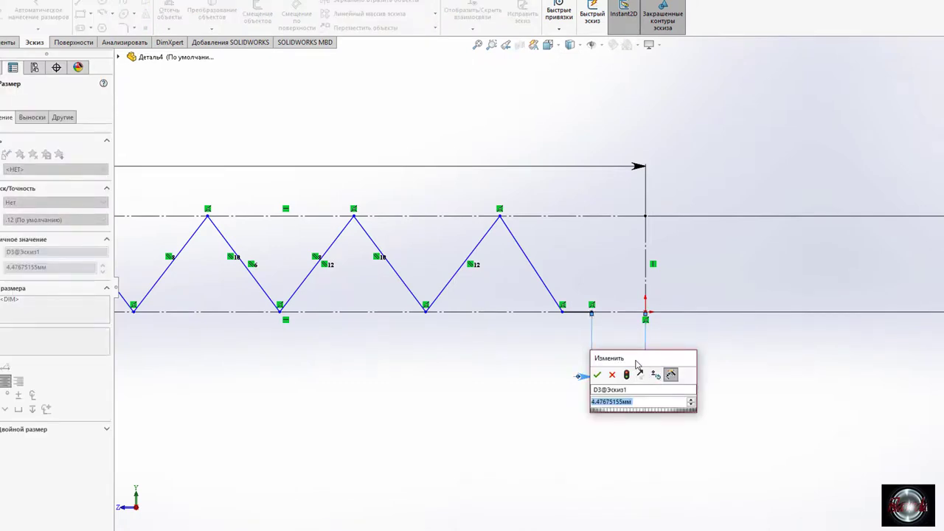
{"action": "type", "text": "21"}
{"action": "key", "text": "Return"}
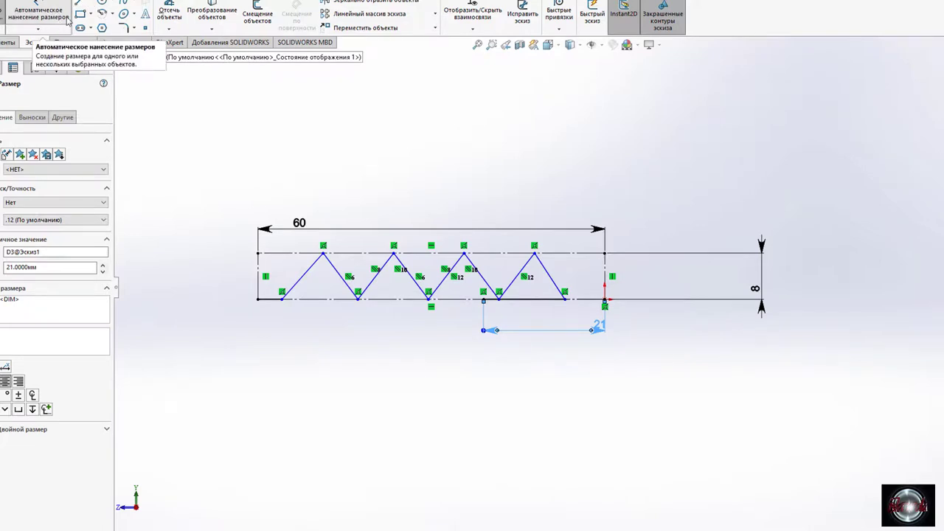
Trim away the surplus fourth peak, leaving three peaks and a longer flat run.
{"action": "scroll", "coordinate": [453, 309], "scroll_direction": "down", "scroll_amount": 3}
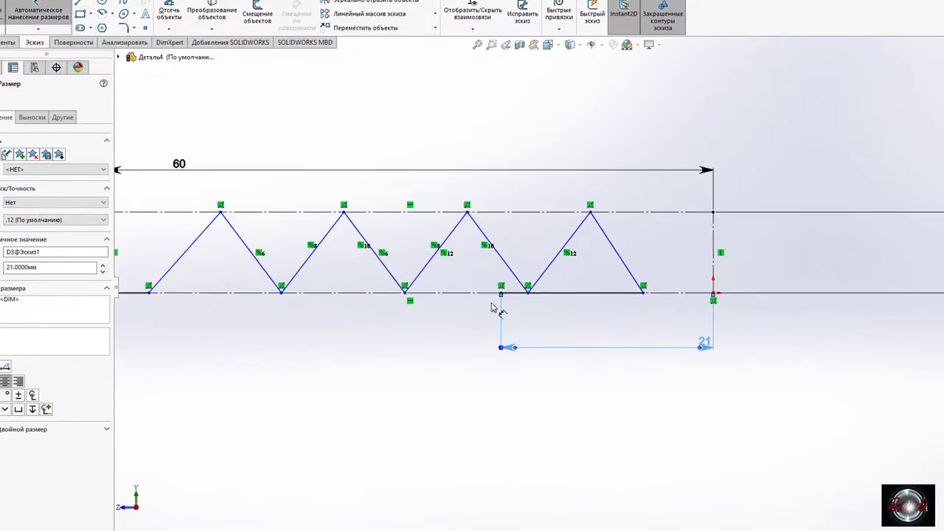
{"action": "scroll", "coordinate": [530, 295], "scroll_direction": "up", "scroll_amount": 2}
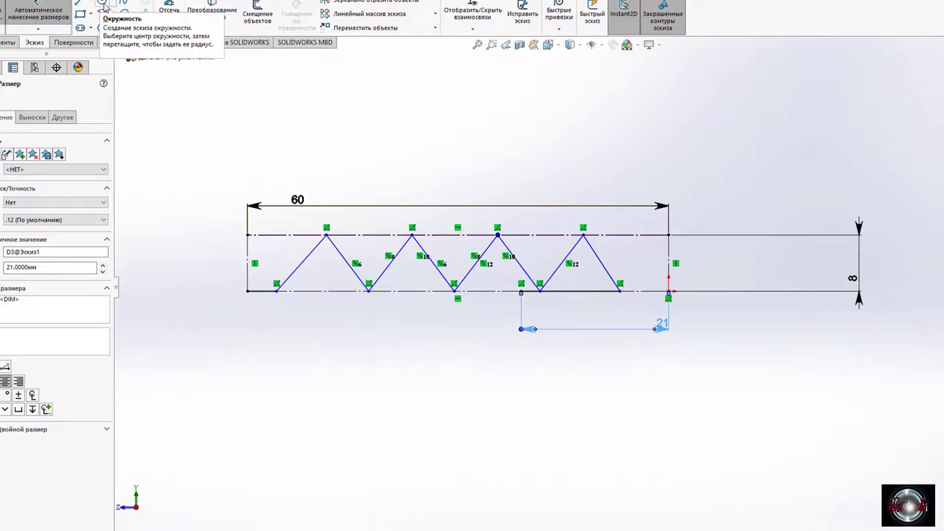
{"action": "left_click", "coordinate": [169, 14]}
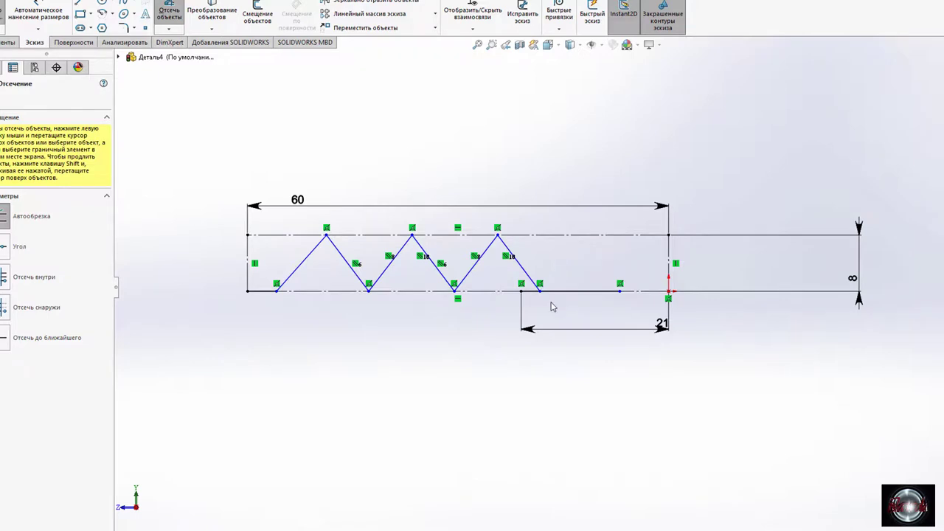
{"action": "left_click", "coordinate": [528, 293]}
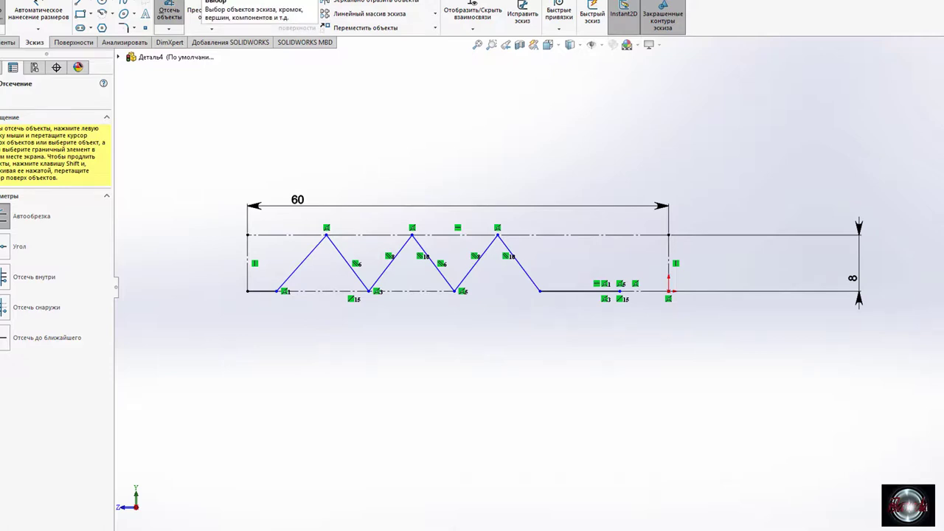
Begin a sketch fillet by selecting the first zigzag corners.
{"action": "left_click", "coordinate": [125, 27]}
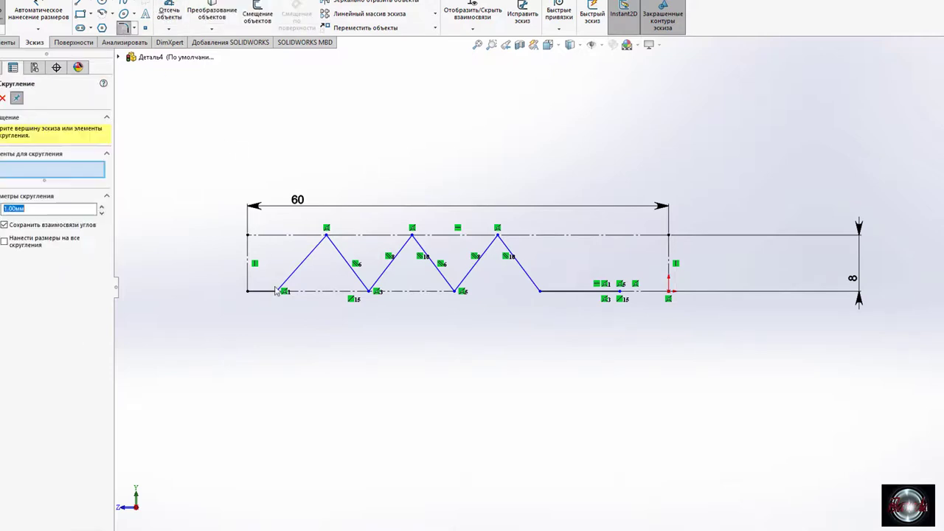
{"action": "left_click", "coordinate": [264, 290]}
{"action": "type", "text": "7"}
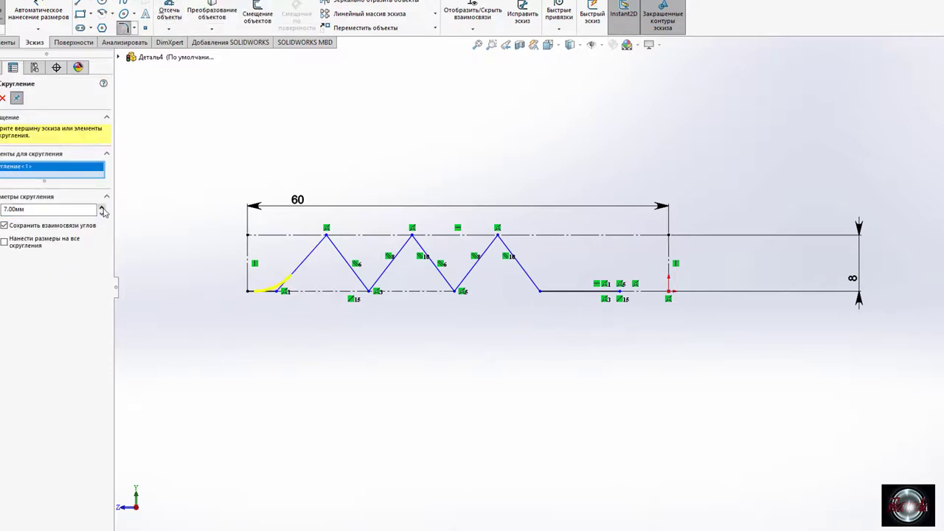
{"action": "double_click", "coordinate": [102, 208]}
{"action": "left_click", "coordinate": [308, 255]}
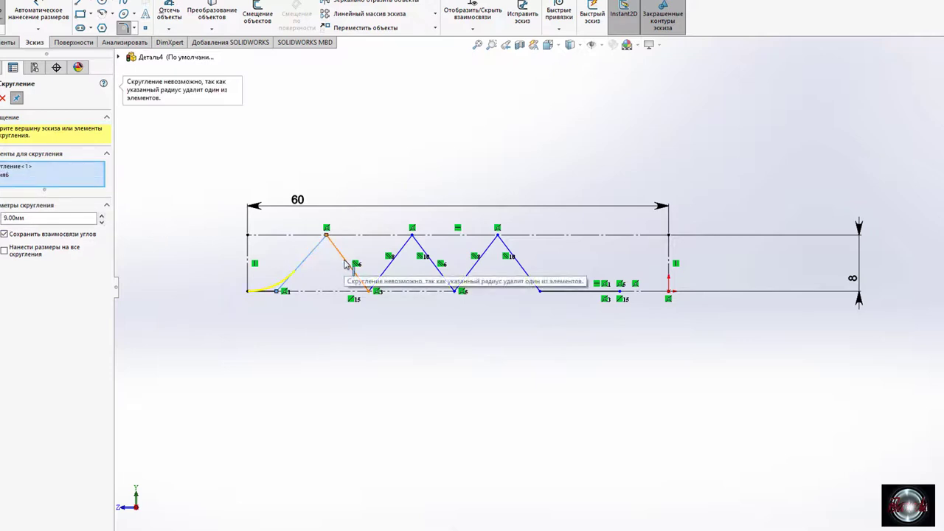
{"action": "left_click", "coordinate": [344, 258]}
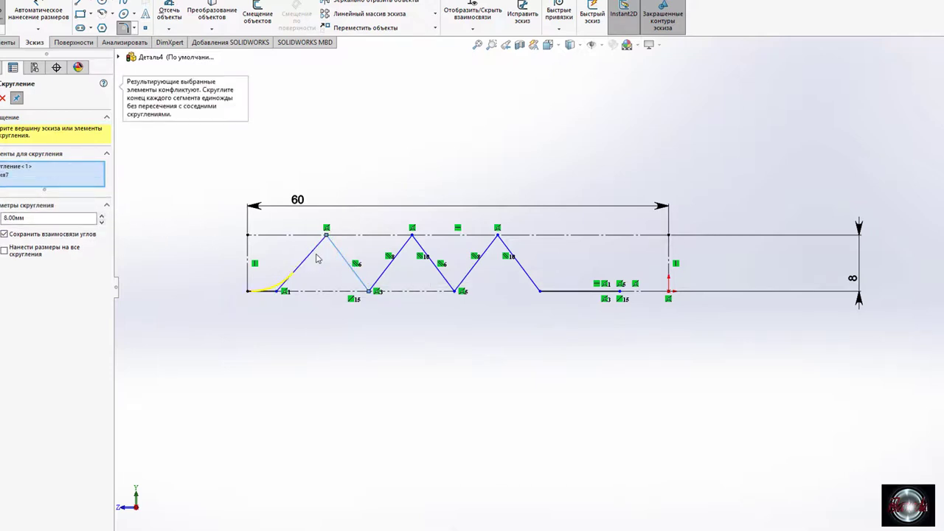
{"action": "left_click", "coordinate": [101, 221]}
{"action": "left_click", "coordinate": [390, 261]}
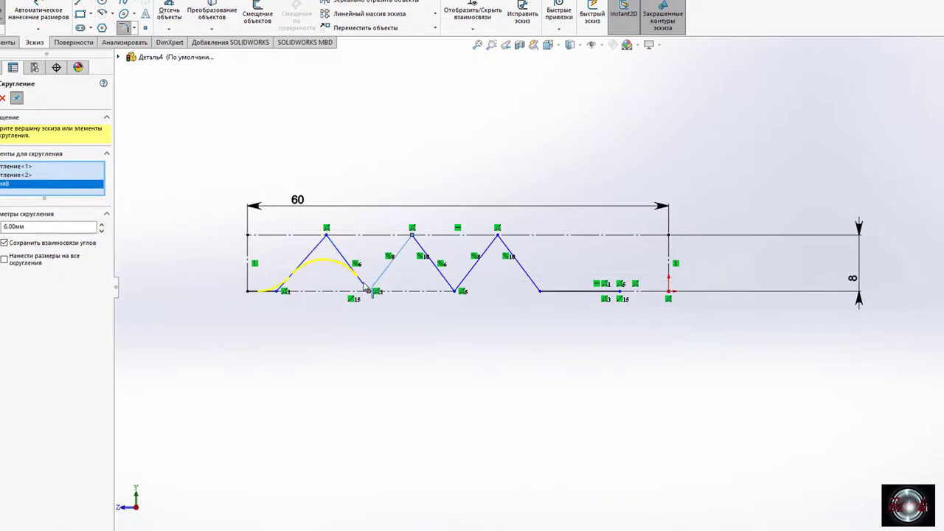
Add the remaining corners and apply 3.3 mm fillets to all of them.
{"action": "left_click", "coordinate": [102, 230]}
{"action": "left_click", "coordinate": [386, 271]}
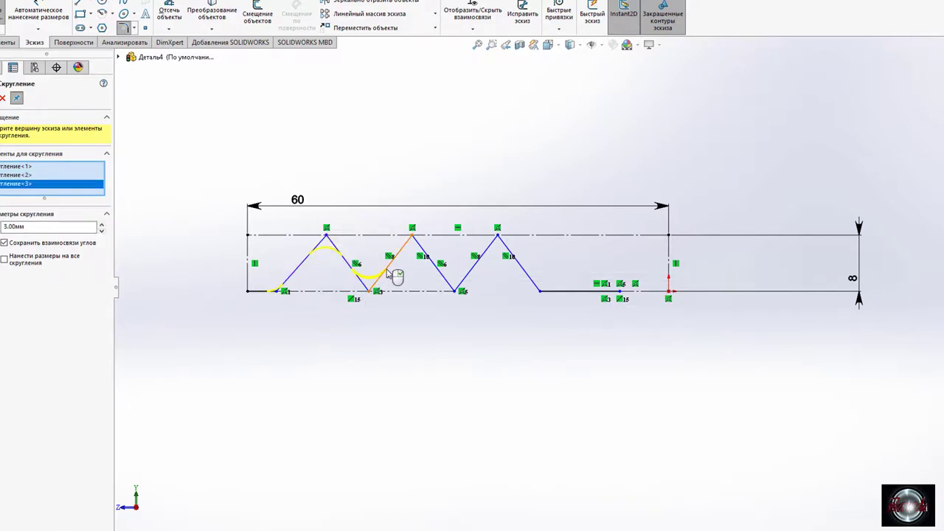
{"action": "left_click", "coordinate": [394, 265]}
{"action": "left_click", "coordinate": [468, 274]}
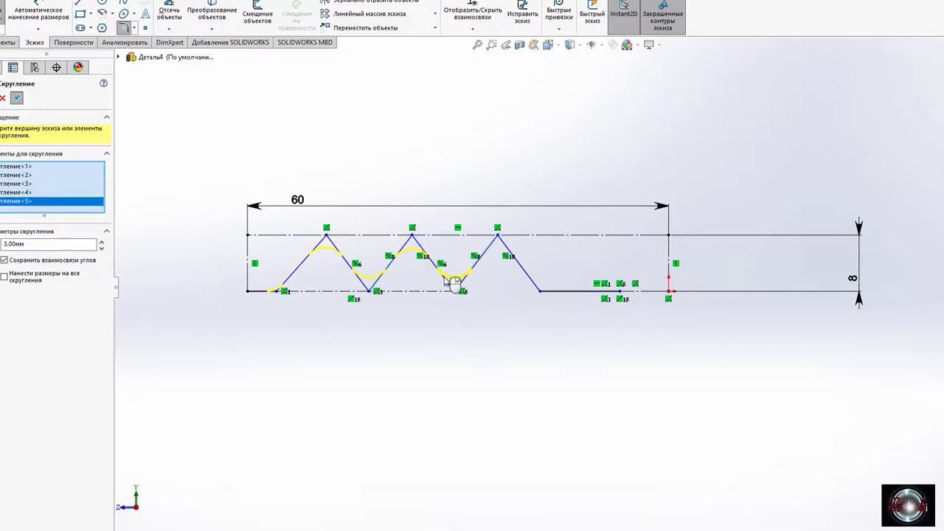
{"action": "left_click", "coordinate": [518, 263]}
{"action": "left_click", "coordinate": [557, 291]}
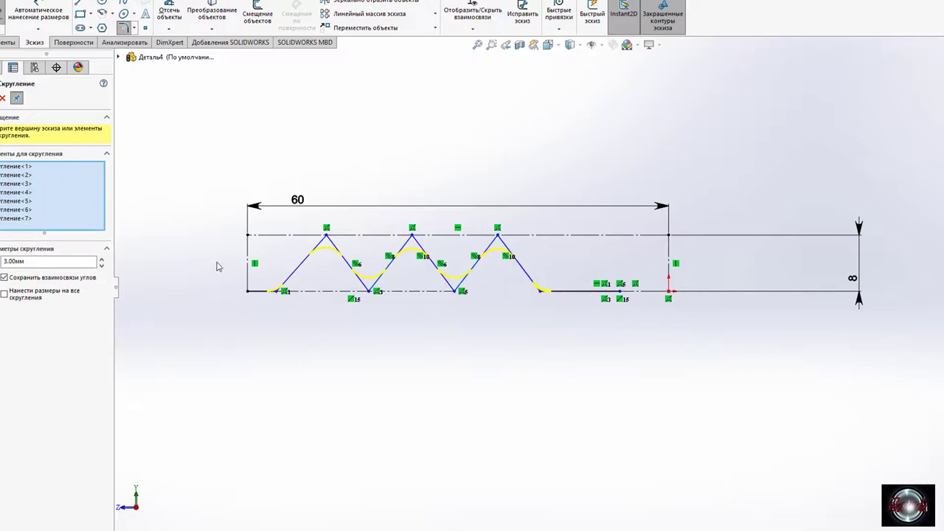
{"action": "left_click", "coordinate": [102, 261]}
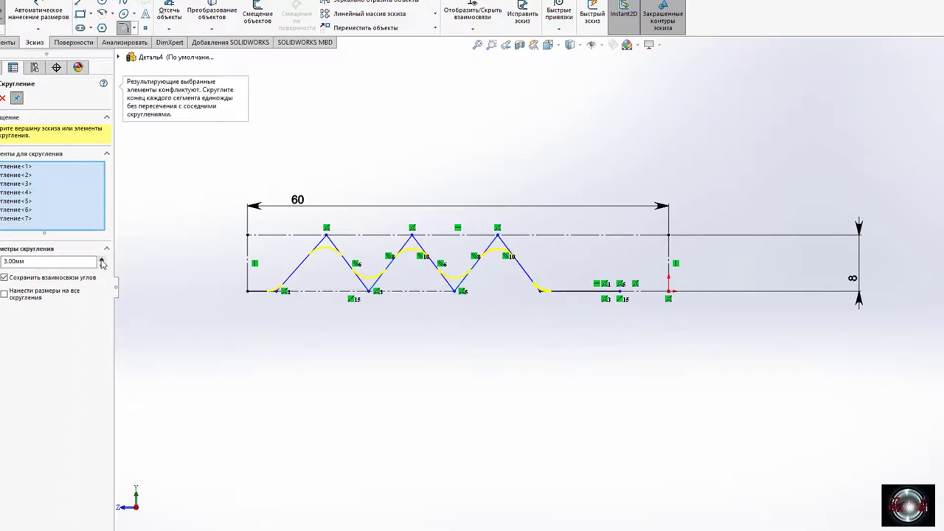
{"action": "double_click", "coordinate": [13, 261]}
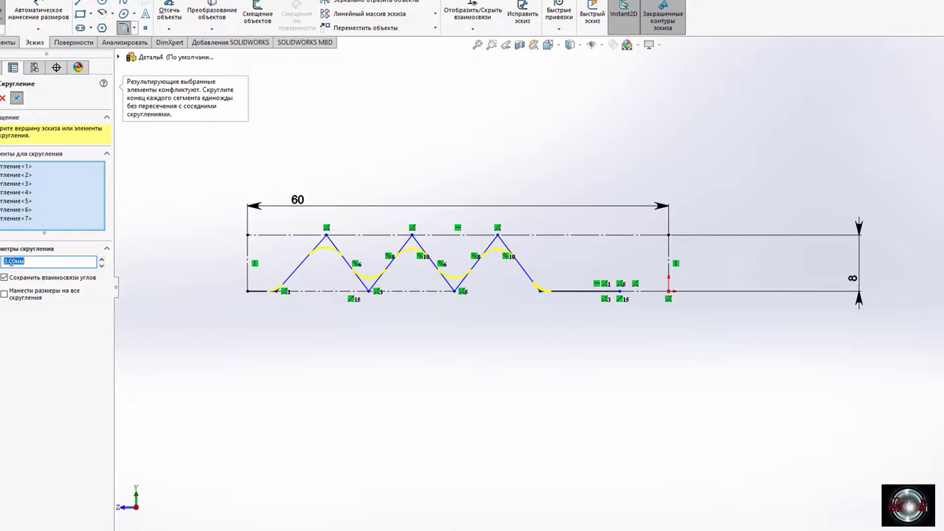
{"action": "type", "text": "1"}
{"action": "key", "text": "Return"}
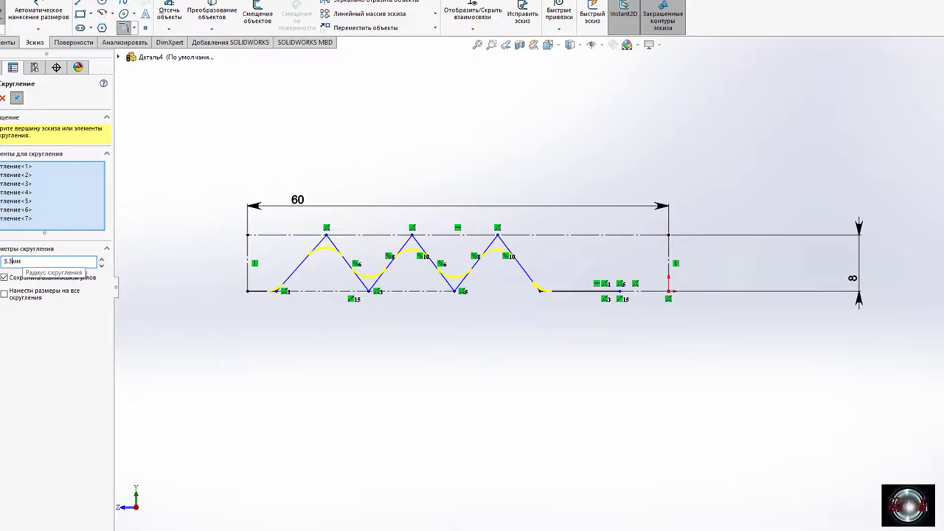
{"action": "key", "text": "Return"}
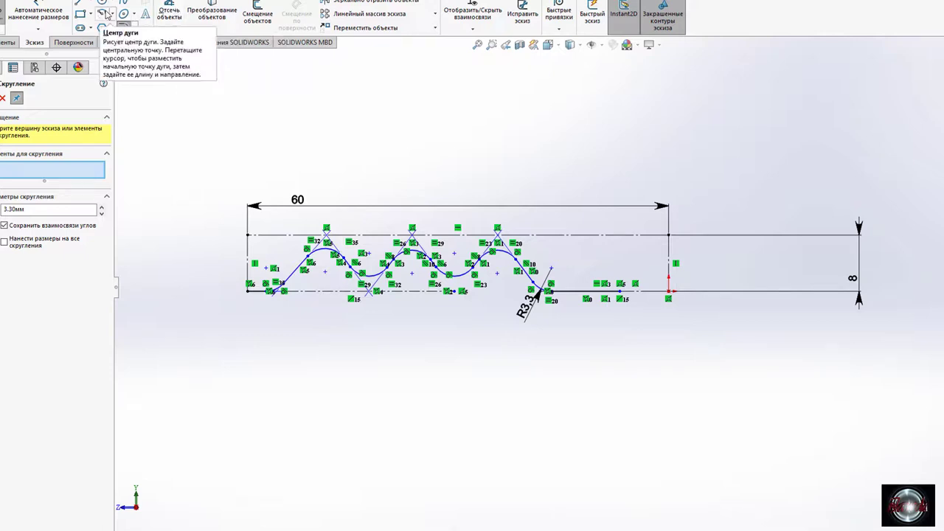
Offset the whole wavy chain by 1.00 mm.
{"action": "left_click", "coordinate": [258, 14]}
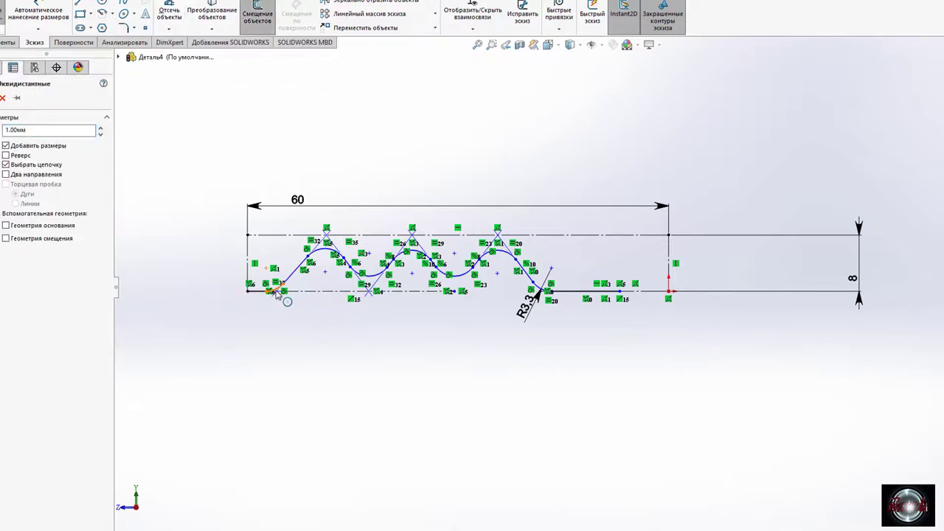
{"action": "scroll", "coordinate": [492, 313], "scroll_direction": "down", "scroll_amount": 1}
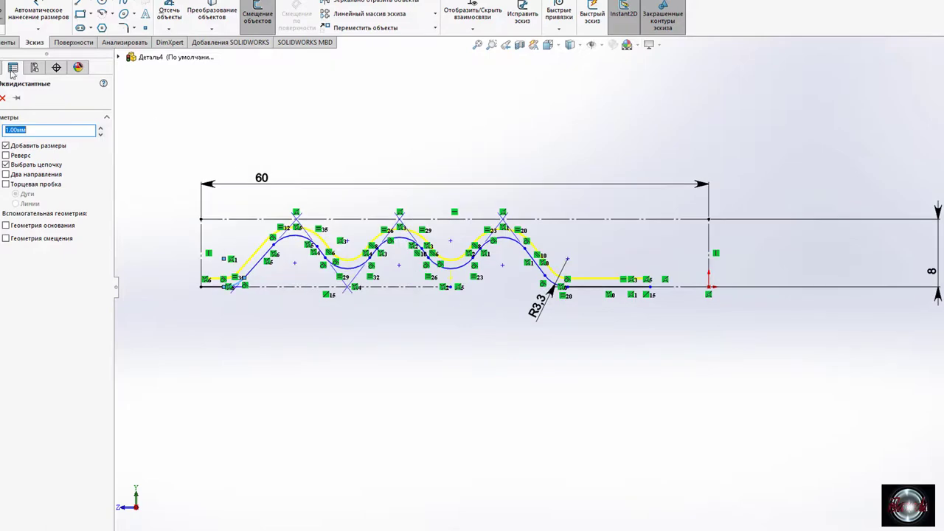
{"action": "key", "text": "Return"}
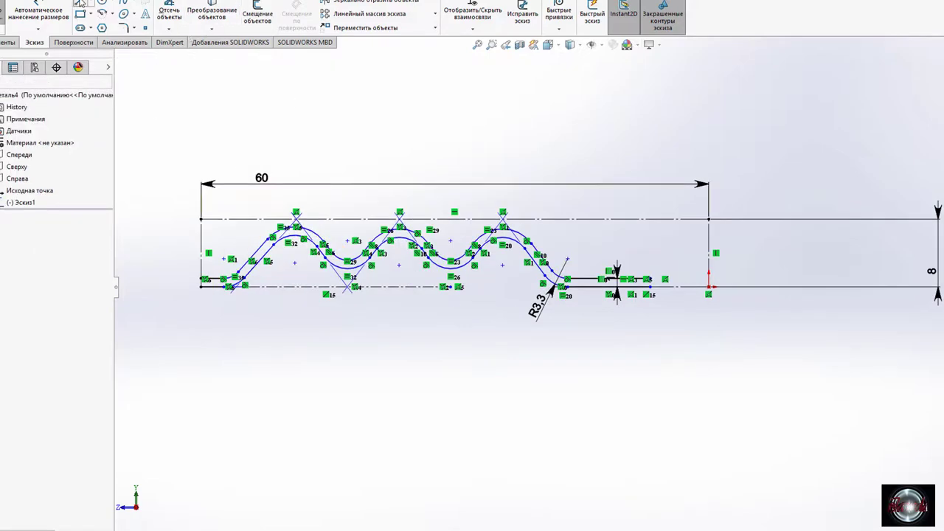
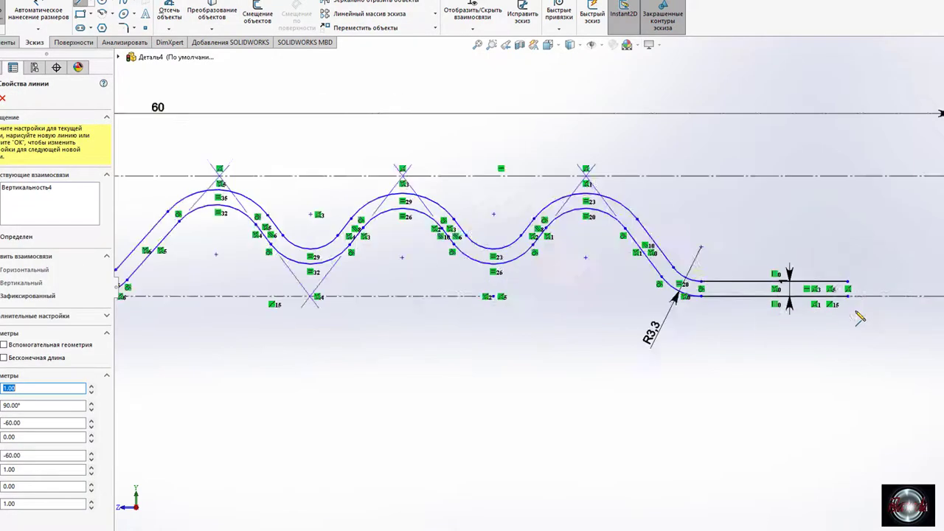
Create a first revolve of the wavy profile and check it from the top and 3D views.
{"action": "scroll", "coordinate": [500, 282], "scroll_direction": "up", "scroll_amount": 3}
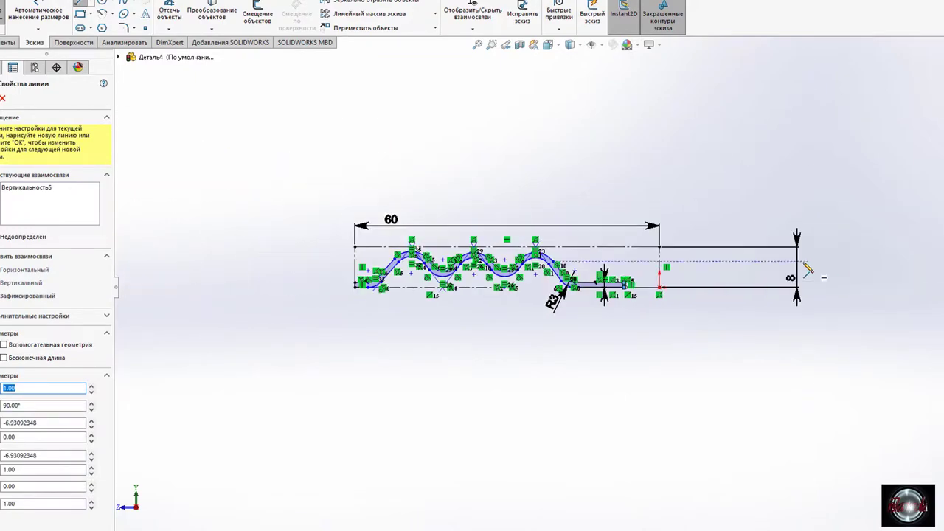
{"action": "left_click", "coordinate": [8, 43]}
{"action": "left_click", "coordinate": [89, 14]}
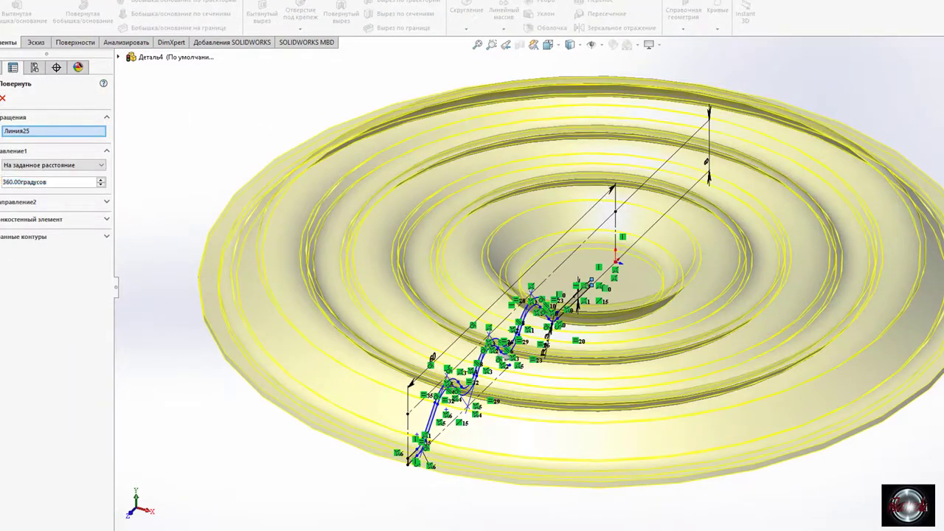
{"action": "key", "text": "Return"}
{"action": "key", "text": "ctrl+5"}
{"action": "scroll", "coordinate": [596, 299], "scroll_direction": "down", "scroll_amount": 5}
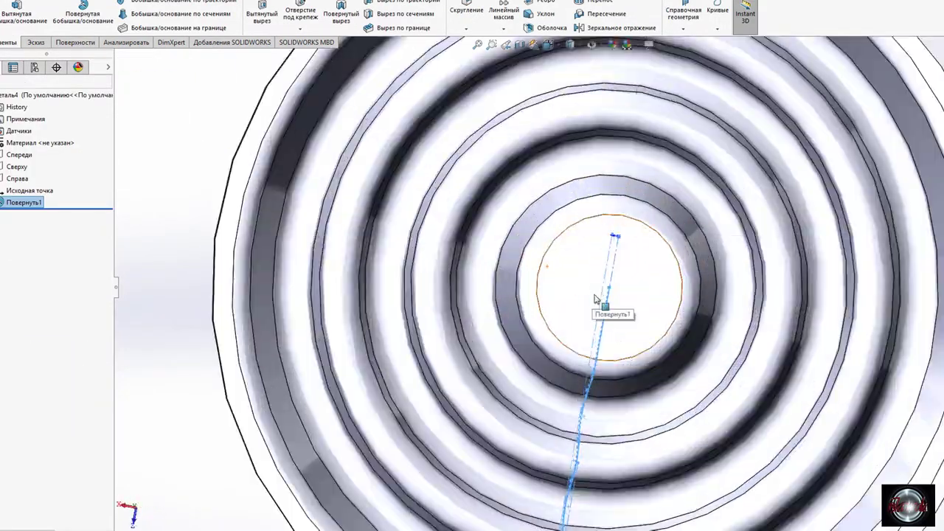
{"action": "scroll", "coordinate": [596, 299], "scroll_direction": "up", "scroll_amount": 5}
{"action": "key", "text": "ctrl+7"}
Replace the Линия25 revolve axis with the vertical centre line for a full 360° disc.
{"action": "left_click", "coordinate": [41, 200]}
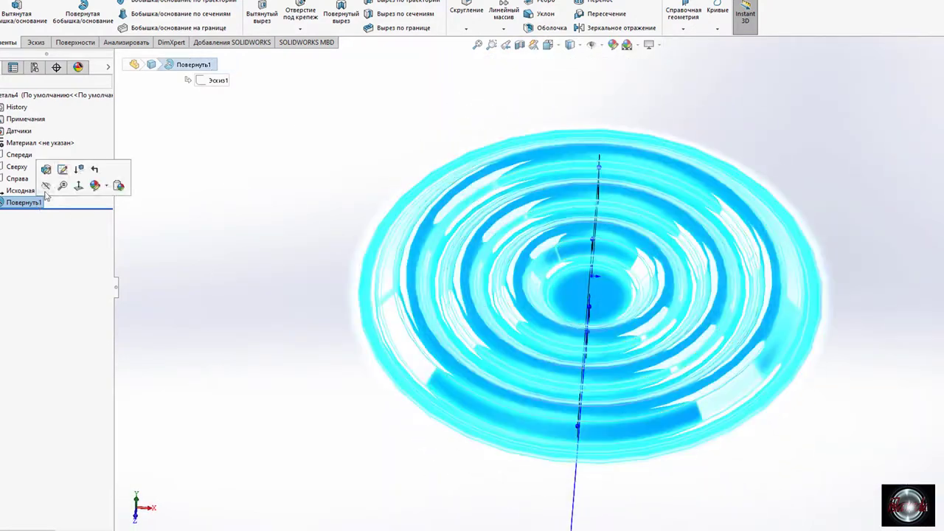
{"action": "left_click", "coordinate": [62, 169]}
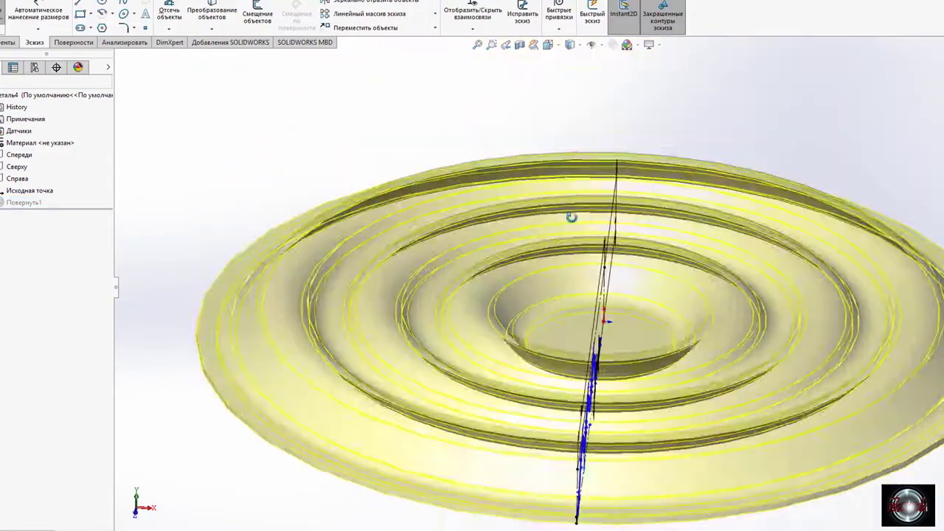
{"action": "mouse_move", "coordinate": [570, 212]}
{"action": "middle_mouse_down"}
{"action": "mouse_move", "coordinate": [408, 177]}
{"action": "mouse_move", "coordinate": [430, 204]}
{"action": "mouse_move", "coordinate": [509, 195]}
{"action": "middle_mouse_up"}
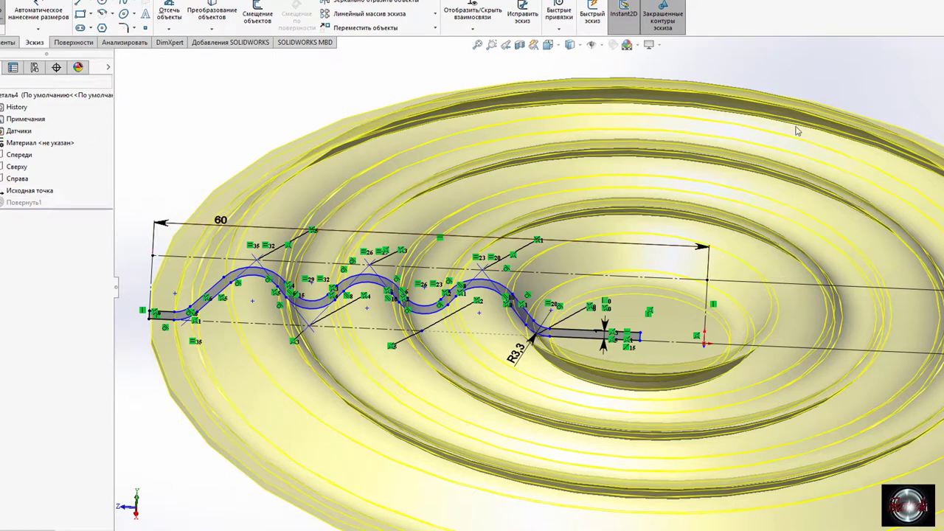
{"action": "left_click", "coordinate": [24, 202]}
{"action": "left_click", "coordinate": [22, 172]}
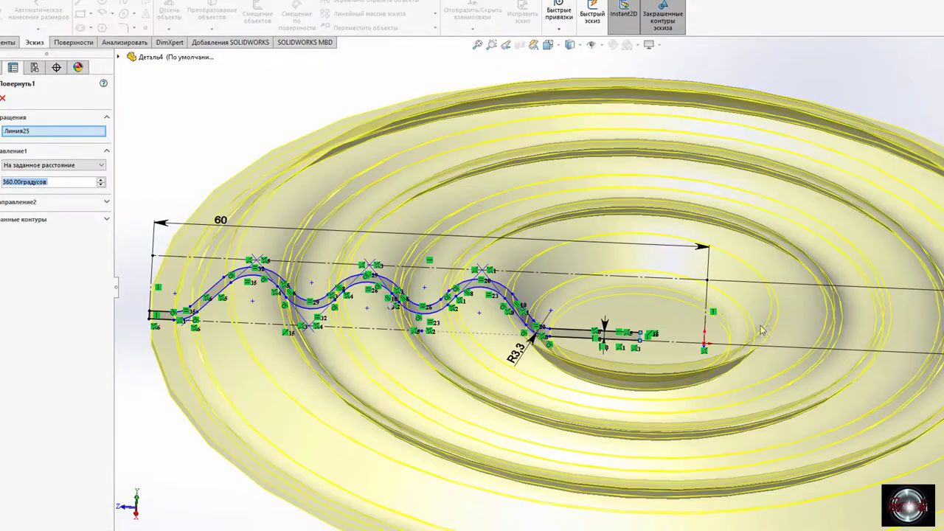
{"action": "left_click", "coordinate": [67, 132]}
{"action": "key", "text": "Delete"}
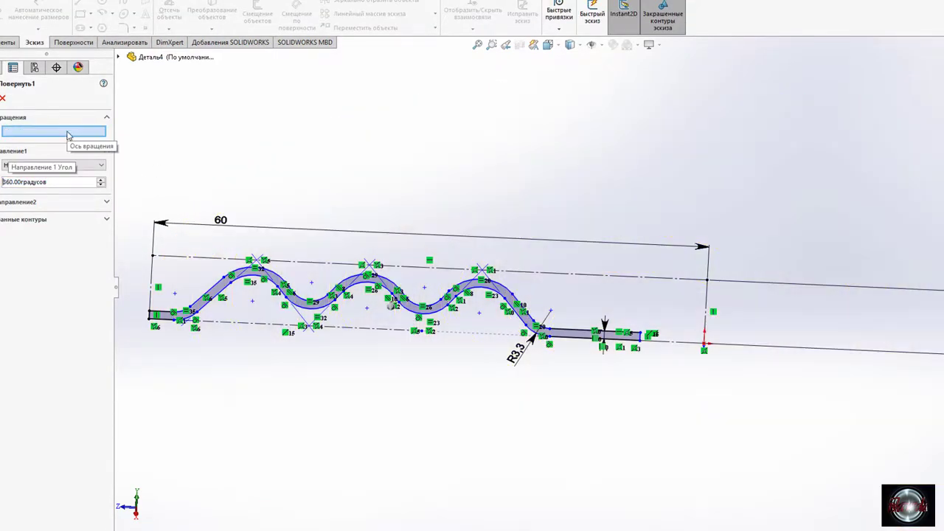
{"action": "left_click", "coordinate": [704, 306]}
{"action": "key", "text": "Return"}
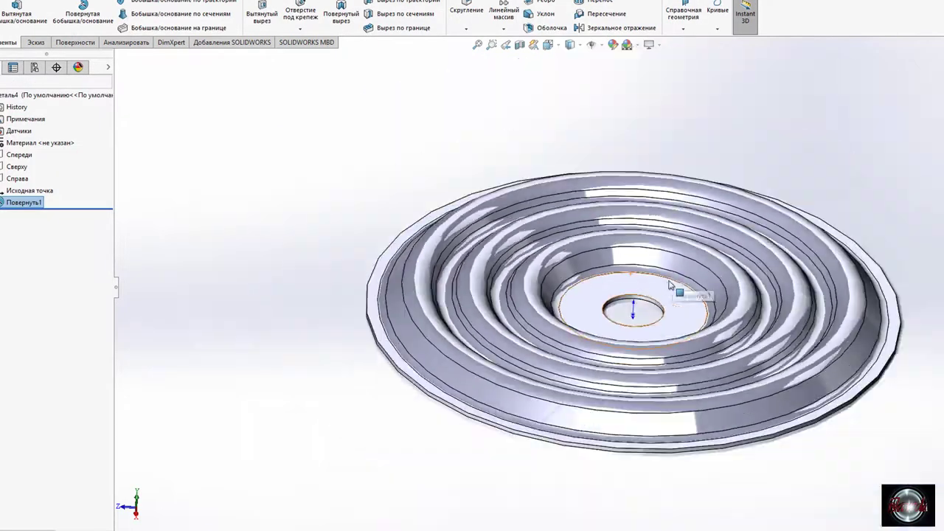
Apply the мешковина burlap appearance from Textiles > Fabric to the ribbed disc.
{"action": "mouse_move", "coordinate": [792, 248]}
{"action": "middle_mouse_down"}
{"action": "mouse_move", "coordinate": [657, 447]}
{"action": "mouse_move", "coordinate": [668, 299]}
{"action": "mouse_move", "coordinate": [645, 187]}
{"action": "mouse_move", "coordinate": [651, 268]}
{"action": "mouse_move", "coordinate": [632, 261]}
{"action": "mouse_move", "coordinate": [626, 78]}
{"action": "middle_mouse_up"}
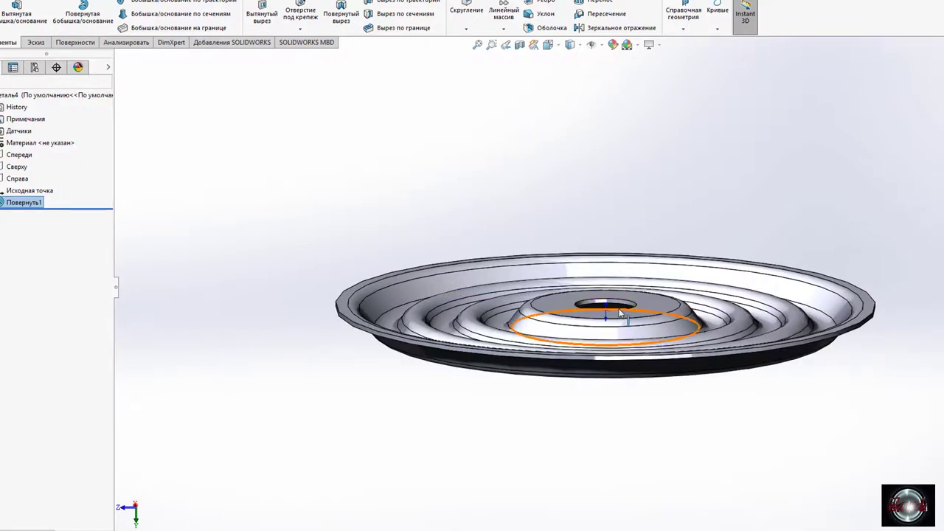
{"action": "mouse_move", "coordinate": [619, 313]}
{"action": "middle_mouse_down"}
{"action": "mouse_move", "coordinate": [624, 396]}
{"action": "mouse_move", "coordinate": [636, 270]}
{"action": "mouse_move", "coordinate": [597, 432]}
{"action": "mouse_move", "coordinate": [605, 289]}
{"action": "mouse_move", "coordinate": [562, 231]}
{"action": "mouse_move", "coordinate": [553, 247]}
{"action": "middle_mouse_up"}
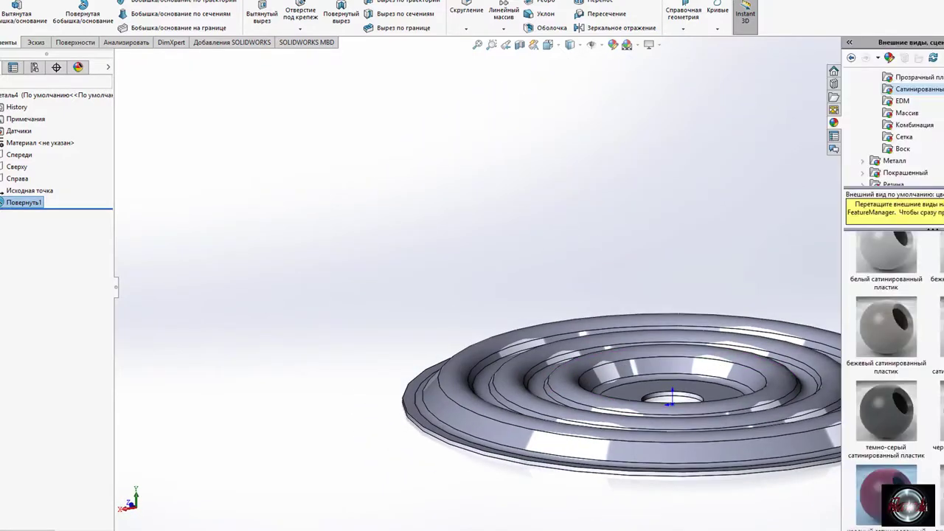
{"action": "scroll", "coordinate": [900, 132], "scroll_direction": "down", "scroll_amount": 3}
{"action": "left_click", "coordinate": [906, 130]}
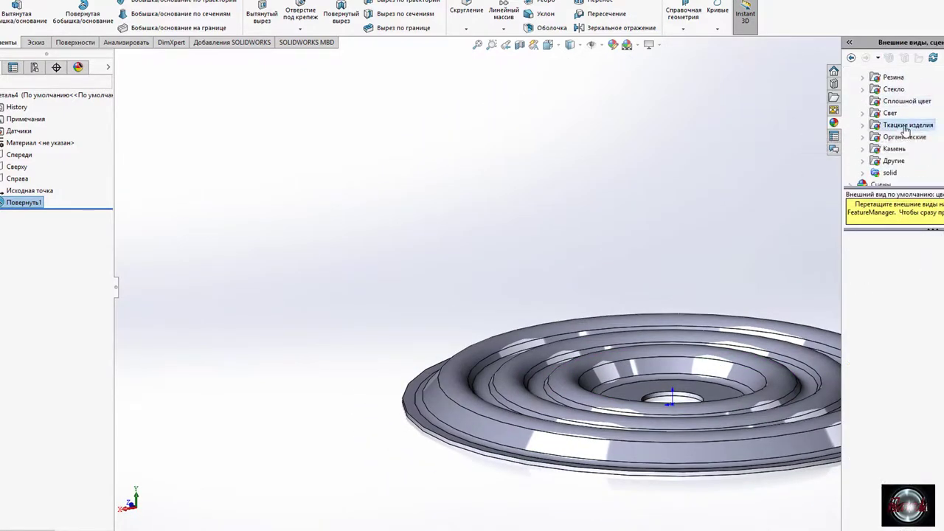
{"action": "left_click", "coordinate": [905, 130]}
{"action": "left_click", "coordinate": [905, 137]}
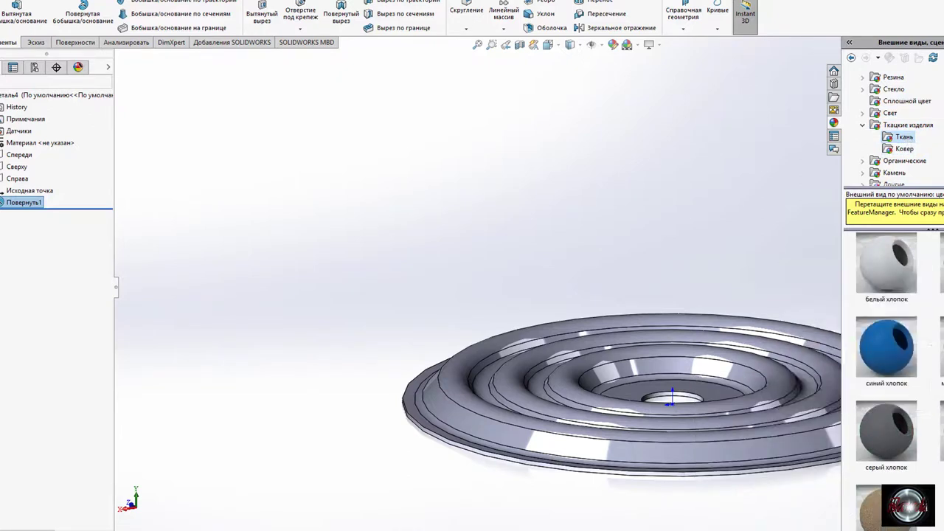
{"action": "mouse_move", "coordinate": [885, 513]}
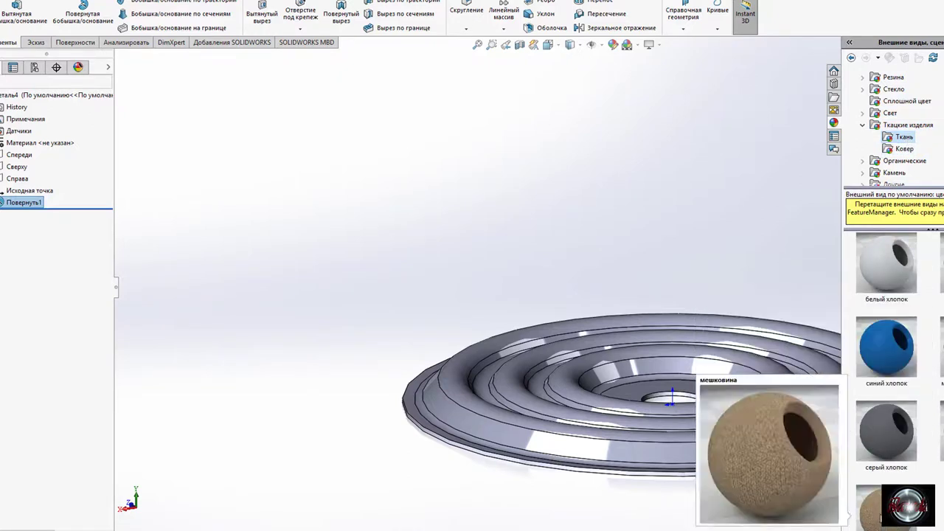
{"action": "left_click_drag", "start_coordinate": [888, 509], "coordinate": [795, 435]}
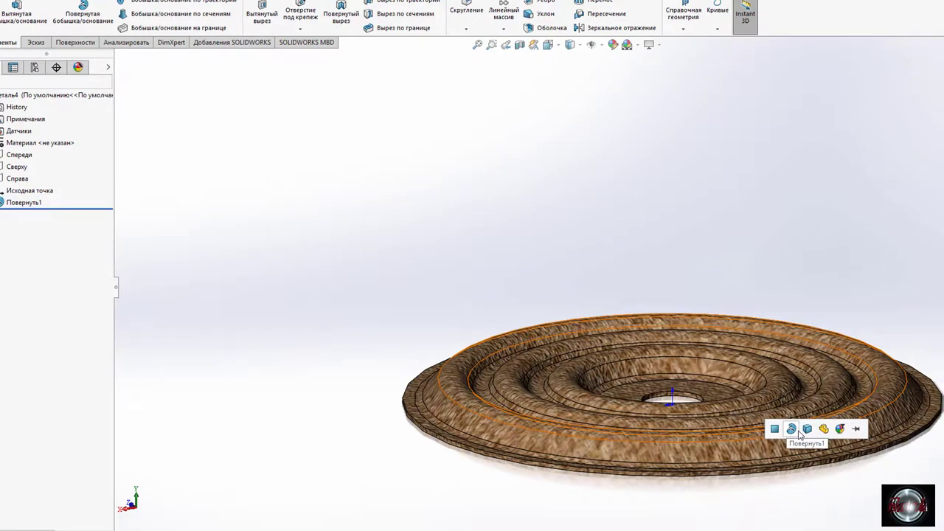
Scale the burlap texture mapping up to about 181.86 mm.
{"action": "key", "text": "ctrl+5"}
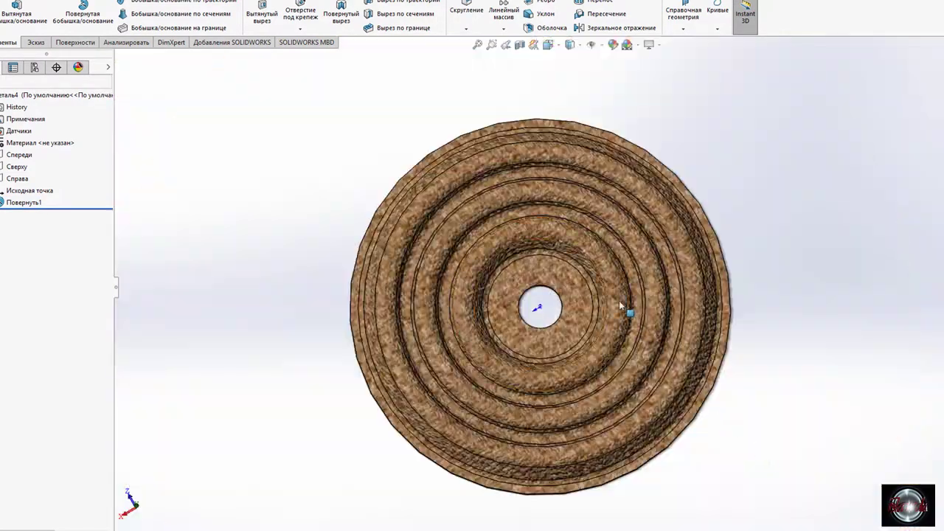
{"action": "left_click", "coordinate": [620, 305]}
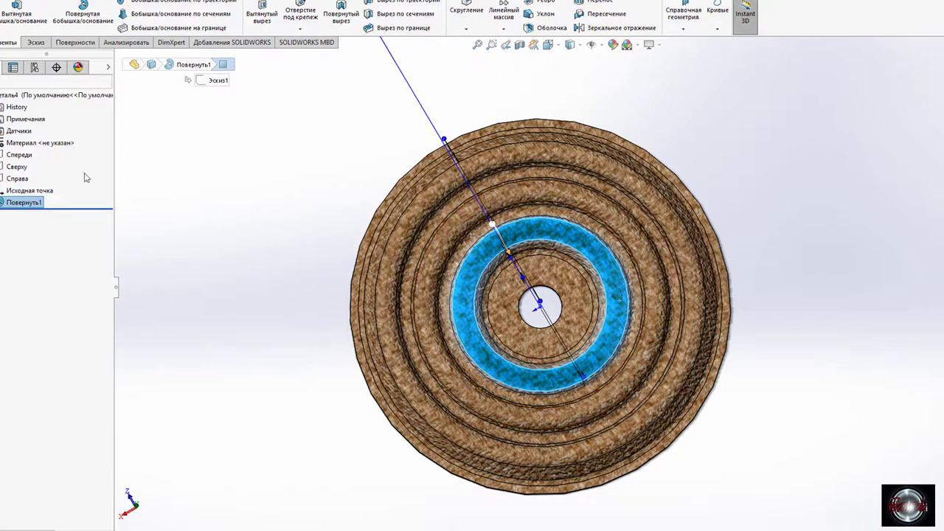
{"action": "left_click", "coordinate": [78, 67]}
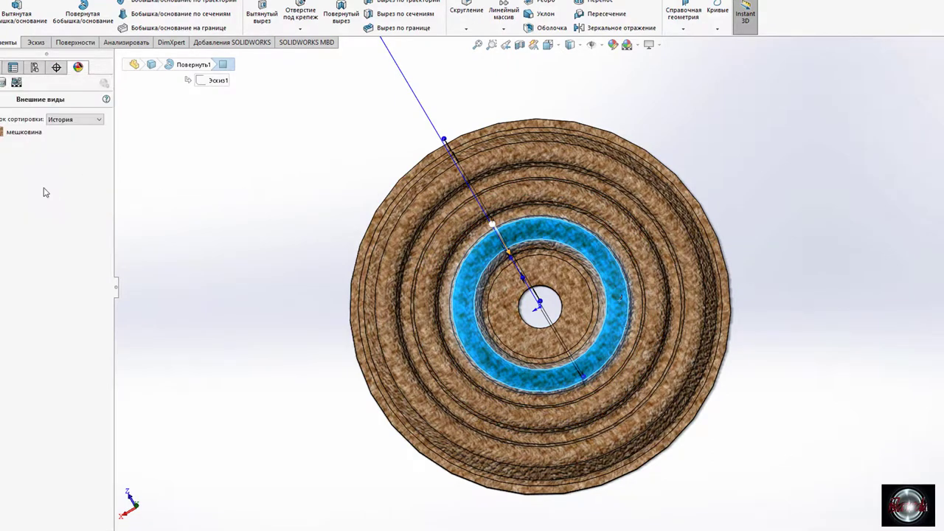
{"action": "left_click", "coordinate": [4, 135]}
{"action": "double_click", "coordinate": [24, 132]}
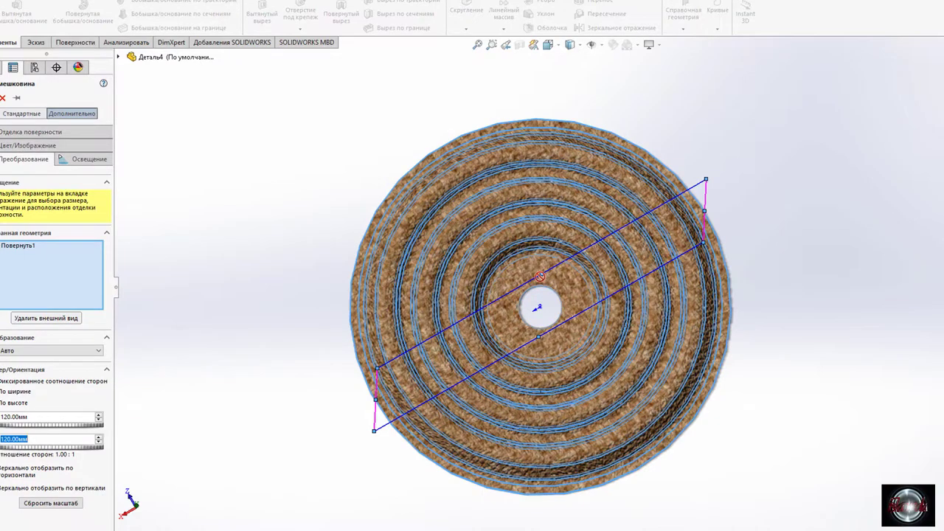
{"action": "left_click_drag", "start_coordinate": [540, 276], "coordinate": [379, 352]}
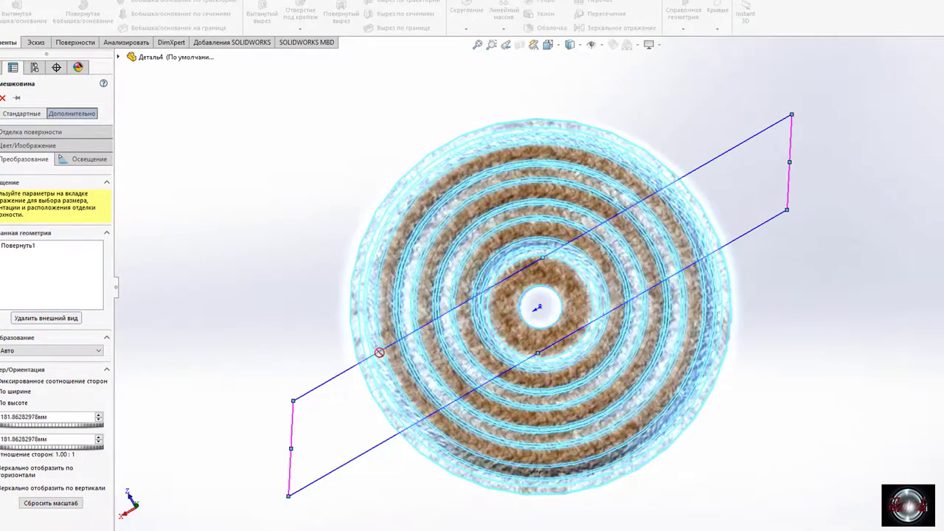
{"action": "key", "text": "Return"}
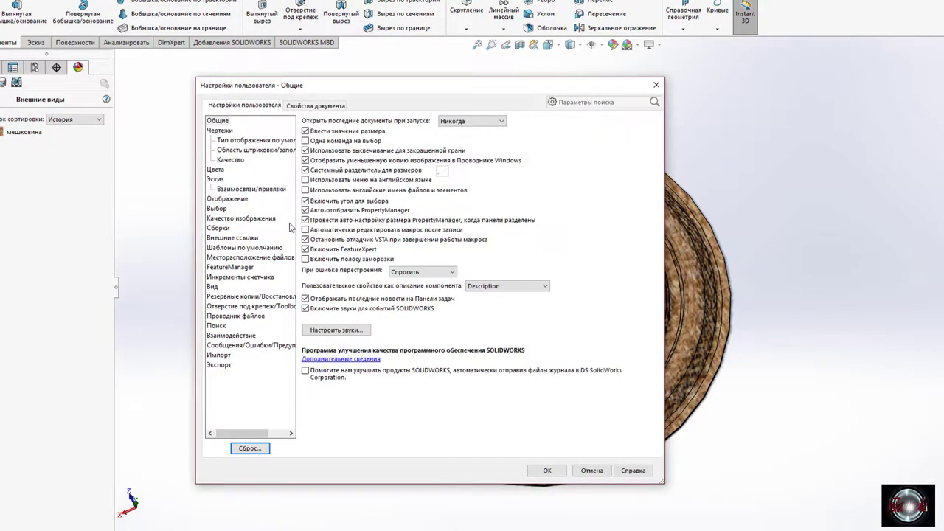
Raise the document's Image Quality setting in Document Properties.
{"action": "left_click", "coordinate": [250, 219]}
{"action": "scroll", "coordinate": [590, 317], "scroll_direction": "down", "scroll_amount": 2}
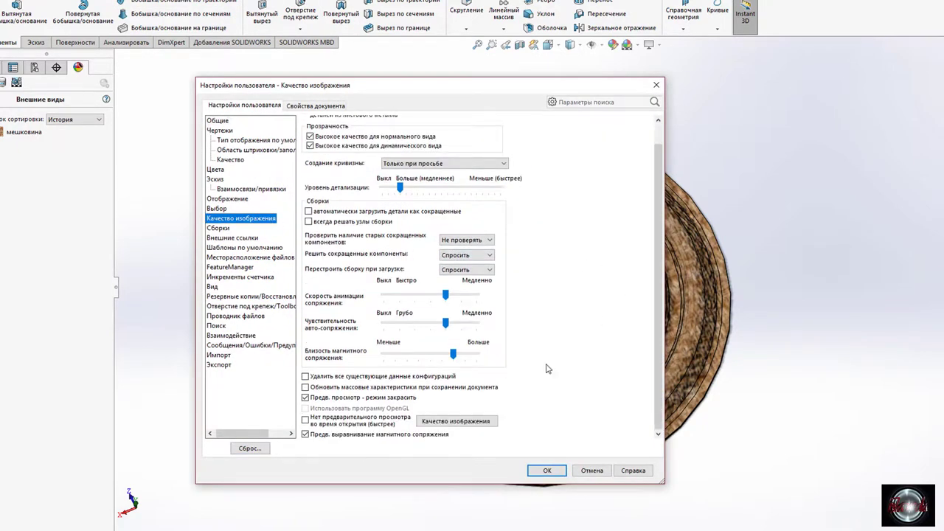
{"action": "left_click", "coordinate": [457, 422]}
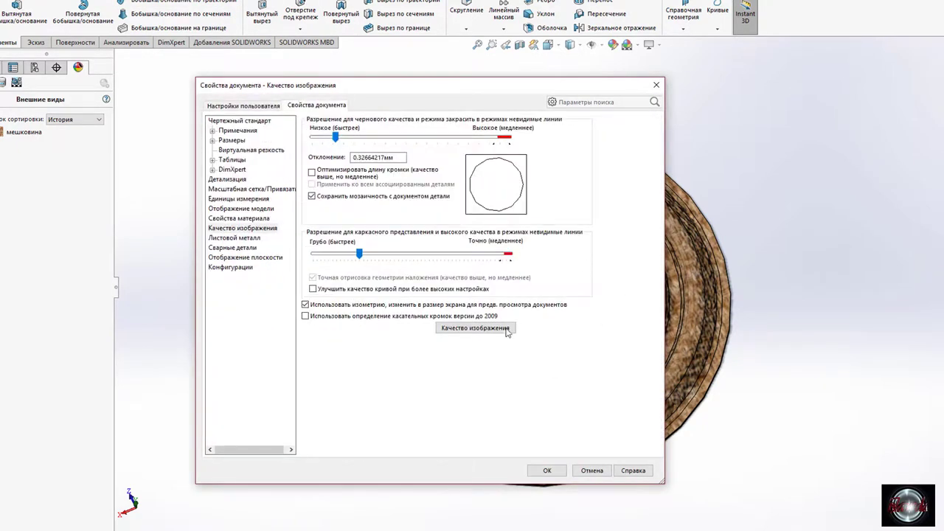
{"action": "left_click", "coordinate": [546, 470]}
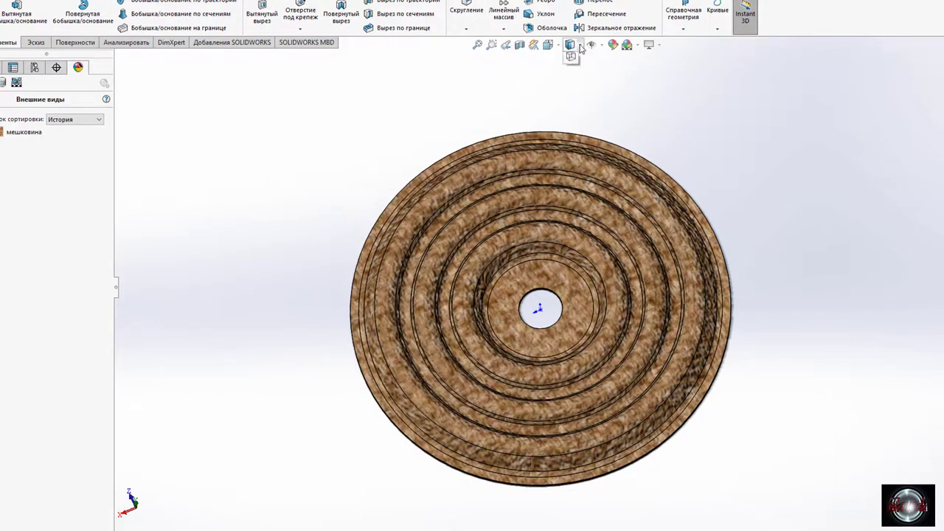
Show the disc shaded without edges and save the part as centr.
{"action": "left_click", "coordinate": [571, 74]}
{"action": "middle_click_drag", "start_coordinate": [553, 118], "coordinate": [536, 270]}
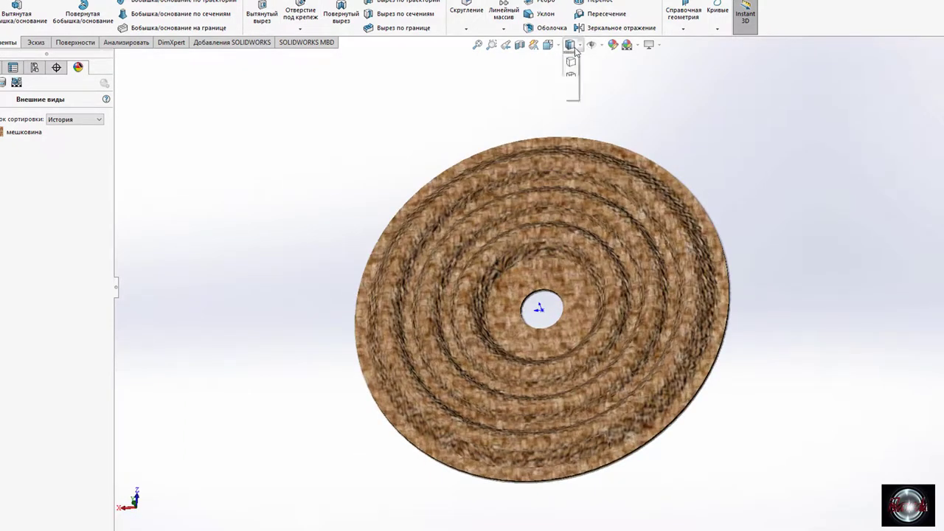
{"action": "left_click", "coordinate": [571, 62]}
{"action": "key", "text": "ctrl+s"}
{"action": "type", "text": "centr"}
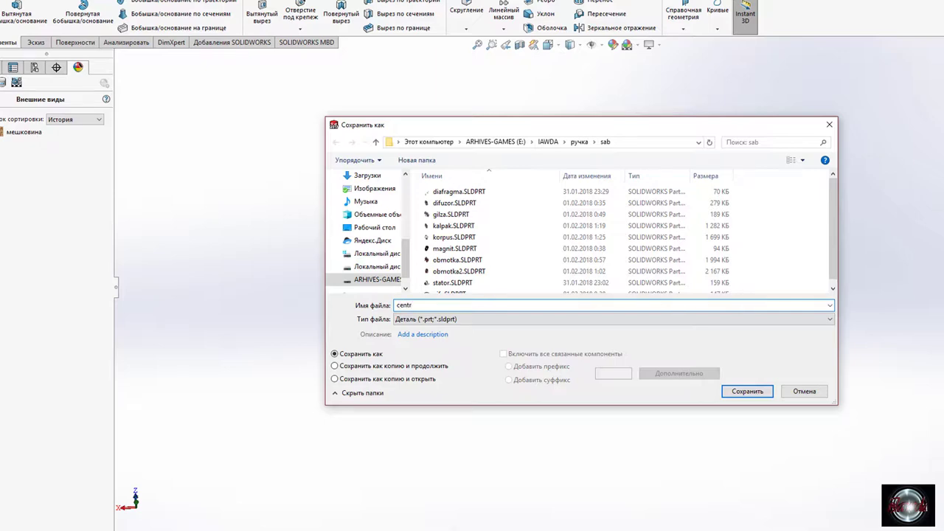
{"action": "key", "text": "Return"}
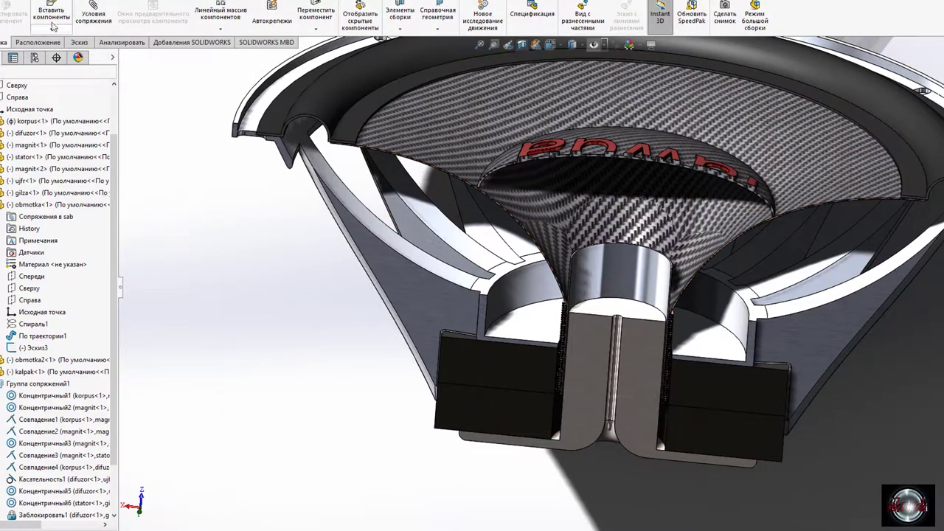
Insert centr.SLDPRT via Insert Components and place it in the graphics area.
{"action": "left_click", "coordinate": [50, 14]}
{"action": "left_click", "coordinate": [339, 111]}
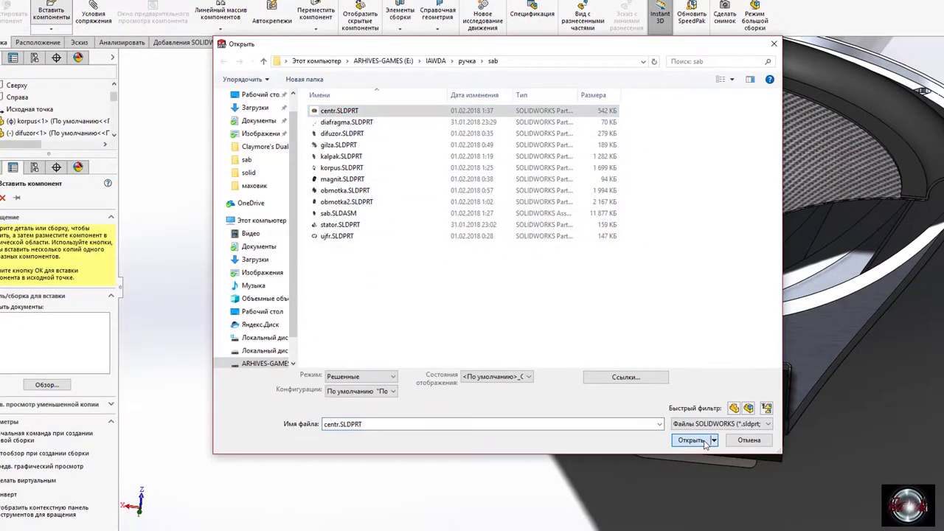
{"action": "left_click", "coordinate": [690, 457]}
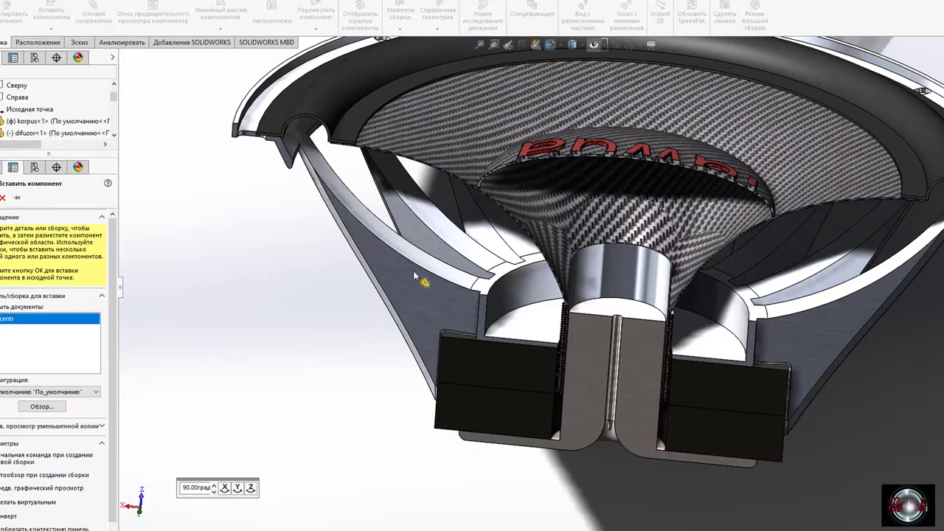
{"action": "left_click", "coordinate": [430, 261]}
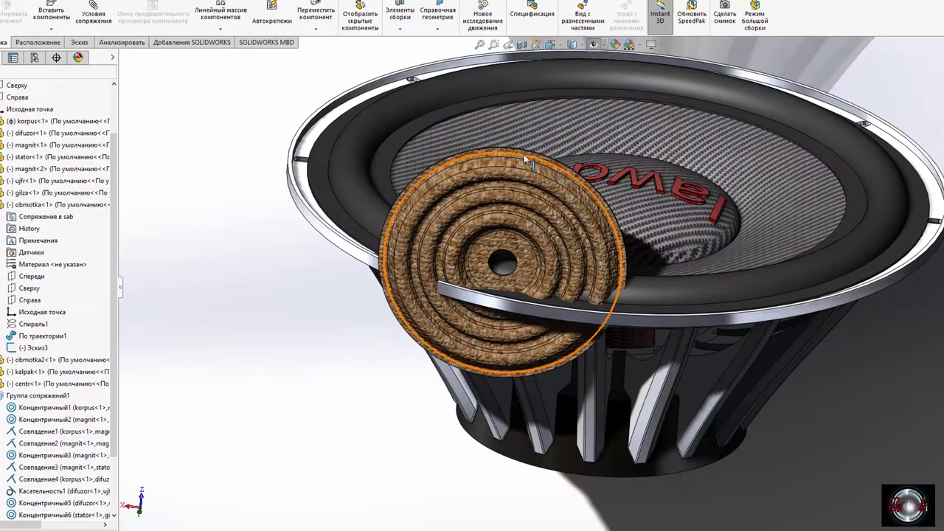
Rotate the centr spider component so it lies flat over the speaker.
{"action": "scroll", "coordinate": [523, 154], "scroll_direction": "down", "scroll_amount": 2}
{"action": "scroll", "coordinate": [548, 274], "scroll_direction": "up", "scroll_amount": 3}
{"action": "scroll", "coordinate": [548, 274], "scroll_direction": "up", "scroll_amount": 2}
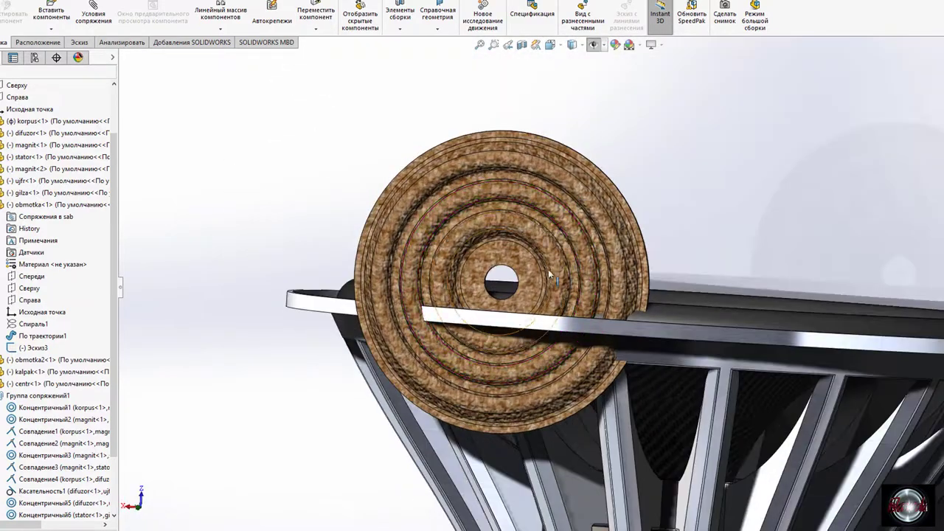
{"action": "middle_click_drag", "start_coordinate": [548, 269], "coordinate": [516, 354]}
{"action": "left_click", "coordinate": [316, 30]}
{"action": "left_click", "coordinate": [343, 55]}
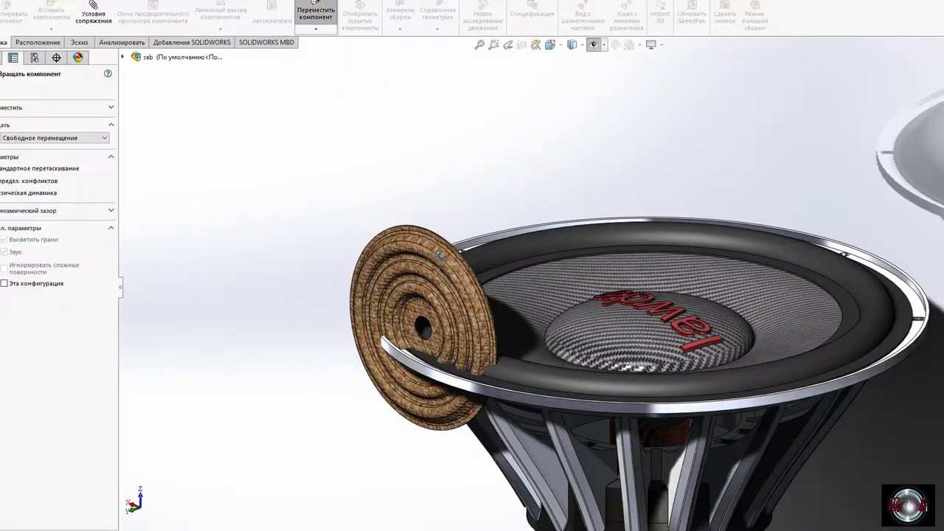
{"action": "left_click_drag", "start_coordinate": [563, 164], "coordinate": [491, 284]}
{"action": "scroll", "coordinate": [490, 284], "scroll_direction": "down", "scroll_amount": 2}
{"action": "scroll", "coordinate": [442, 332], "scroll_direction": "up", "scroll_amount": 1}
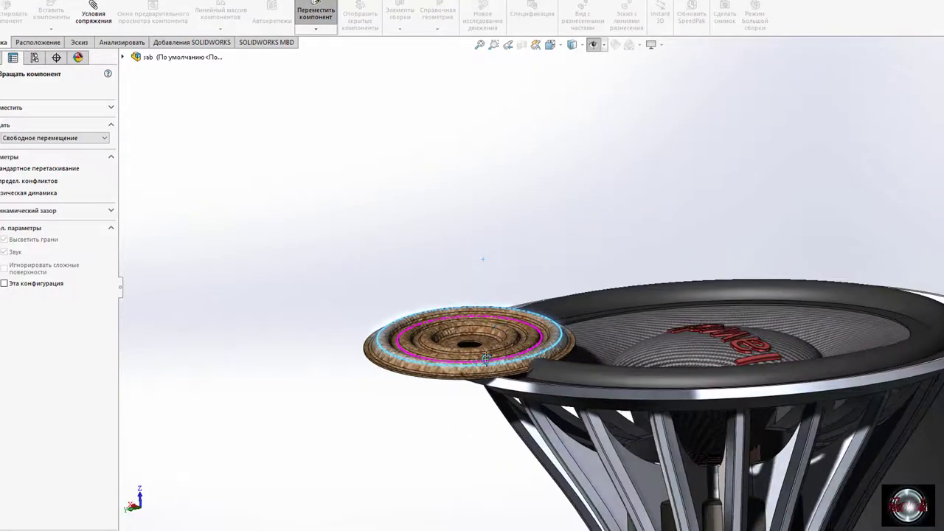
{"action": "scroll", "coordinate": [441, 330], "scroll_direction": "up", "scroll_amount": 3}
{"action": "key", "text": "Escape"}
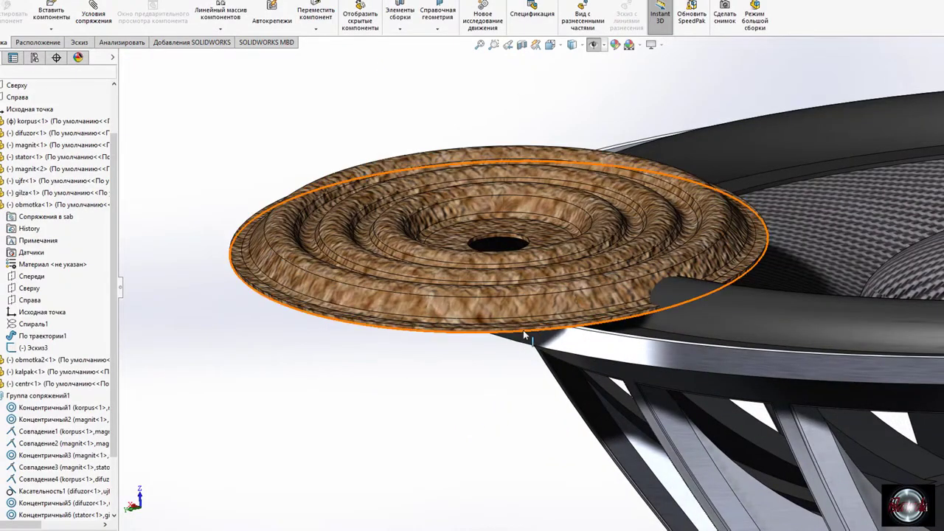
Mate the spider concentric with the speaker body's circular edge, then hide it.
{"action": "left_click", "coordinate": [549, 343]}
{"action": "scroll", "coordinate": [800, 475], "scroll_direction": "down", "scroll_amount": 1}
{"action": "scroll", "coordinate": [801, 475], "scroll_direction": "down", "scroll_amount": 1}
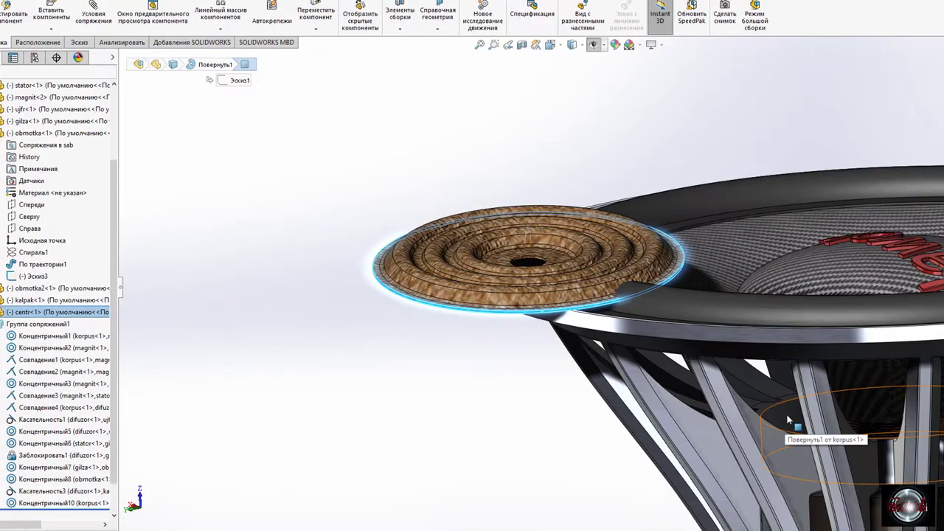
{"action": "left_click", "coordinate": [786, 414]}
{"action": "left_click", "coordinate": [857, 406]}
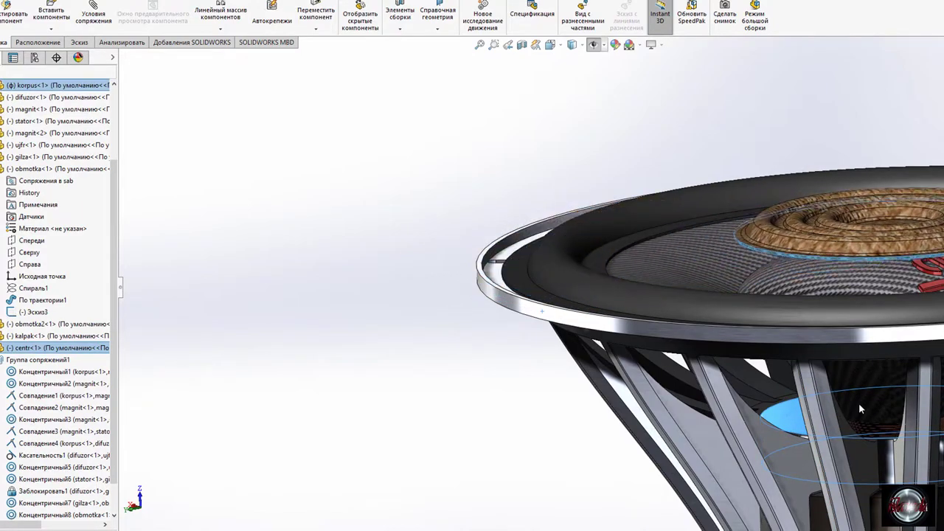
{"action": "middle_click_drag", "start_coordinate": [858, 402], "coordinate": [826, 443]}
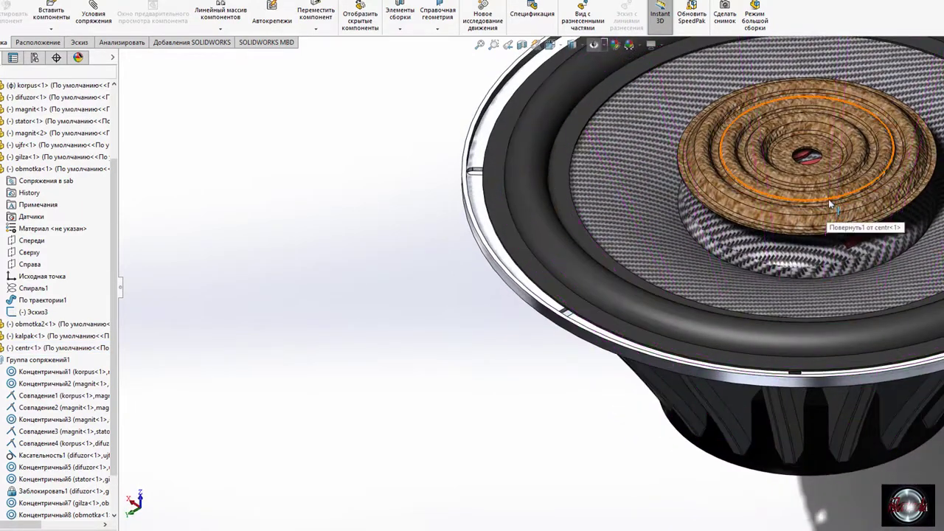
{"action": "left_click", "coordinate": [830, 216]}
{"action": "key", "text": "Tab"}
Make the speaker basket transparent and move the inner circular part up inside the body.
{"action": "middle_click_drag", "start_coordinate": [847, 371], "coordinate": [808, 457]}
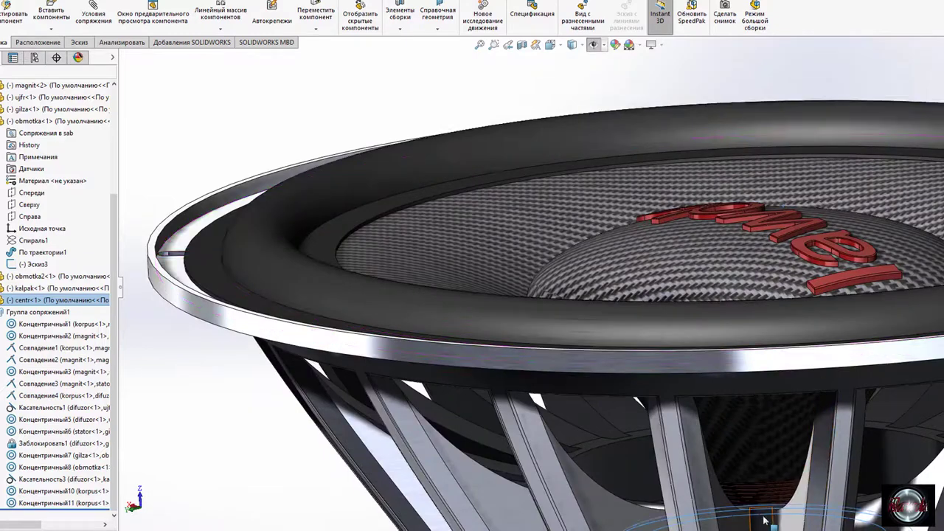
{"action": "scroll", "coordinate": [676, 481], "scroll_direction": "down", "scroll_amount": 2}
{"action": "scroll", "coordinate": [676, 480], "scroll_direction": "down", "scroll_amount": 3}
{"action": "left_click", "coordinate": [661, 442]}
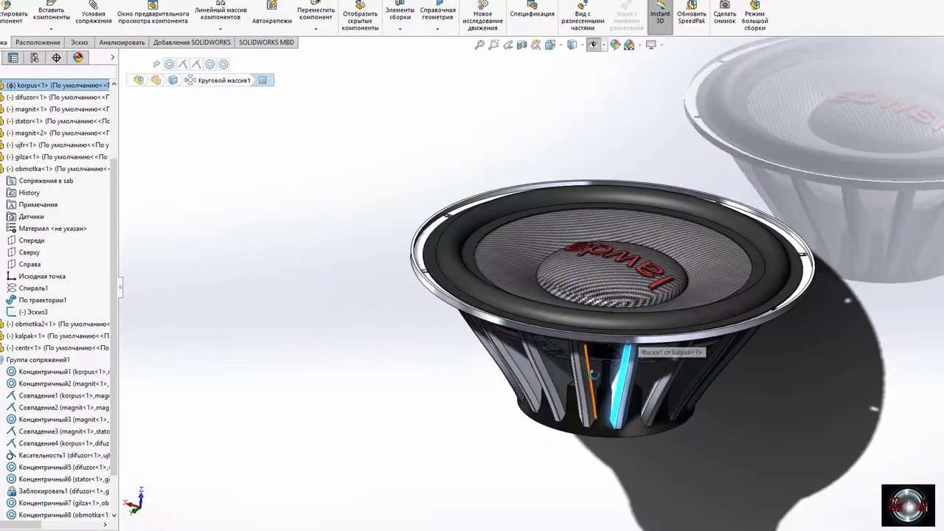
{"action": "middle_click_drag", "start_coordinate": [594, 374], "coordinate": [653, 369]}
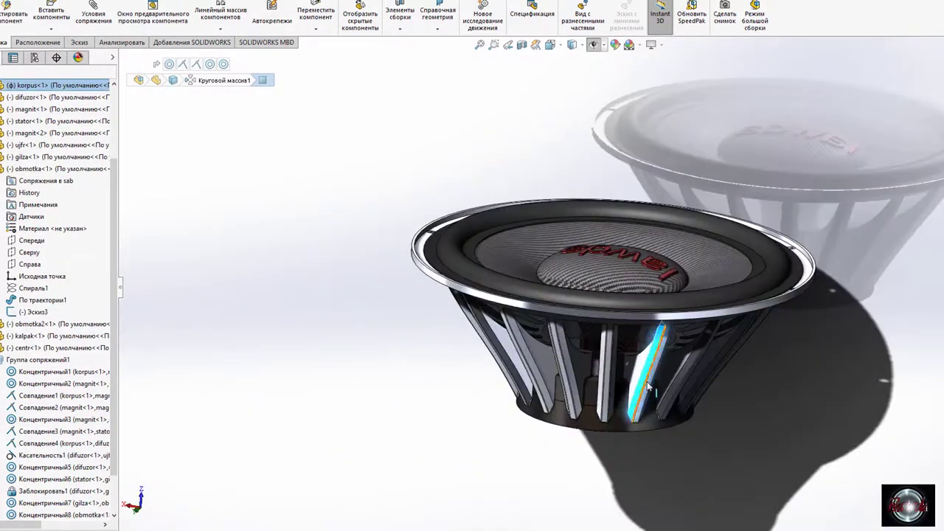
{"action": "left_click", "coordinate": [656, 369]}
{"action": "scroll", "coordinate": [679, 377], "scroll_direction": "up", "scroll_amount": 5}
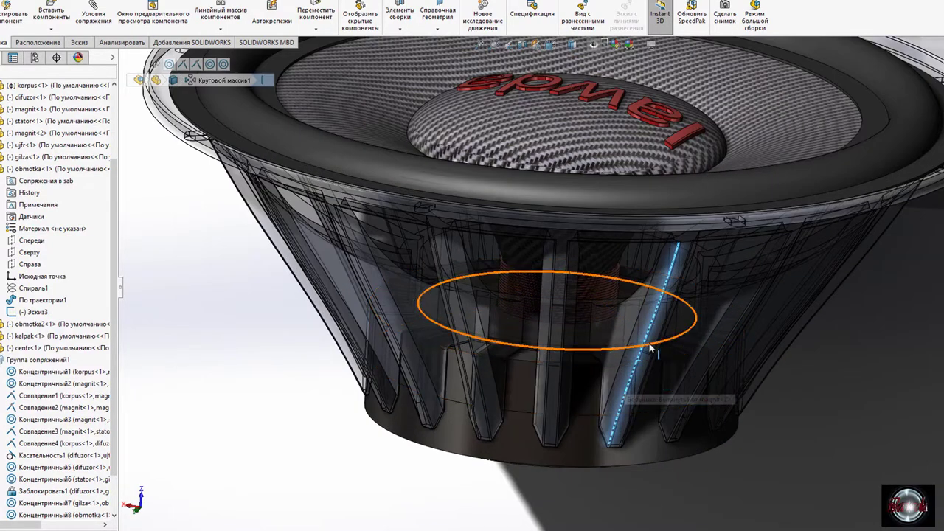
{"action": "left_click", "coordinate": [512, 350]}
{"action": "scroll", "coordinate": [513, 346], "scroll_direction": "up", "scroll_amount": 2}
{"action": "left_click_drag", "start_coordinate": [513, 336], "coordinate": [533, 261]}
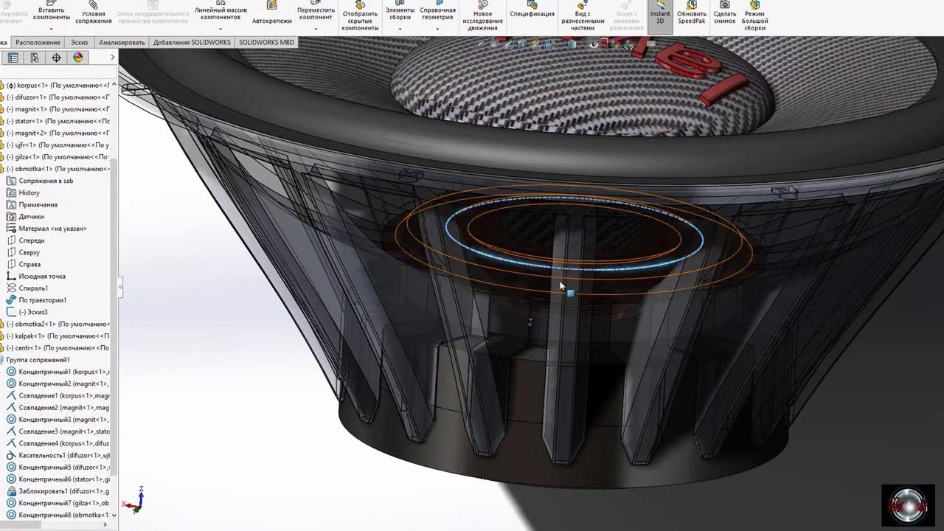
Turn on Section View to show the speaker cut in half.
{"action": "scroll", "coordinate": [564, 284], "scroll_direction": "down", "scroll_amount": 3}
{"action": "scroll", "coordinate": [878, 351], "scroll_direction": "up", "scroll_amount": 1}
{"action": "scroll", "coordinate": [877, 350], "scroll_direction": "down", "scroll_amount": 1}
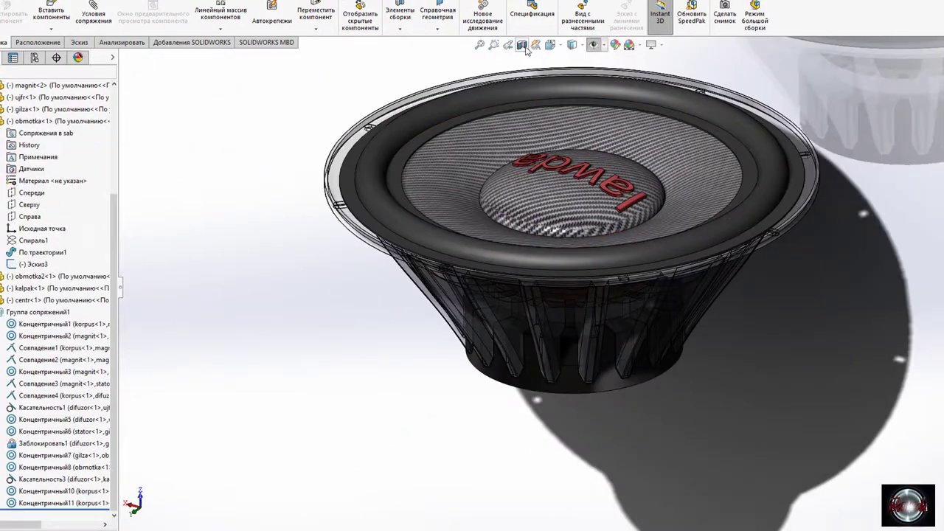
{"action": "left_click", "coordinate": [572, 44]}
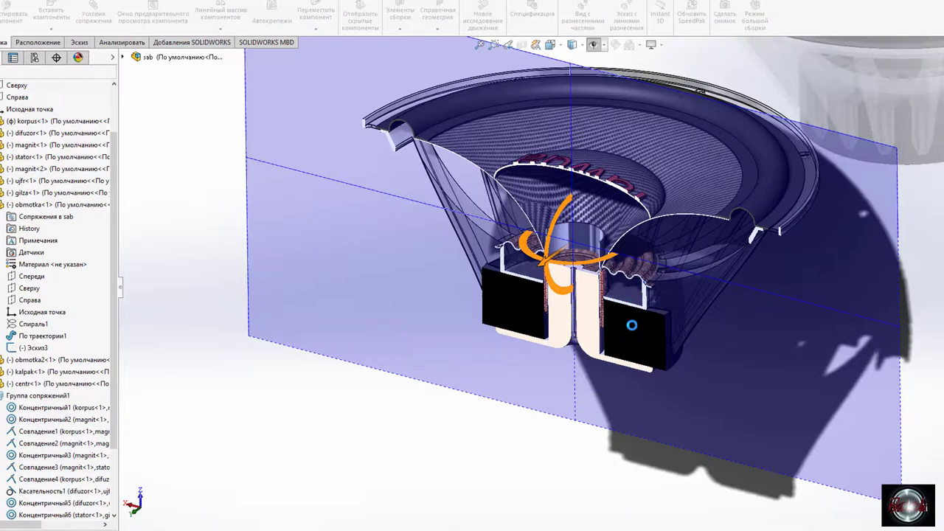
Inspect the spider's fit in the cutaway by selecting the body and spider.
{"action": "scroll", "coordinate": [632, 331], "scroll_direction": "up", "scroll_amount": 3}
{"action": "scroll", "coordinate": [632, 331], "scroll_direction": "up", "scroll_amount": 2}
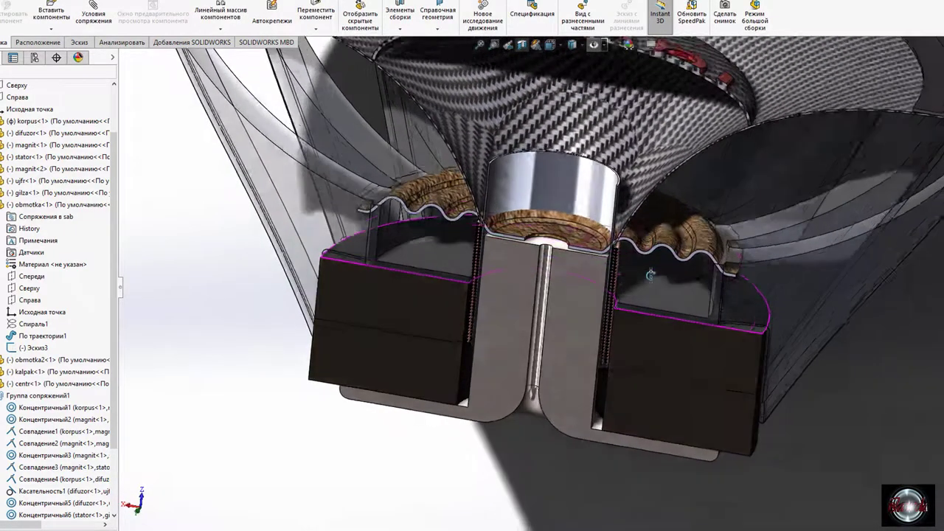
{"action": "left_click", "coordinate": [297, 200]}
{"action": "left_click", "coordinate": [409, 180]}
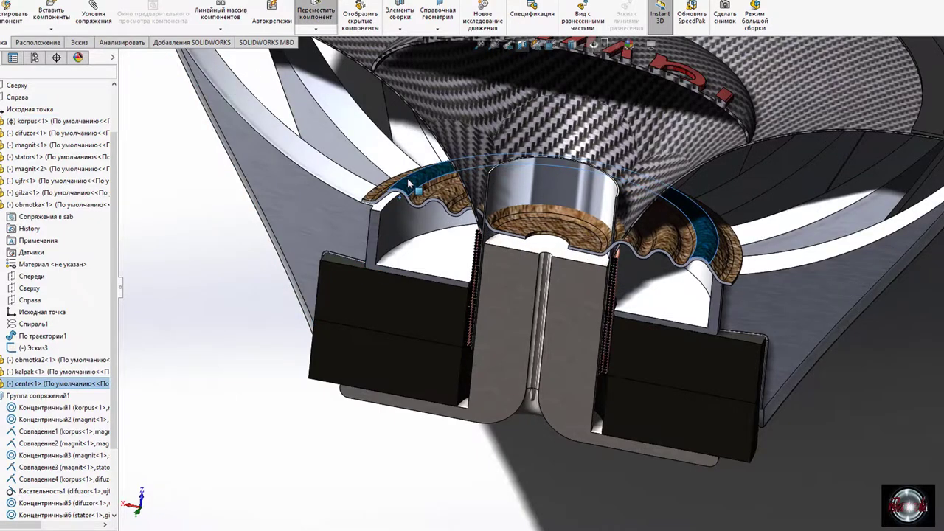
{"action": "scroll", "coordinate": [409, 180], "scroll_direction": "down", "scroll_amount": 1}
{"action": "mouse_move", "coordinate": [409, 181]}
{"action": "middle_mouse_down"}
{"action": "mouse_move", "coordinate": [556, 254]}
{"action": "mouse_move", "coordinate": [568, 272]}
{"action": "mouse_move", "coordinate": [475, 333]}
{"action": "mouse_move", "coordinate": [504, 330]}
{"action": "mouse_move", "coordinate": [612, 239]}
{"action": "mouse_move", "coordinate": [636, 185]}
{"action": "mouse_move", "coordinate": [454, 255]}
{"action": "mouse_move", "coordinate": [449, 185]}
{"action": "mouse_move", "coordinate": [440, 231]}
{"action": "middle_mouse_up"}
{"action": "scroll", "coordinate": [557, 255], "scroll_direction": "up", "scroll_amount": 2}
{"action": "scroll", "coordinate": [568, 273], "scroll_direction": "up", "scroll_amount": 3}
{"action": "scroll", "coordinate": [570, 277], "scroll_direction": "down", "scroll_amount": 1}
{"action": "scroll", "coordinate": [570, 276], "scroll_direction": "down", "scroll_amount": 3}
{"action": "scroll", "coordinate": [476, 333], "scroll_direction": "up", "scroll_amount": 2}
Save the subwoofer assembly, confirming the rebuild prompt.
{"action": "scroll", "coordinate": [452, 263], "scroll_direction": "down", "scroll_amount": 3}
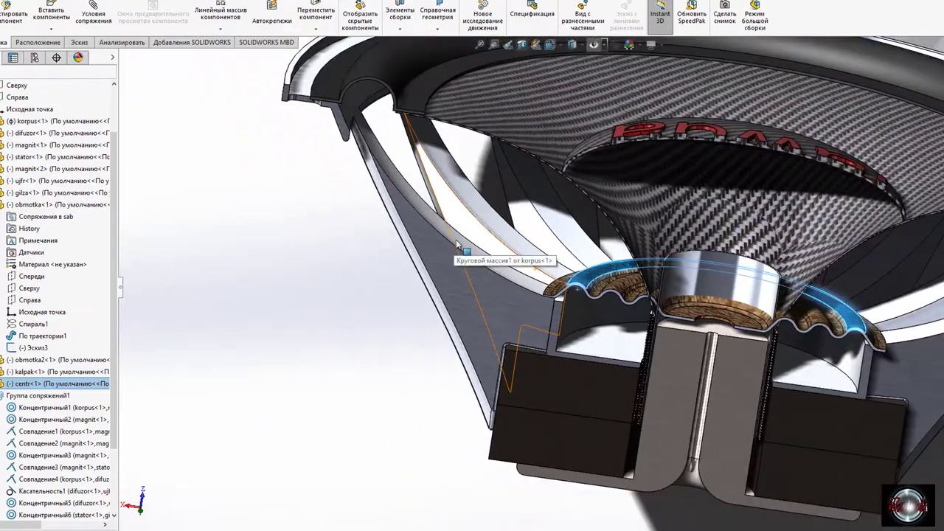
{"action": "scroll", "coordinate": [564, 310], "scroll_direction": "up", "scroll_amount": 3}
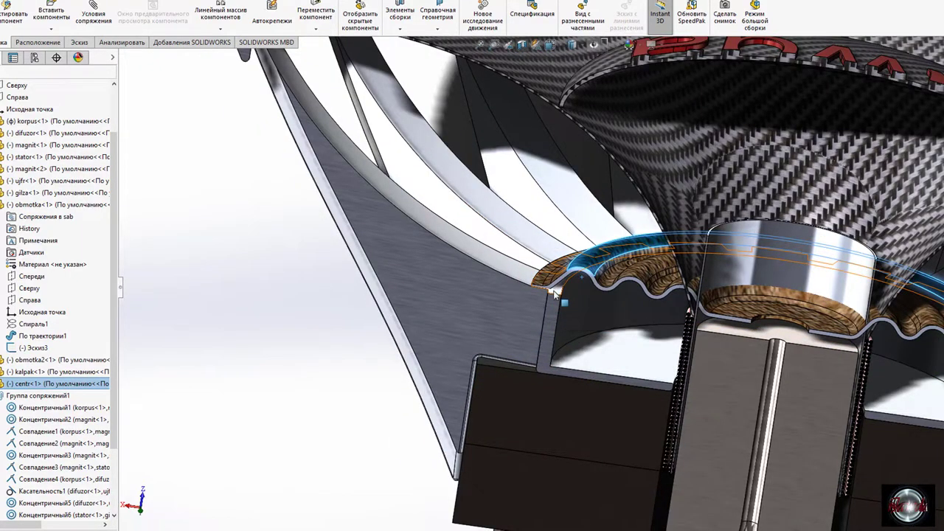
{"action": "scroll", "coordinate": [556, 293], "scroll_direction": "down", "scroll_amount": 2}
{"action": "scroll", "coordinate": [556, 293], "scroll_direction": "down", "scroll_amount": 2}
{"action": "scroll", "coordinate": [556, 295], "scroll_direction": "up", "scroll_amount": 6}
{"action": "scroll", "coordinate": [558, 295], "scroll_direction": "down", "scroll_amount": 3}
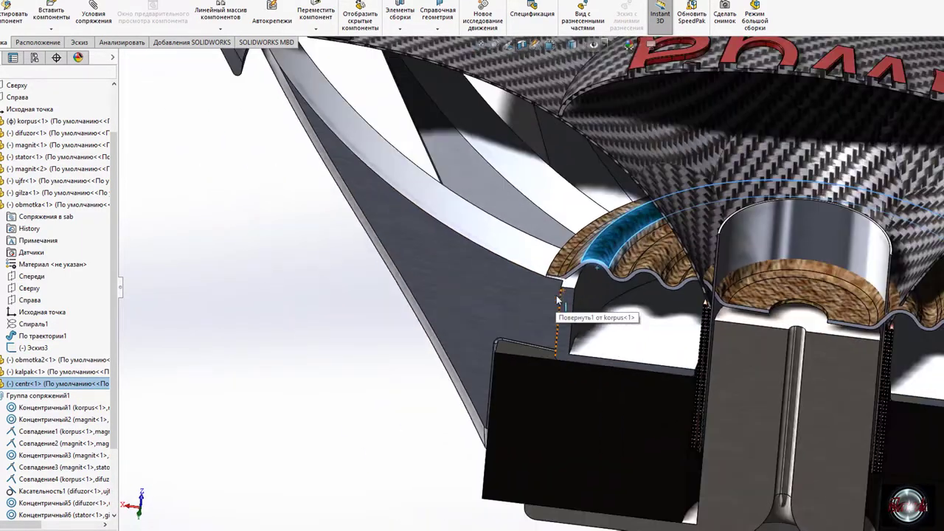
{"action": "scroll", "coordinate": [558, 294], "scroll_direction": "up", "scroll_amount": 2}
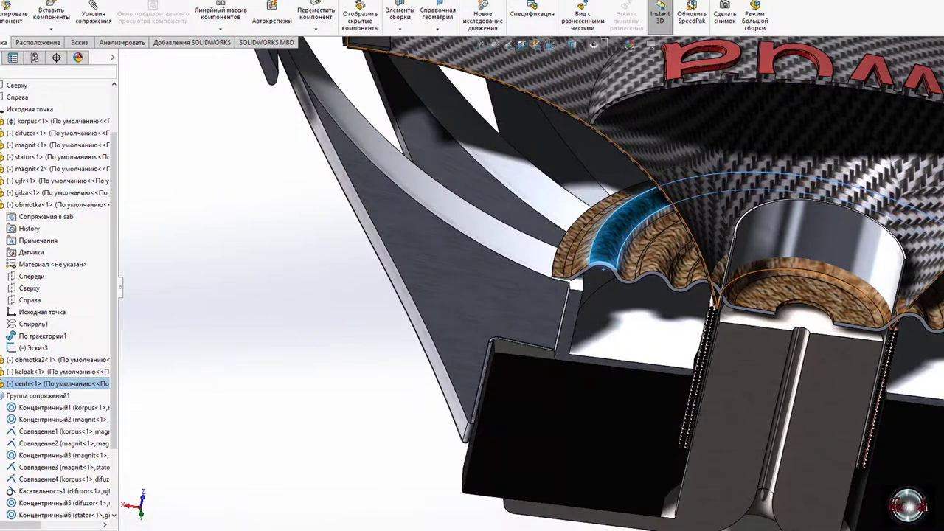
{"action": "key", "text": "ctrl+s"}
{"action": "left_click", "coordinate": [448, 224]}
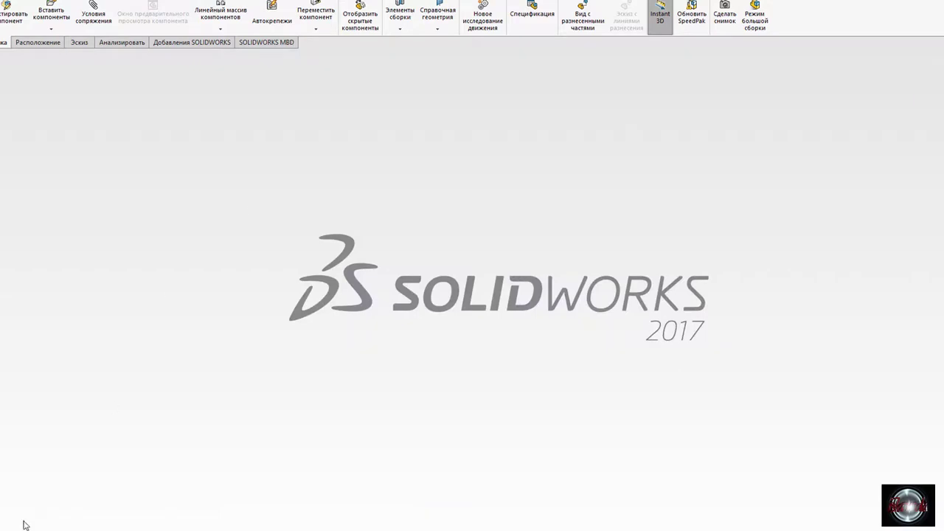
Reopen centr and edit the revolve's profile sketch, viewed normal to its plane.
{"action": "key", "text": "ctrl+o"}
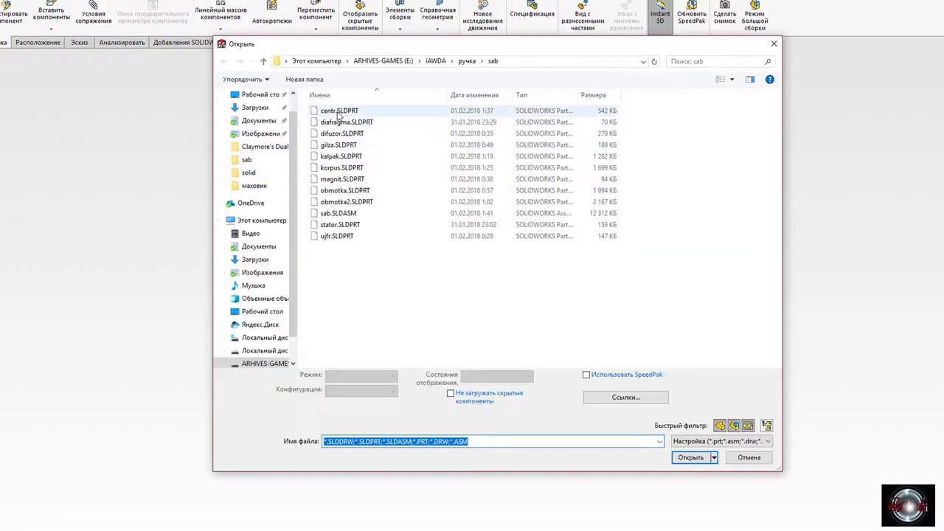
{"action": "double_click", "coordinate": [334, 116]}
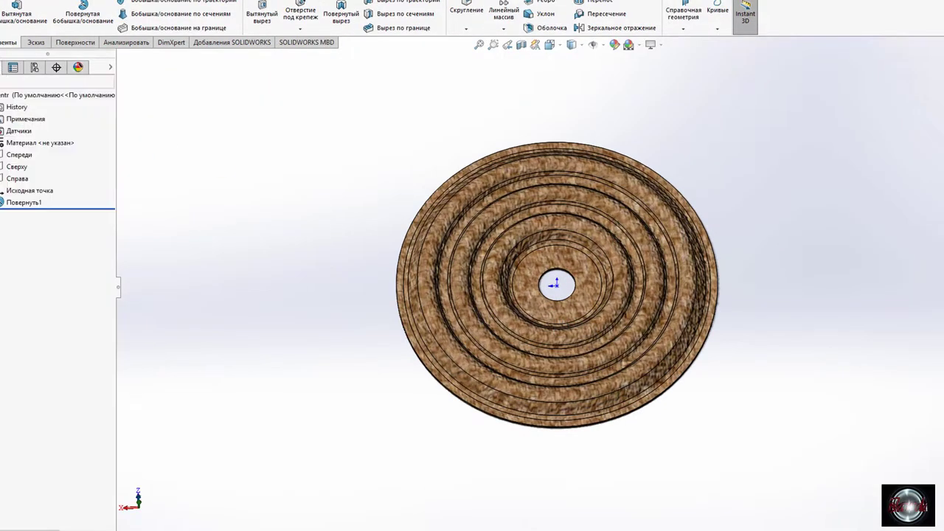
{"action": "left_click", "coordinate": [1, 202]}
{"action": "left_click", "coordinate": [20, 214]}
{"action": "double_click", "coordinate": [20, 215]}
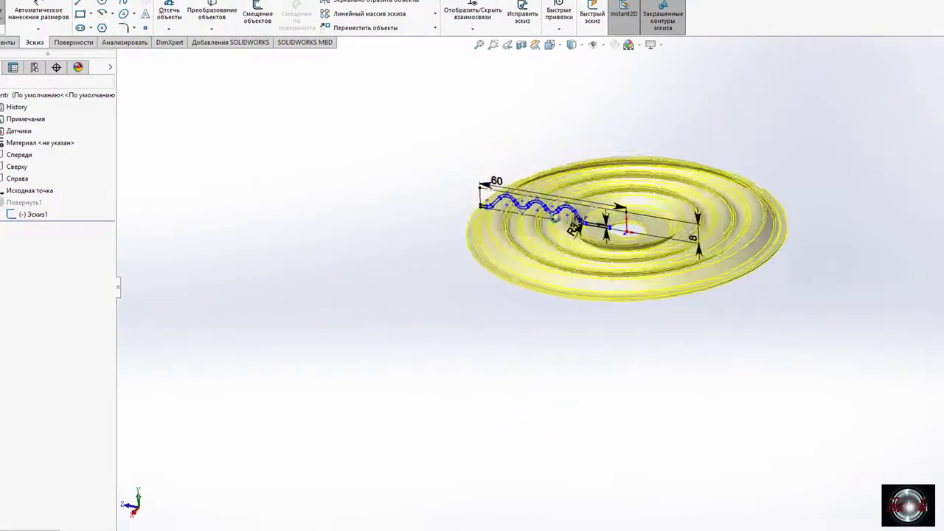
{"action": "middle_click_drag", "start_coordinate": [530, 199], "coordinate": [656, 263]}
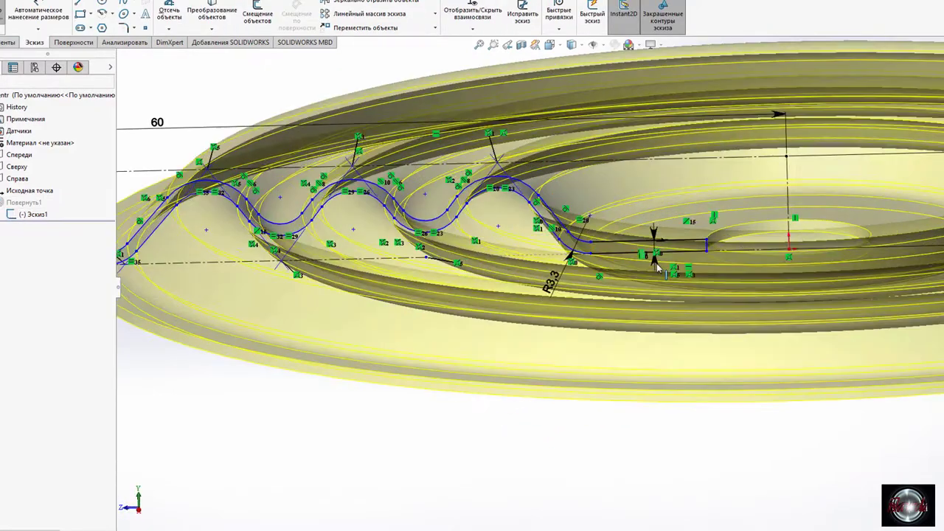
{"action": "scroll", "coordinate": [652, 263], "scroll_direction": "up", "scroll_amount": 2}
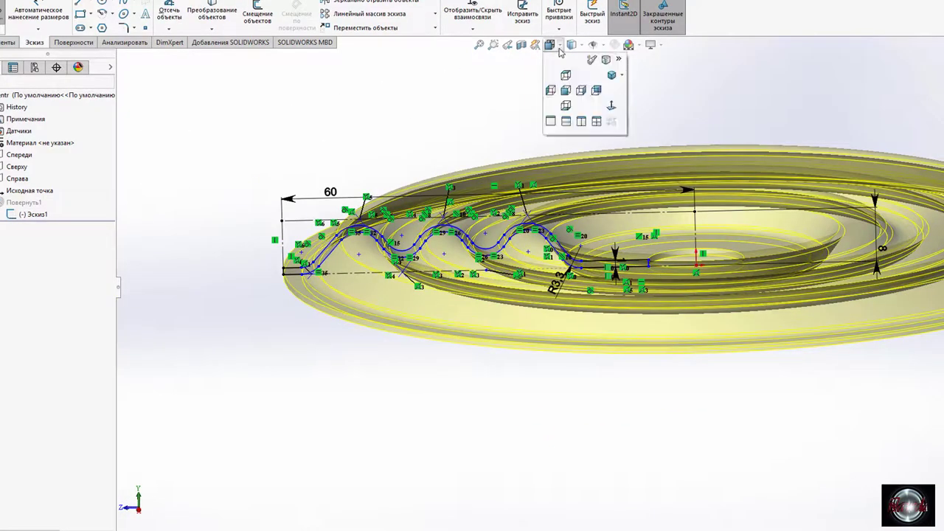
{"action": "left_click", "coordinate": [611, 107]}
{"action": "scroll", "coordinate": [530, 297], "scroll_direction": "up", "scroll_amount": 5}
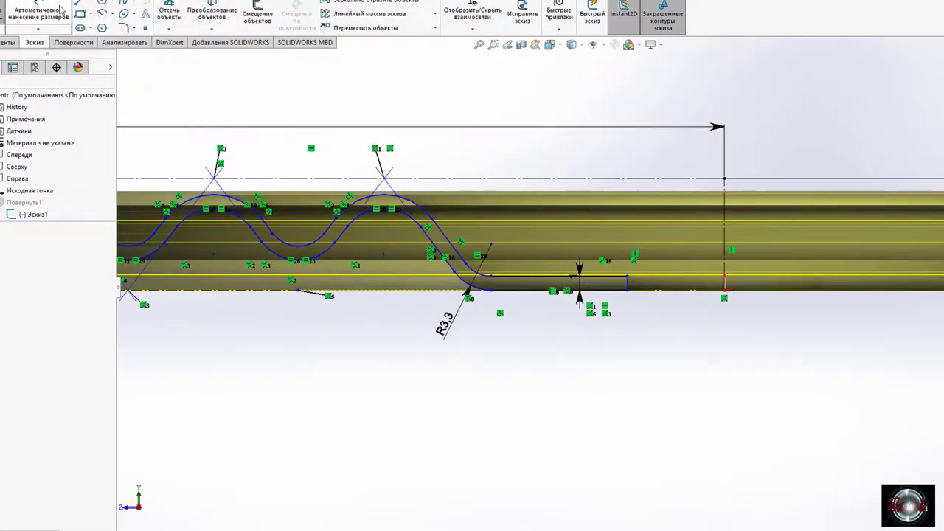
Try dimensioning the profile's inner end to the axis, dismissing the over-defined warnings.
{"action": "left_click", "coordinate": [627, 291]}
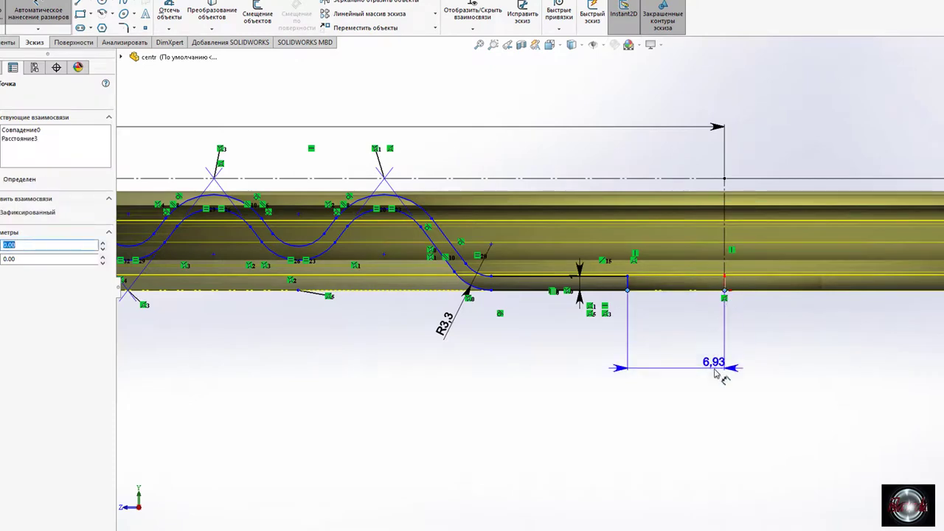
{"action": "left_click", "coordinate": [715, 374]}
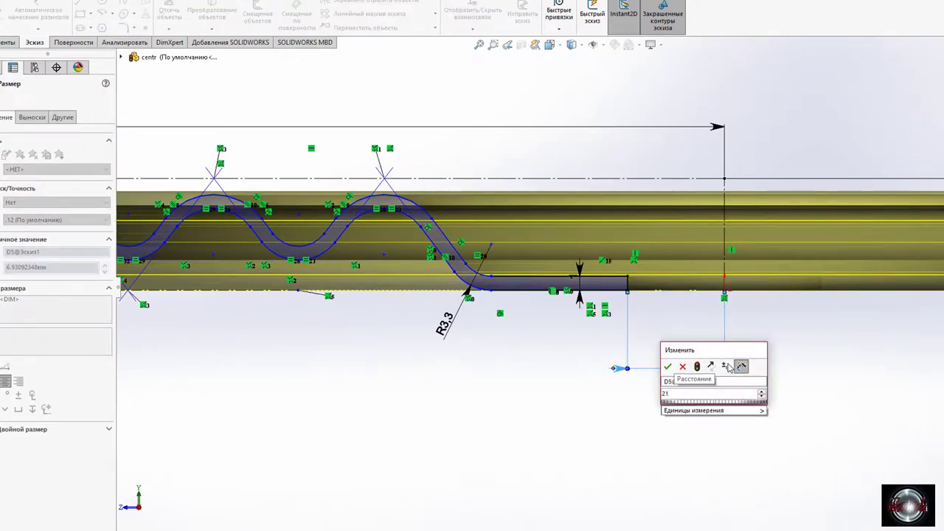
{"action": "left_click", "coordinate": [668, 366]}
{"action": "left_click", "coordinate": [565, 274]}
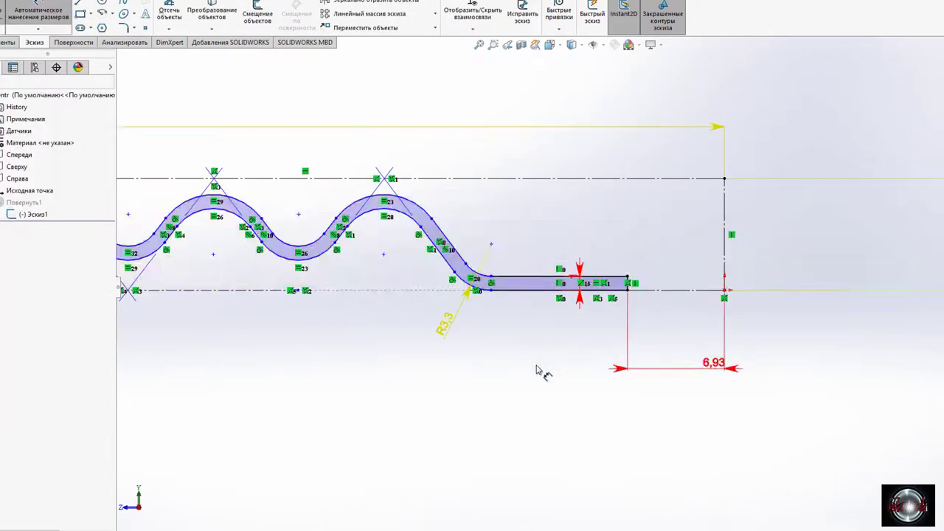
{"action": "scroll", "coordinate": [560, 291], "scroll_direction": "up", "scroll_amount": 4}
{"action": "right_click", "coordinate": [291, 202]}
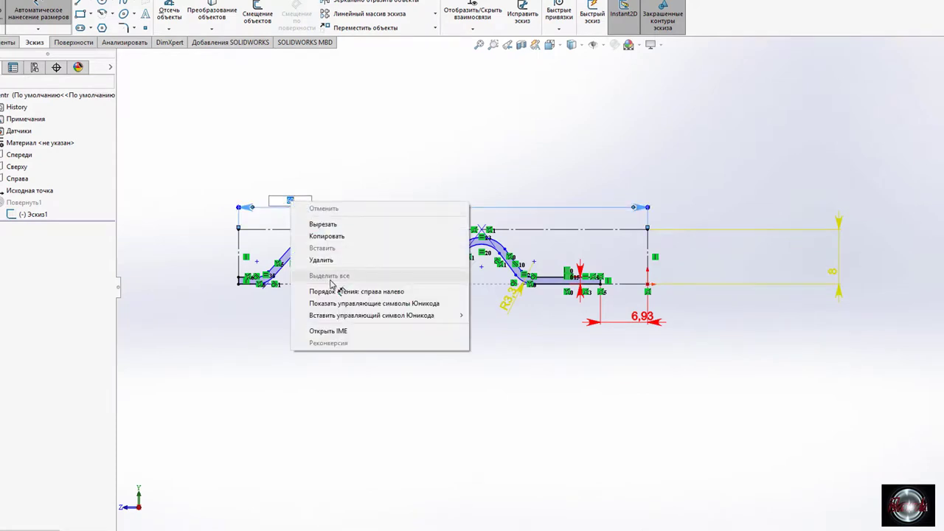
{"action": "left_click", "coordinate": [390, 275]}
{"action": "left_click", "coordinate": [579, 207]}
{"action": "left_click", "coordinate": [565, 270]}
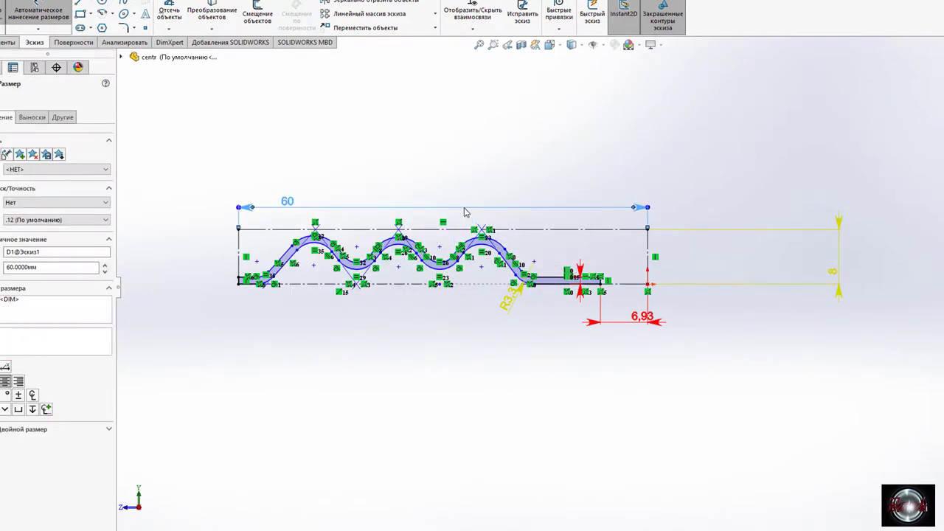
{"action": "left_click", "coordinate": [309, 74]}
Delete the 60 width dimension from the spider profile.
{"action": "left_click", "coordinate": [429, 207]}
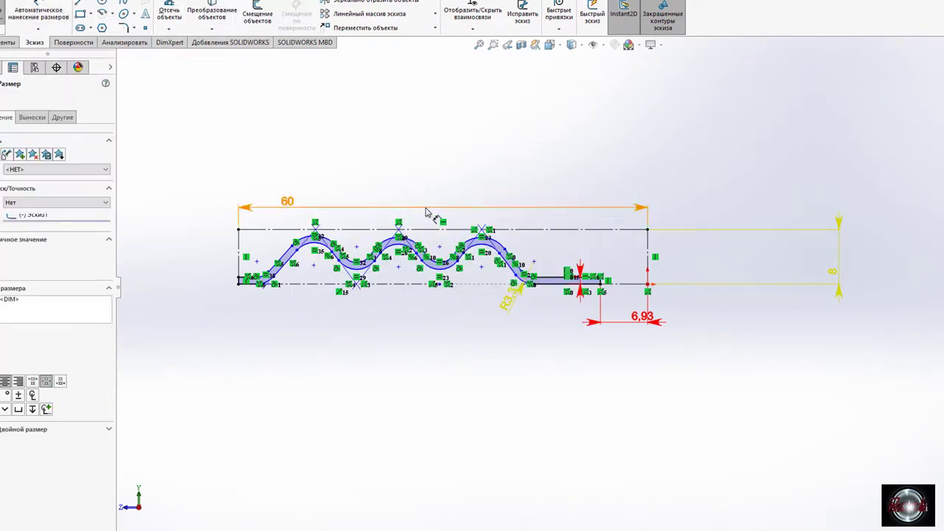
{"action": "right_click", "coordinate": [432, 209]}
{"action": "left_click", "coordinate": [442, 347]}
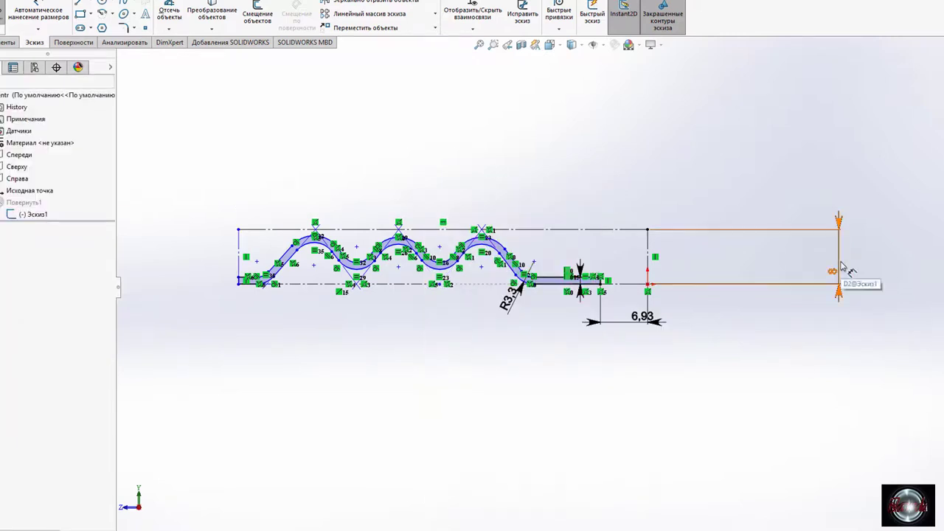
{"action": "scroll", "coordinate": [461, 283], "scroll_direction": "down", "scroll_amount": 2}
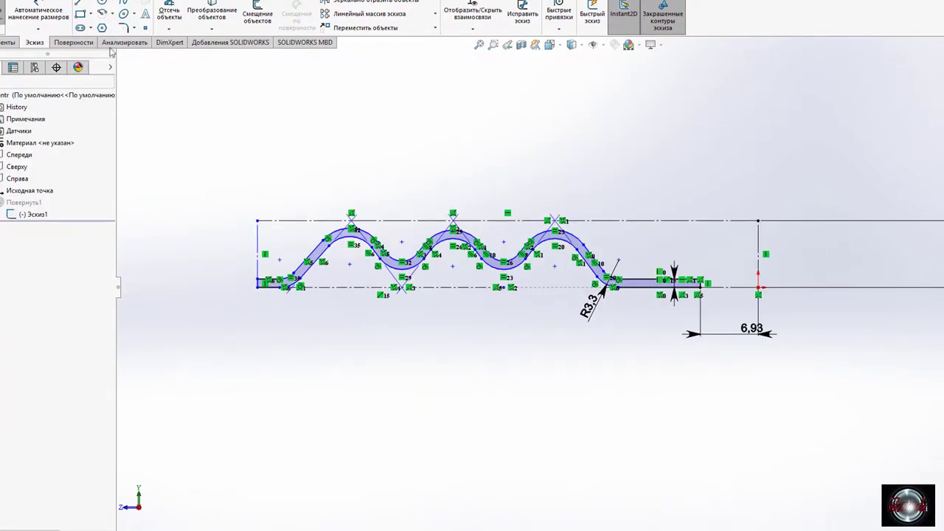
Try editing the 6,93 dimension, undo it, and exit the sketch to rebuild the revolve.
{"action": "right_click", "coordinate": [745, 328]}
{"action": "left_click", "coordinate": [747, 330]}
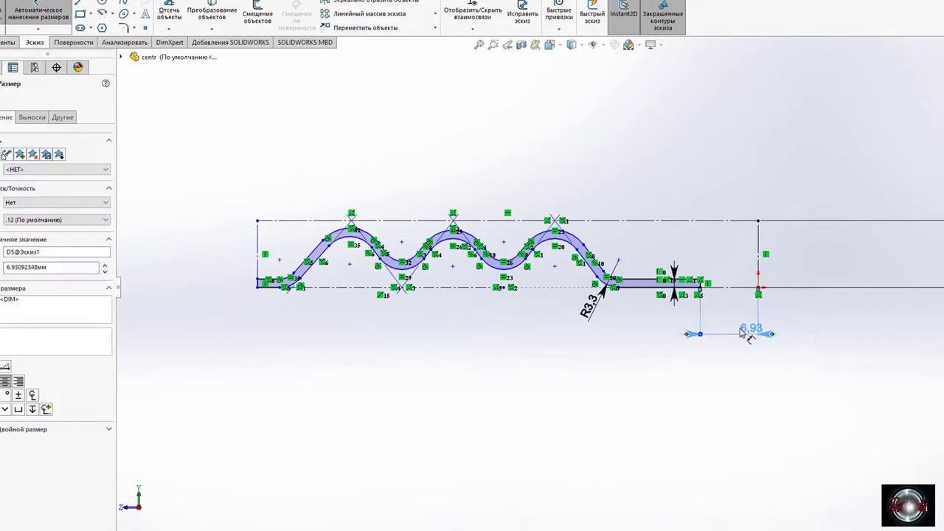
{"action": "left_click", "coordinate": [733, 332]}
{"action": "key", "text": "Return"}
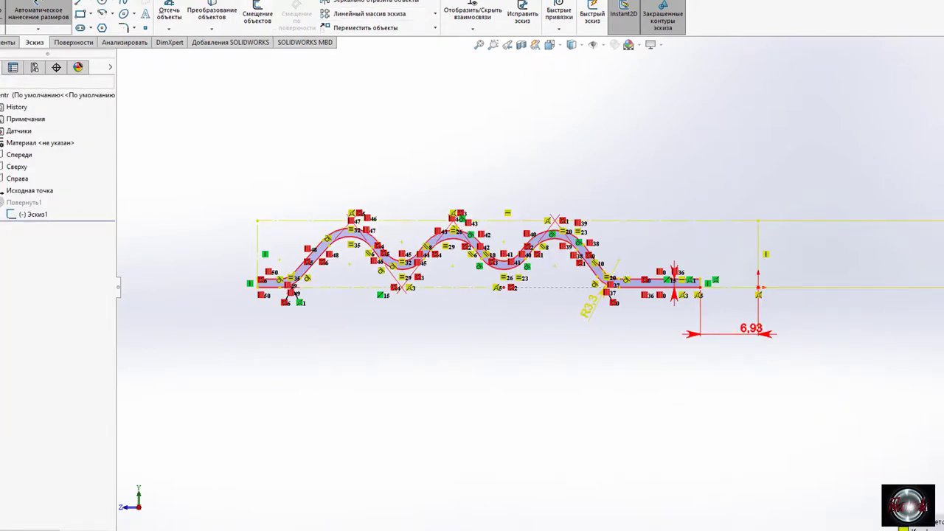
{"action": "key", "text": "ctrl+z"}
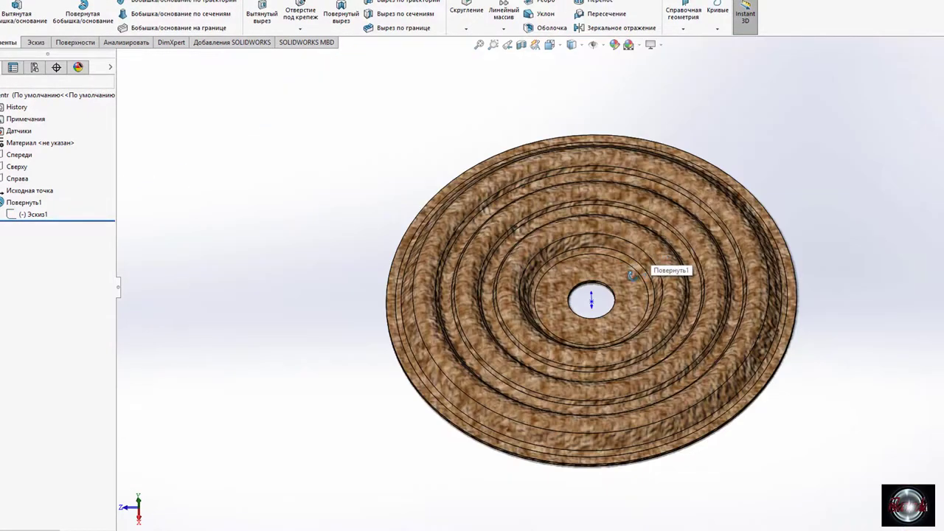
{"action": "left_click", "coordinate": [626, 267]}
Sketch a 50 mm diameter circle at the centre of the disk face.
{"action": "left_click", "coordinate": [696, 252]}
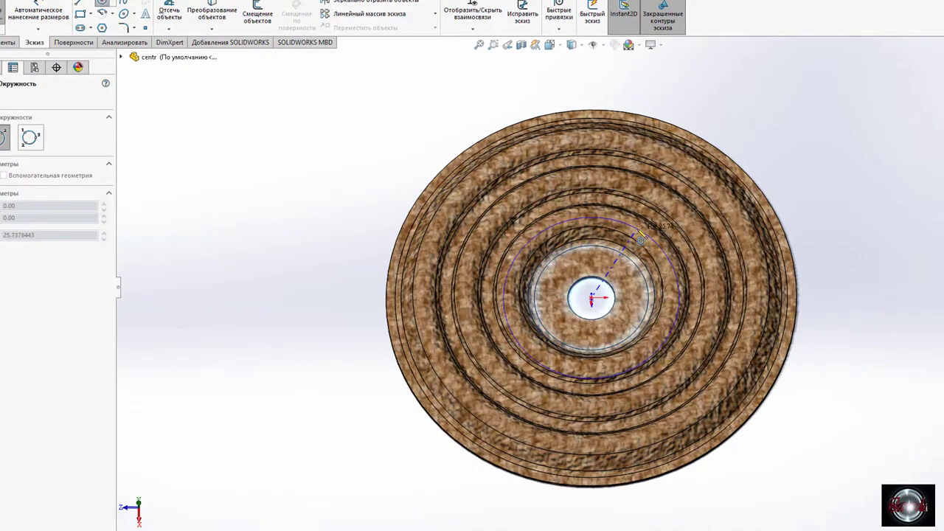
{"action": "left_click", "coordinate": [641, 240]}
{"action": "key", "text": "Escape"}
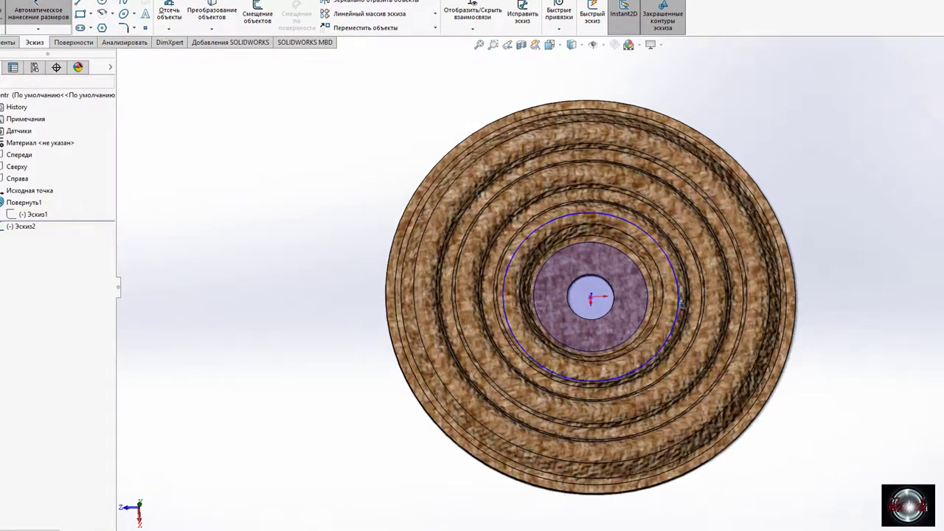
{"action": "left_click", "coordinate": [679, 284]}
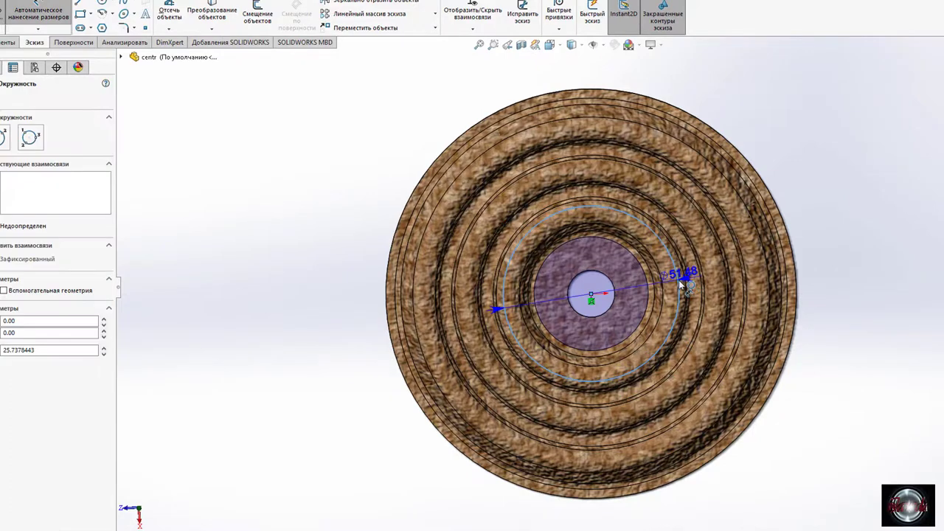
{"action": "left_click", "coordinate": [826, 138]}
{"action": "type", "text": "50"}
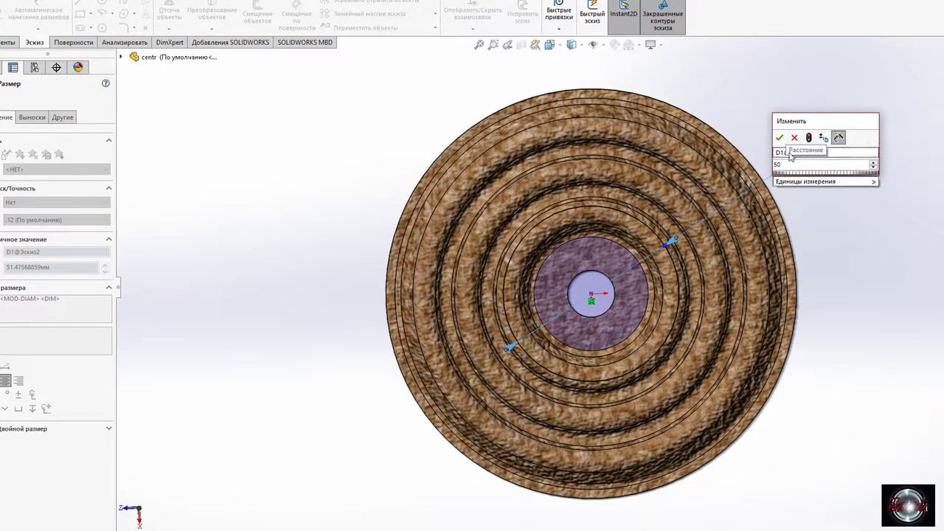
{"action": "key", "text": "Return"}
Extrude-cut the circle Through All in both directions, then save and close centr.SLDPRT.
{"action": "left_click", "coordinate": [9, 42]}
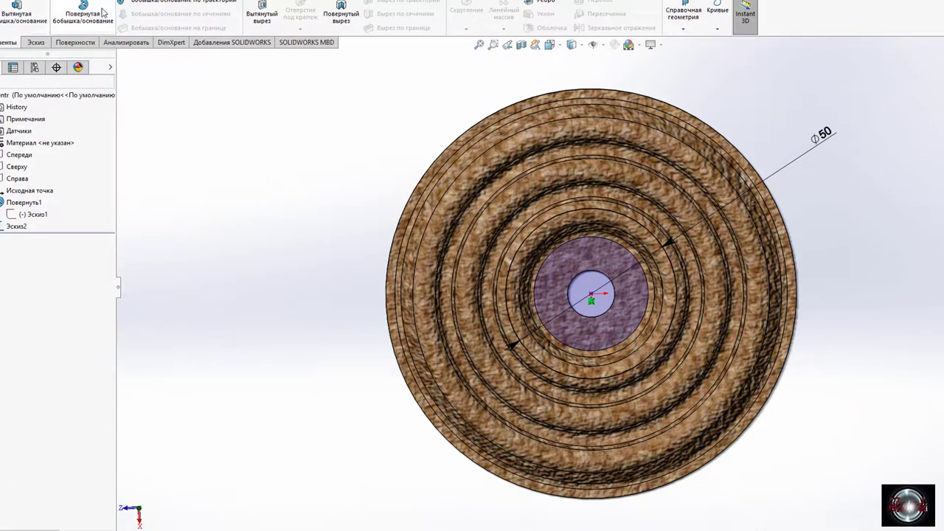
{"action": "left_click", "coordinate": [269, 27]}
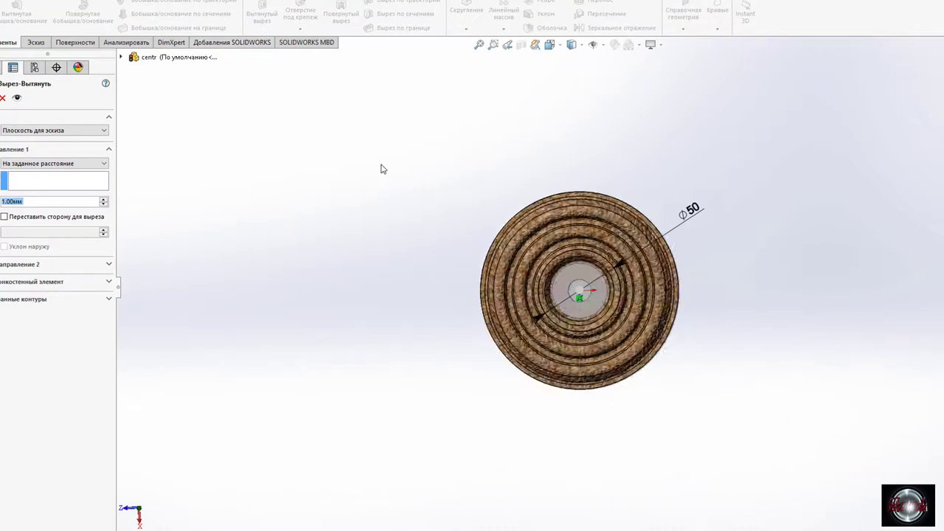
{"action": "left_click", "coordinate": [106, 165]}
{"action": "left_click", "coordinate": [44, 189]}
{"action": "key", "text": "Return"}
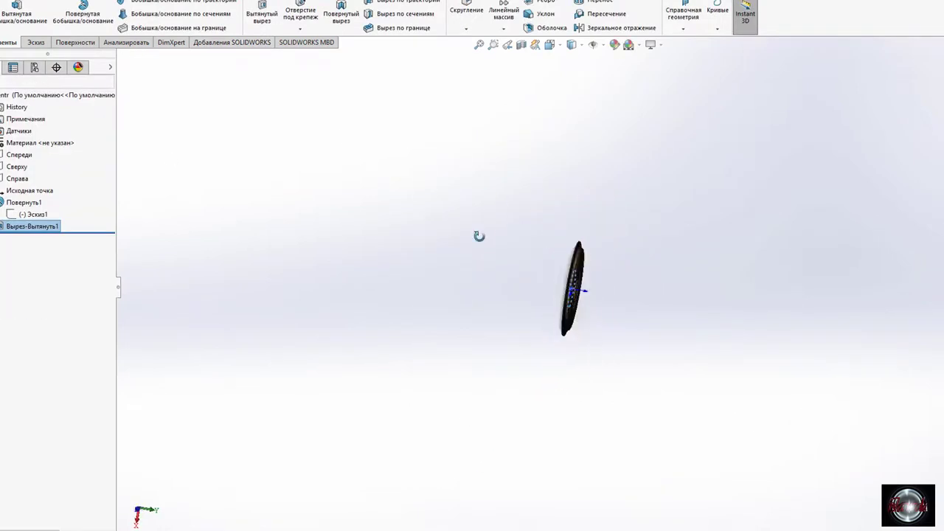
{"action": "middle_click_drag", "start_coordinate": [479, 236], "coordinate": [730, 196]}
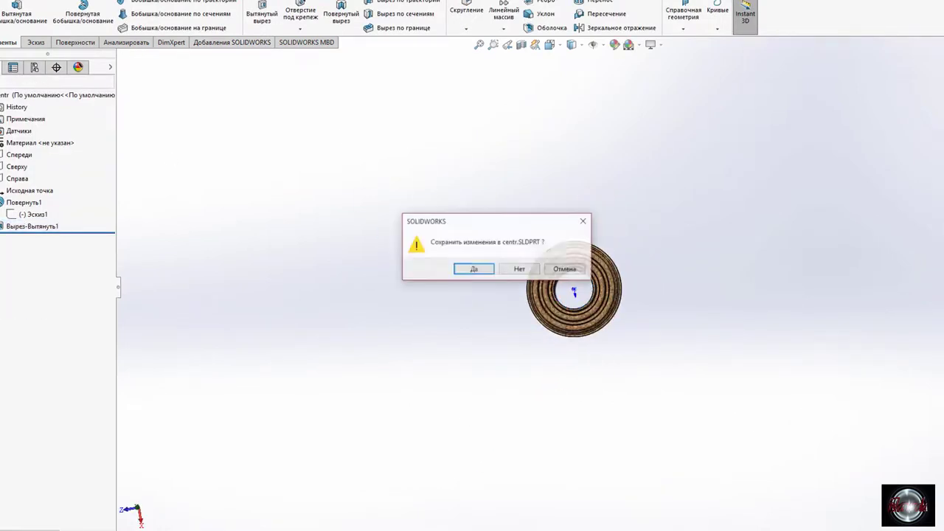
{"action": "left_click", "coordinate": [476, 268]}
{"action": "left_click", "coordinate": [78, 29]}
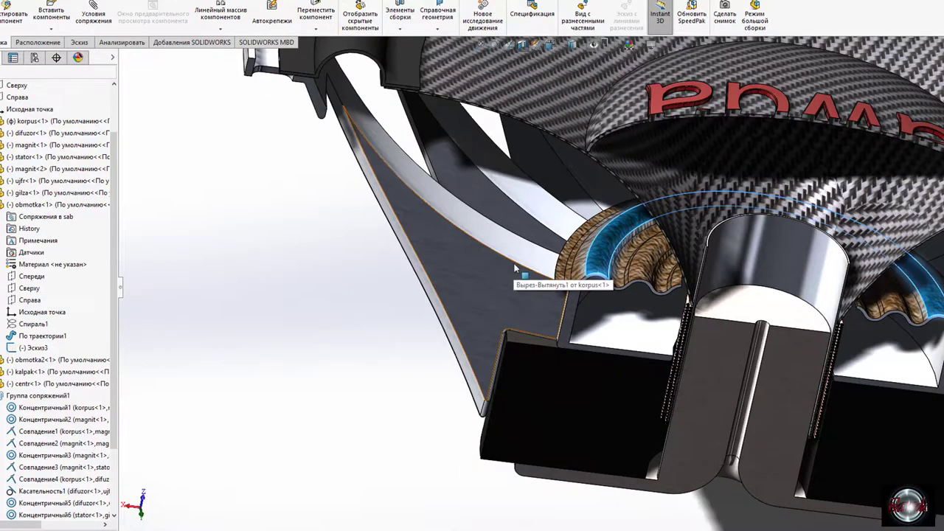
Orbit and zoom around the sectioned speaker assembly to inspect the updated parts.
{"action": "scroll", "coordinate": [556, 292], "scroll_direction": "down", "scroll_amount": 3}
{"action": "mouse_move", "coordinate": [578, 256]}
{"action": "middle_mouse_down"}
{"action": "mouse_move", "coordinate": [595, 175]}
{"action": "mouse_move", "coordinate": [649, 268]}
{"action": "mouse_move", "coordinate": [583, 185]}
{"action": "mouse_move", "coordinate": [818, 35]}
{"action": "mouse_move", "coordinate": [309, 280]}
{"action": "mouse_move", "coordinate": [247, 171]}
{"action": "mouse_move", "coordinate": [317, 289]}
{"action": "mouse_move", "coordinate": [281, 267]}
{"action": "middle_mouse_up"}
{"action": "scroll", "coordinate": [583, 185], "scroll_direction": "up", "scroll_amount": 5}
{"action": "scroll", "coordinate": [309, 280], "scroll_direction": "down", "scroll_amount": 3}
{"action": "scroll", "coordinate": [482, 267], "scroll_direction": "down", "scroll_amount": 3}
{"action": "scroll", "coordinate": [482, 268], "scroll_direction": "up", "scroll_amount": 3}
{"action": "scroll", "coordinate": [708, 261], "scroll_direction": "up", "scroll_amount": 2}
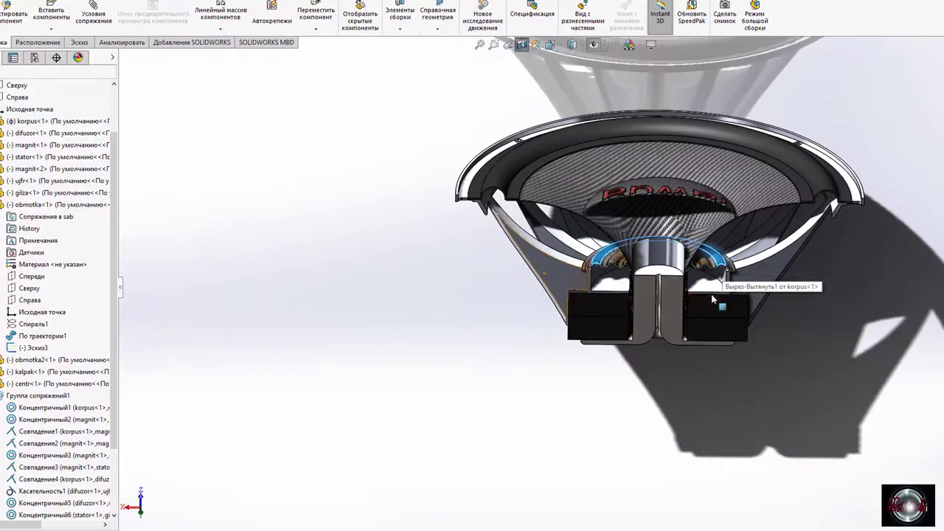
{"action": "middle_click_drag", "start_coordinate": [708, 261], "coordinate": [685, 290]}
{"action": "scroll", "coordinate": [686, 290], "scroll_direction": "down", "scroll_amount": 3}
{"action": "scroll", "coordinate": [653, 295], "scroll_direction": "up", "scroll_amount": 3}
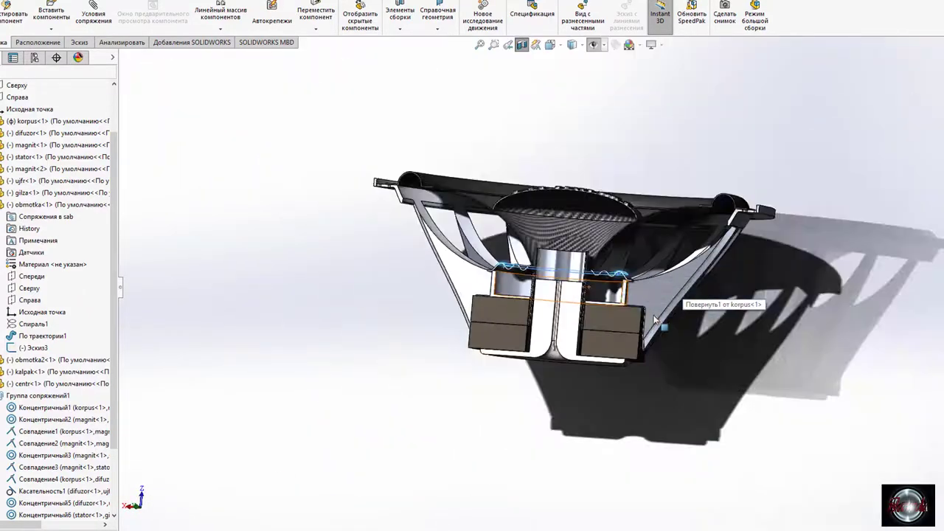
{"action": "scroll", "coordinate": [637, 301], "scroll_direction": "down", "scroll_amount": 3}
View inside the cone from above, then bring up the Open dialog on the sab folder.
{"action": "middle_click_drag", "start_coordinate": [581, 337], "coordinate": [593, 391]}
{"action": "scroll", "coordinate": [594, 398], "scroll_direction": "up", "scroll_amount": 2}
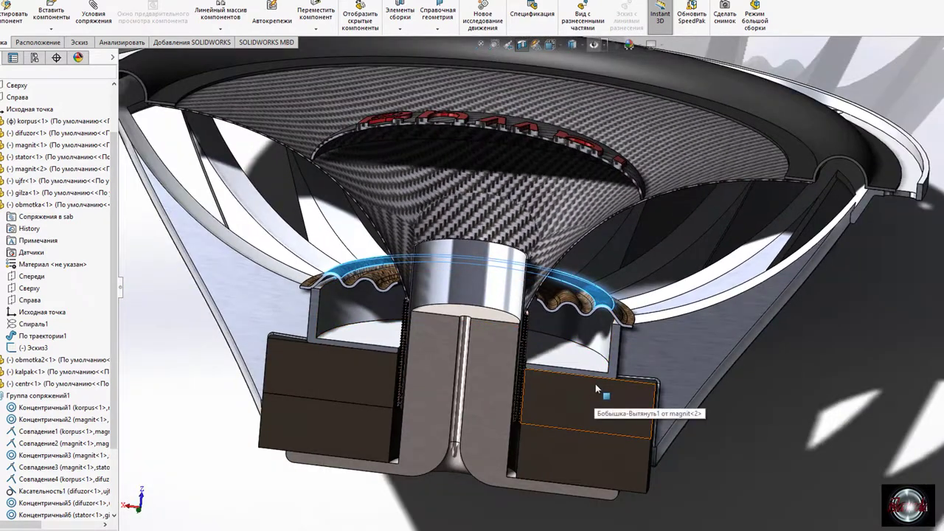
{"action": "scroll", "coordinate": [595, 383], "scroll_direction": "up", "scroll_amount": 3}
{"action": "key", "text": "ctrl+o"}
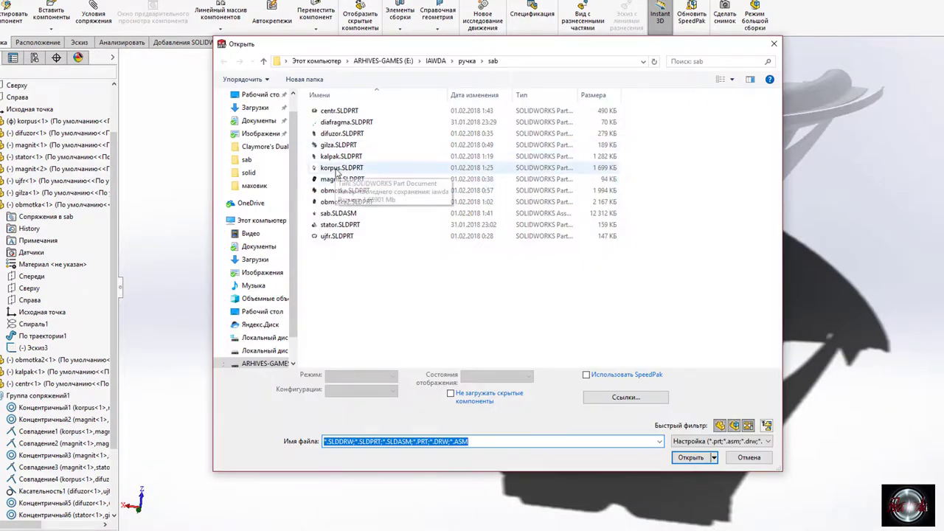
Open korpus.SLDPRT, roll back to Вырез-Вытянуть1 and edit its sketch Эскиз2.
{"action": "double_click", "coordinate": [340, 168]}
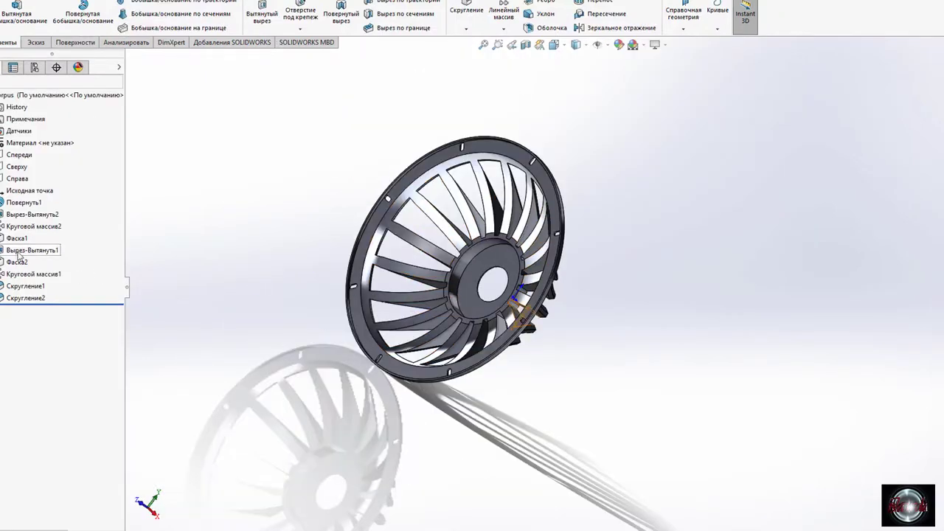
{"action": "left_click_drag", "start_coordinate": [83, 268], "coordinate": [77, 256]}
{"action": "left_click", "coordinate": [33, 250]}
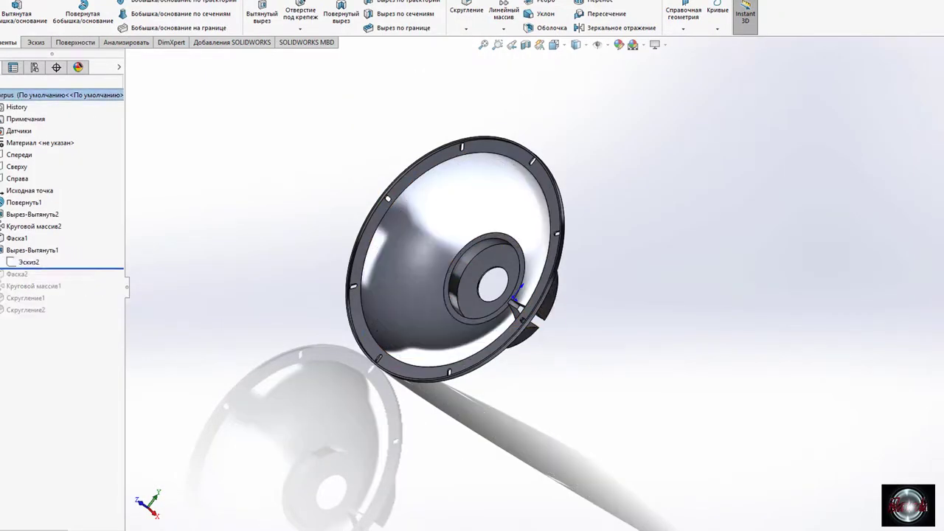
{"action": "left_click", "coordinate": [31, 233]}
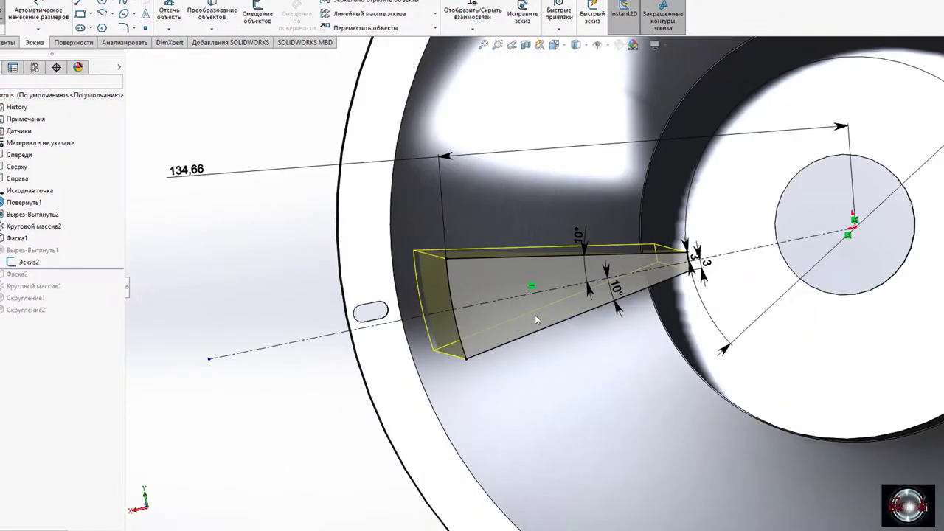
{"action": "scroll", "coordinate": [711, 245], "scroll_direction": "up", "scroll_amount": 1}
{"action": "scroll", "coordinate": [711, 246], "scroll_direction": "up", "scroll_amount": 1}
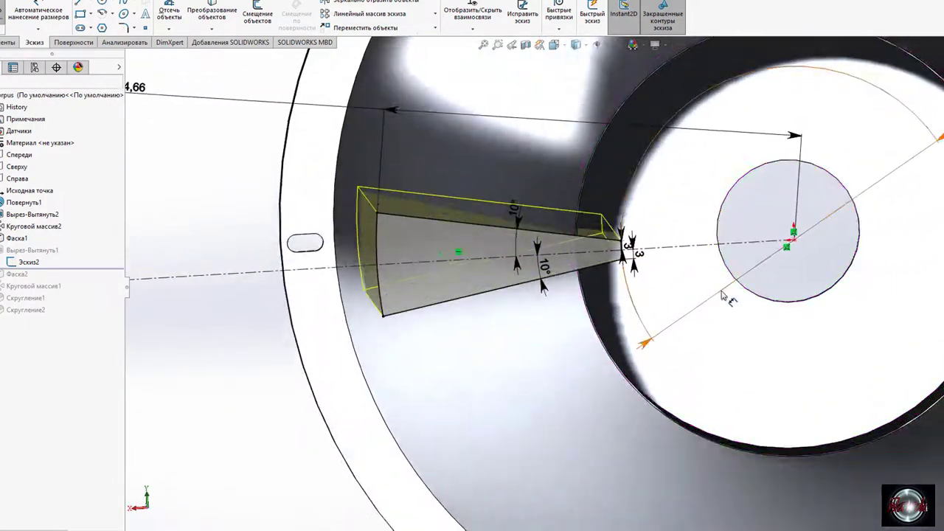
{"action": "scroll", "coordinate": [712, 245], "scroll_direction": "up", "scroll_amount": 3}
Change the slot-cut diameter from 111,74 to 120 and rebuild the cut.
{"action": "left_click", "coordinate": [811, 164]}
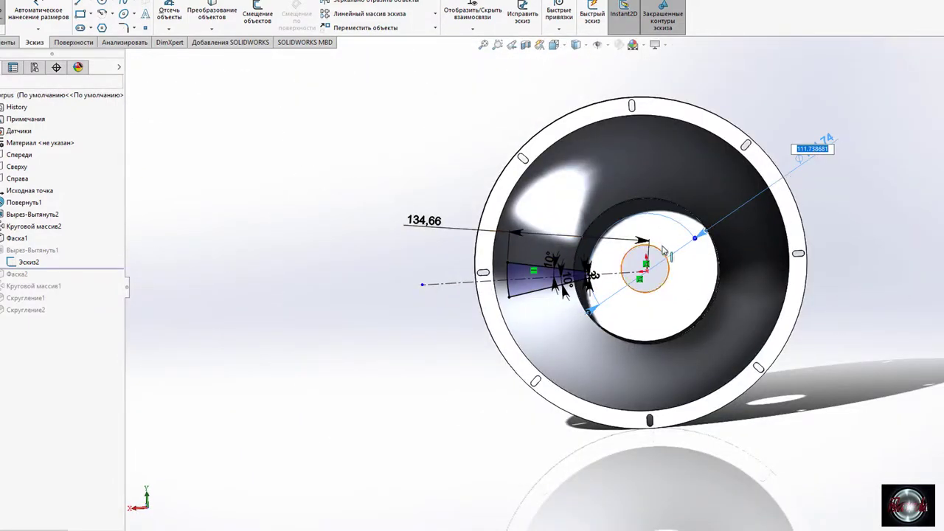
{"action": "scroll", "coordinate": [663, 250], "scroll_direction": "down", "scroll_amount": 3}
{"action": "scroll", "coordinate": [662, 251], "scroll_direction": "up", "scroll_amount": 2}
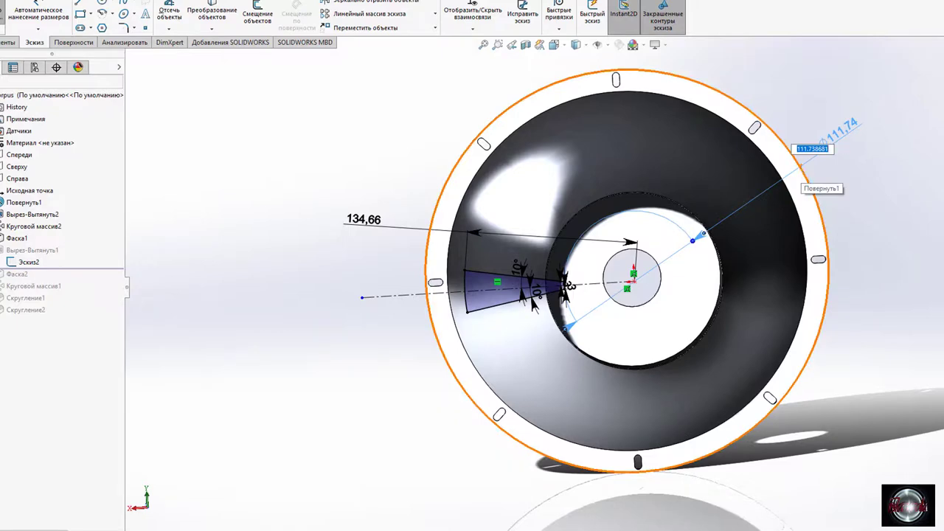
{"action": "type", "text": "120"}
{"action": "key", "text": "Return"}
{"action": "key", "text": "ctrl+b"}
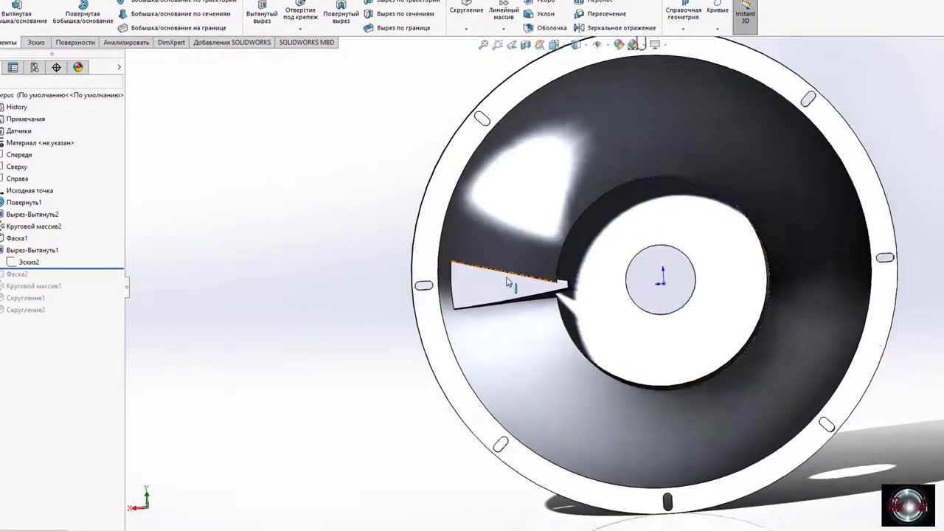
Check the rebuilt slot cut, roll forward past Фаска2 and return to the assembly.
{"action": "scroll", "coordinate": [560, 280], "scroll_direction": "down", "scroll_amount": 5}
{"action": "mouse_move", "coordinate": [562, 281]}
{"action": "middle_mouse_down"}
{"action": "mouse_move", "coordinate": [548, 263]}
{"action": "mouse_move", "coordinate": [571, 290]}
{"action": "middle_mouse_up"}
{"action": "scroll", "coordinate": [572, 290], "scroll_direction": "up", "scroll_amount": 4}
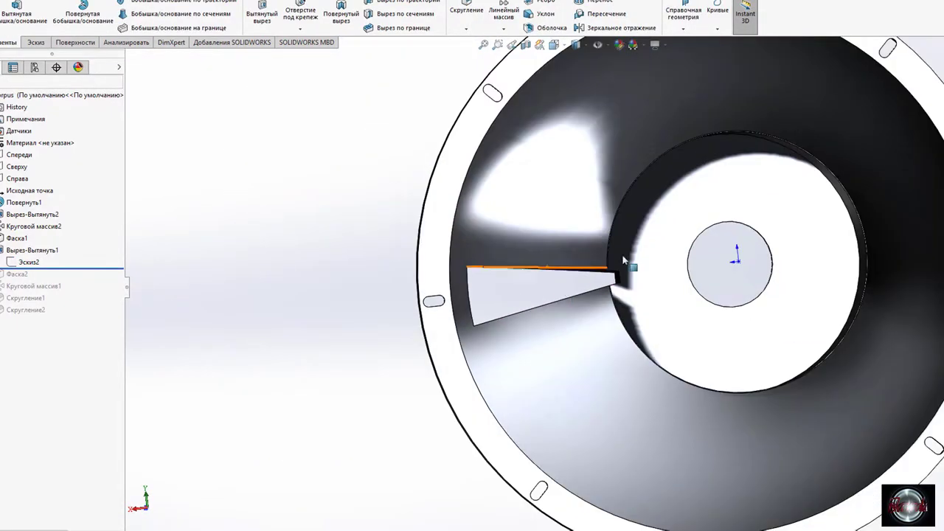
{"action": "left_click_drag", "start_coordinate": [96, 281], "coordinate": [95, 307]}
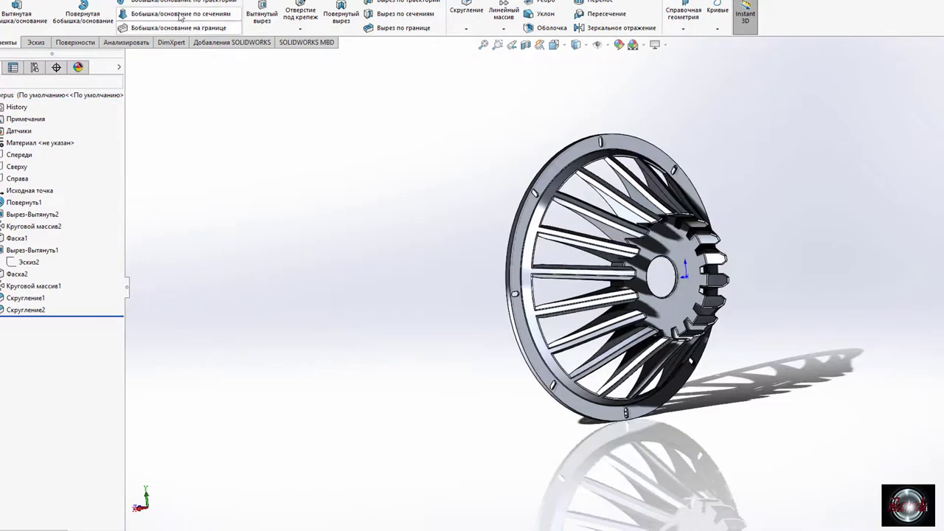
{"action": "key", "text": "ctrl+Tab"}
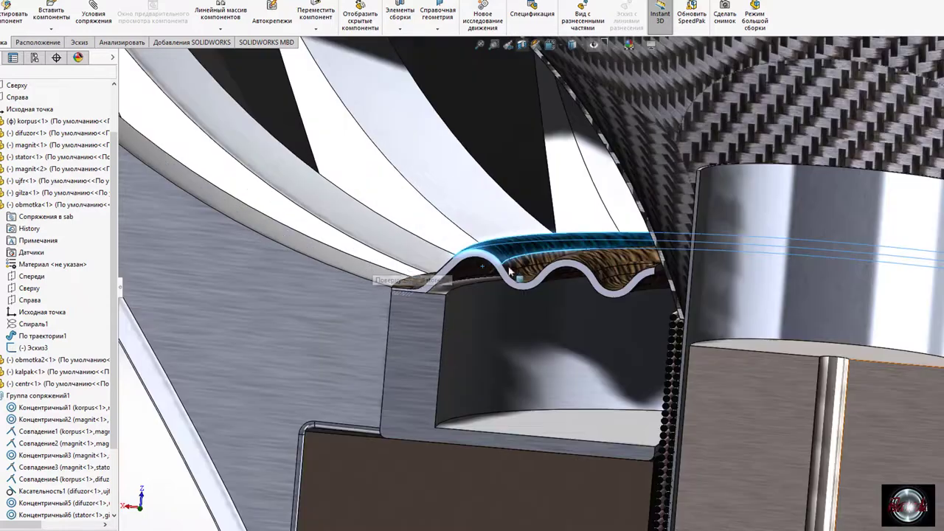
Measure from the difuzor cone face to the centr part's edge, with XYZ deltas off.
{"action": "middle_click_drag", "start_coordinate": [509, 271], "coordinate": [439, 230]}
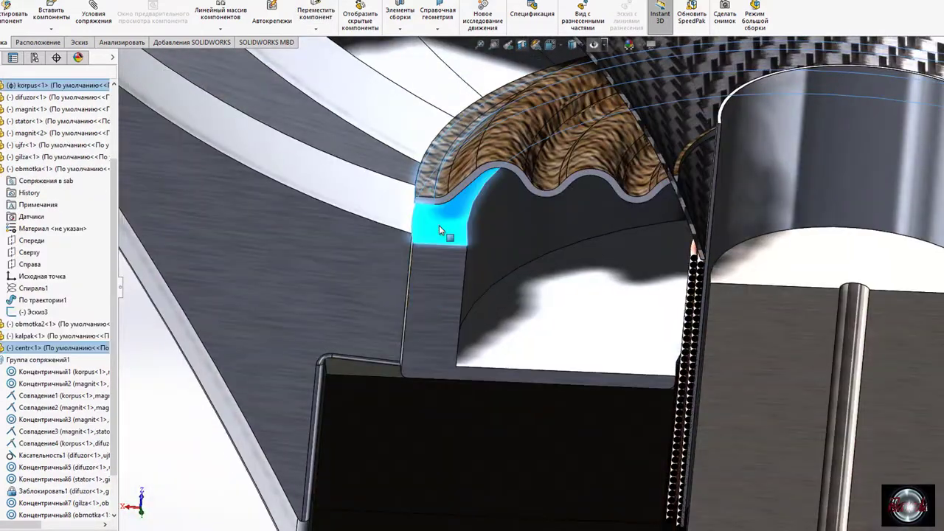
{"action": "left_click", "coordinate": [439, 228]}
{"action": "left_click", "coordinate": [469, 216]}
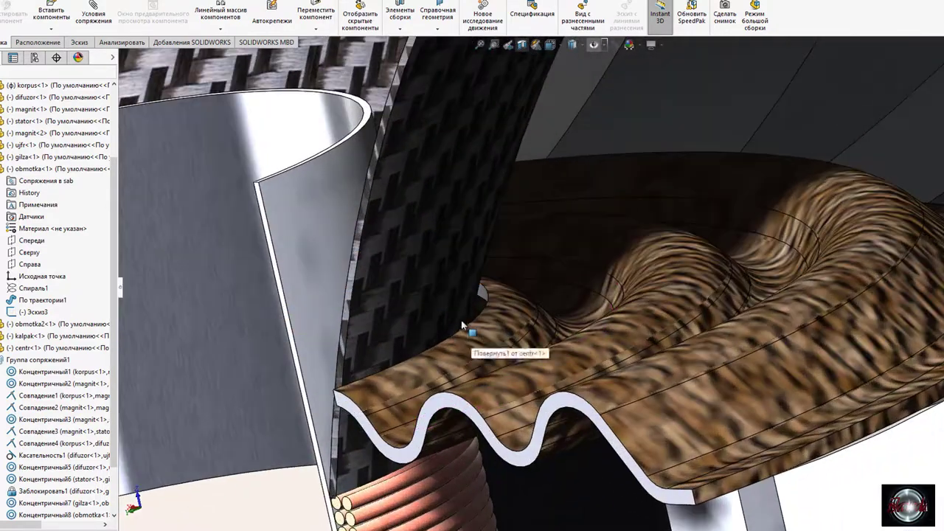
{"action": "left_click", "coordinate": [463, 323]}
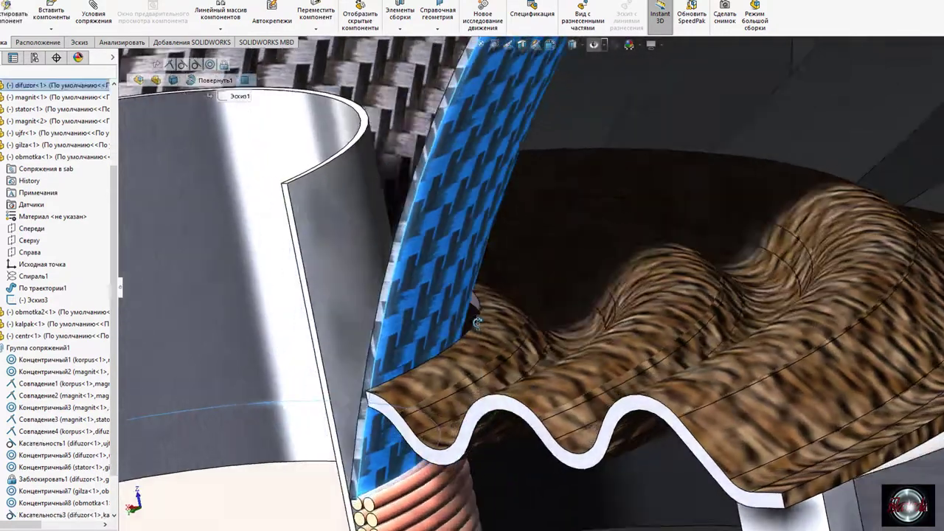
{"action": "left_click", "coordinate": [122, 42]}
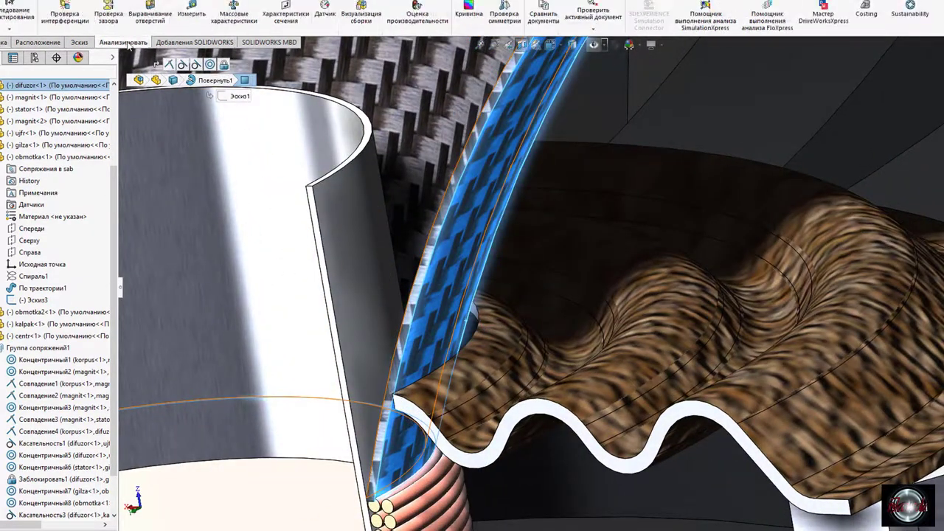
{"action": "left_click", "coordinate": [190, 13]}
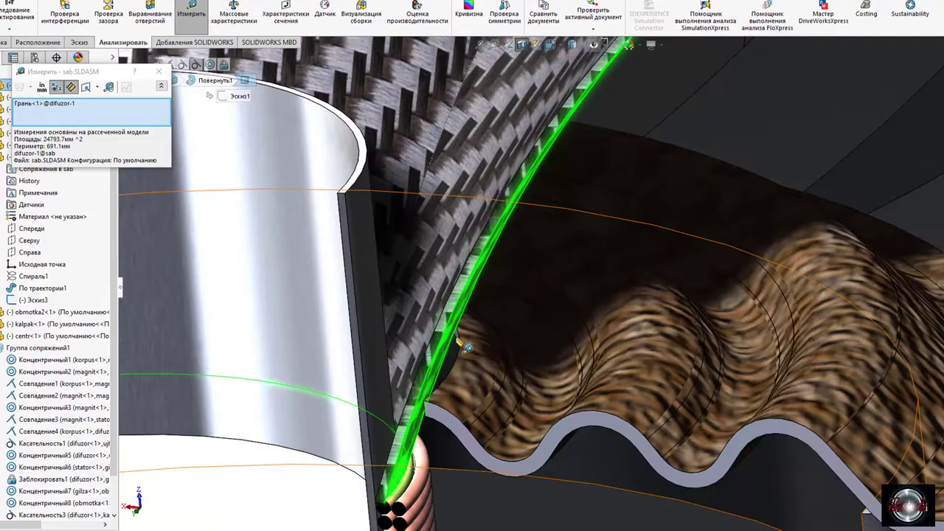
{"action": "left_click", "coordinate": [458, 340]}
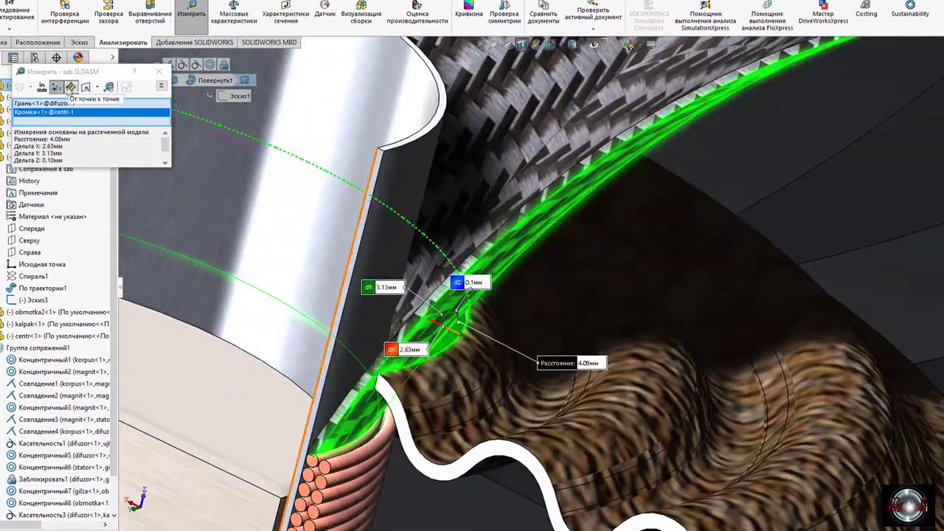
{"action": "left_click", "coordinate": [56, 87]}
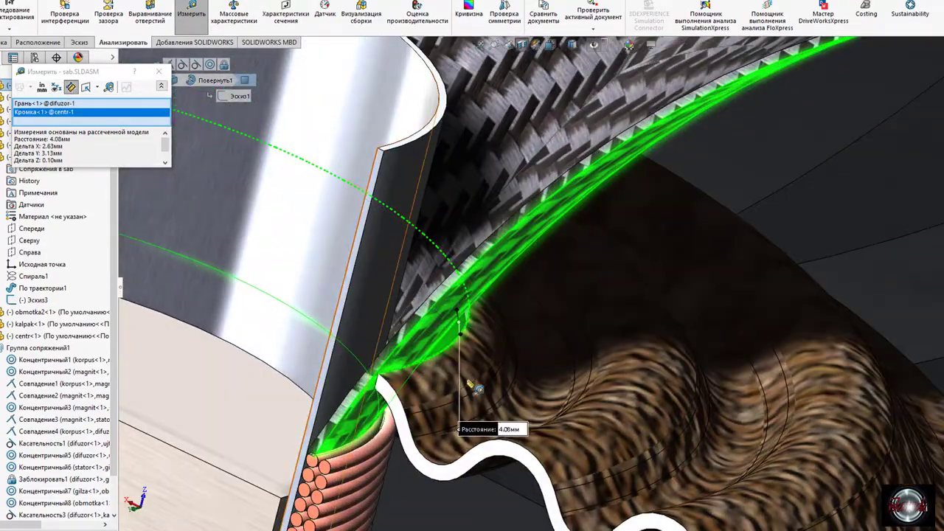
Re-measure from the diffuser face near the cone edge, then clear the selections.
{"action": "middle_click_drag", "start_coordinate": [469, 384], "coordinate": [450, 357]}
{"action": "left_click", "coordinate": [446, 353]}
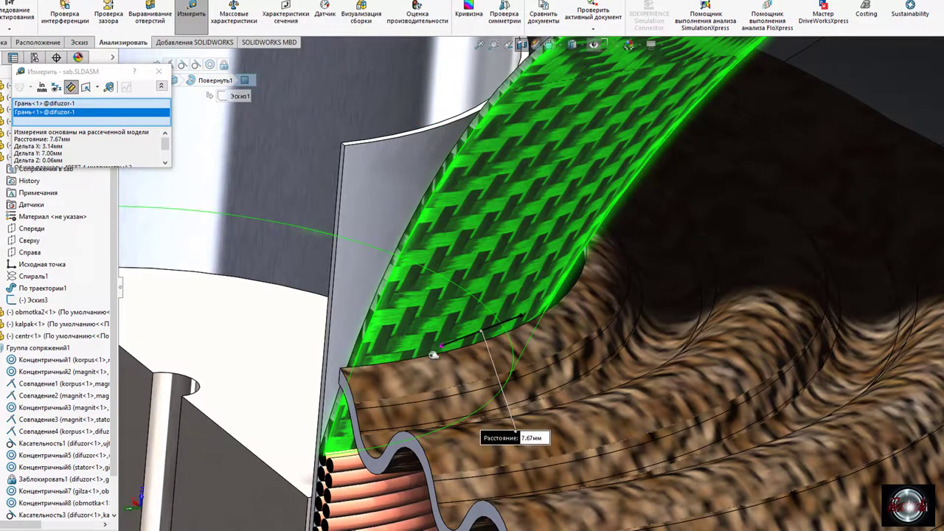
{"action": "scroll", "coordinate": [433, 355], "scroll_direction": "up", "scroll_amount": 5}
{"action": "key", "text": "Escape"}
Measure the gap between the korpus face and the diffuser edge.
{"action": "scroll", "coordinate": [430, 337], "scroll_direction": "down", "scroll_amount": 8}
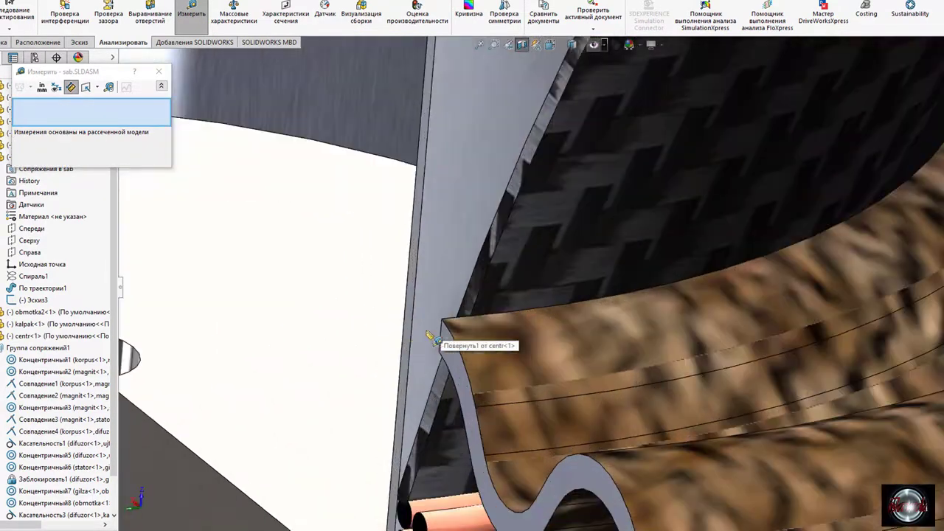
{"action": "scroll", "coordinate": [430, 337], "scroll_direction": "down", "scroll_amount": 3}
{"action": "left_click", "coordinate": [549, 284]}
{"action": "middle_click_drag", "start_coordinate": [549, 283], "coordinate": [616, 302]}
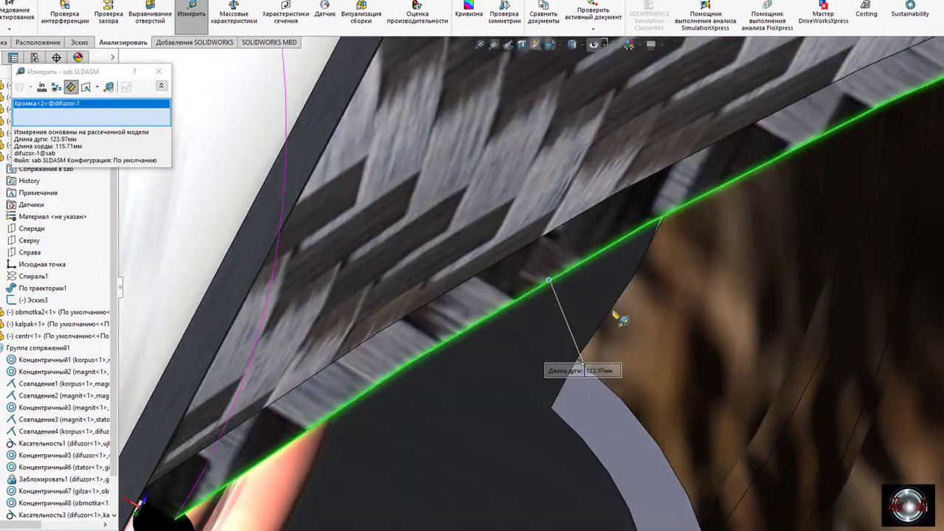
{"action": "left_click", "coordinate": [618, 304]}
{"action": "scroll", "coordinate": [618, 303], "scroll_direction": "up", "scroll_amount": 3}
{"action": "scroll", "coordinate": [618, 303], "scroll_direction": "up", "scroll_amount": 3}
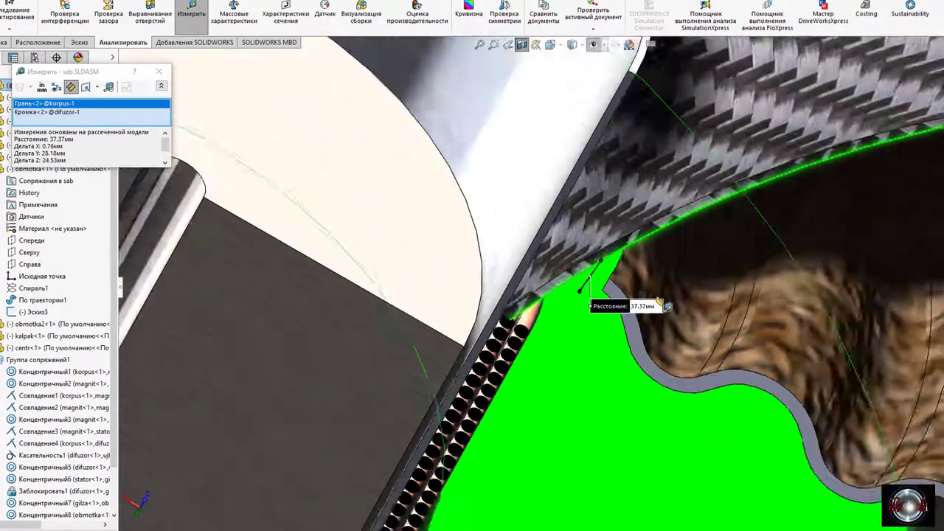
{"action": "scroll", "coordinate": [616, 306], "scroll_direction": "up", "scroll_amount": 3}
{"action": "key", "text": "Escape"}
Measure the arc edge radius and its gap to the diffuser edge, then close Measure.
{"action": "scroll", "coordinate": [614, 309], "scroll_direction": "up", "scroll_amount": 2}
{"action": "scroll", "coordinate": [506, 263], "scroll_direction": "down", "scroll_amount": 5}
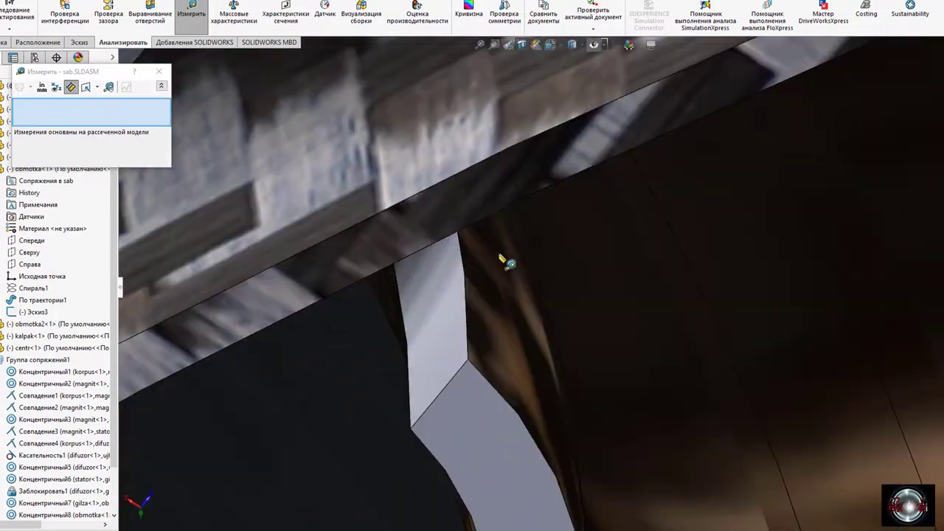
{"action": "left_click", "coordinate": [454, 242]}
{"action": "scroll", "coordinate": [435, 235], "scroll_direction": "down", "scroll_amount": 2}
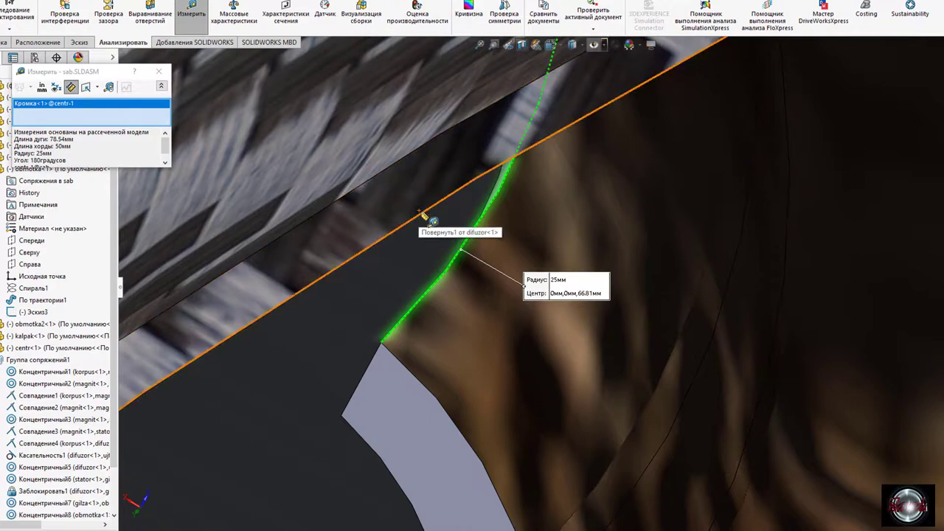
{"action": "left_click", "coordinate": [425, 212]}
{"action": "scroll", "coordinate": [436, 271], "scroll_direction": "down", "scroll_amount": 2}
{"action": "scroll", "coordinate": [436, 274], "scroll_direction": "up", "scroll_amount": 3}
{"action": "scroll", "coordinate": [428, 284], "scroll_direction": "up", "scroll_amount": 3}
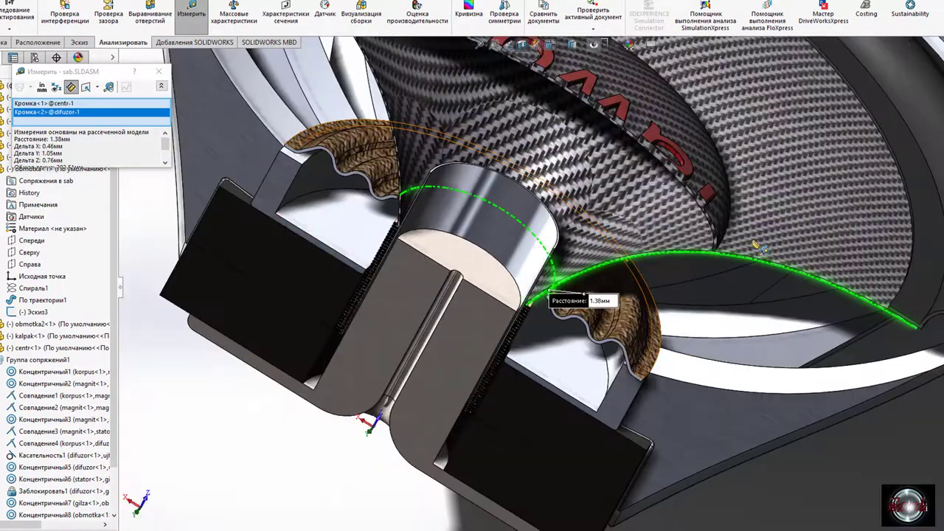
{"action": "scroll", "coordinate": [368, 324], "scroll_direction": "up", "scroll_amount": 2}
{"action": "key", "text": "Escape"}
{"action": "left_click", "coordinate": [158, 71]}
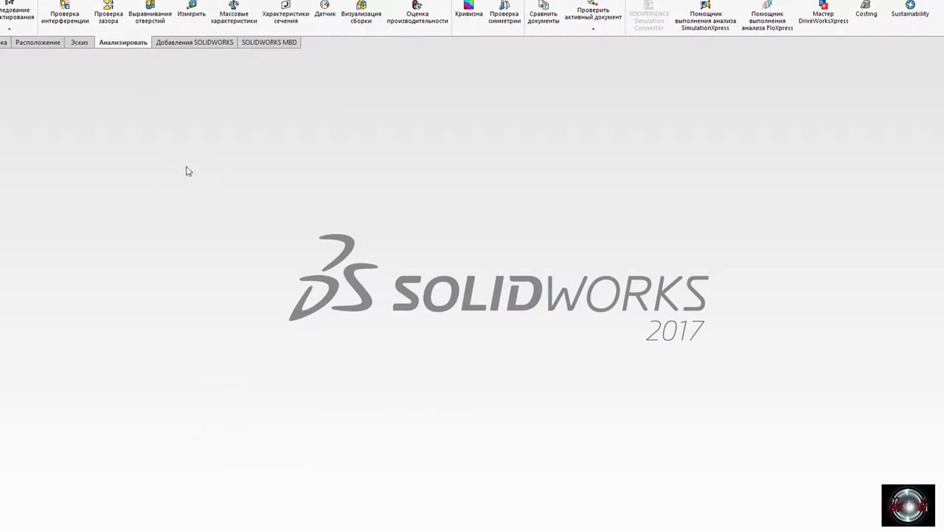
Open centr.SLDPRT, rebuild its 48 mm centre-hole cut, and rebuild sab.SLDASM.
{"action": "key", "text": "ctrl+o"}
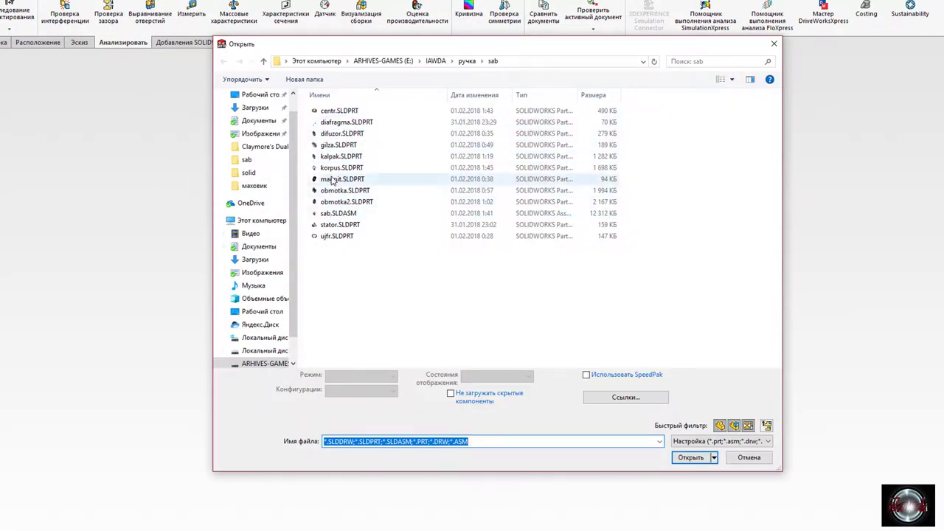
{"action": "left_click", "coordinate": [330, 111]}
{"action": "double_click", "coordinate": [329, 111]}
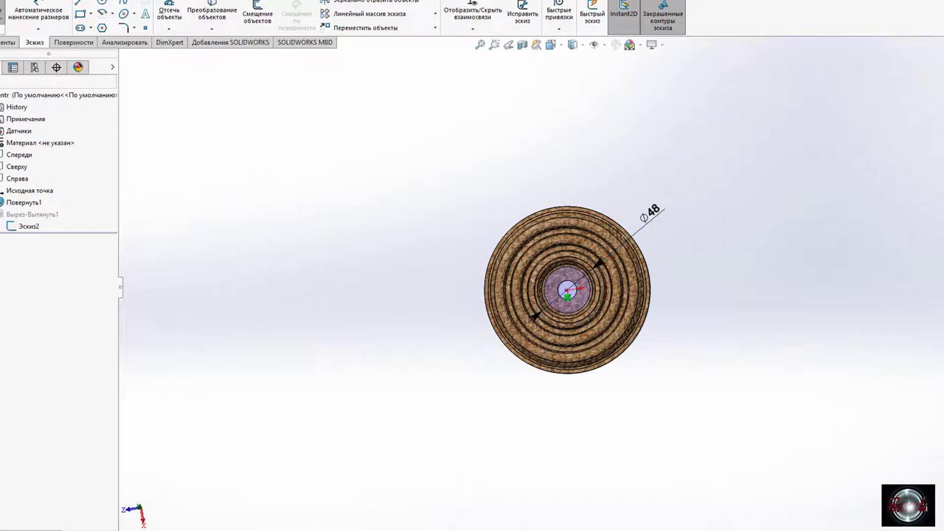
{"action": "key", "text": "ctrl+b"}
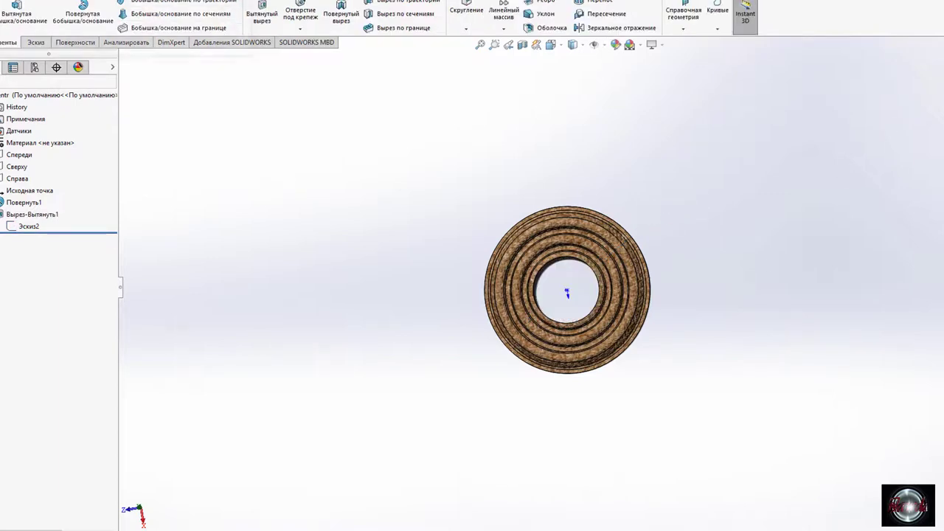
{"action": "key", "text": "ctrl+Tab"}
{"action": "key", "text": "Return"}
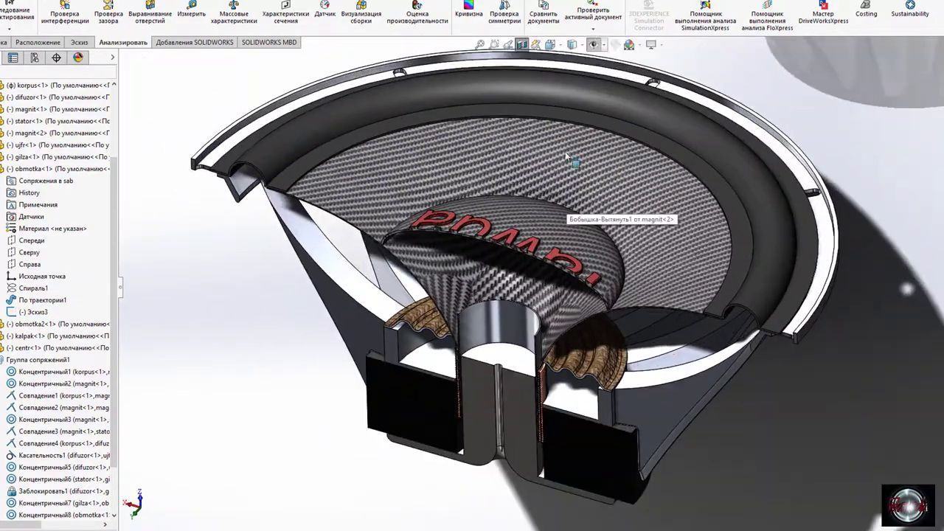
Toggle the section view off and back on, accept it, and zoom to fit the speaker.
{"action": "left_click", "coordinate": [522, 45]}
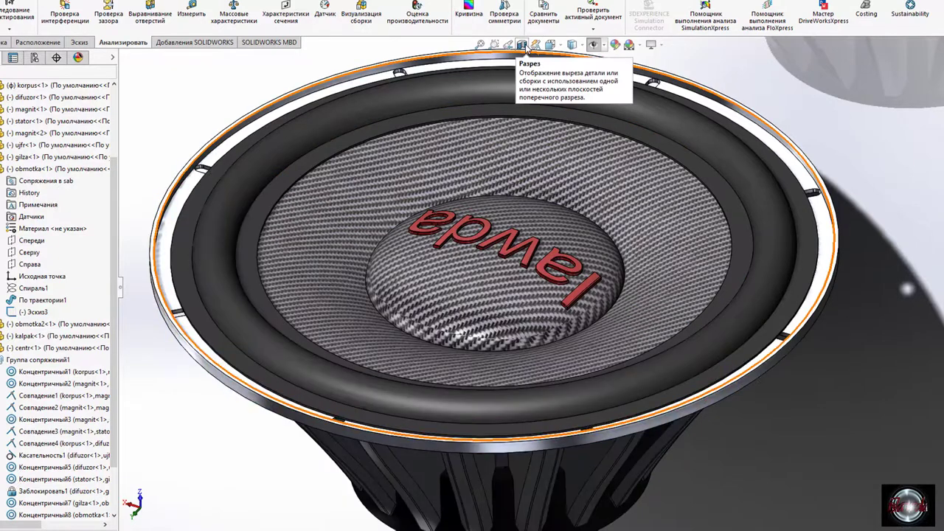
{"action": "left_click", "coordinate": [522, 45]}
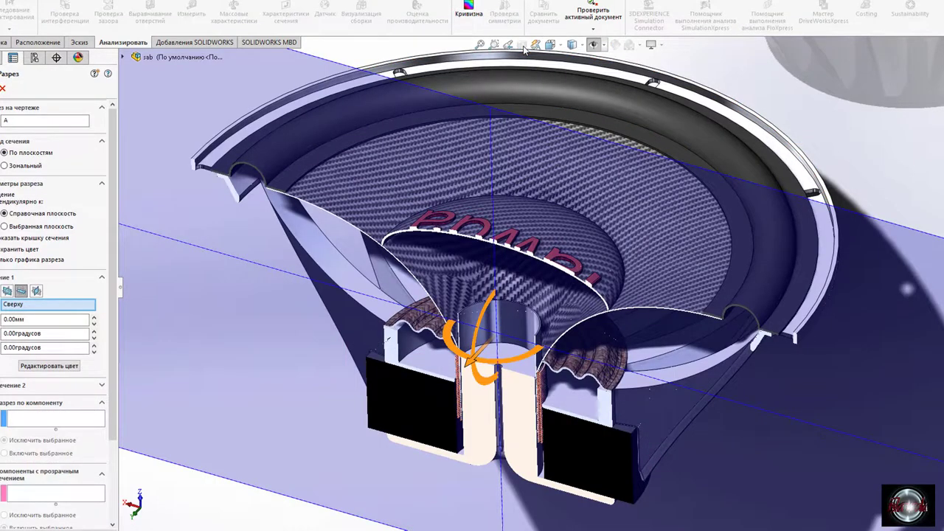
{"action": "key", "text": "Return"}
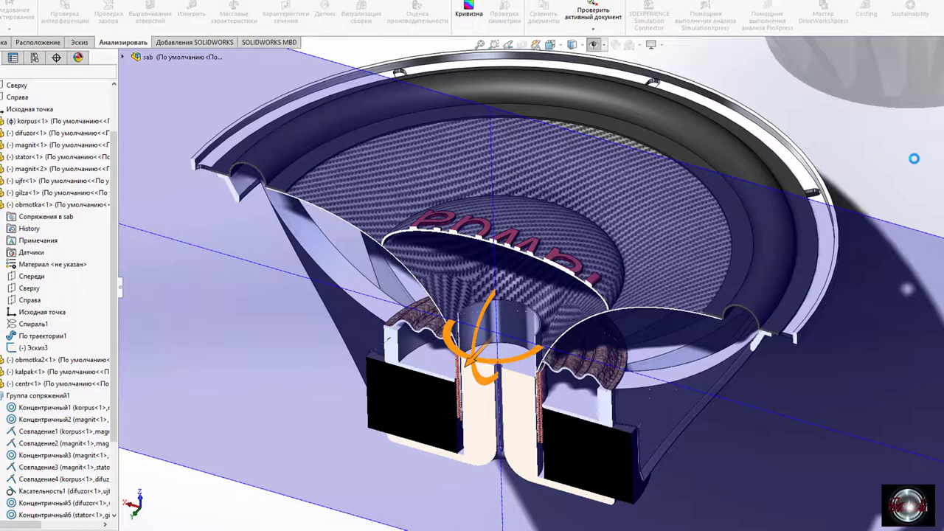
{"action": "key", "text": "f"}
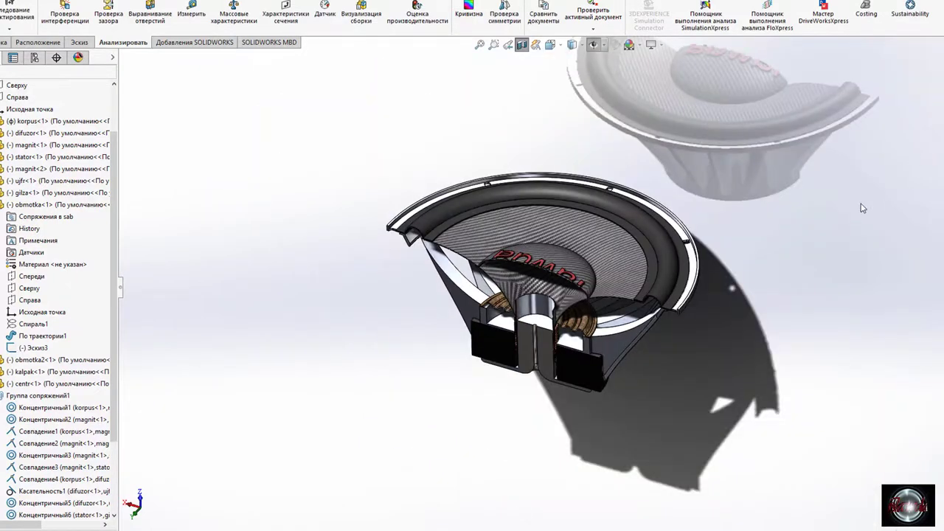
{"action": "mouse_move", "coordinate": [860, 206]}
{"action": "middle_mouse_down"}
{"action": "mouse_move", "coordinate": [681, 106]}
{"action": "mouse_move", "coordinate": [611, 250]}
{"action": "middle_mouse_up"}
Remove the section cut and orbit around the whole speaker, its Iawda dust cap and rear basket.
{"action": "left_click", "coordinate": [521, 45]}
{"action": "left_click", "coordinate": [564, 284]}
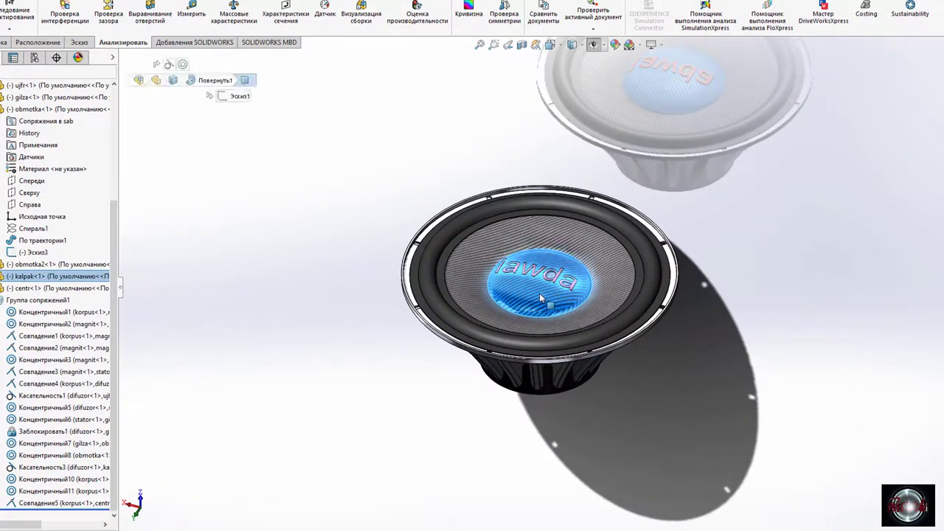
{"action": "mouse_move", "coordinate": [539, 292]}
{"action": "middle_mouse_down"}
{"action": "mouse_move", "coordinate": [525, 266]}
{"action": "mouse_move", "coordinate": [687, 273]}
{"action": "middle_mouse_up"}
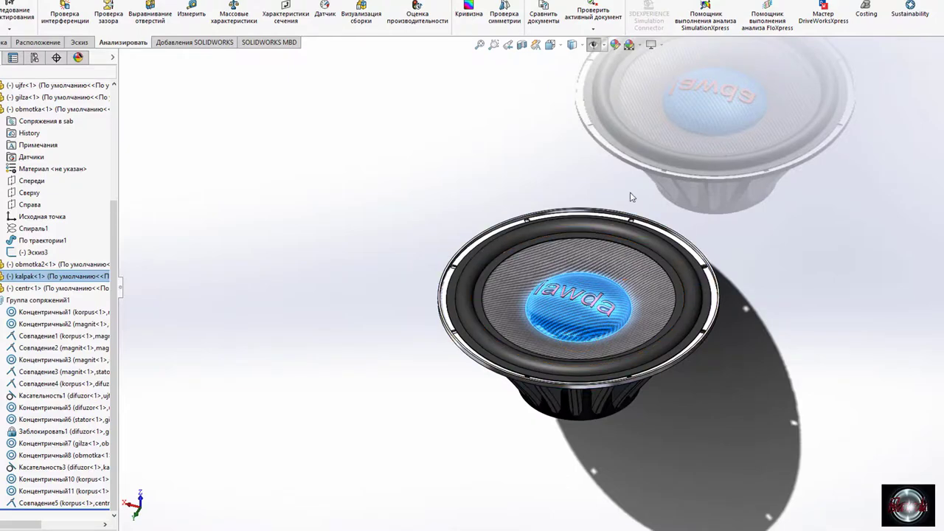
{"action": "mouse_move", "coordinate": [631, 197]}
{"action": "middle_mouse_down"}
{"action": "mouse_move", "coordinate": [635, 314]}
{"action": "mouse_move", "coordinate": [727, 78]}
{"action": "mouse_move", "coordinate": [637, 26]}
{"action": "middle_mouse_up"}
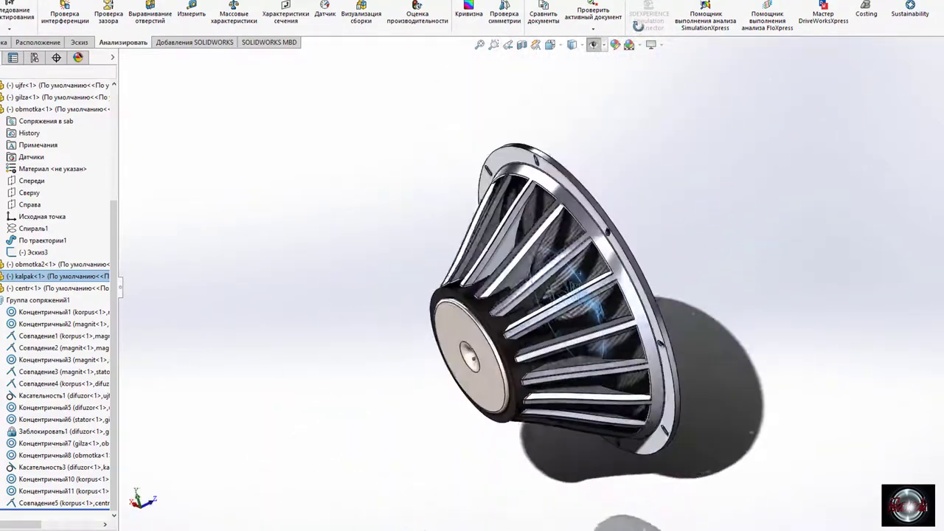
{"action": "mouse_move", "coordinate": [560, 103]}
{"action": "middle_mouse_down"}
{"action": "mouse_move", "coordinate": [607, 120]}
{"action": "mouse_move", "coordinate": [521, 88]}
{"action": "mouse_move", "coordinate": [549, 144]}
{"action": "middle_mouse_up"}
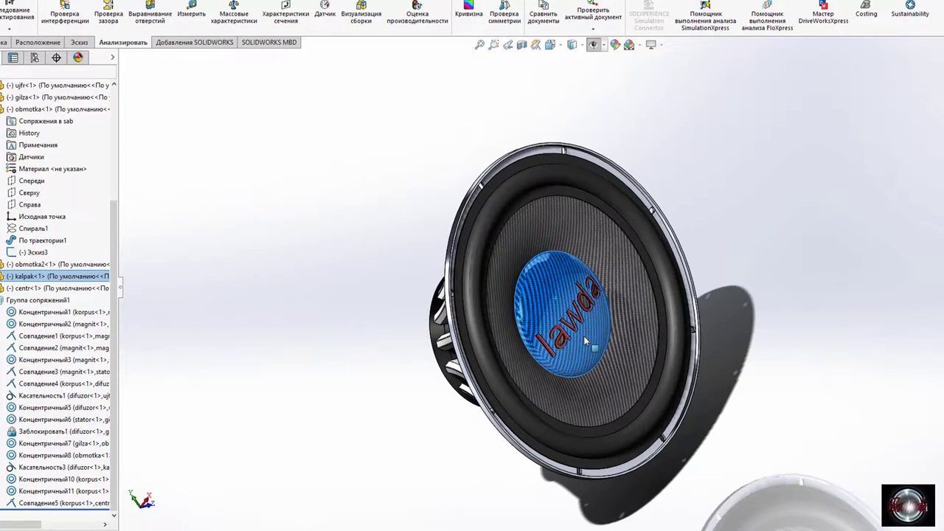
{"action": "mouse_move", "coordinate": [583, 335]}
{"action": "middle_mouse_down"}
{"action": "mouse_move", "coordinate": [528, 357]}
{"action": "mouse_move", "coordinate": [528, 383]}
{"action": "middle_mouse_up"}
{"action": "mouse_move", "coordinate": [770, 261]}
{"action": "middle_mouse_down"}
{"action": "mouse_move", "coordinate": [725, 315]}
{"action": "mouse_move", "coordinate": [849, 172]}
{"action": "mouse_move", "coordinate": [847, 331]}
{"action": "mouse_move", "coordinate": [811, 369]}
{"action": "middle_mouse_up"}
{"action": "mouse_move", "coordinate": [560, 310]}
{"action": "middle_mouse_down"}
{"action": "mouse_move", "coordinate": [546, 325]}
{"action": "mouse_move", "coordinate": [560, 332]}
{"action": "middle_mouse_up"}
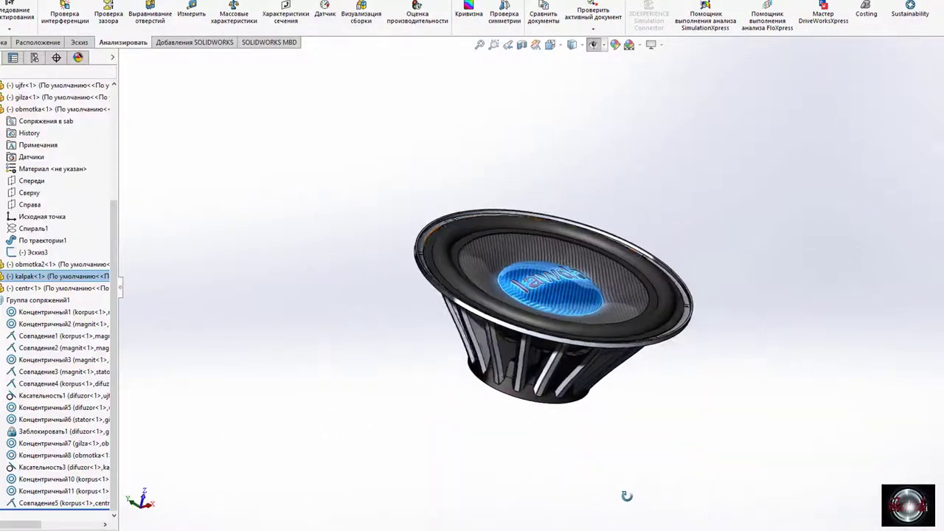
{"action": "scroll", "coordinate": [560, 331], "scroll_direction": "down", "scroll_amount": 5}
{"action": "scroll", "coordinate": [537, 321], "scroll_direction": "down", "scroll_amount": 2}
{"action": "scroll", "coordinate": [536, 320], "scroll_direction": "up", "scroll_amount": 3}
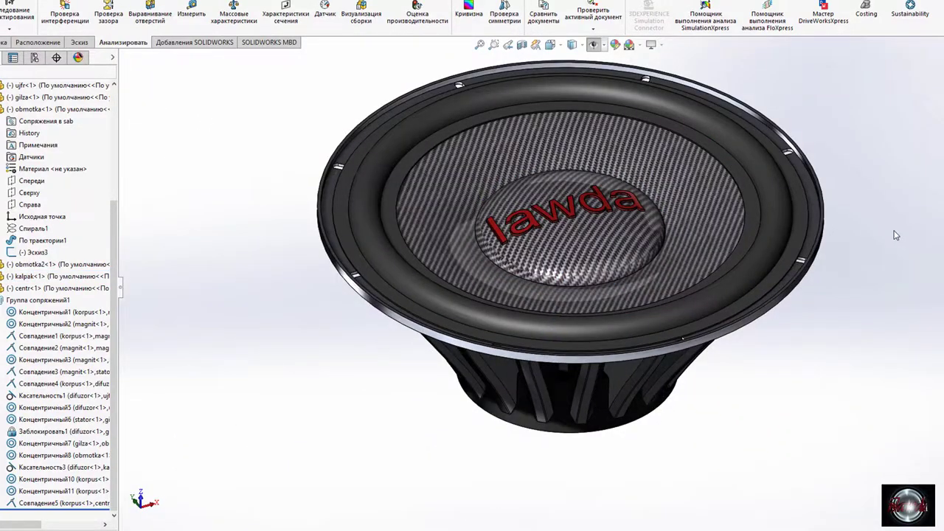
Section the speaker in half along the Сверху (top) plane.
{"action": "middle_click_drag", "start_coordinate": [895, 235], "coordinate": [889, 192]}
{"action": "left_click", "coordinate": [521, 44]}
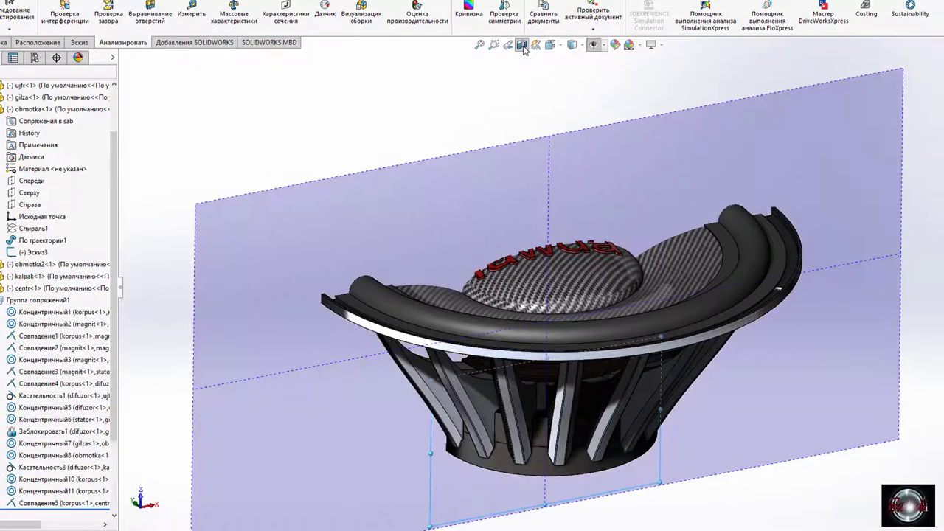
{"action": "left_click", "coordinate": [22, 290]}
{"action": "left_click", "coordinate": [12, 58]}
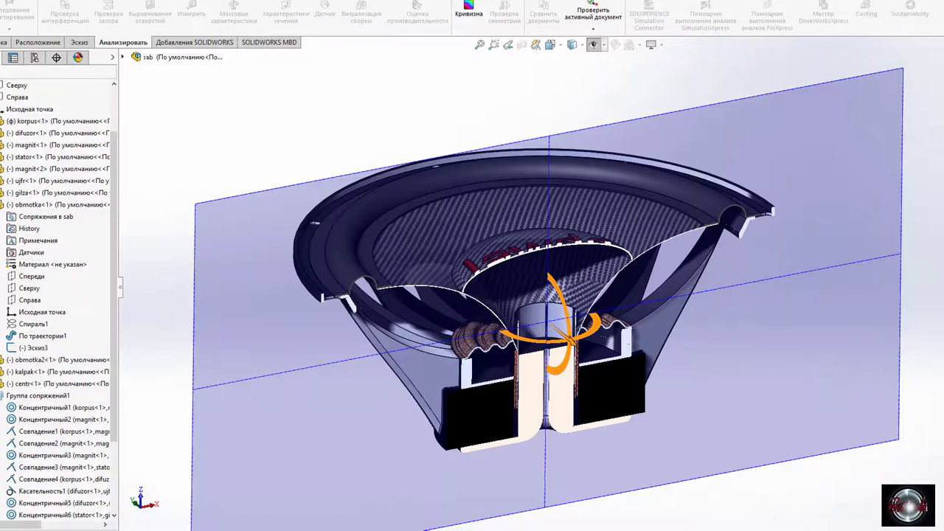
{"action": "key", "text": "Return"}
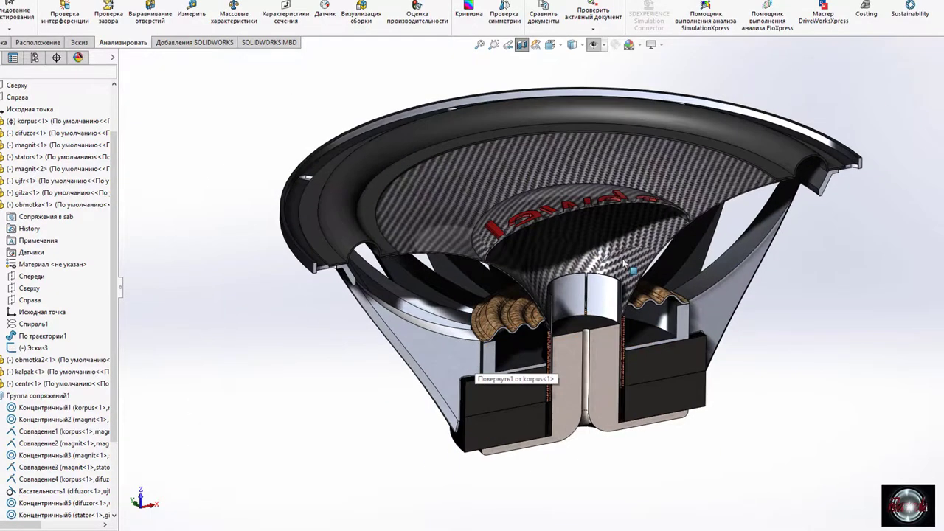
{"action": "middle_click_drag", "start_coordinate": [479, 369], "coordinate": [610, 262]}
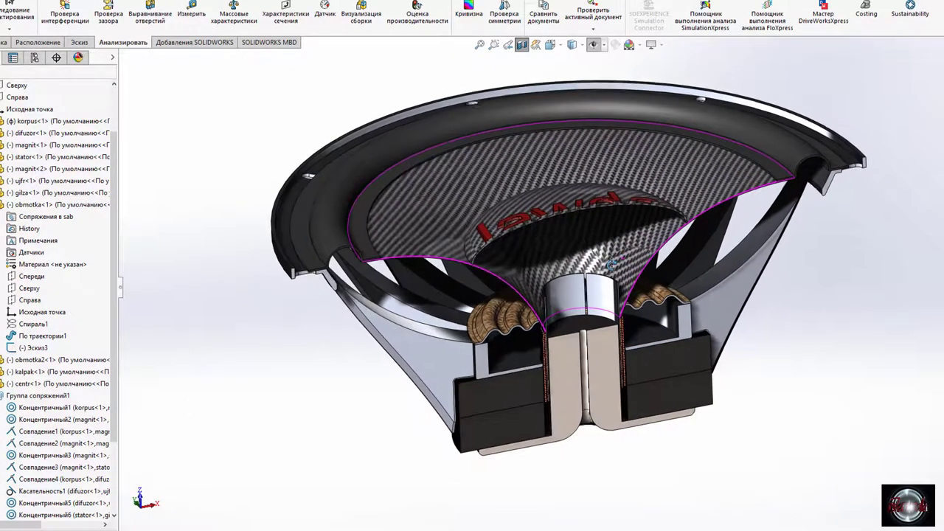
Start a render preview in the Окно предварительного просмотра window.
{"action": "left_click", "coordinate": [194, 42]}
{"action": "left_click", "coordinate": [191, 42]}
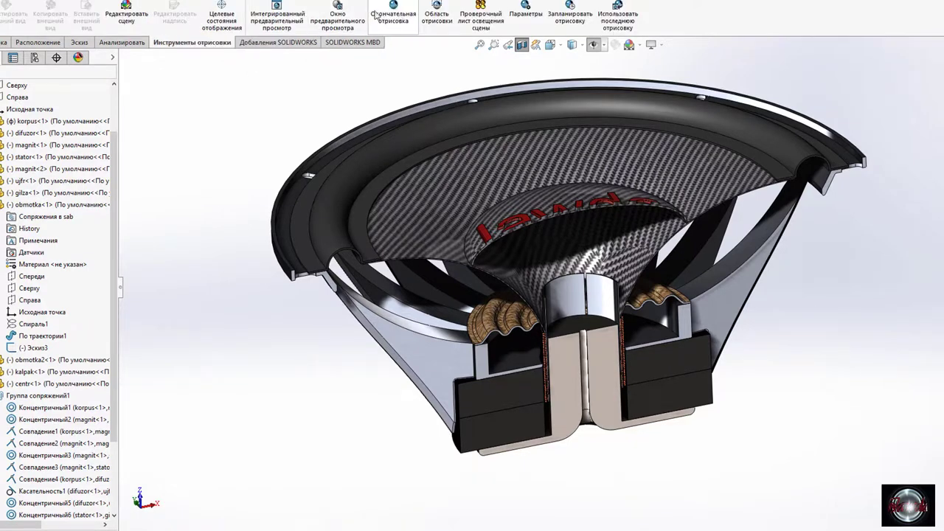
{"action": "left_click", "coordinate": [336, 15]}
{"action": "left_click", "coordinate": [472, 267]}
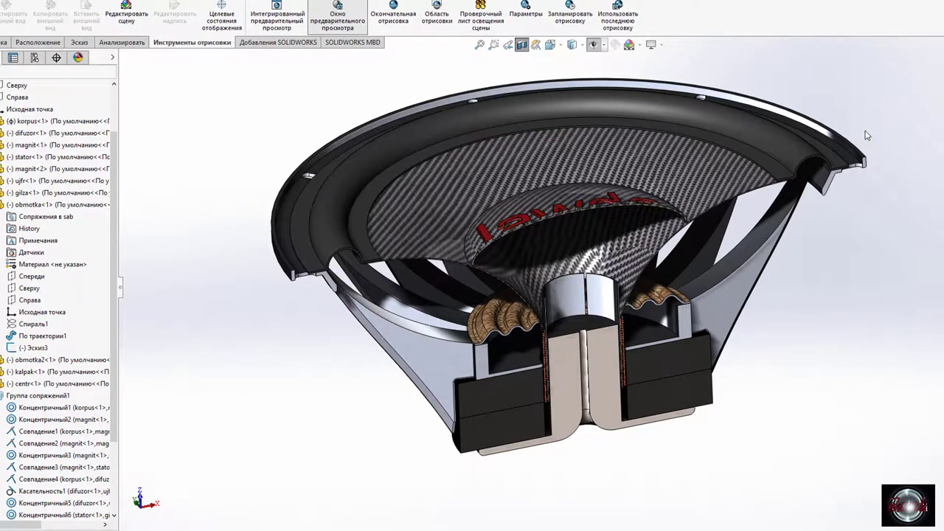